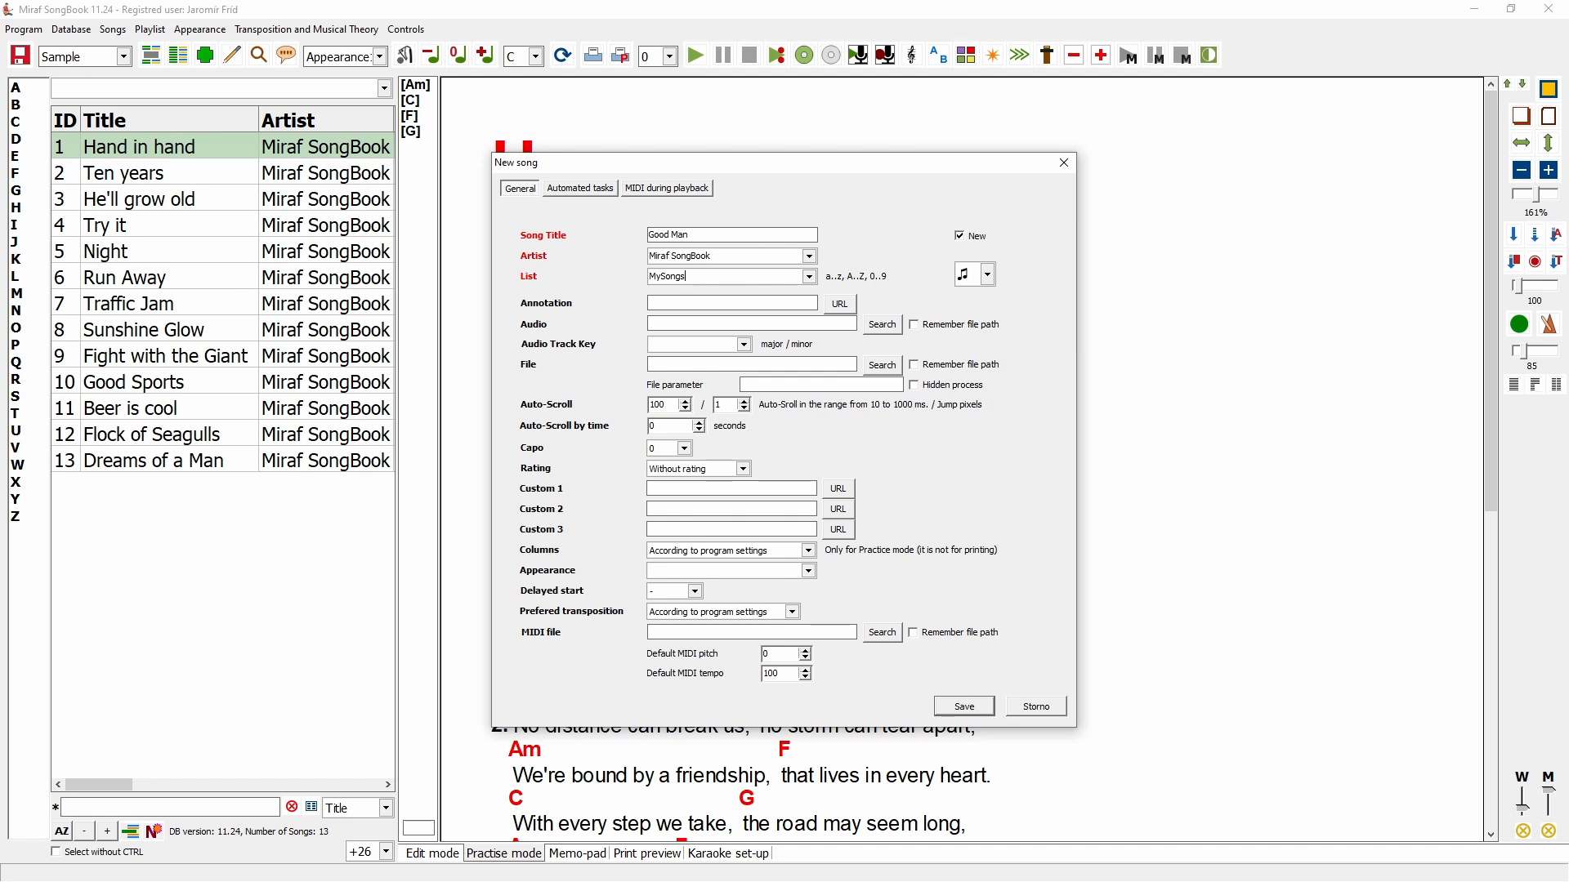
- Save the new song "Good Man" and paste its lyrics with bracketed chords into the song text
left_click(963, 708)
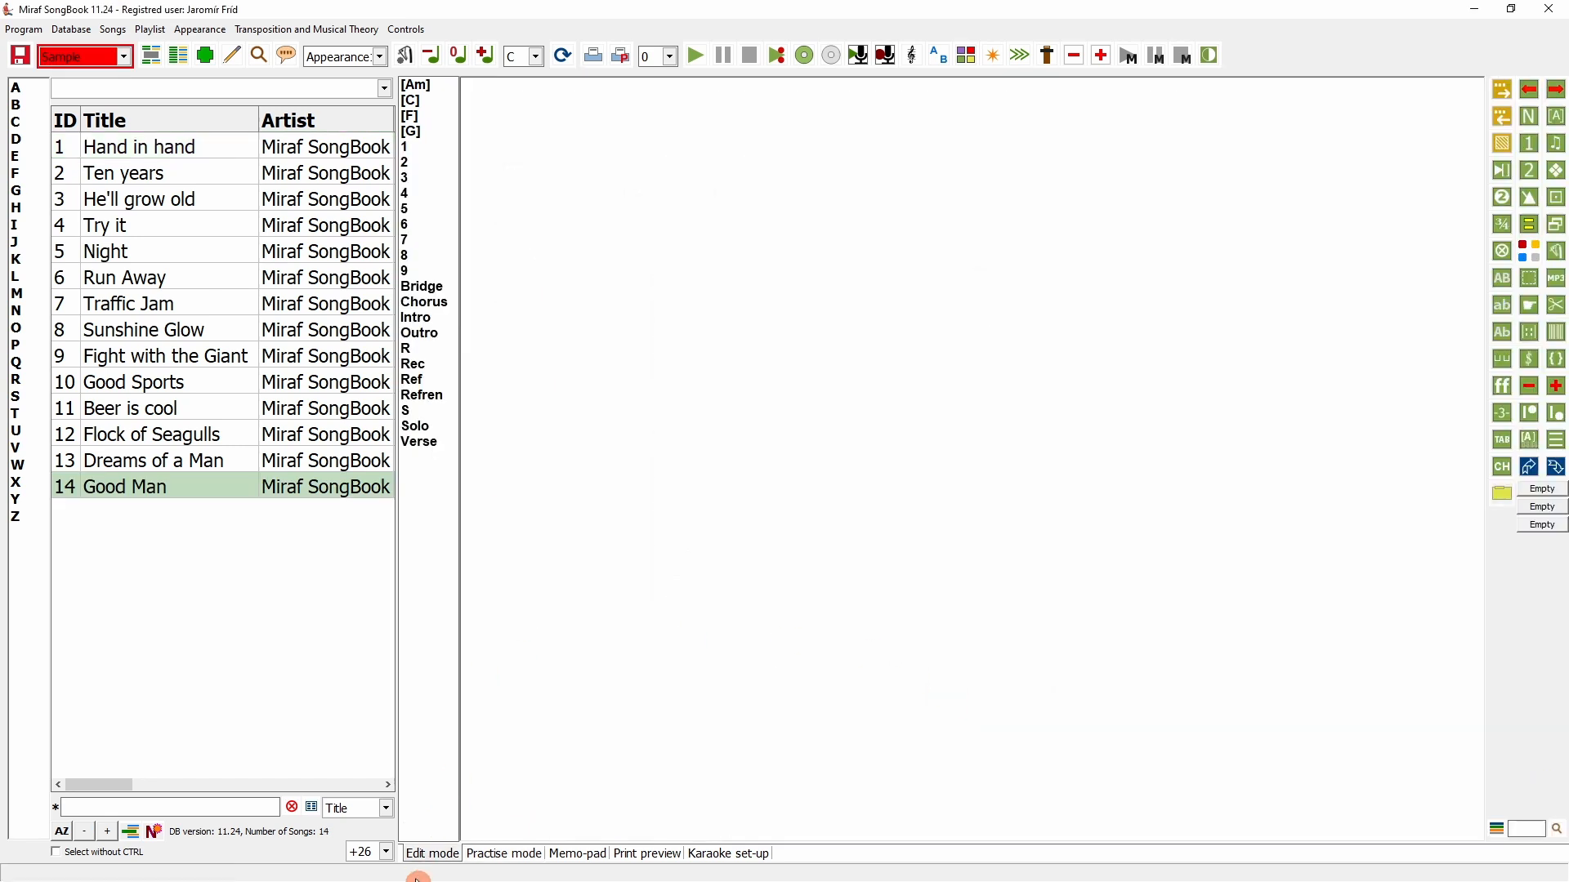
left_click(433, 858)
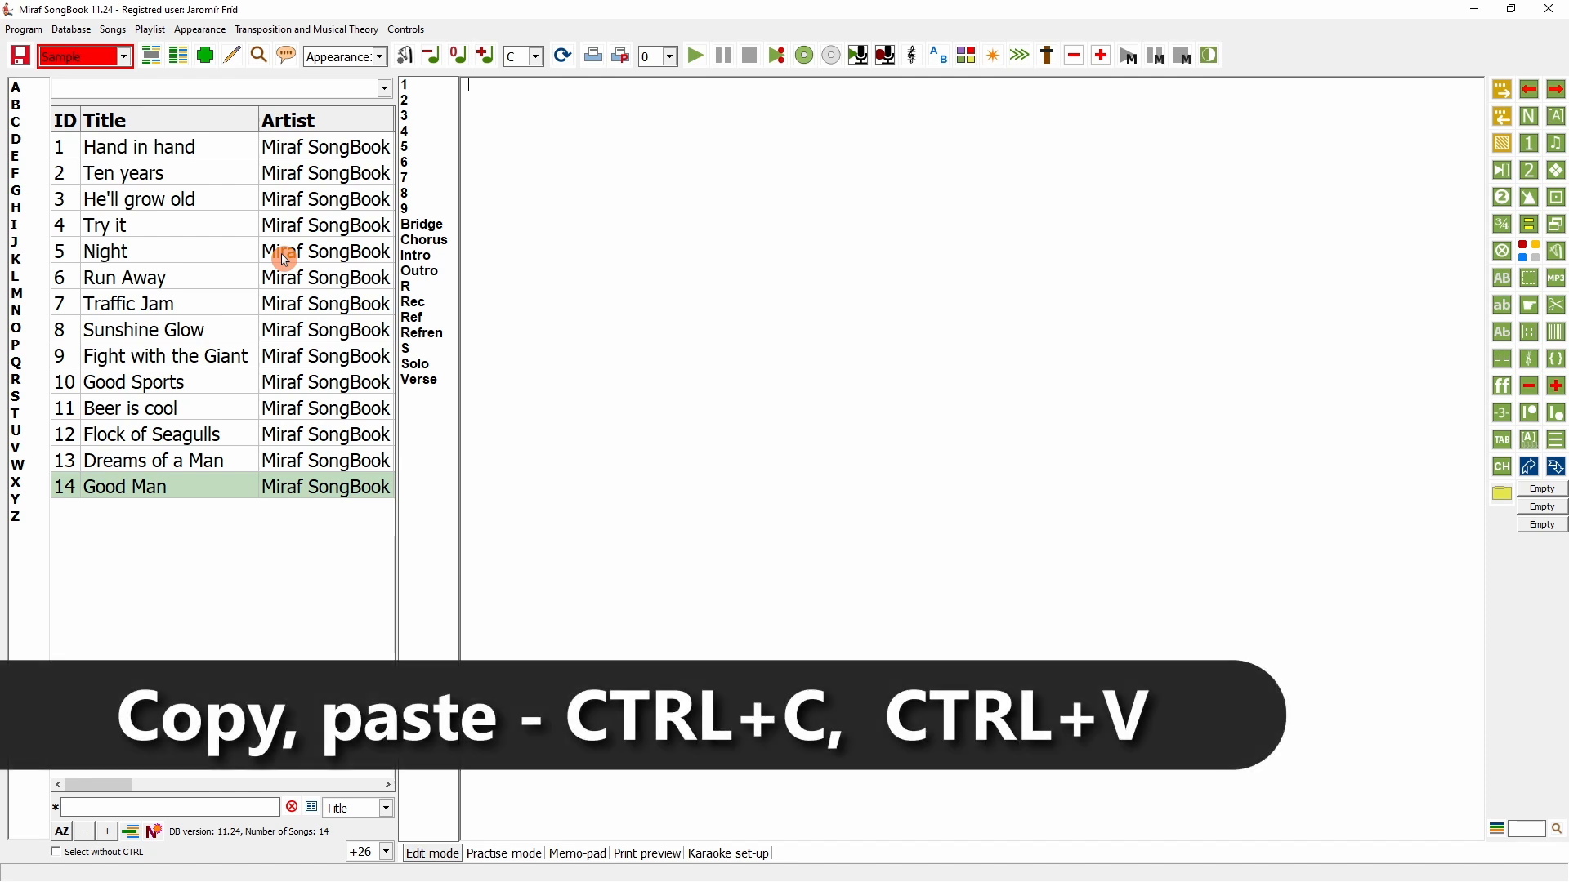
type("[Am]Oh, good man, [F]you light up the day, [C]With your gentle spirit, [G]you show us the way. [Am]In a world that can be [F]so dark and so cold, [C]You remind us of love [G]and the warmth of the soul.  [C]There’s an old man [G]with a heart so wide, [Am]He walks through the town [F]with his head held high. [C]With his trusty cane [G]and a smile that glows, [Am]He’s the kind of man [F]that everyone knows.  [C]He tells us stories [G]of days long ago, [Am]Of laughter and love [F]in the warm summer glow. [C]With each little tale [G]he shares from his past, [Am]You feel the kindness [F]that’s built to last.  [Am]Oh, good man, [F]you light up the day, [C]With your gentle spirit, [G]you show us the way. [Am]In a world that can be [F]so dark and so cold, [C]You remind us of love [G]and the warmth of the soul.  [C]So here’s to the old man [G]with alabami, [Am]Who spreads joy and laughter [F]like a sweet melody. [C]May we all learn [G]from the love that you give, [Am]To be a good person, [F]and truly to live.")
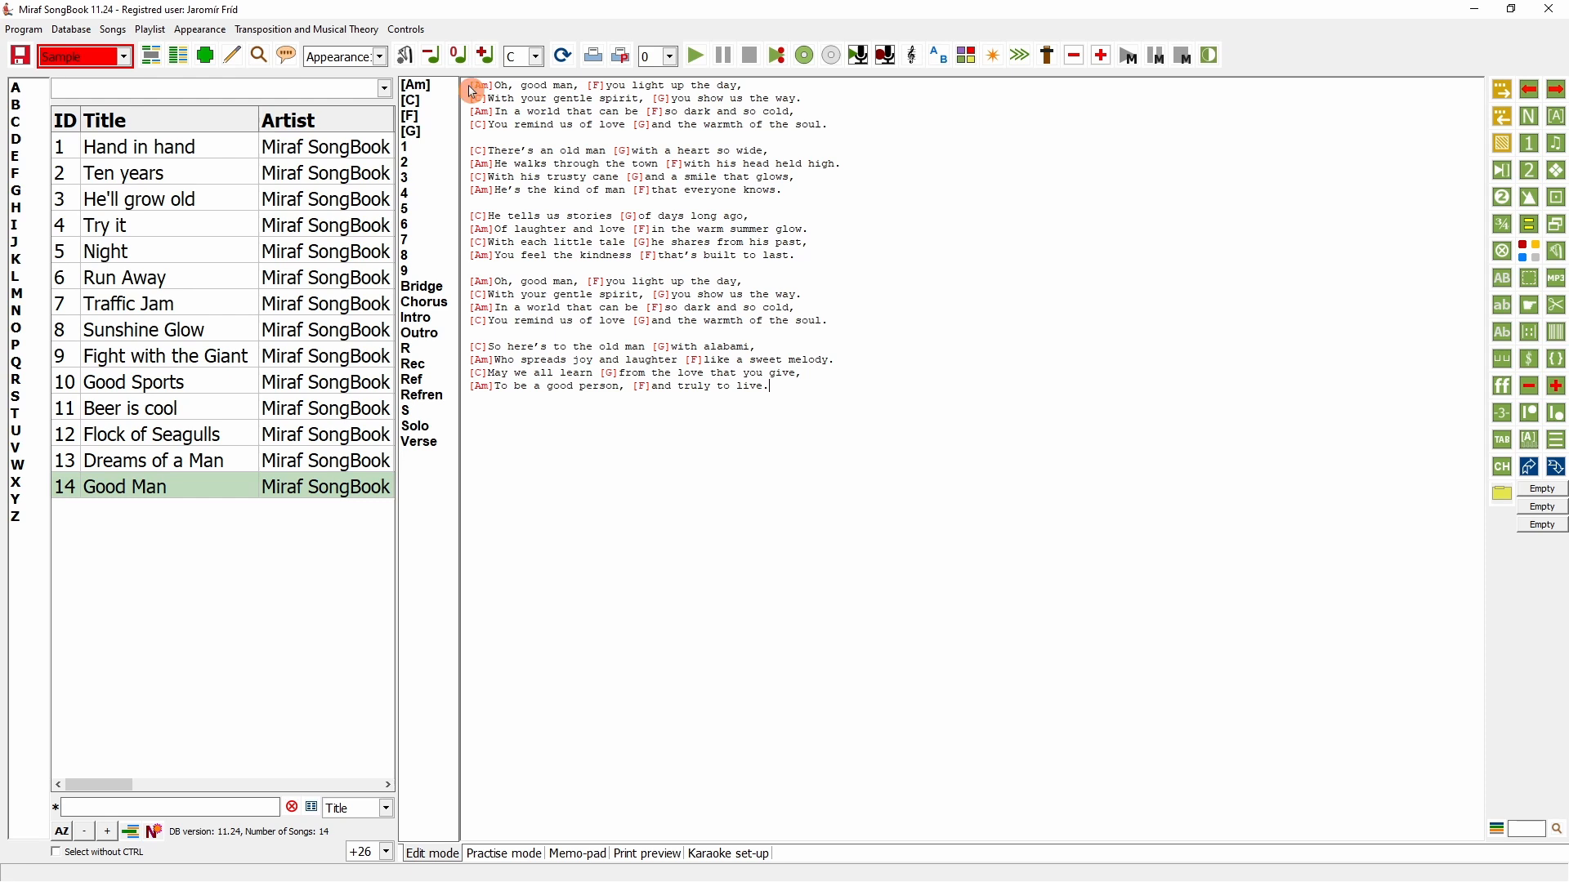
left_click_drag(801, 112, 620, 116)
triple_click(621, 123)
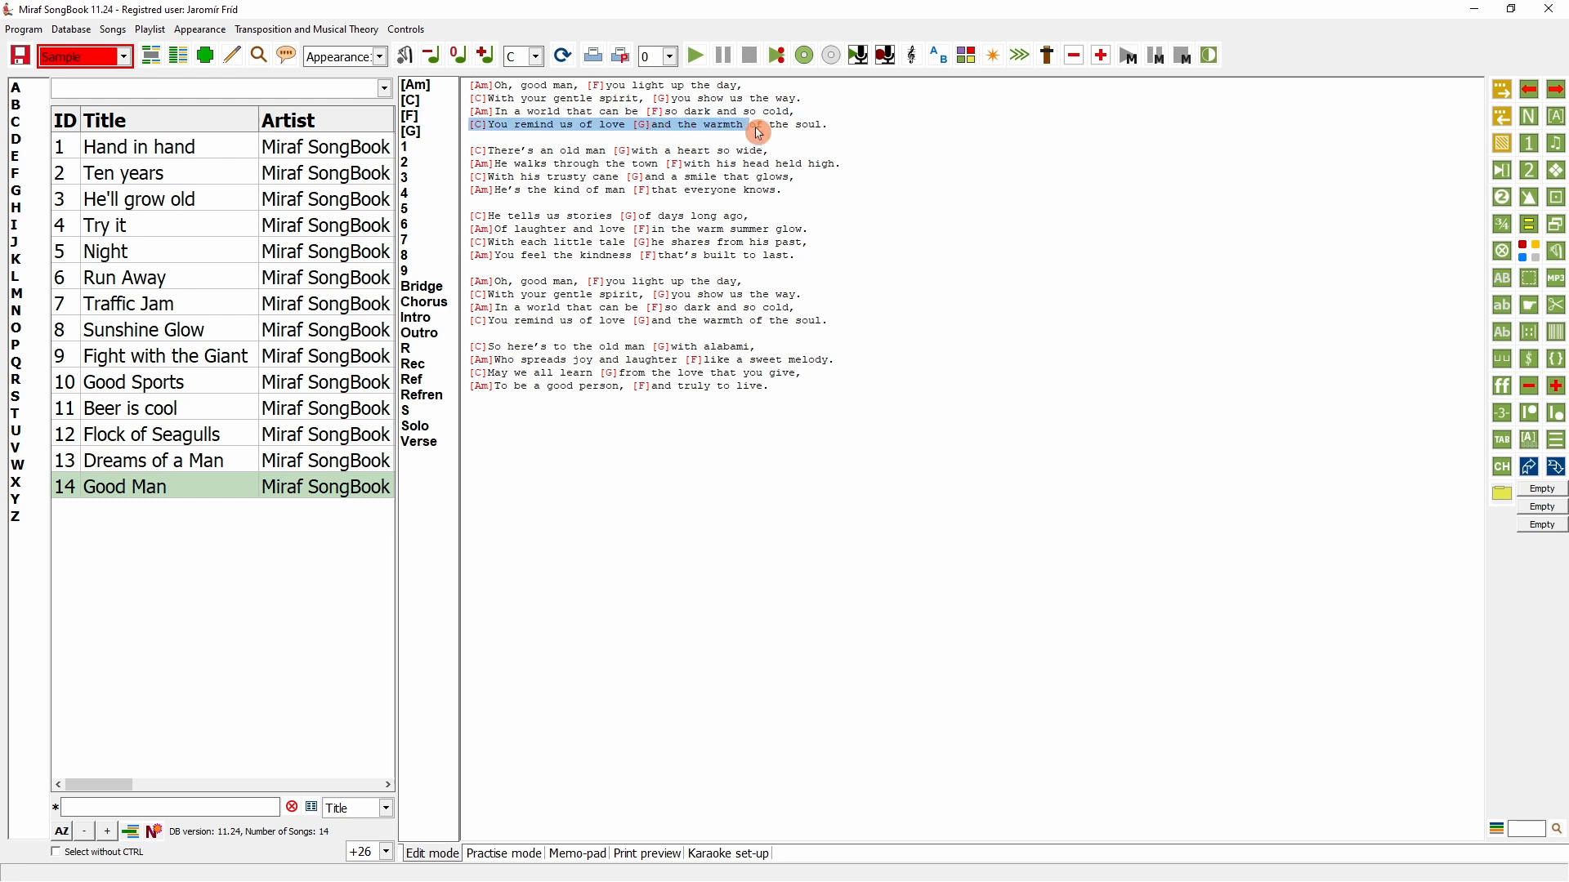
left_click(486, 133)
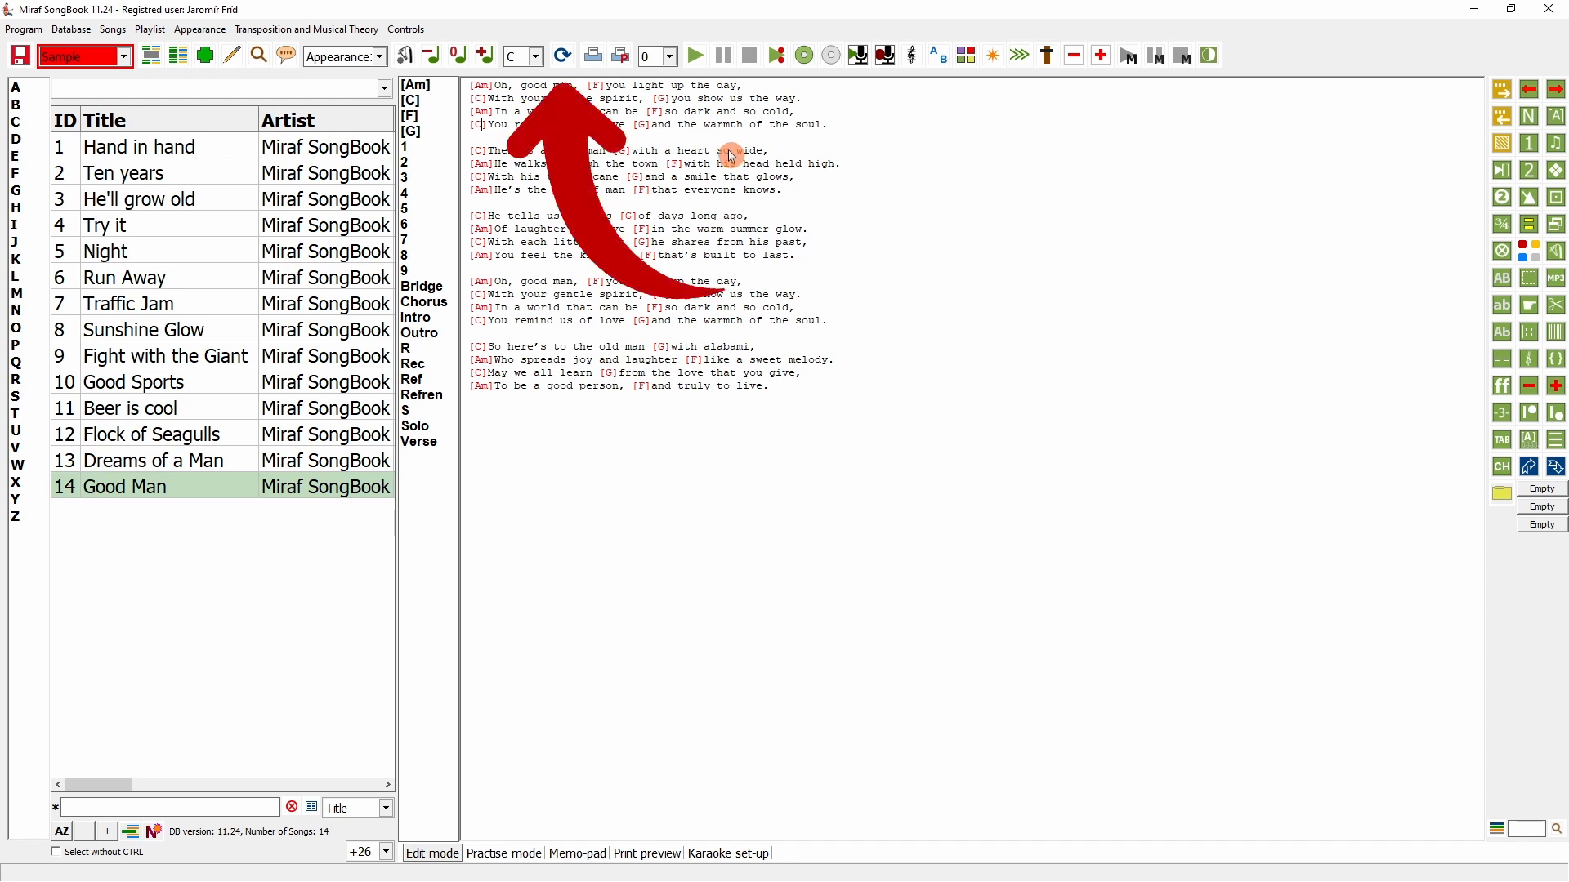
- Display the Good Man song in practise mode and save the Sample database
left_click(564, 58)
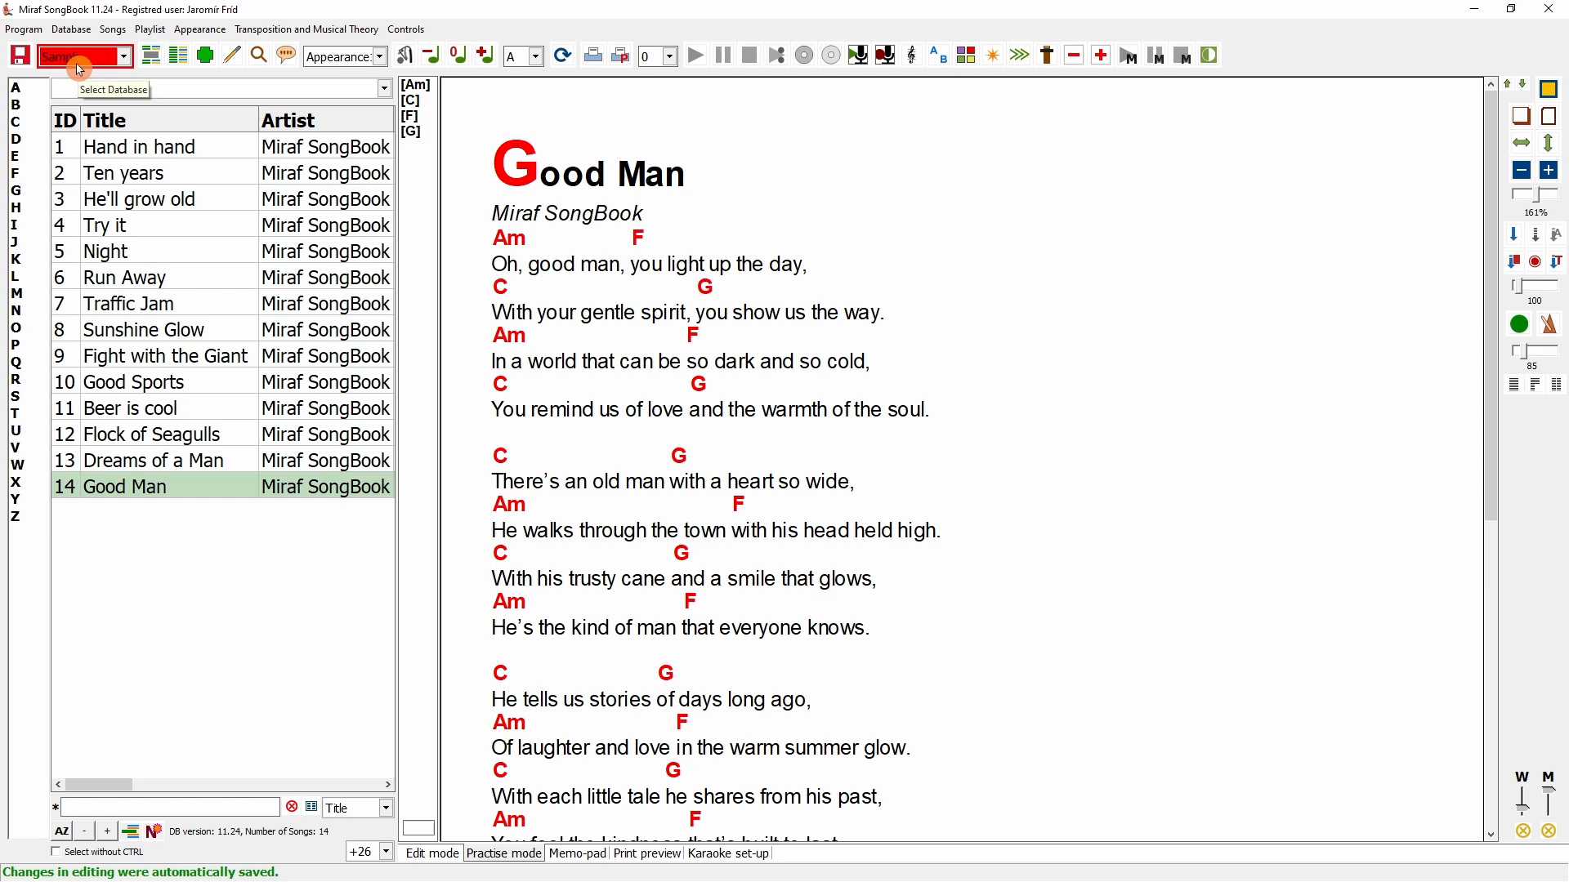
left_click(22, 59)
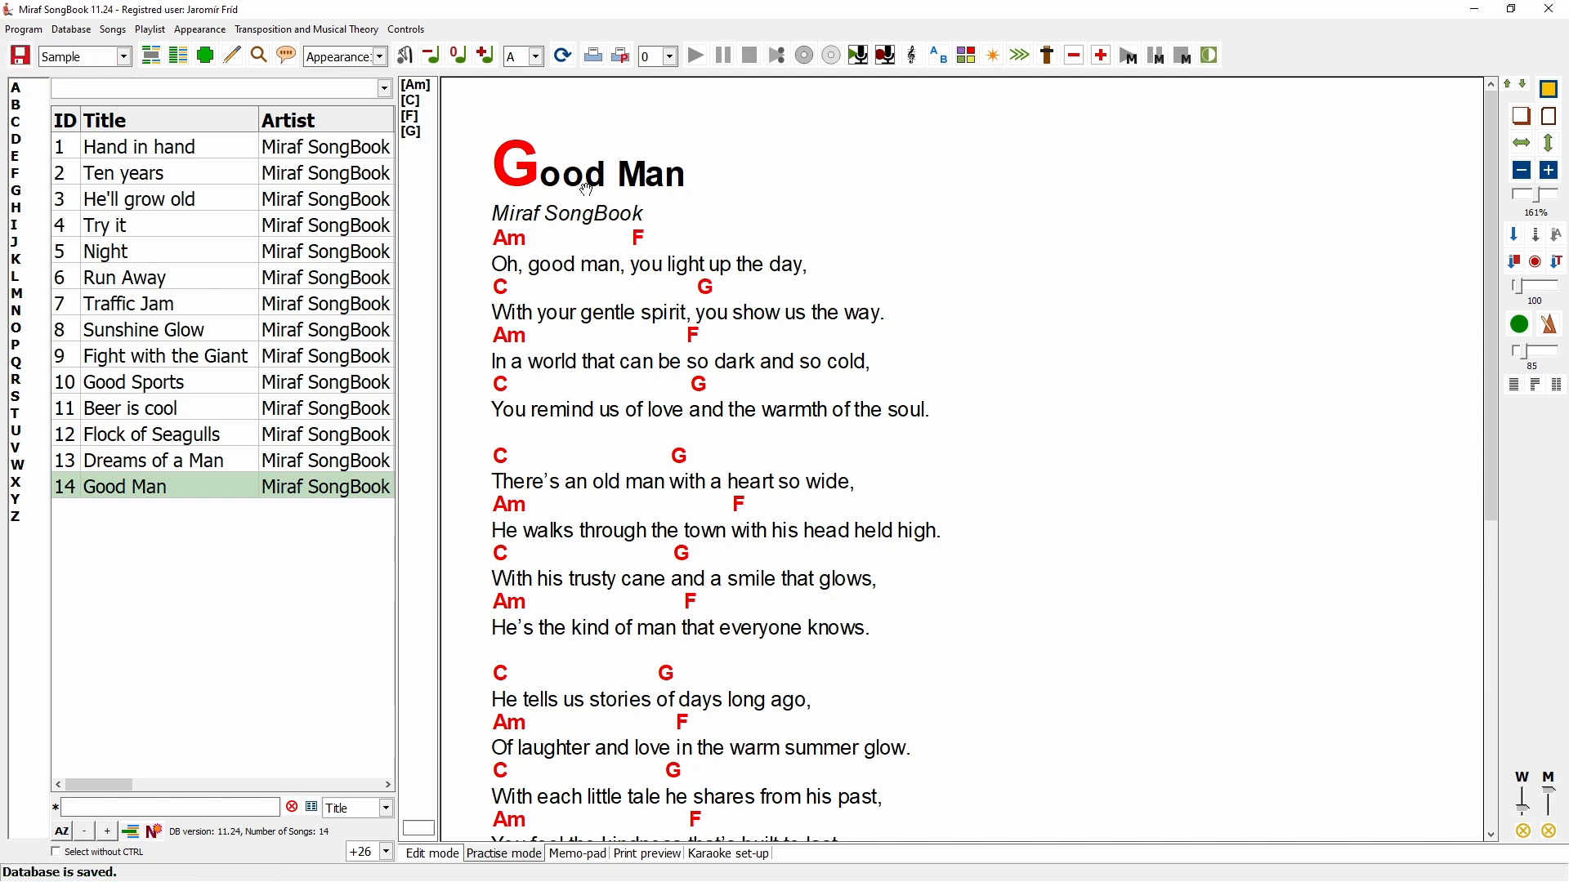
- Reopen the song for editing and examine the bracketed [F] and [G] chord marks in the first two lines
left_click(434, 855)
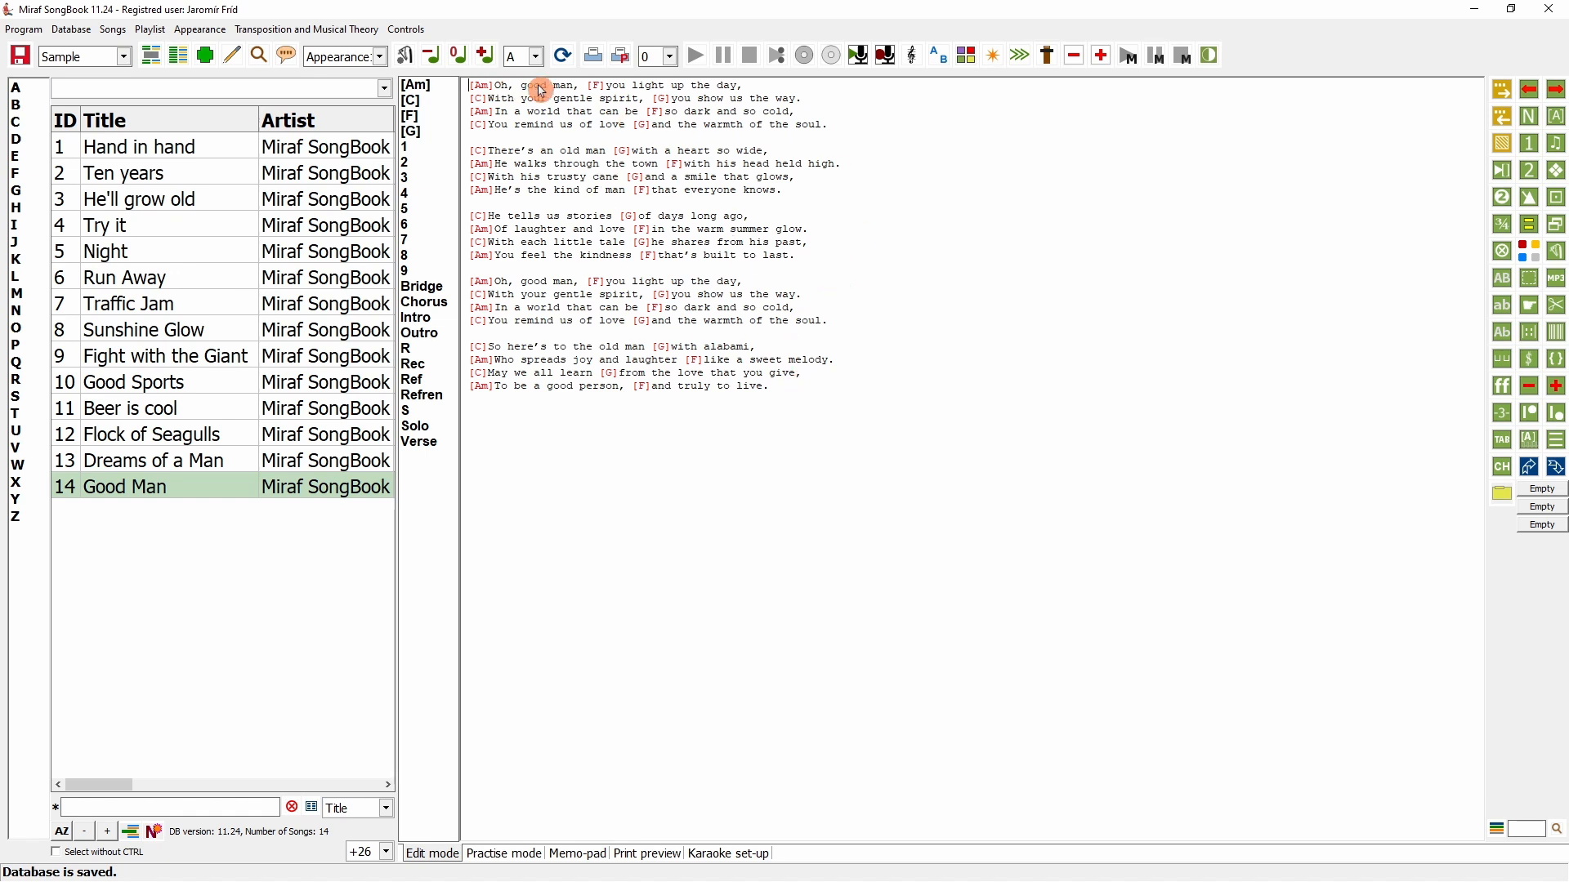
double_click(596, 86)
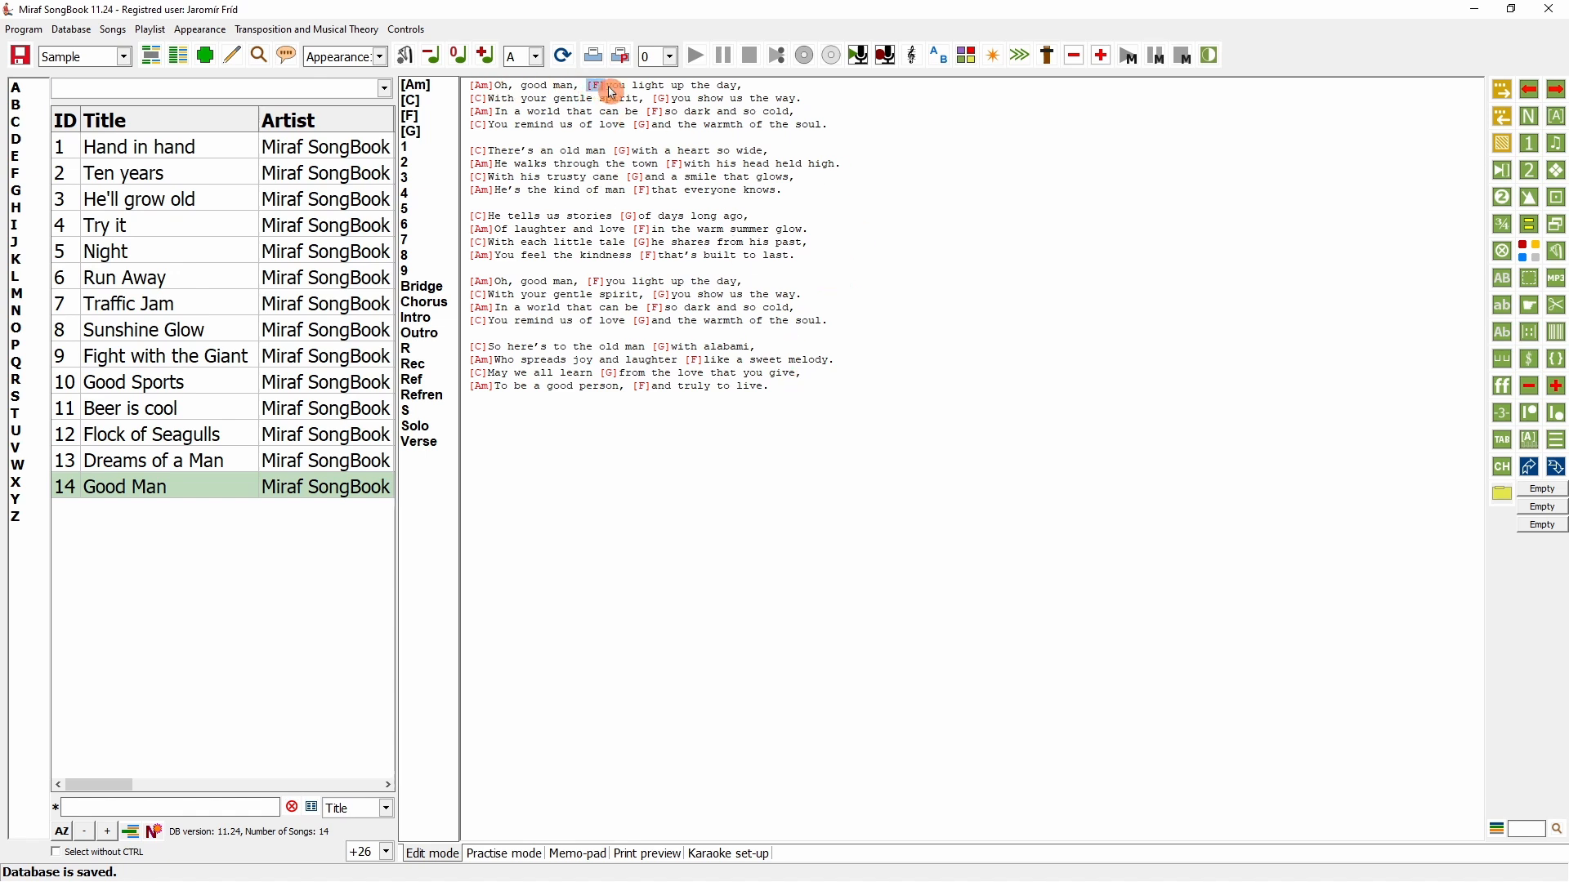
double_click(664, 101)
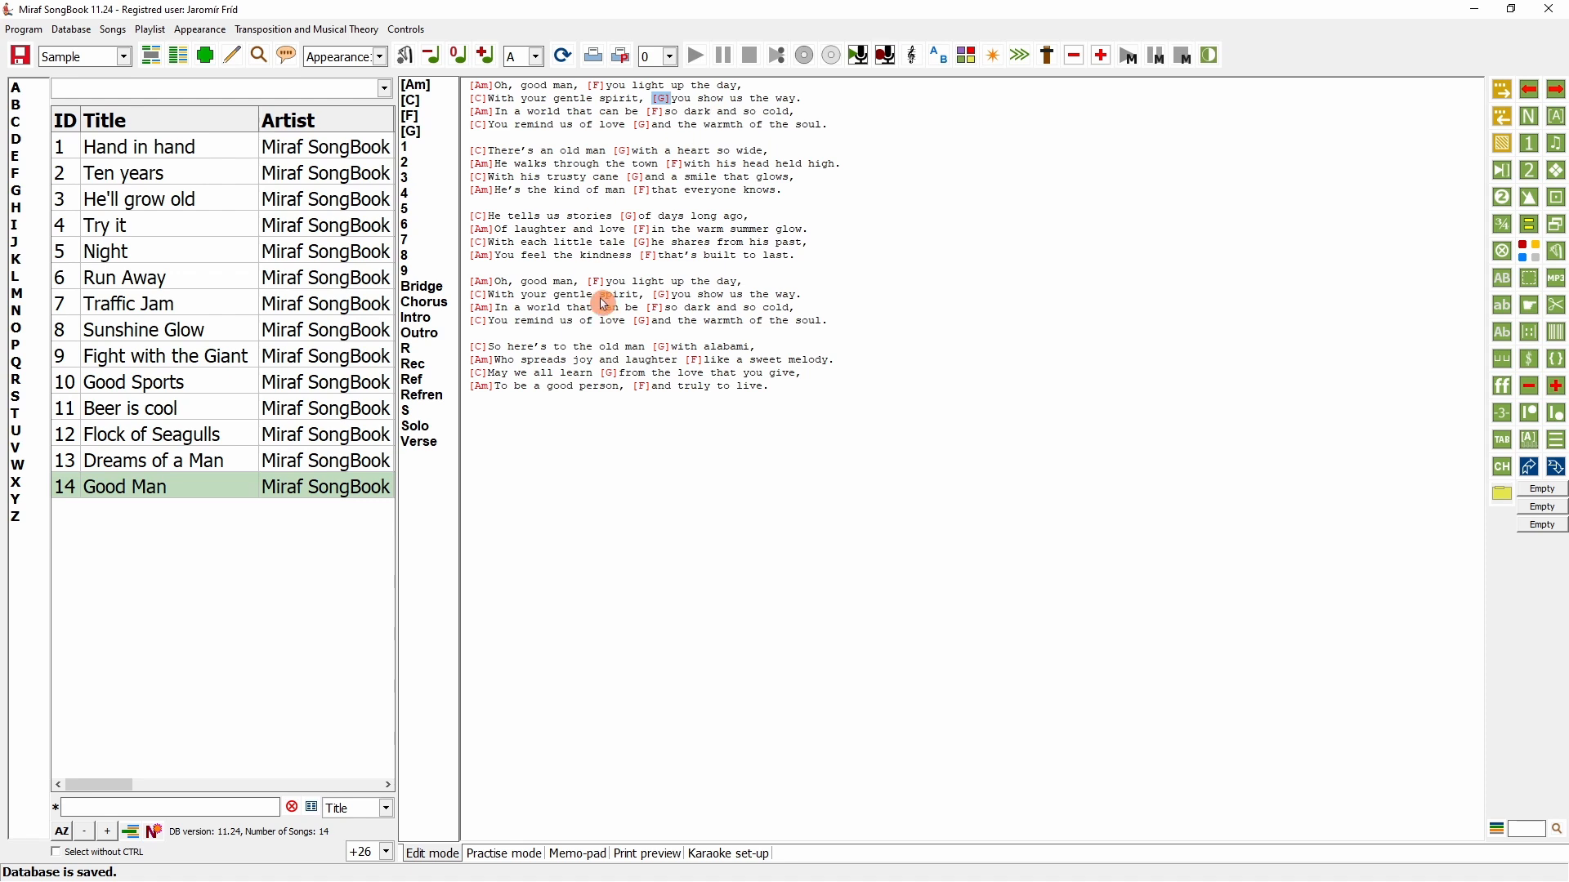
- Search the song text for the word "gentle"
left_click(1500, 831)
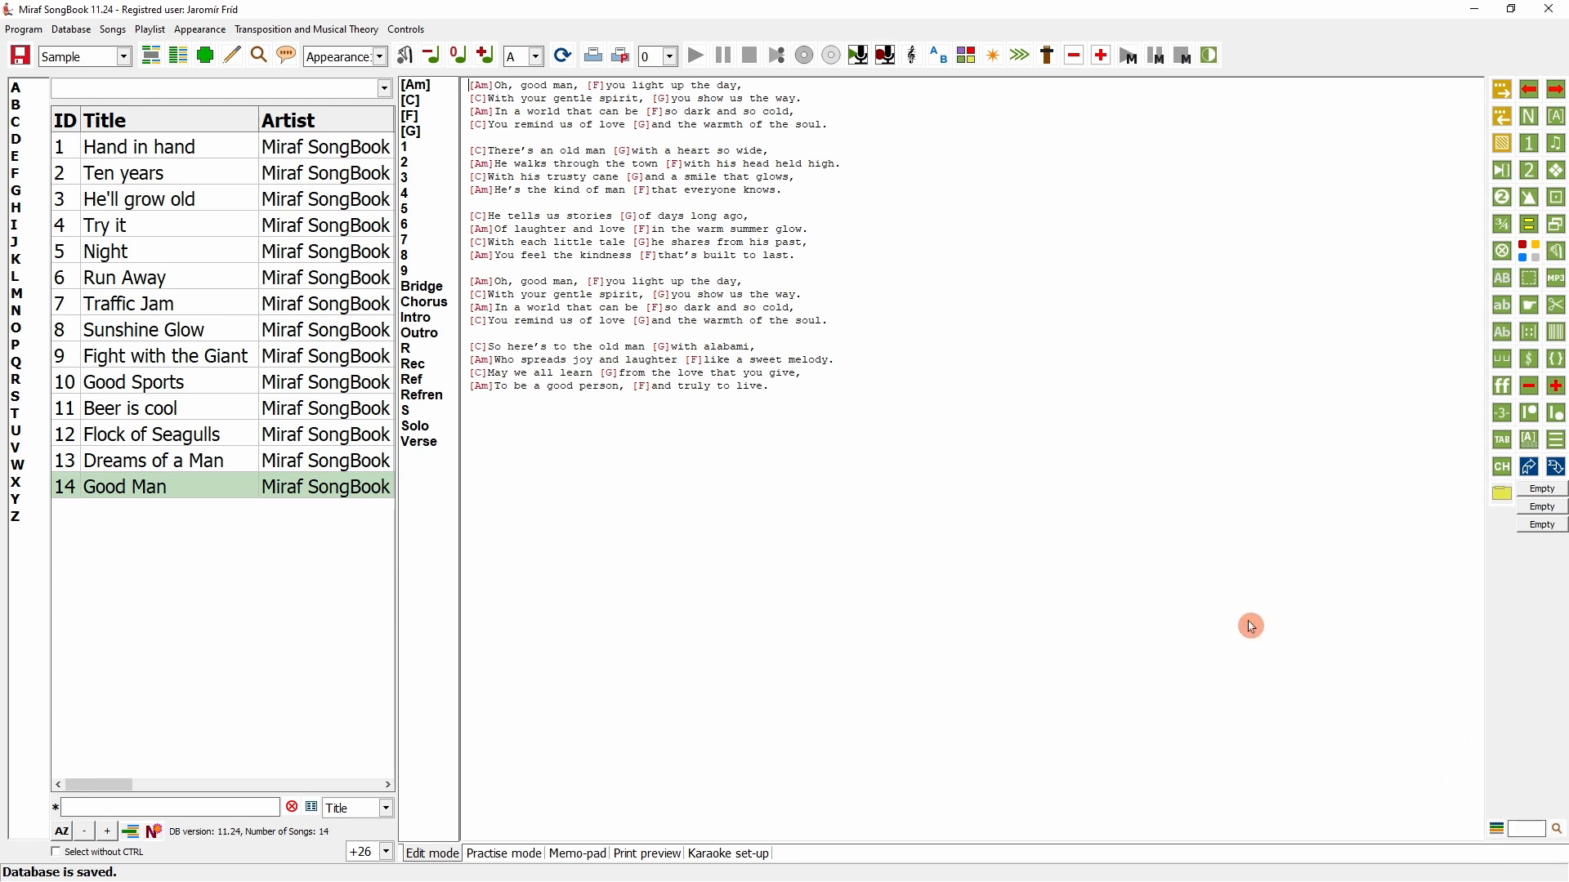
left_click(1526, 829)
type("gel")
key("Return")
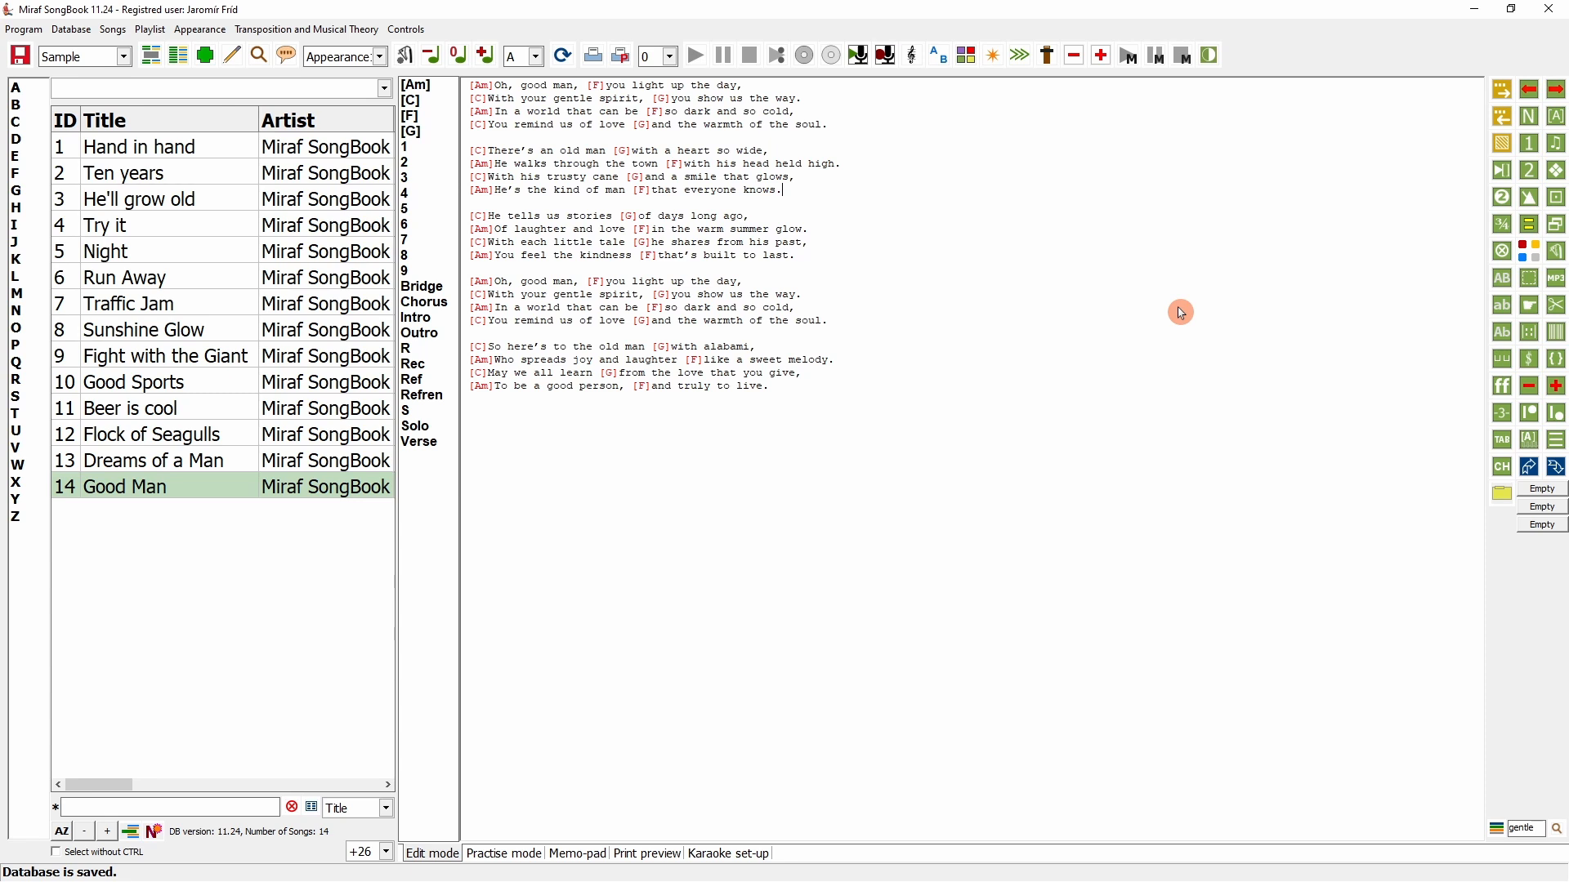
- Try selecting the lyrics from "He tells us stories" to the end, as well as the entire song text
key("shift+Down")
key("shift+Down")
key("shift+Down")
key("shift+Down")
key("shift+Down")
key("shift+Down")
key("shift+Down")
key("shift+Down")
key("shift+Down")
key("shift+Down")
key("shift+Down")
key("shift+Down")
key("shift+Down")
key("shift+Down")
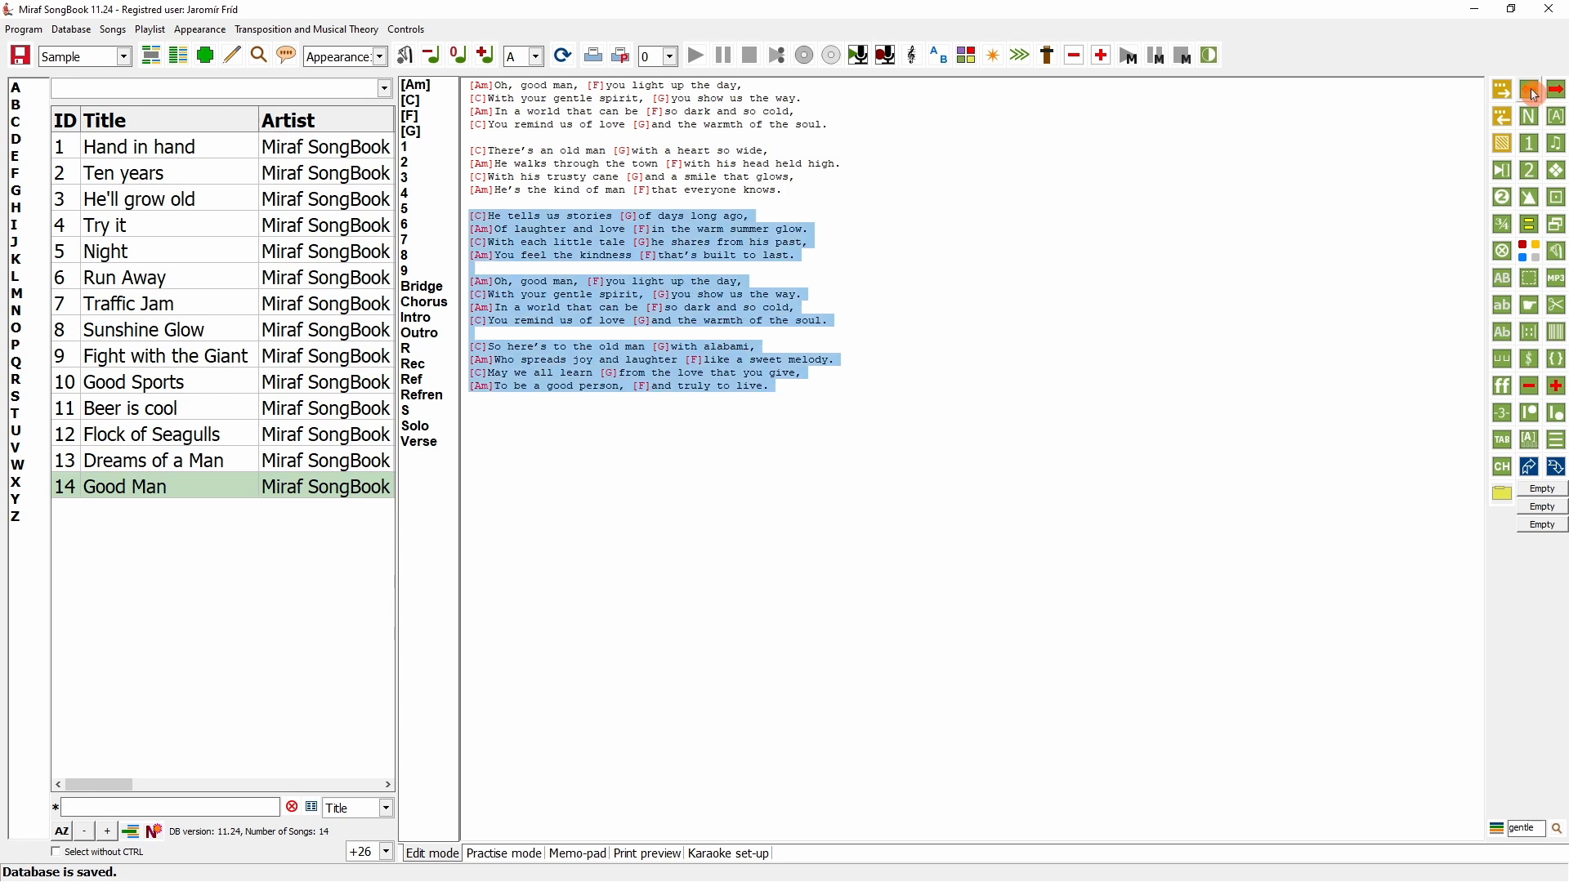
left_click(1534, 96)
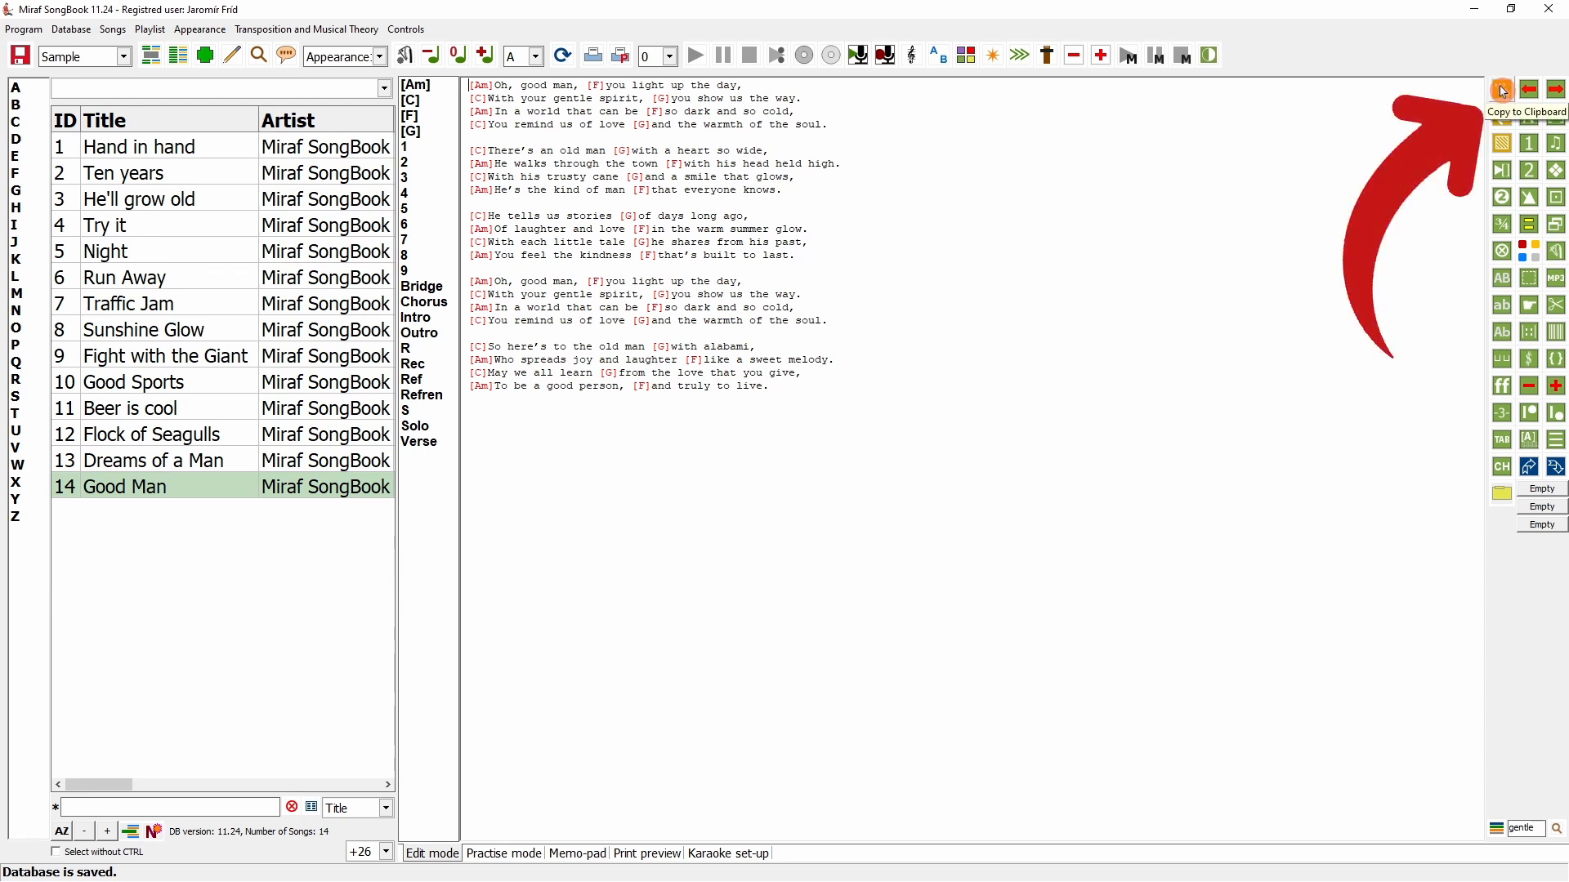
left_click(1504, 146)
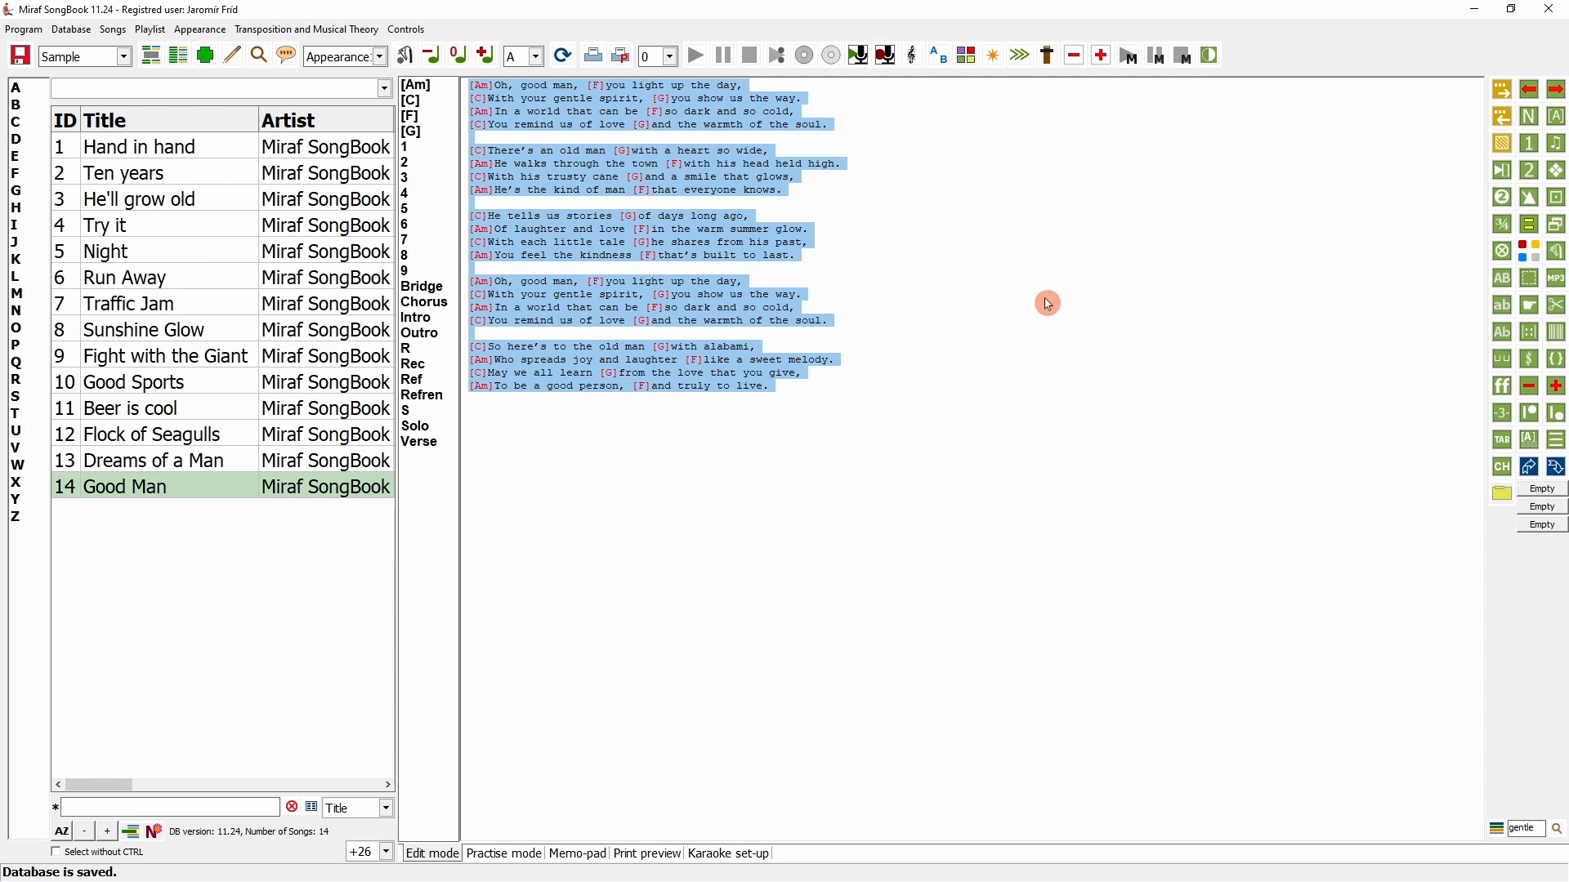
left_click(1049, 304)
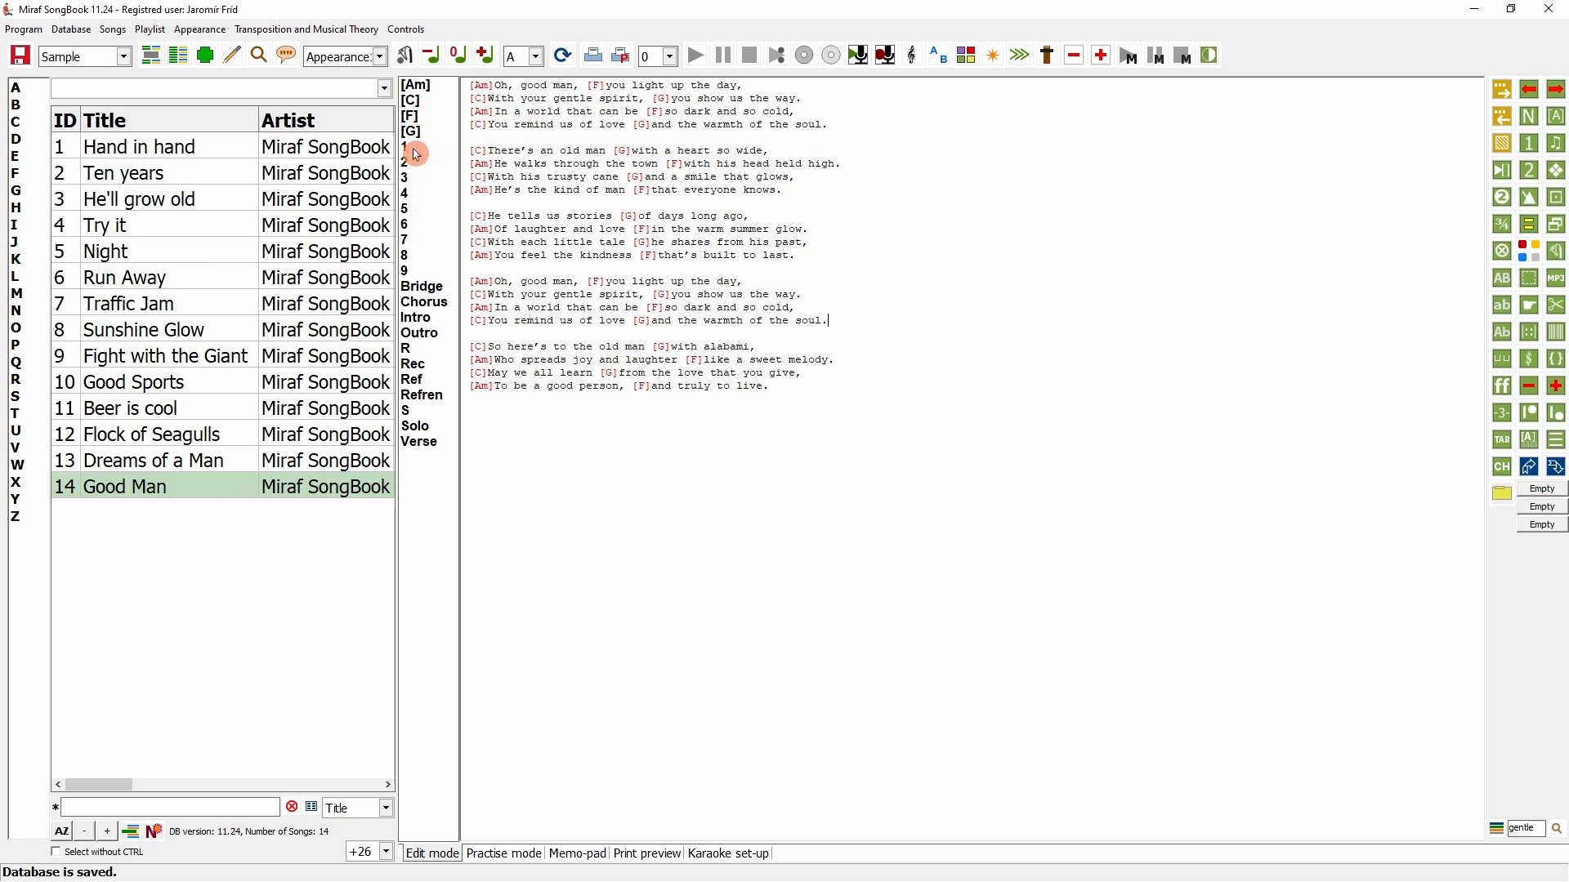
- Insert the labels 1, 2, 3, R and 4 at the start of the five consecutive verses
key("ctrl+Home")
left_click(407, 153)
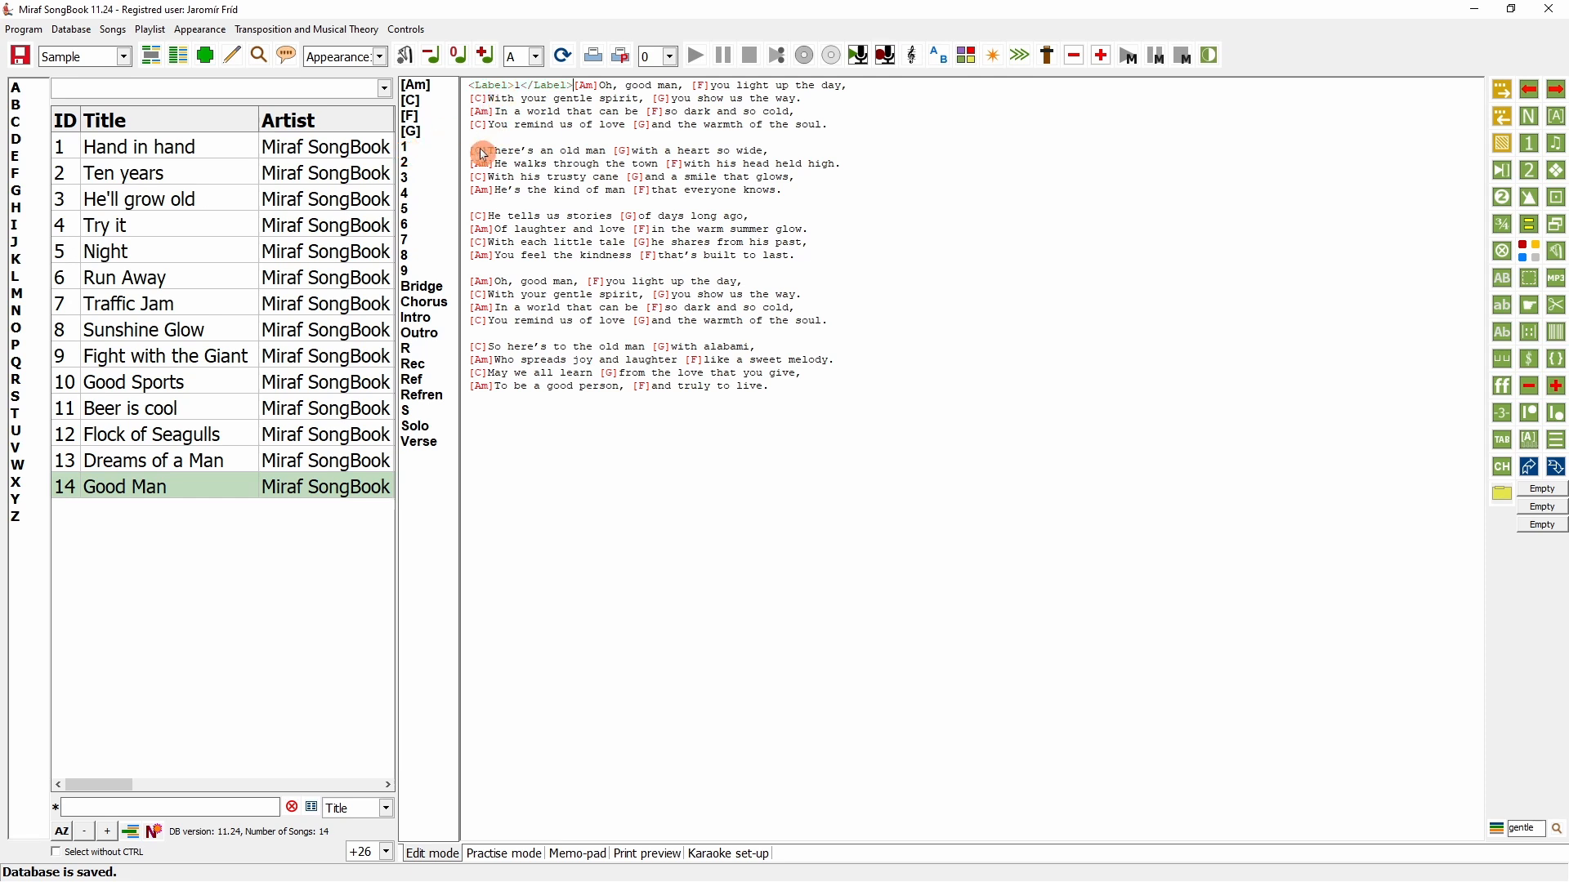
left_click(411, 166)
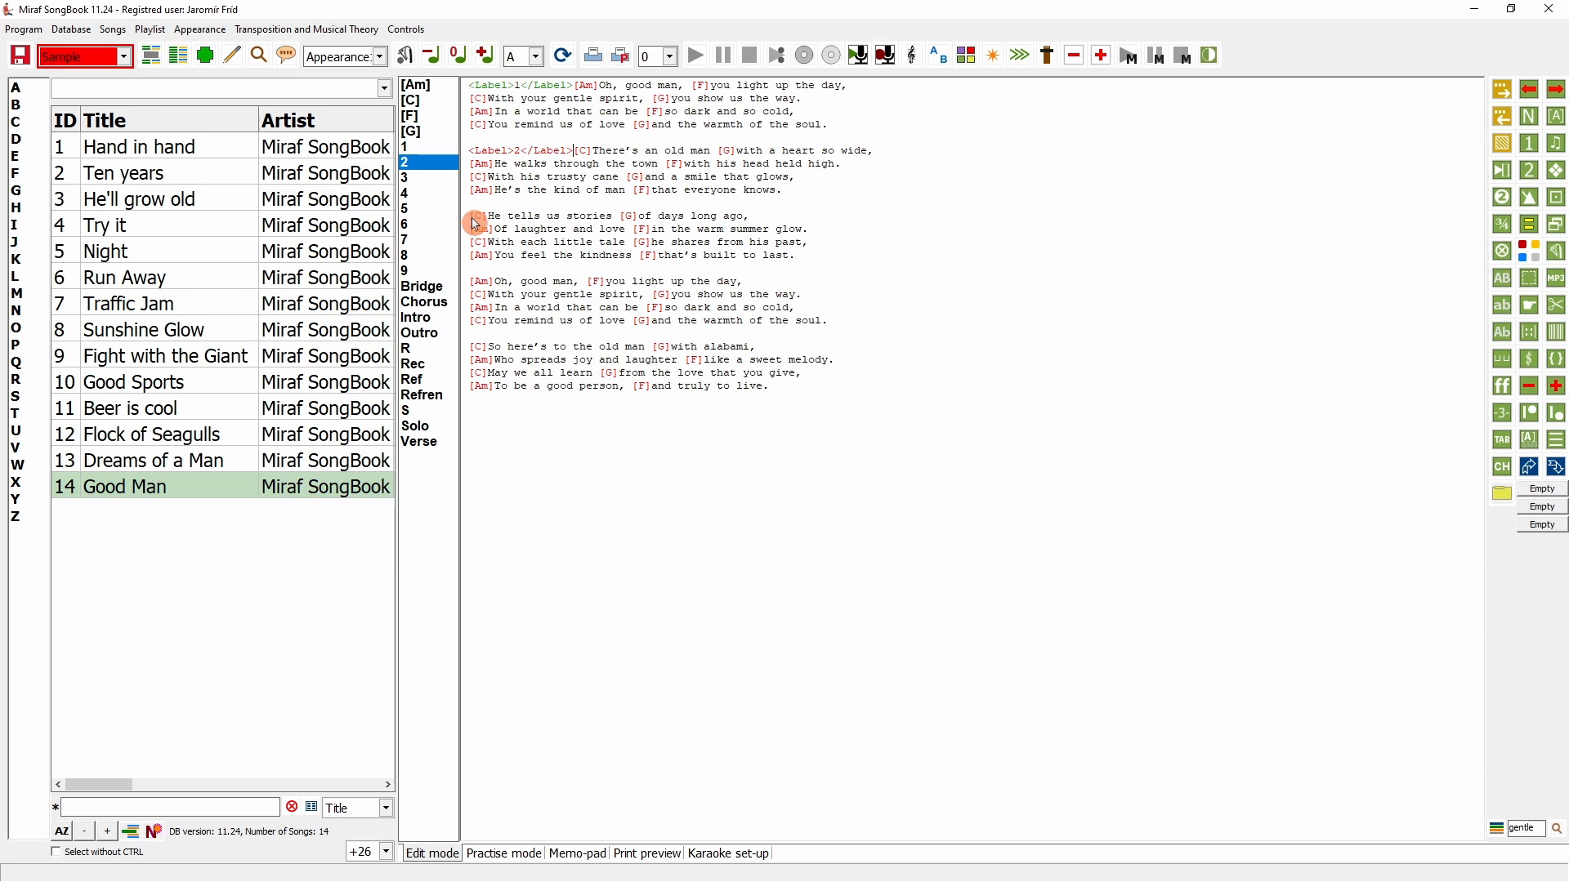
left_click(476, 223)
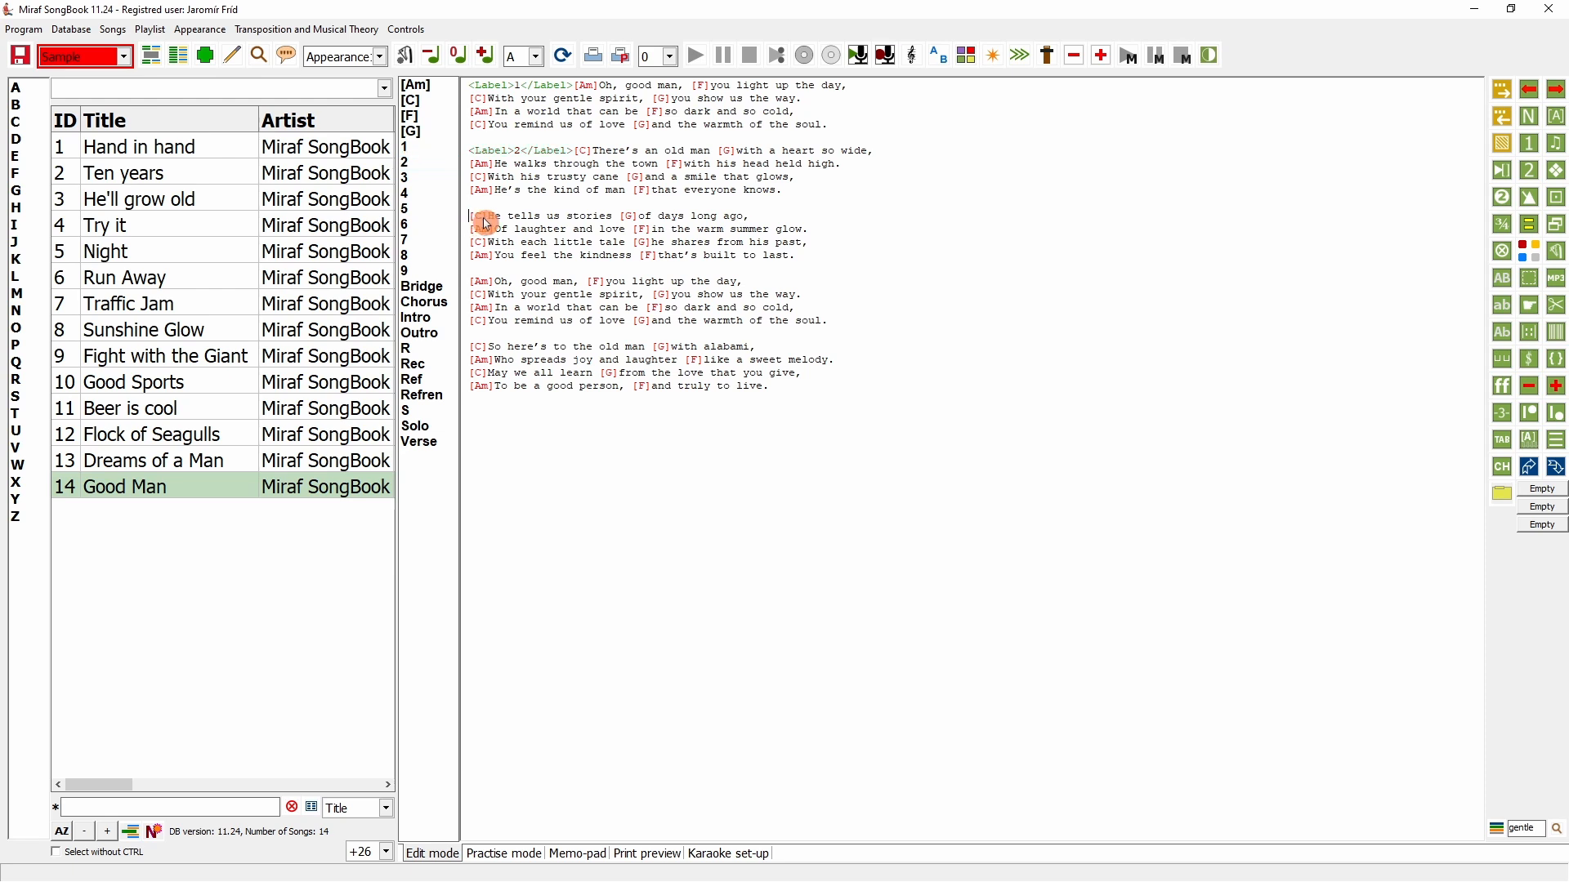
left_click(409, 180)
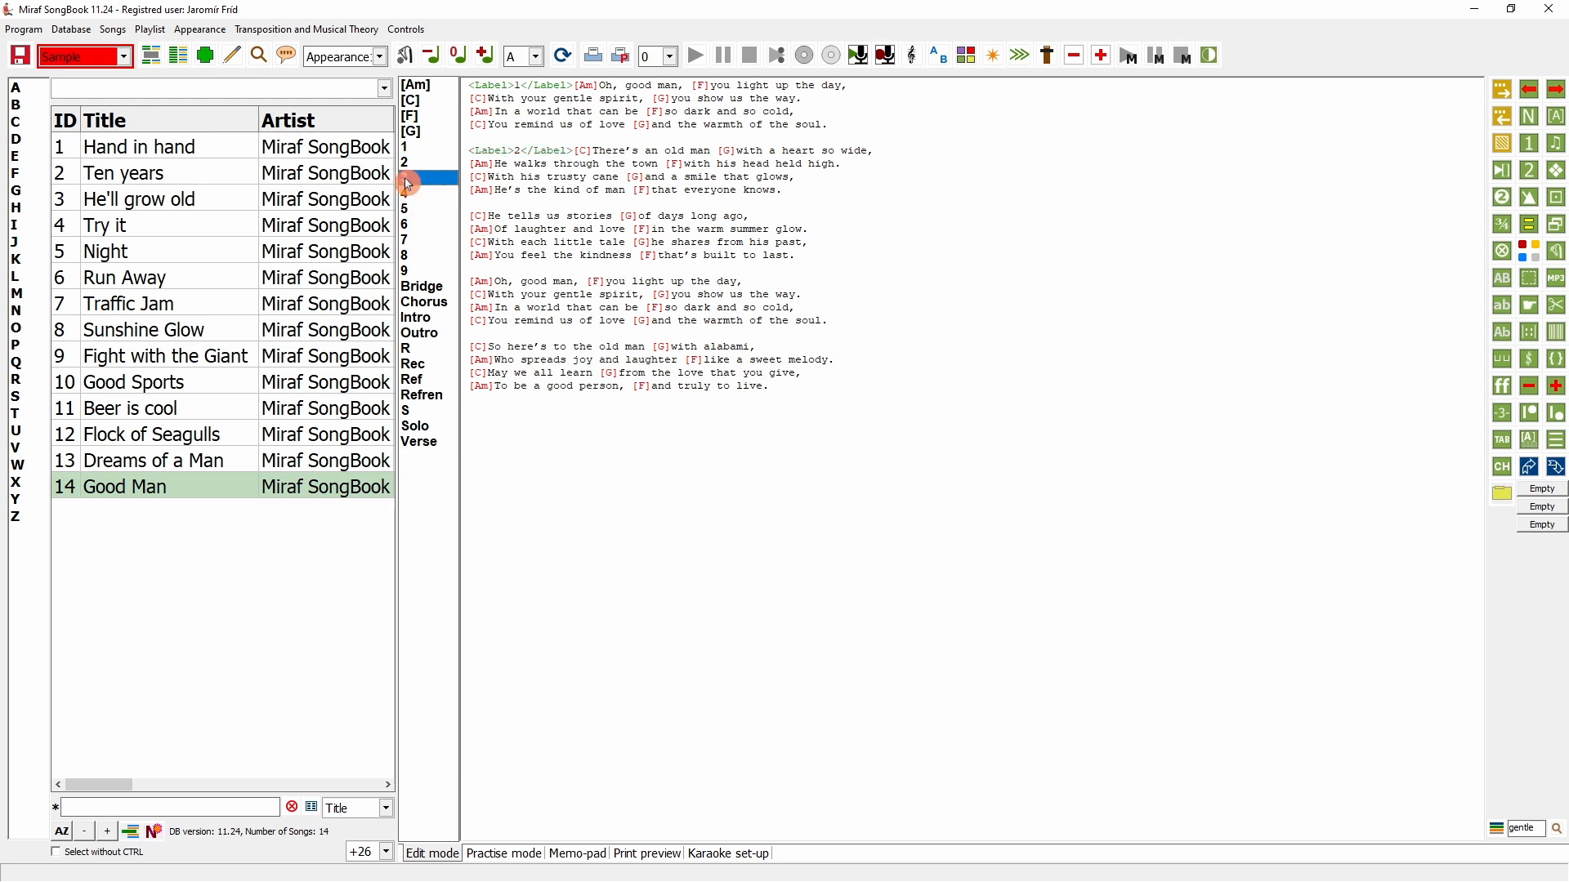
left_click(476, 286)
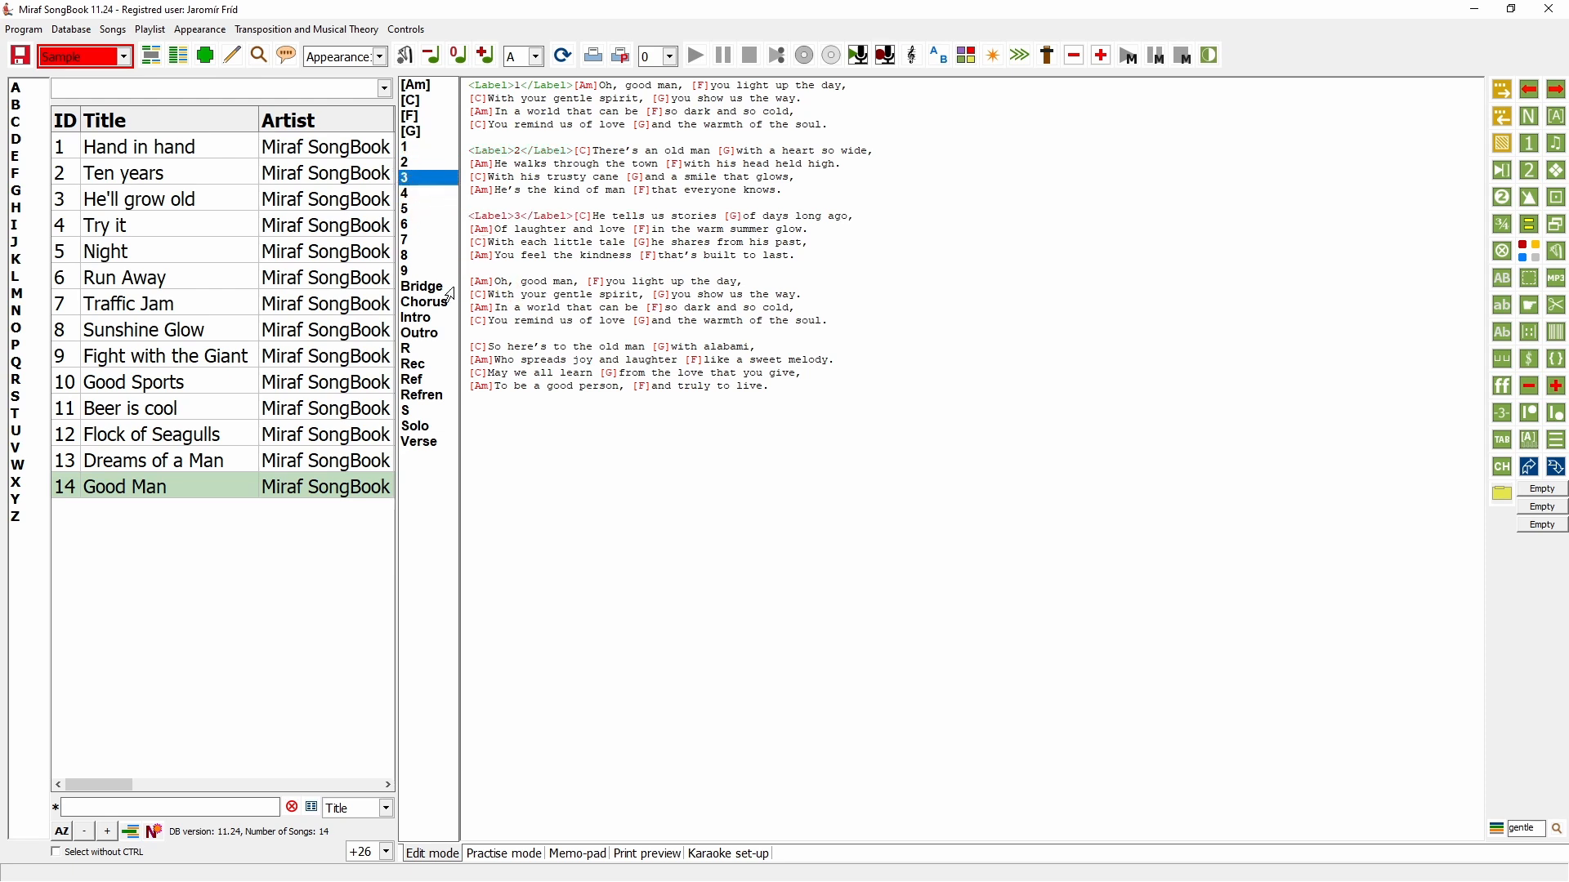
left_click(411, 350)
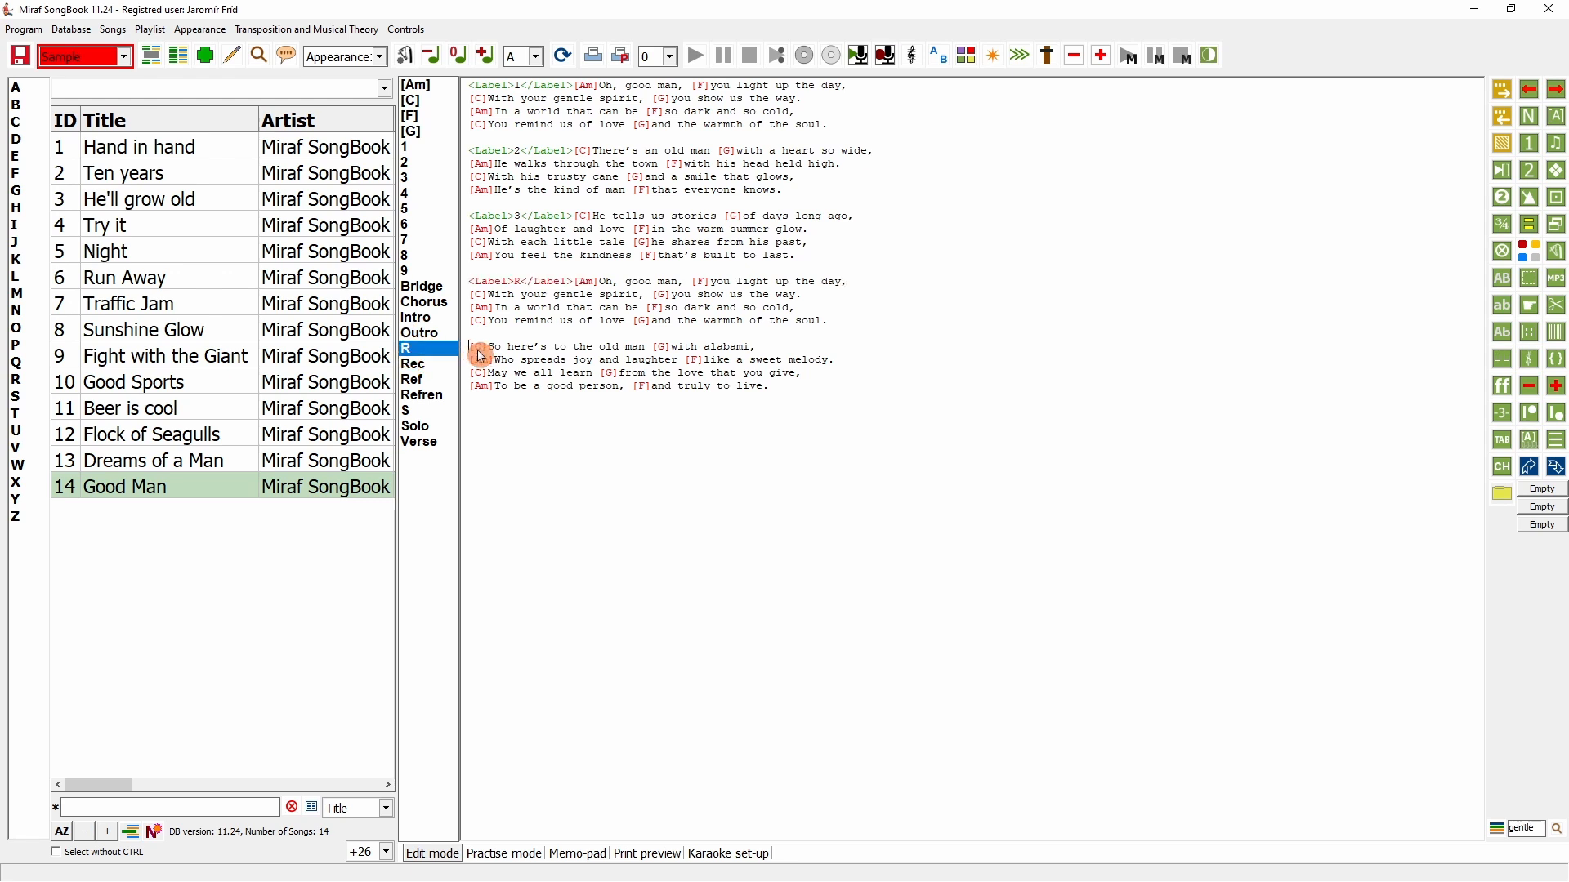
left_click(407, 194)
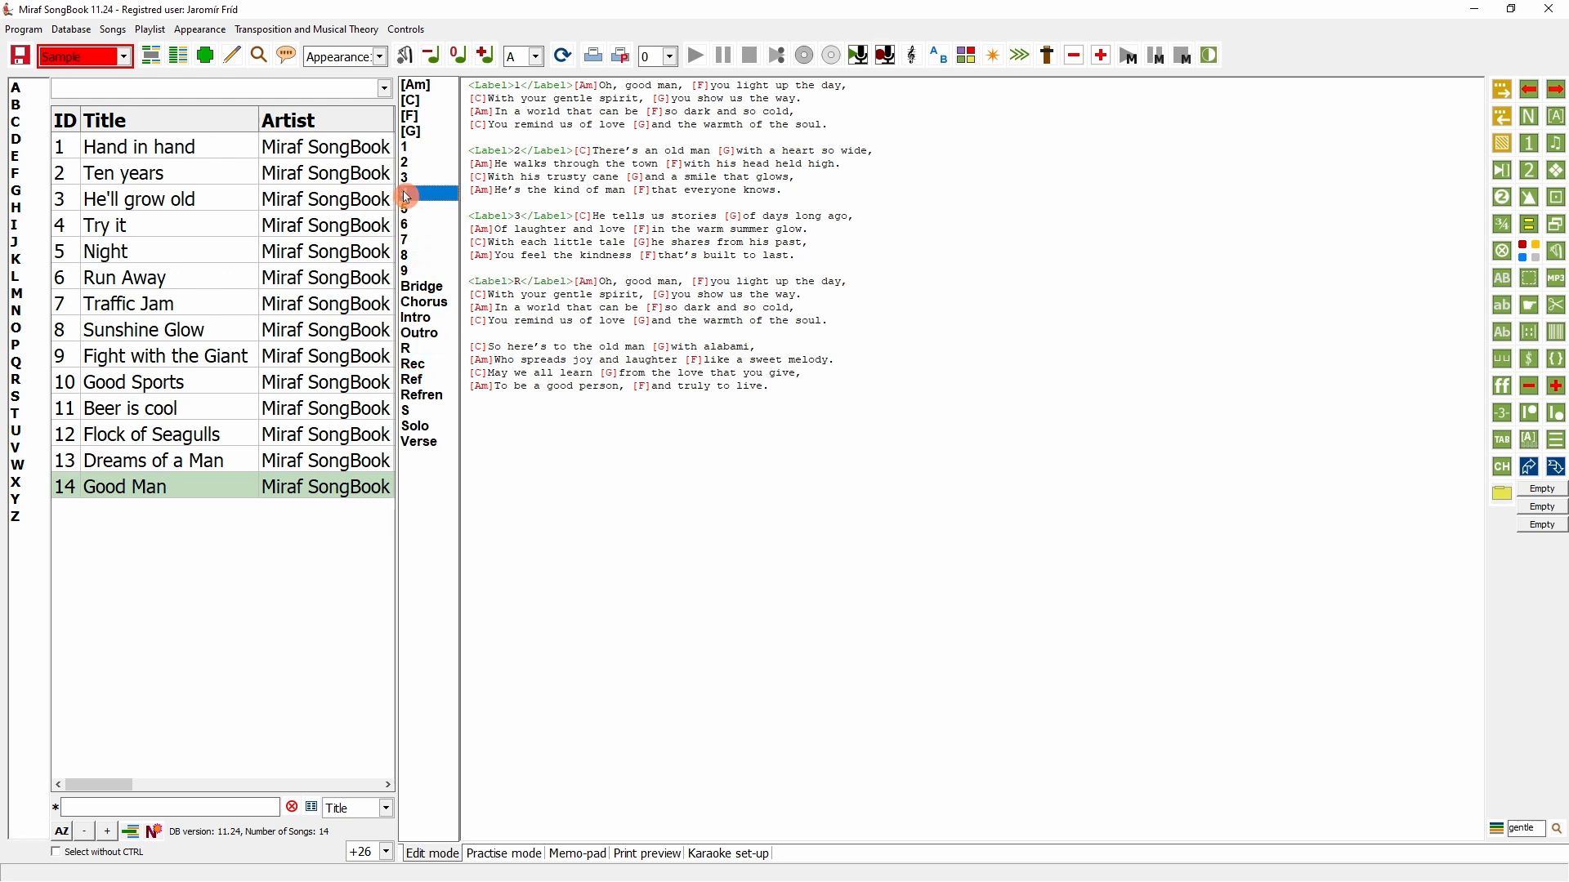
- Display the song in practise mode to check the verse labels
left_click(523, 87)
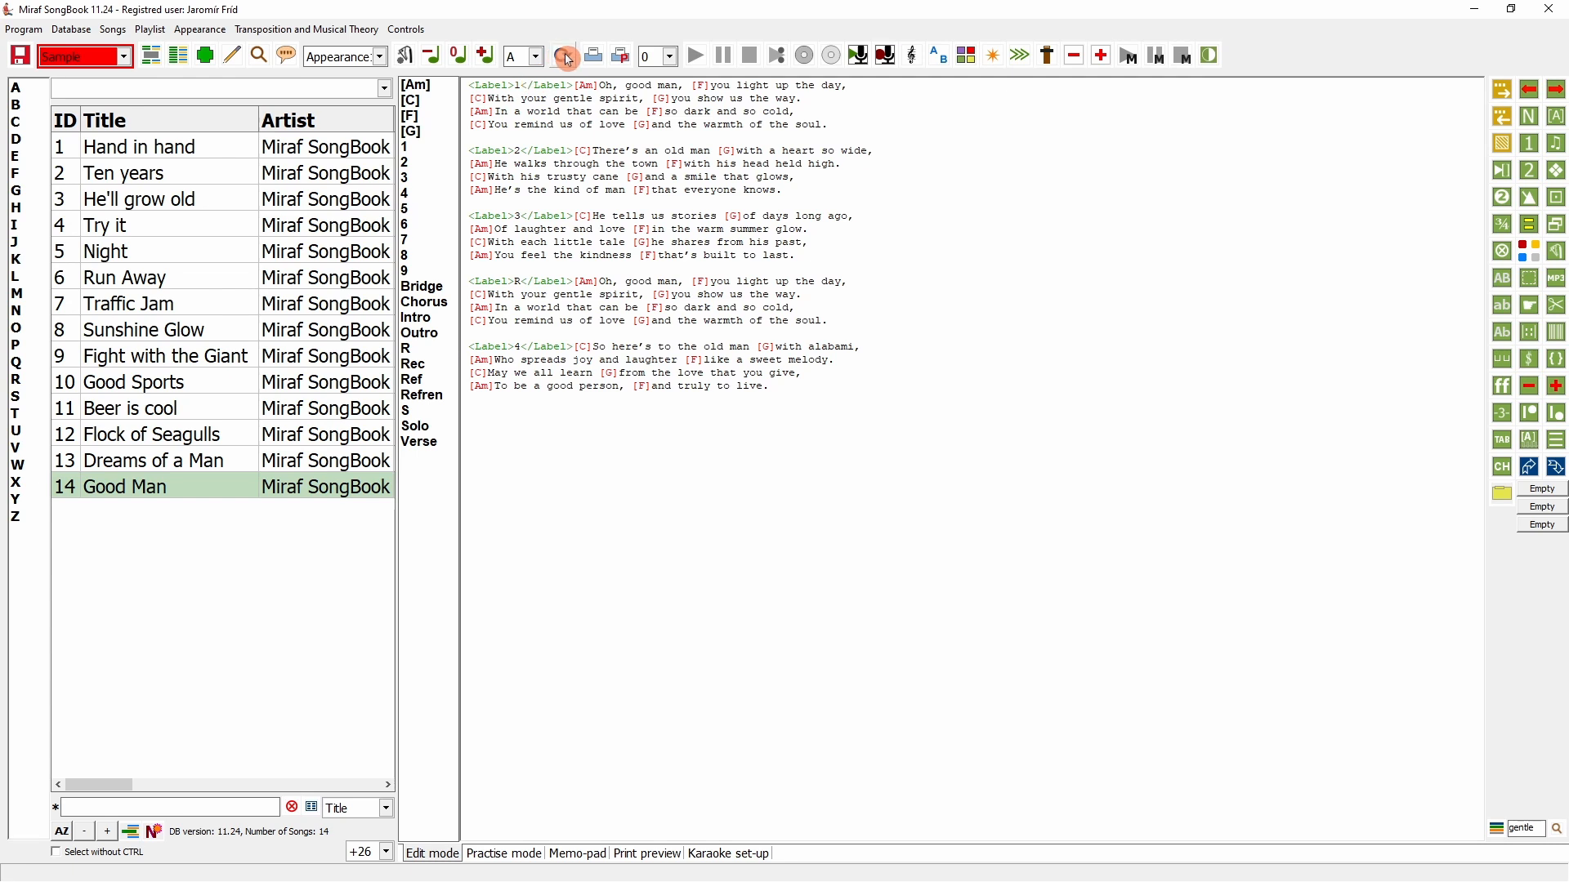
left_click(565, 58)
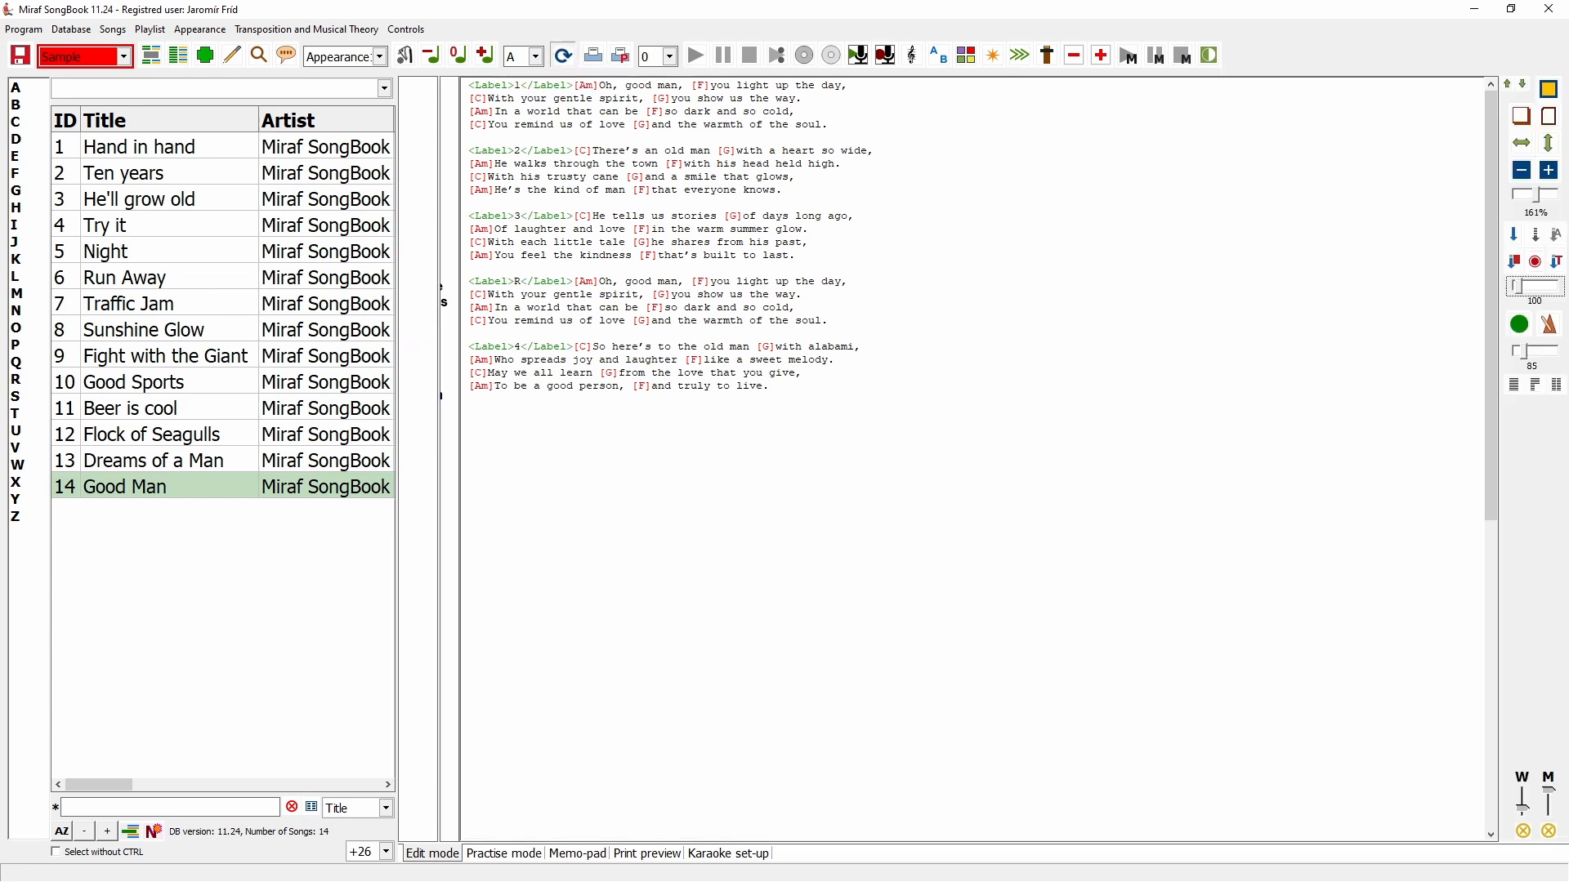
left_click(564, 55)
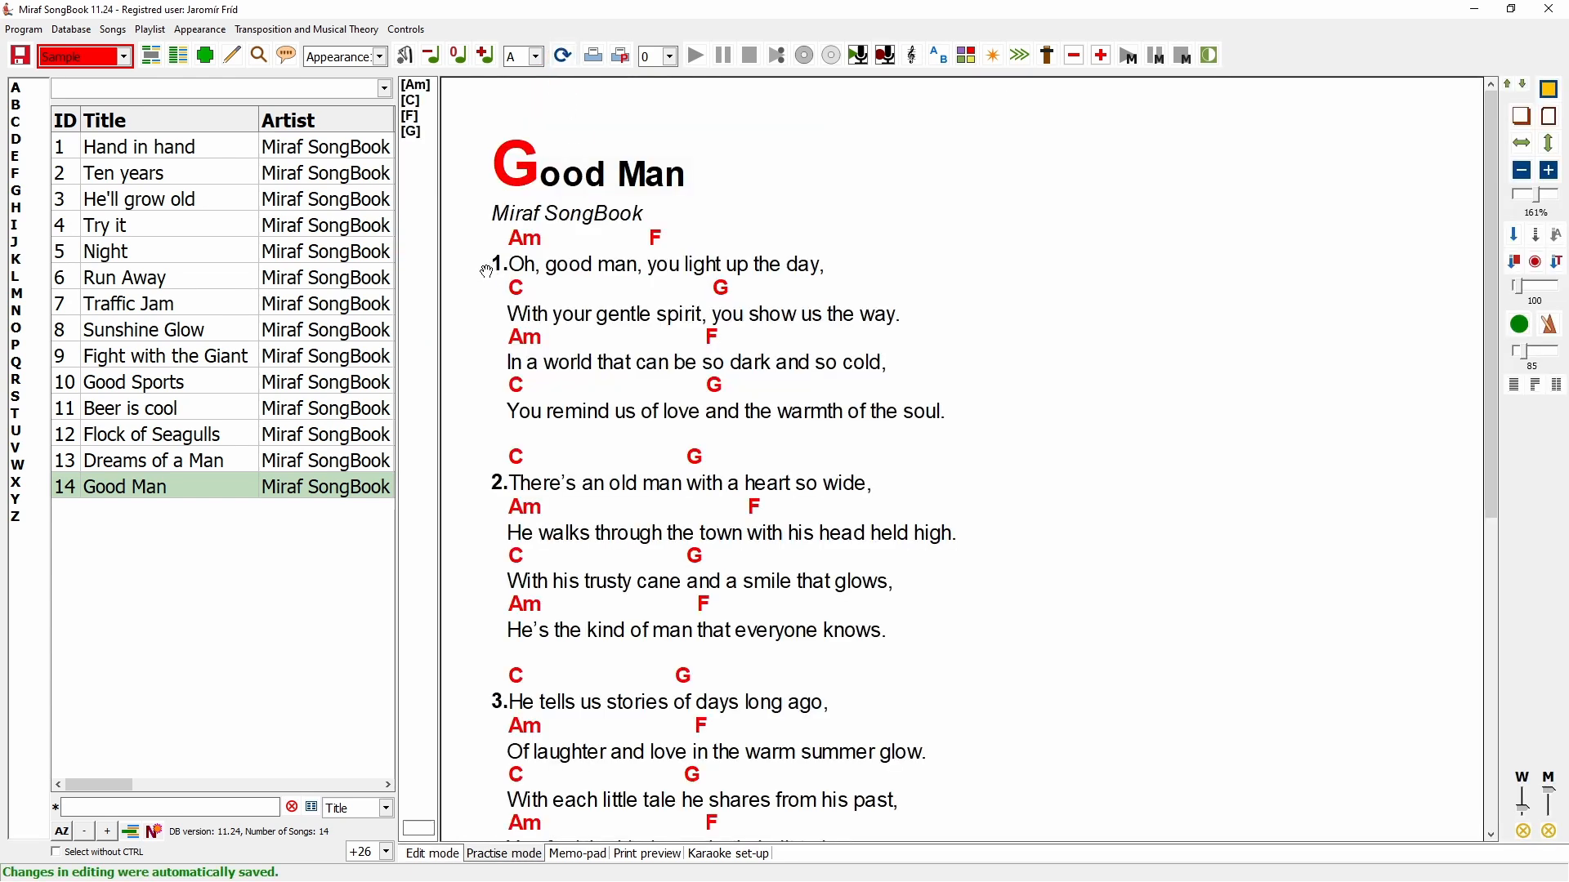
- Return to editing and add the chord [C] after "a heart so wide," and [D] after "head held high." in verse 2
left_click(441, 858)
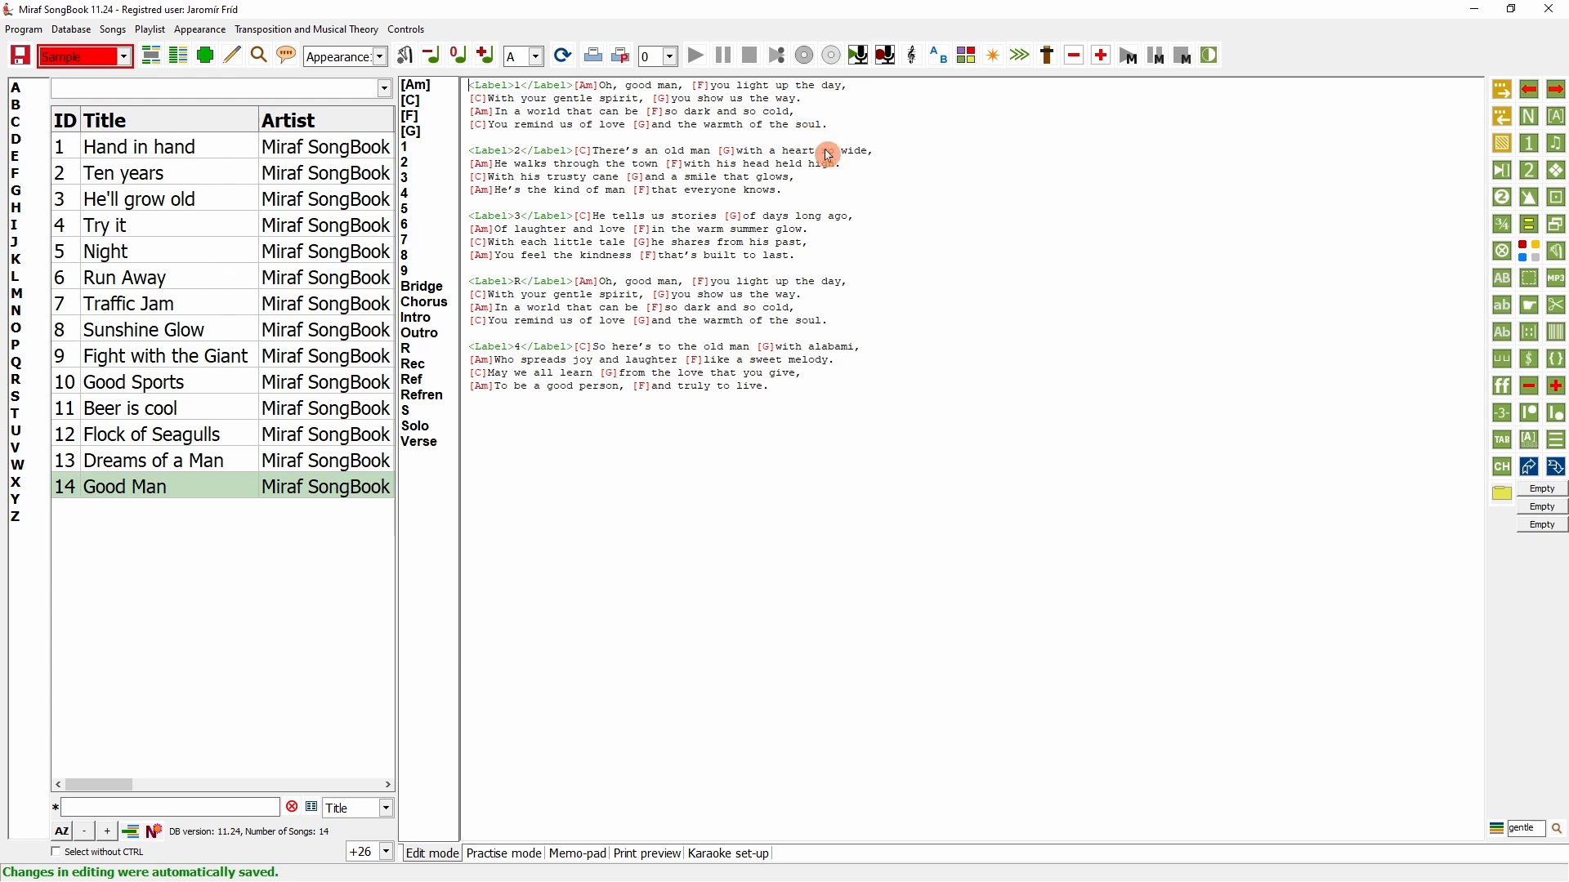
left_click(880, 158)
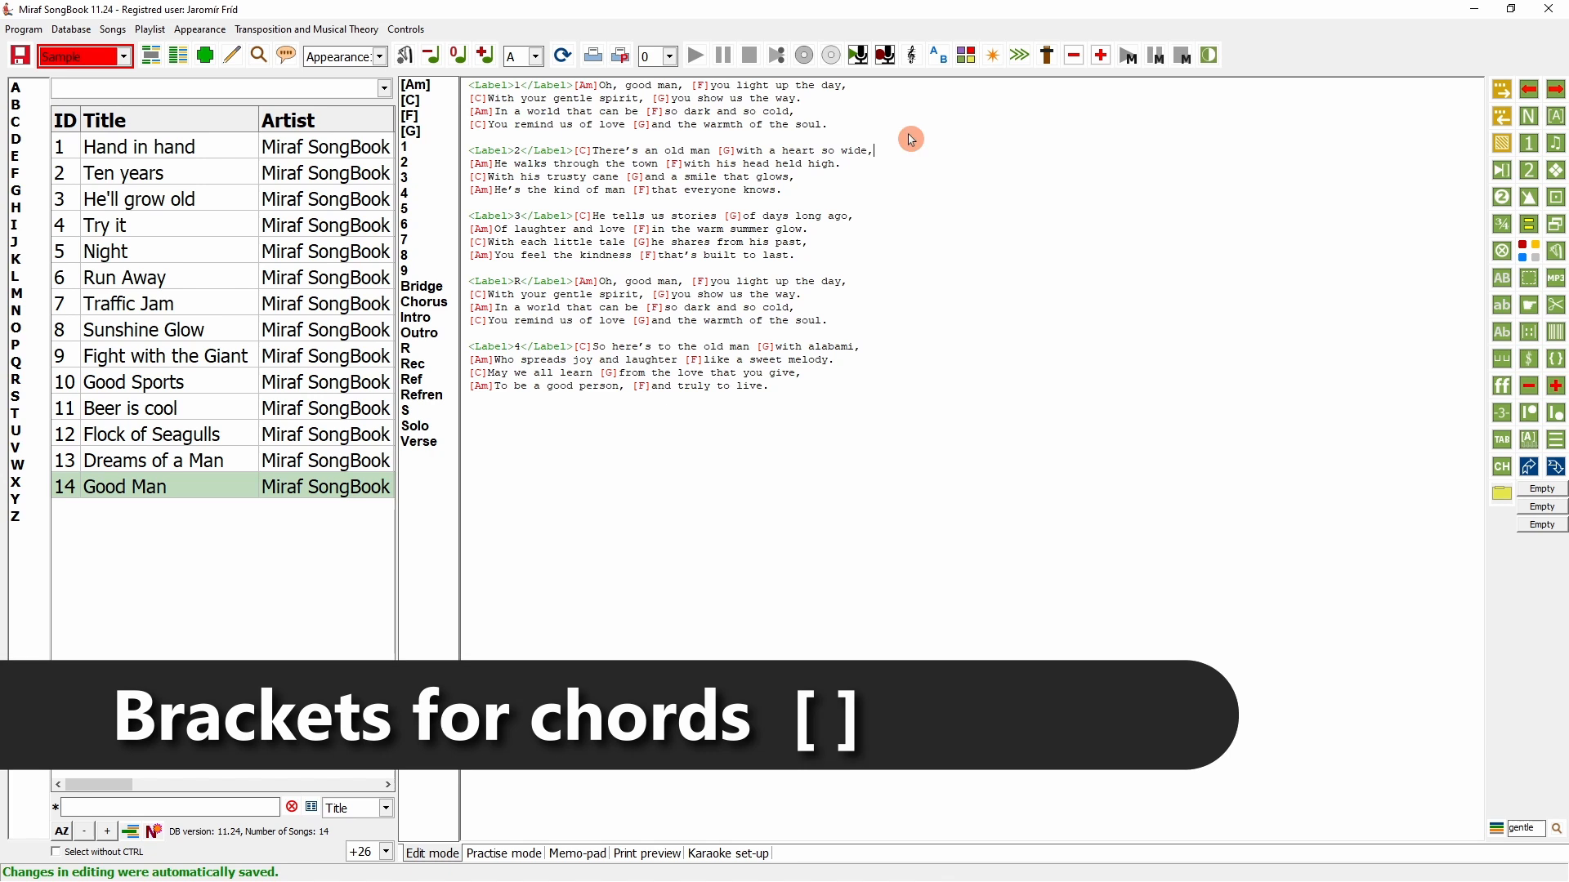
type("[]")
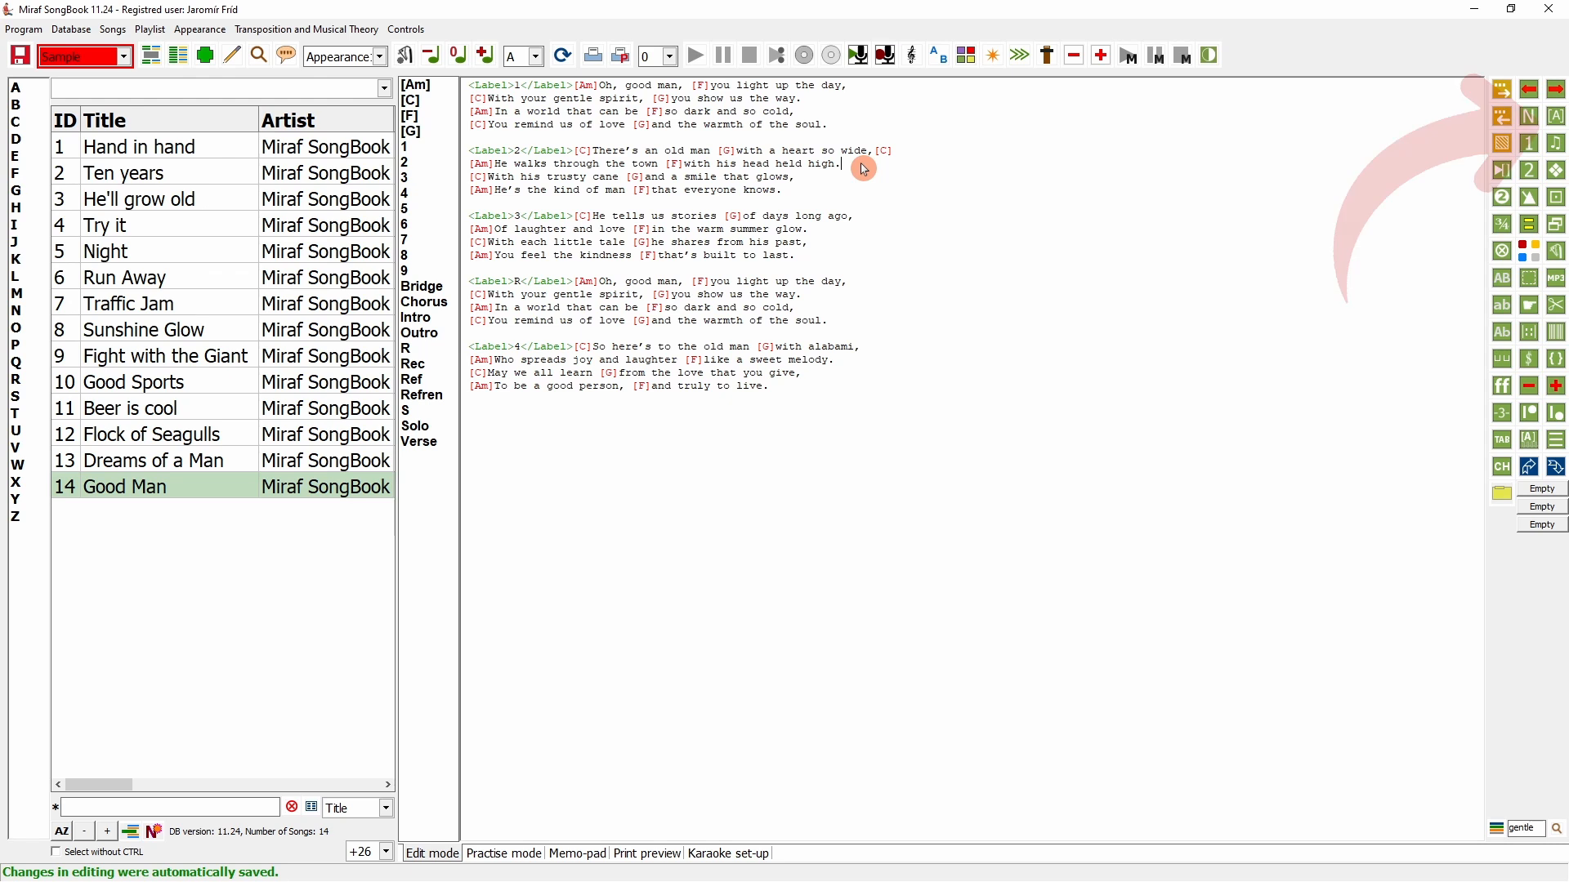
left_click(1558, 118)
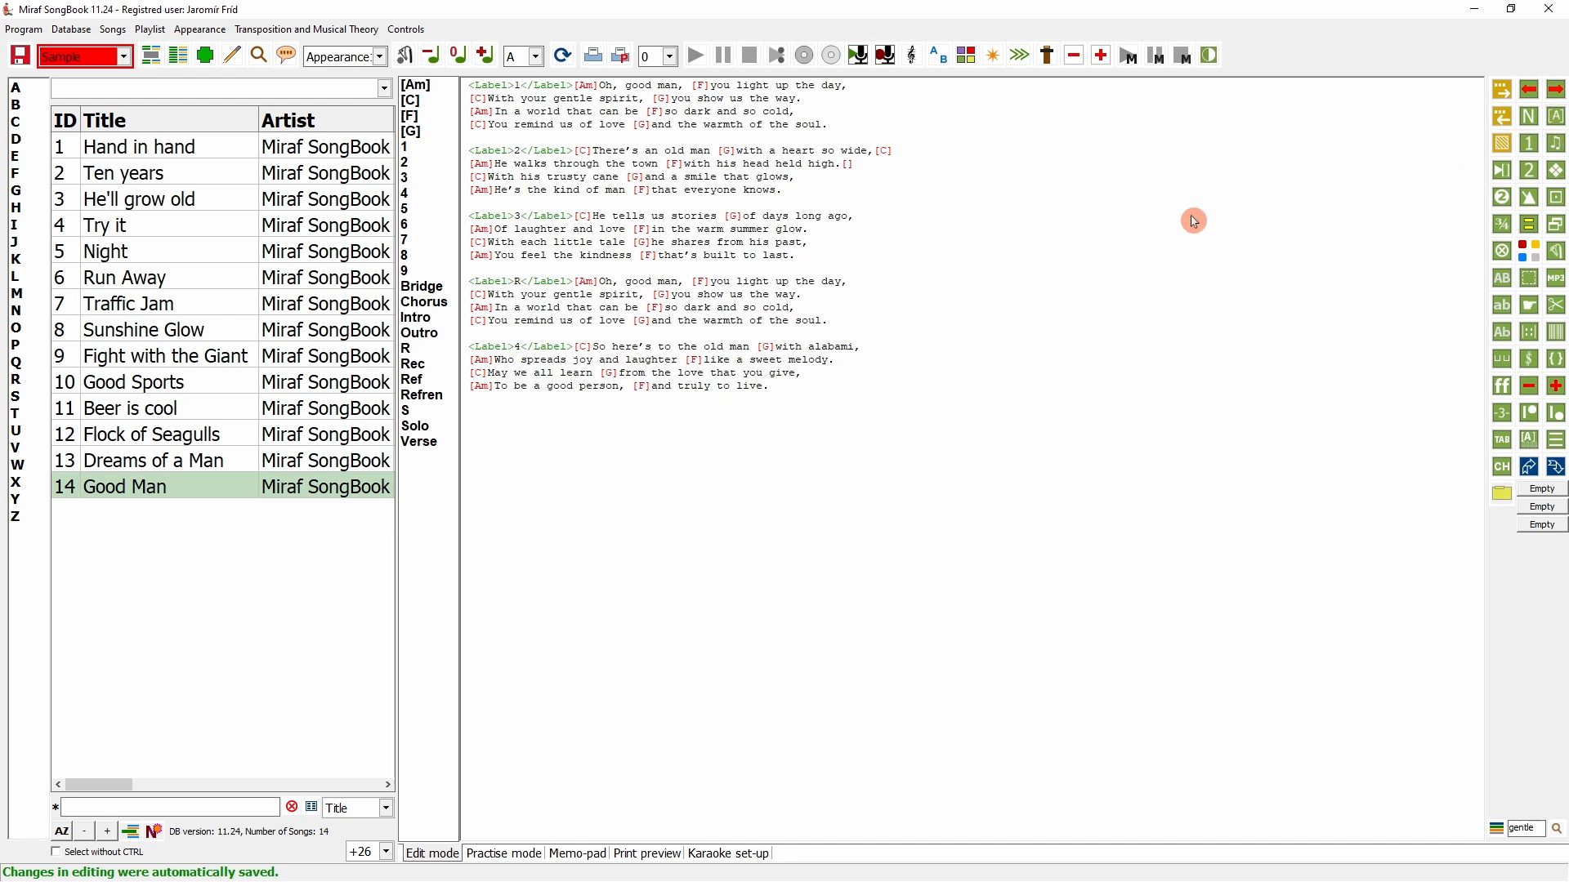
type("D")
- Add the chords [A][C][D] at the end of the line "a smile that glows," in verse 2
left_click(825, 183)
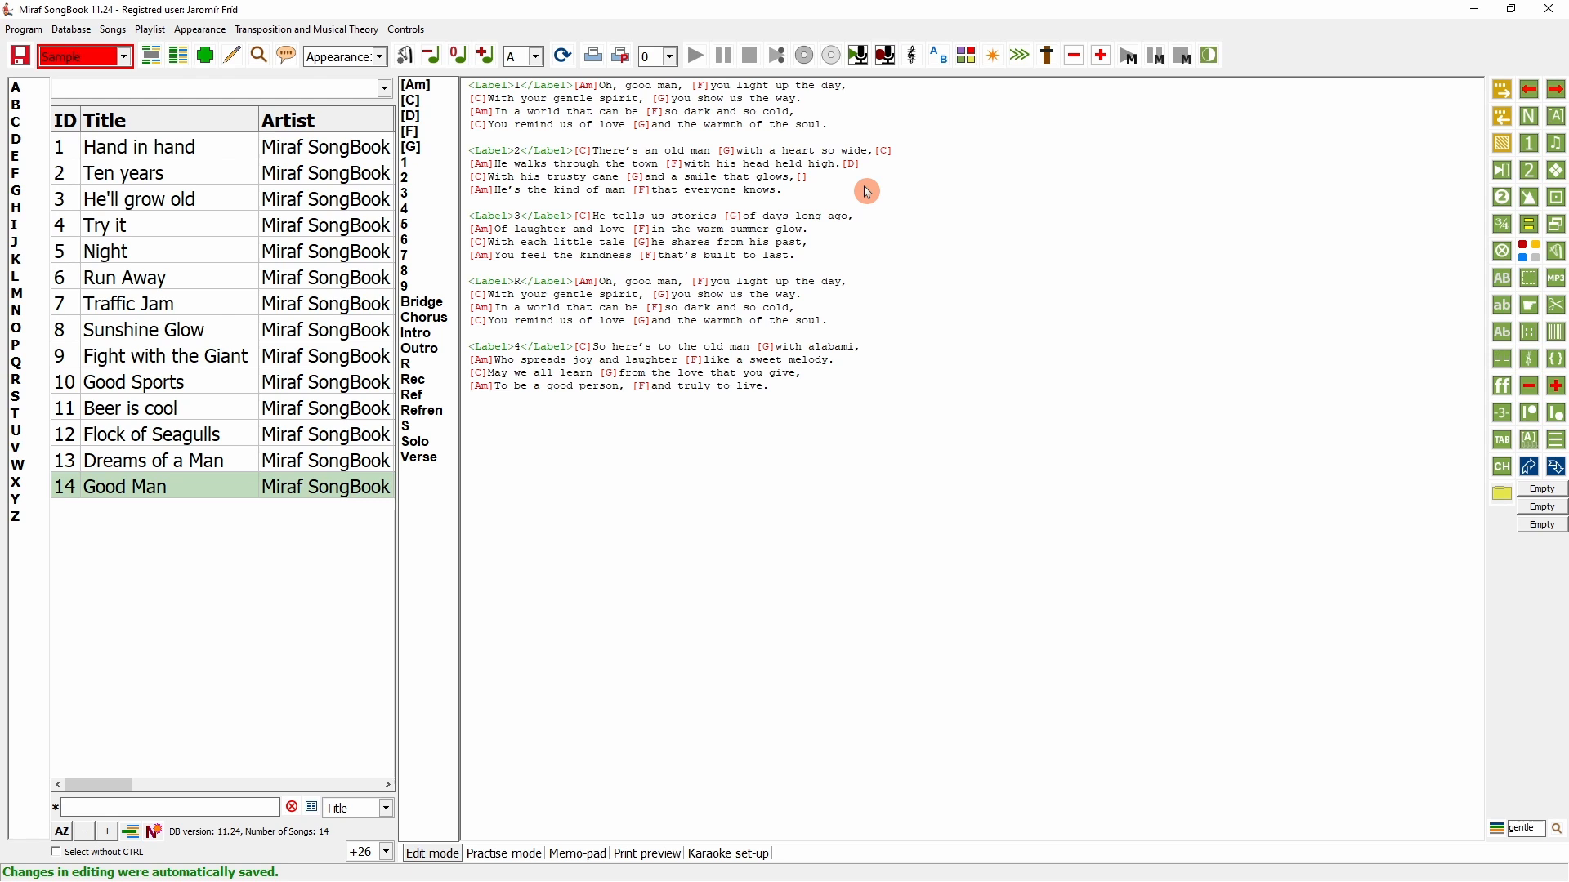
type("A")
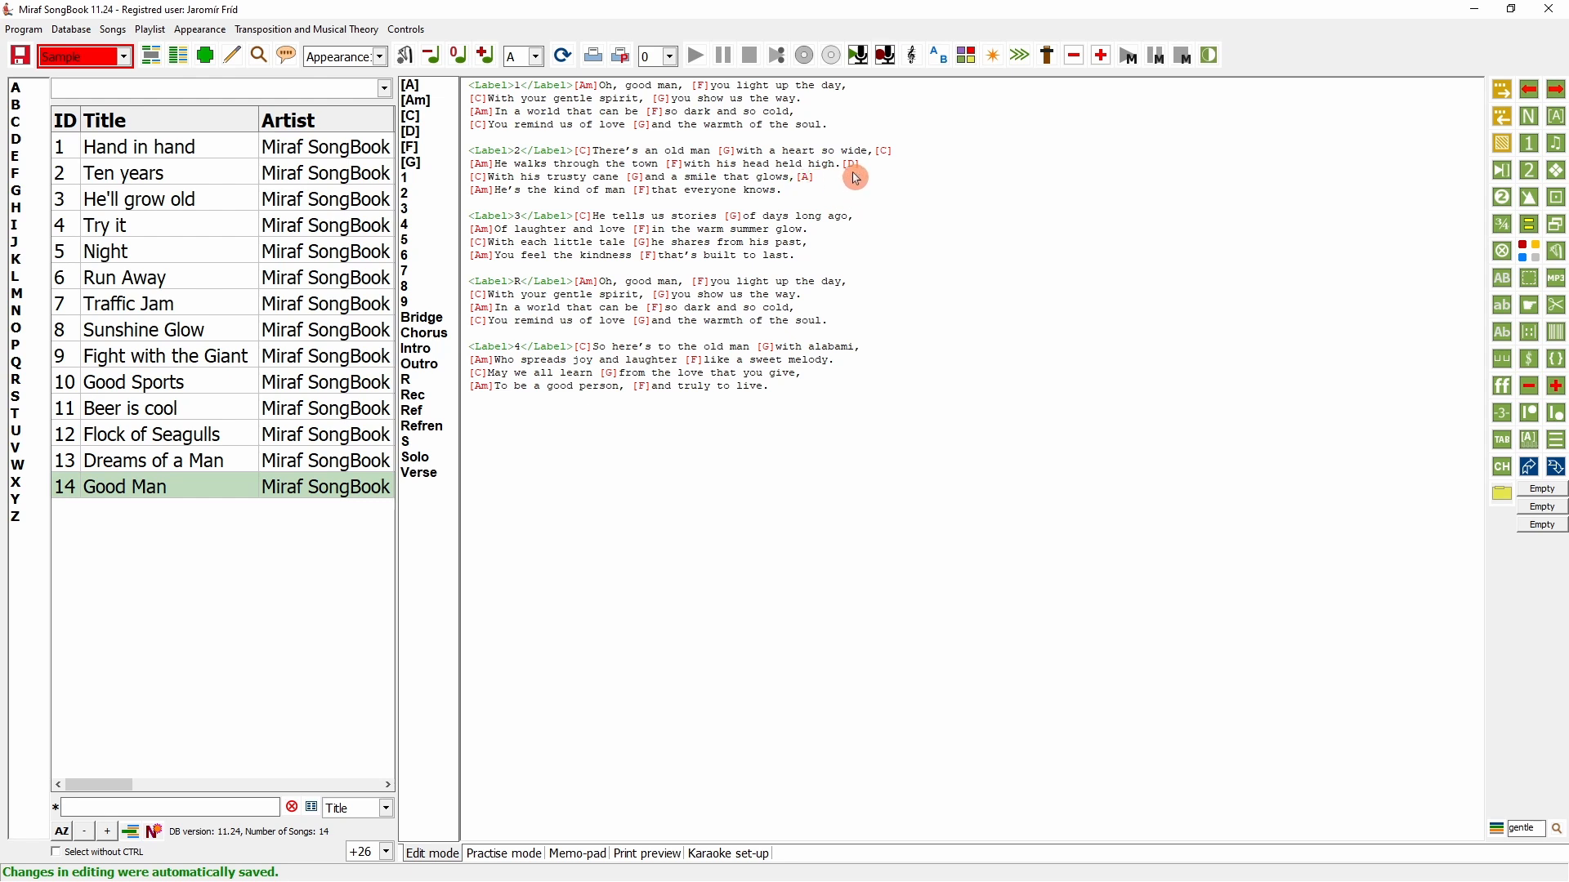
type("[")
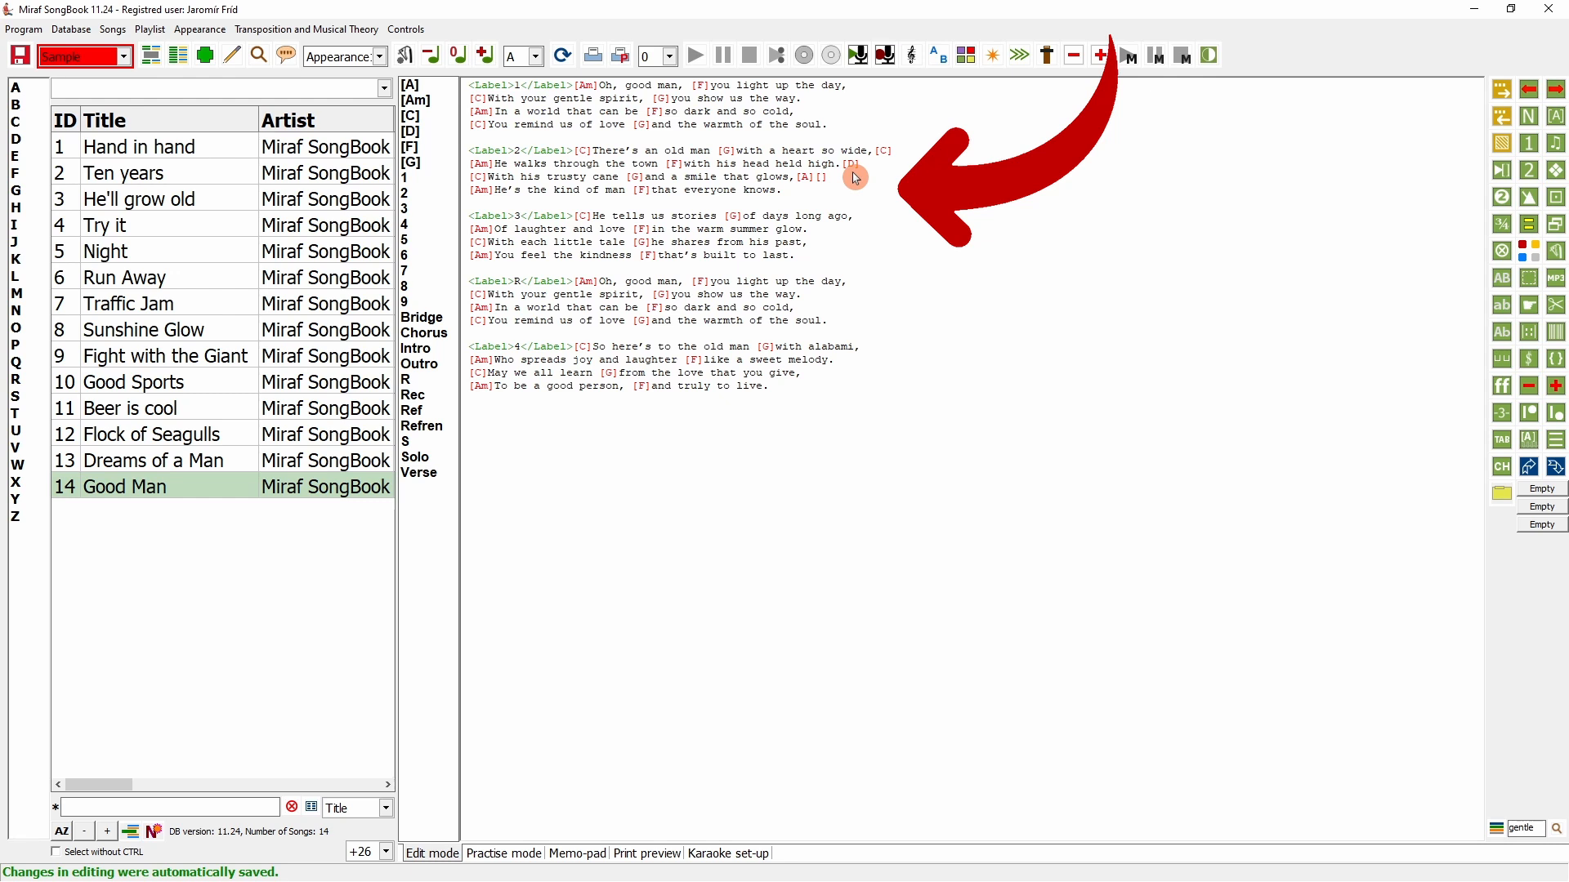
type("C][D]")
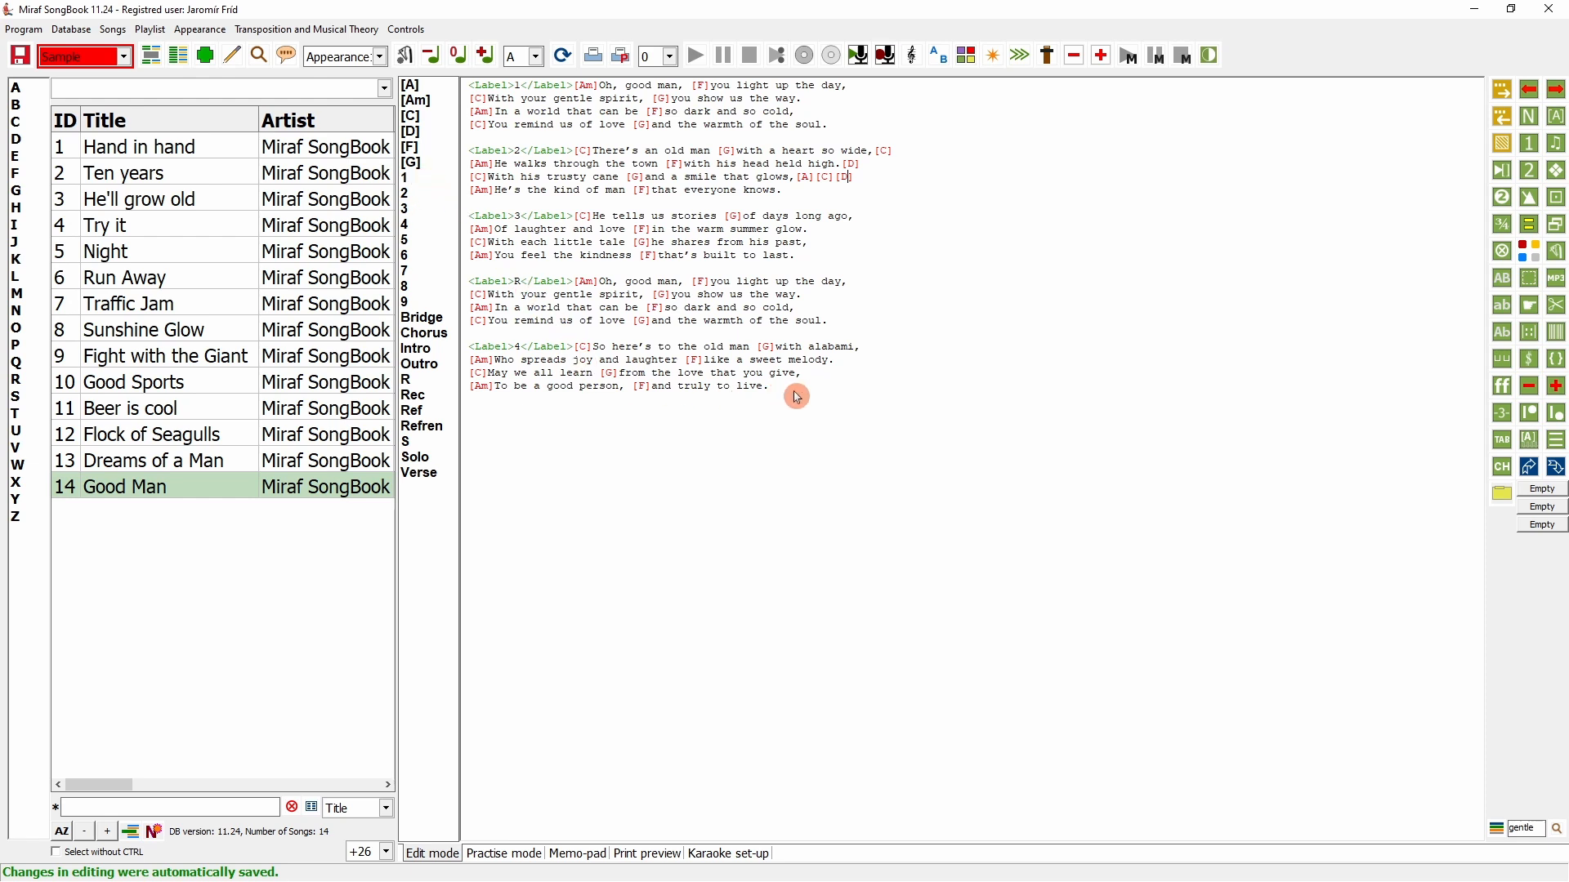
- Replace the 4 label of the last verse with a <Label:Solo> tag and check it in practise mode
left_click_drag(576, 348, 469, 349)
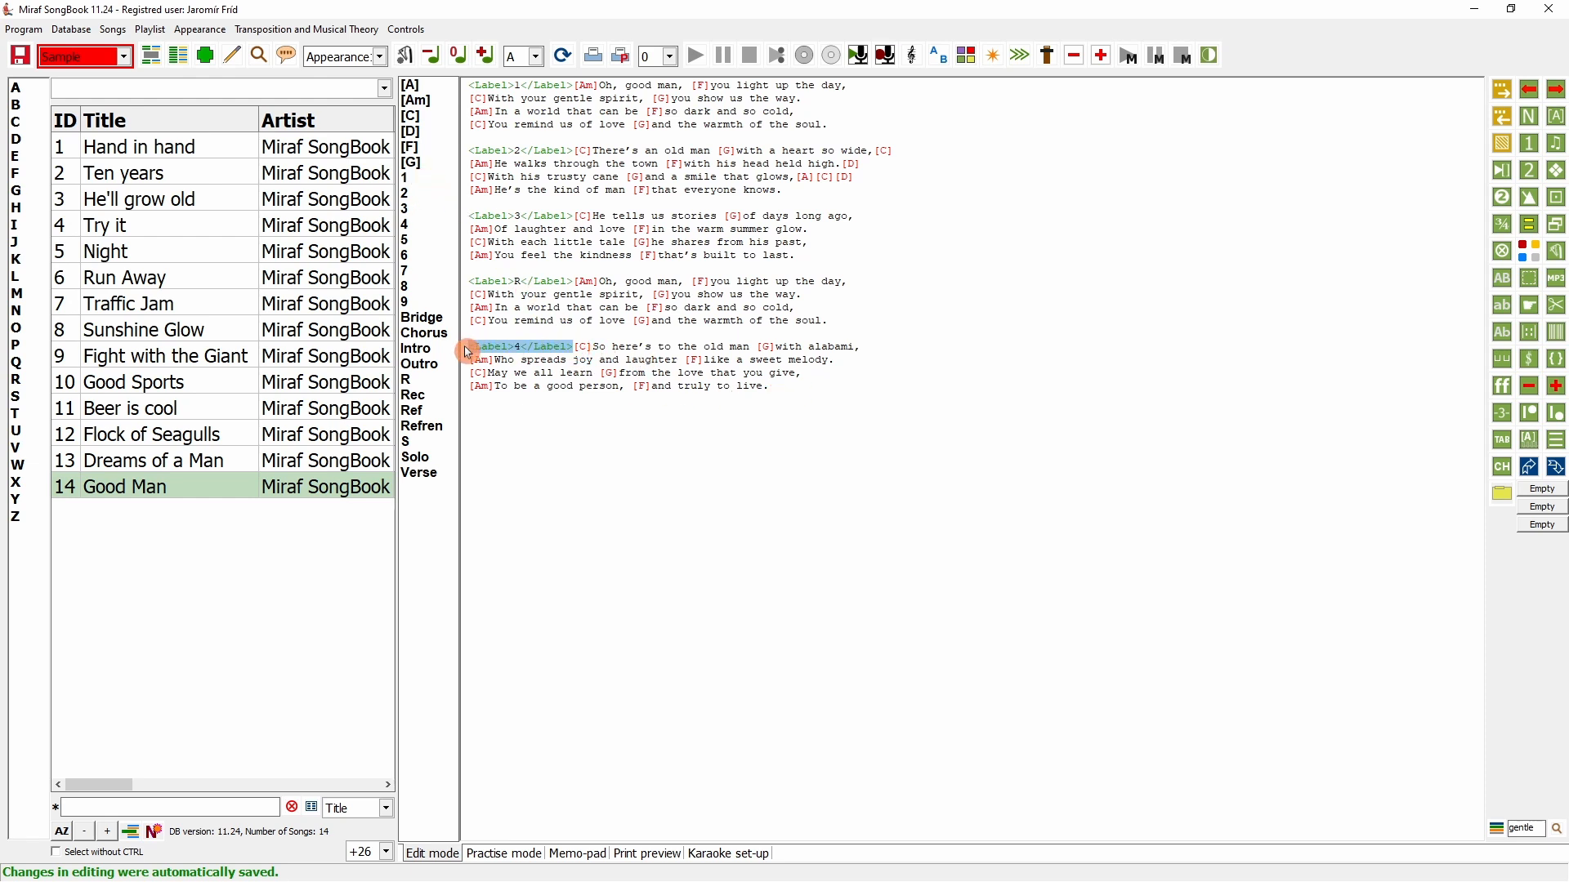
key("Delete")
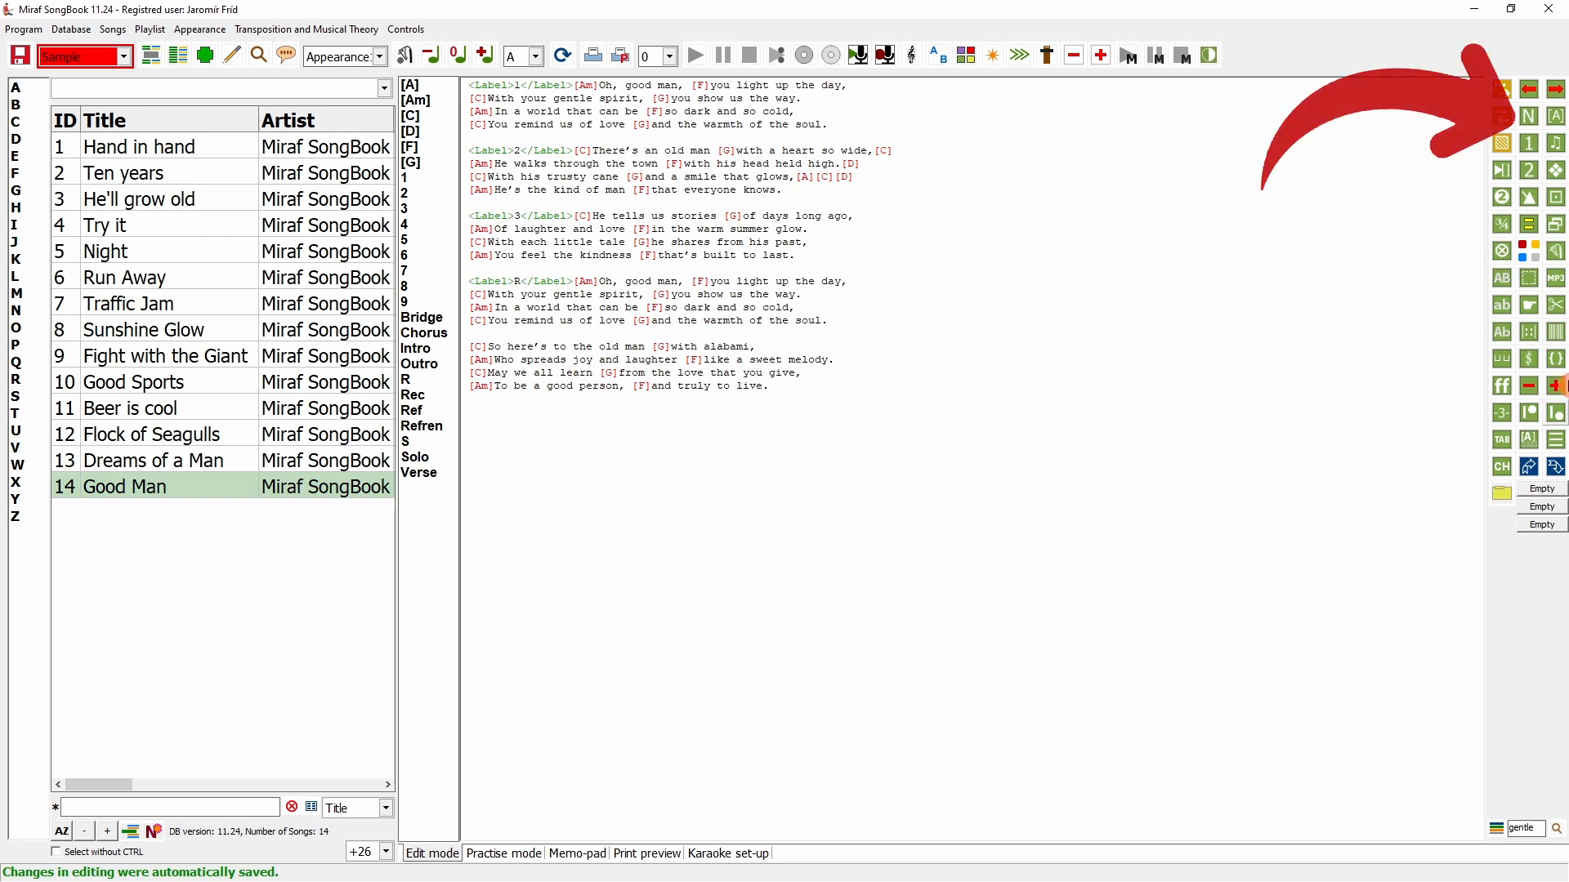
left_click(1535, 121)
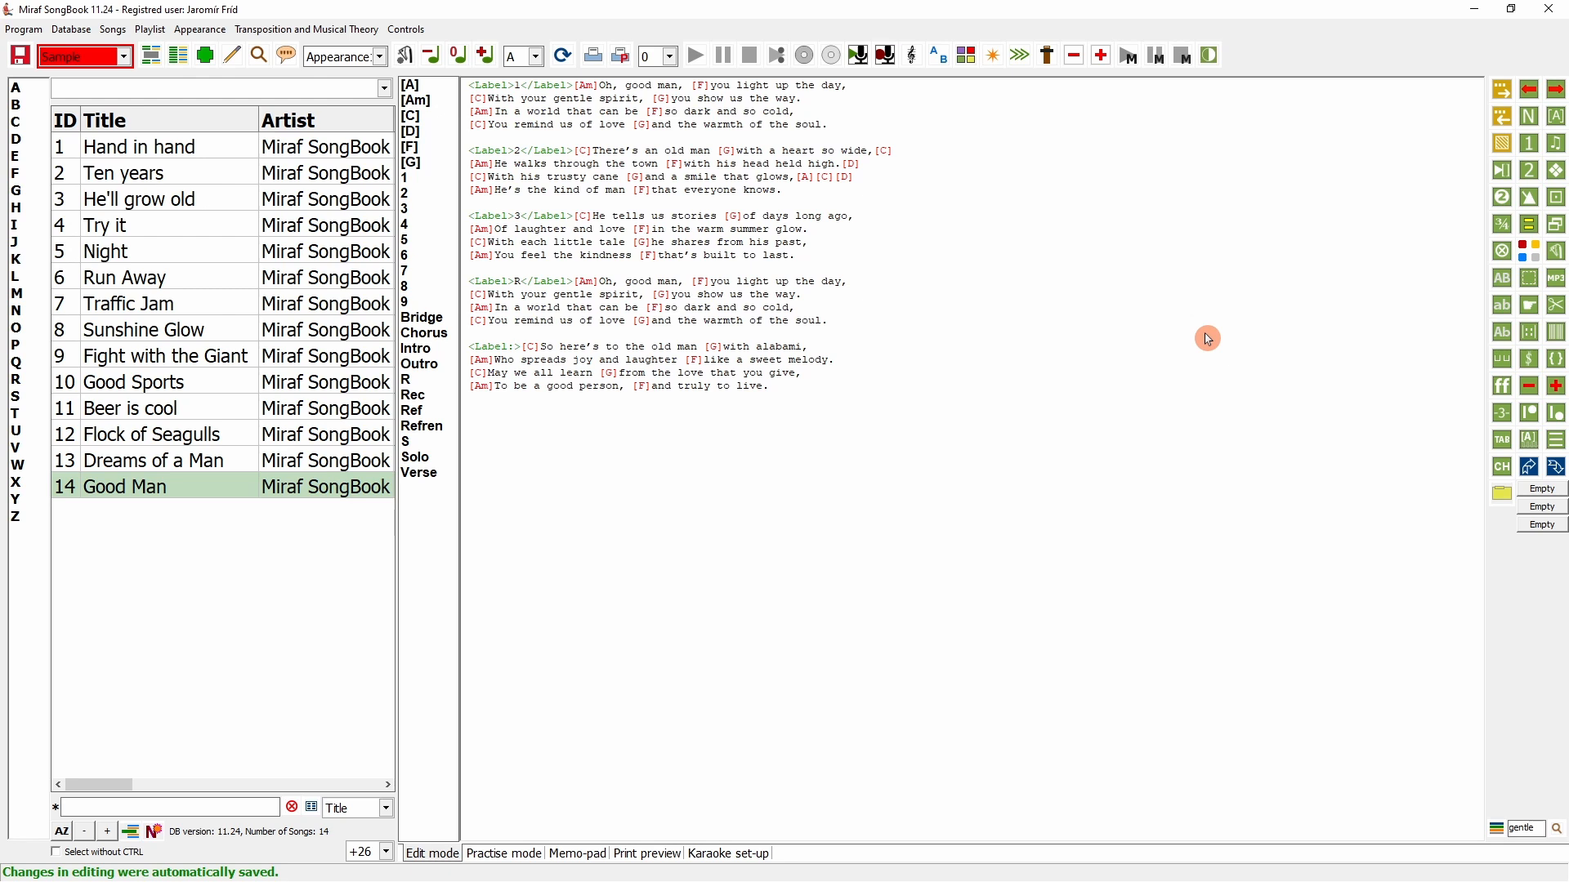
type("Solo")
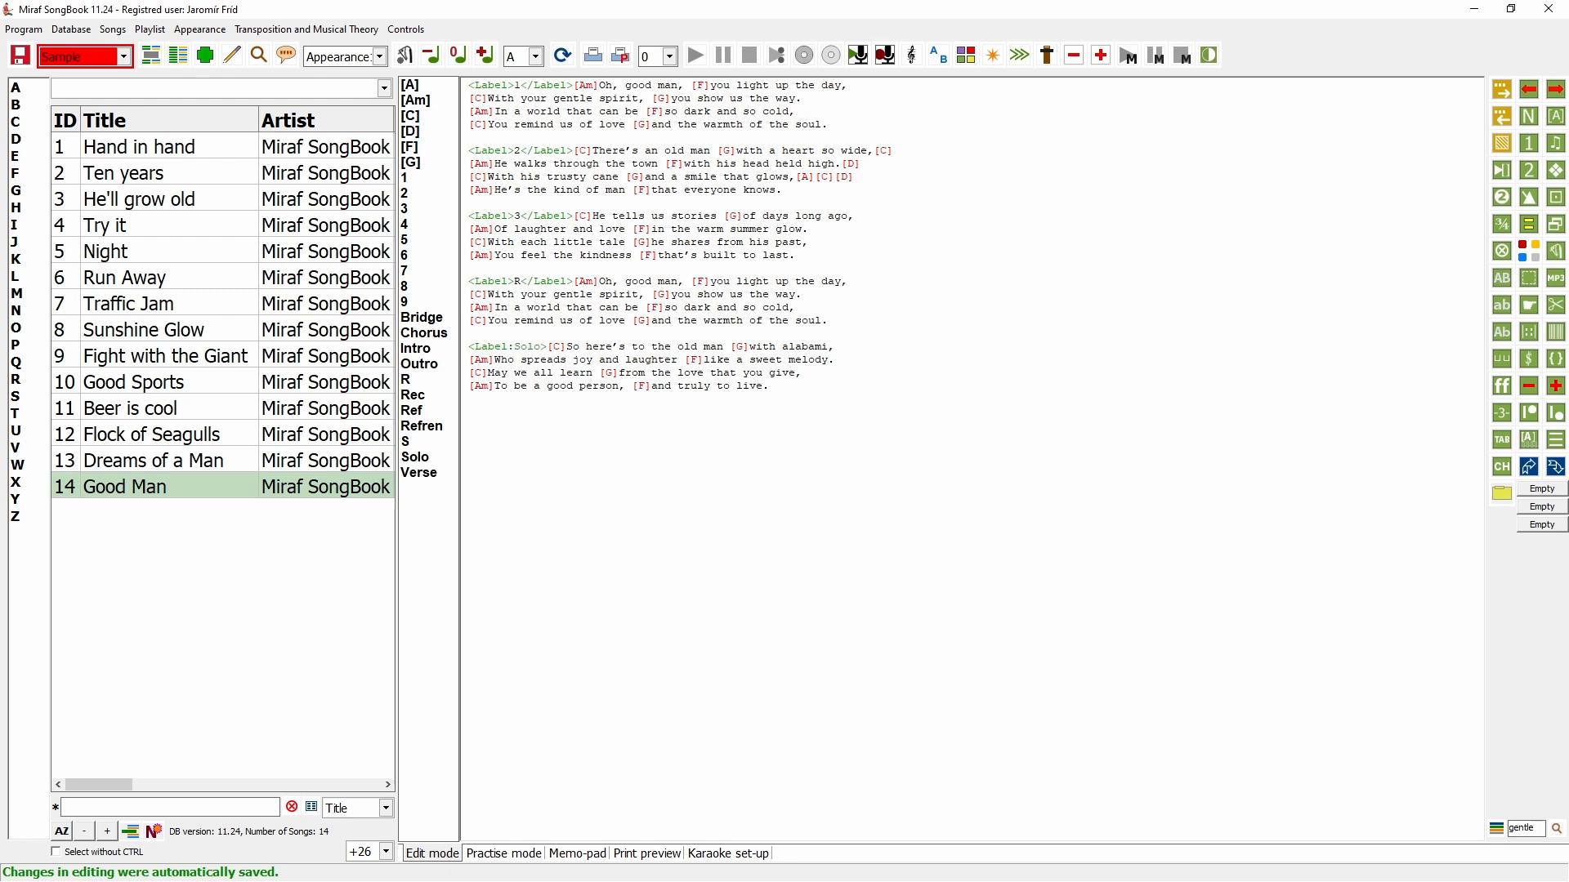
left_click(563, 56)
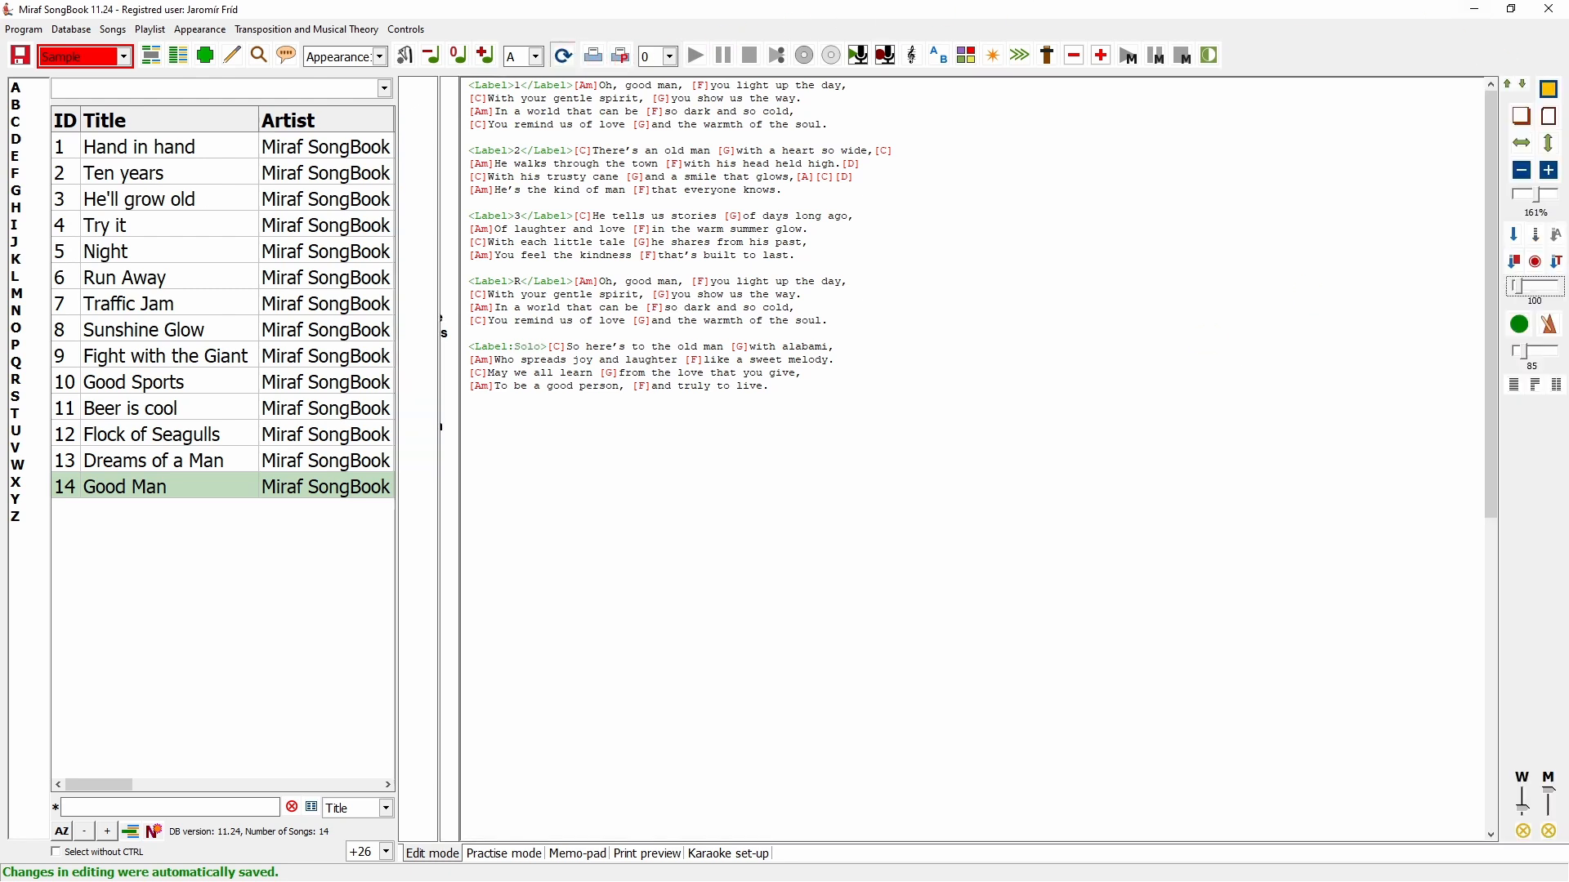
scroll(835, 489, "down", 7)
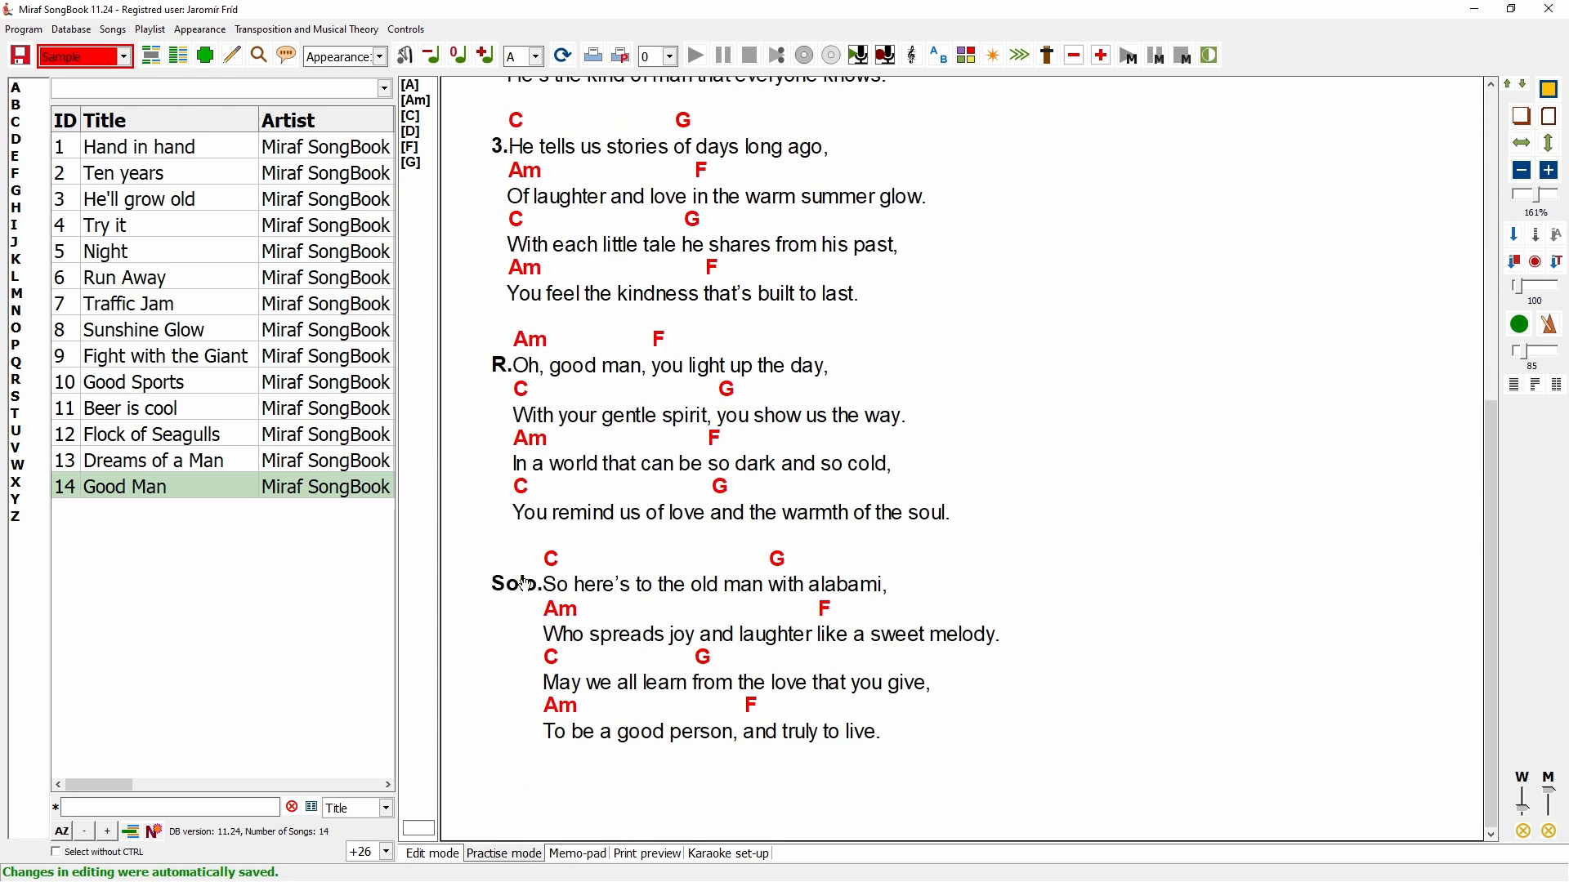
- Return to editing and insert an empty <Label:> tag on a separate line below the last verse
left_click(431, 855)
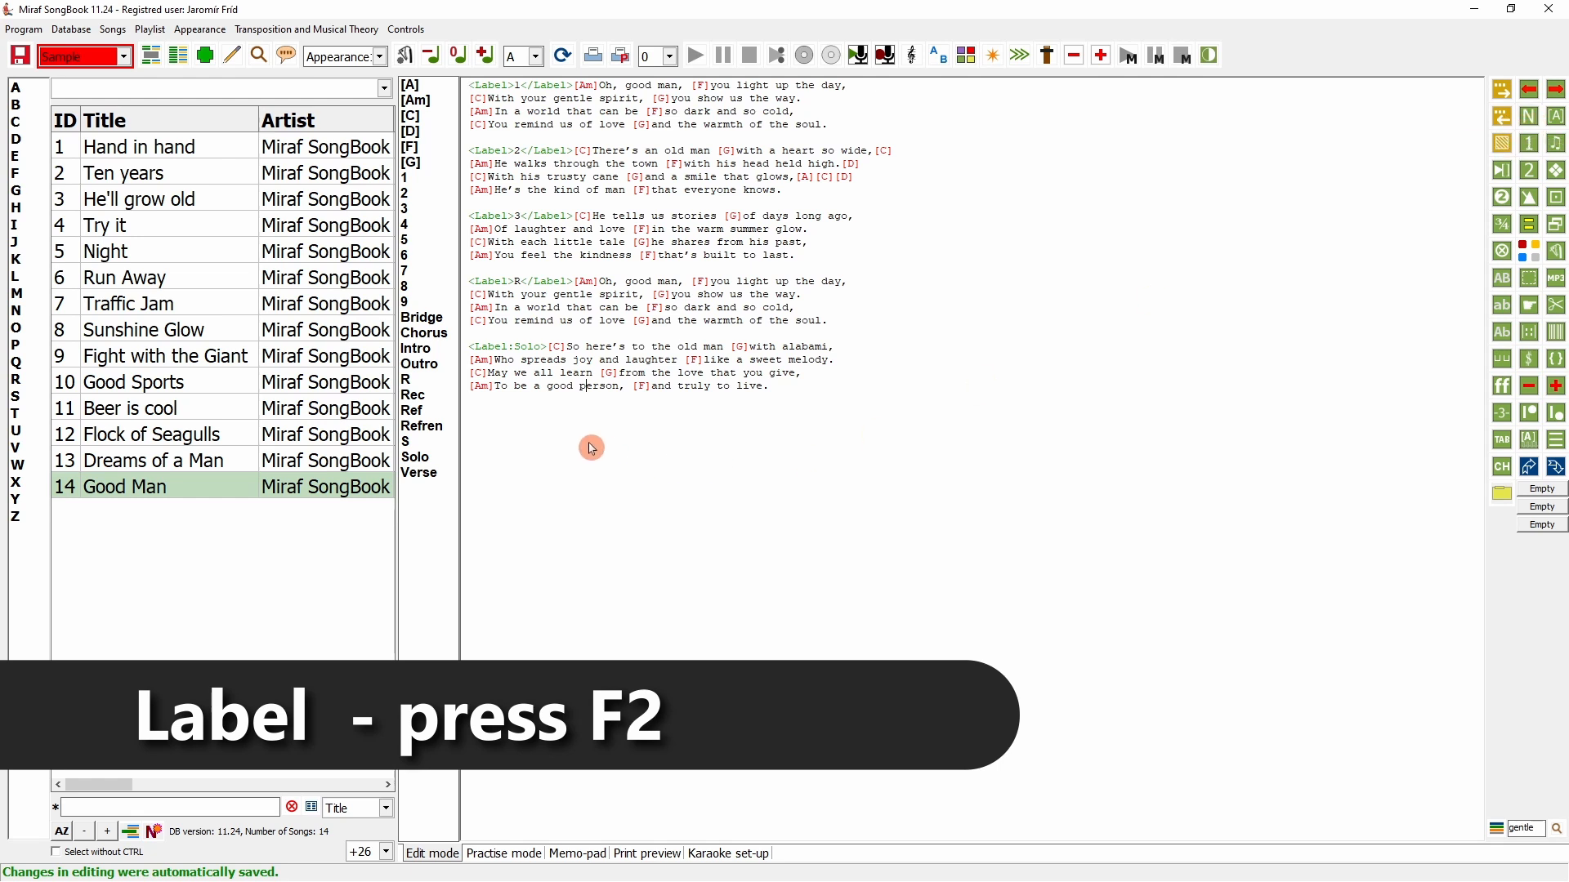
key("F2")
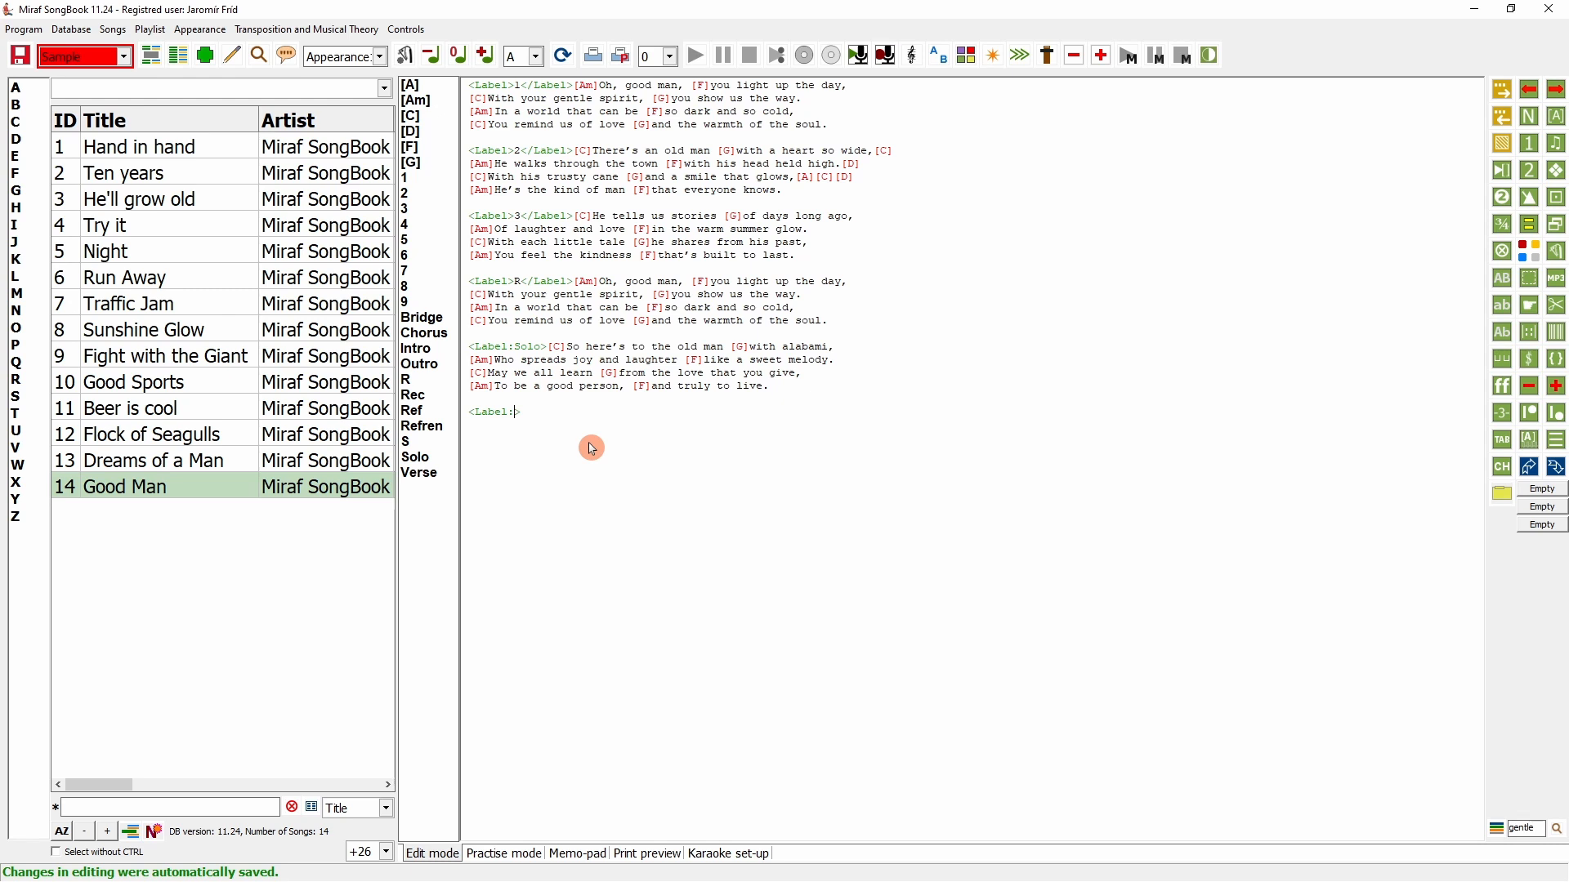
left_click_drag(524, 414, 470, 414)
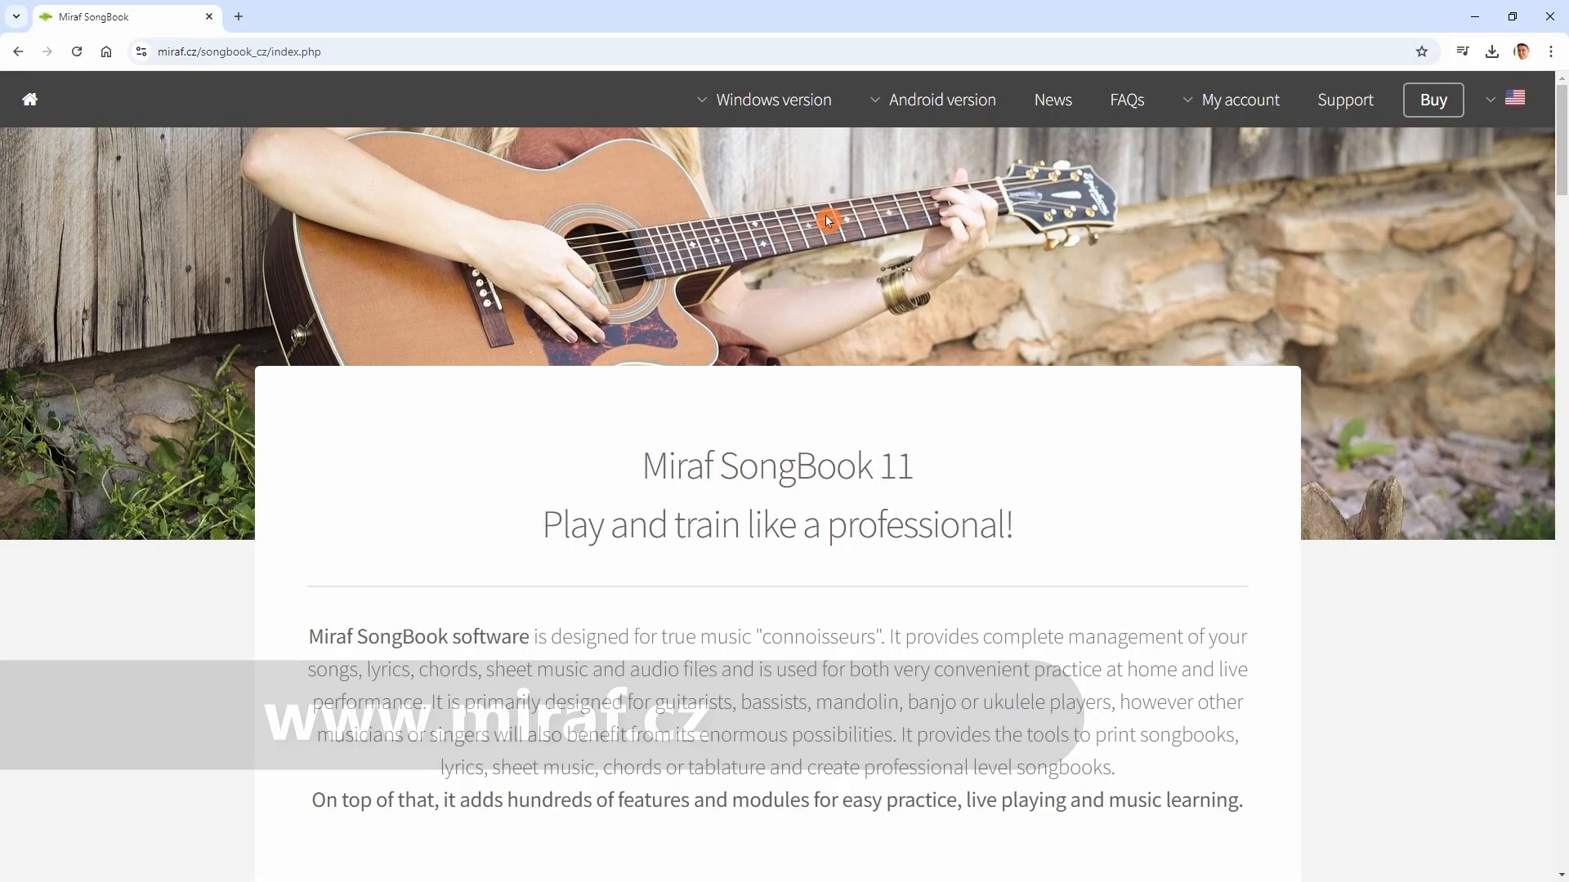
- In the browser, open the "List of tags for editing" document from the Miraf SongBook Windows version tutorials and read through all its tag tables
mouse_move(766, 102)
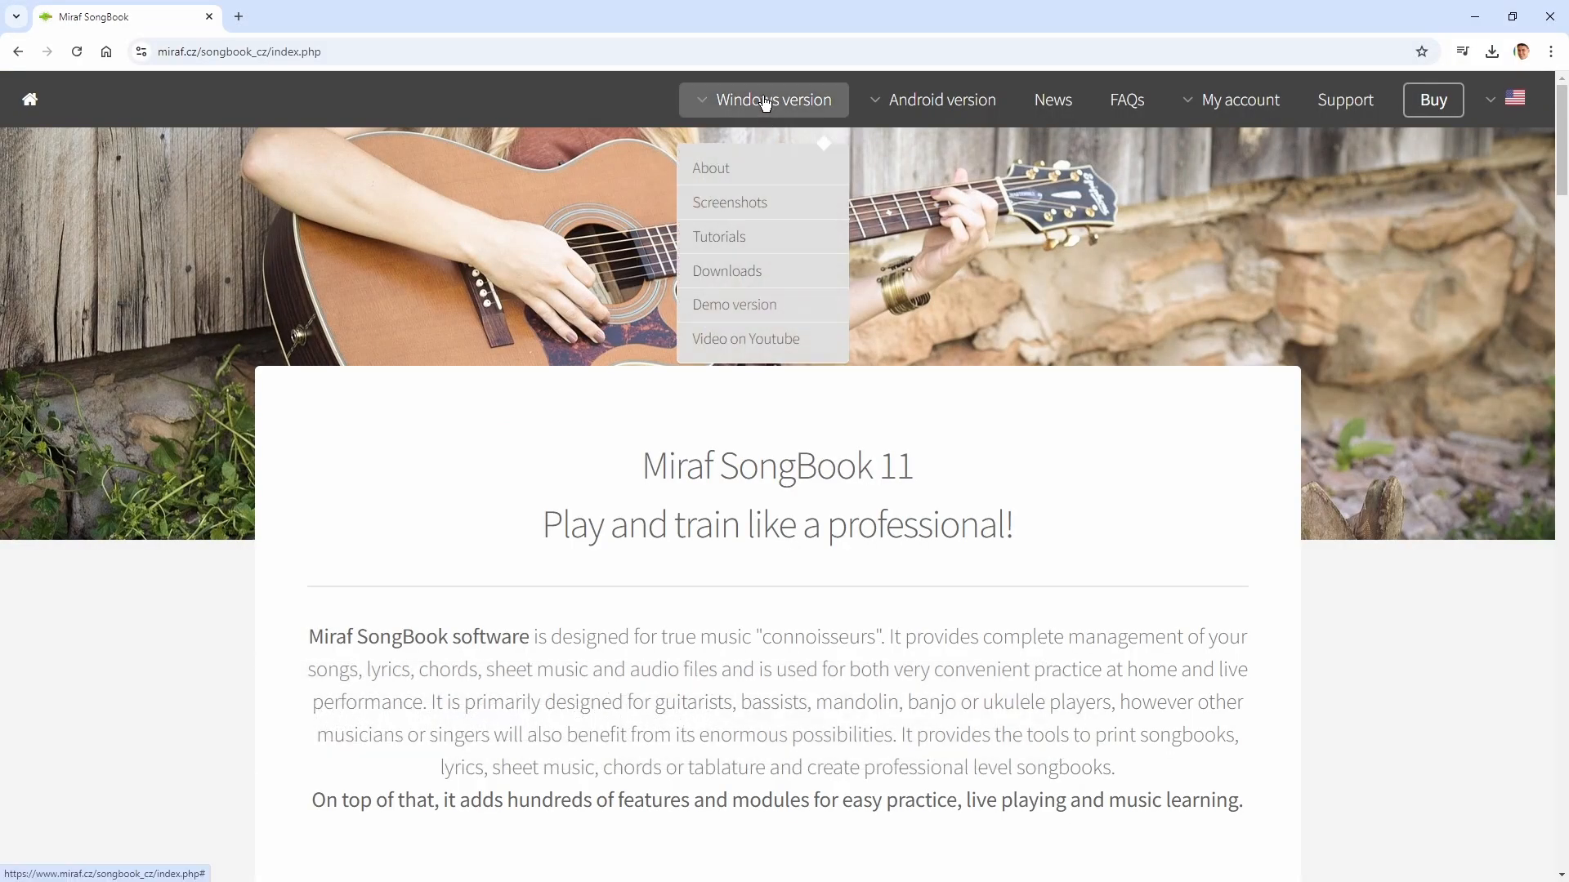
left_click(729, 245)
scroll(806, 510, "down", 9)
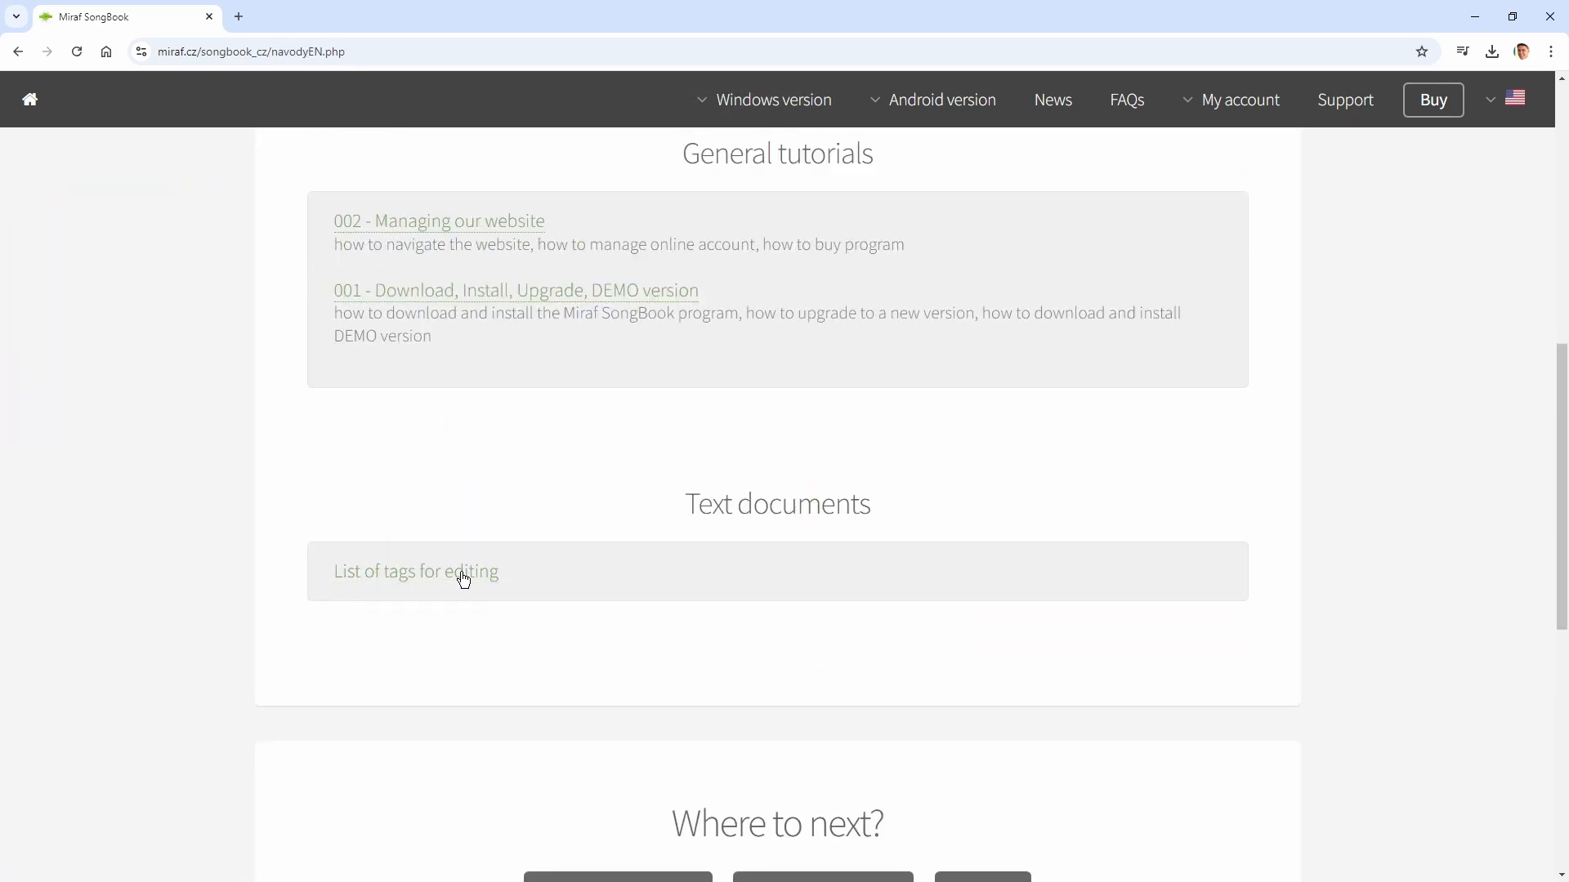
left_click(464, 576)
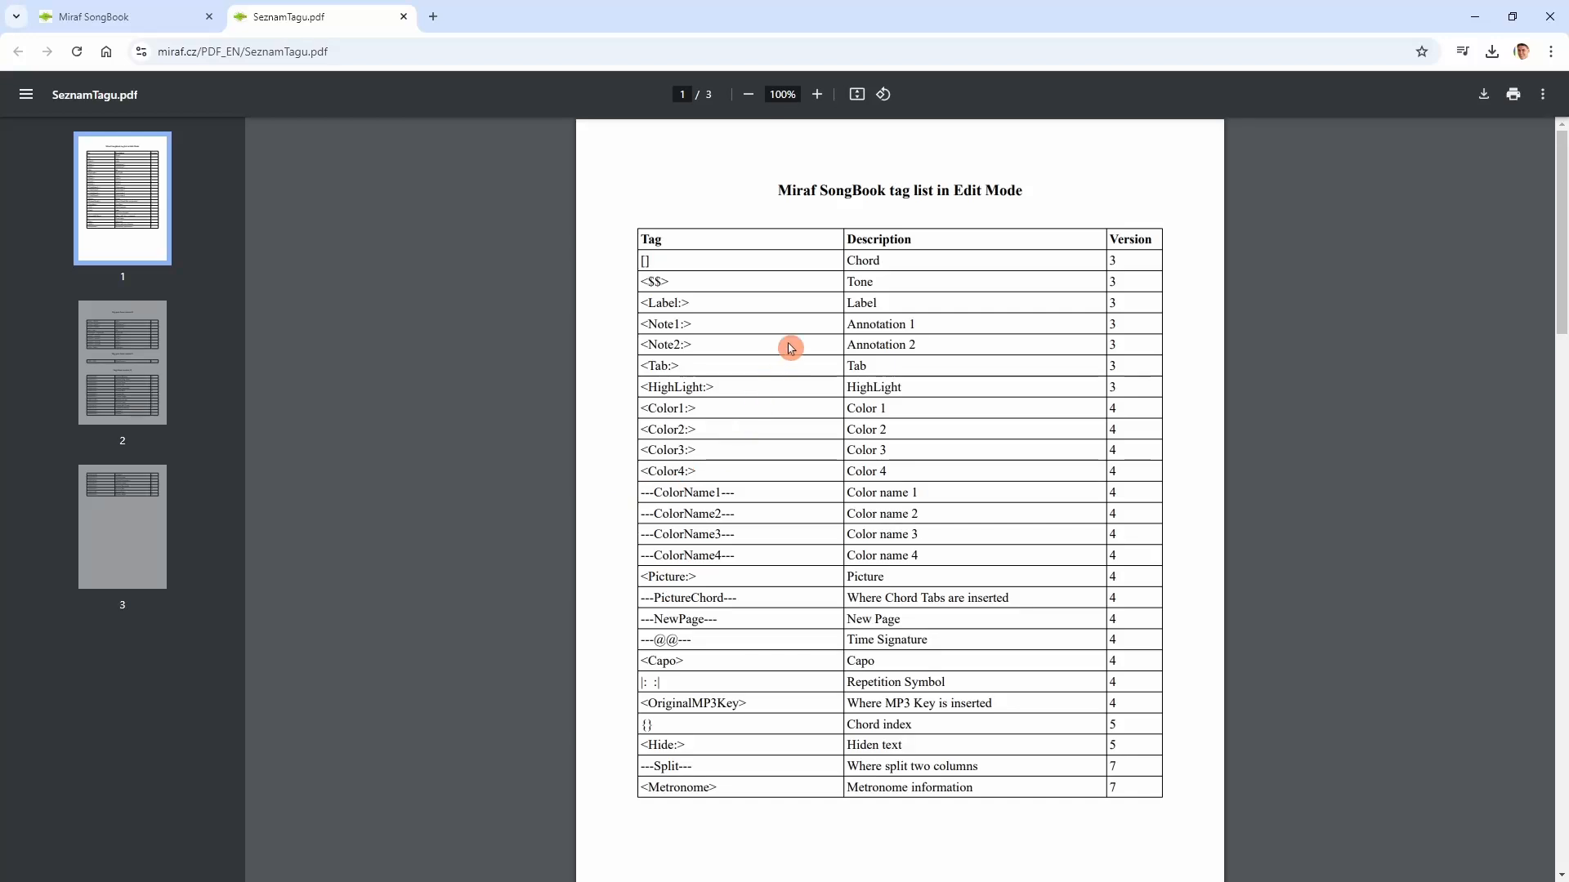
scroll(833, 408, "down", 1)
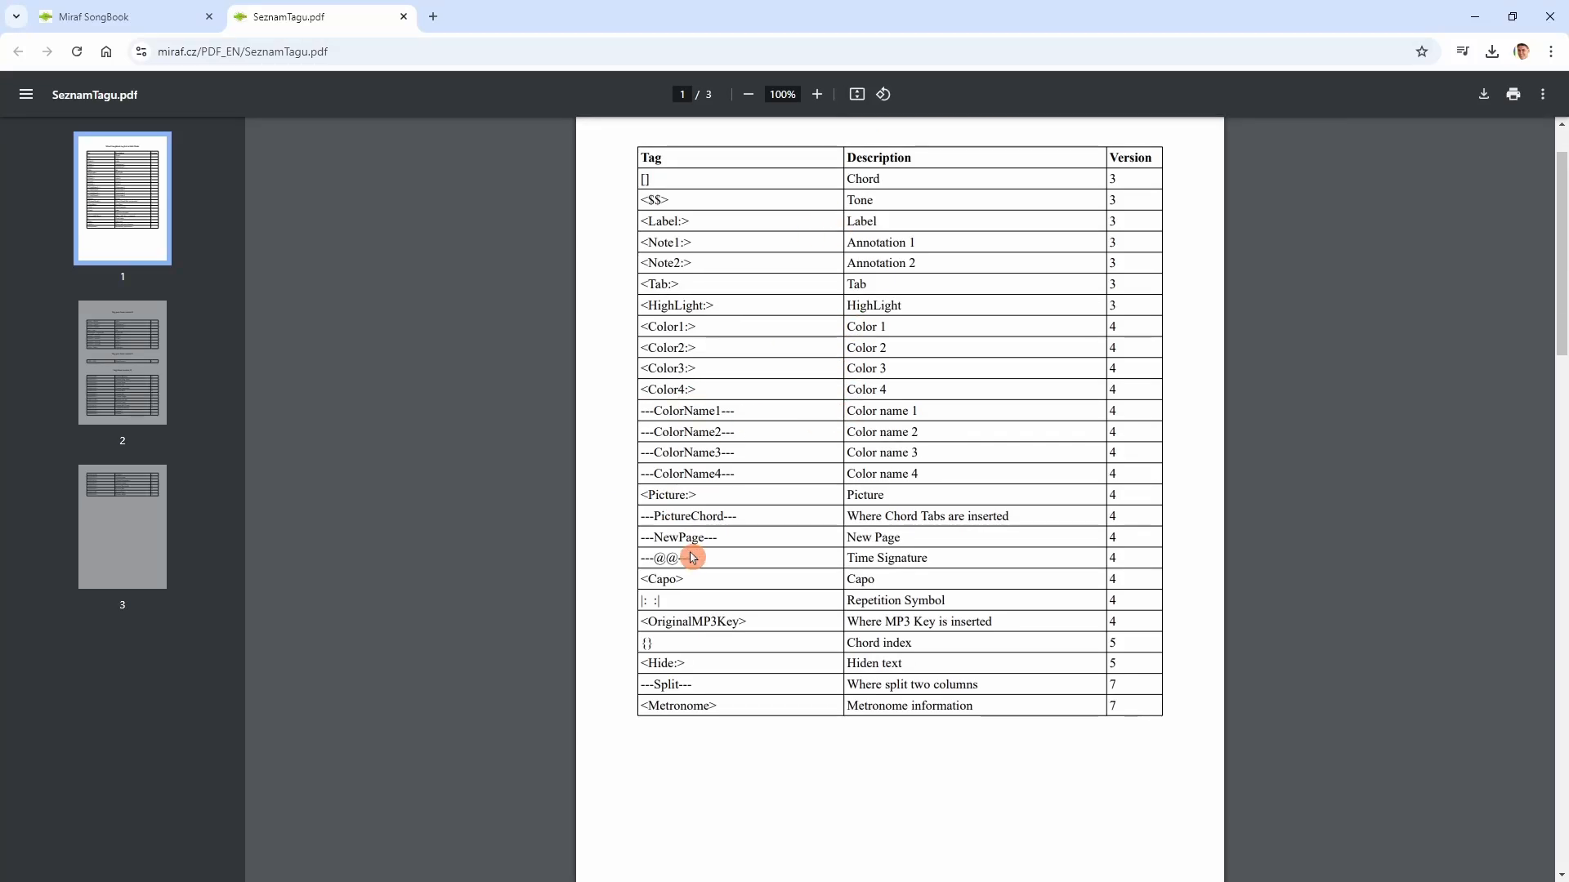
scroll(692, 558, "down", 3)
scroll(938, 452, "down", 5)
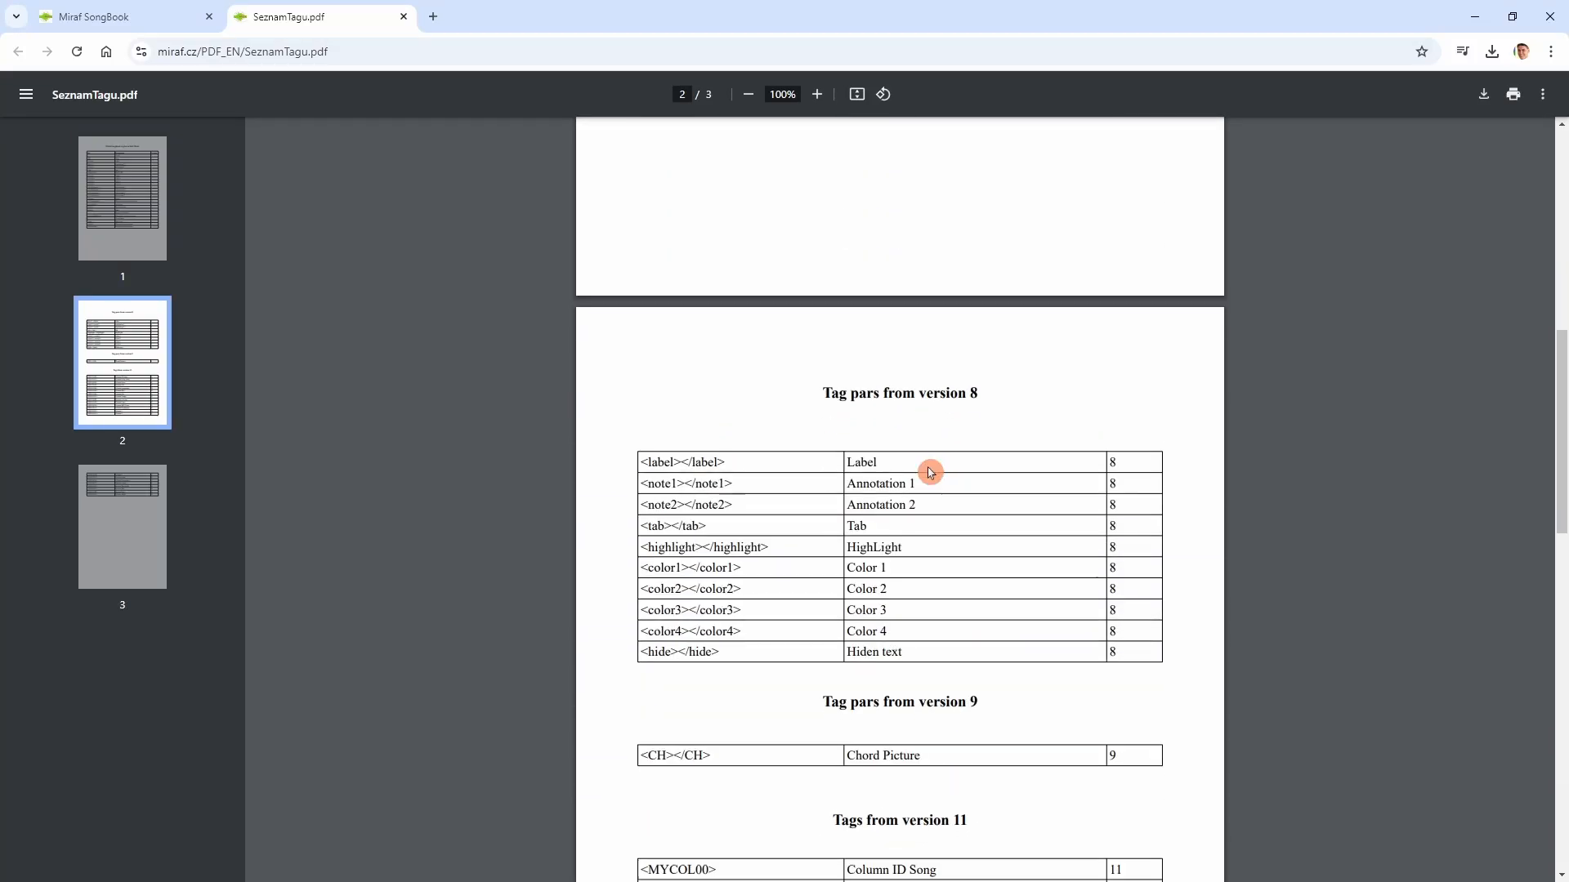
scroll(928, 472, "down", 7)
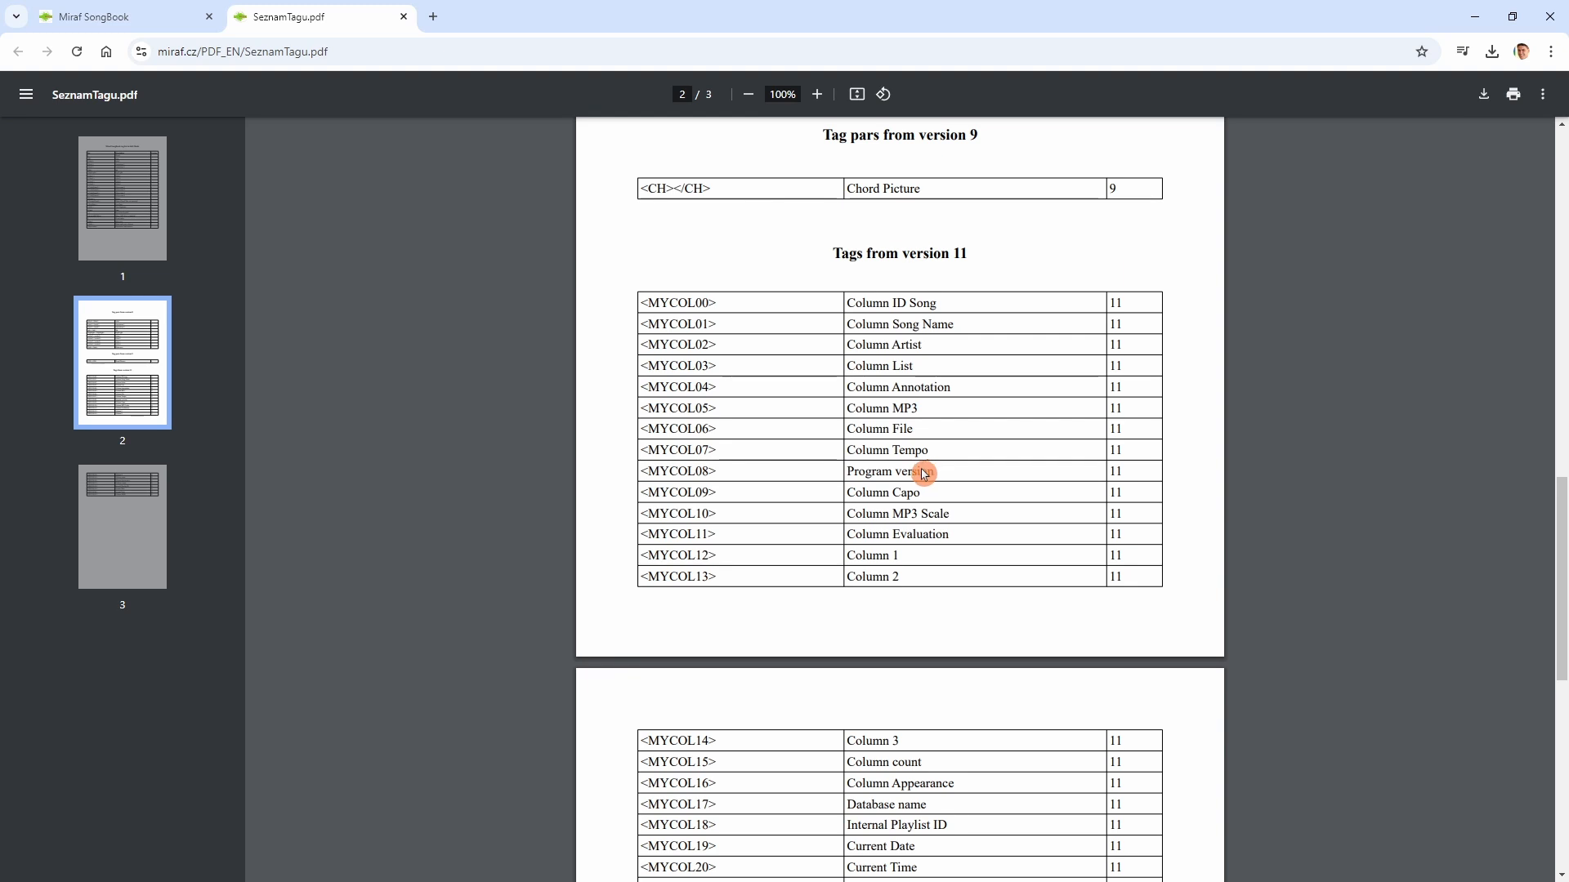
scroll(924, 473, "down", 3)
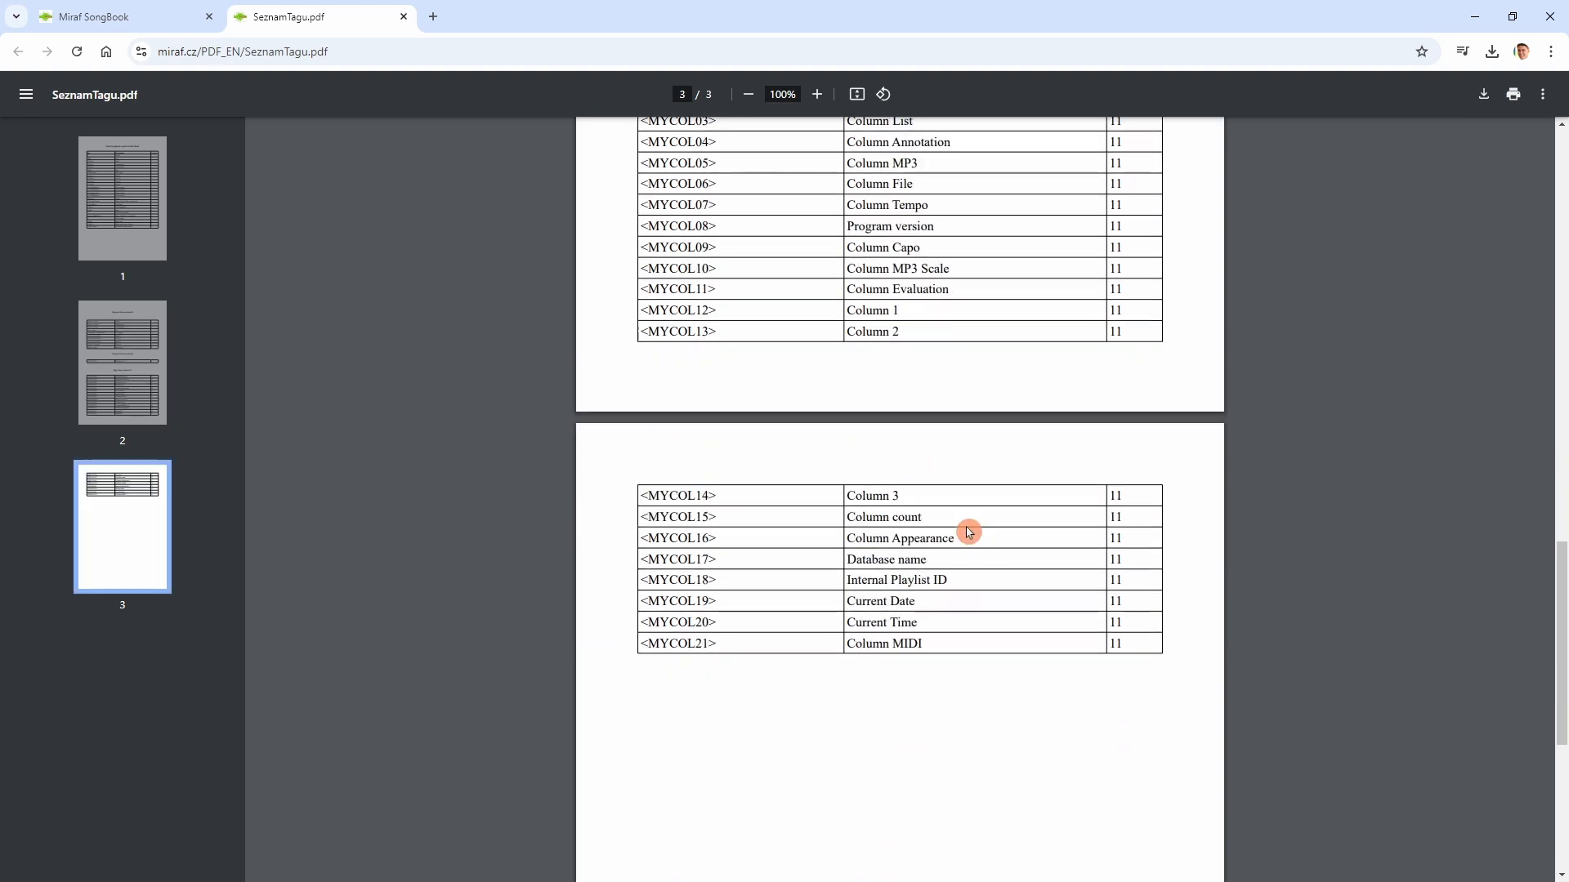
scroll(968, 532, "up", 20)
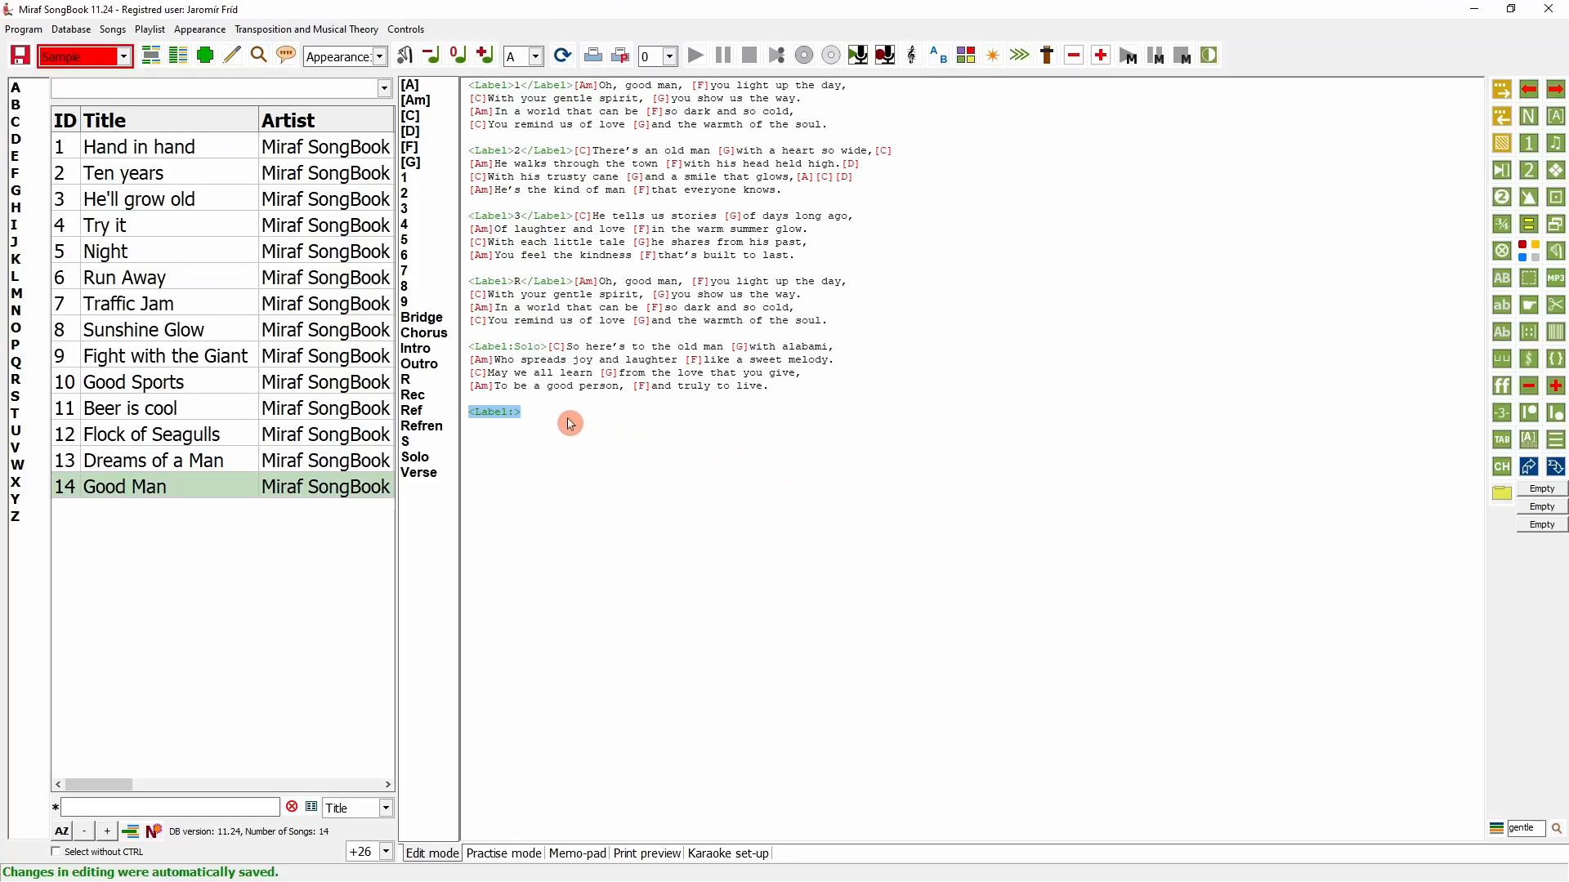
- Back in Miraf SongBook, delete the empty label tag and insert the annotation <Note1:Small pause> between the R and Solo verses
key("Delete")
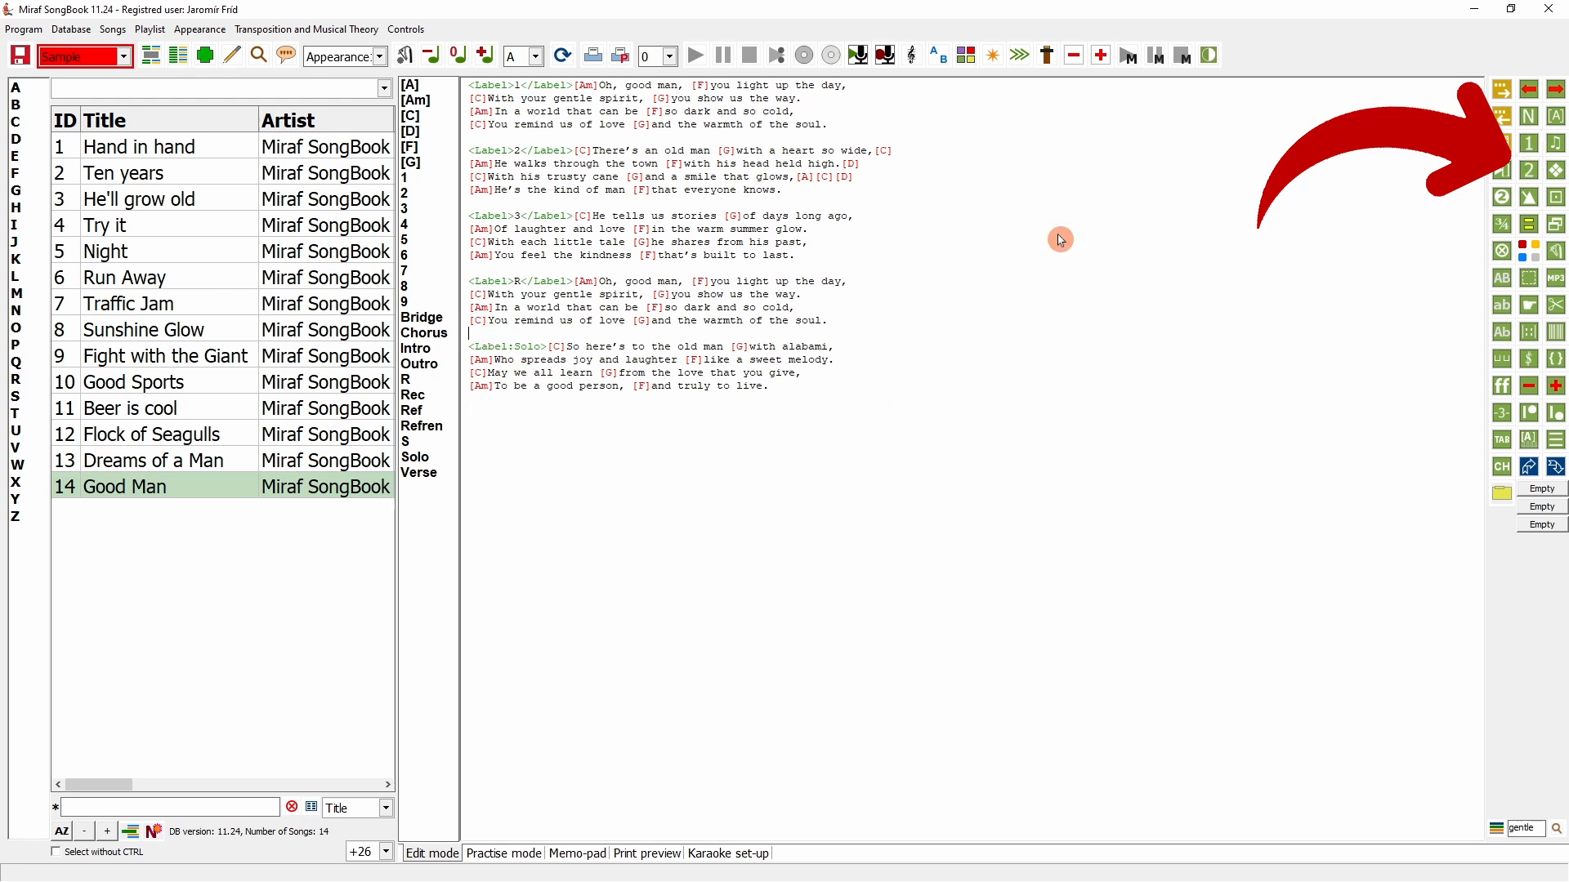
left_click(1534, 156)
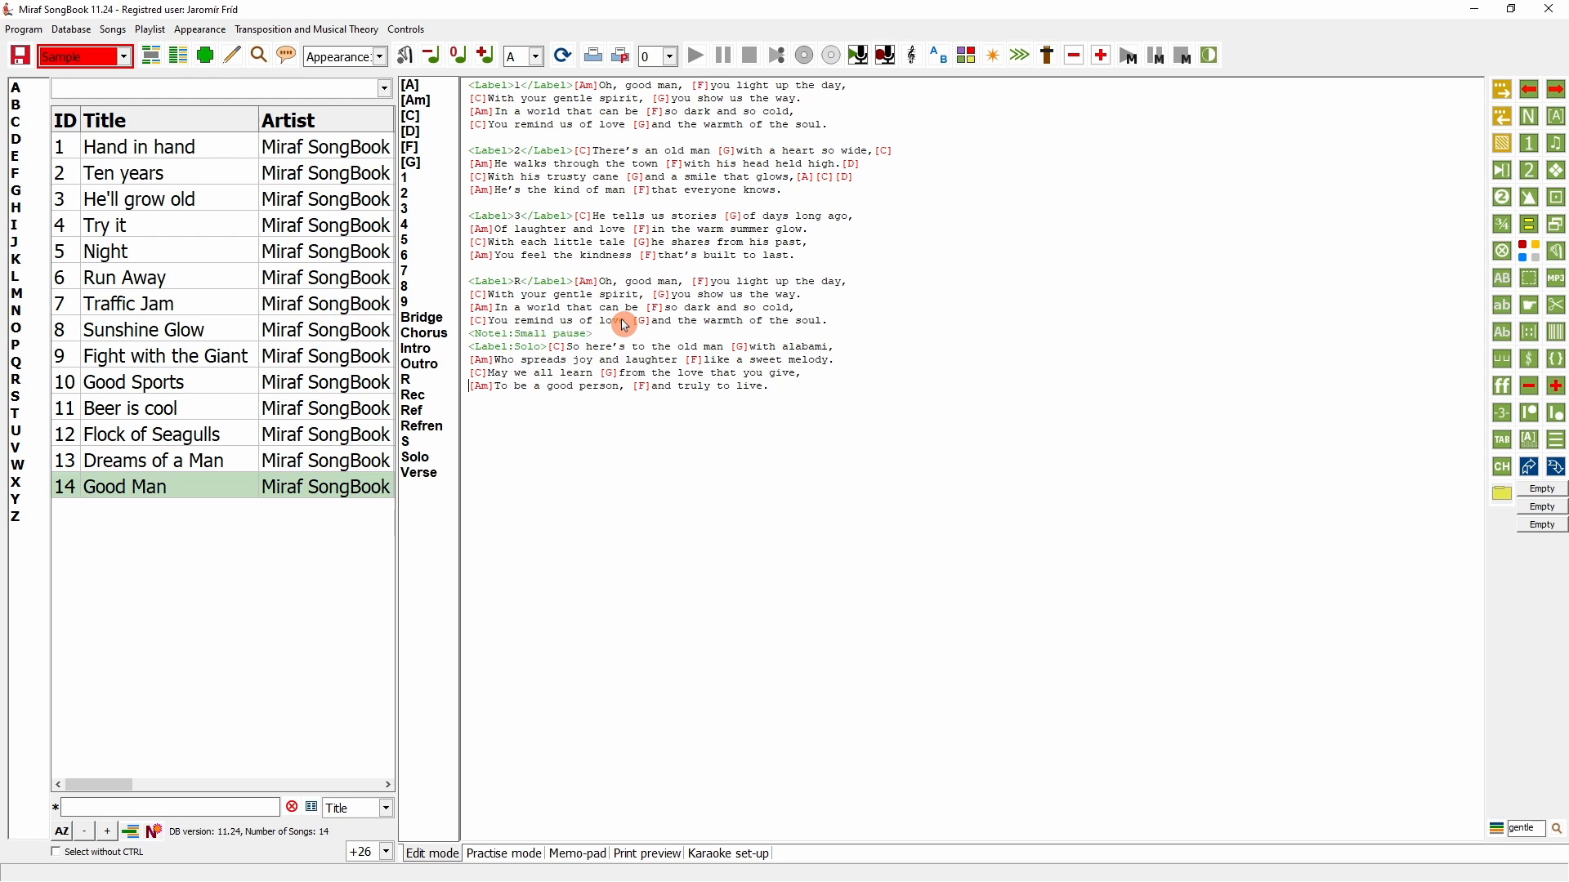
- Insert the annotation <Note2:big pause> below the last verse and check both annotations in practise mode
left_click(1533, 171)
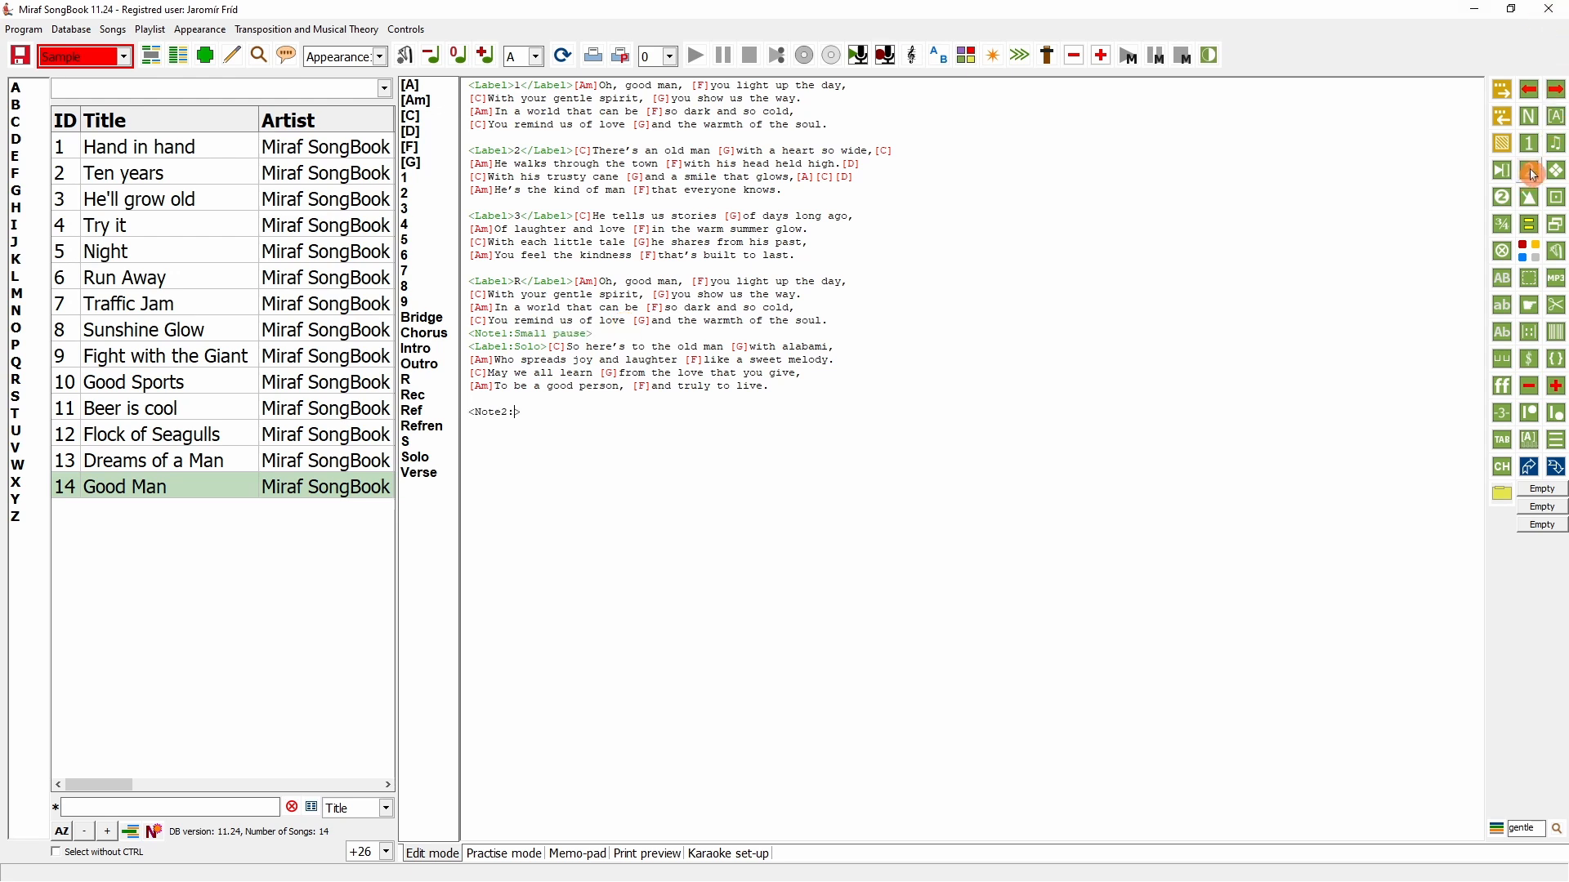
type("pause")
left_click(563, 55)
scroll(954, 602, "down", 10)
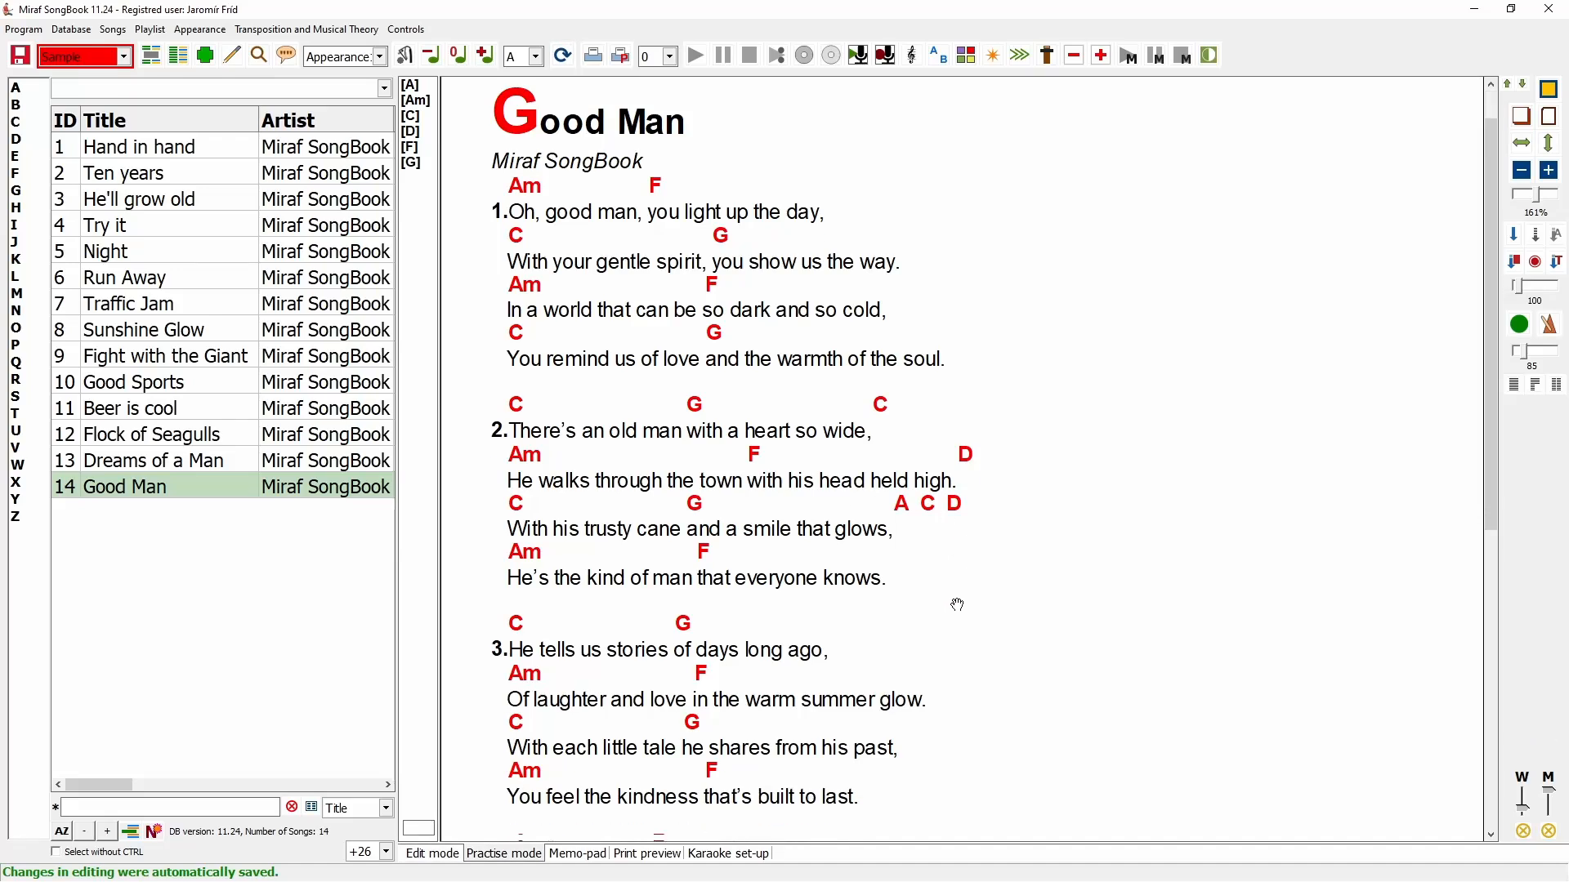
scroll(945, 572, "down", 1)
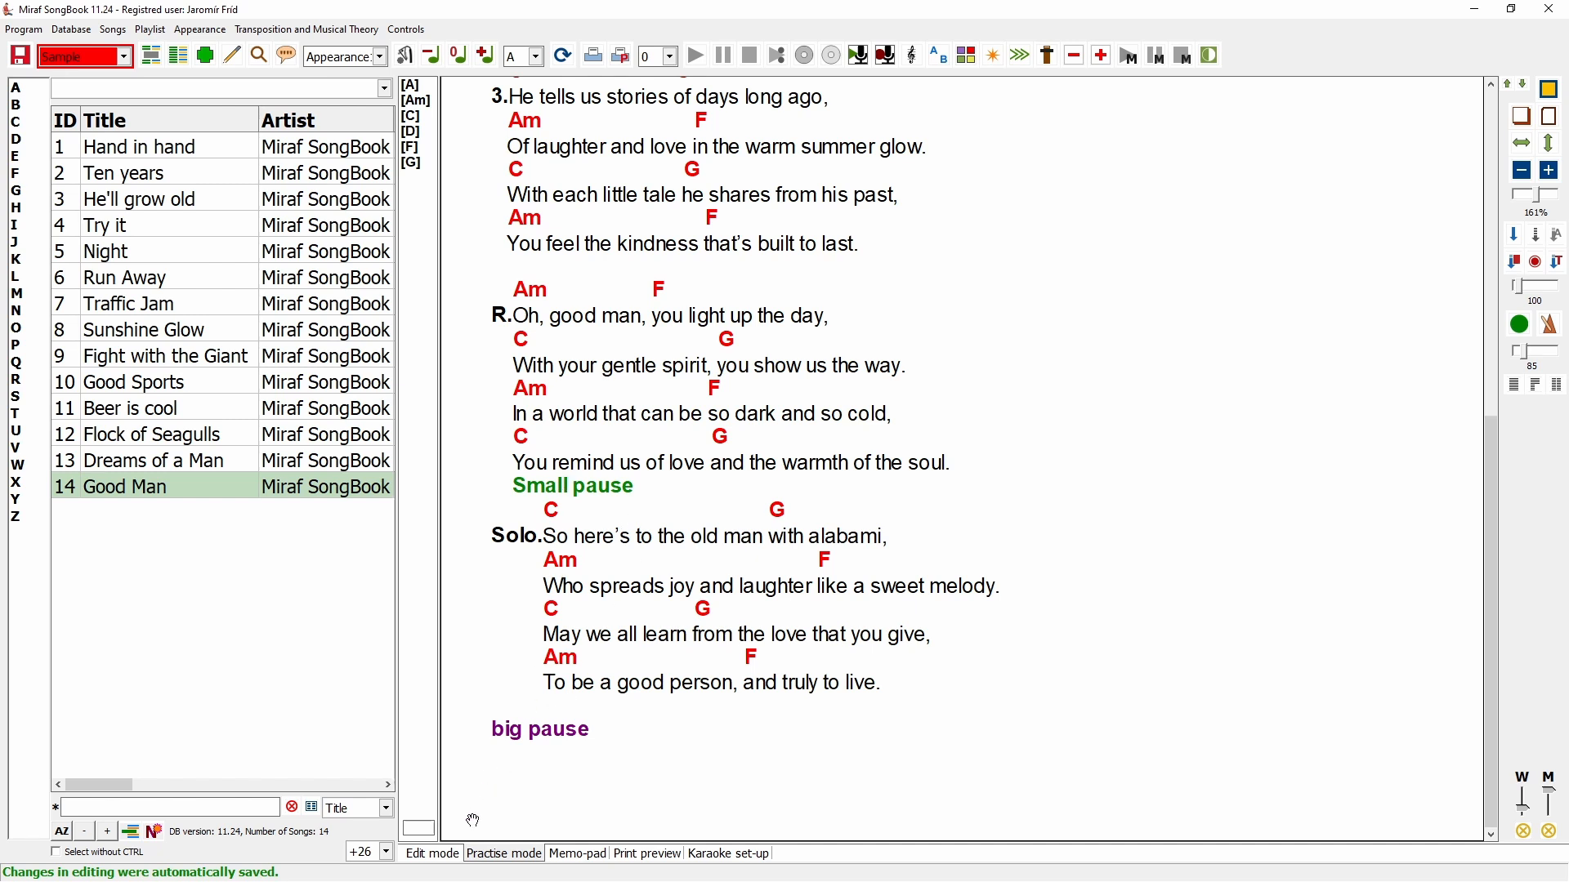
- Return to editing and mark "You feel the kindness" in verse 3 with Color1 and "He's the kind of man" in verse 2 with Color2
left_click(446, 858)
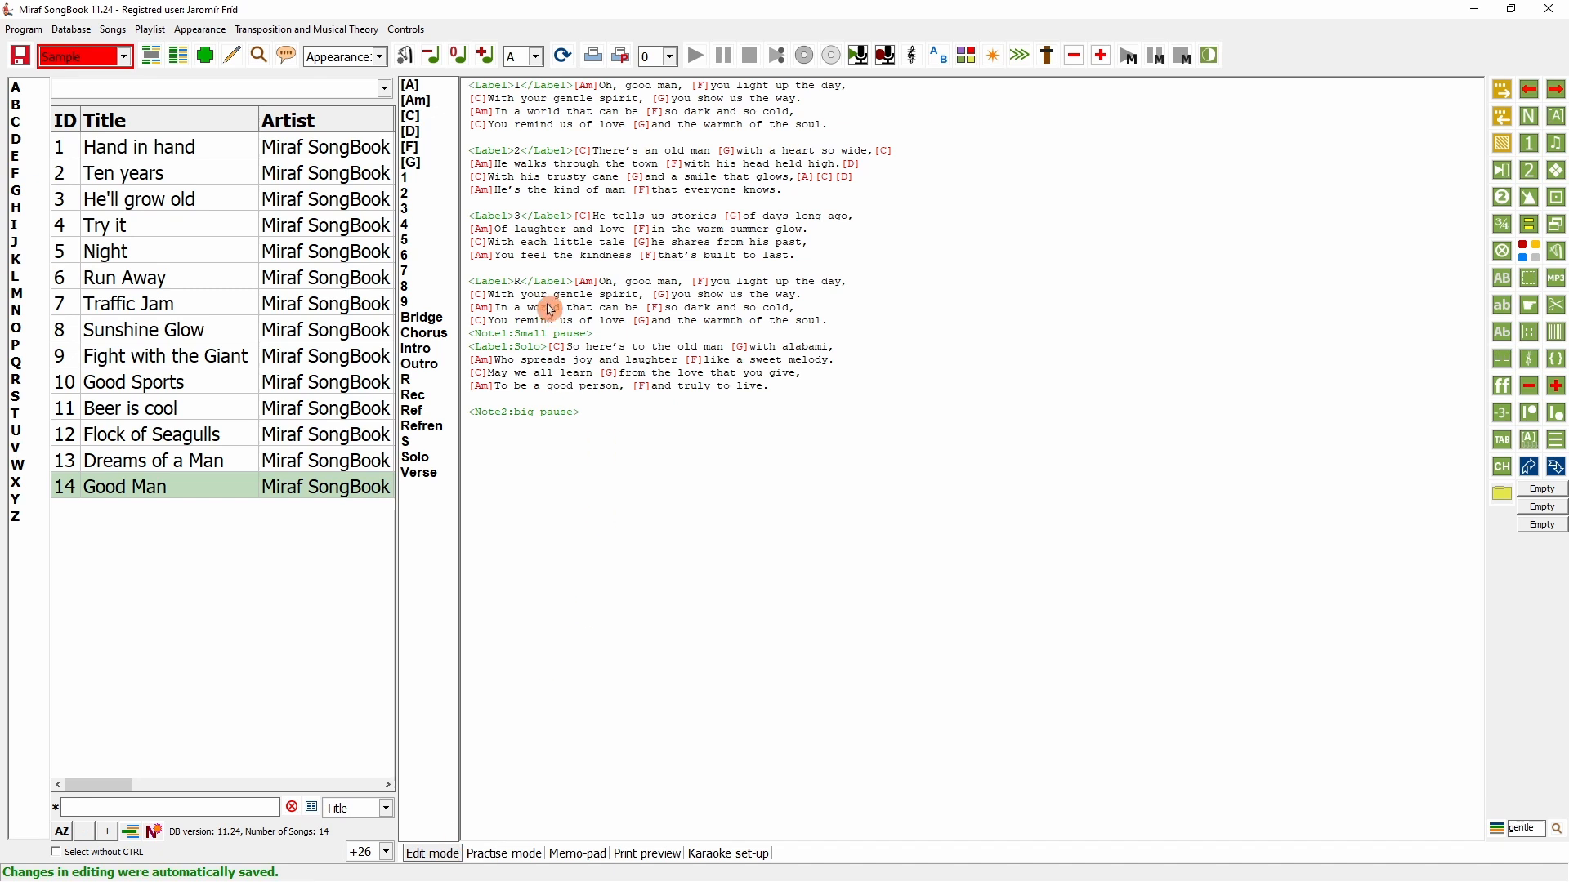
left_click_drag(498, 260, 639, 259)
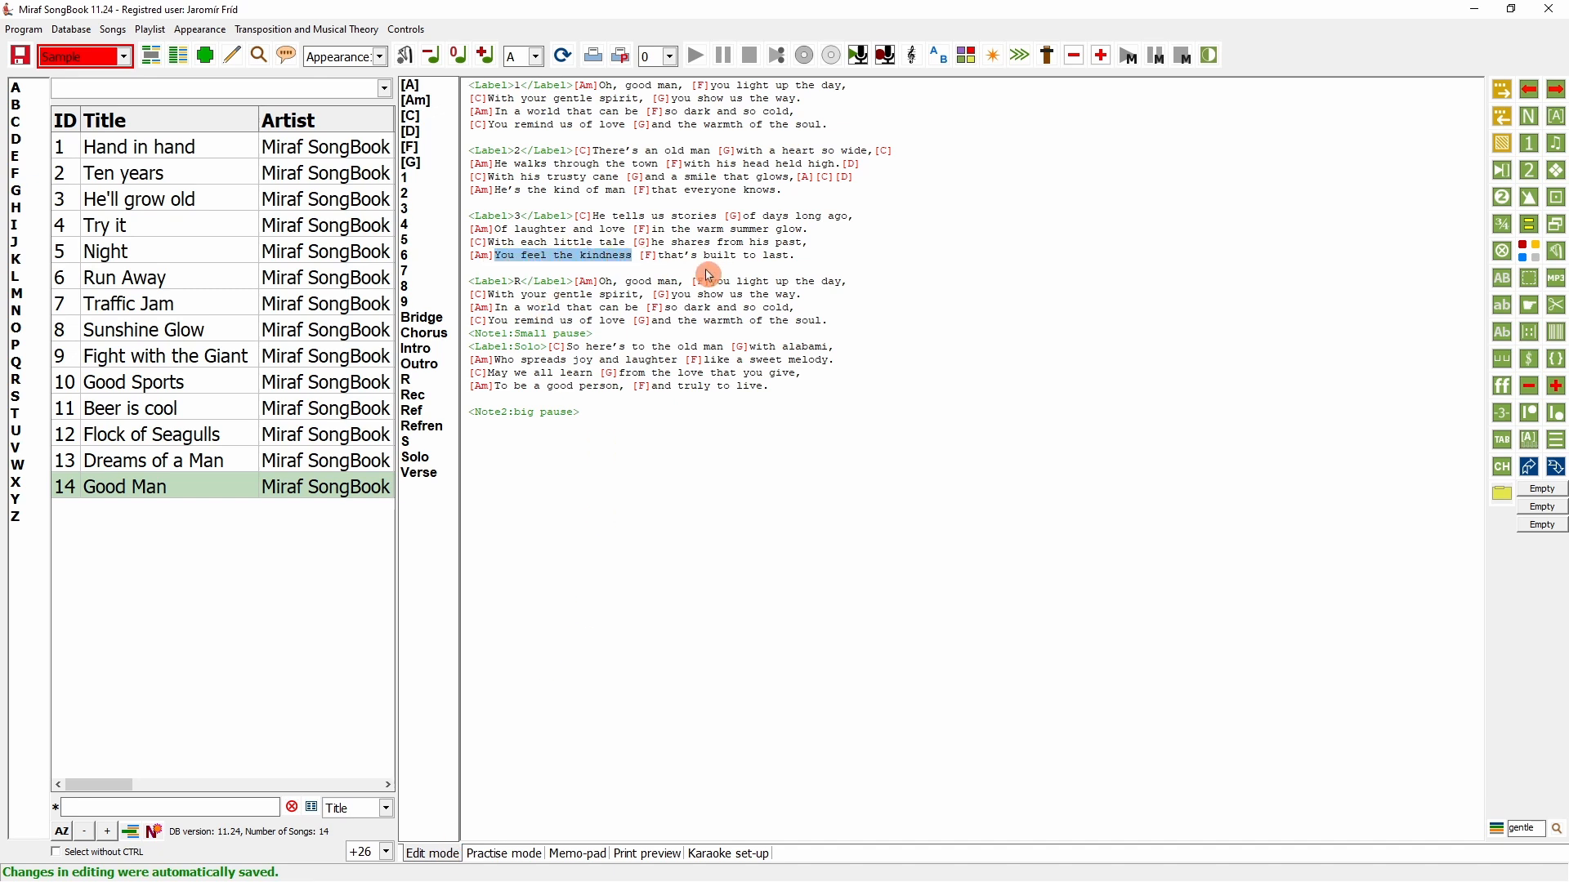
left_click(1532, 252)
left_click(1529, 249)
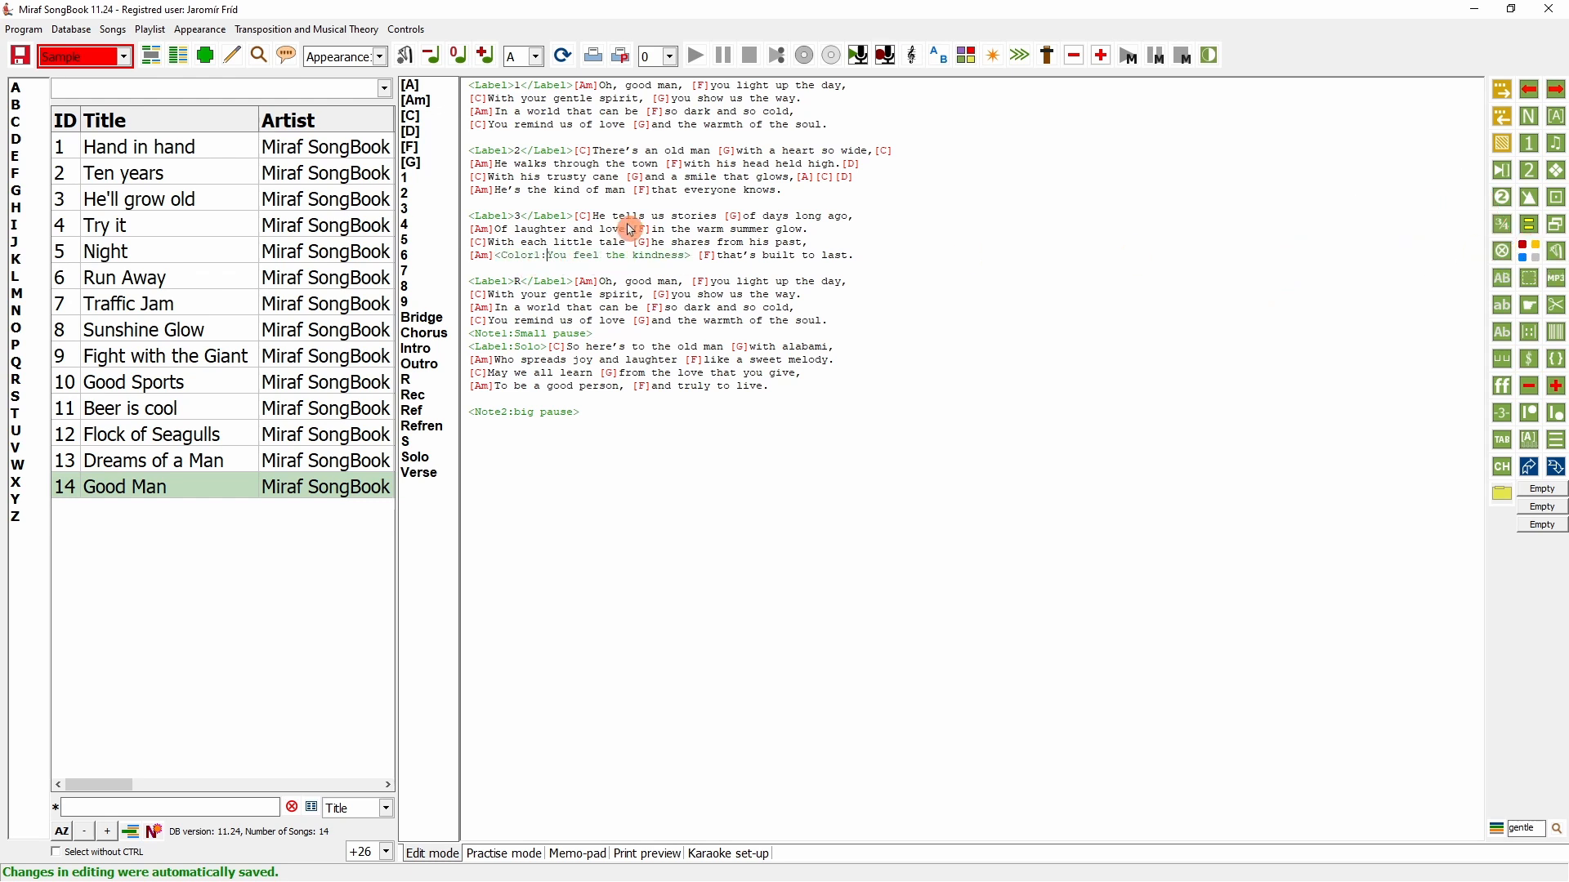
left_click_drag(493, 191, 625, 194)
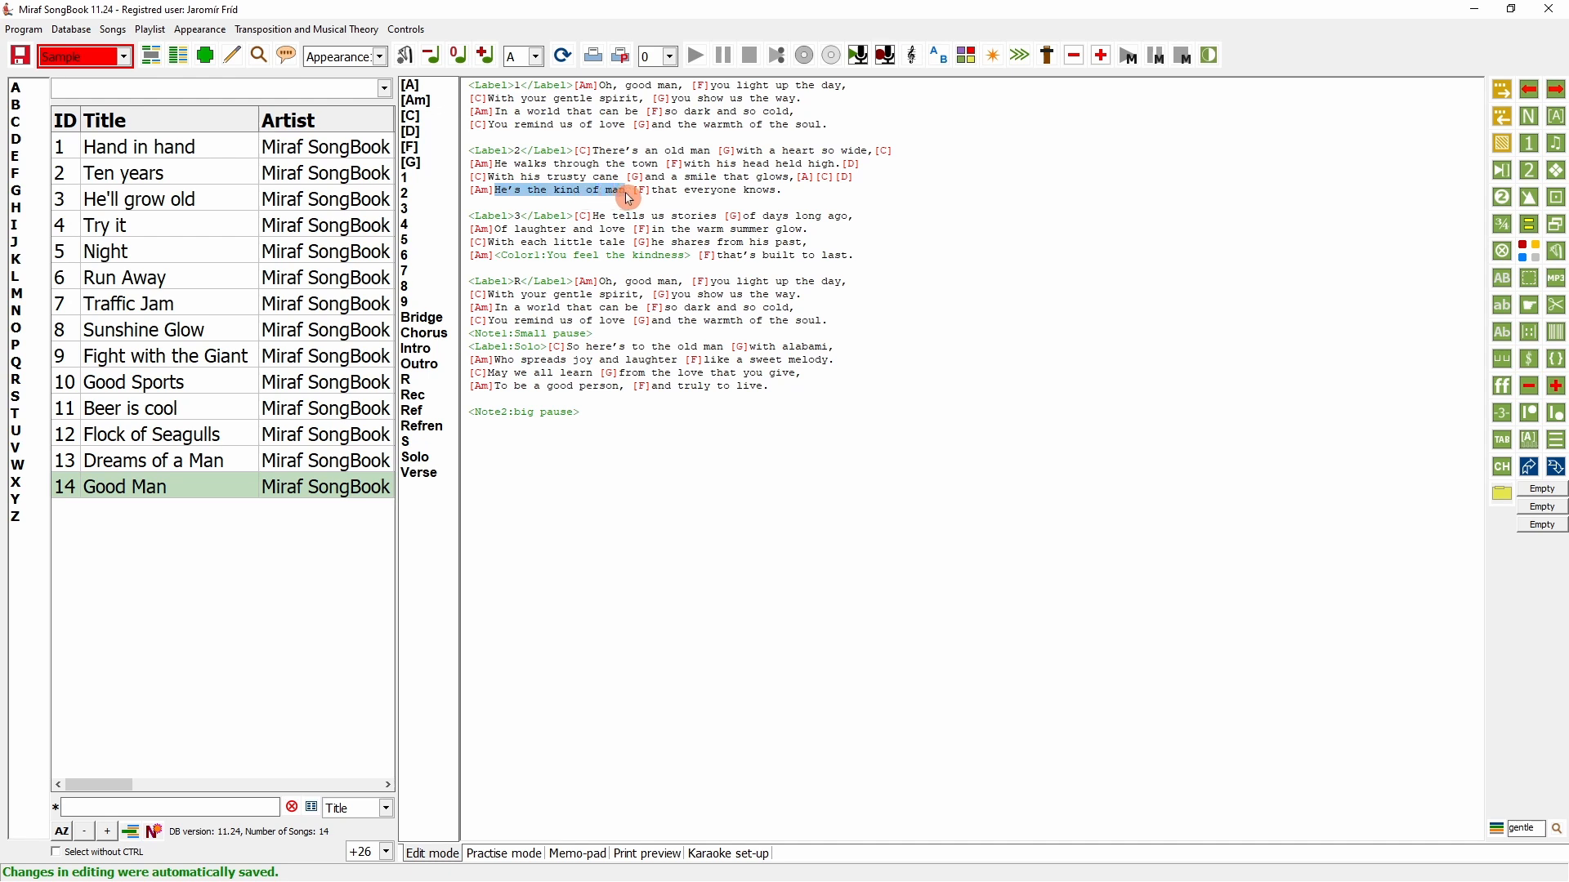
left_click(1539, 254)
- Mark "You remind us of love" in verse 1 with Color3 and "To be a good person" in the Solo verse with Color4
left_click(497, 133)
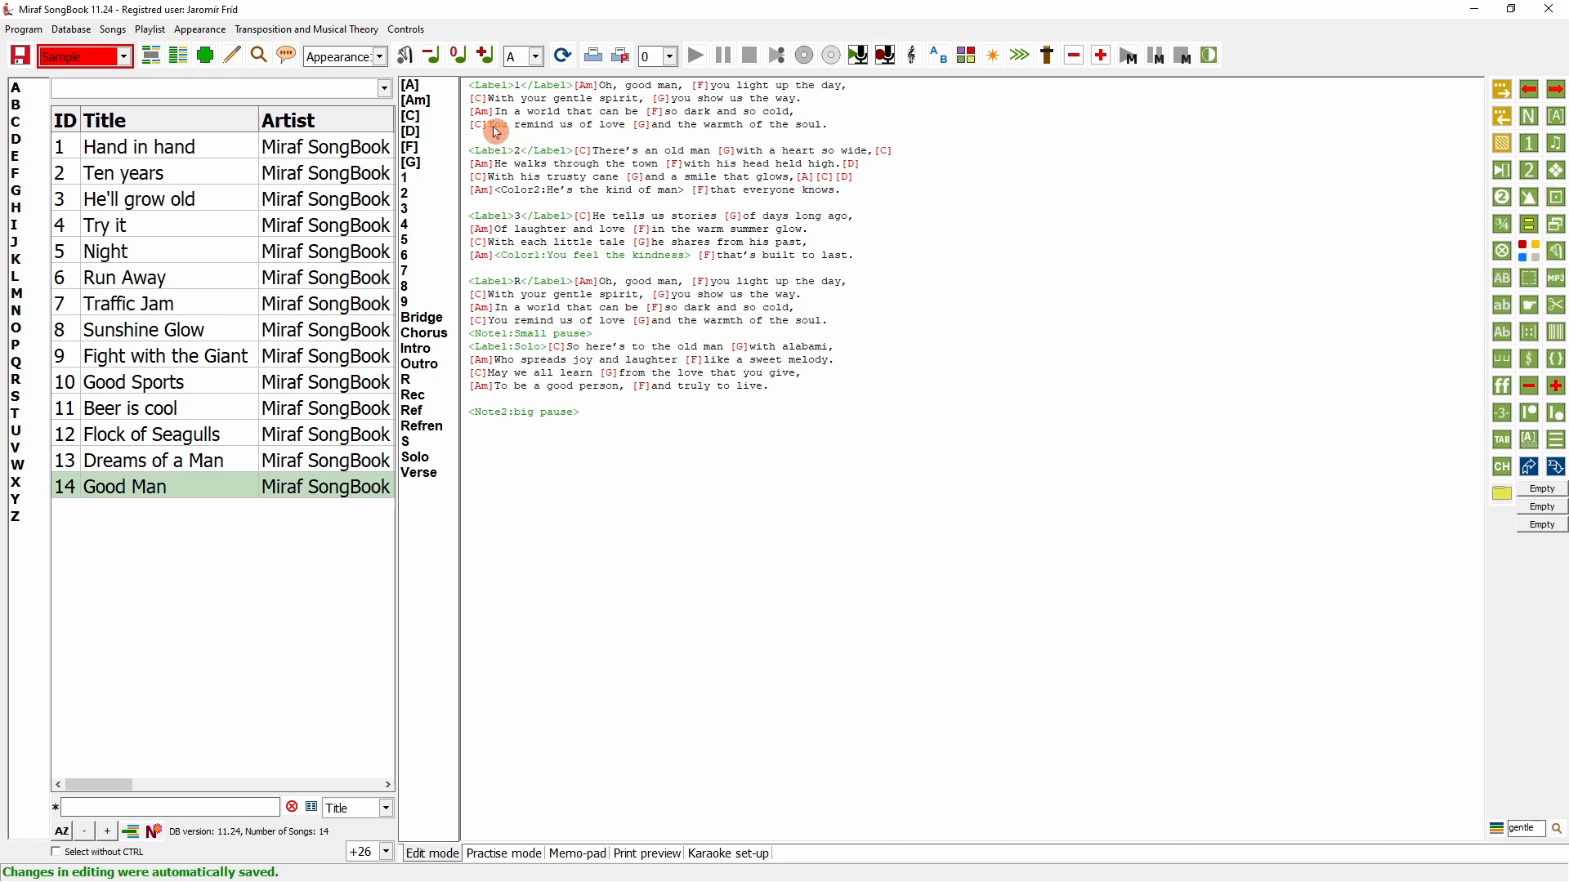
left_click_drag(497, 132, 627, 129)
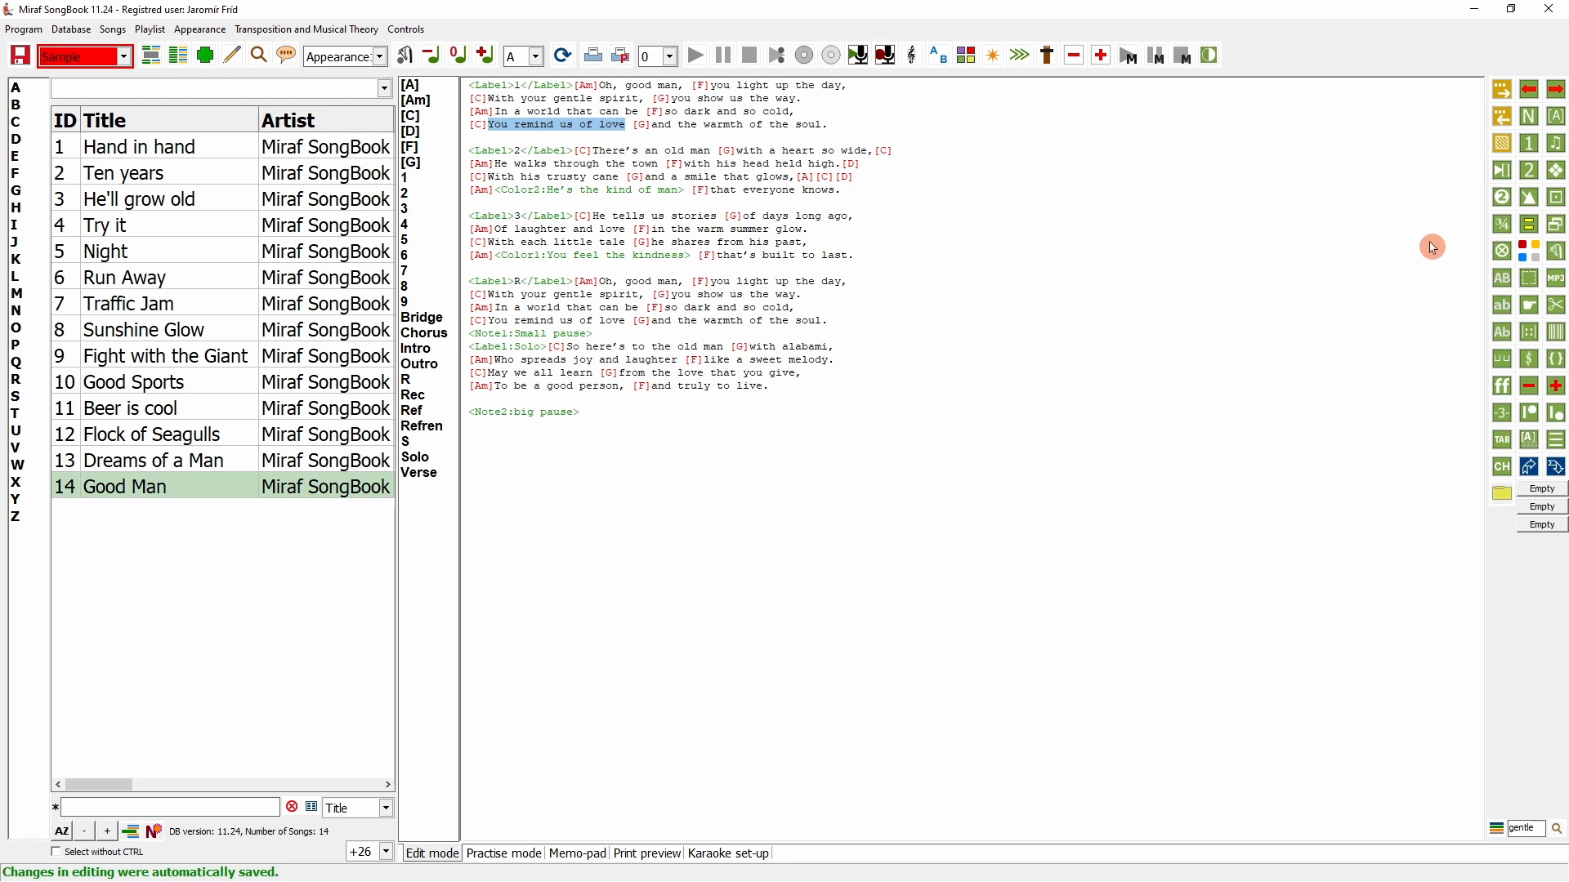
left_click(1524, 258)
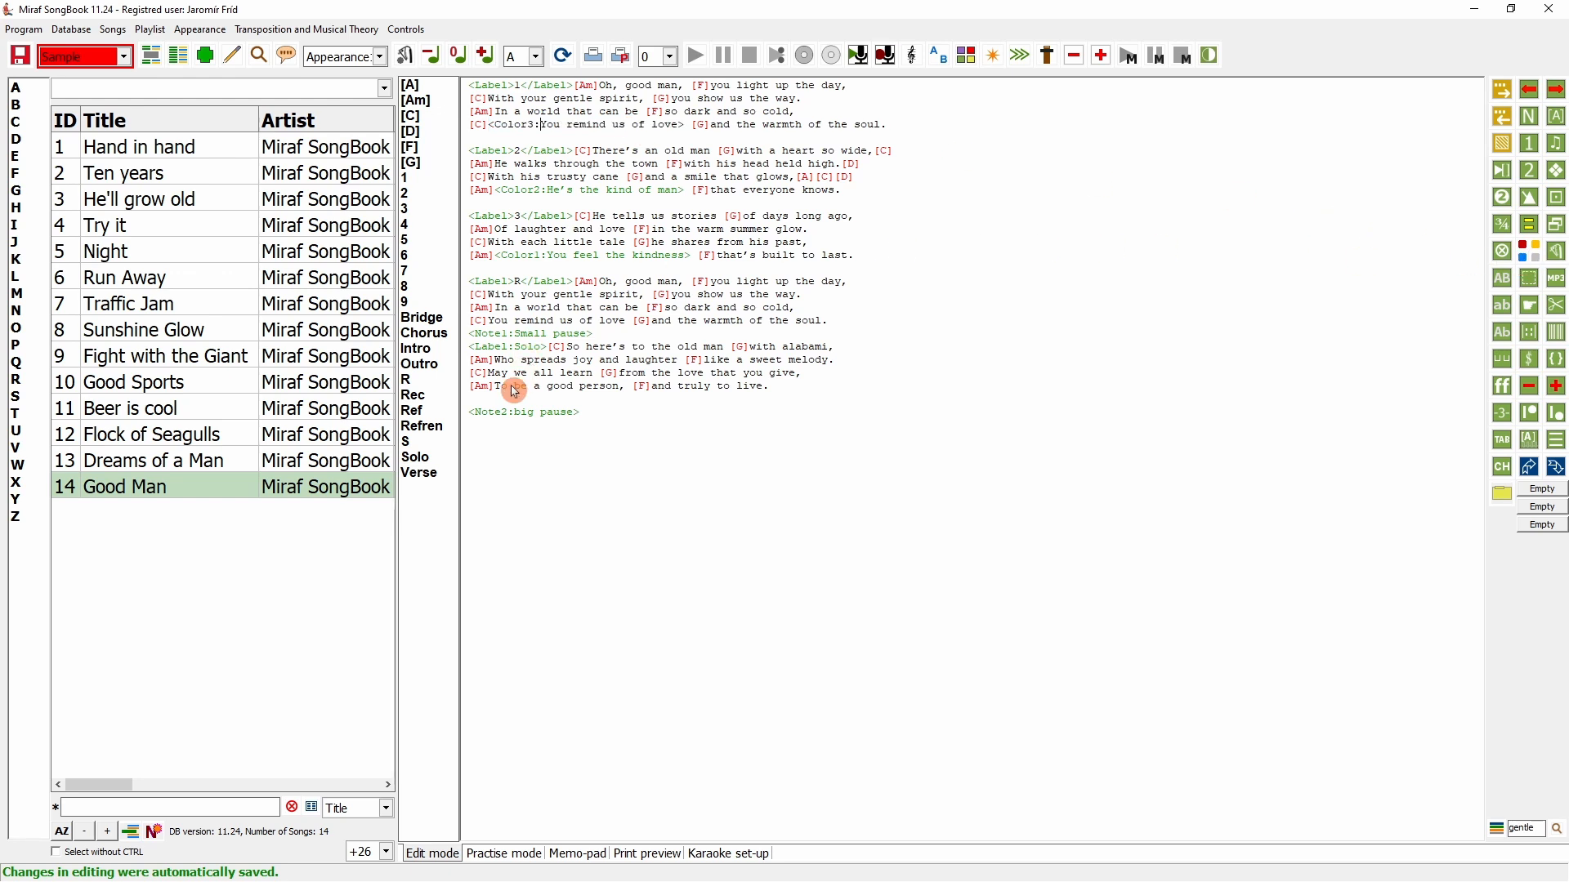
left_click_drag(496, 389, 619, 389)
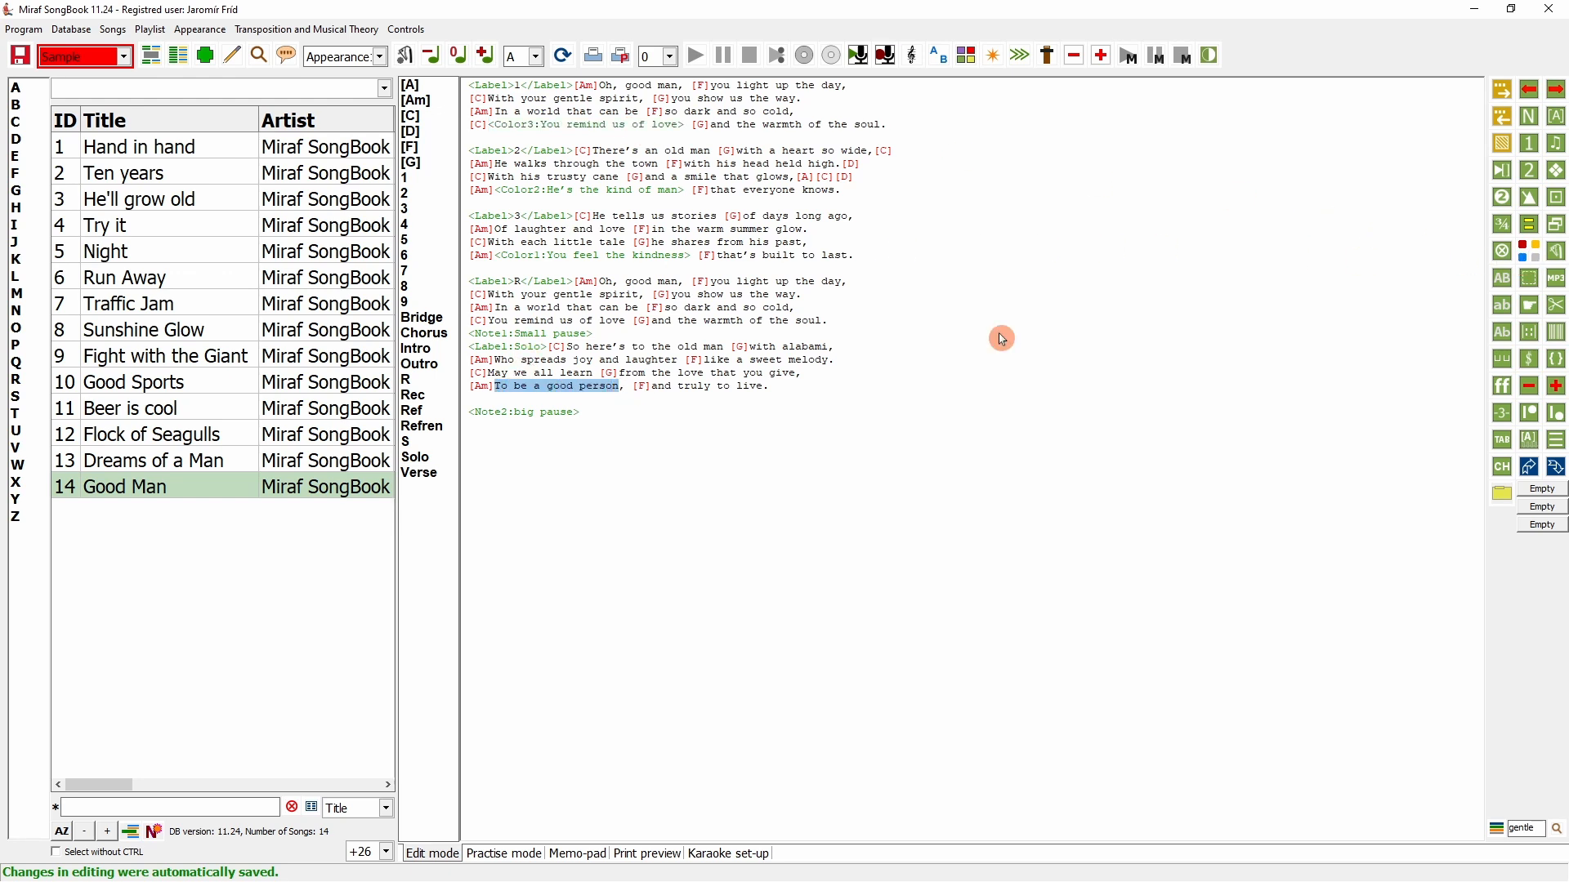
left_click(1536, 258)
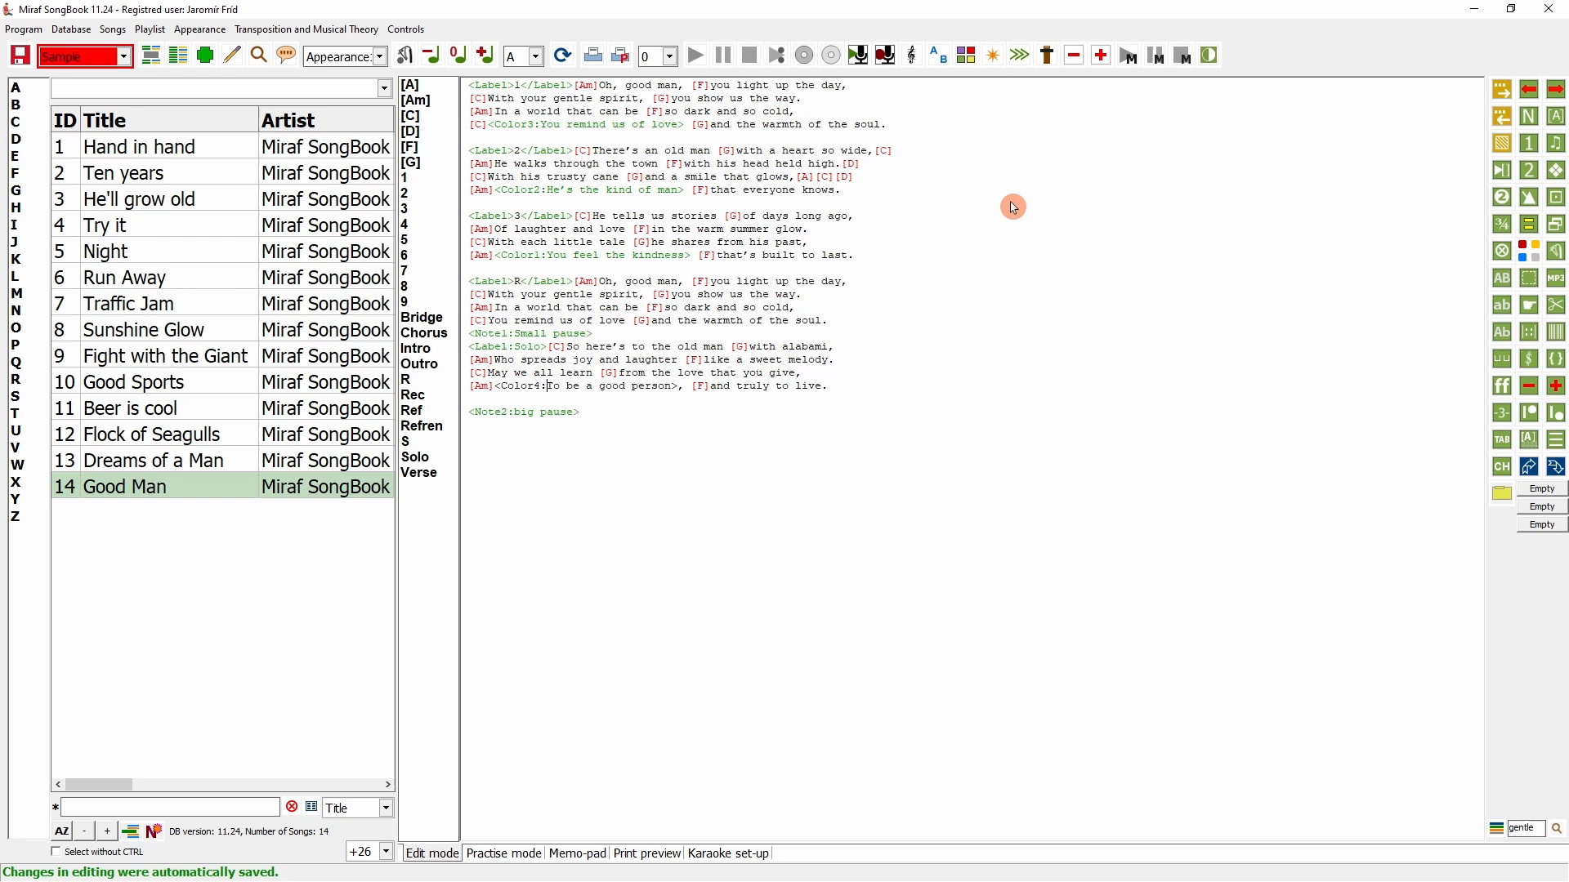
- Display the song in practise mode to check the coloured phrases in the verses
left_click(591, 57)
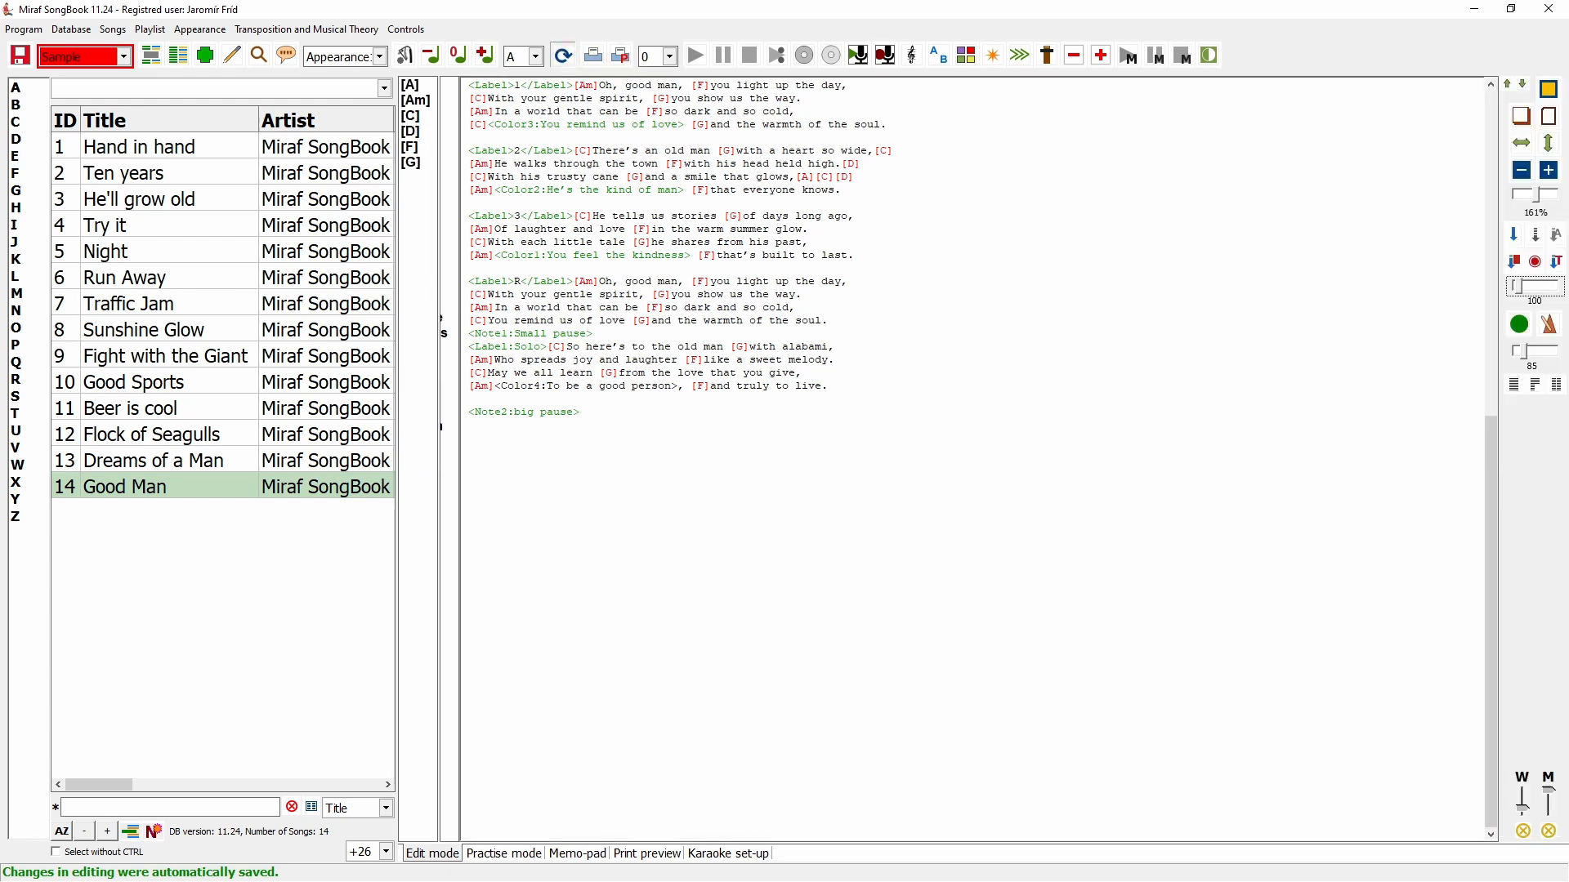
scroll(879, 417, "down", 3)
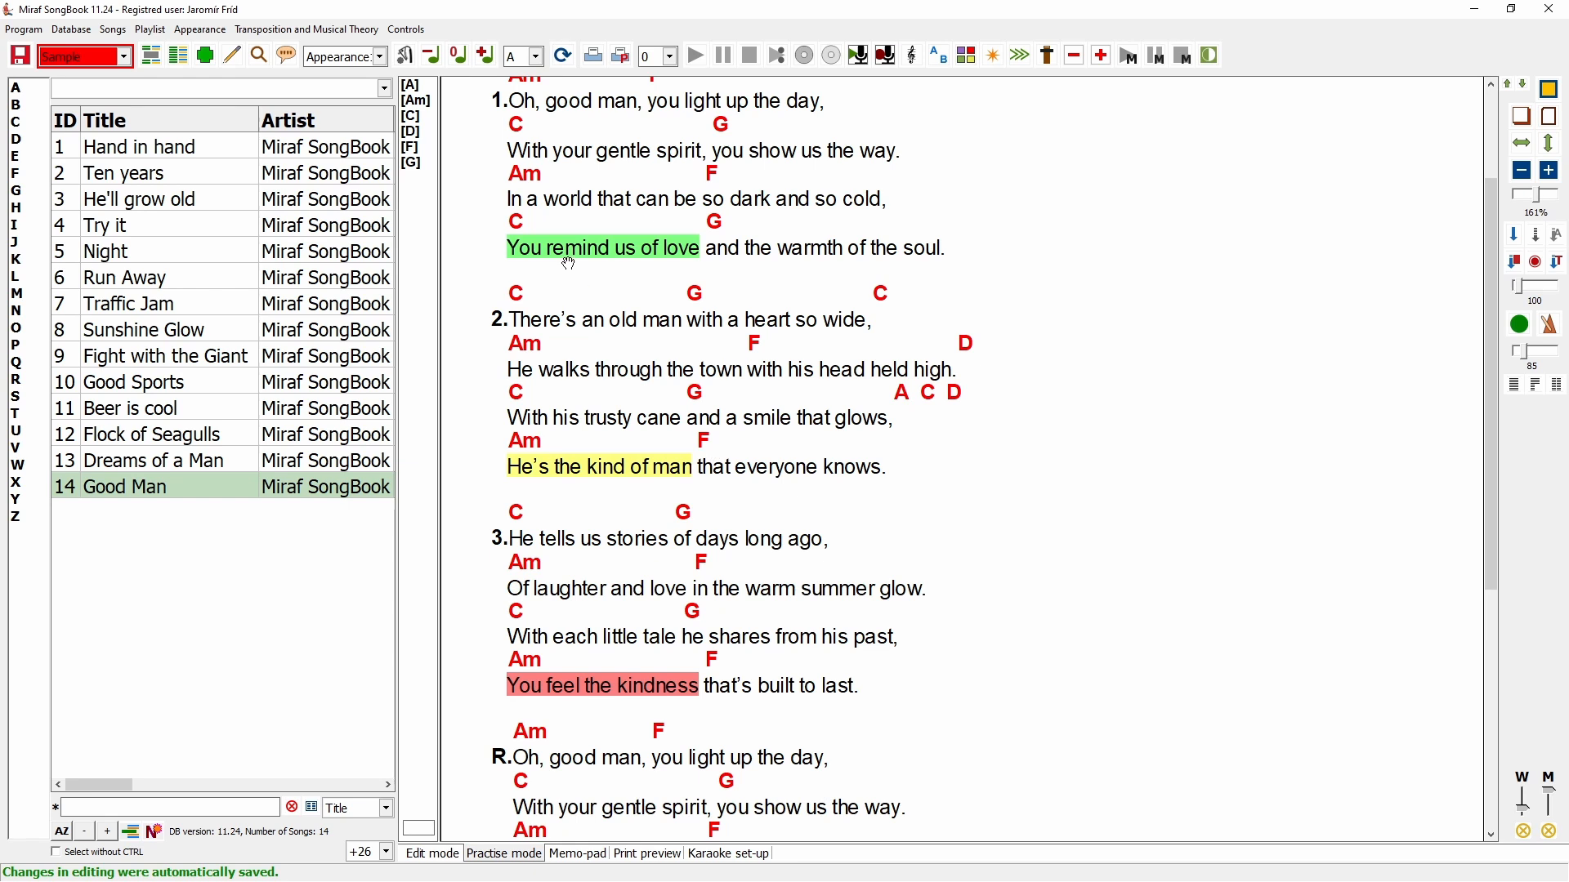
- Return to editing and format "that's built to last" in verse 3 as upper index text
double_click(883, 327)
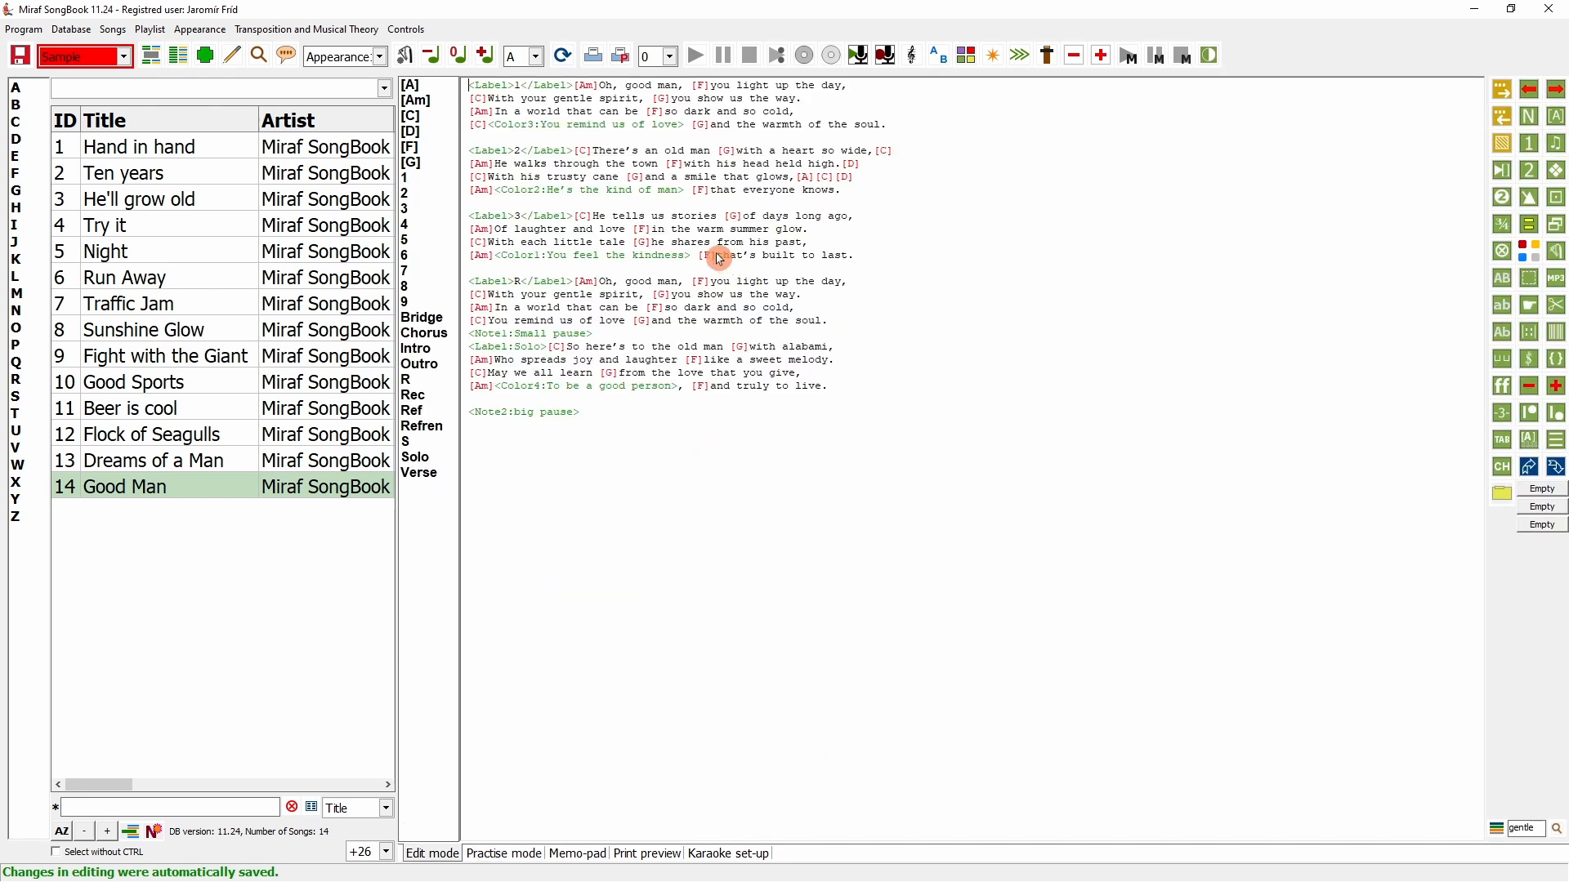
left_click_drag(719, 257, 853, 259)
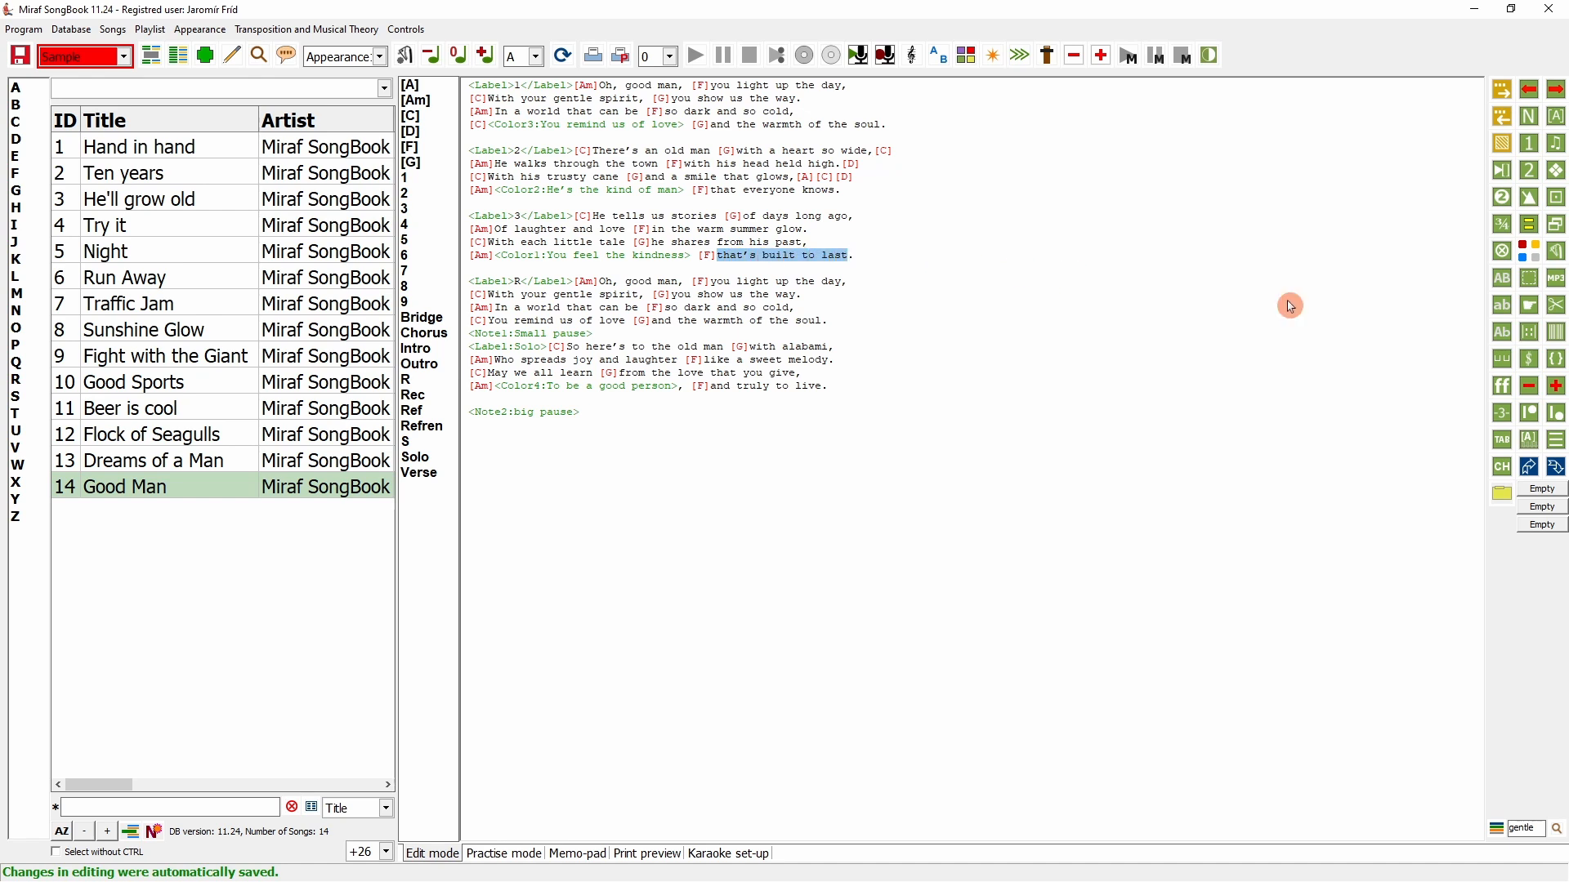
left_click(1534, 416)
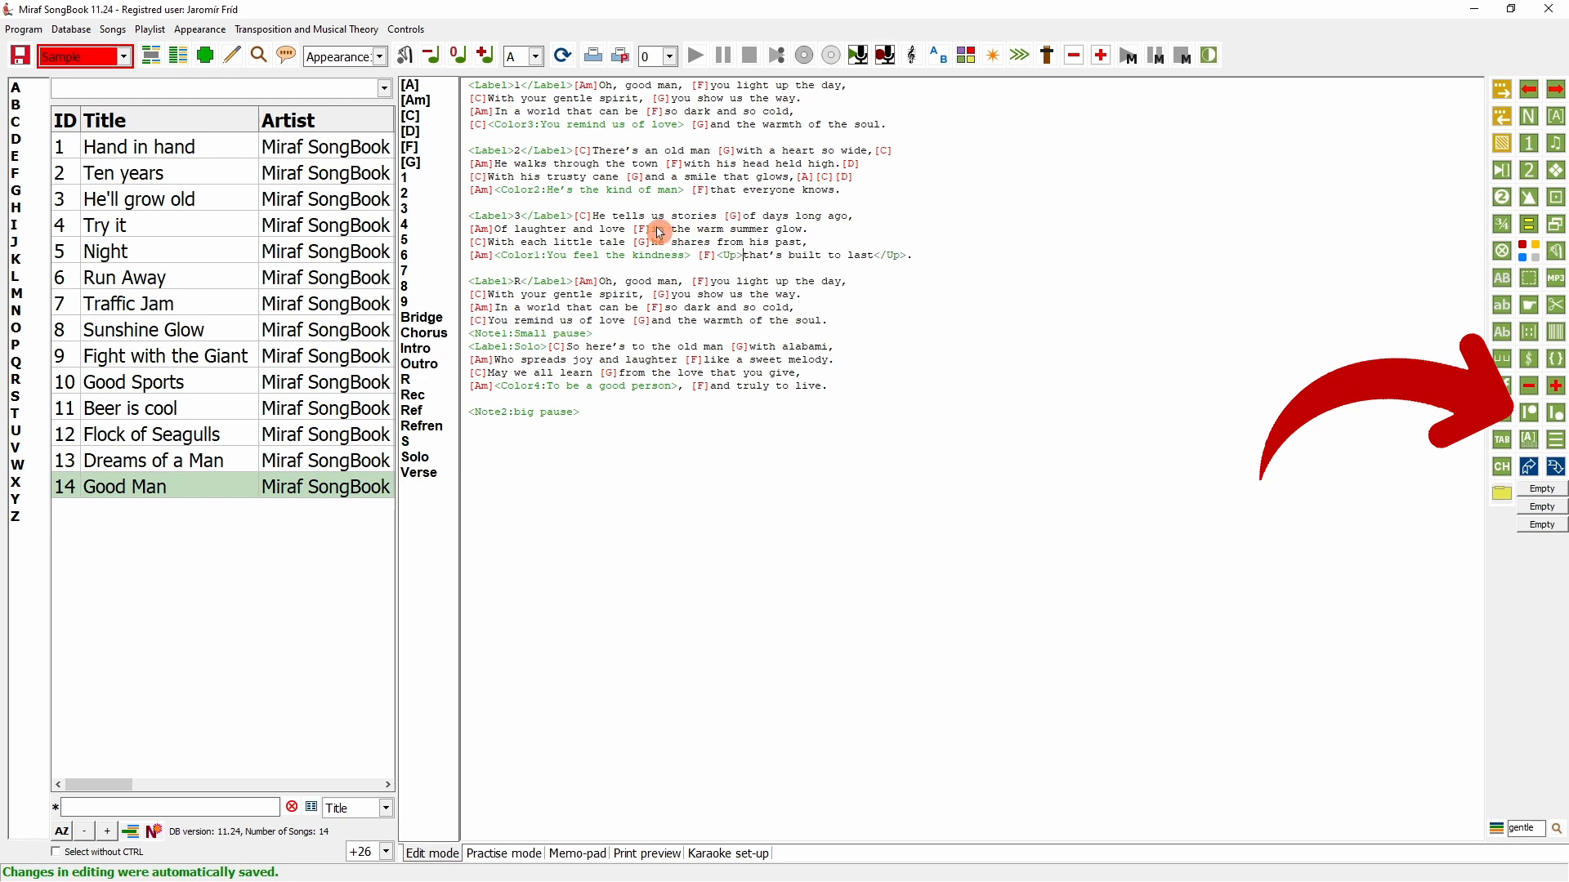
- Format "in the warm summer glow" in verse 3 as lower index text and check both index phrases in practise mode
left_click_drag(652, 231, 805, 231)
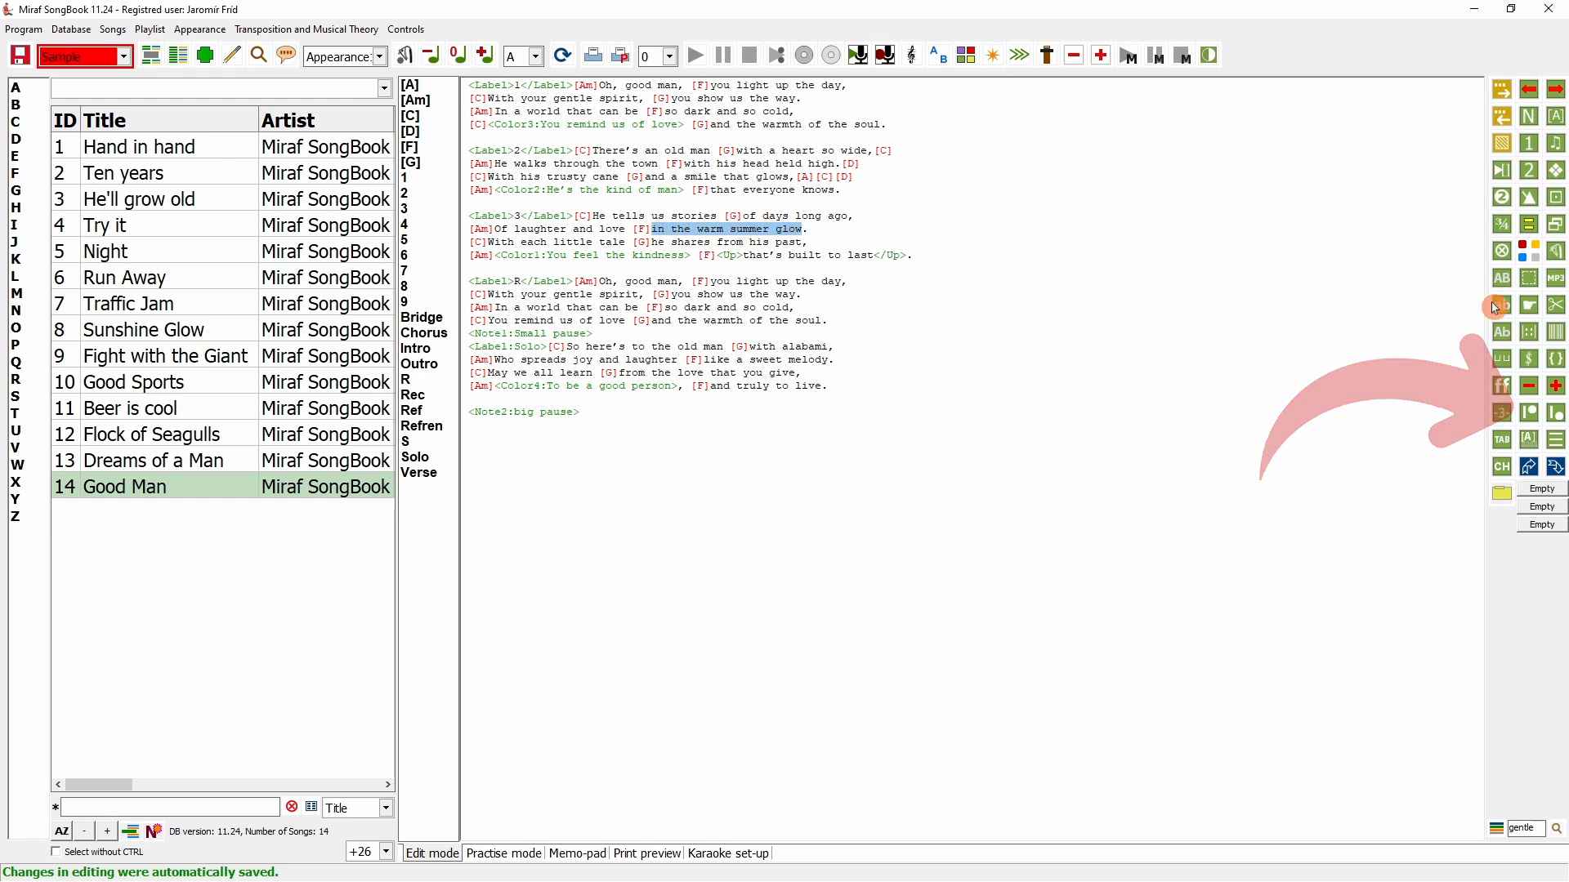
left_click(1556, 412)
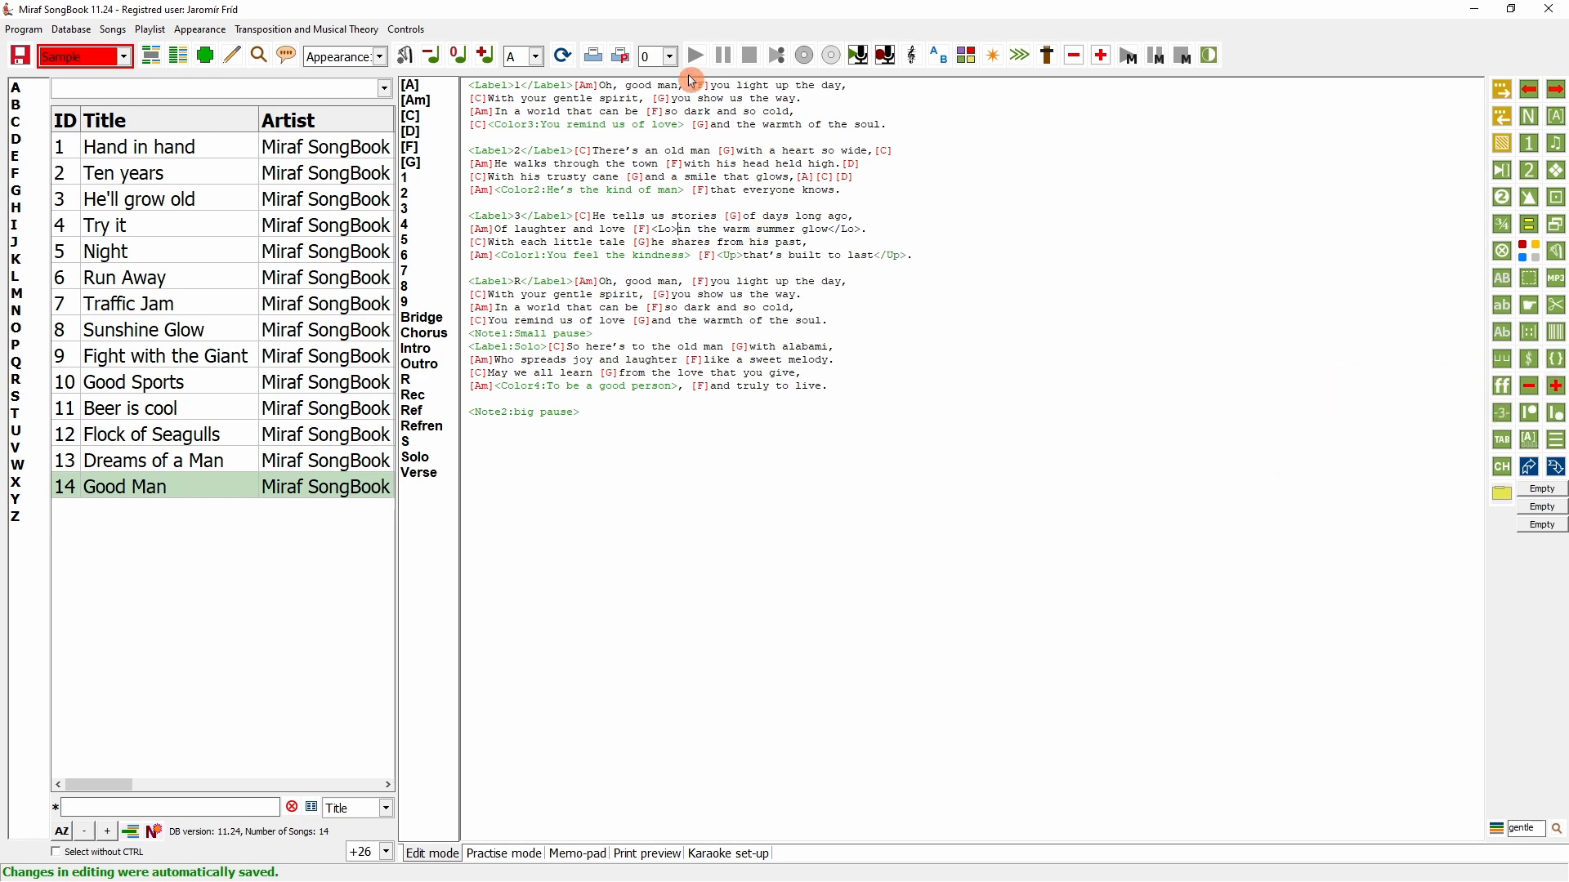
left_click(563, 56)
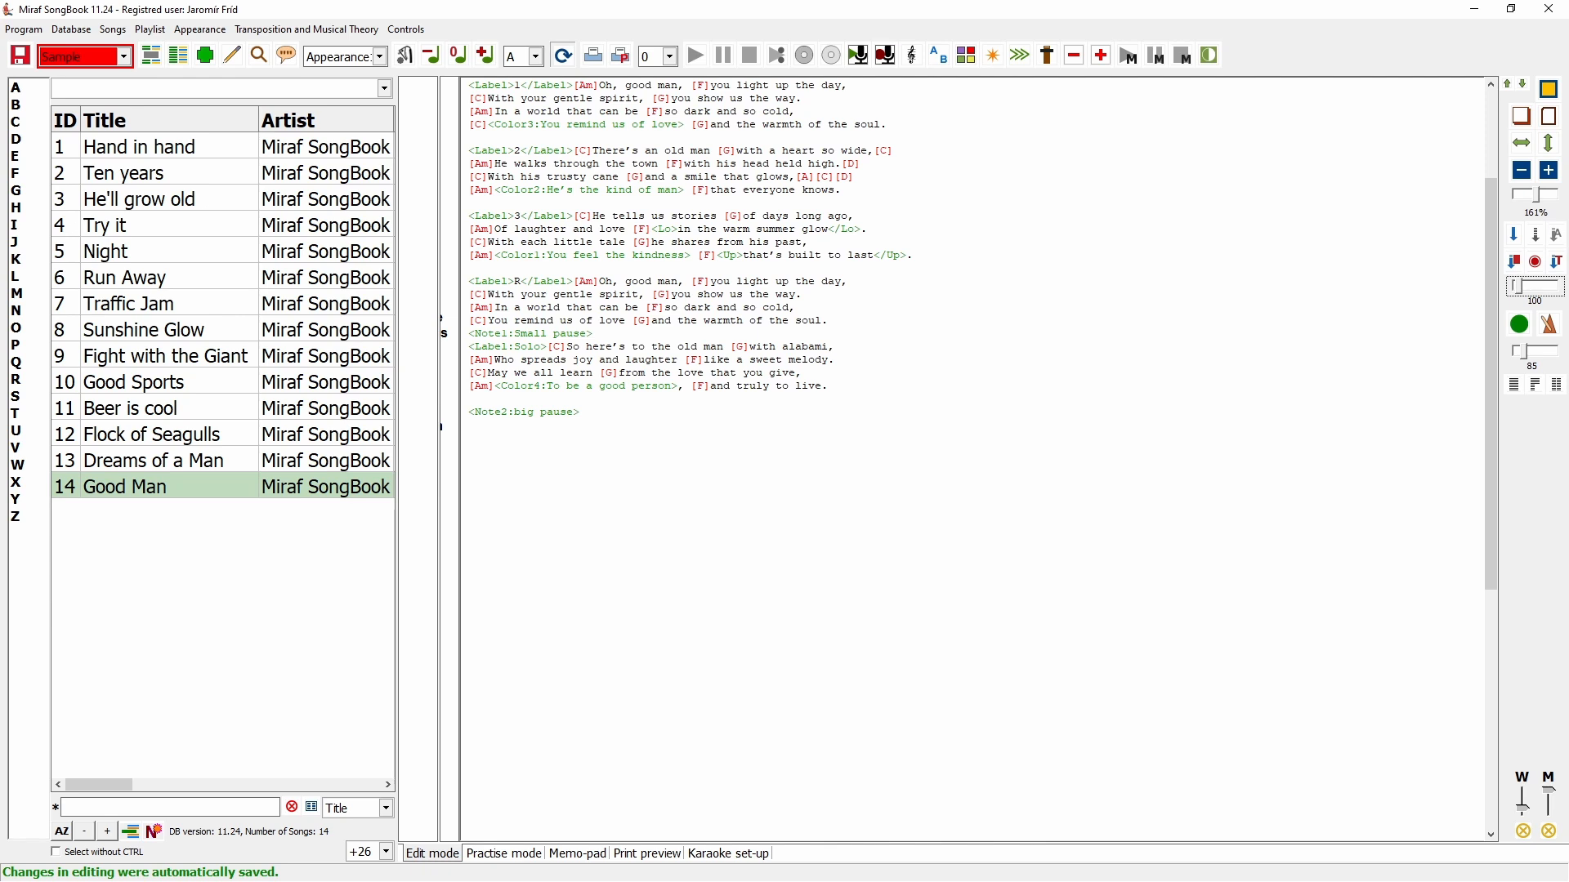
scroll(1086, 560, "down", 3)
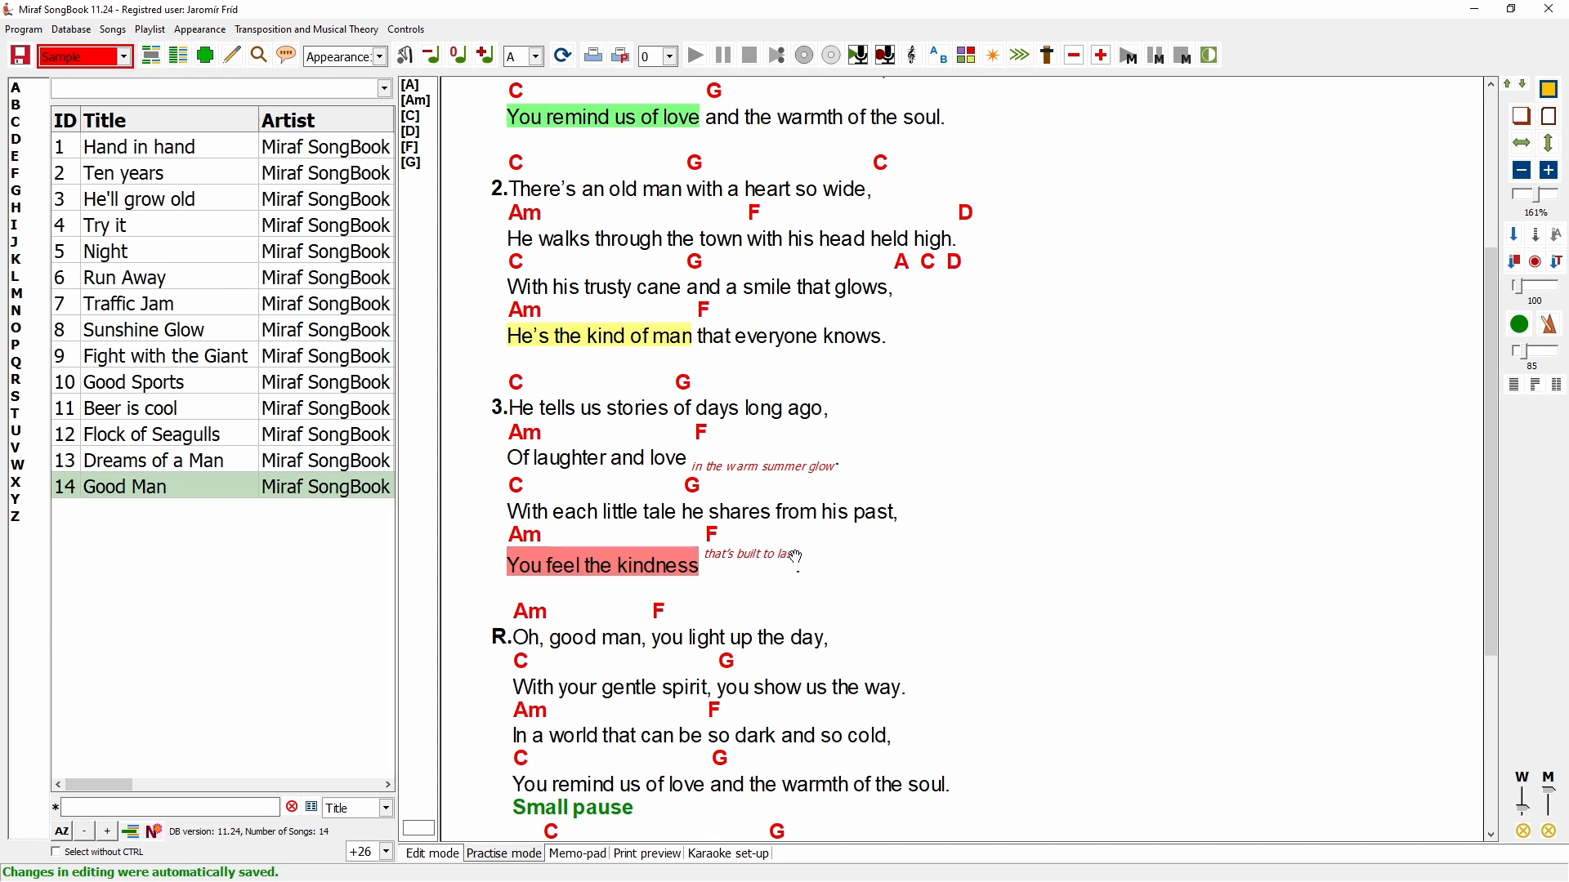
- Insert a horizontal line 30 characters long between verse 3 and the R verse, and check it in practise mode
left_click(427, 854)
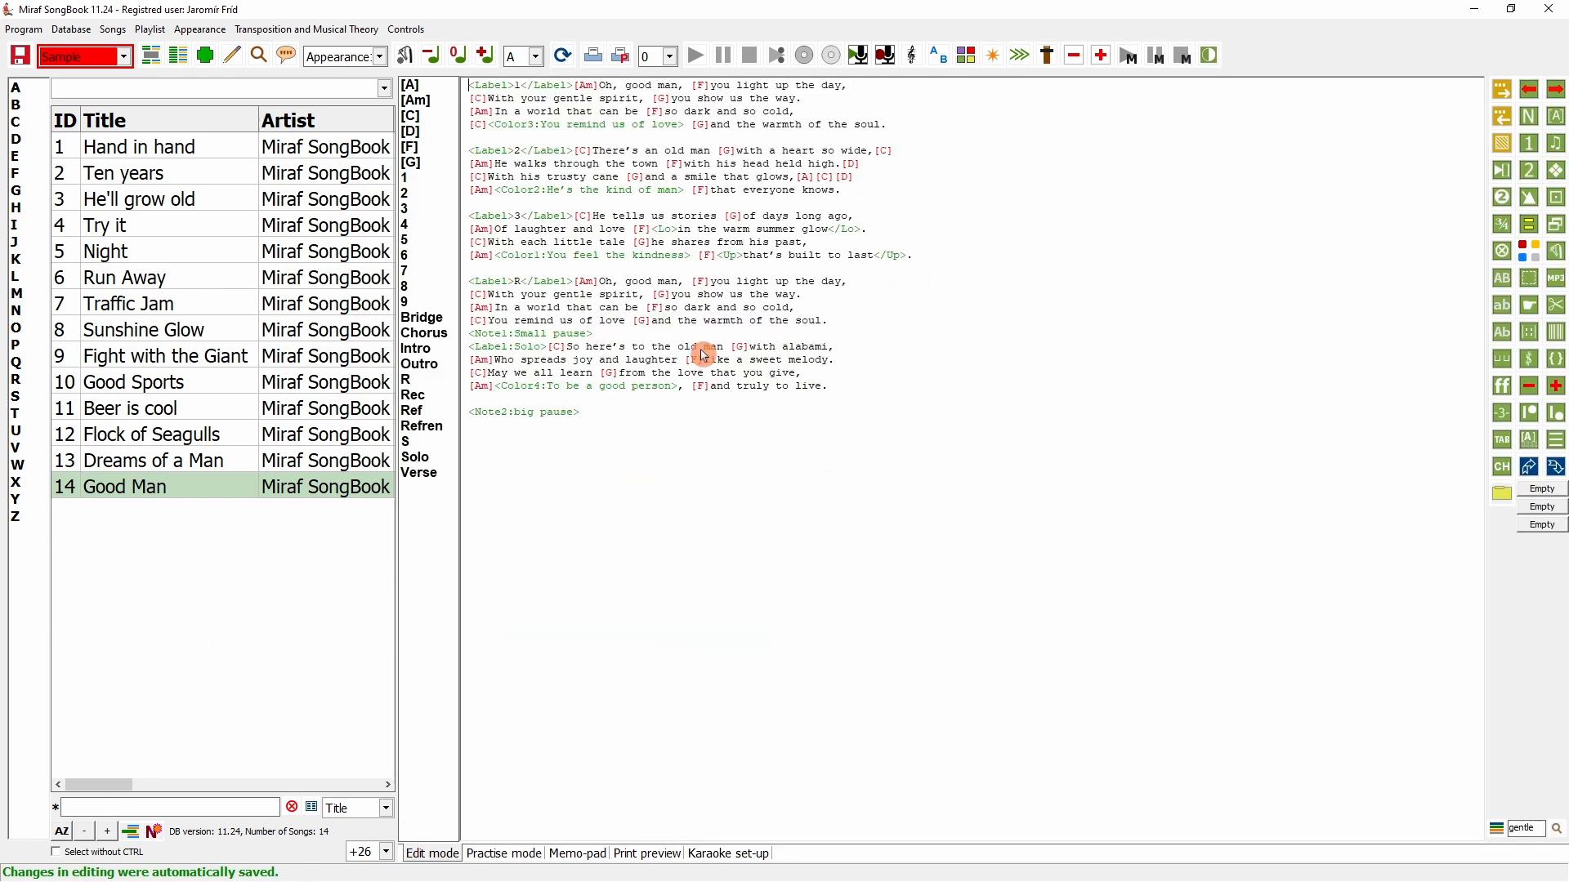
left_click(1558, 442)
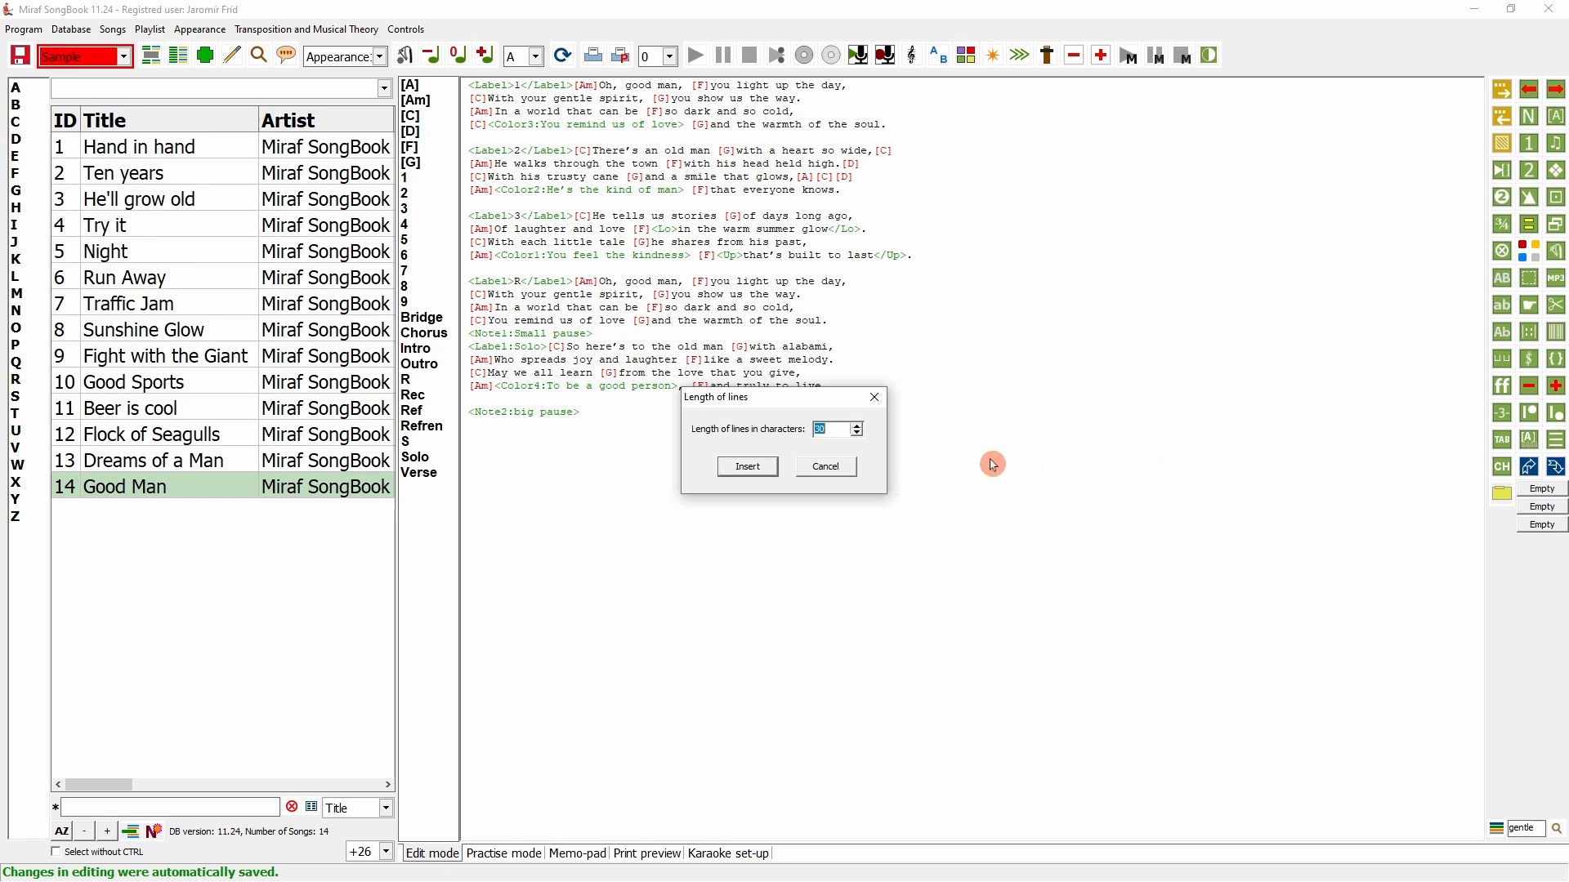
left_click(748, 470)
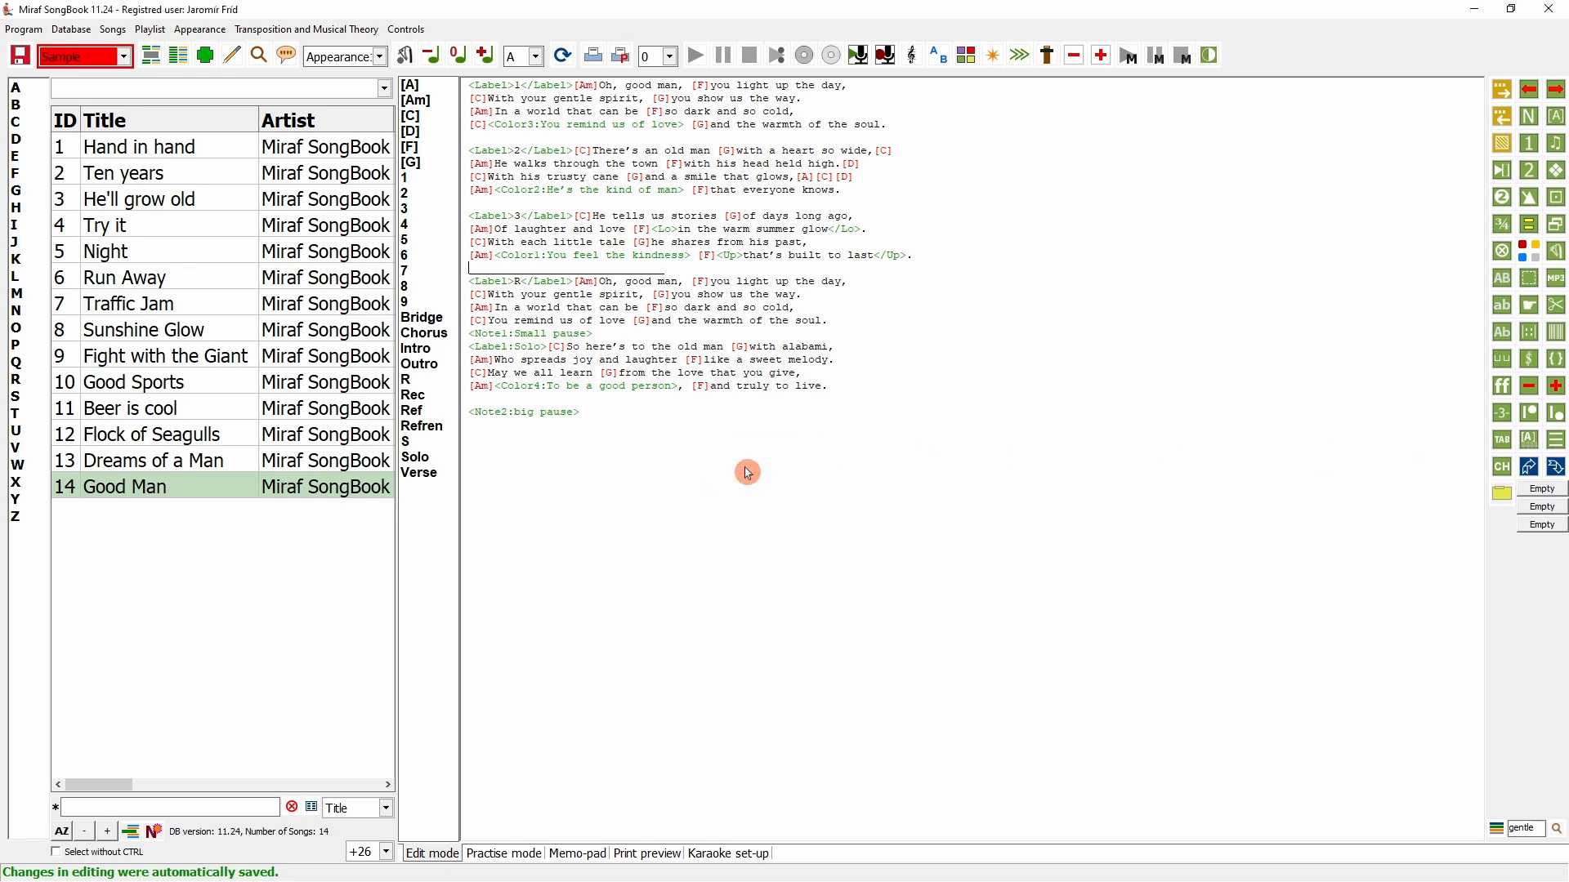
left_click(570, 51)
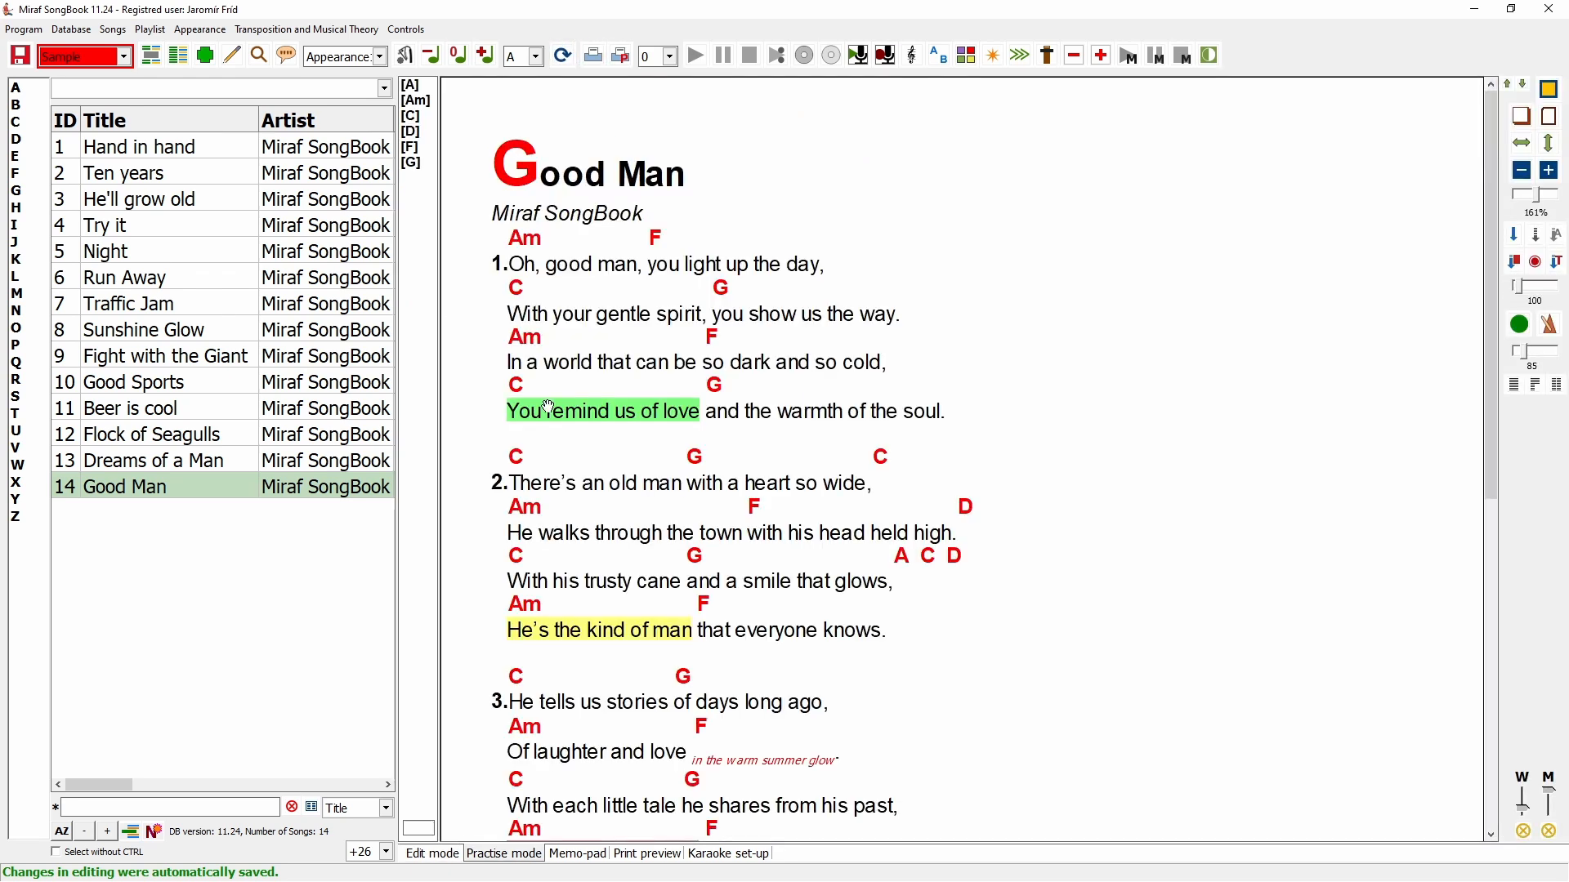
scroll(851, 645, "down", 5)
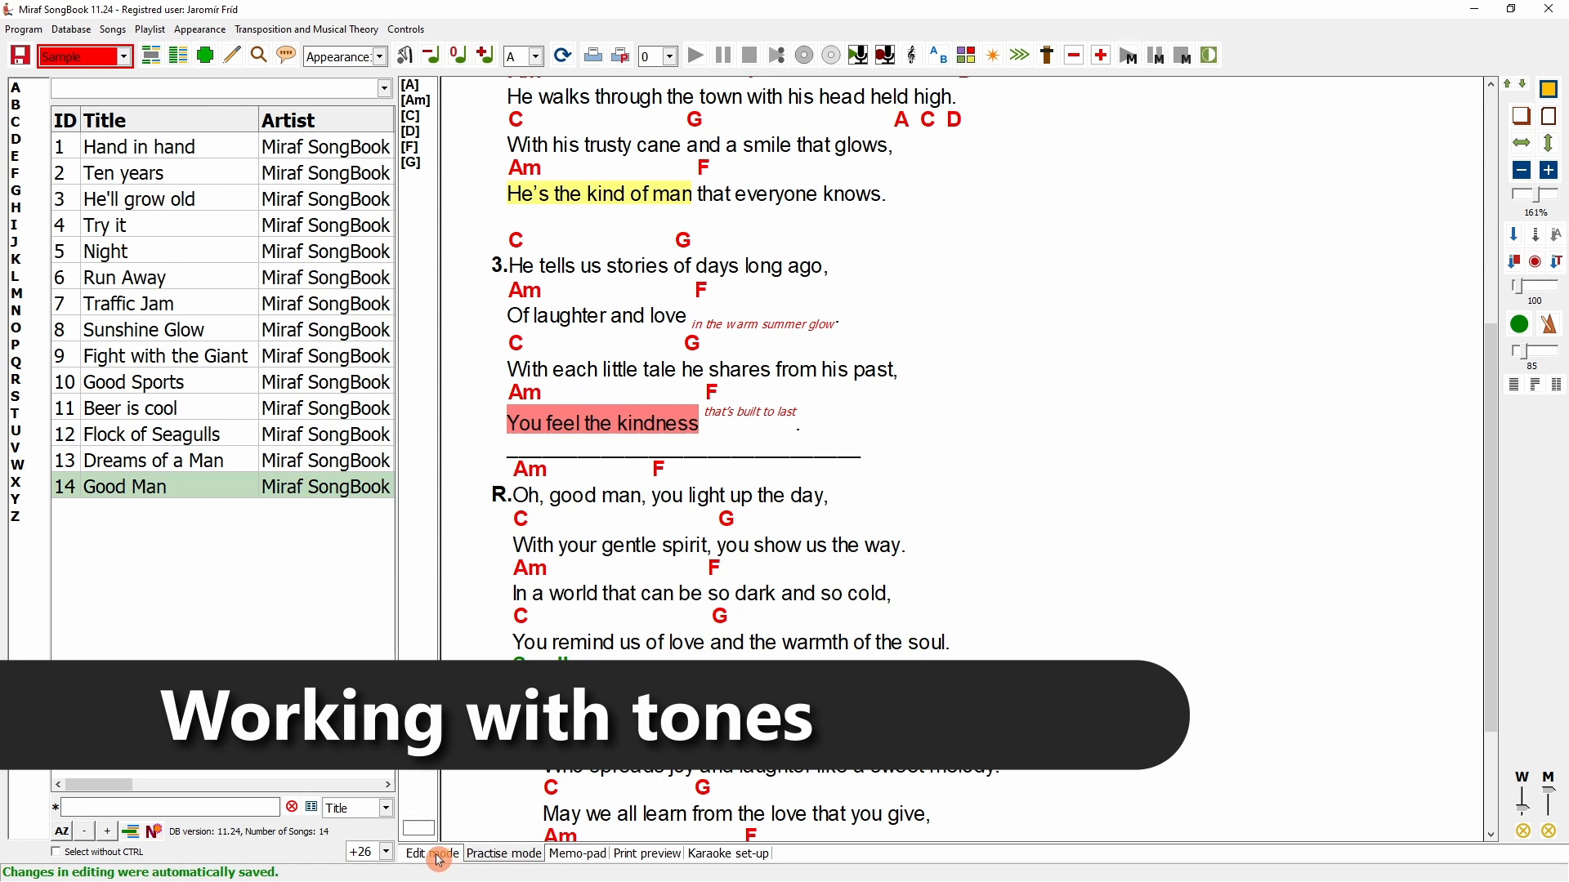
- Add the tones C, D and E after "and truly to live." in the Solo verse, and check them in practise mode
left_click(439, 854)
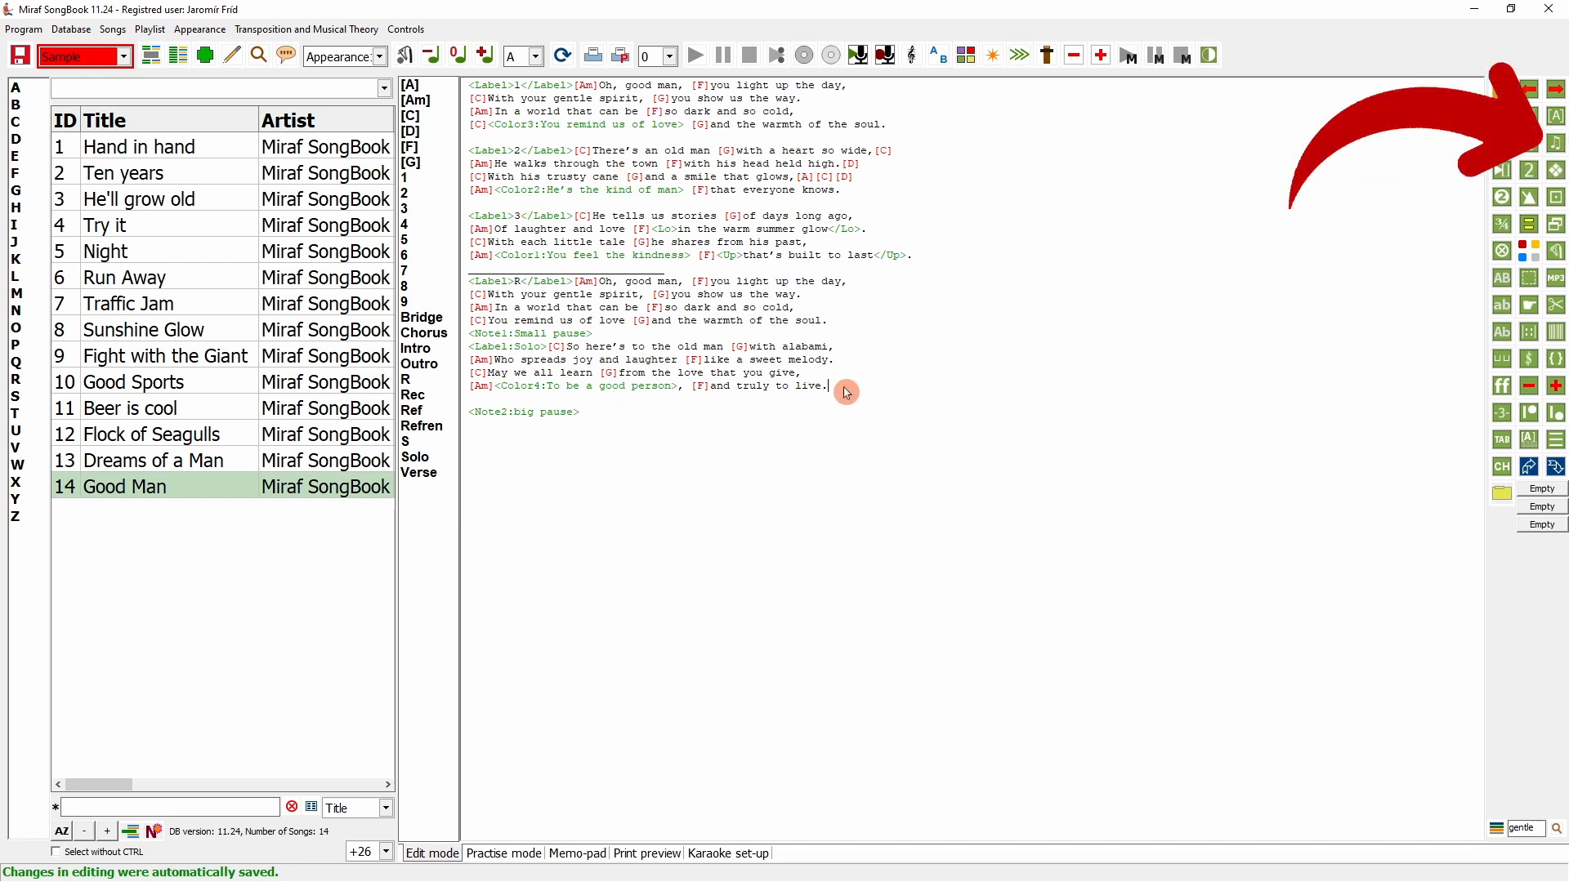
left_click(1539, 157)
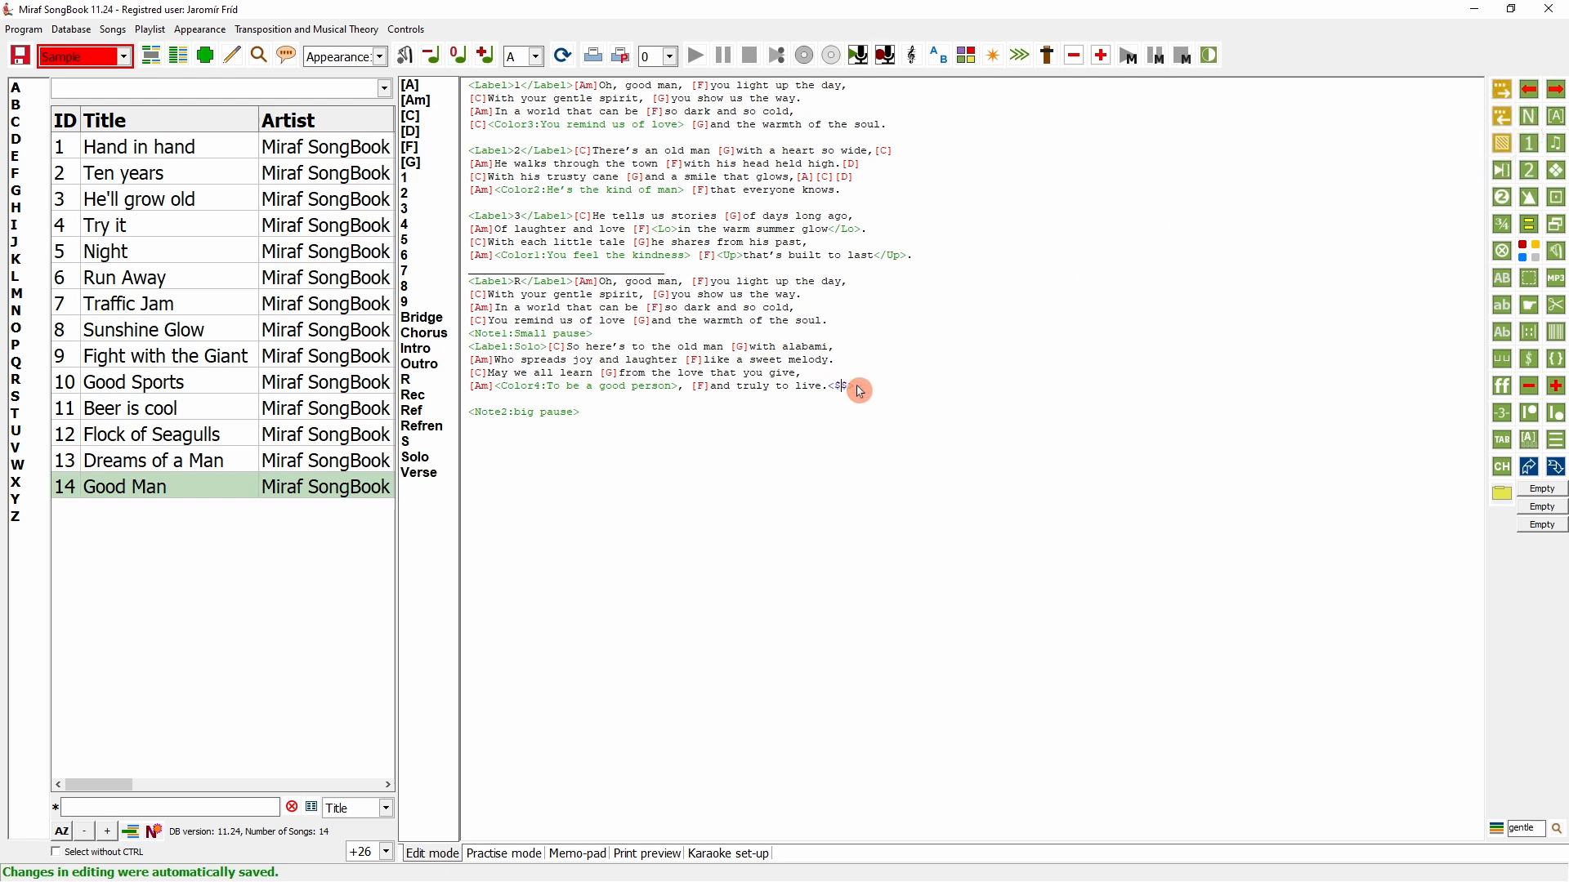
type("C")
left_click(892, 385)
left_click(1554, 148)
type("D$>")
left_click(962, 391)
left_click(1558, 169)
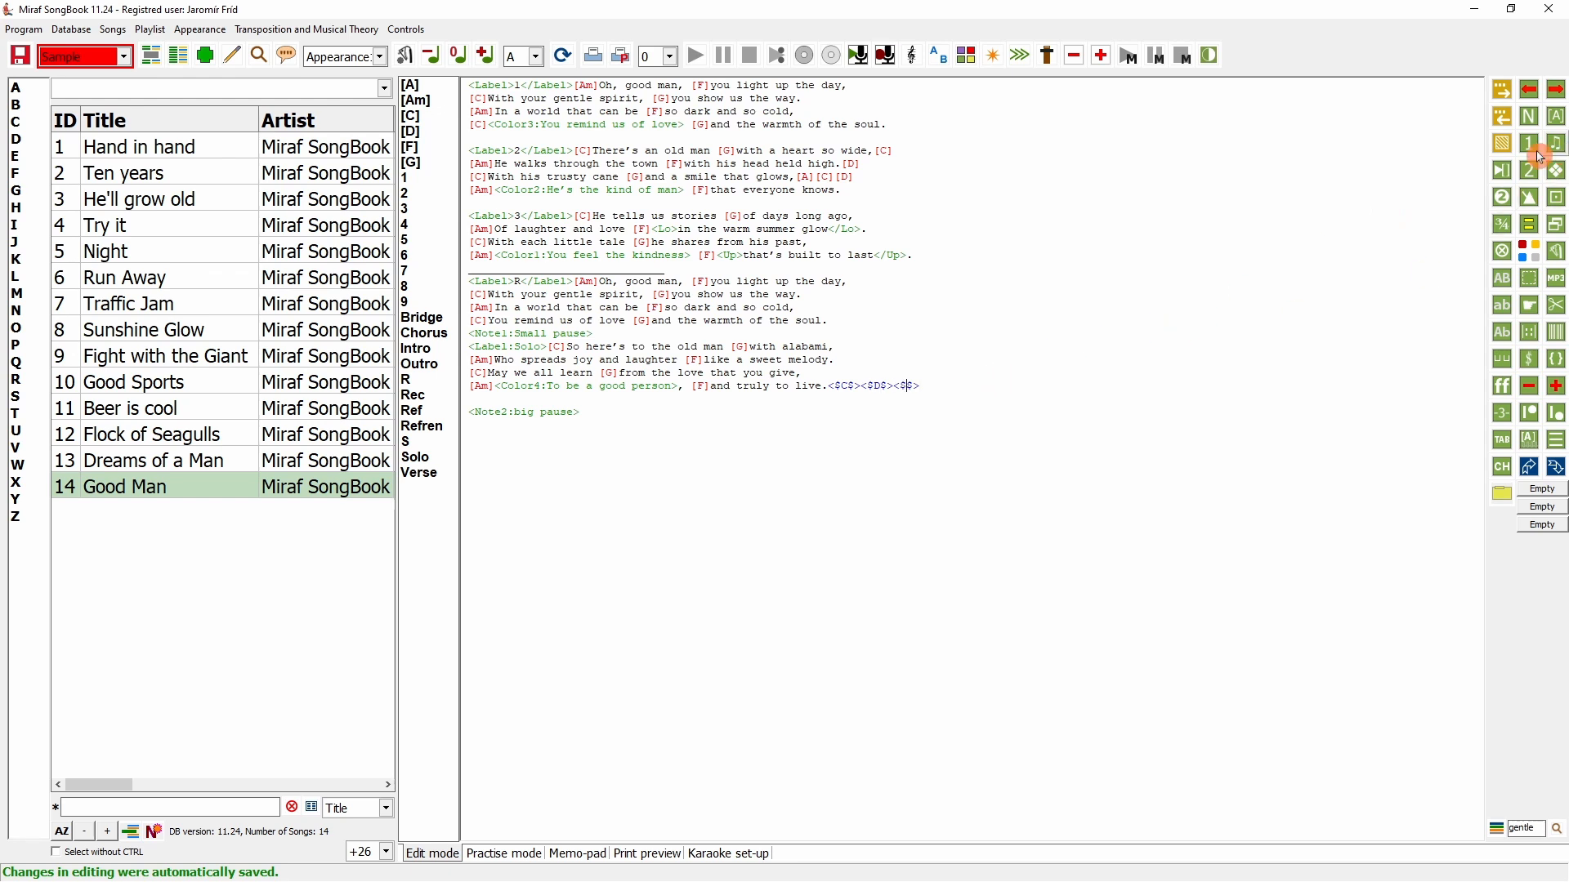
type("E$")
left_click_drag(961, 389, 830, 389)
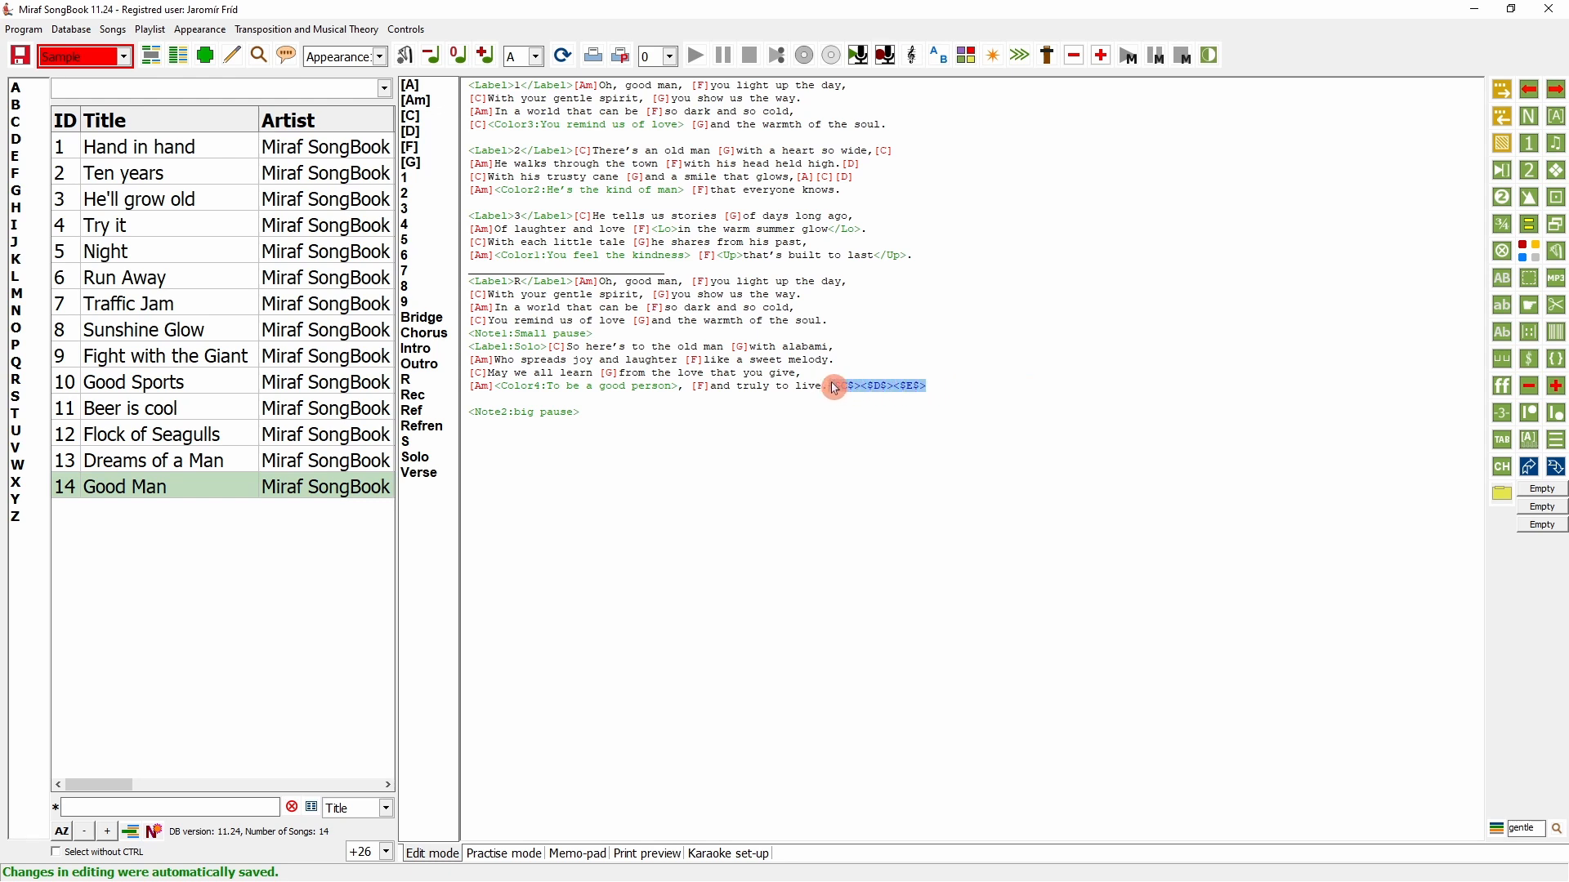
left_click(563, 55)
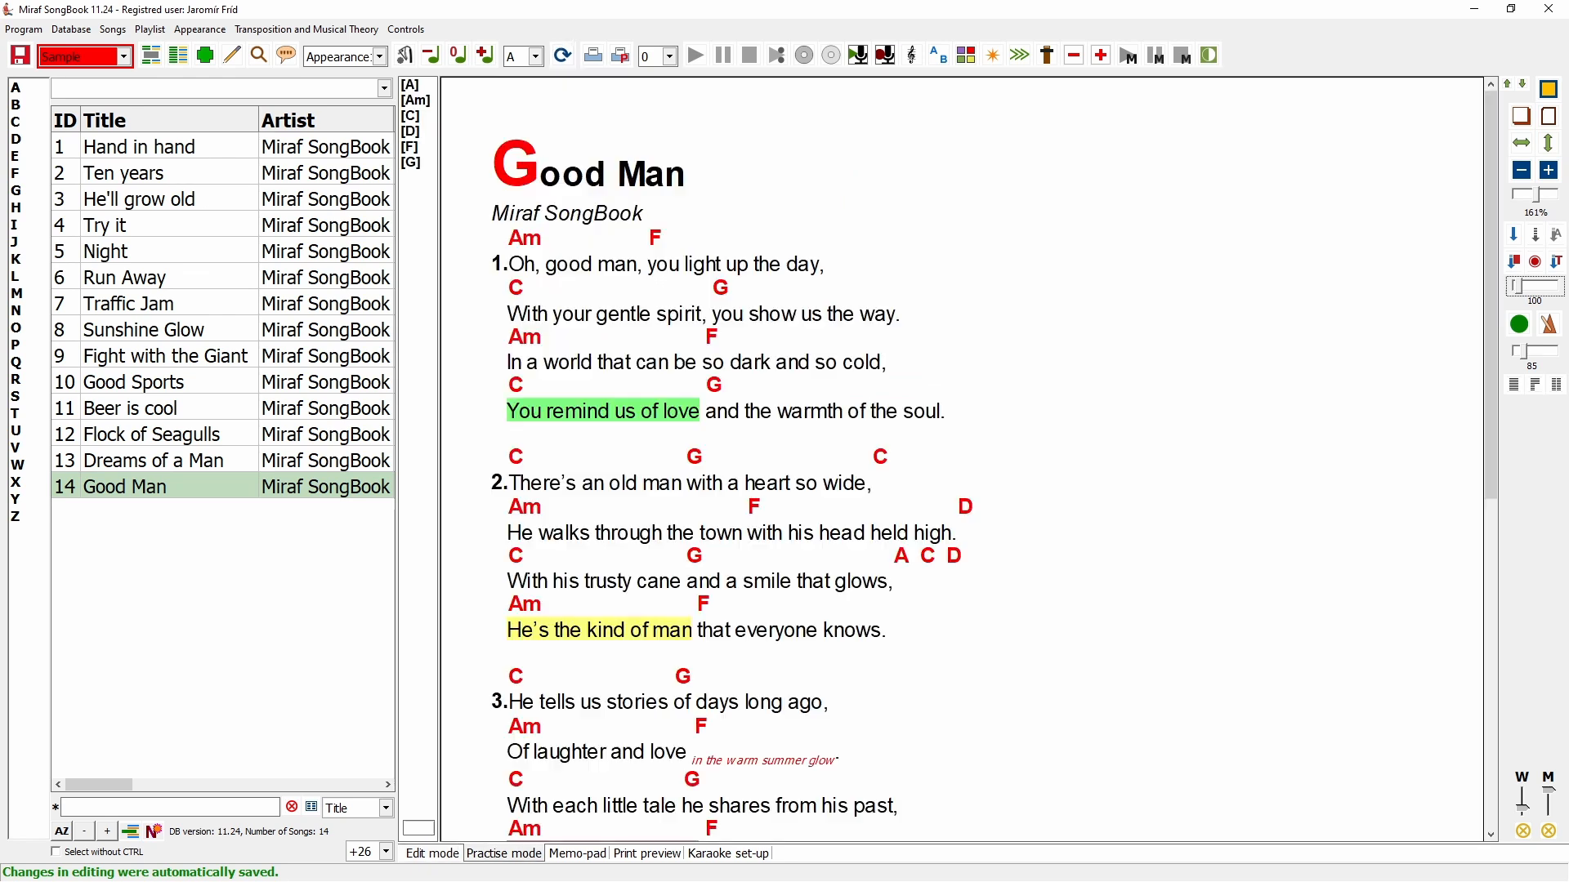
scroll(926, 560, "down", 5)
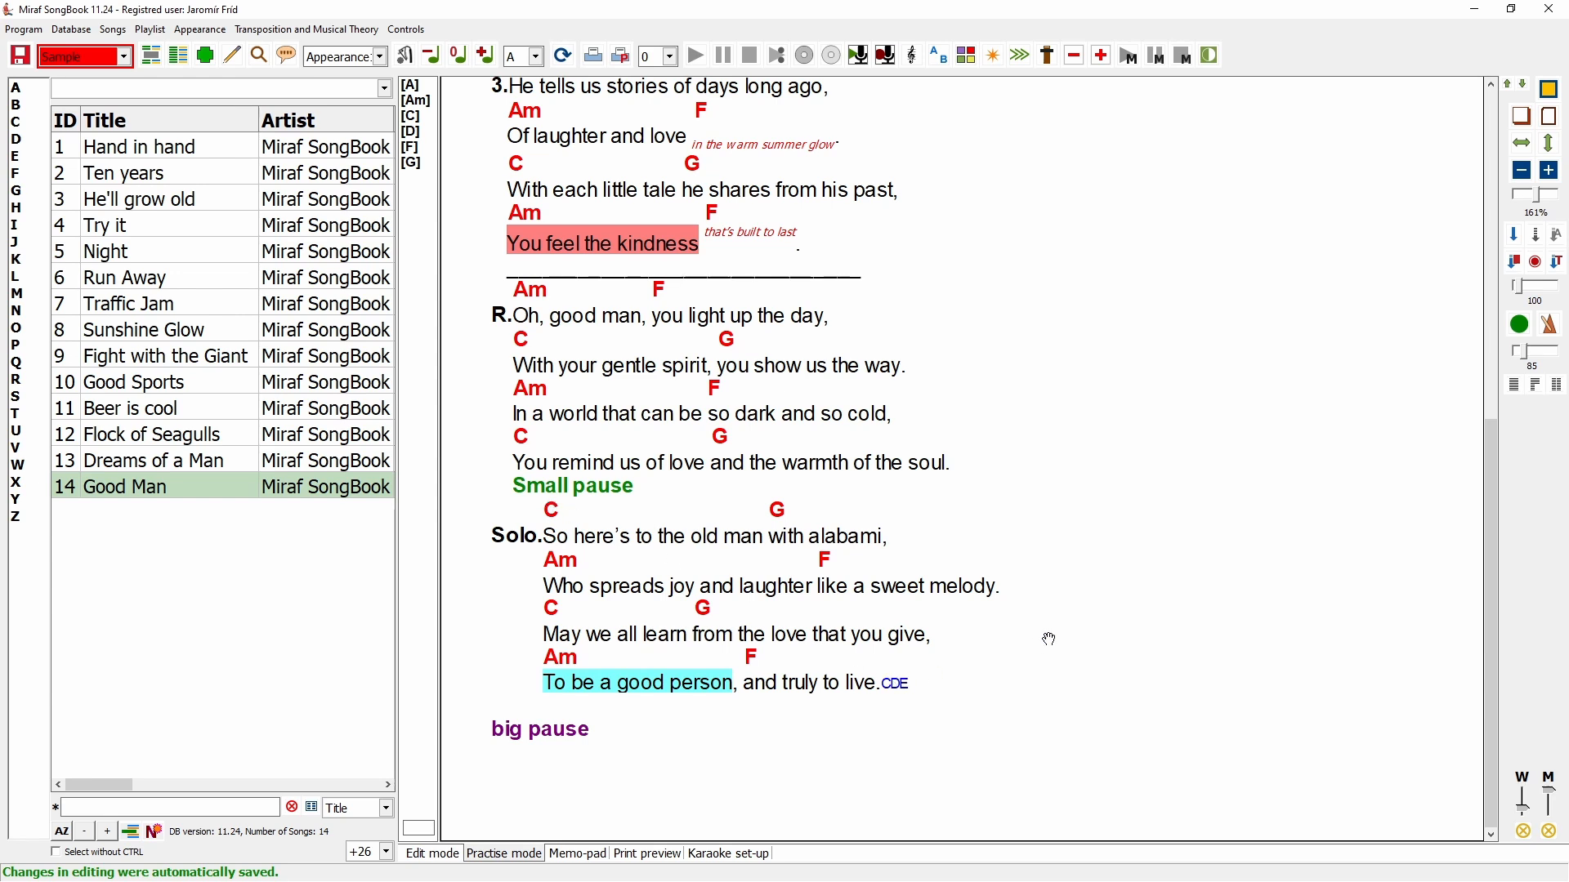
- Insert the colour legend in multiple rows below the "big pause" annotation and check it in practise mode
left_click(437, 860)
left_click(435, 856)
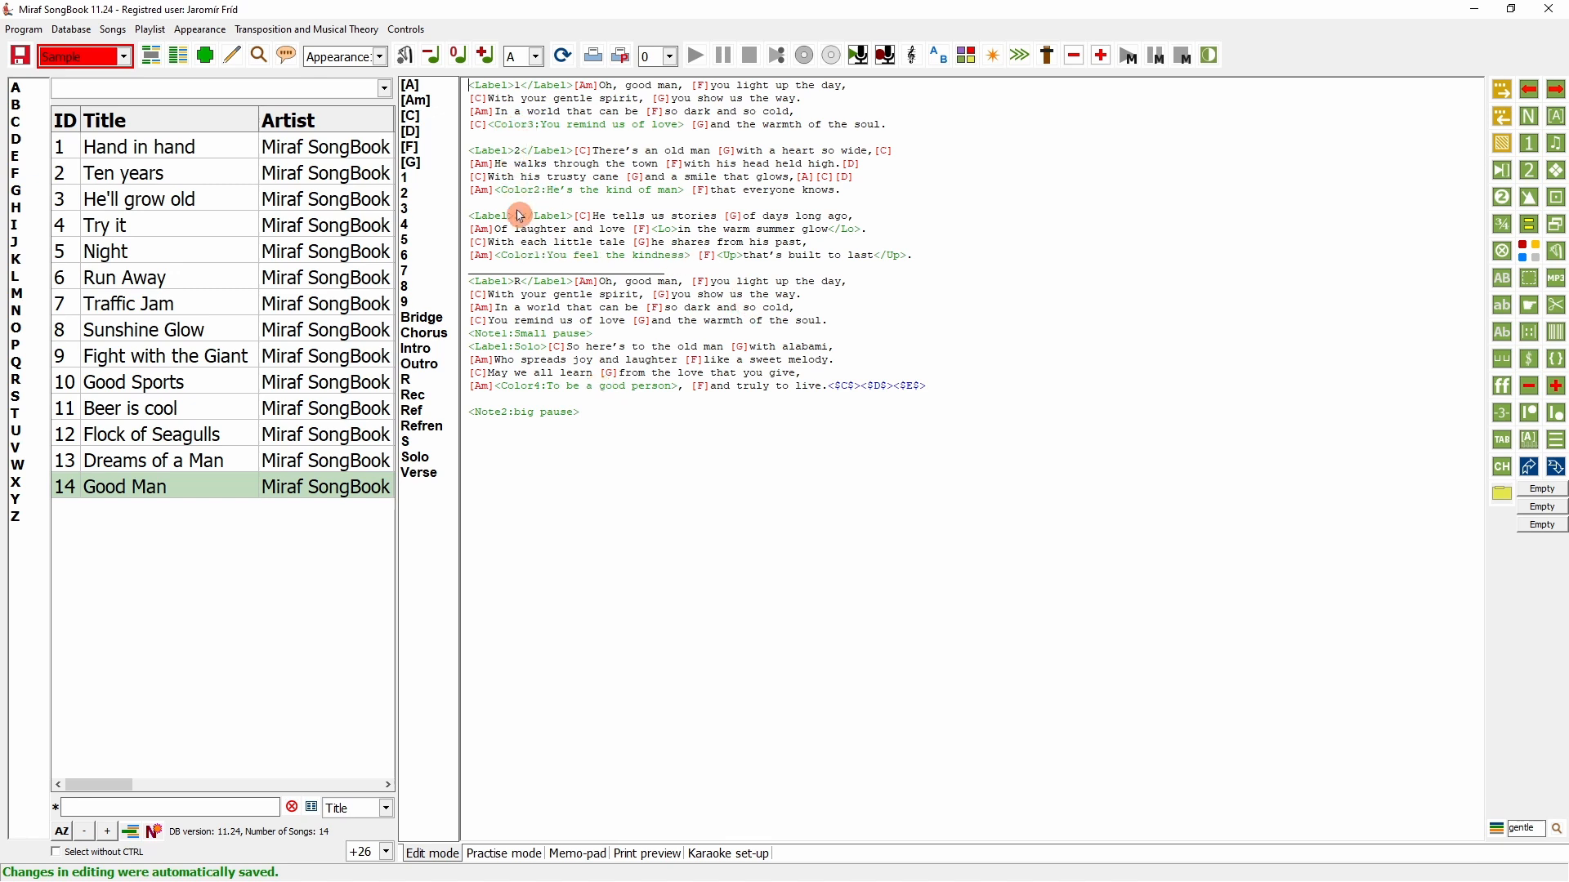
left_click(603, 418)
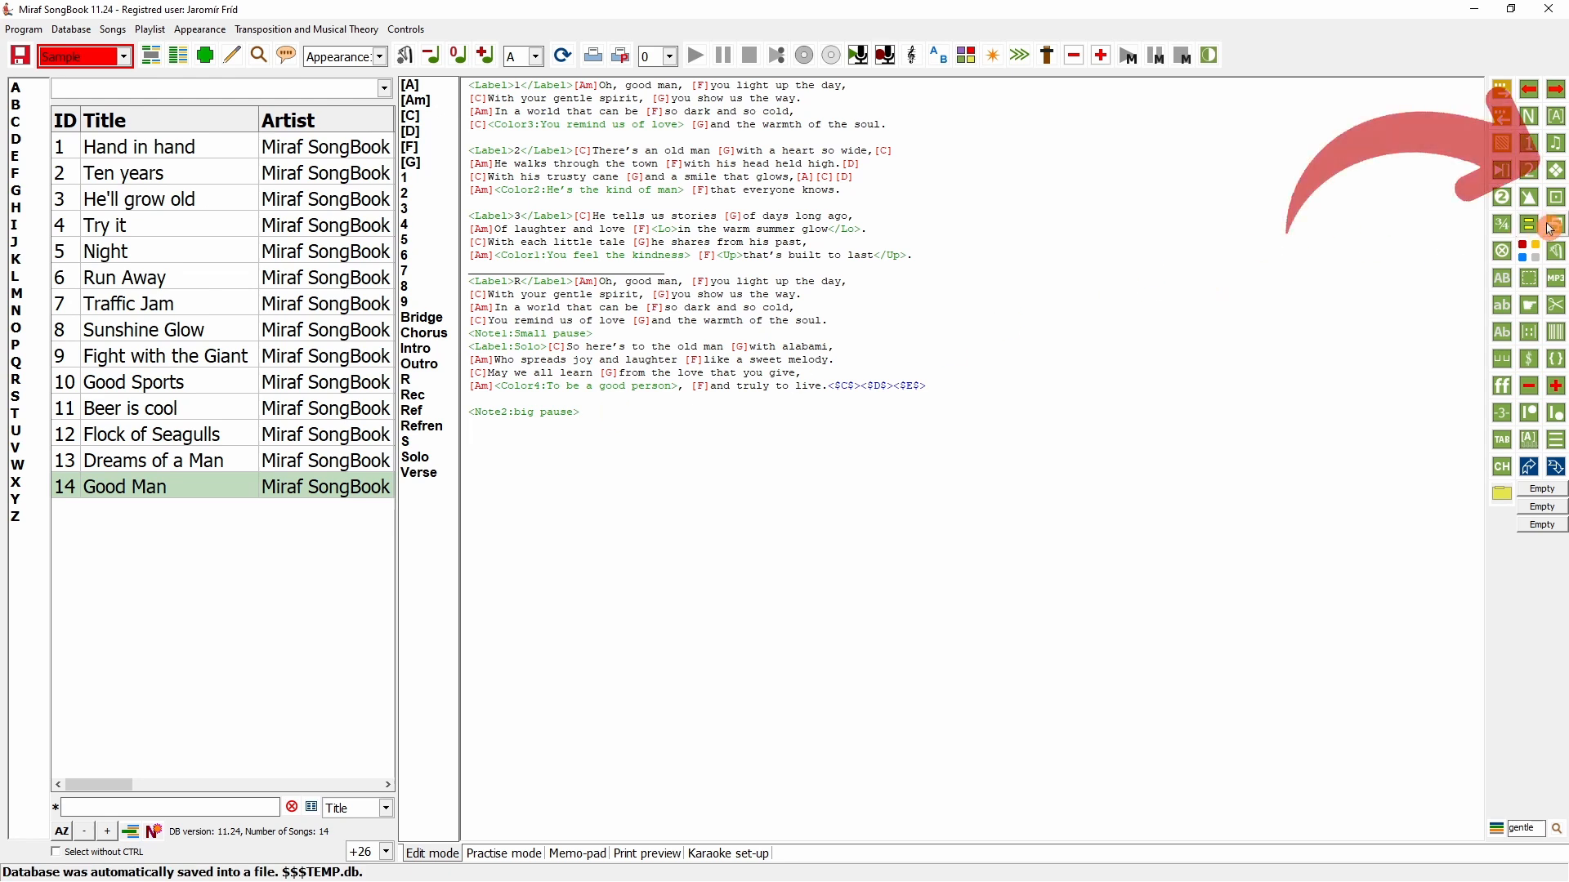
left_click(1558, 175)
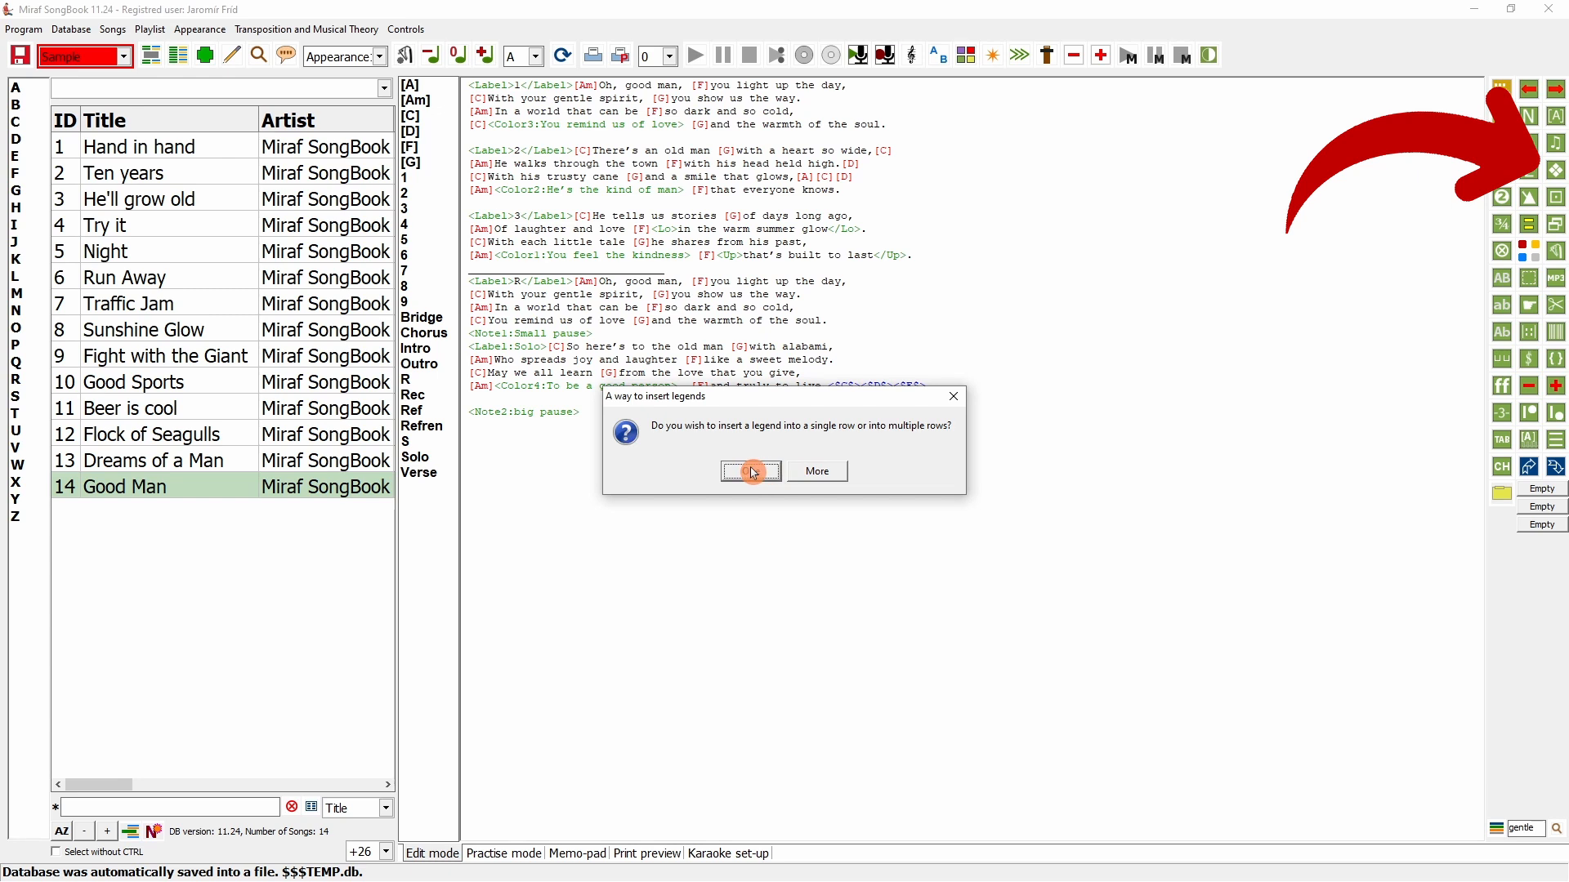
left_click(814, 471)
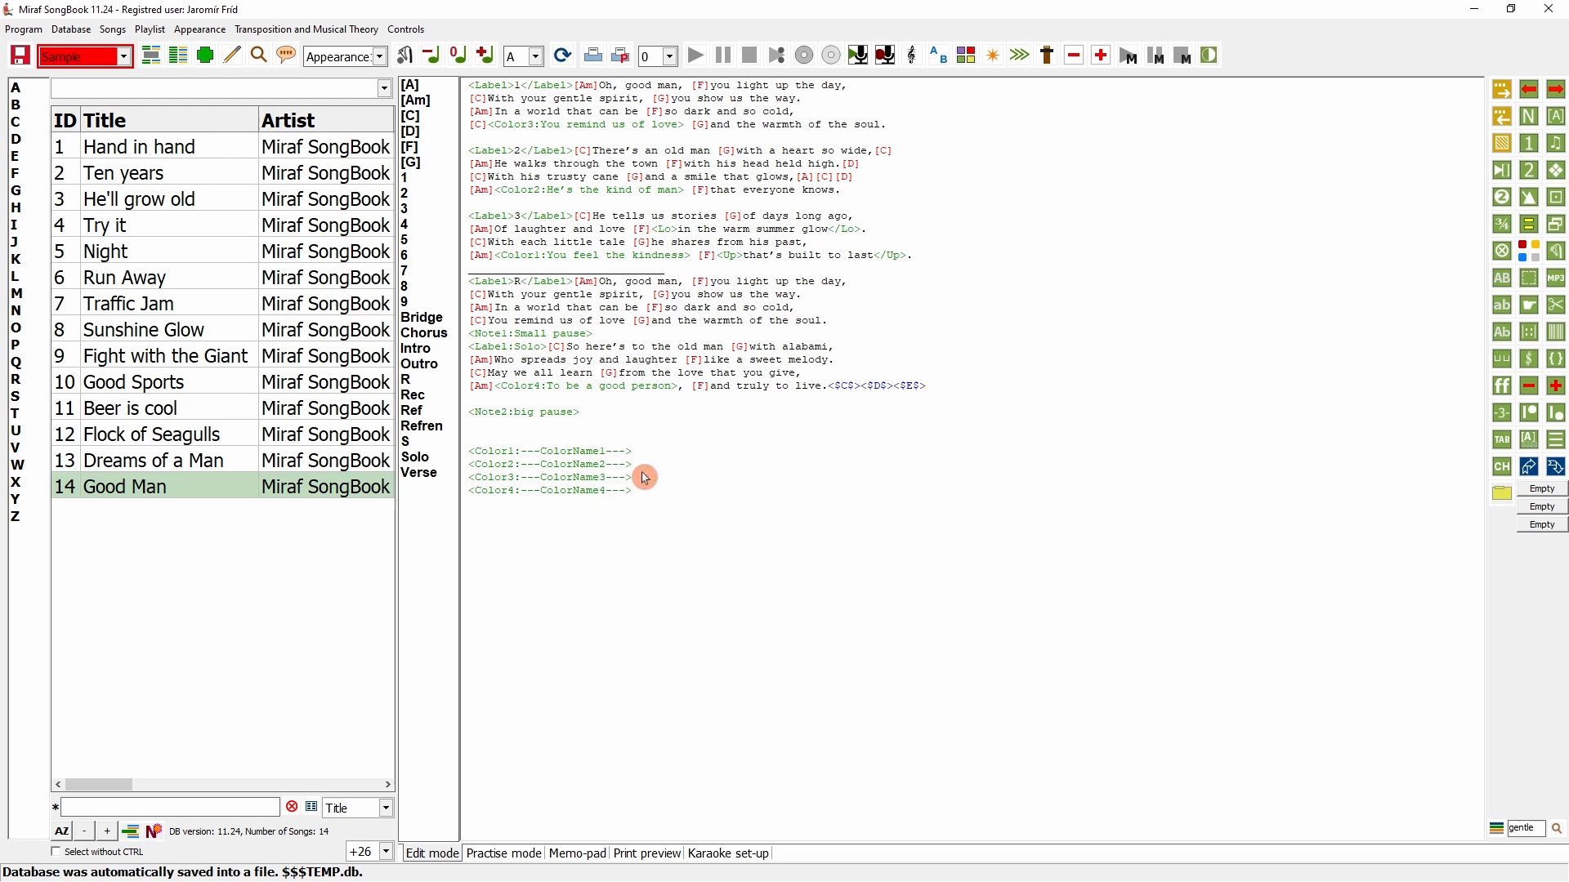
left_click(567, 59)
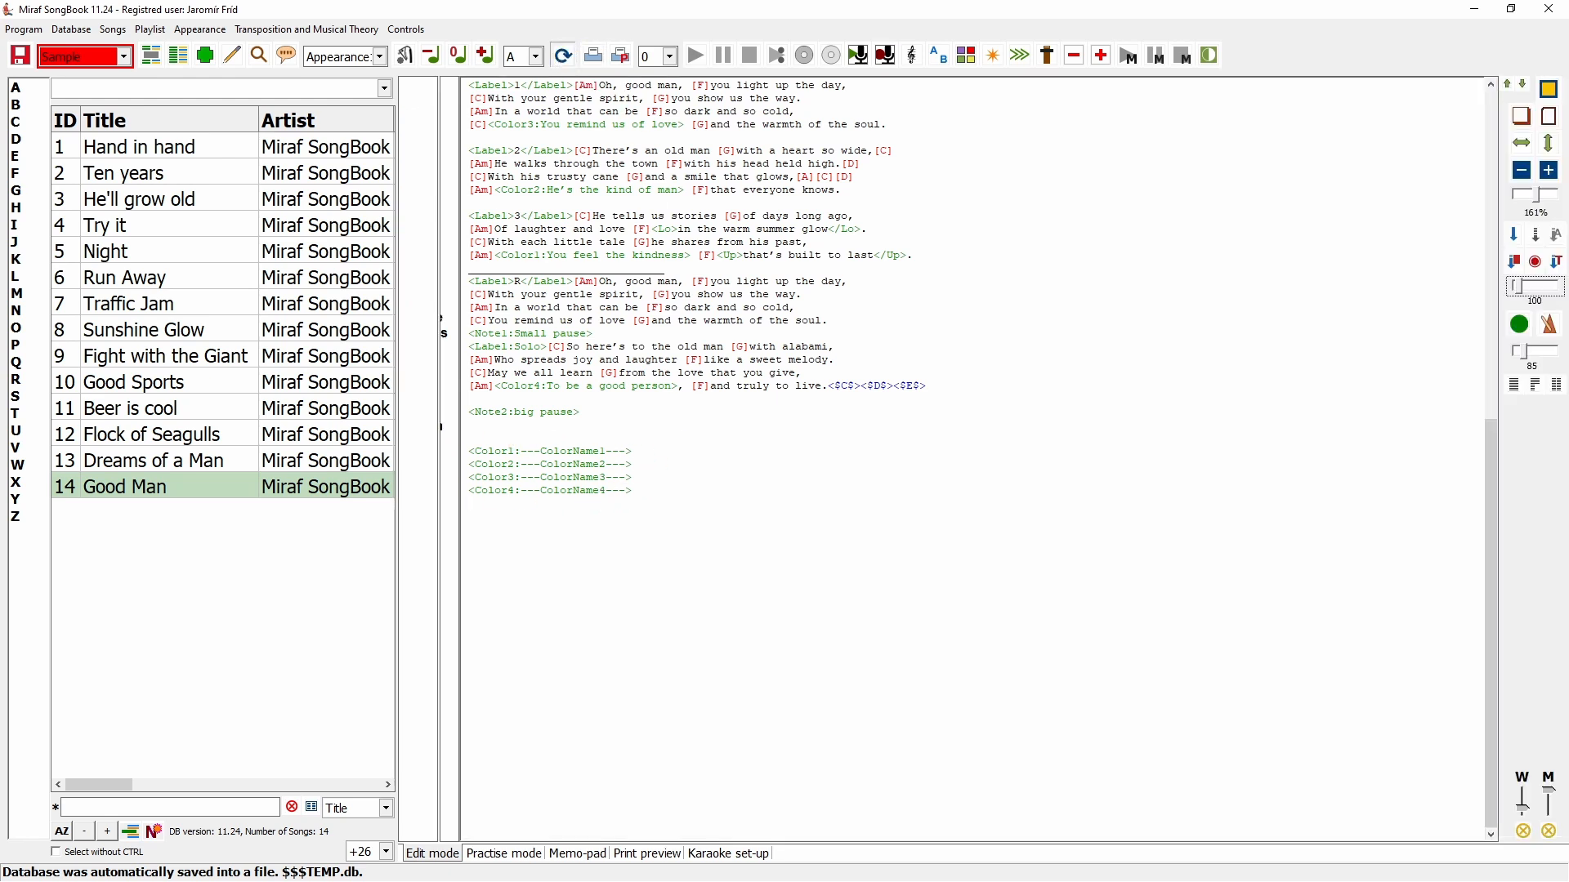
left_click_drag(795, 662, 879, 103)
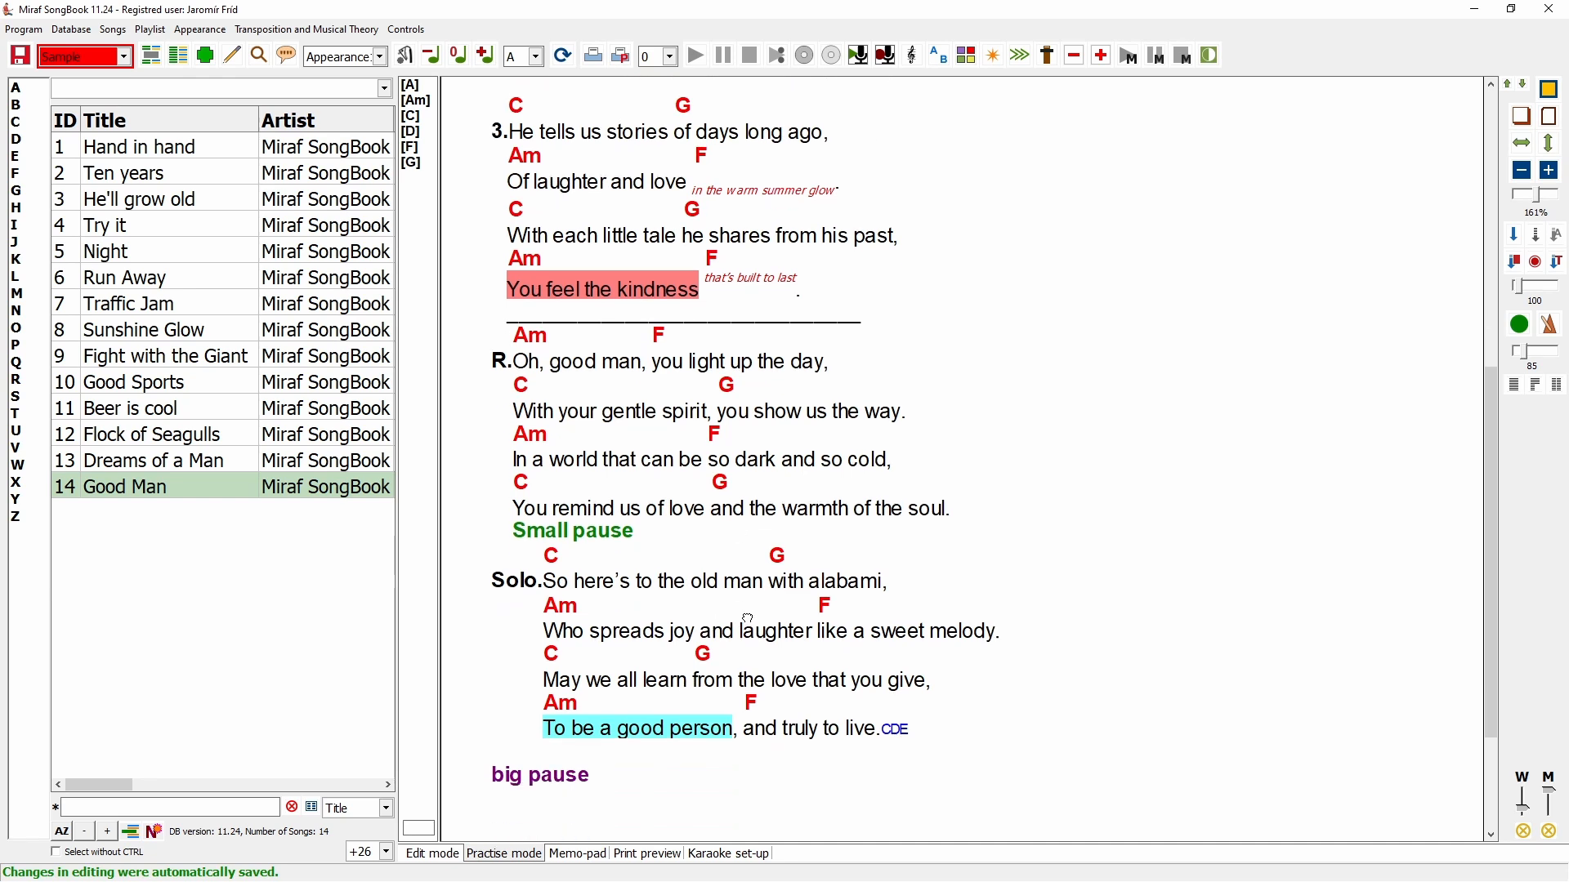
left_click_drag(747, 623, 763, 395)
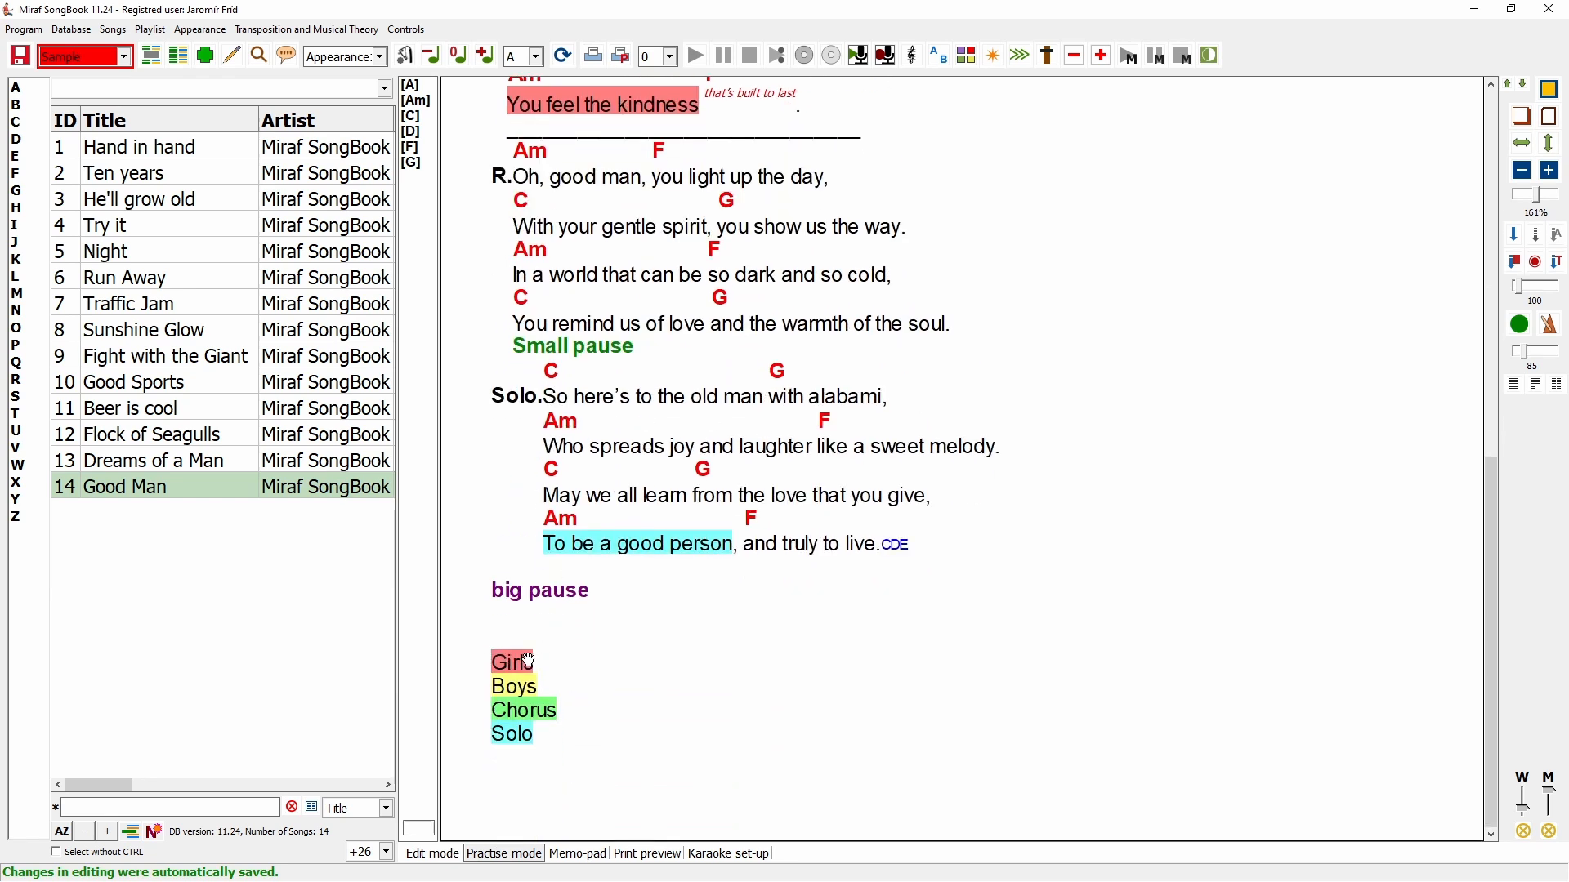
- Rename the colour code of Highlighted text 3 to "Boys 2", set its colour to dark magenta (128, 0, 64), and check the legend
left_click(200, 29)
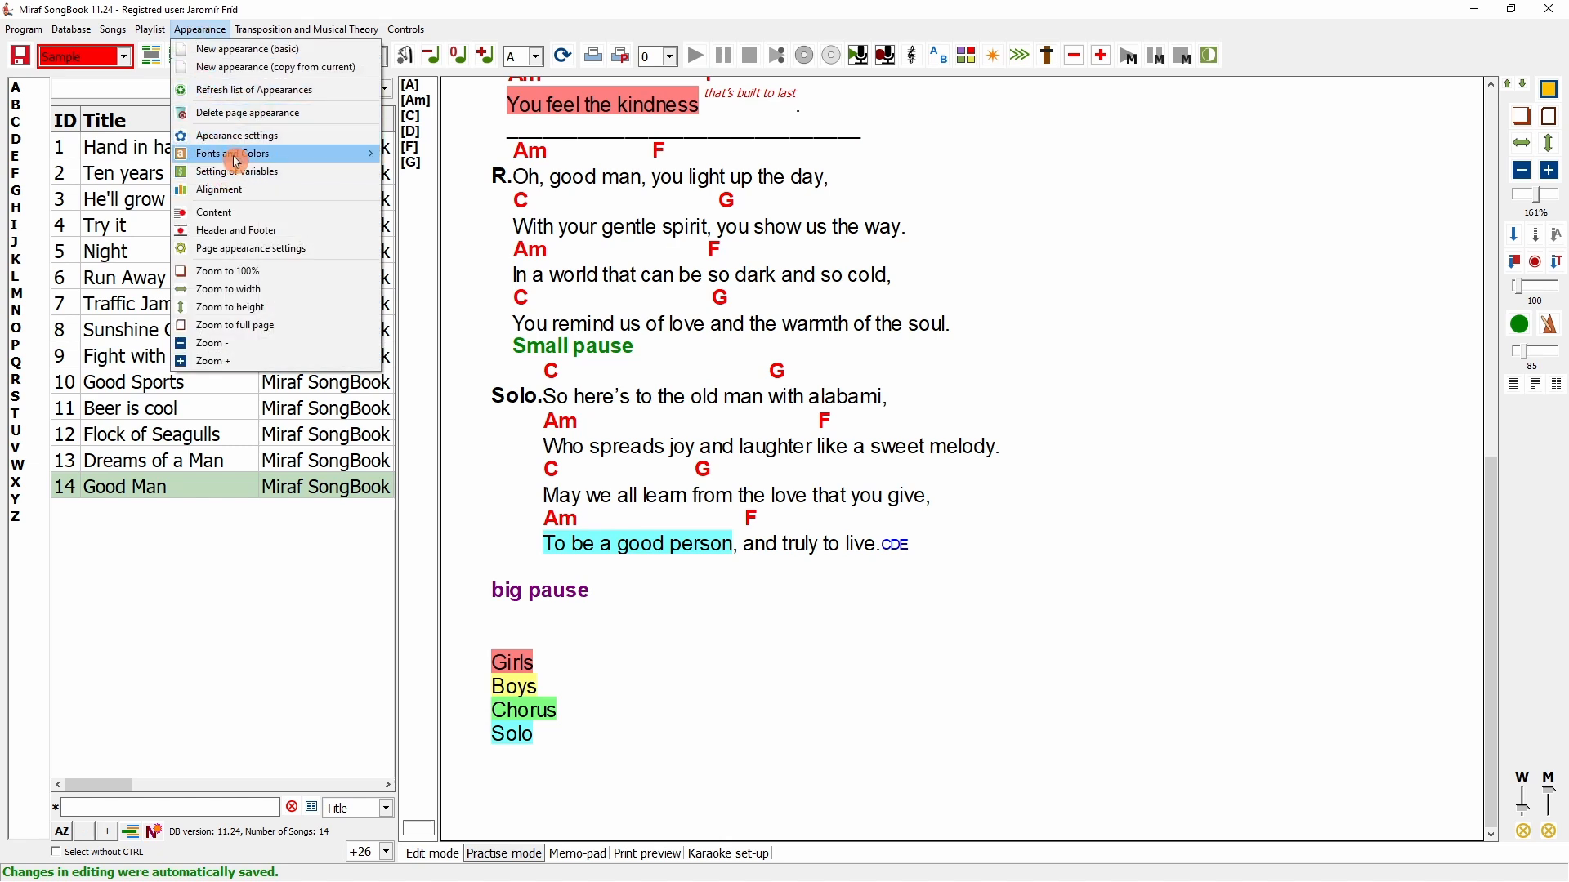
mouse_move(206, 154)
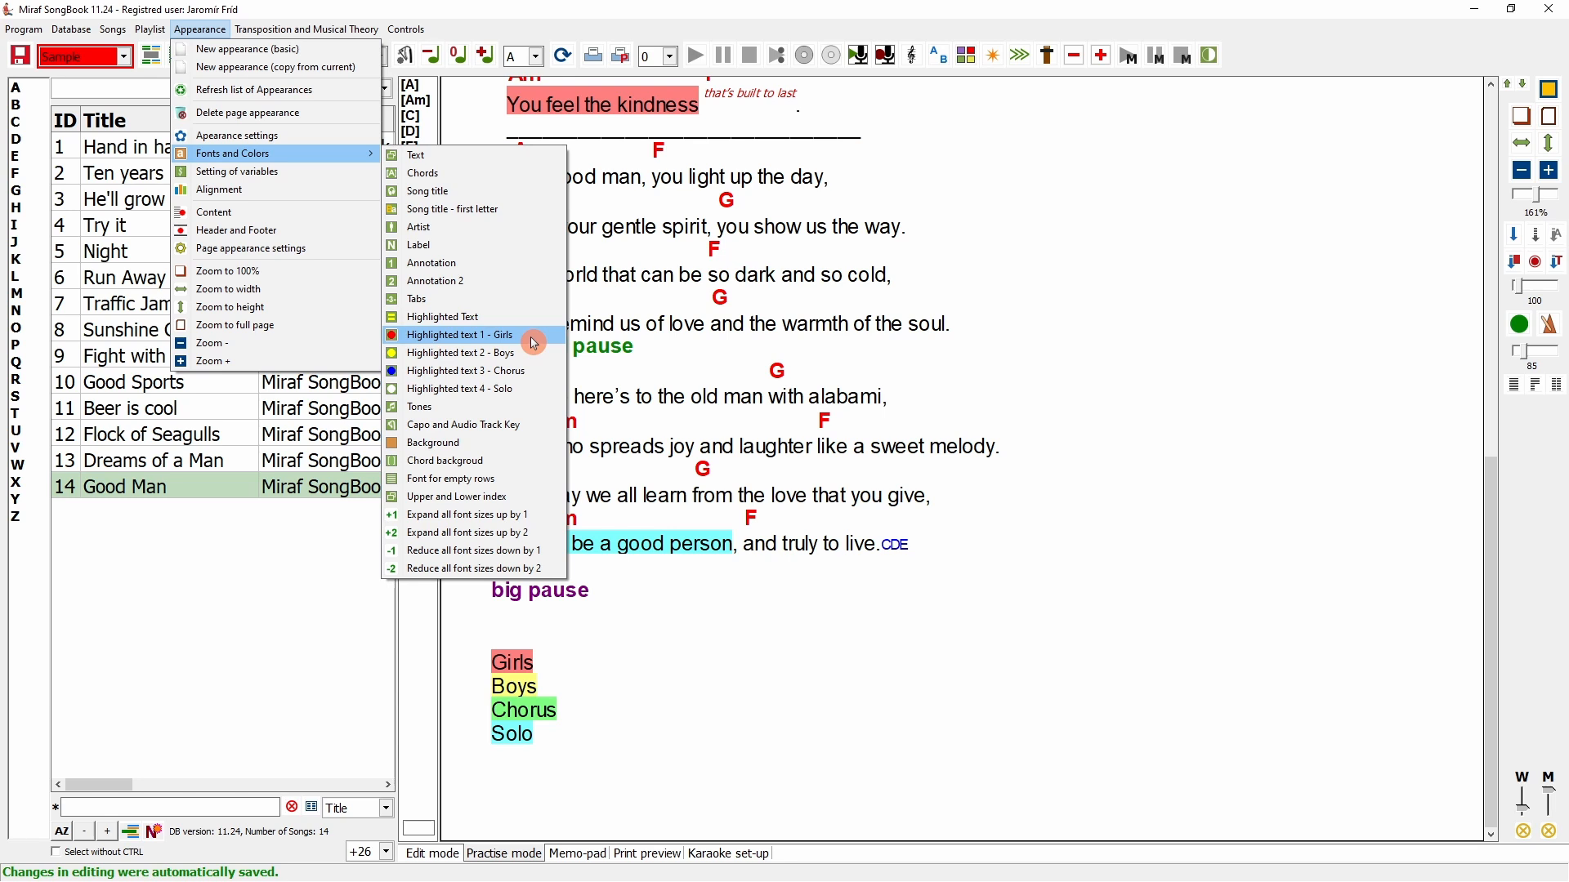
left_click(514, 378)
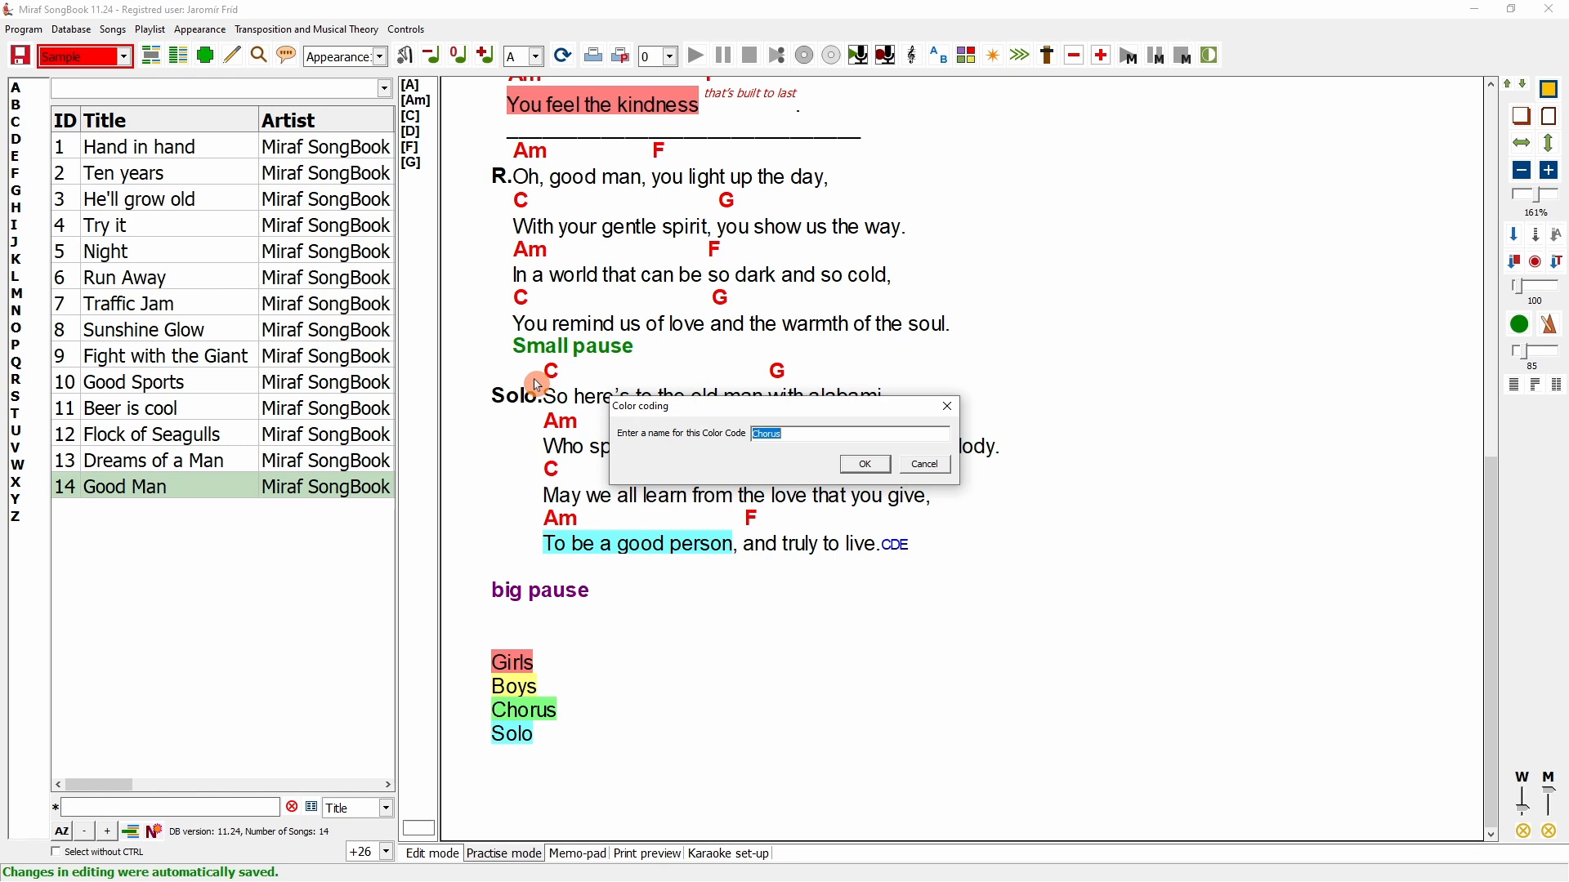
type("Boys 2")
left_click(865, 464)
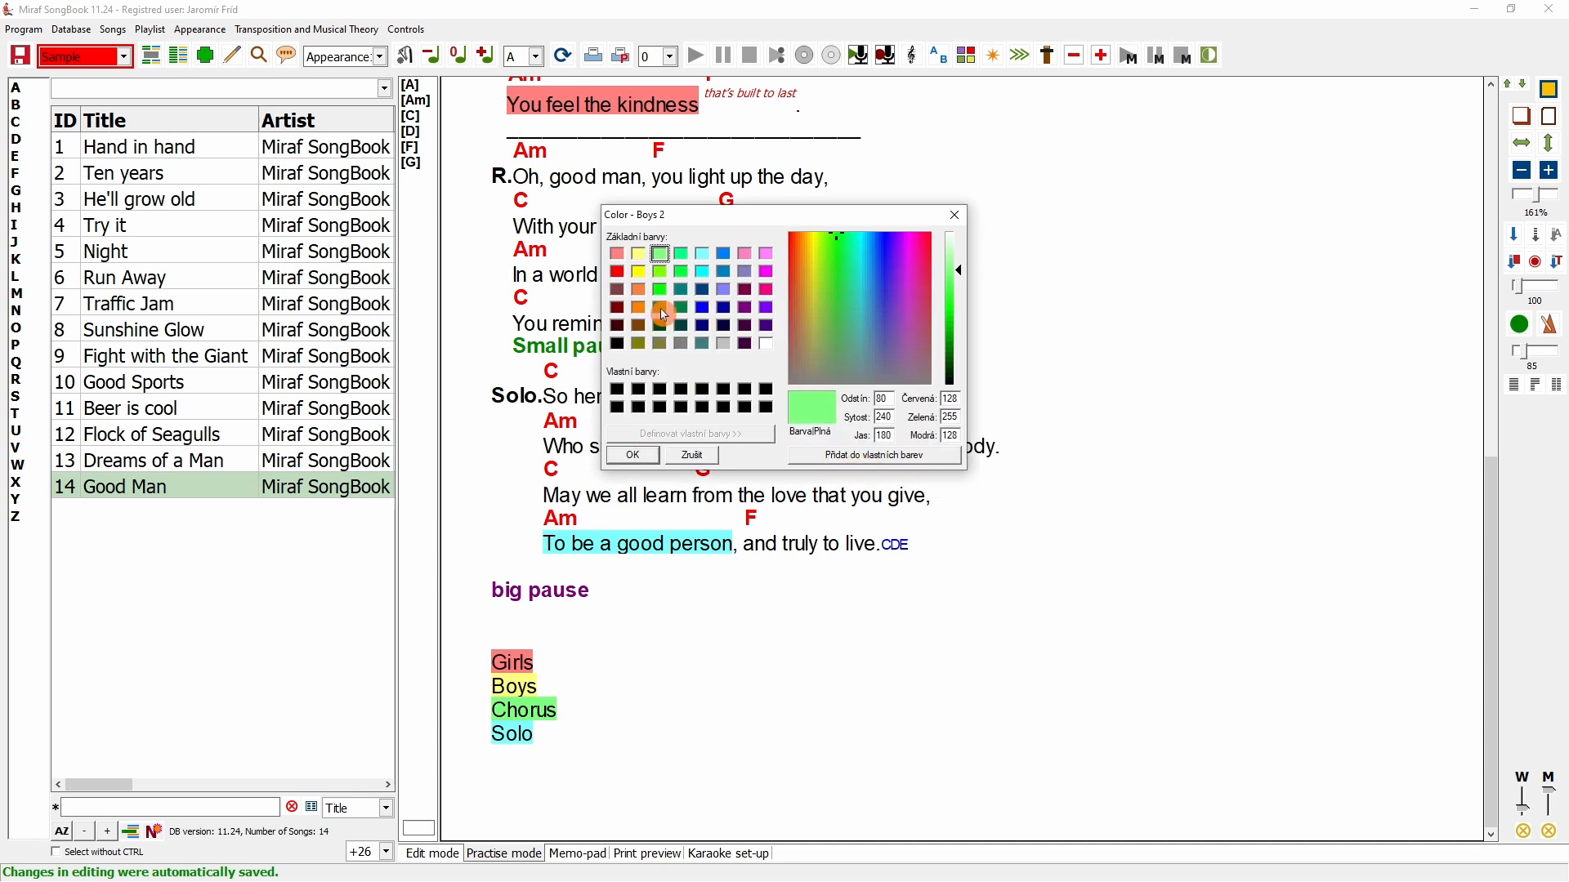
left_click(745, 290)
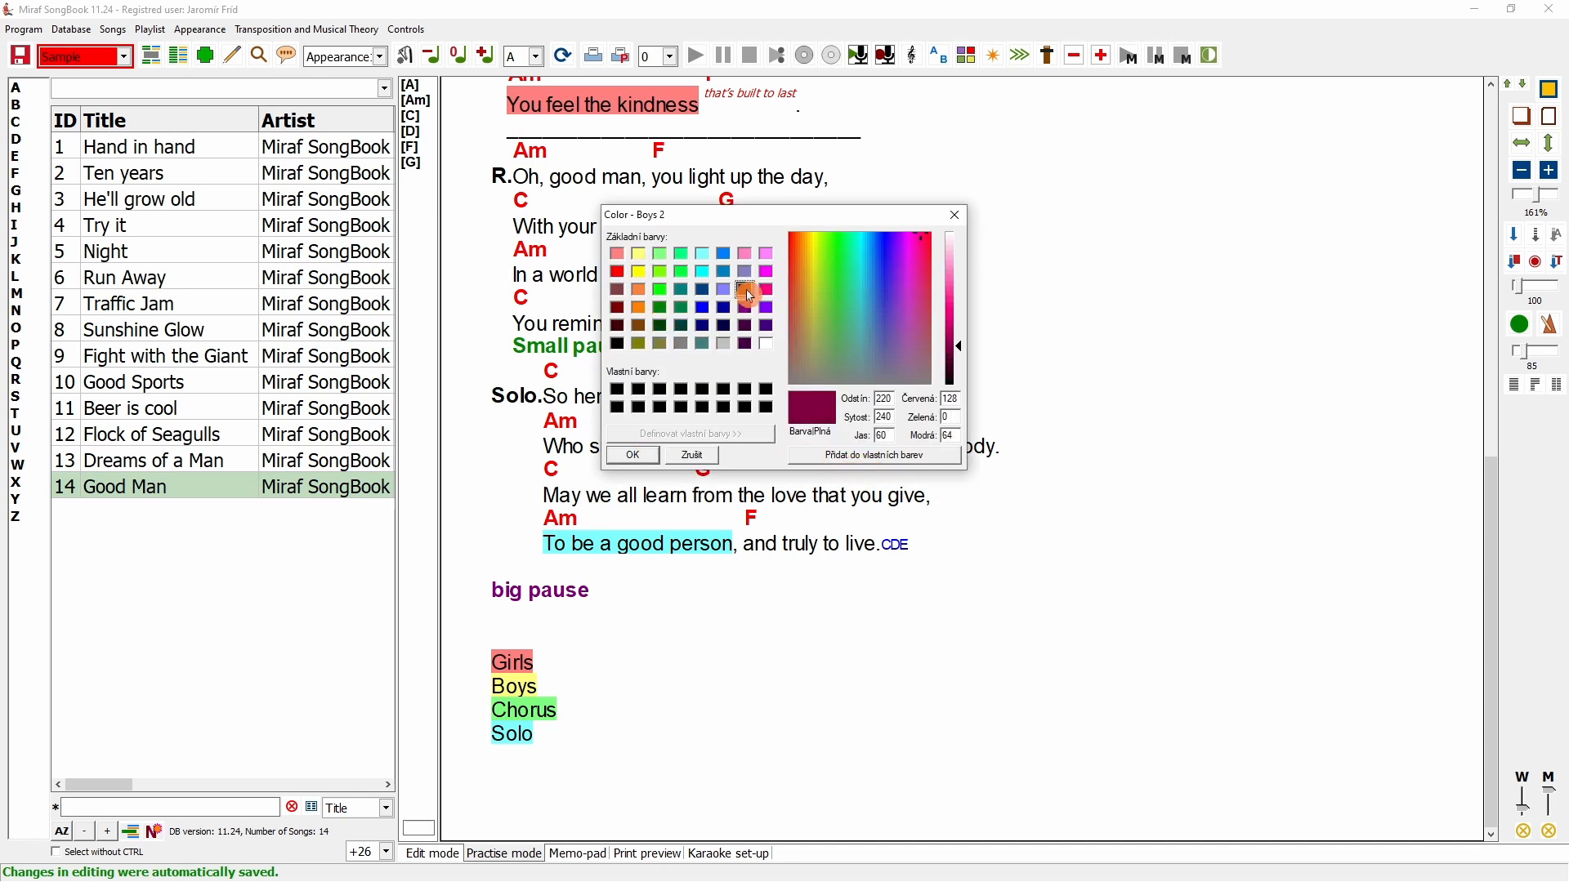
left_click(626, 455)
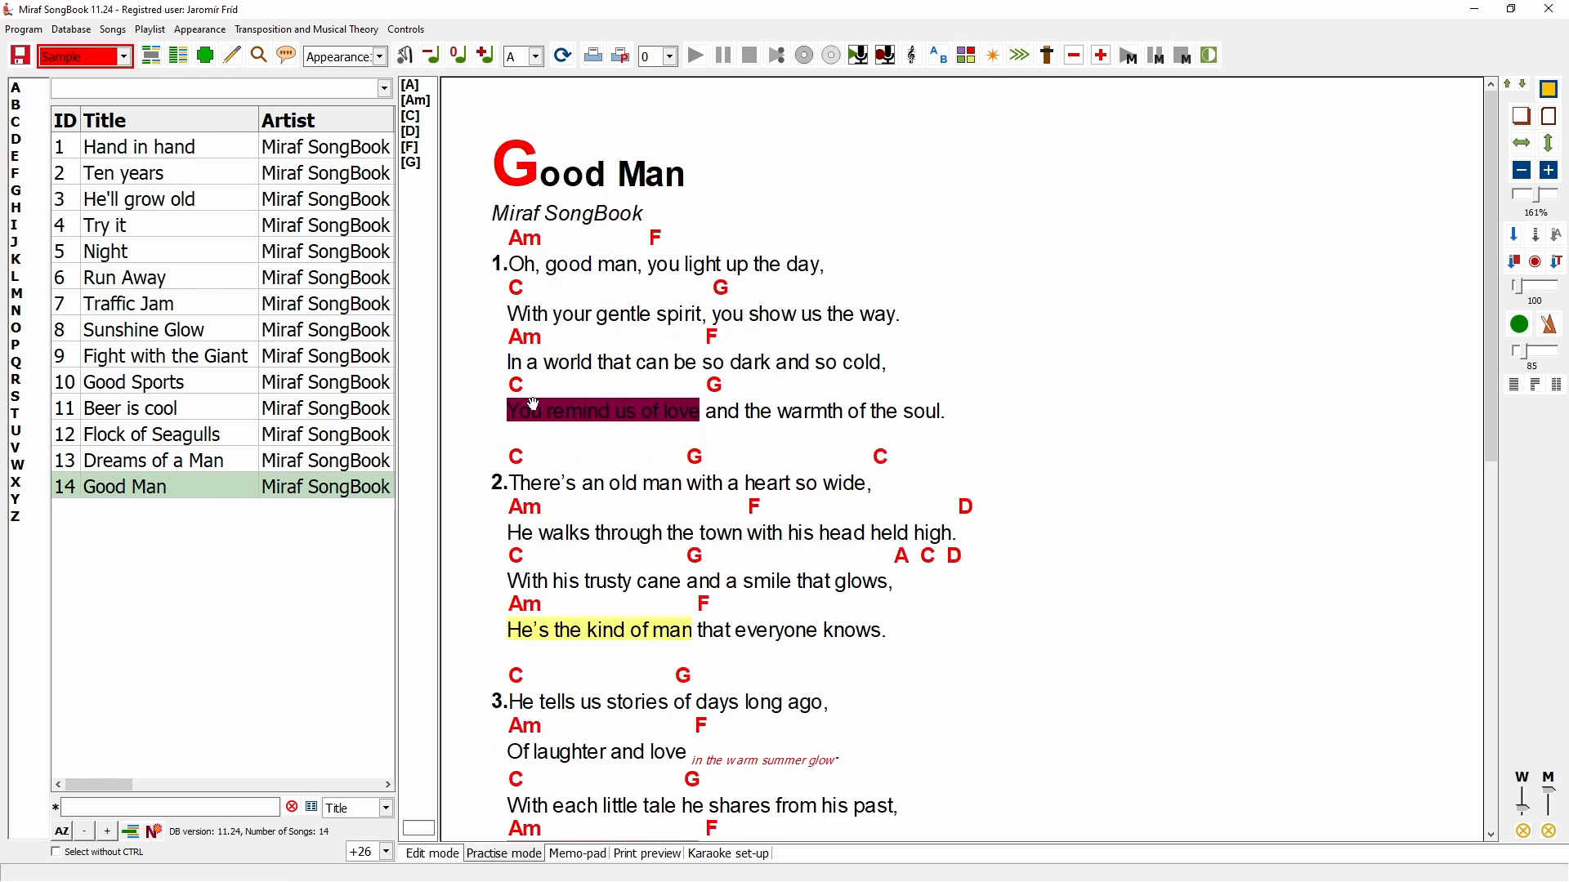
scroll(698, 434, "down", 10)
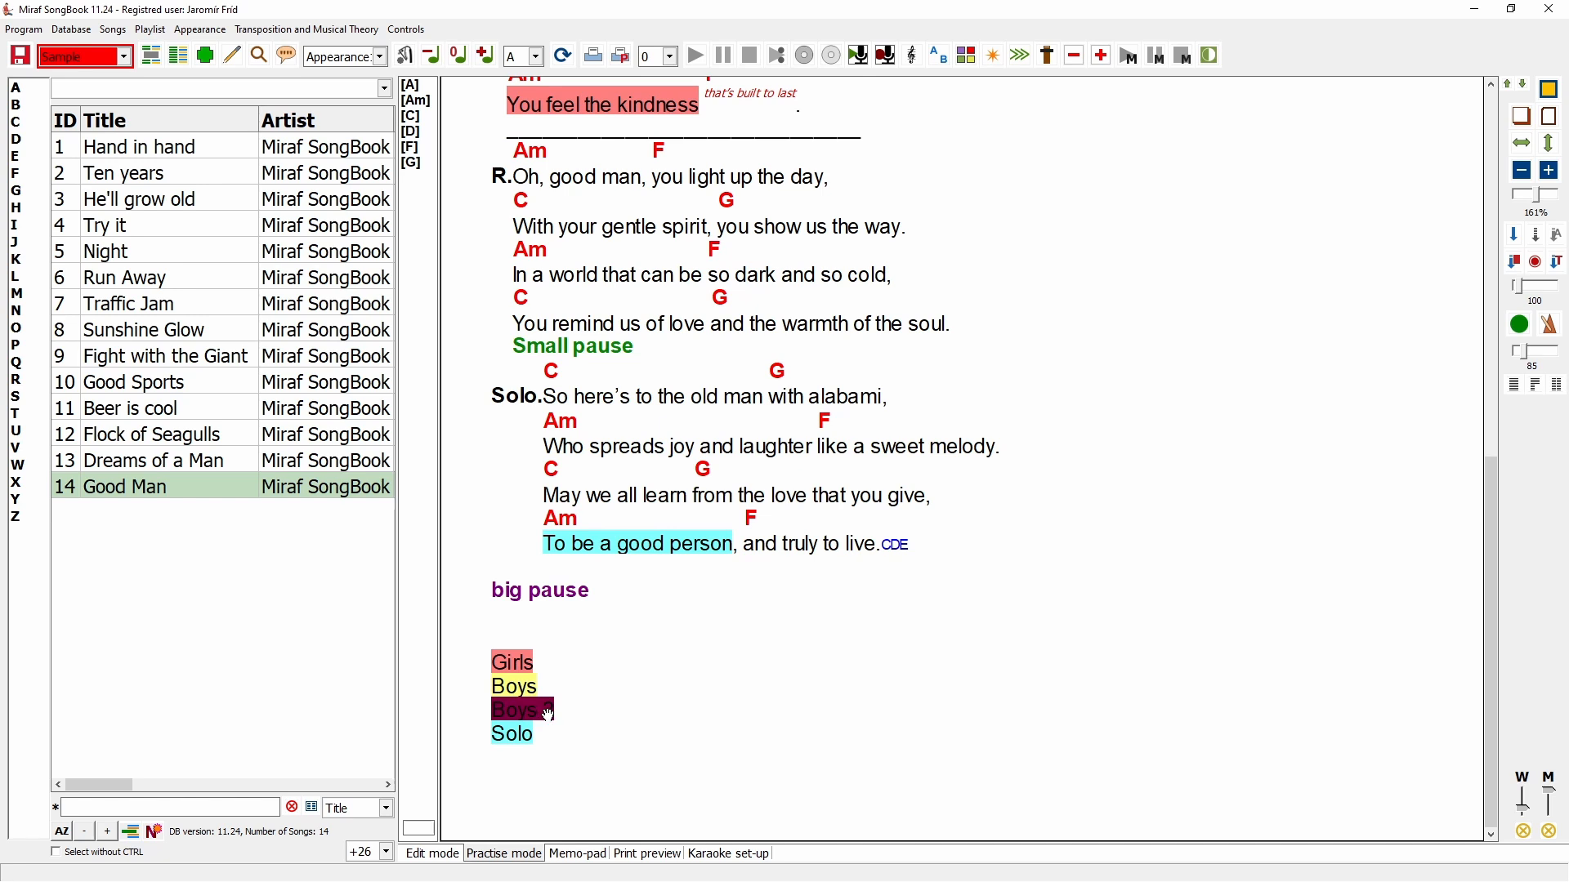
- Return to editing and permanently transpose the song's chords and tones down by four semitones
left_click(432, 854)
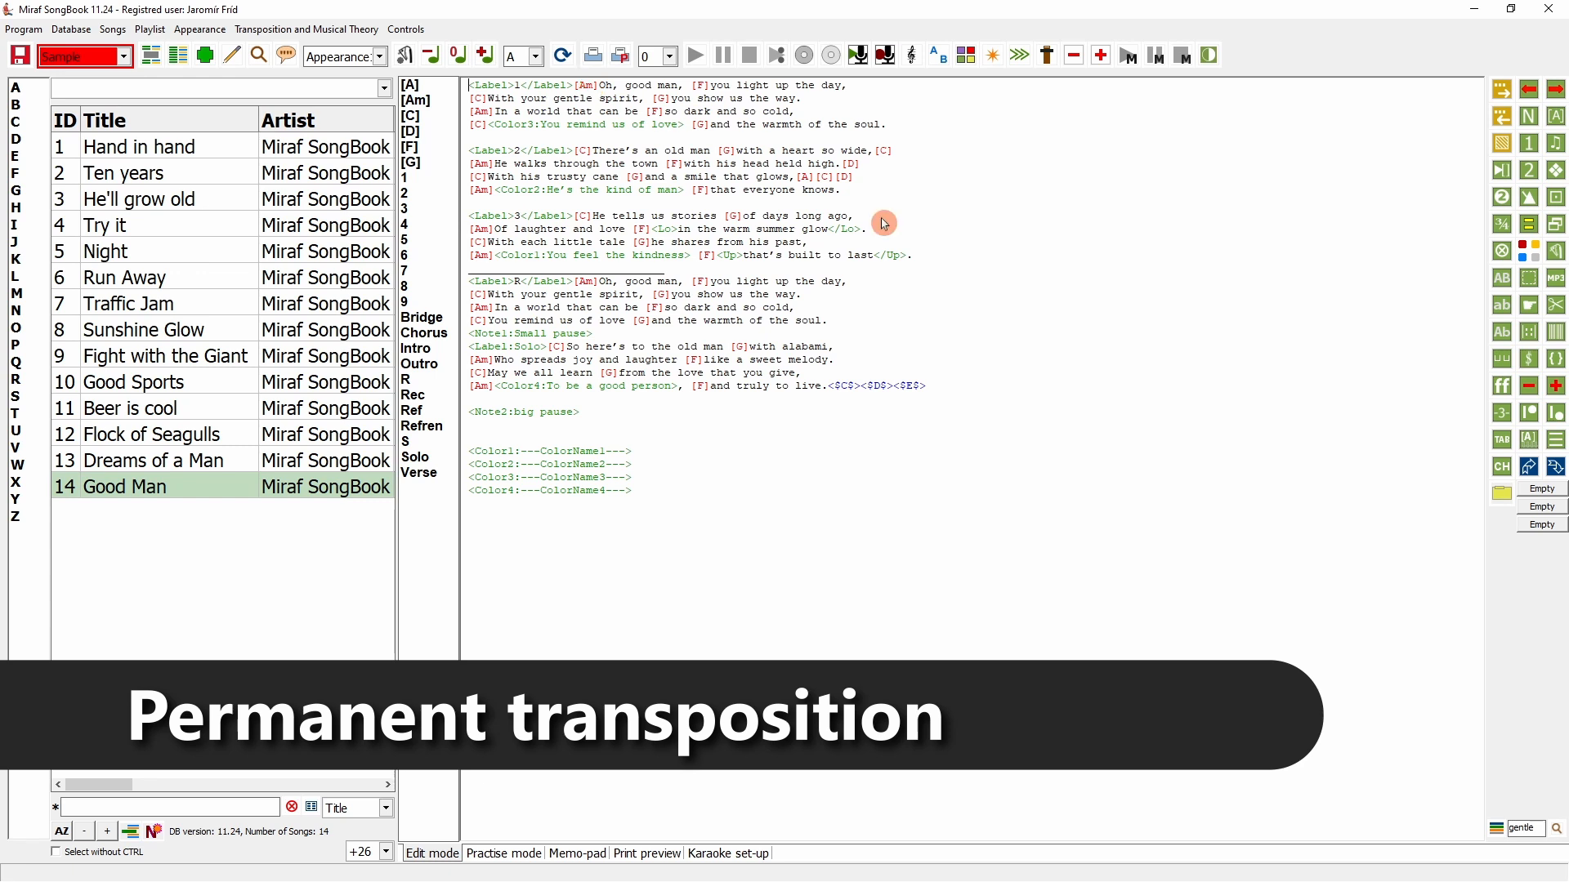
left_click(1531, 387)
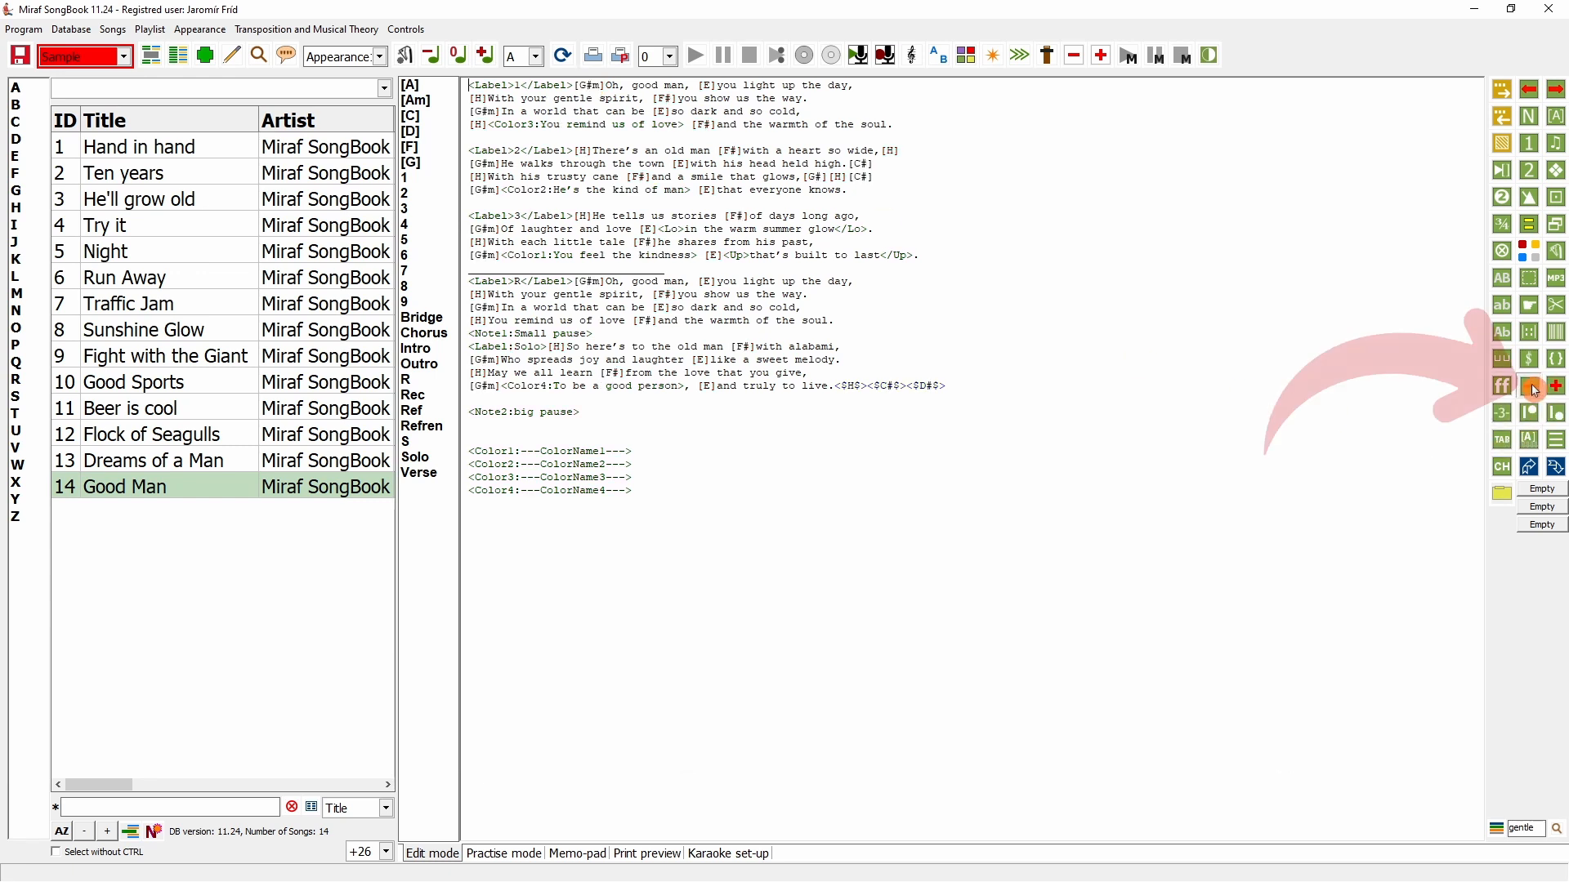
left_click(1531, 387)
left_click(1532, 388)
left_click(1533, 389)
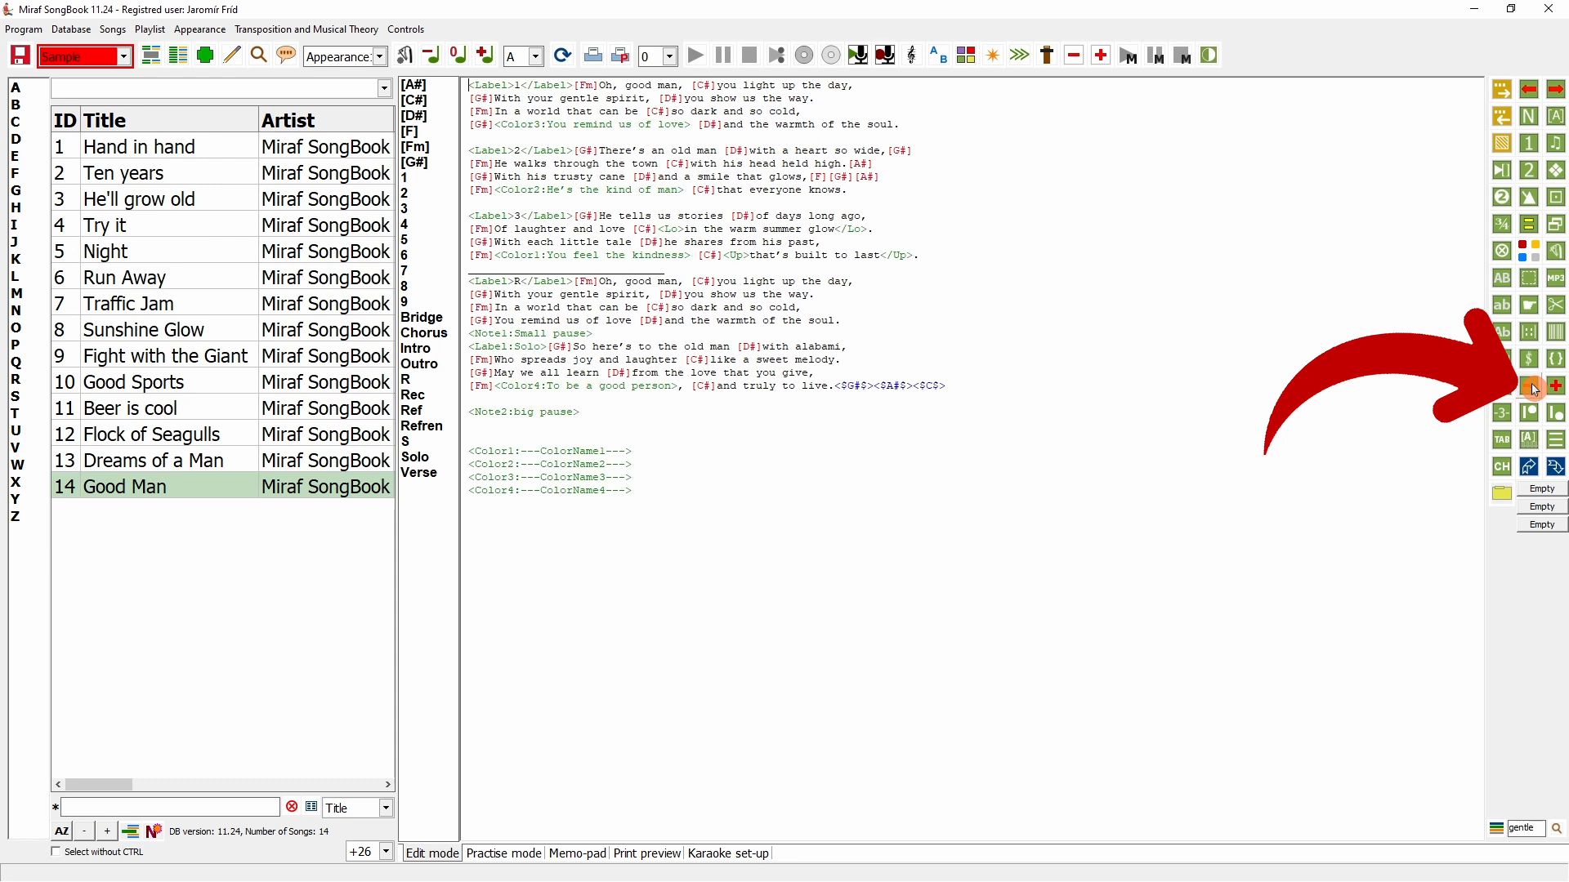
- Permanently transpose the song two semitones down and one semitone back up, and check it in practise mode
left_click(1533, 389)
left_click(1533, 389)
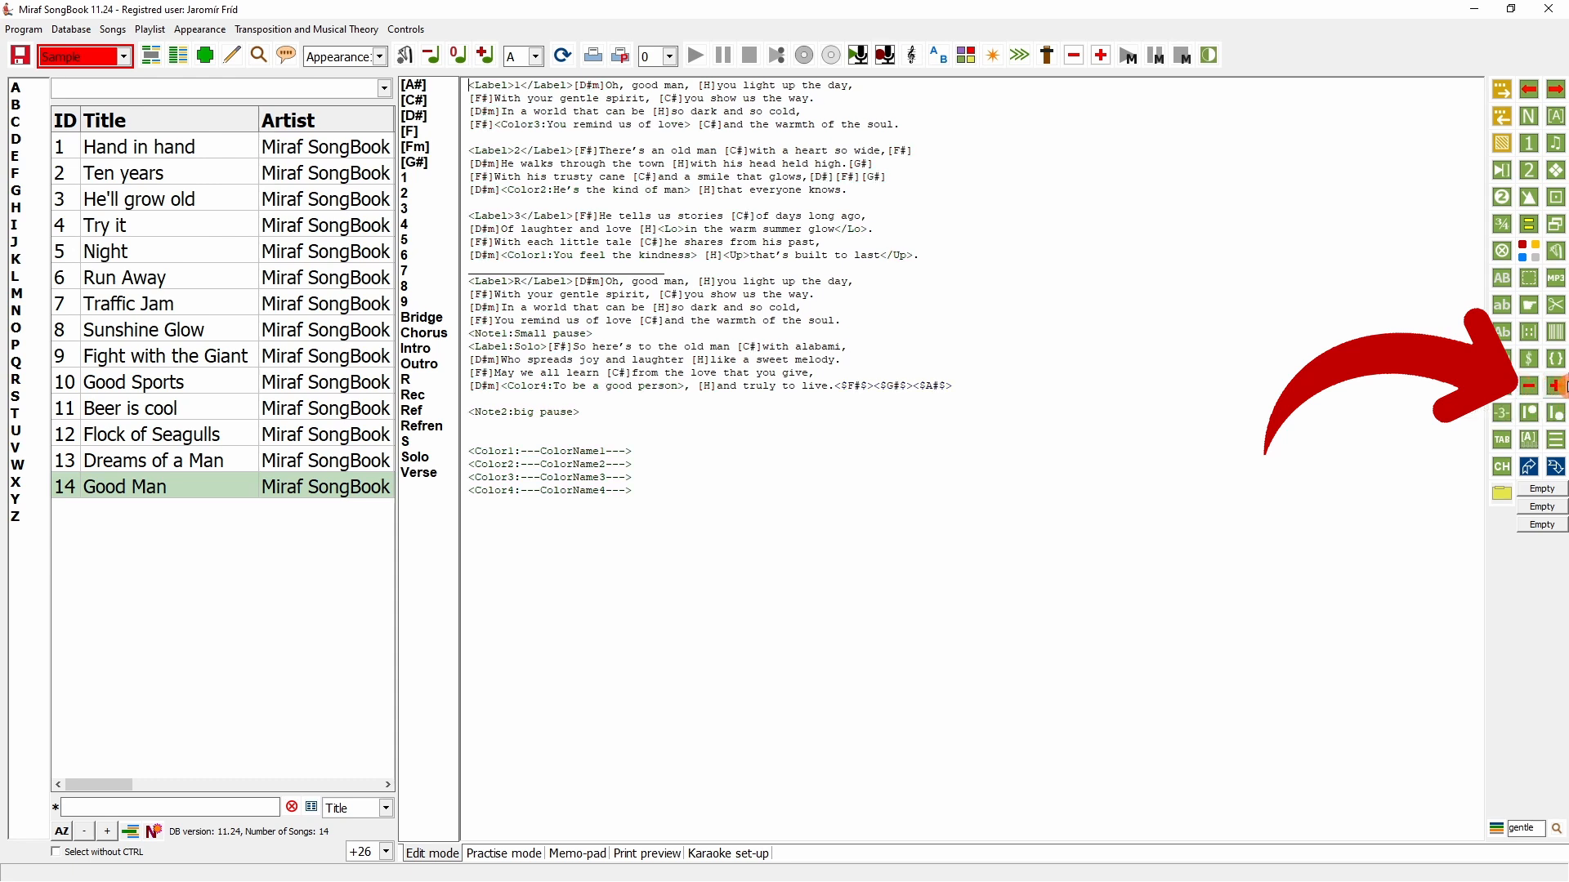
left_click(1559, 387)
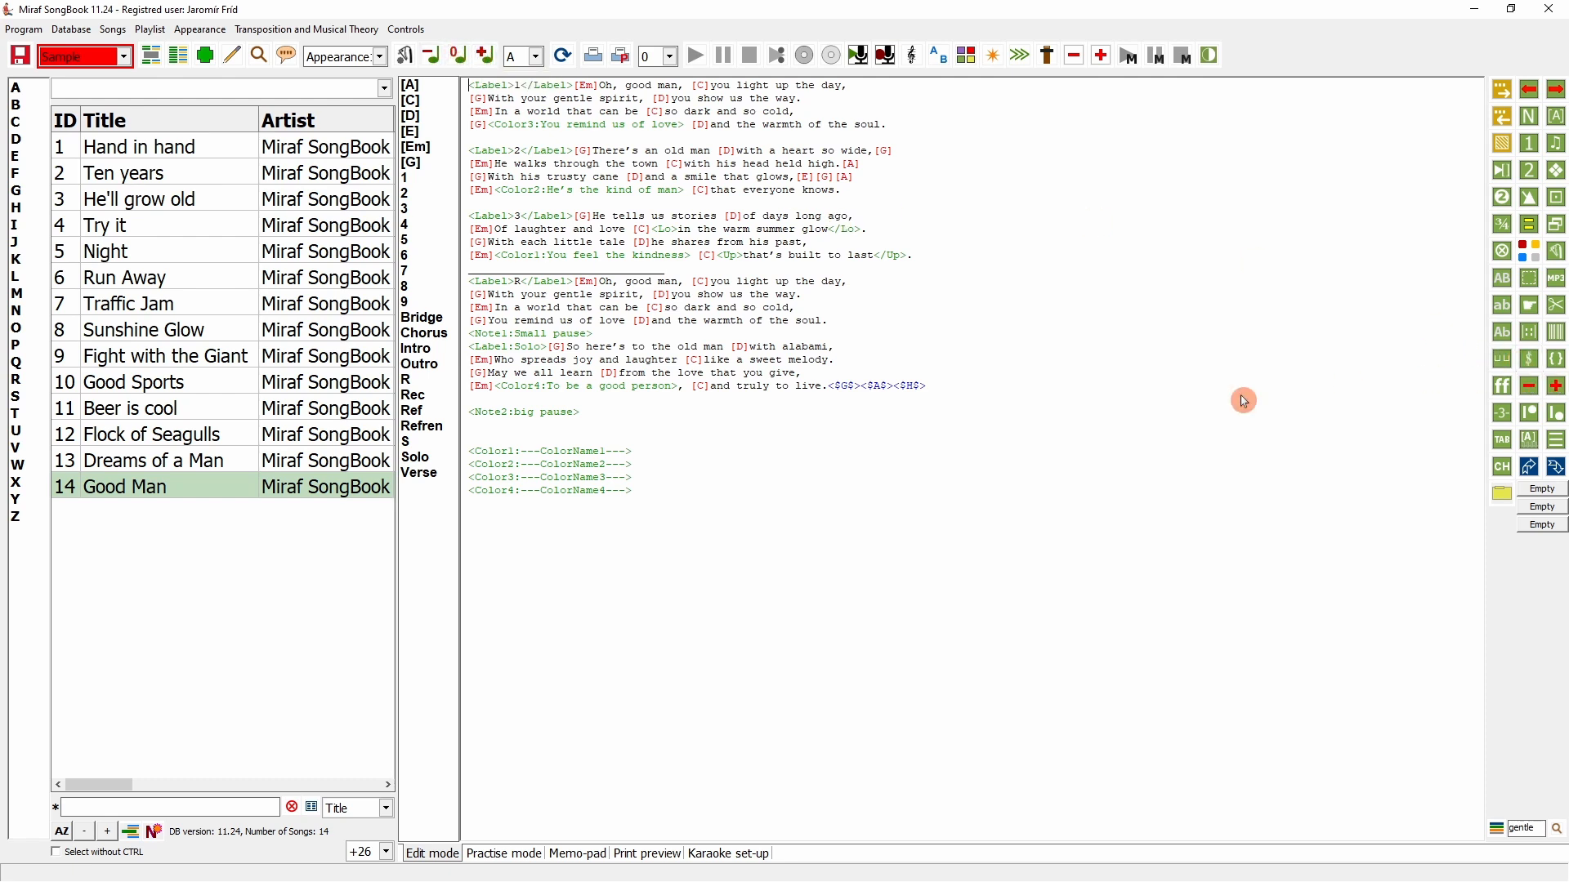
left_click(563, 57)
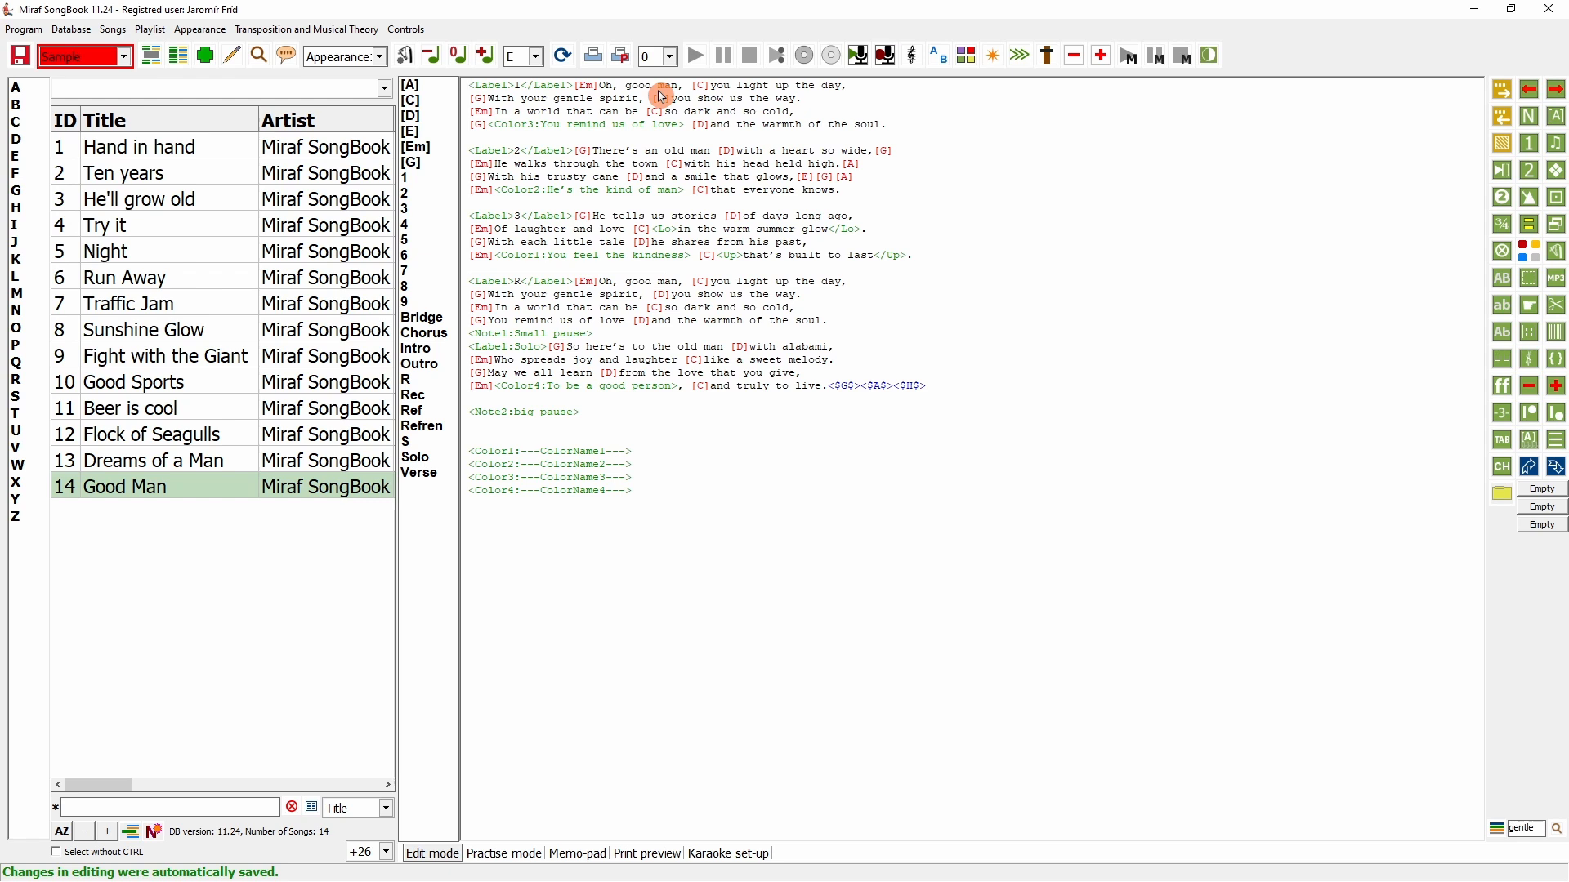
- Insert the hidden note "Play in D" above the first verse and check the song in practise mode
key("Return")
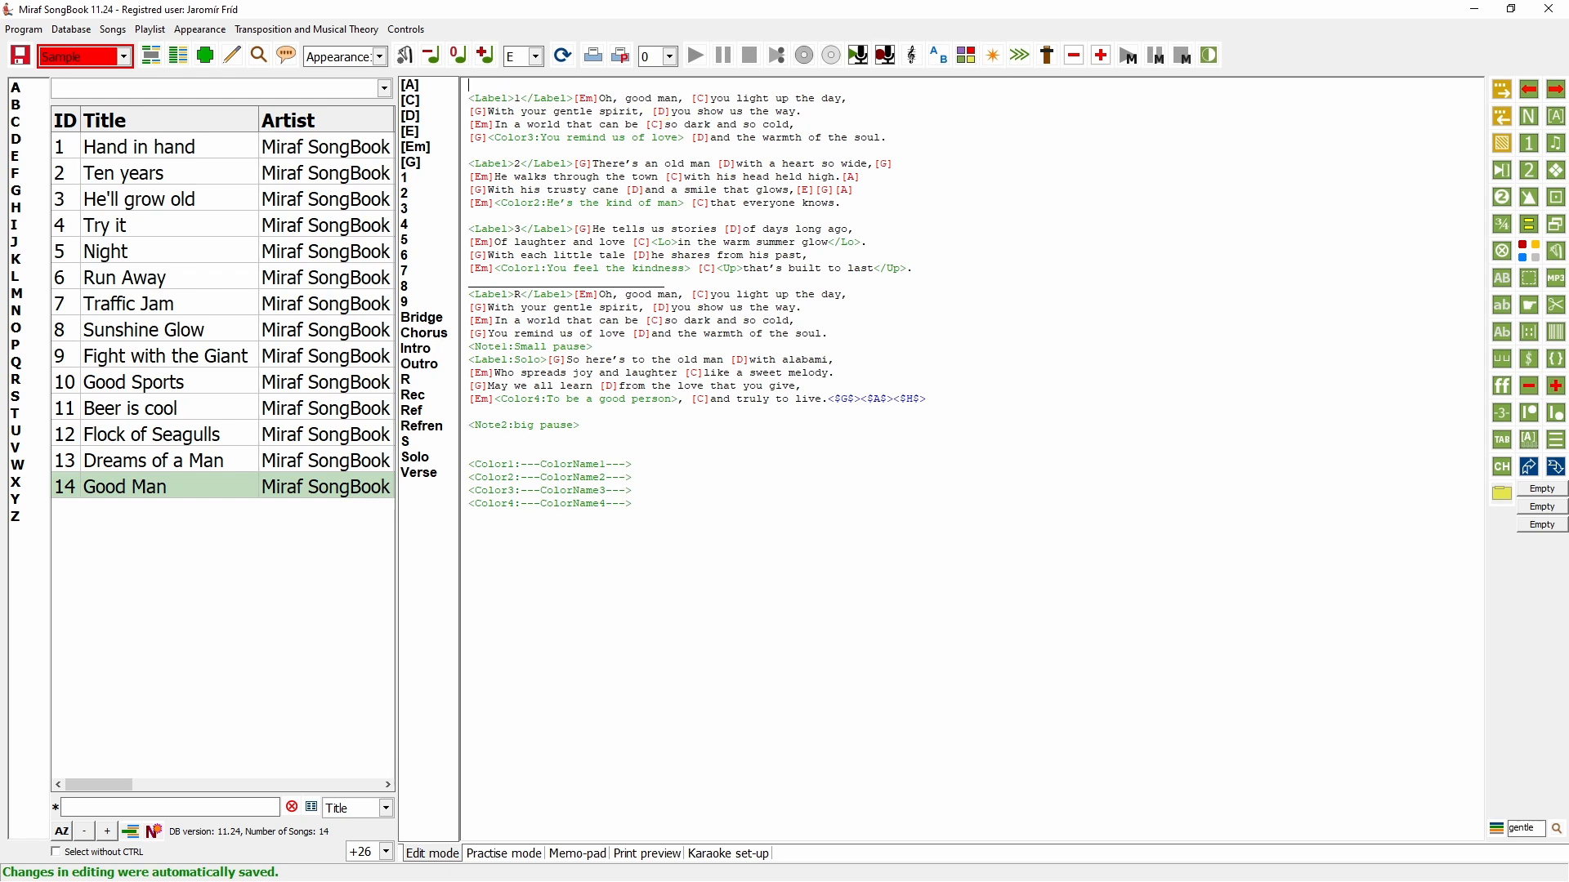
key("Return")
key("Return")
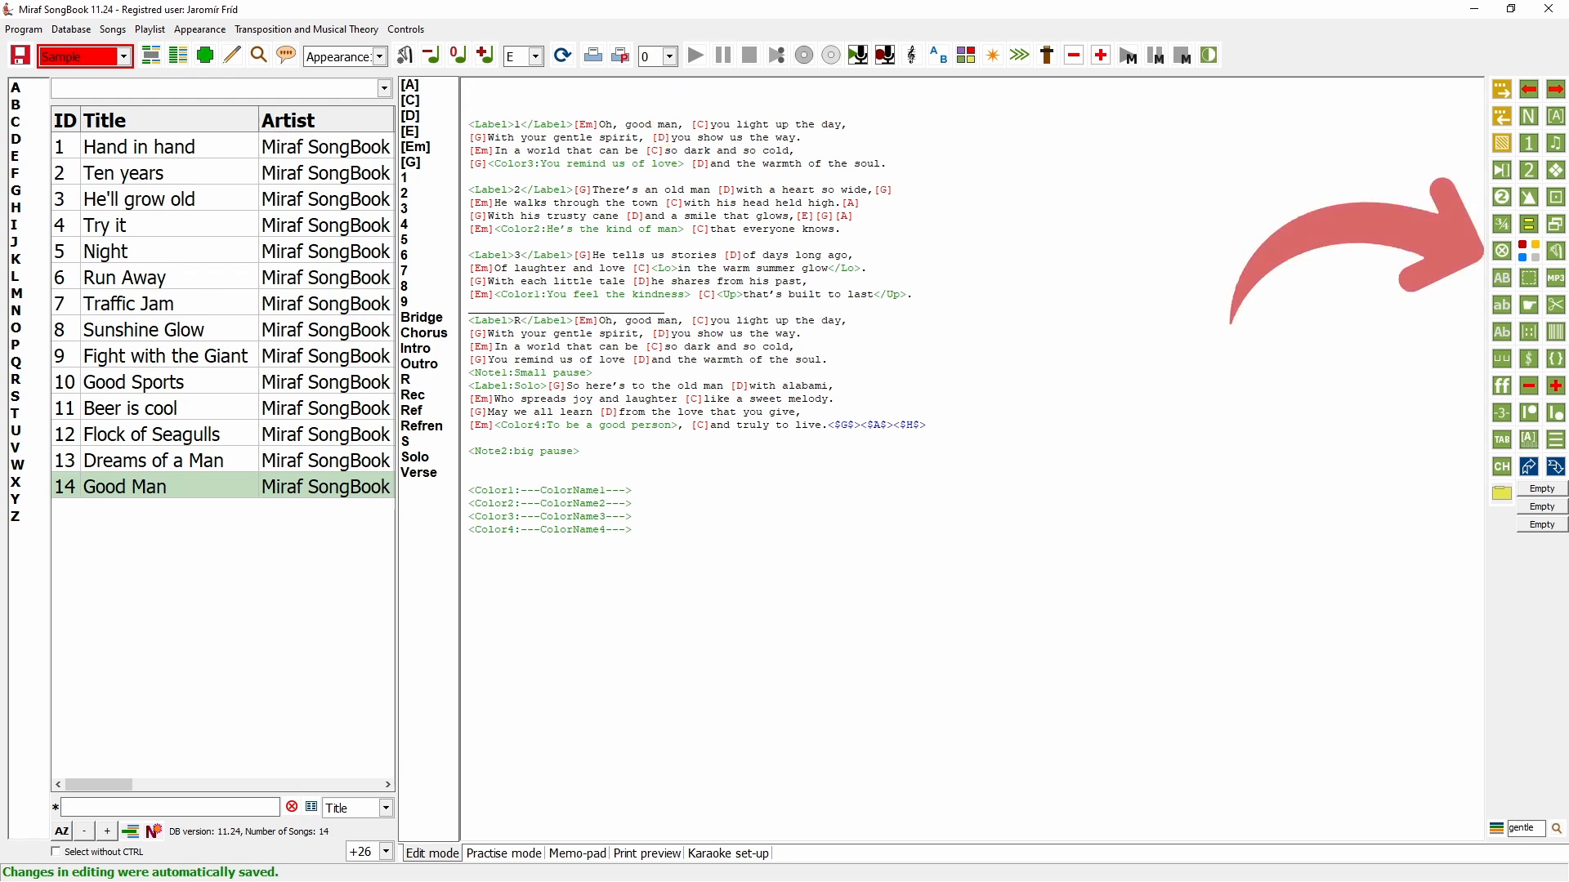
left_click(1505, 254)
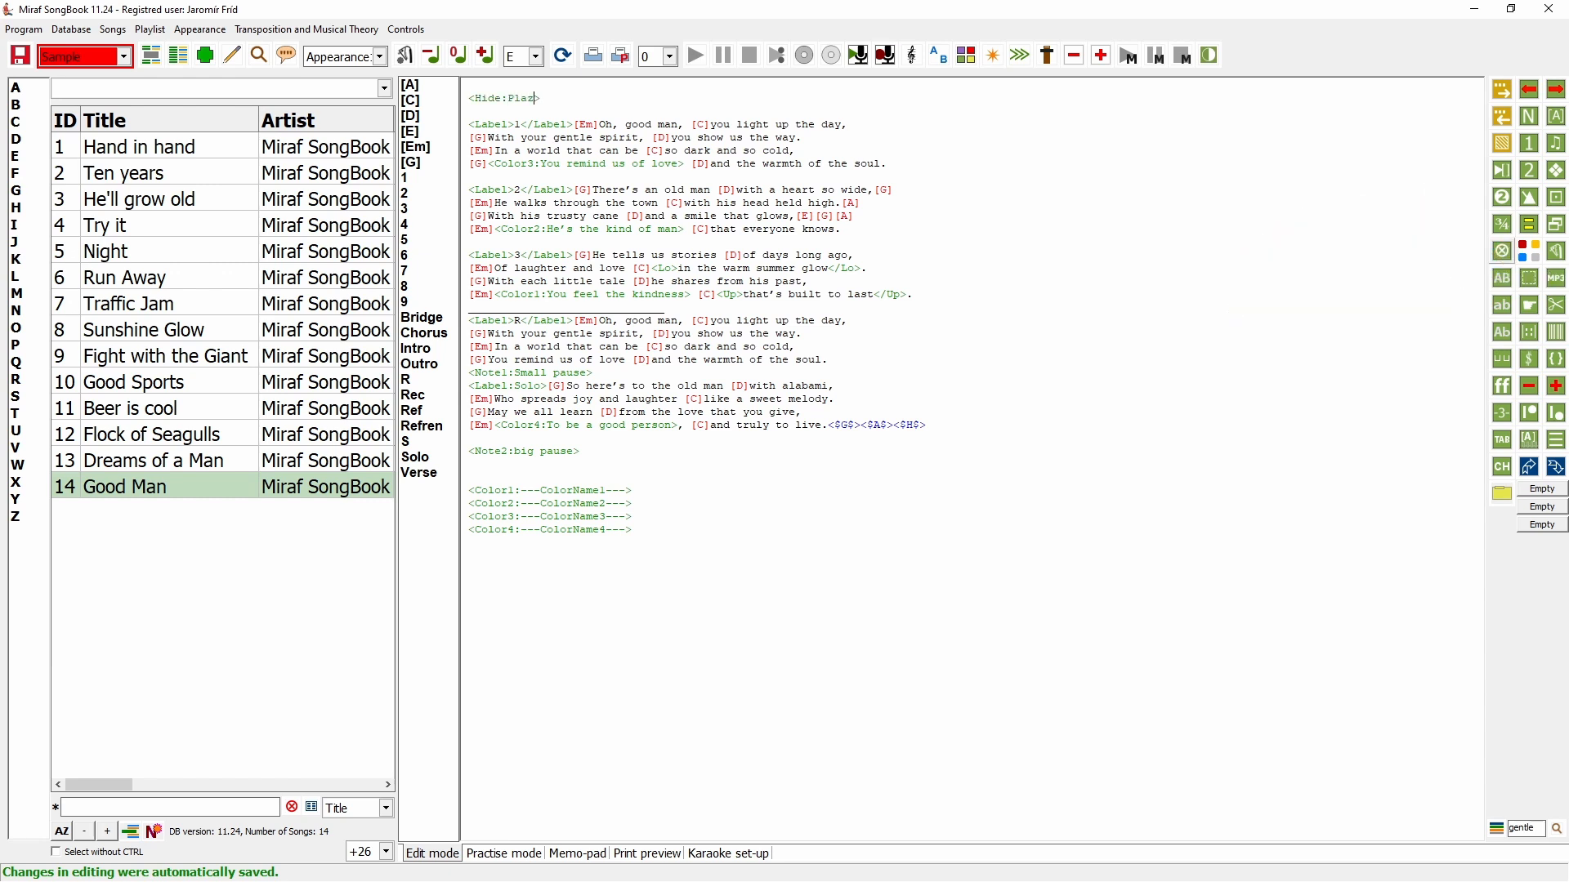
type("Play i D")
type("n")
left_click(567, 58)
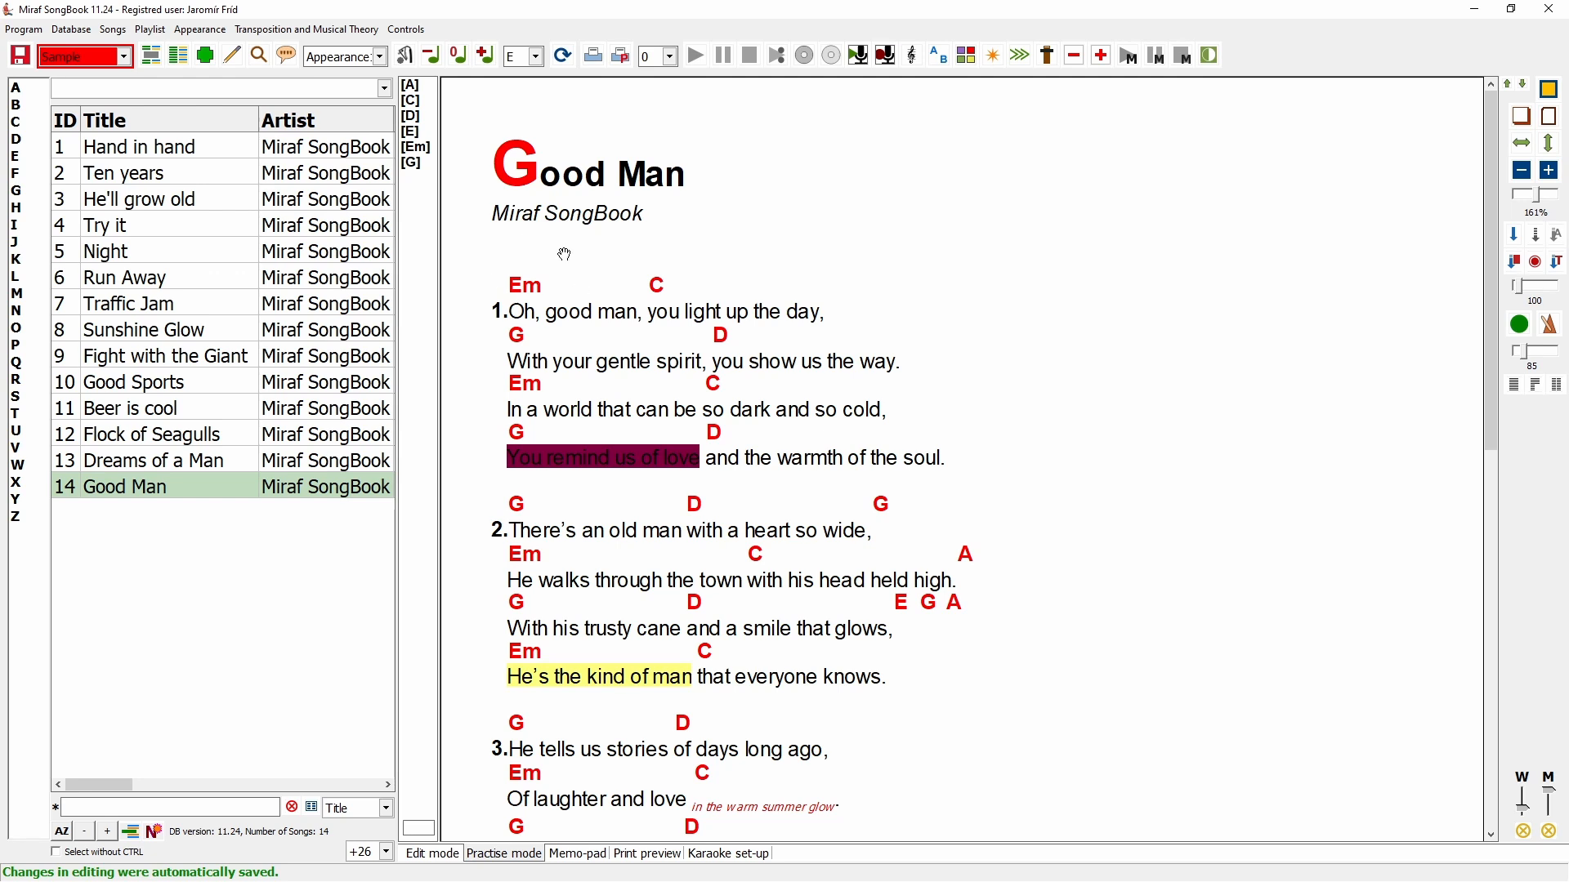
- Return to editing and delete the hidden "Play in D" note above the first verse
left_click(421, 854)
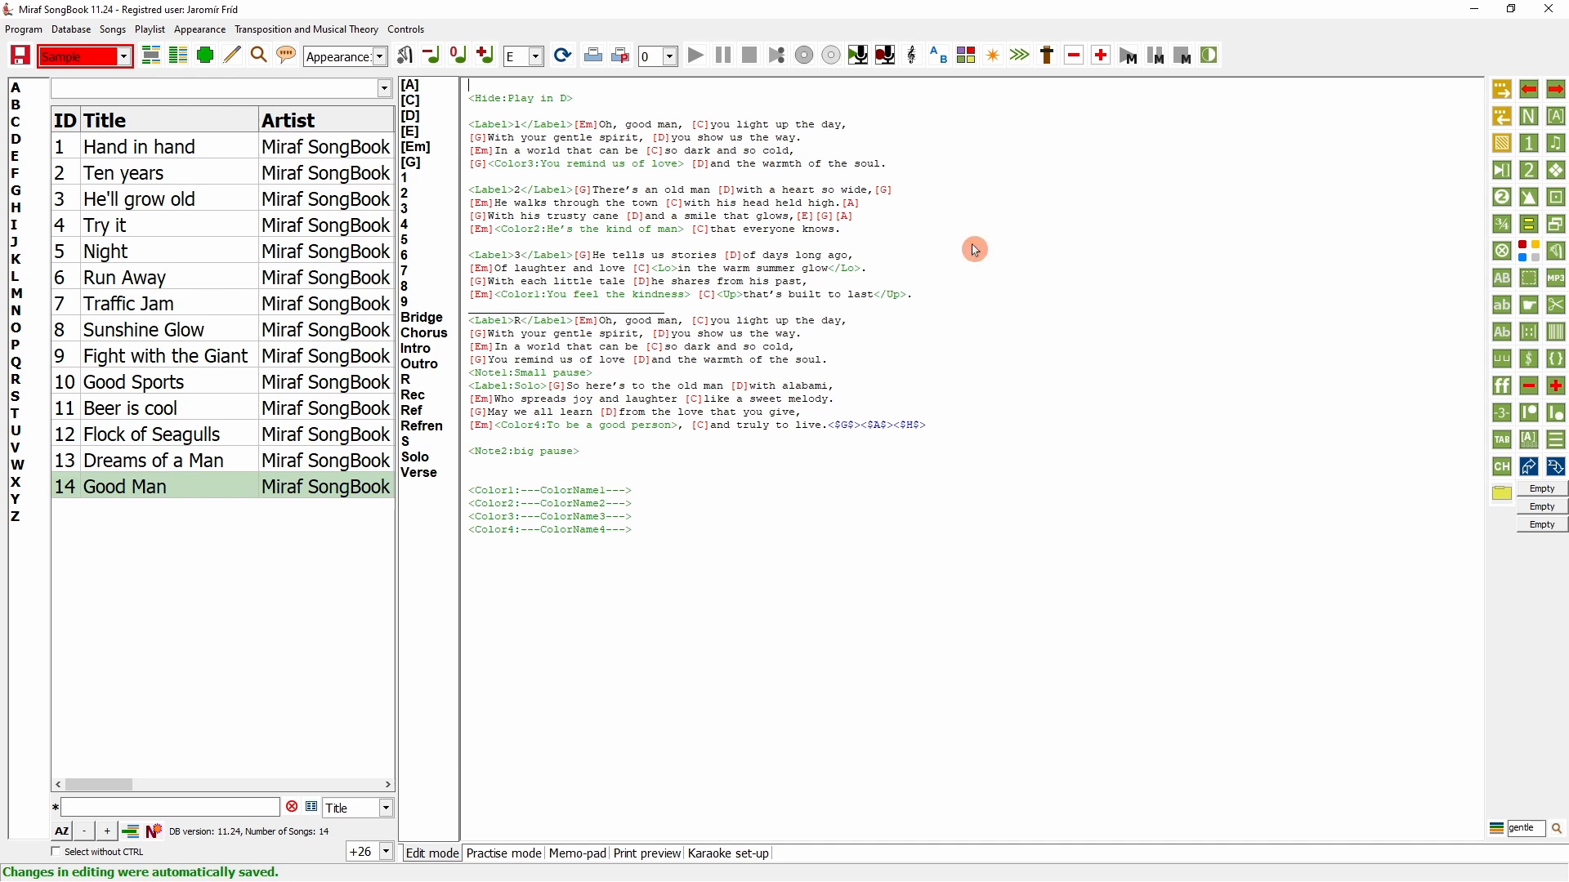
left_click_drag(584, 96, 438, 103)
key("Delete")
key("Delete")
key("Delete")
- Delete the horizontal line between verse 3 and the refrain
key("Down")
key("Down")
key("Down")
key("Down")
key("Down")
key("Down")
key("shift+End")
key("Delete")
- Delete the "Small pause" and "big pause" annotations and the four colour legend lines below the Solo verse
key("Down")
key("Down")
key("Down")
key("Down")
key("Down")
key("Down")
key("Down")
key("Down")
key("Down")
key("Down")
key("Down")
key("shift+Down")
key("shift+Down")
key("shift+Down")
key("shift+Down")
key("shift+Down")
key("shift+Down")
key("shift+Down")
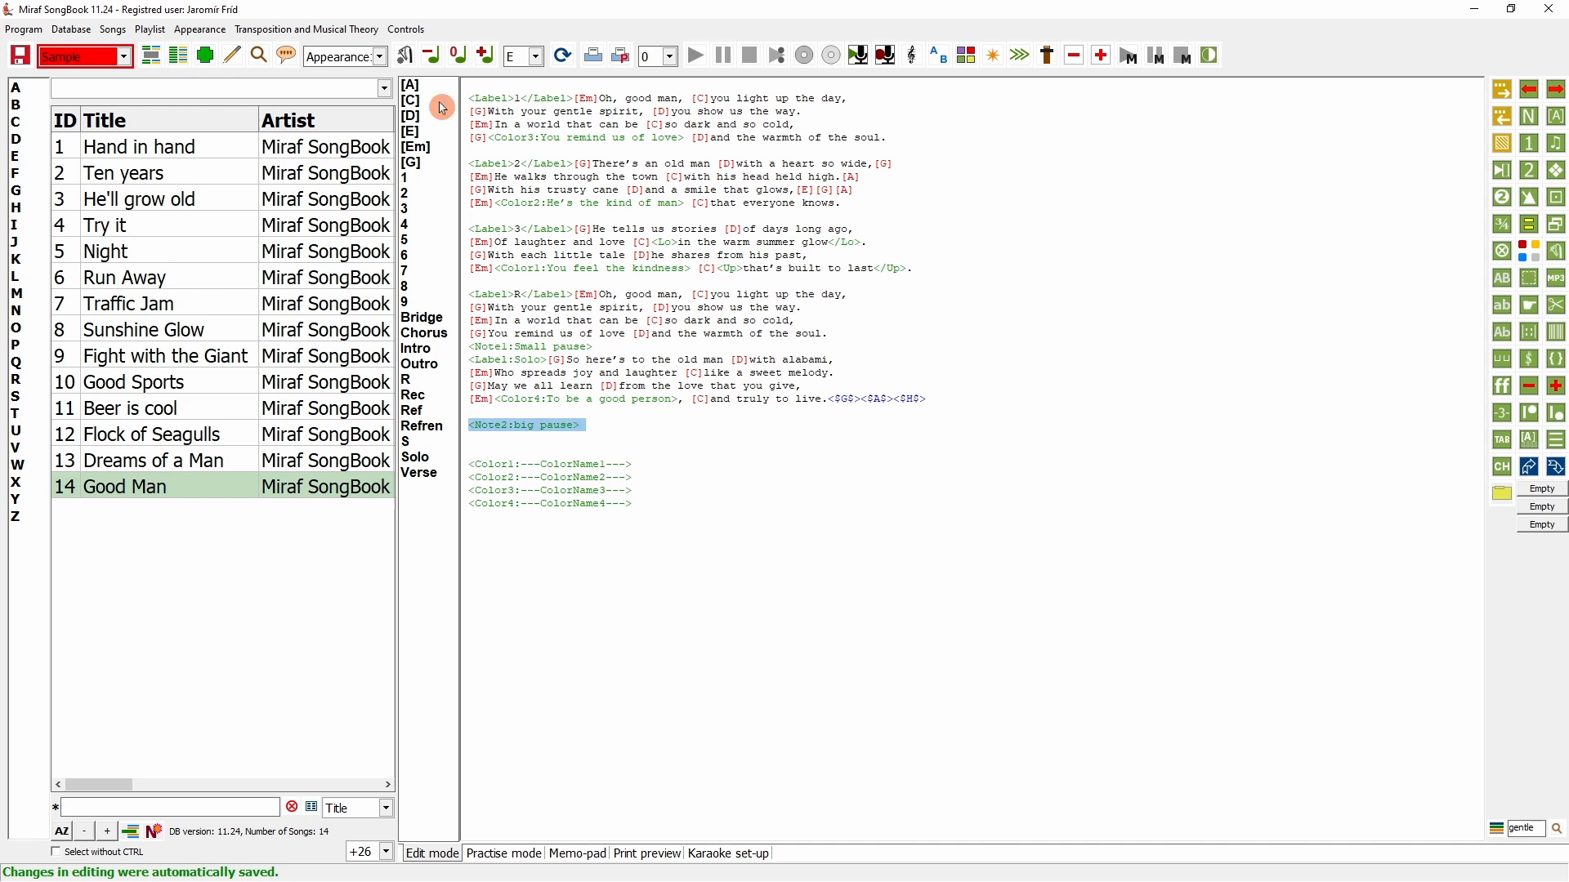
key("Delete")
key("shift+End")
key("Delete")
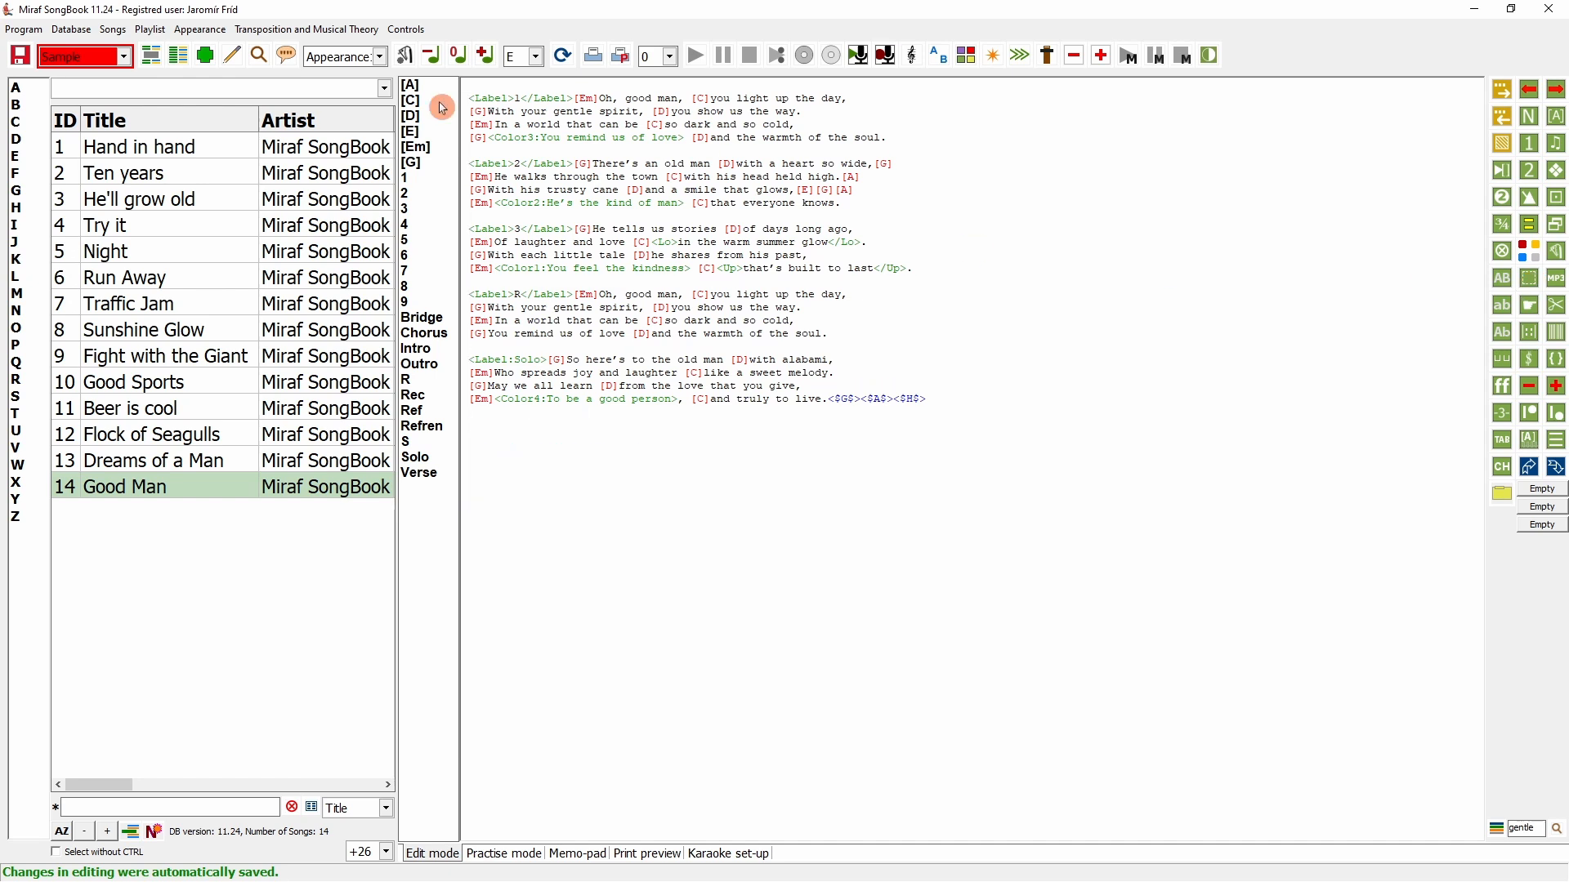
- Insert the picture Vzor.jpg on its own line between verse 3 and the refrain, and check it in practise mode
key("Return")
key("Return")
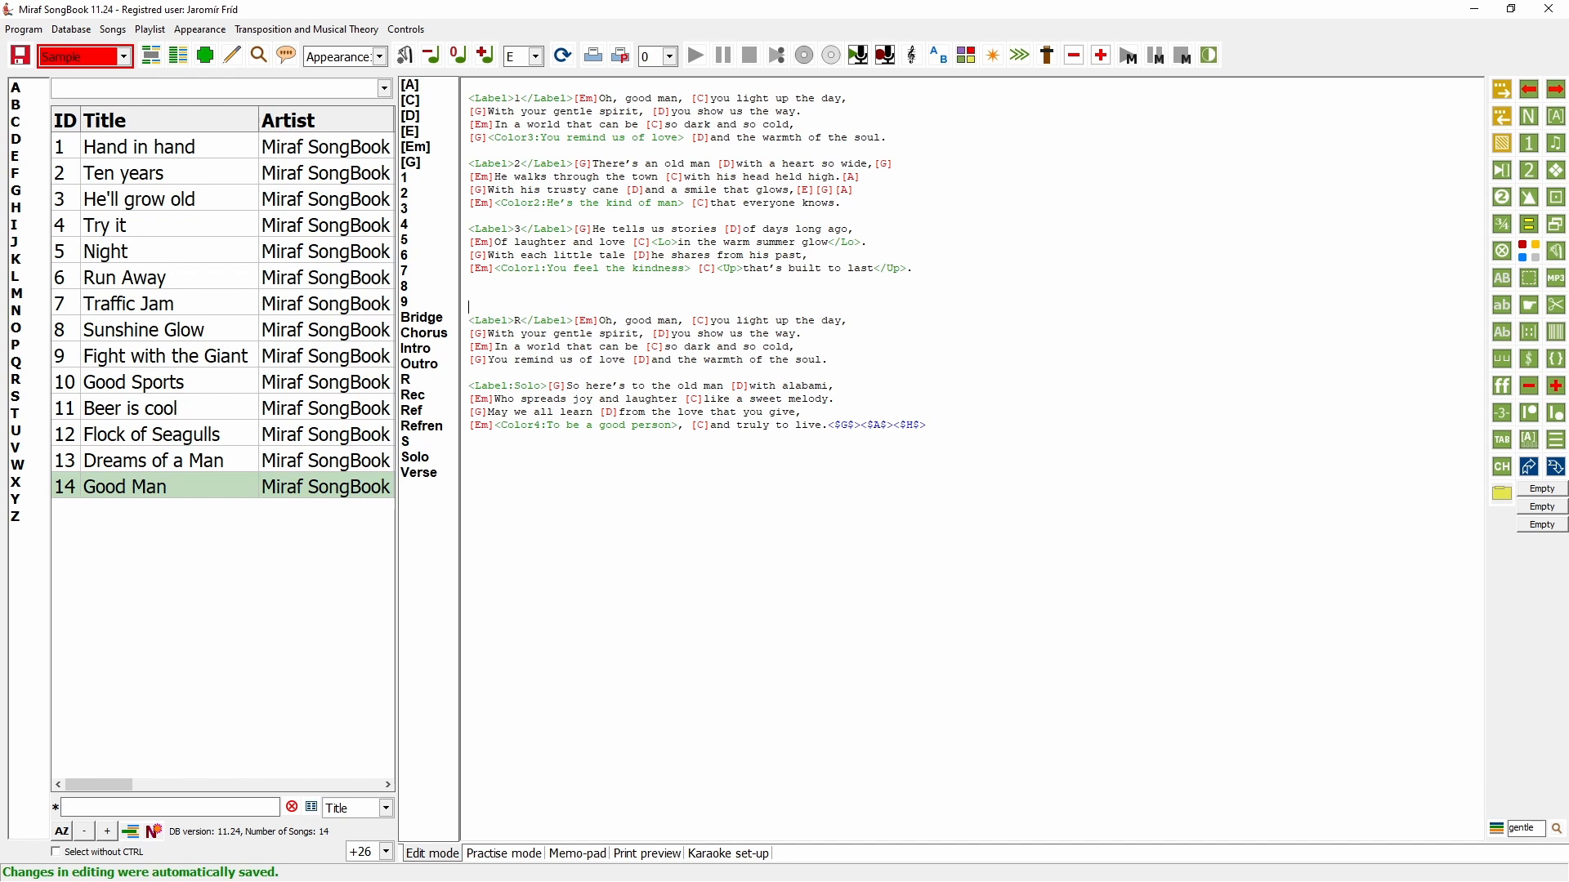
left_click(1534, 282)
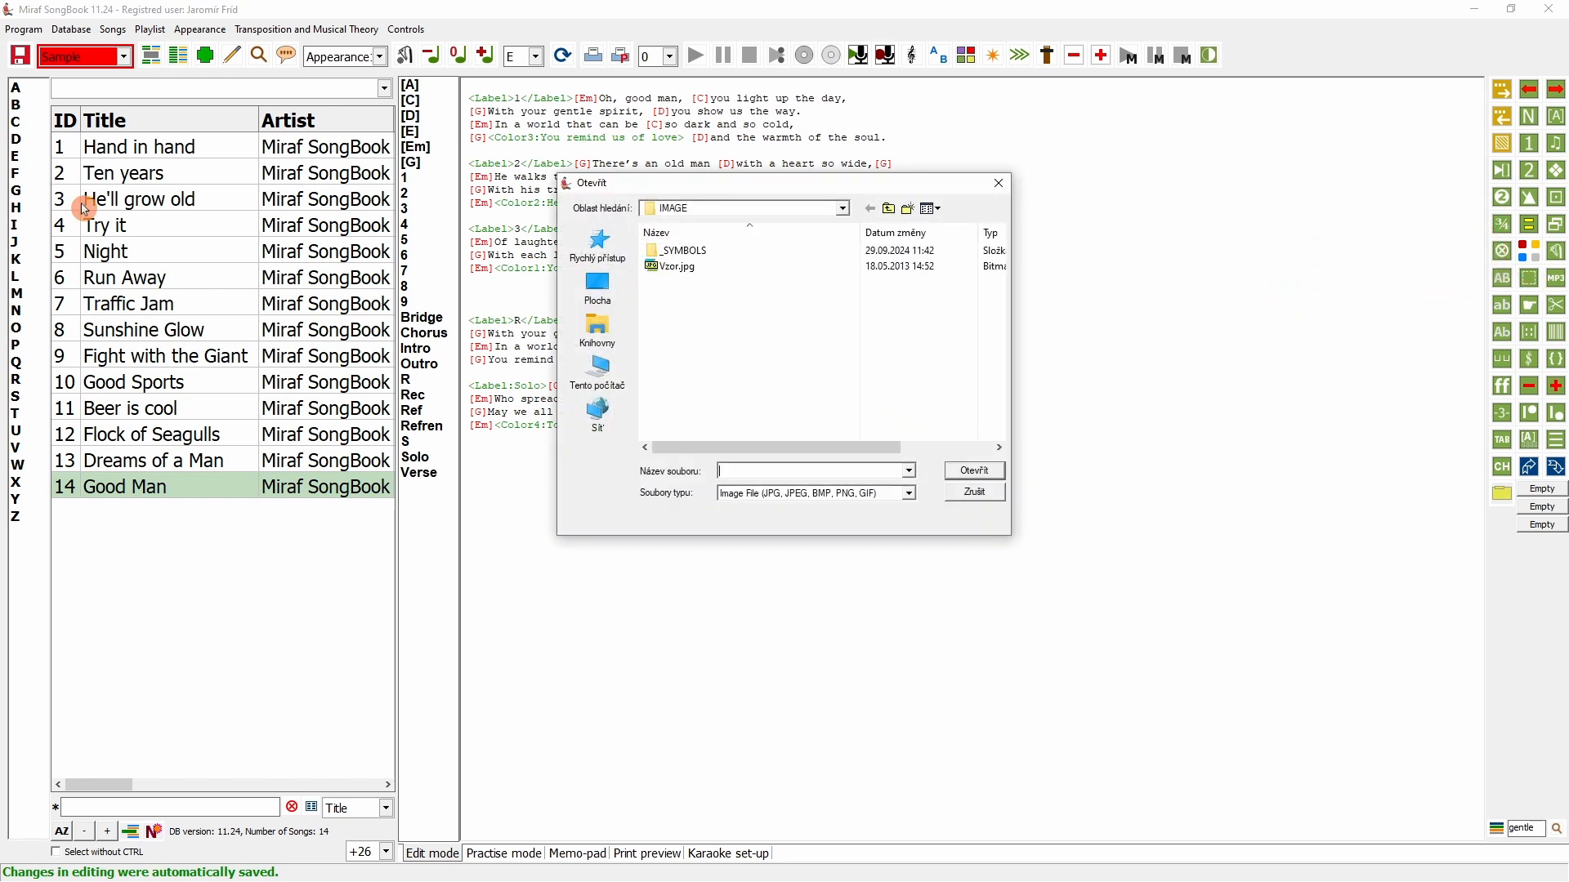
left_click(676, 270)
double_click(675, 269)
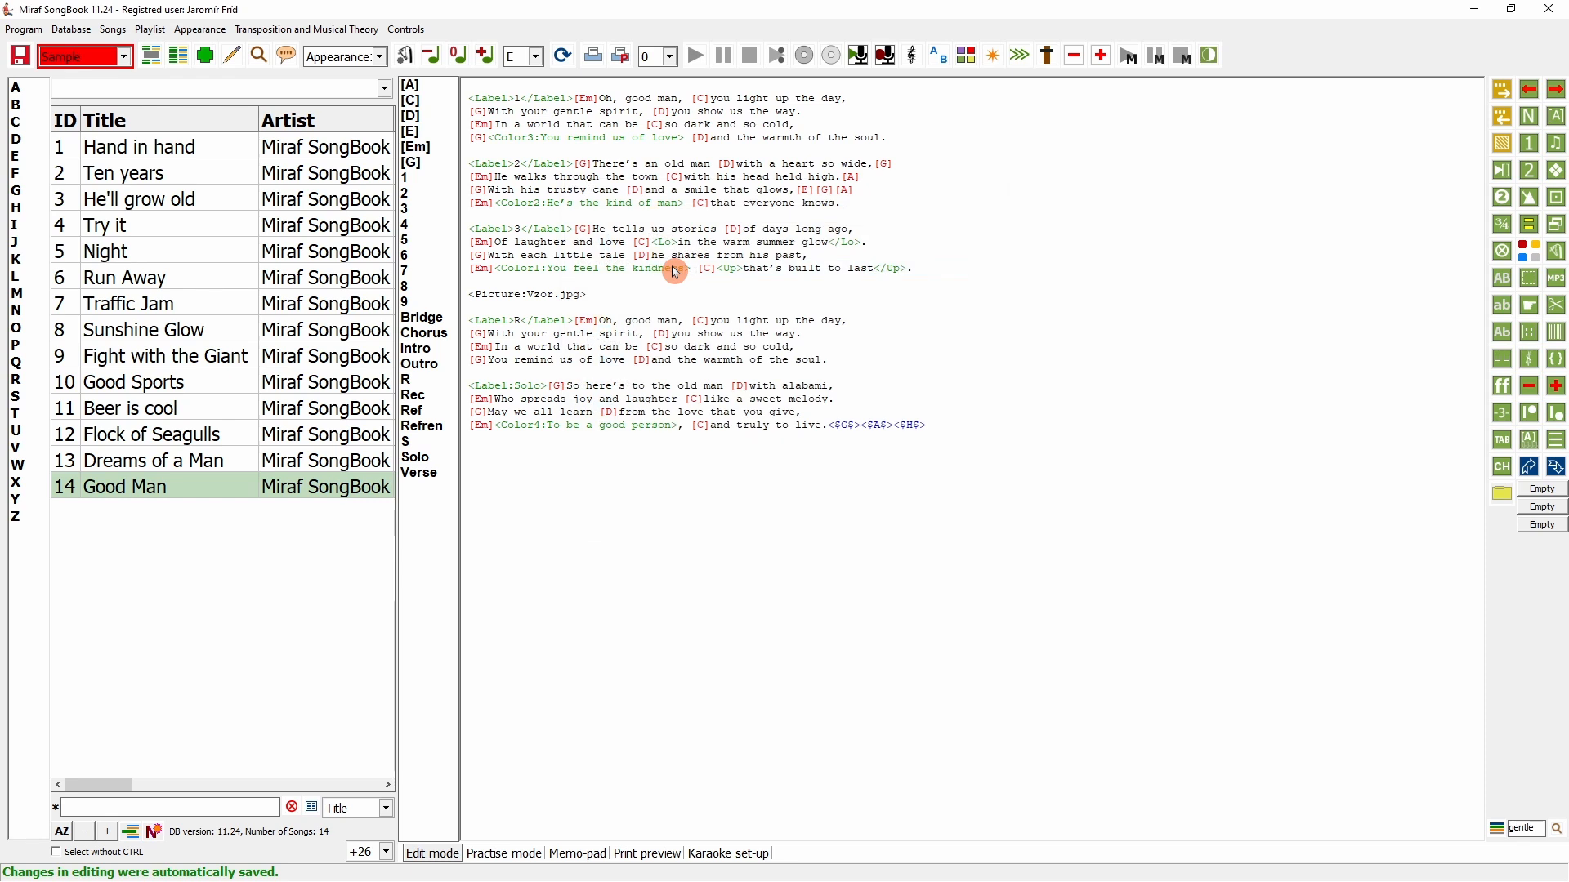
left_click(471, 299)
left_click_drag(532, 300, 582, 304)
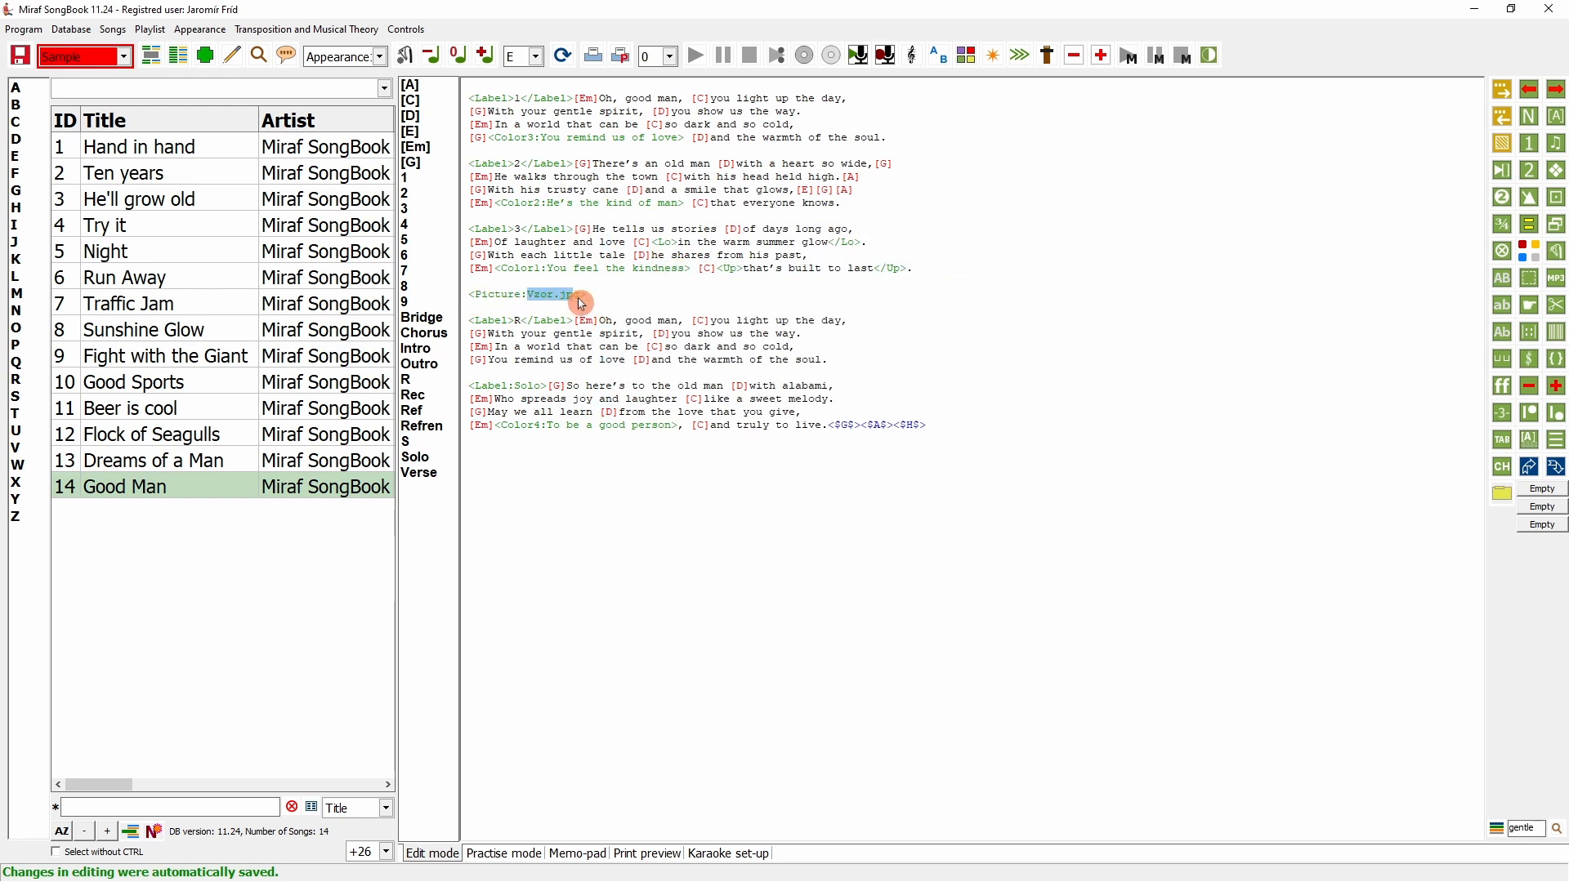
left_click(564, 56)
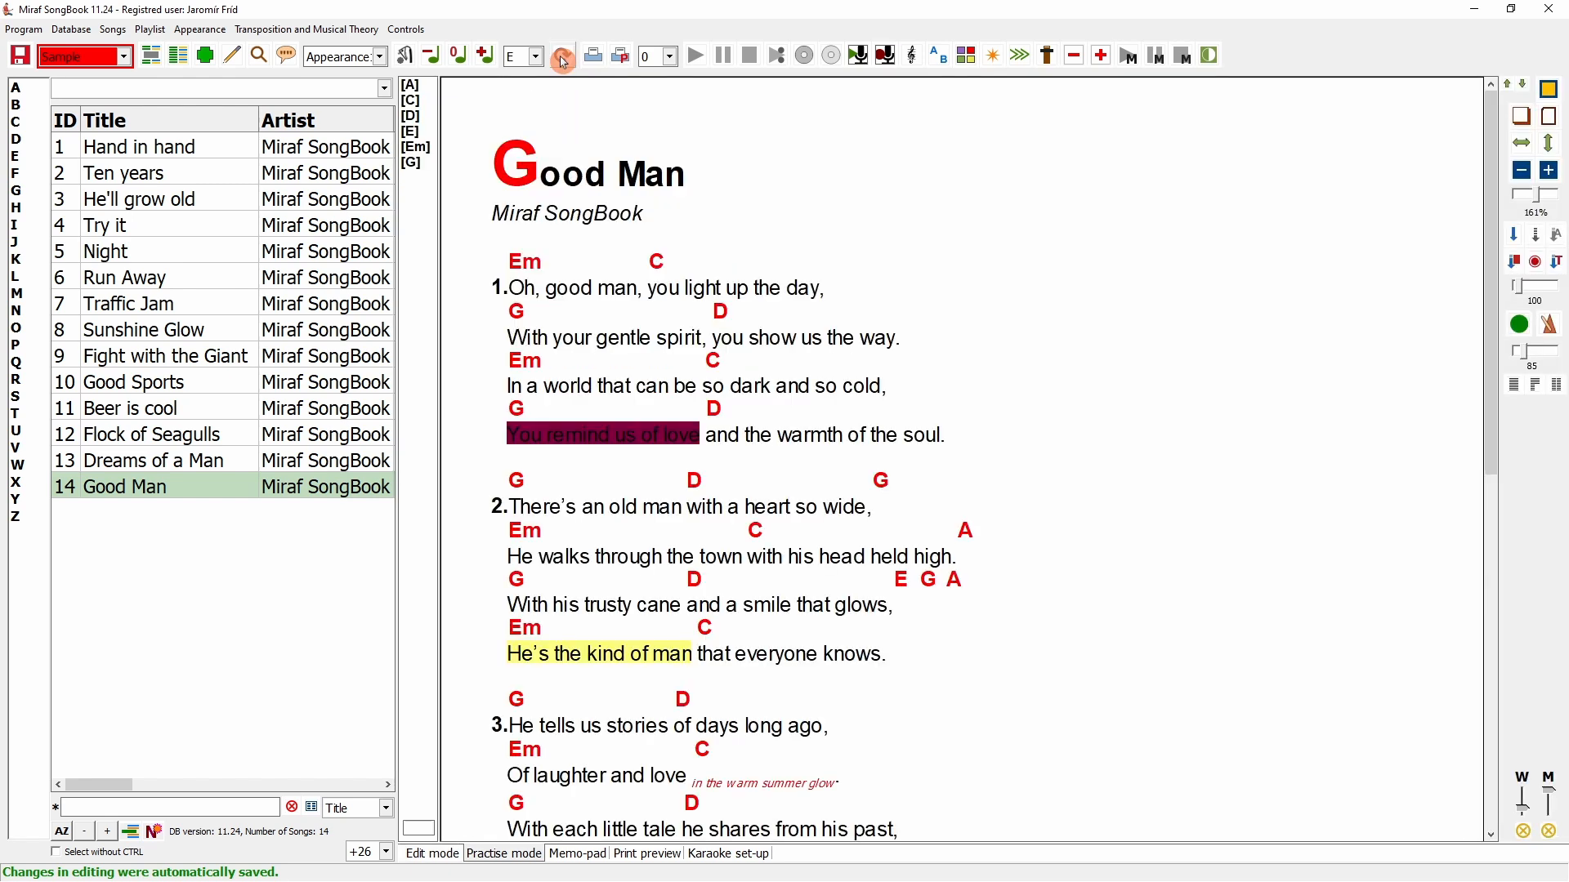
left_click_drag(978, 562, 941, 278)
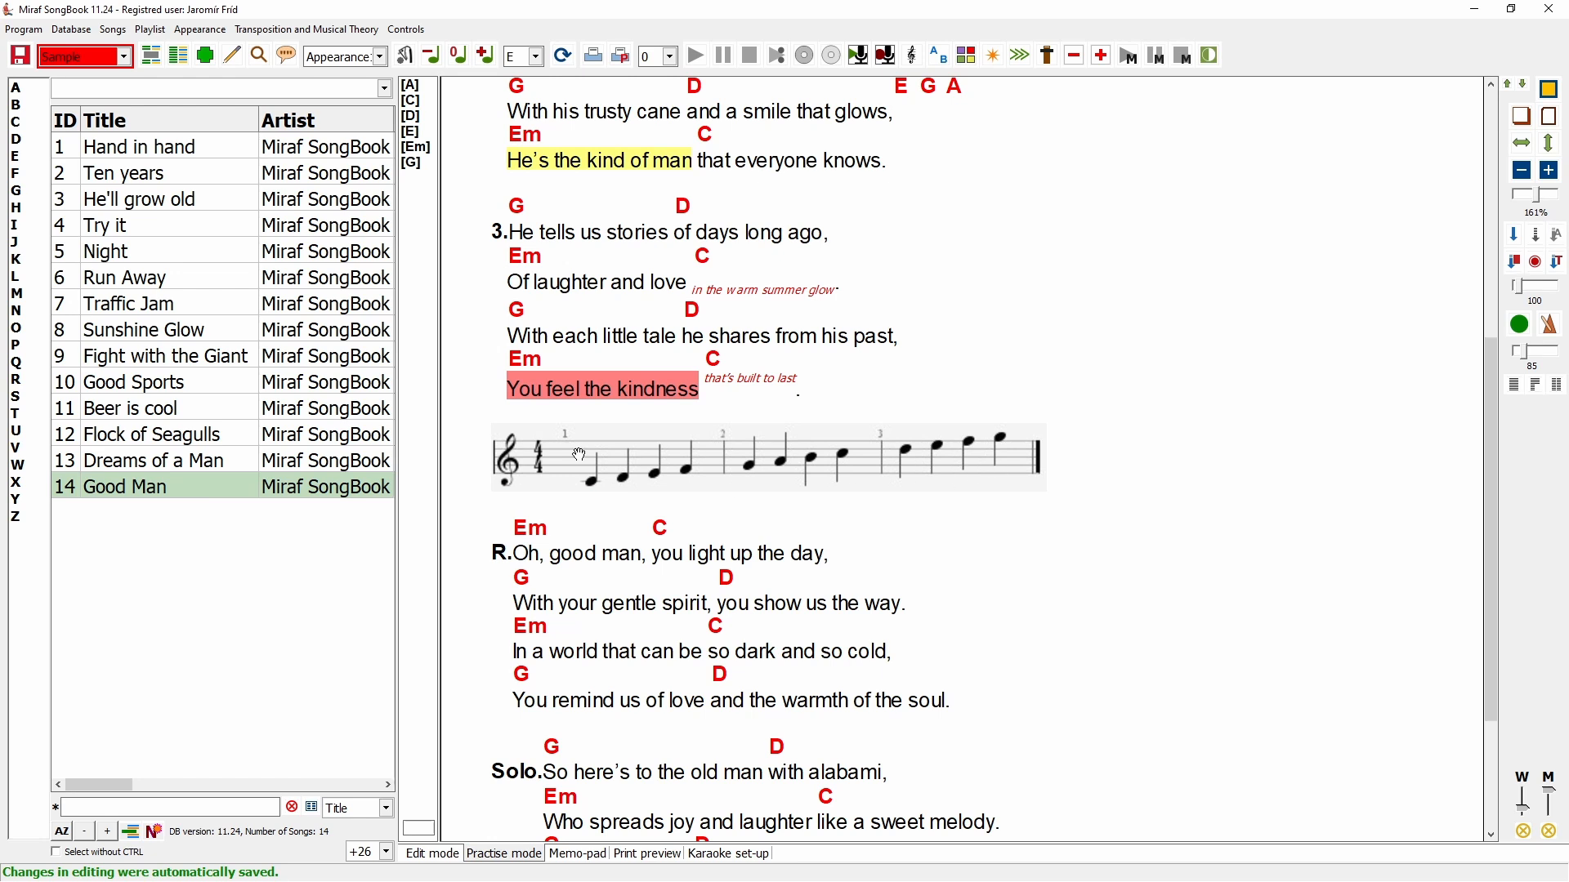
- Insert Vzor.jpg rotated 90 degrees counterclockwise above the first verse, saved as Ex01 in JPEG format, and check it in practise mode
left_click(417, 853)
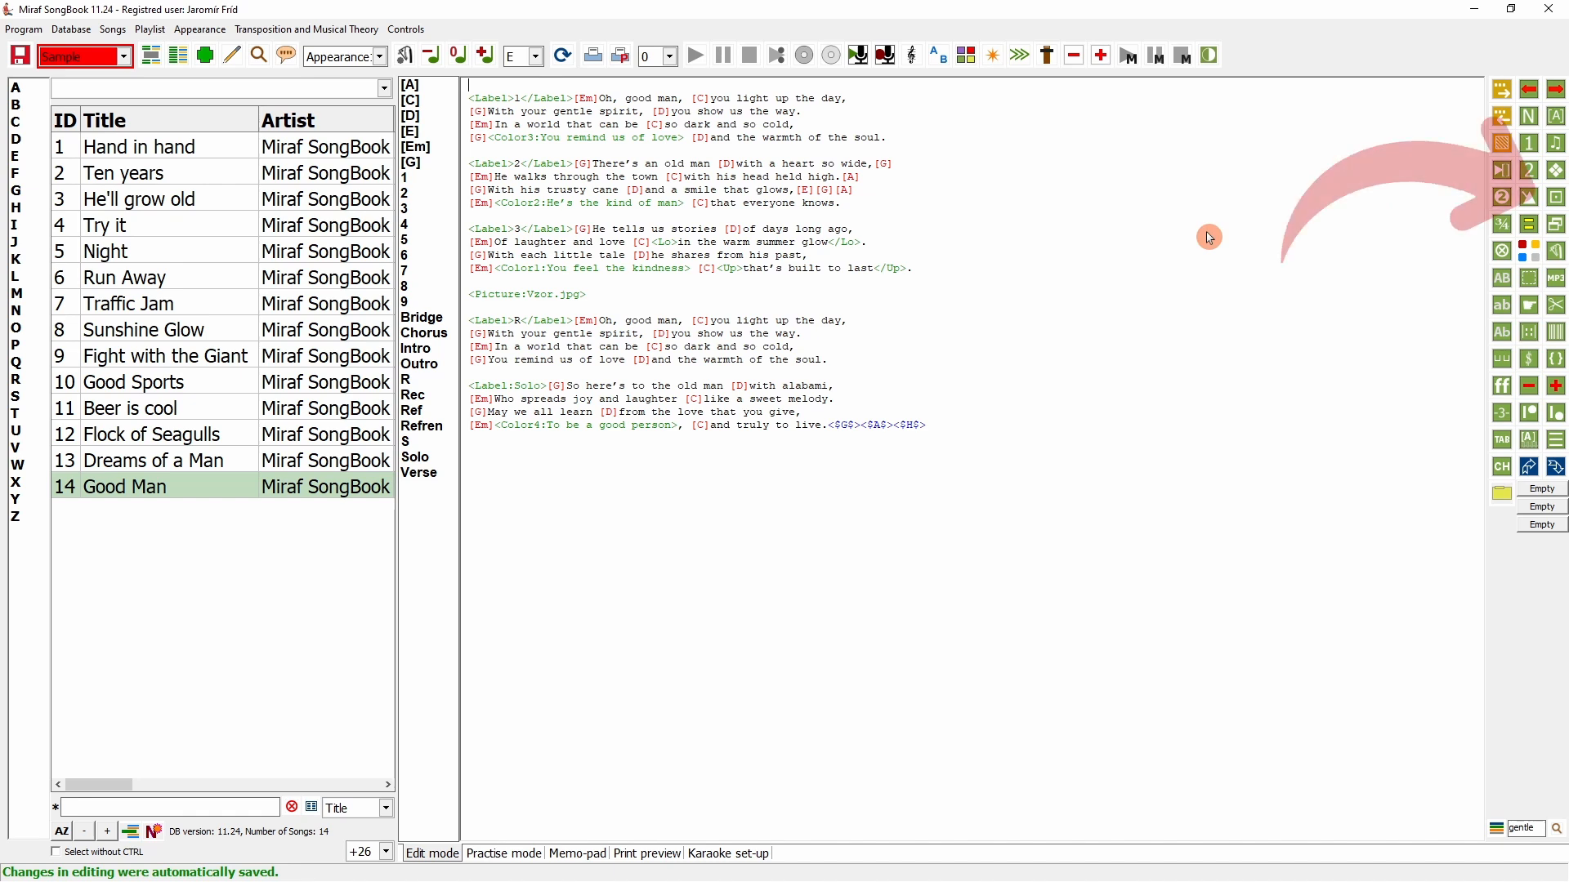
left_click(1558, 201)
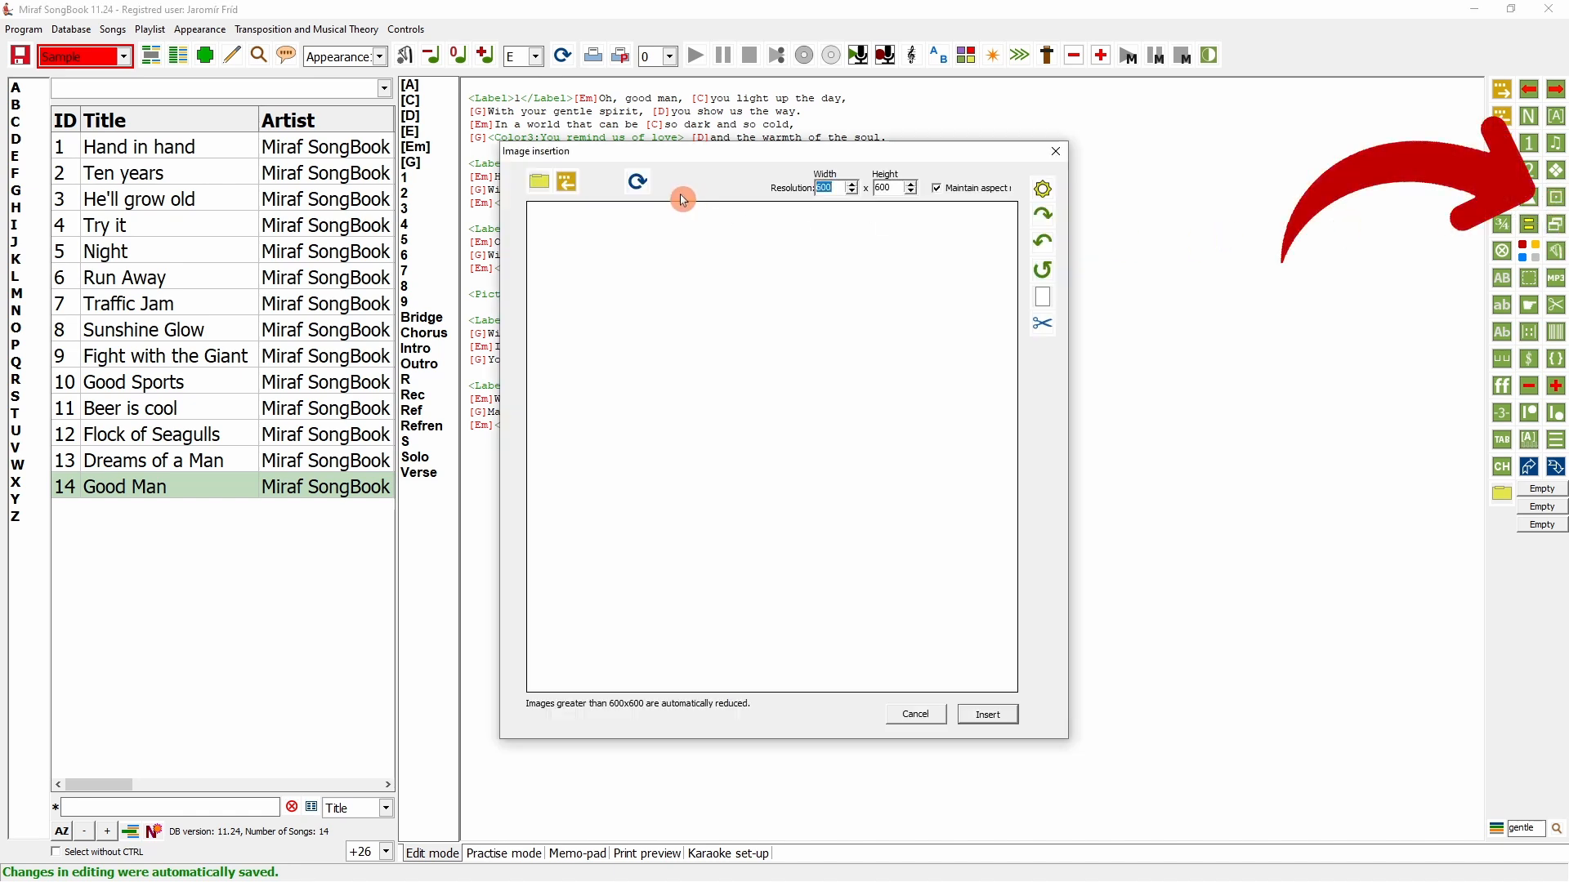
left_click(542, 186)
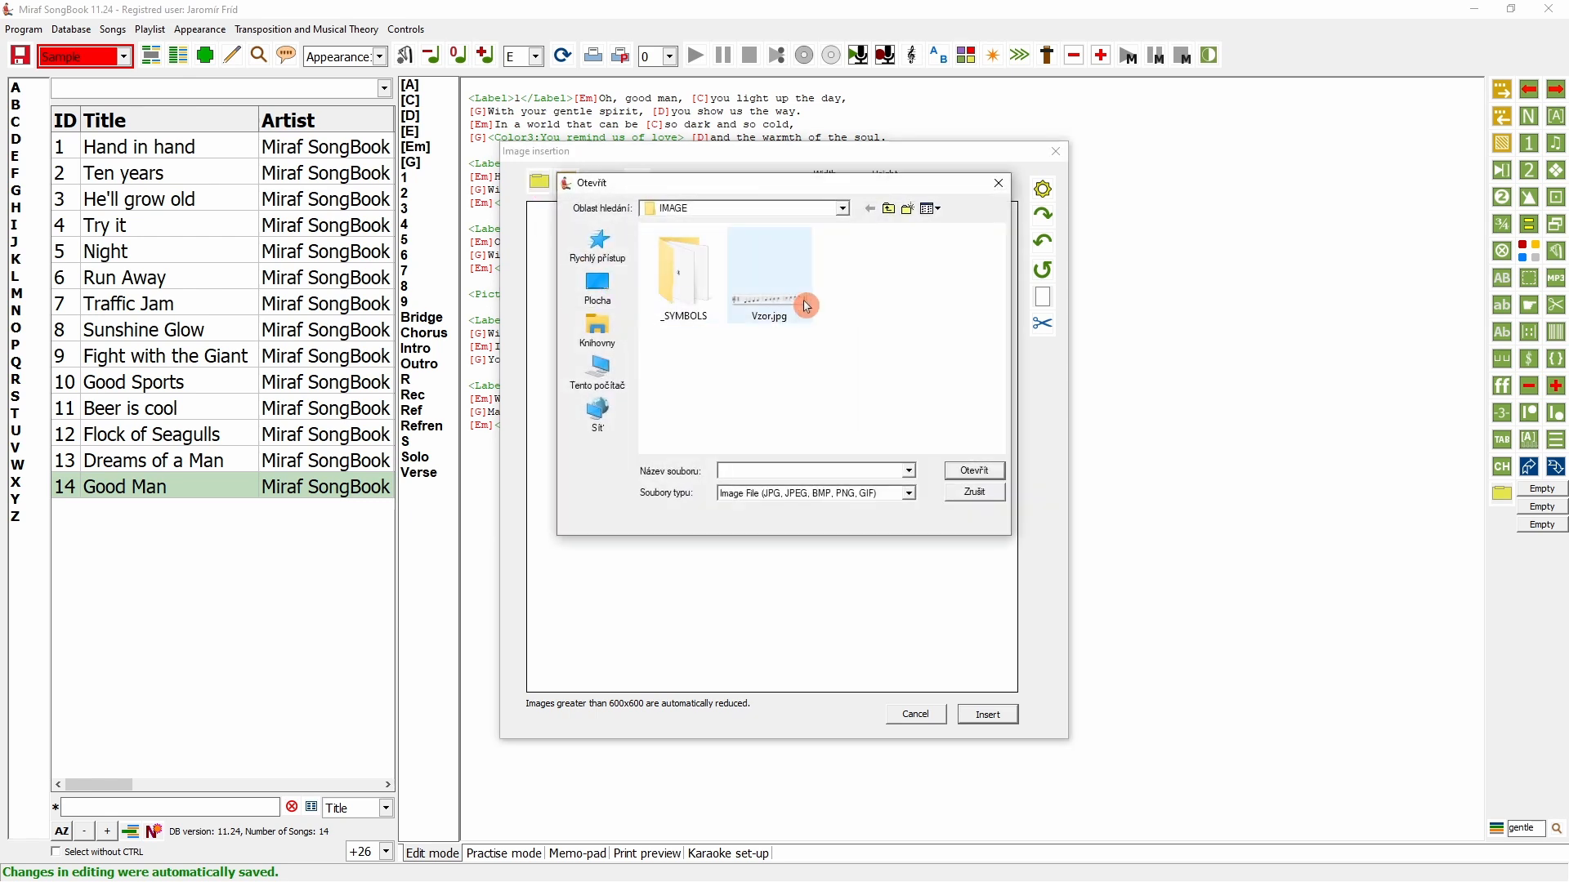
double_click(768, 300)
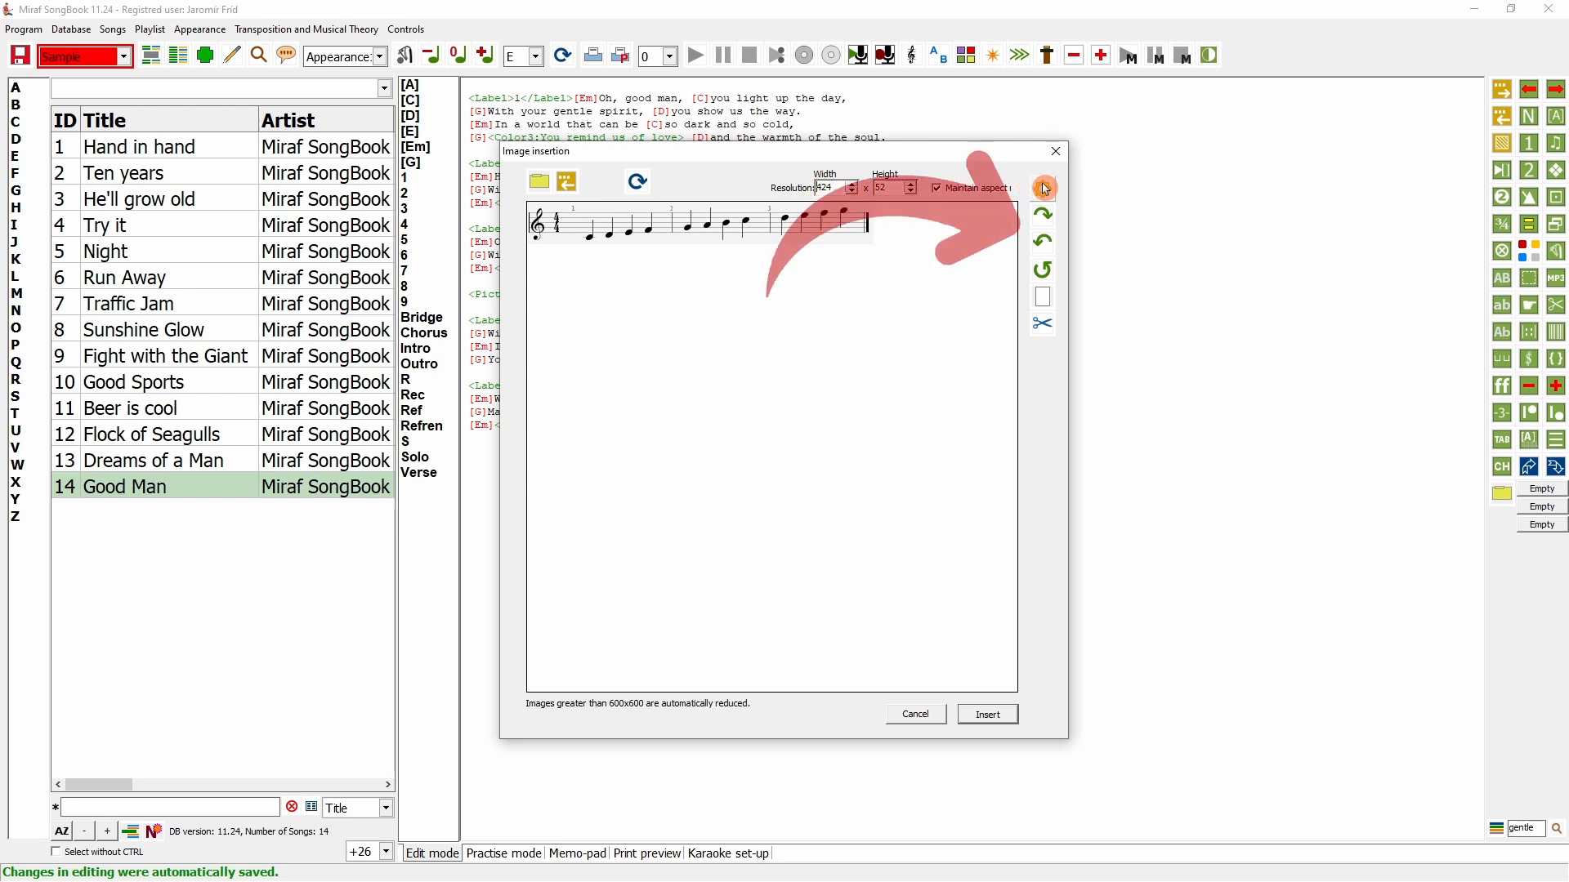
left_click(1043, 241)
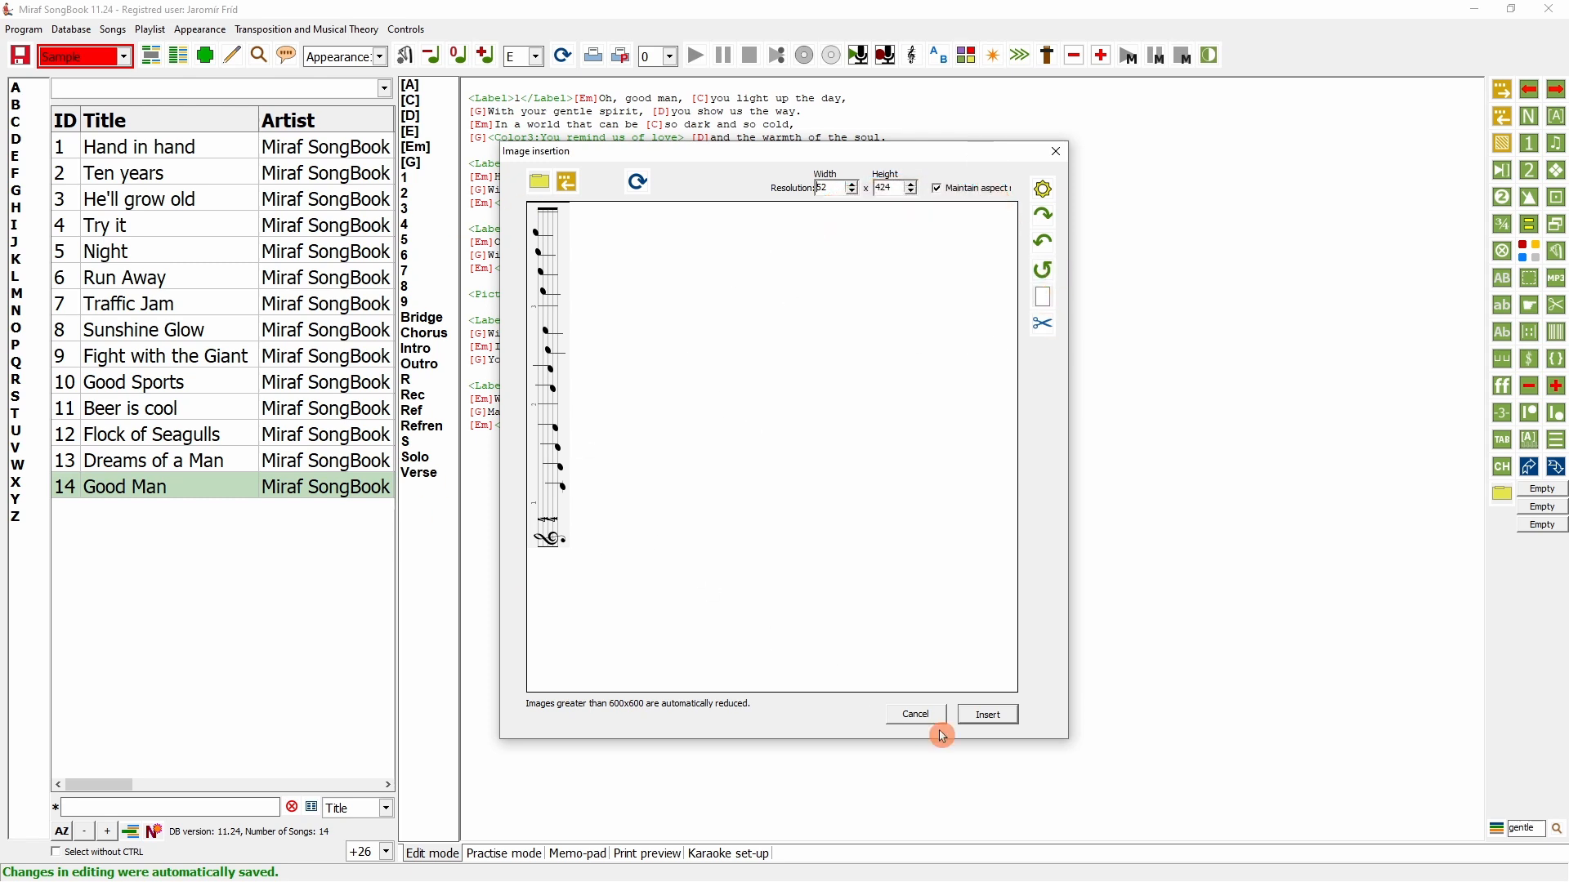
left_click(989, 715)
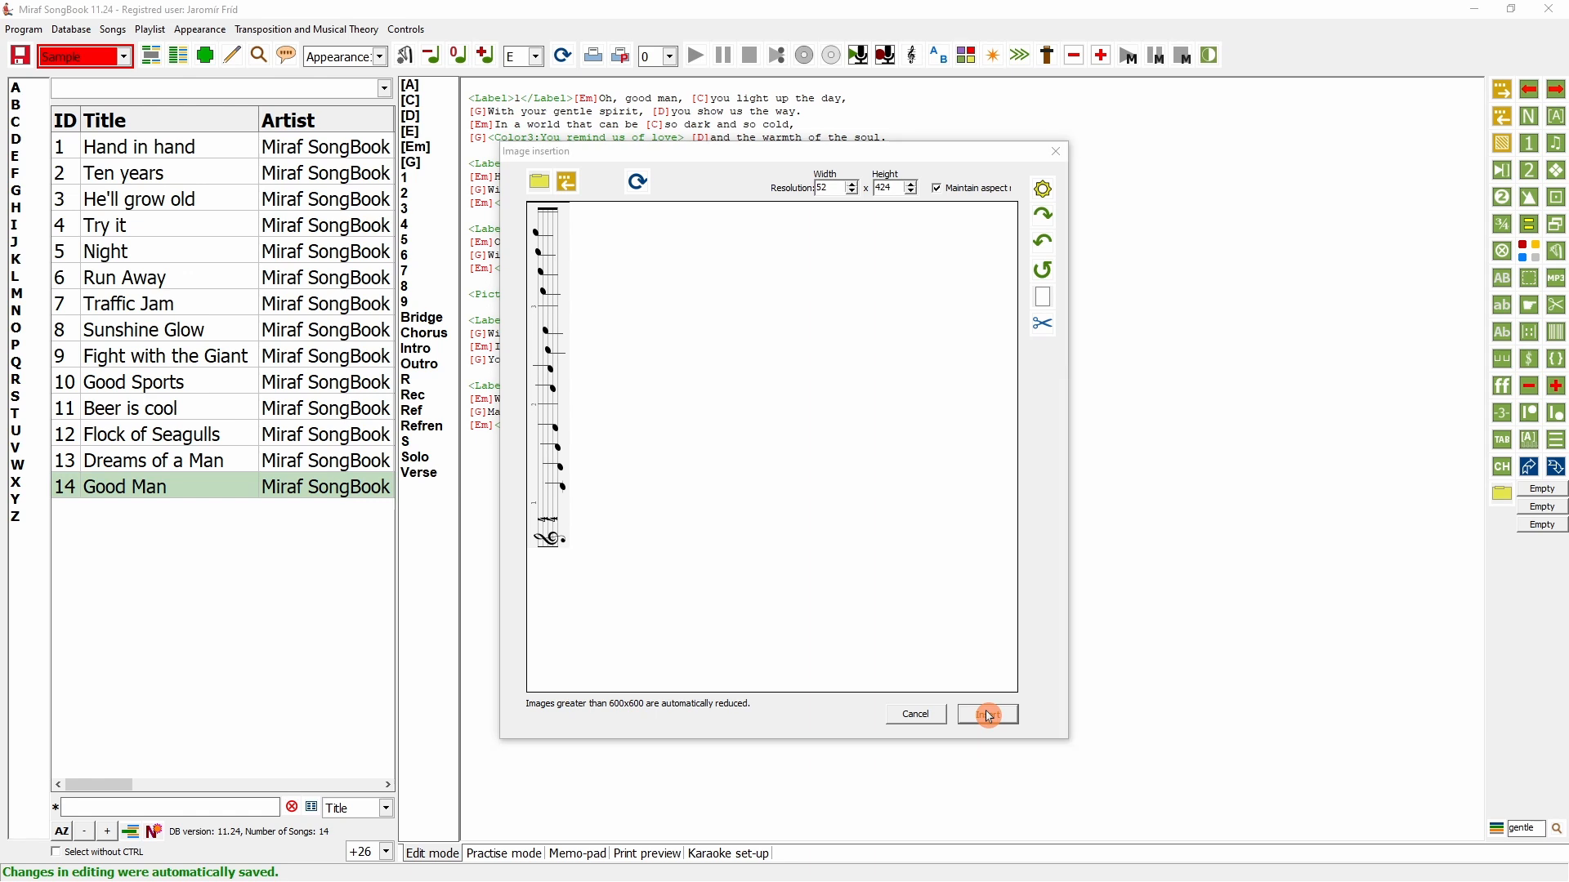
type("Ex01")
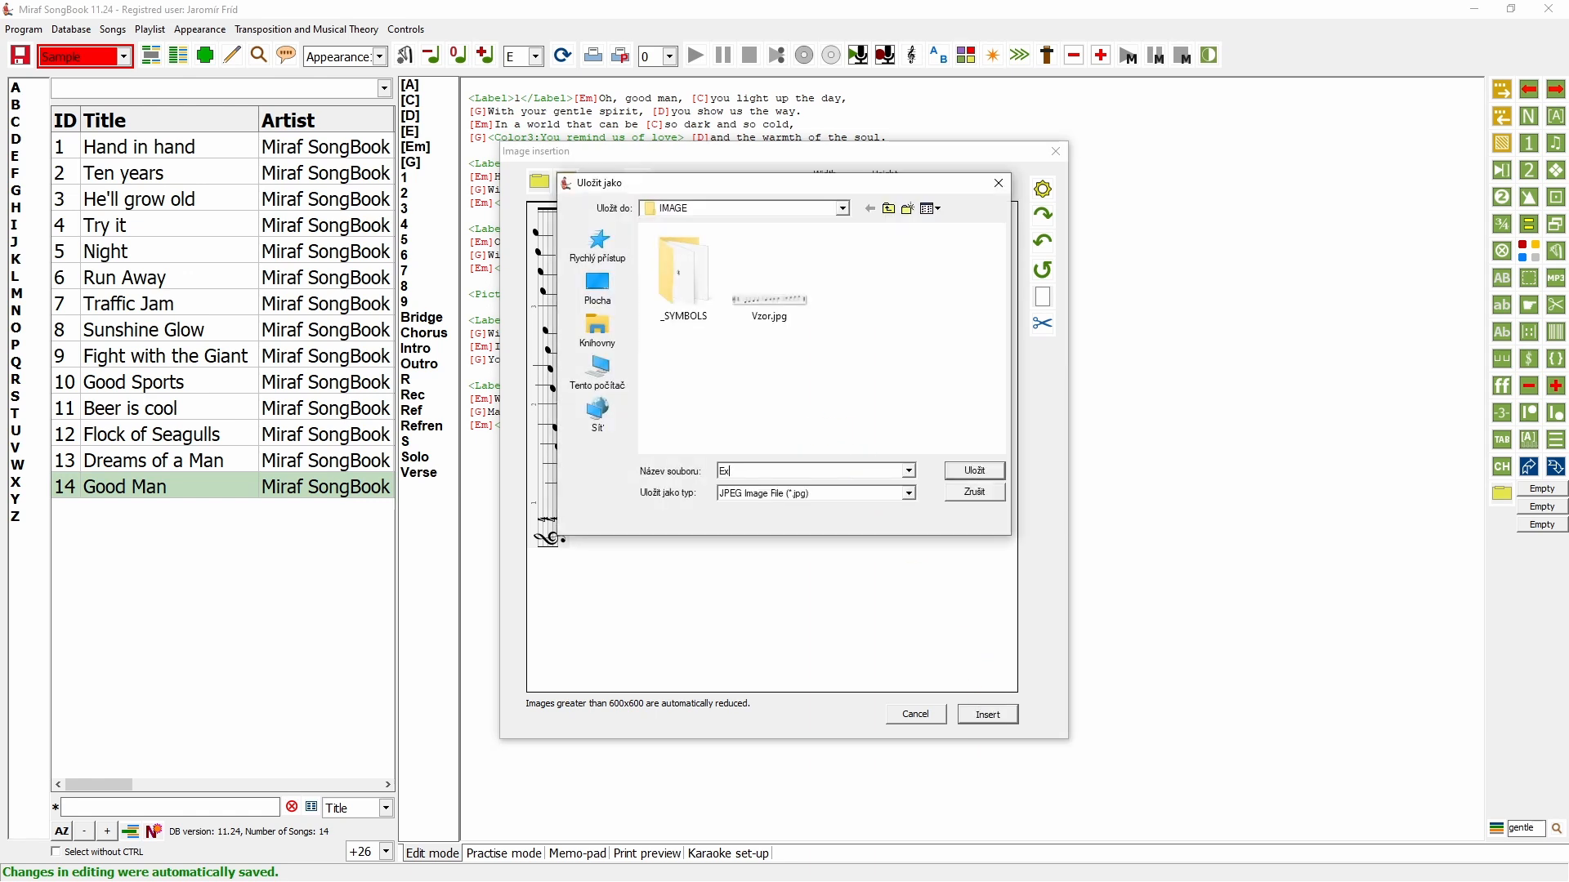
left_click(976, 473)
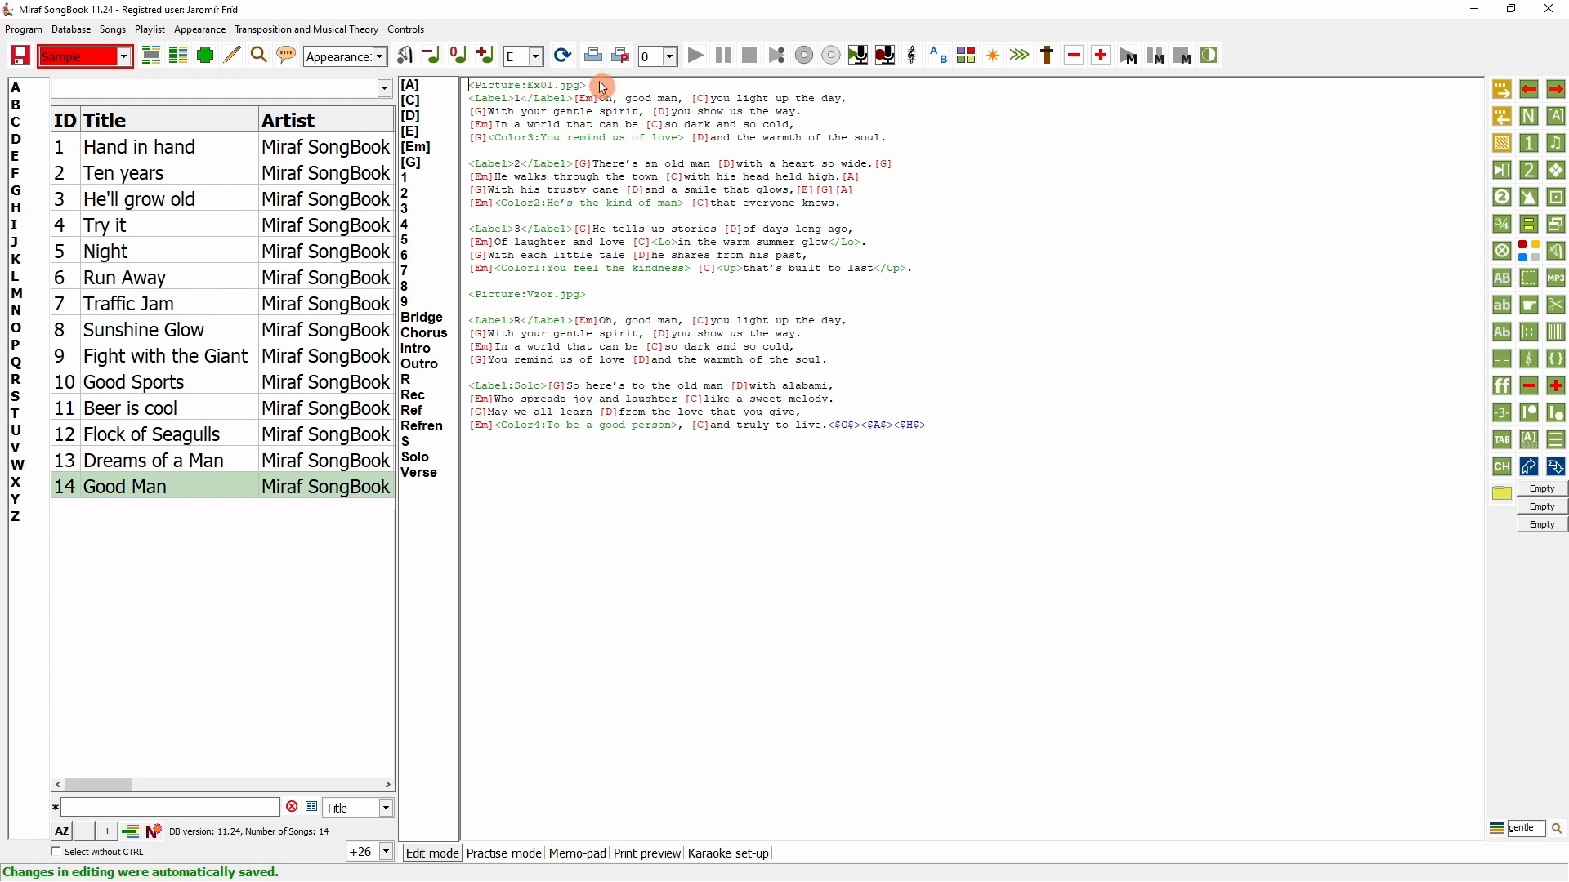
left_click_drag(599, 85, 466, 85)
left_click(560, 59)
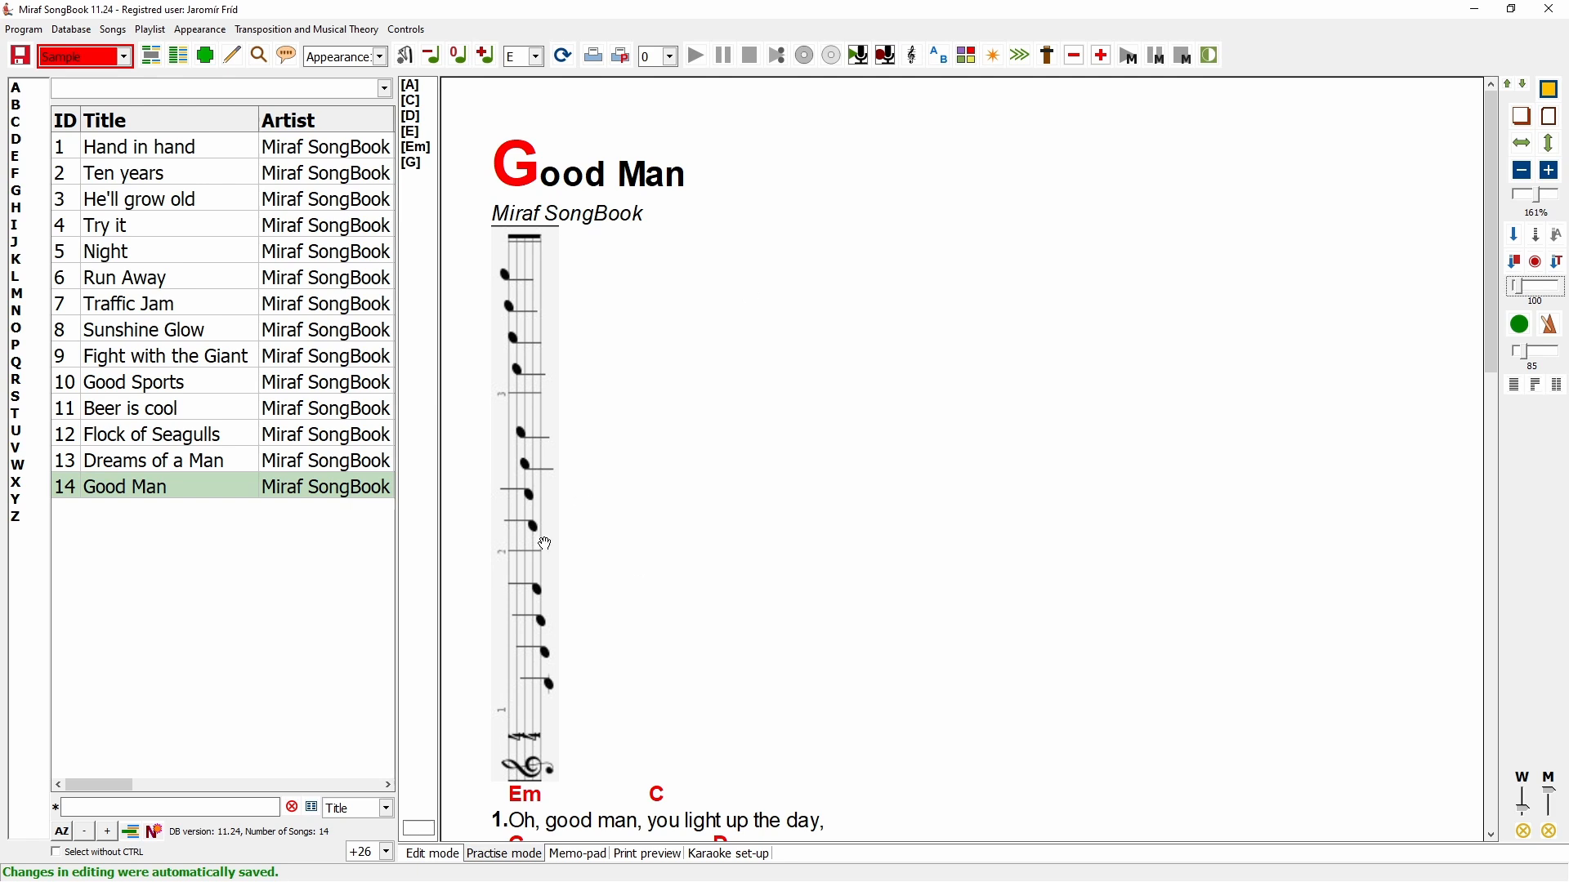
- Return to editing and delete the Ex01.jpg picture tag above the first verse
left_click(431, 855)
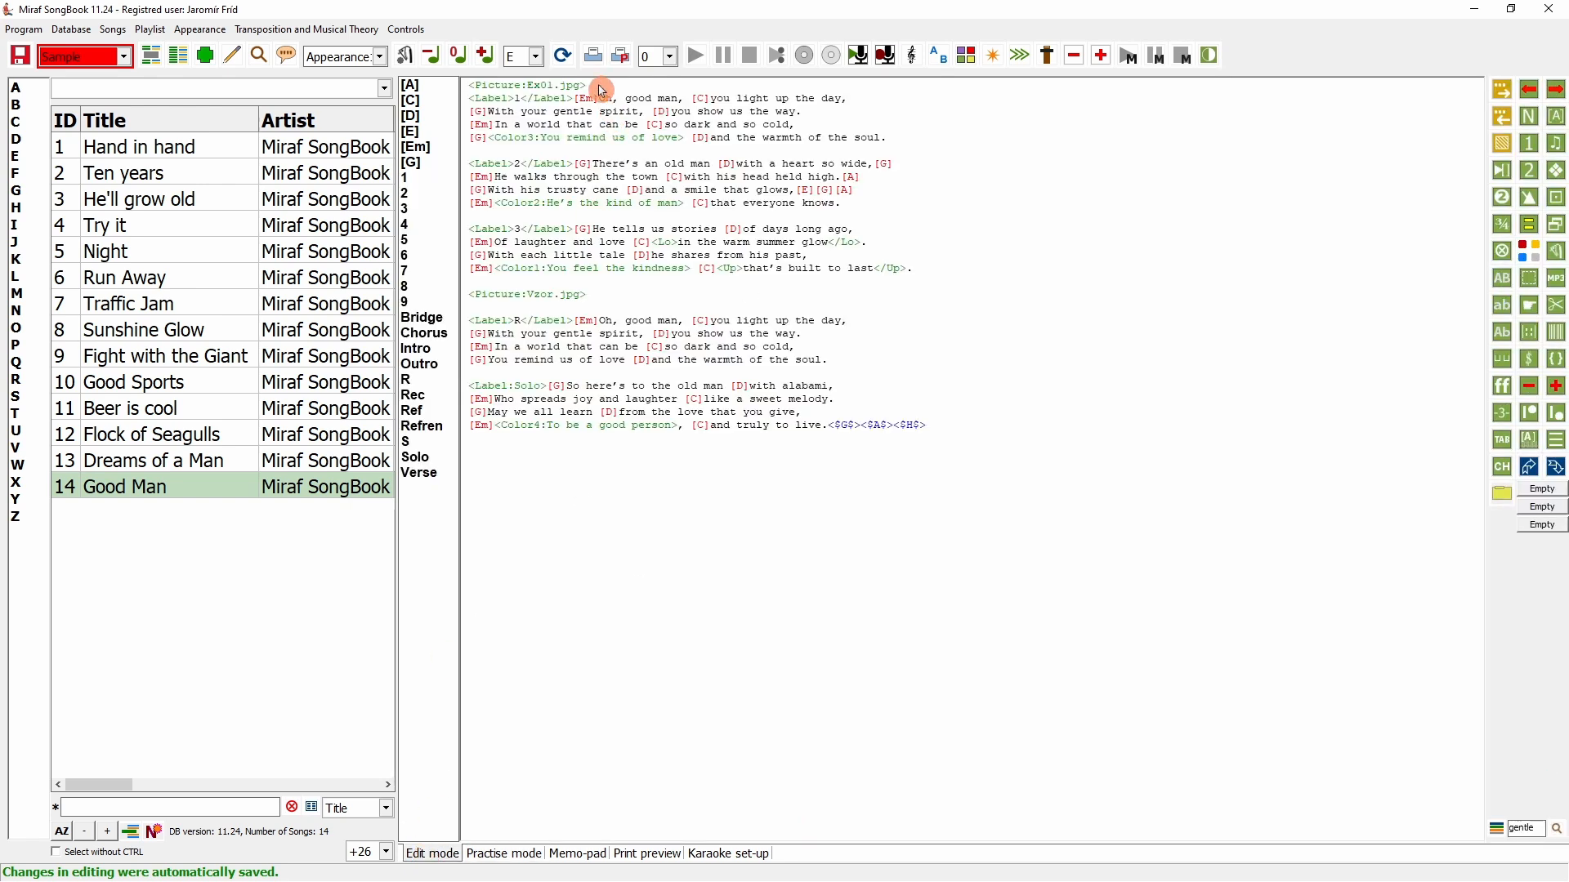
left_click_drag(602, 88, 457, 88)
key("Delete")
- Enclose "and the warmth of the soul" in verse 1 in repetition marks and check it in practise mode
left_click_drag(717, 145, 878, 141)
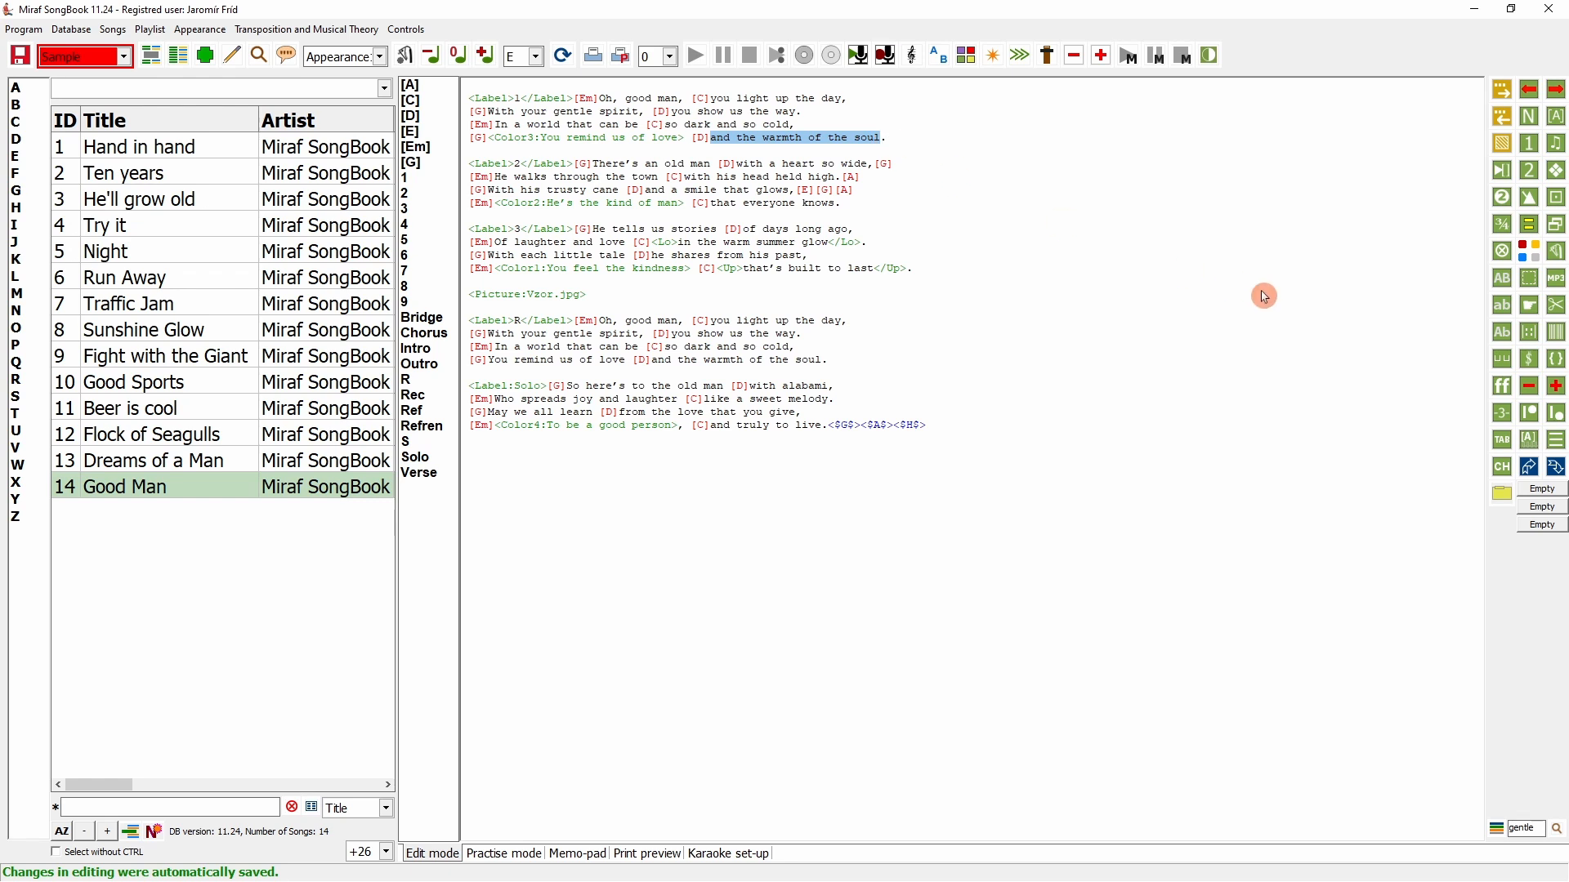
left_click(1530, 337)
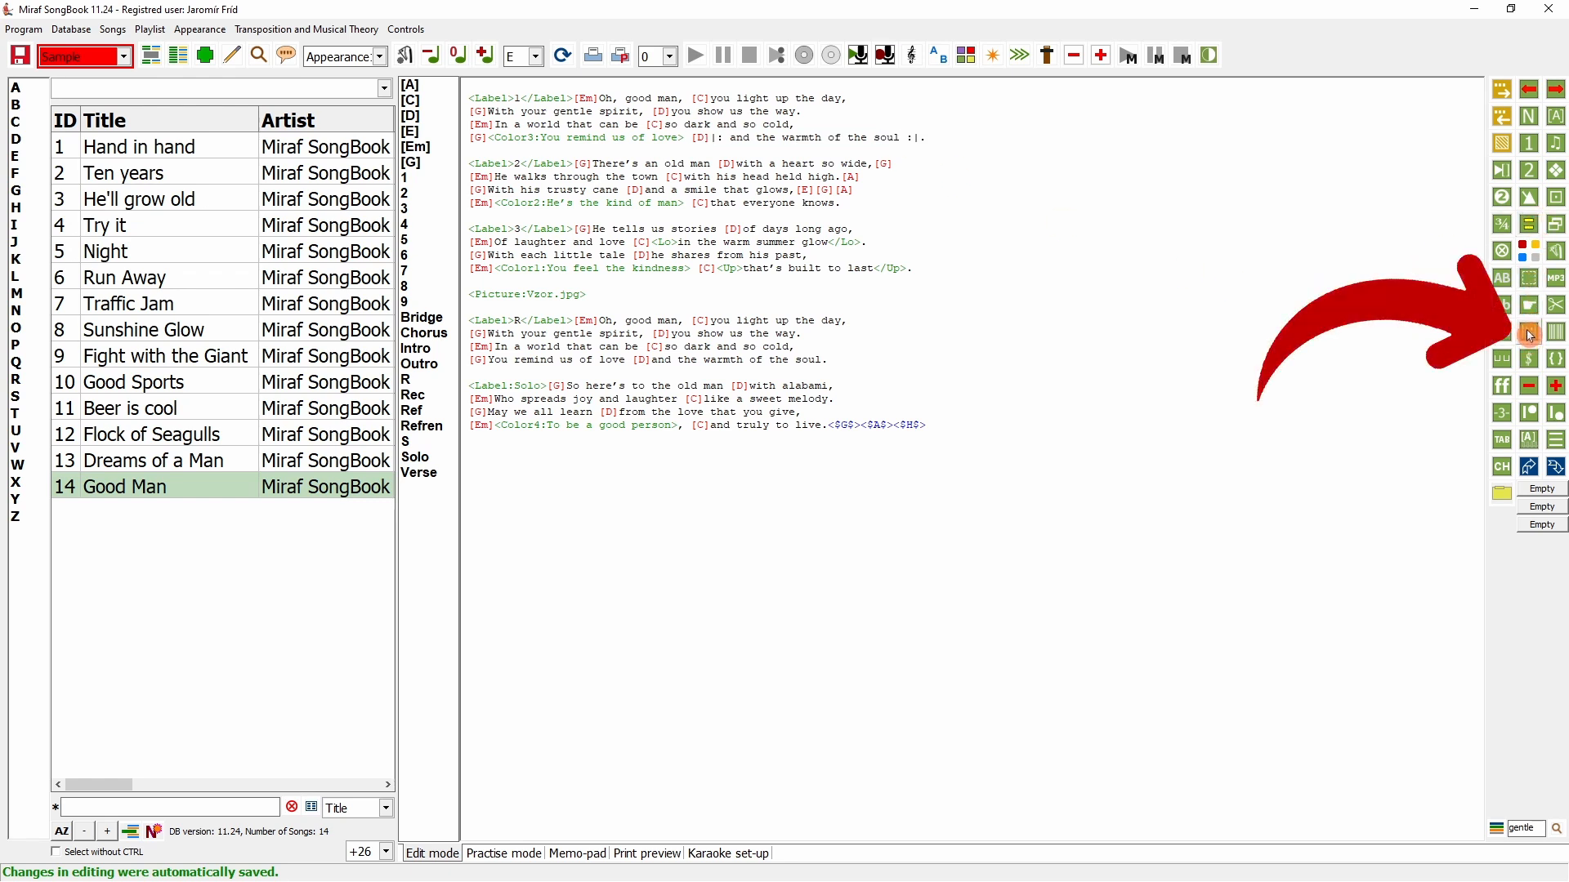
left_click_drag(913, 138, 713, 139)
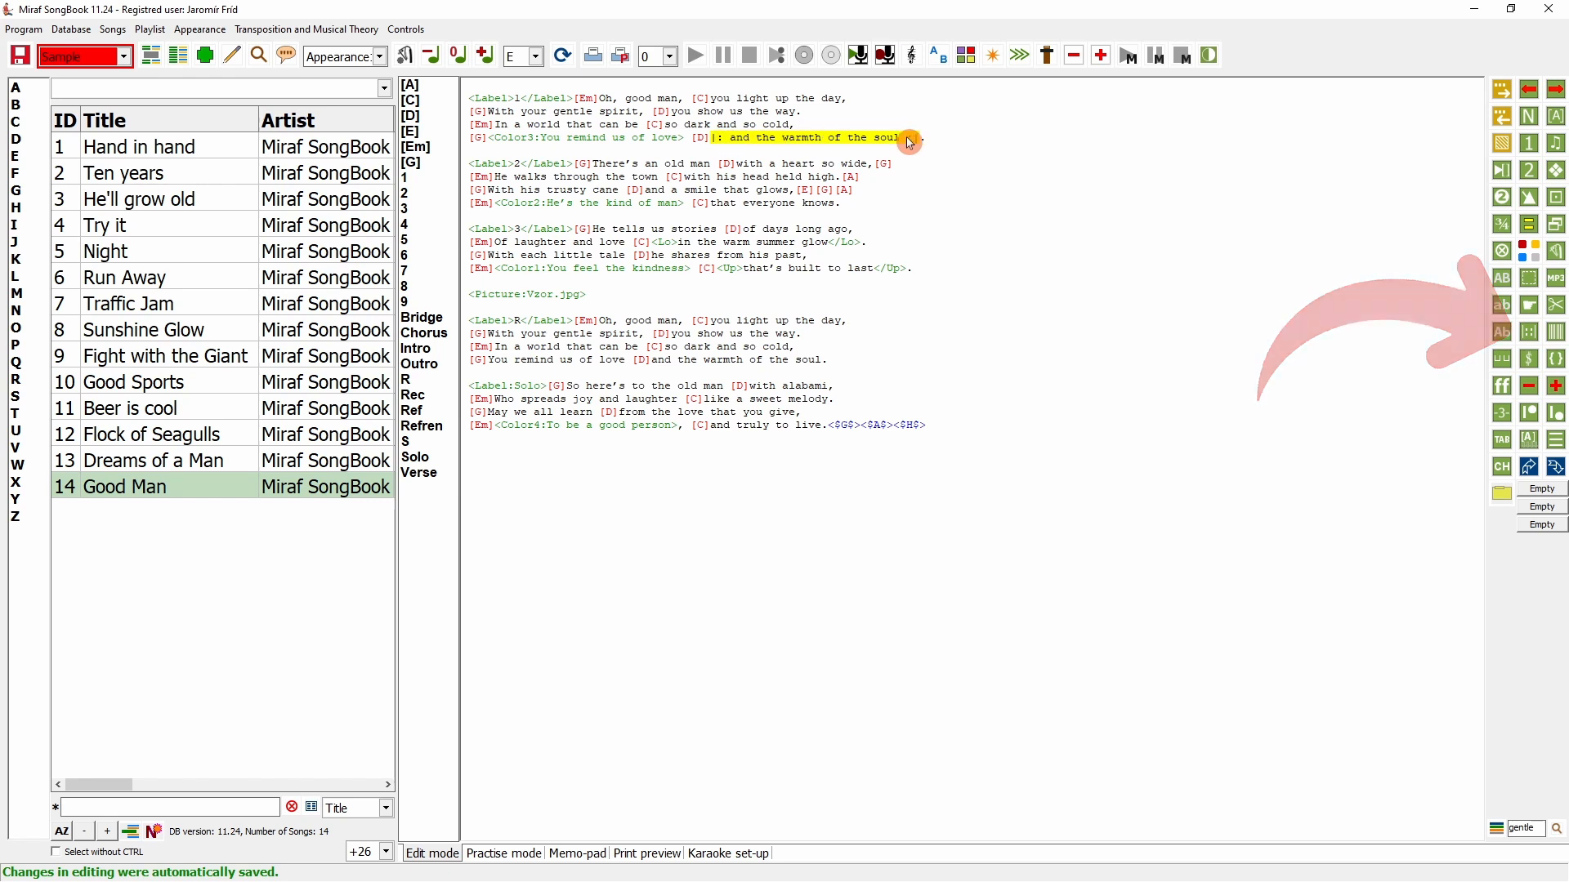
left_click(563, 55)
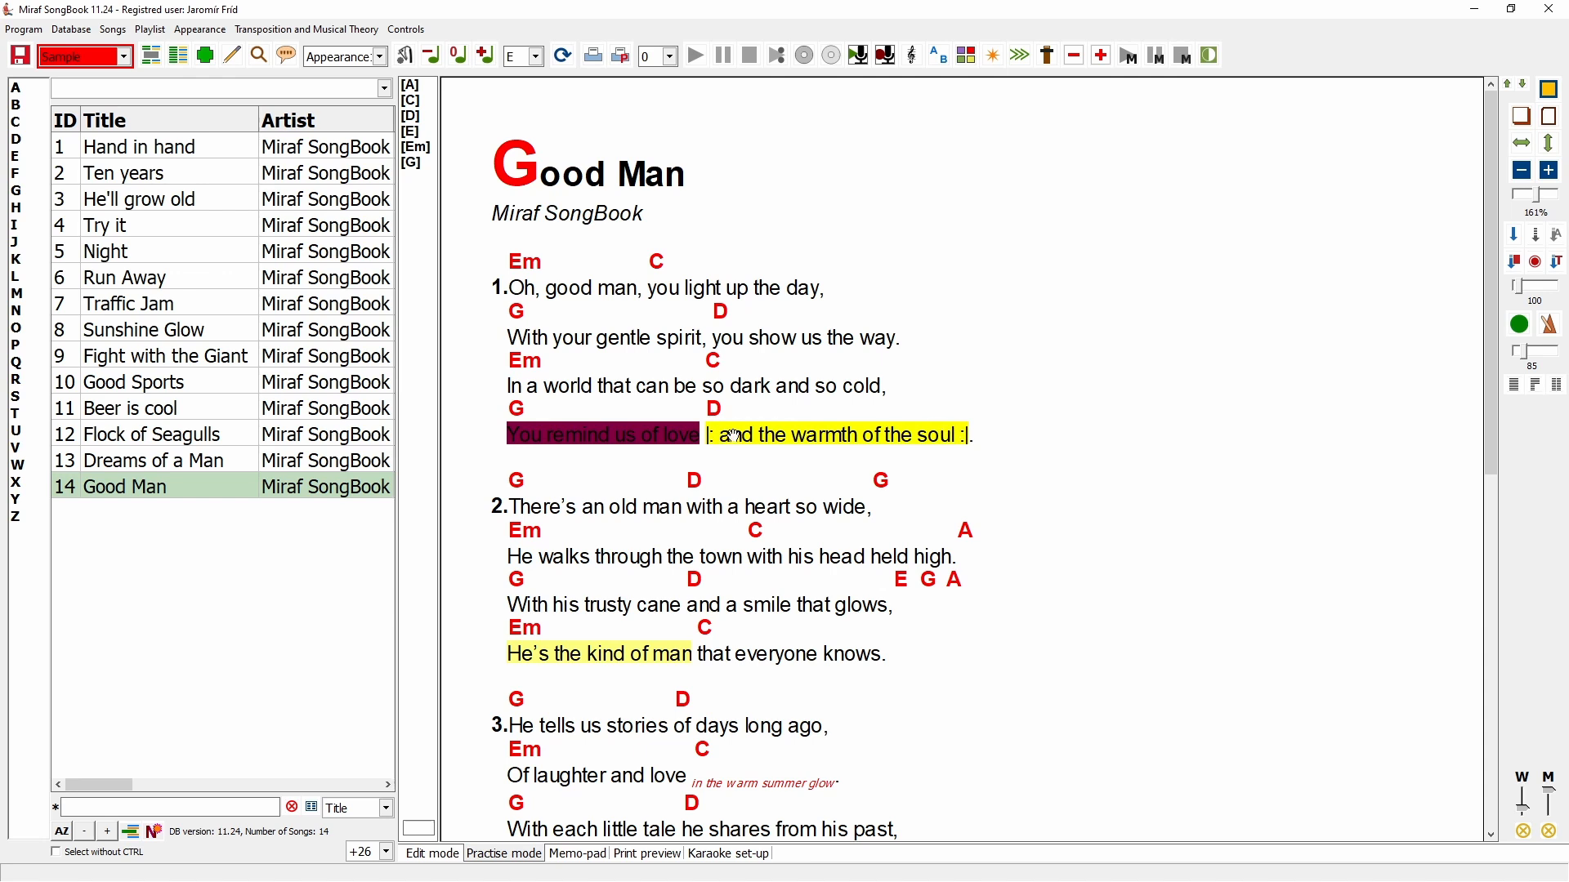
- Bring the Audio column into view in the song list and insert its column tag MYCOL05 below the Solo verse
left_click(433, 855)
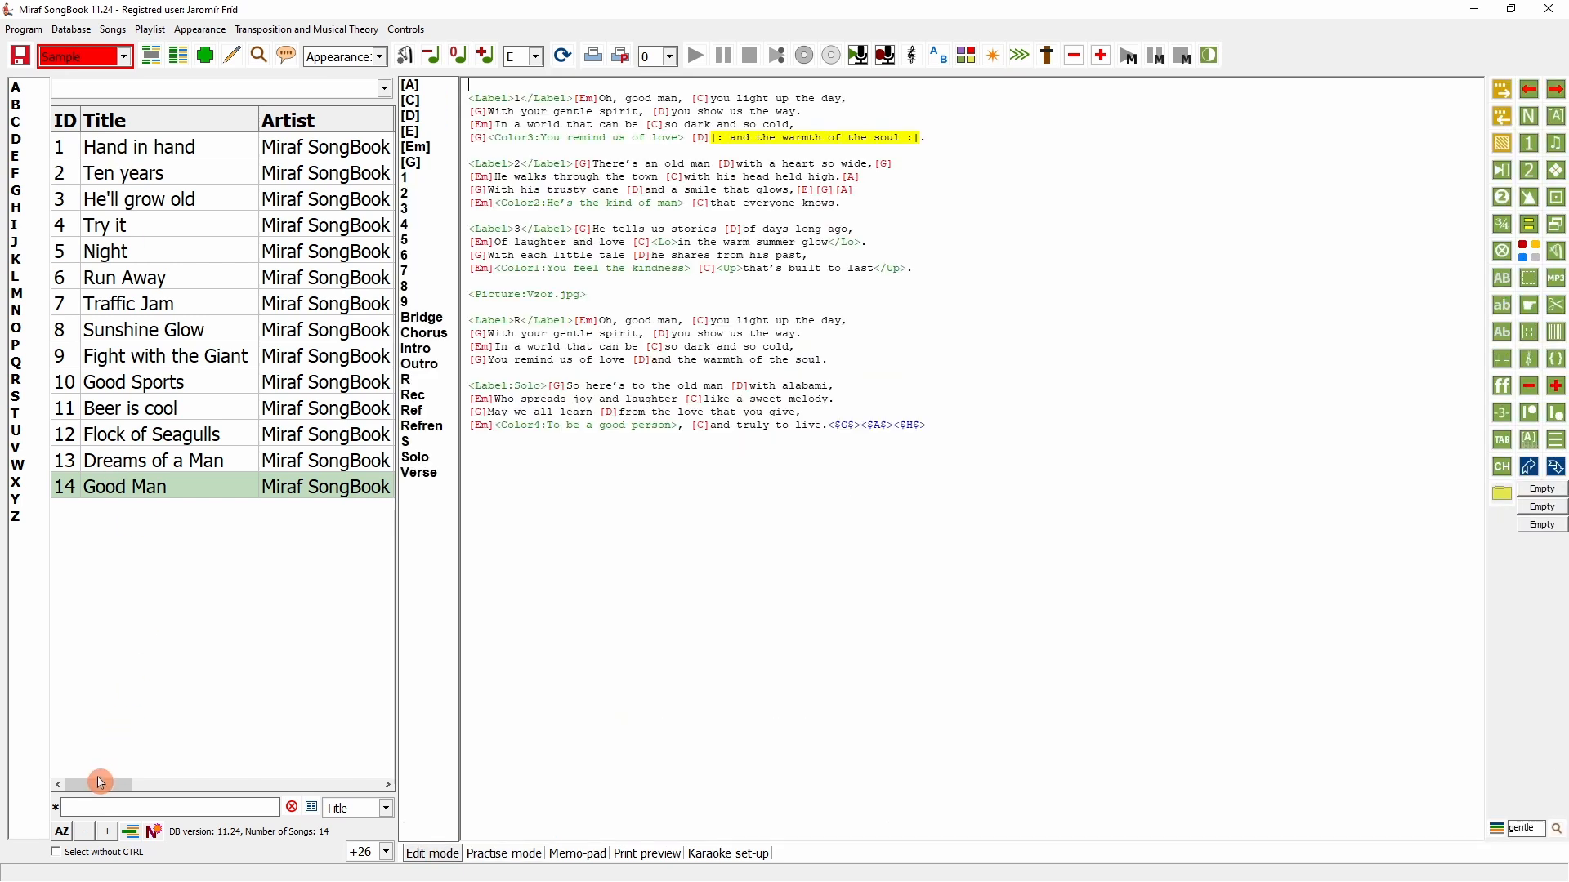
left_click_drag(100, 782, 390, 789)
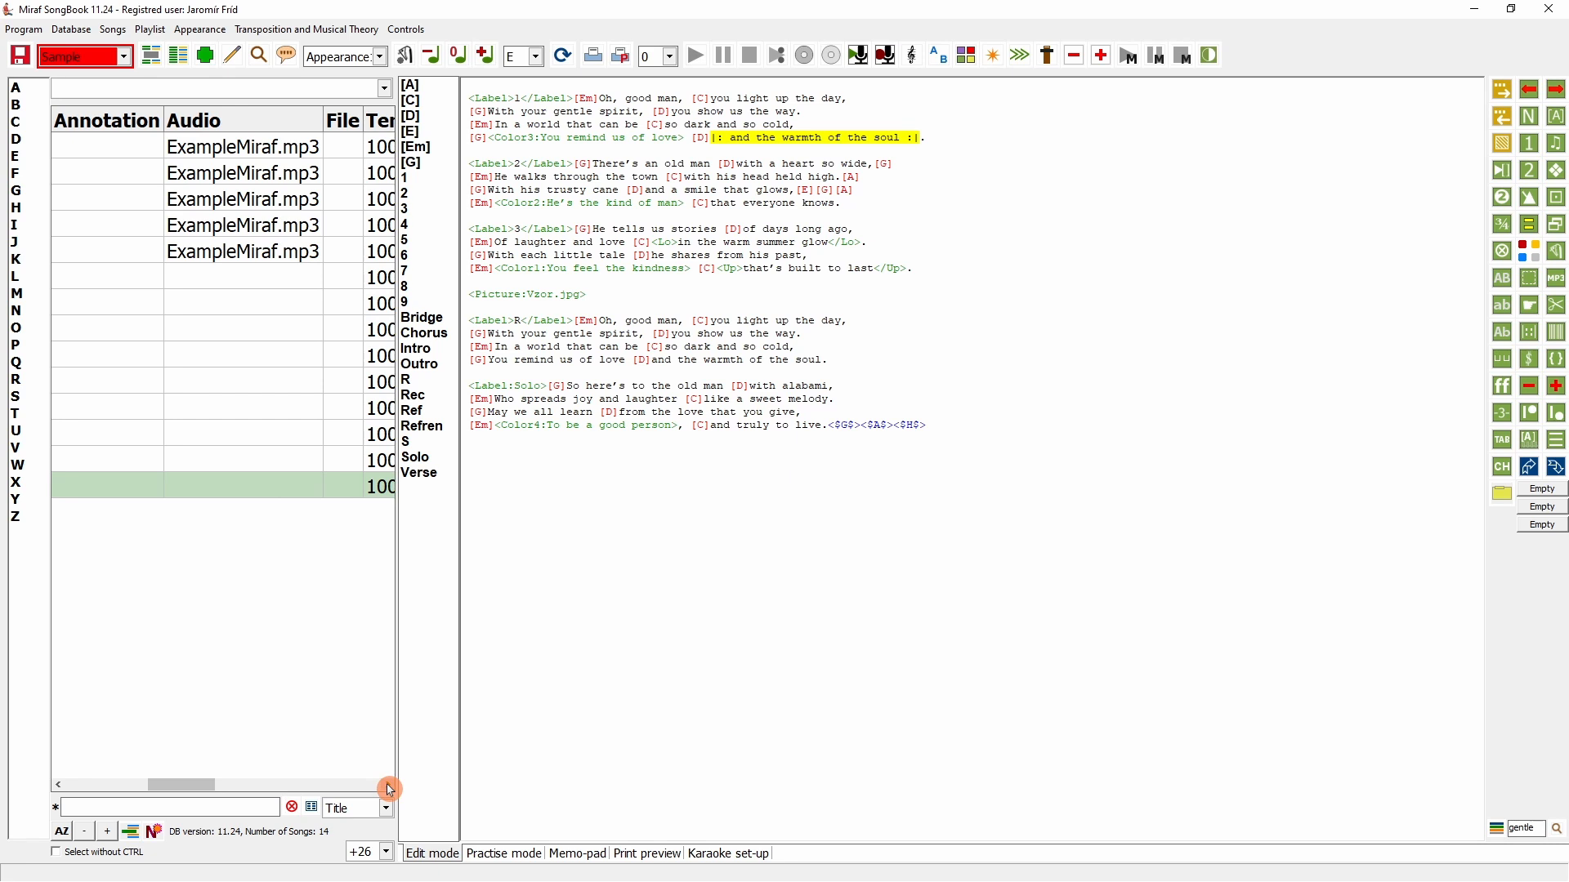
left_click(390, 789)
left_click(58, 786)
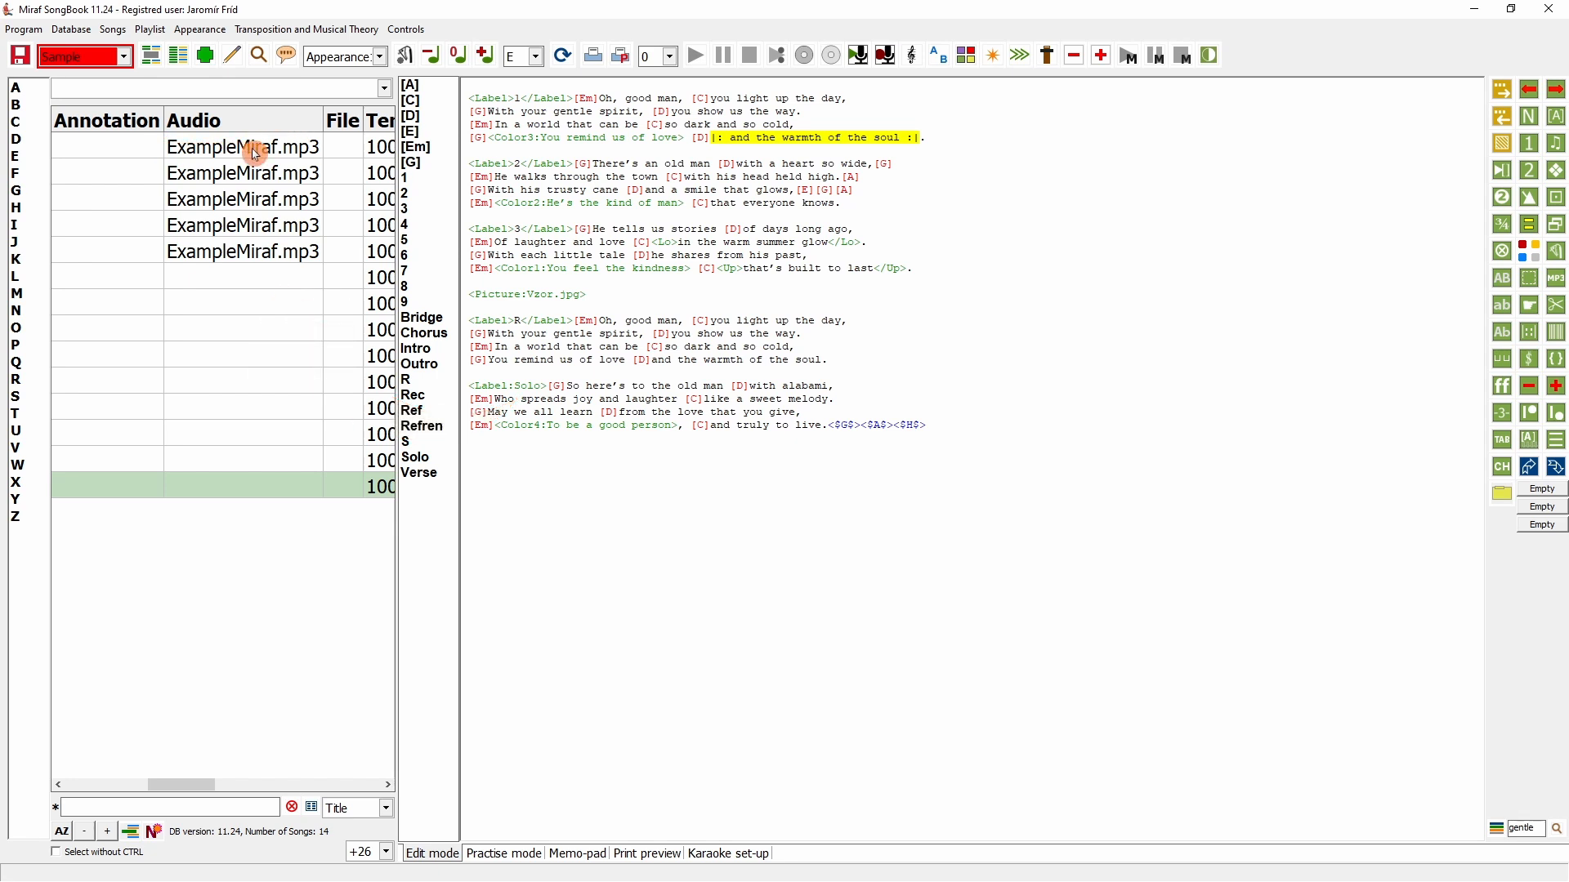
left_click(511, 472)
left_click(1557, 335)
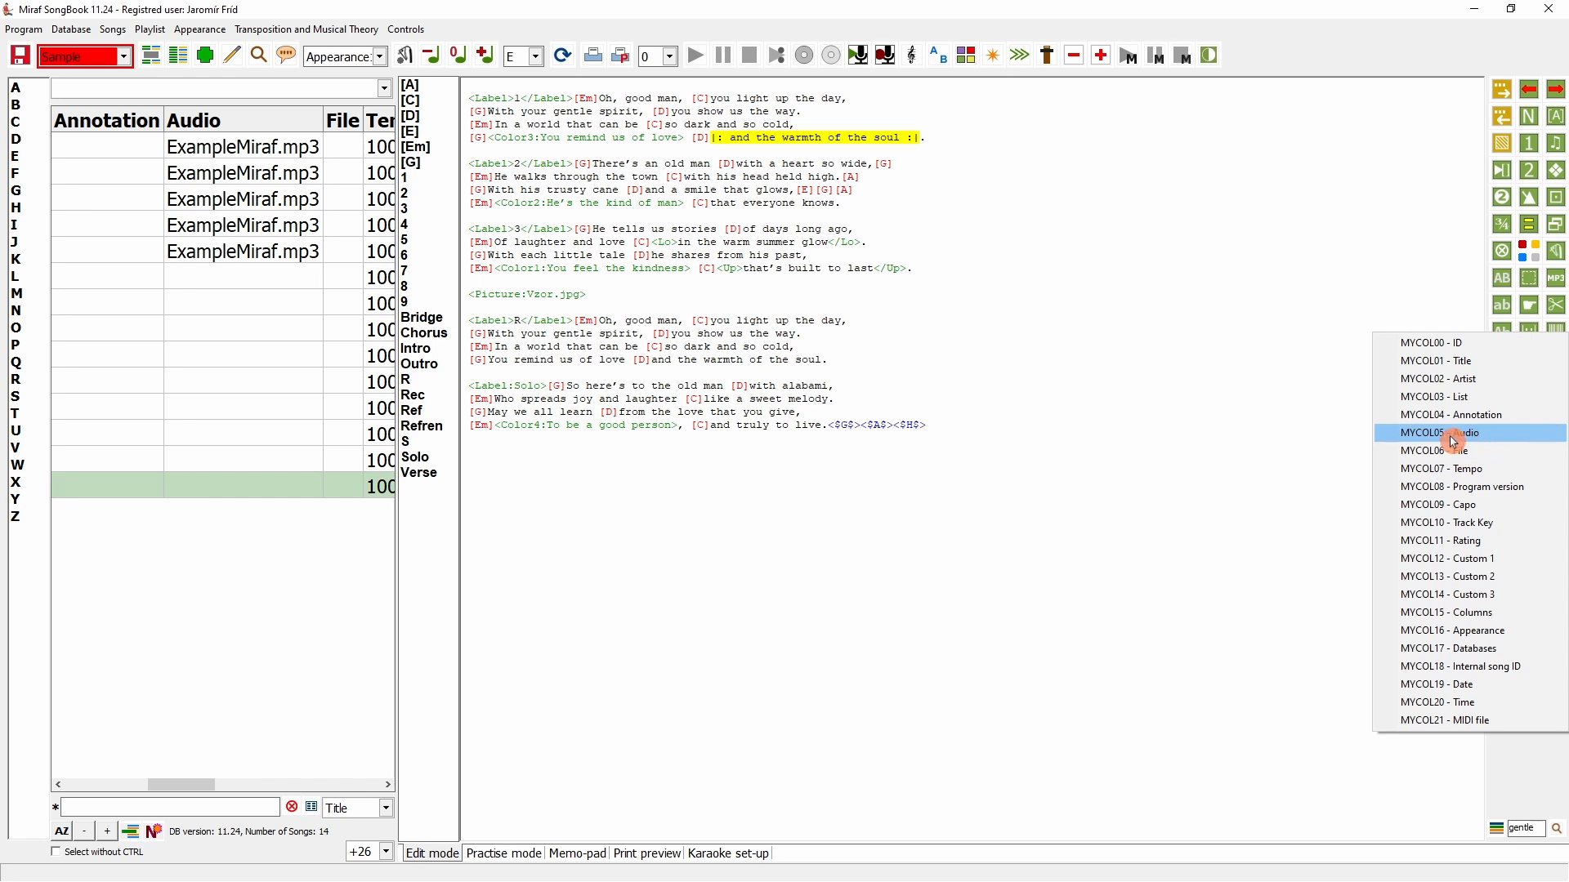
left_click(1499, 437)
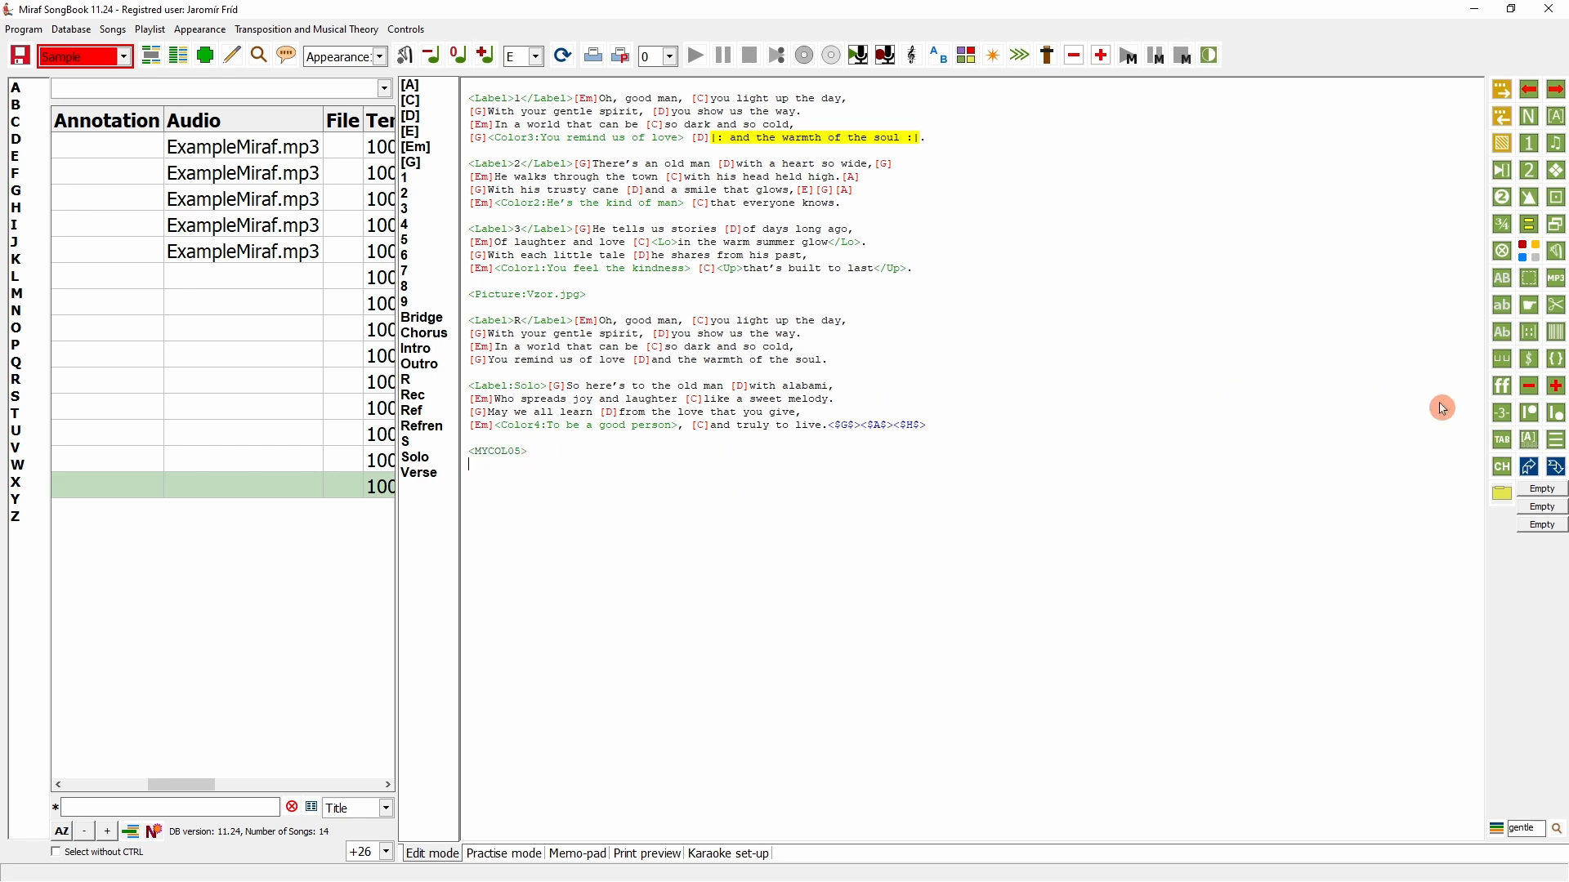
- Insert the Date column tag MYCOL19 and the Databases column tag MYCOL17 below MYCOL05, and check them in practise mode
left_click(1556, 332)
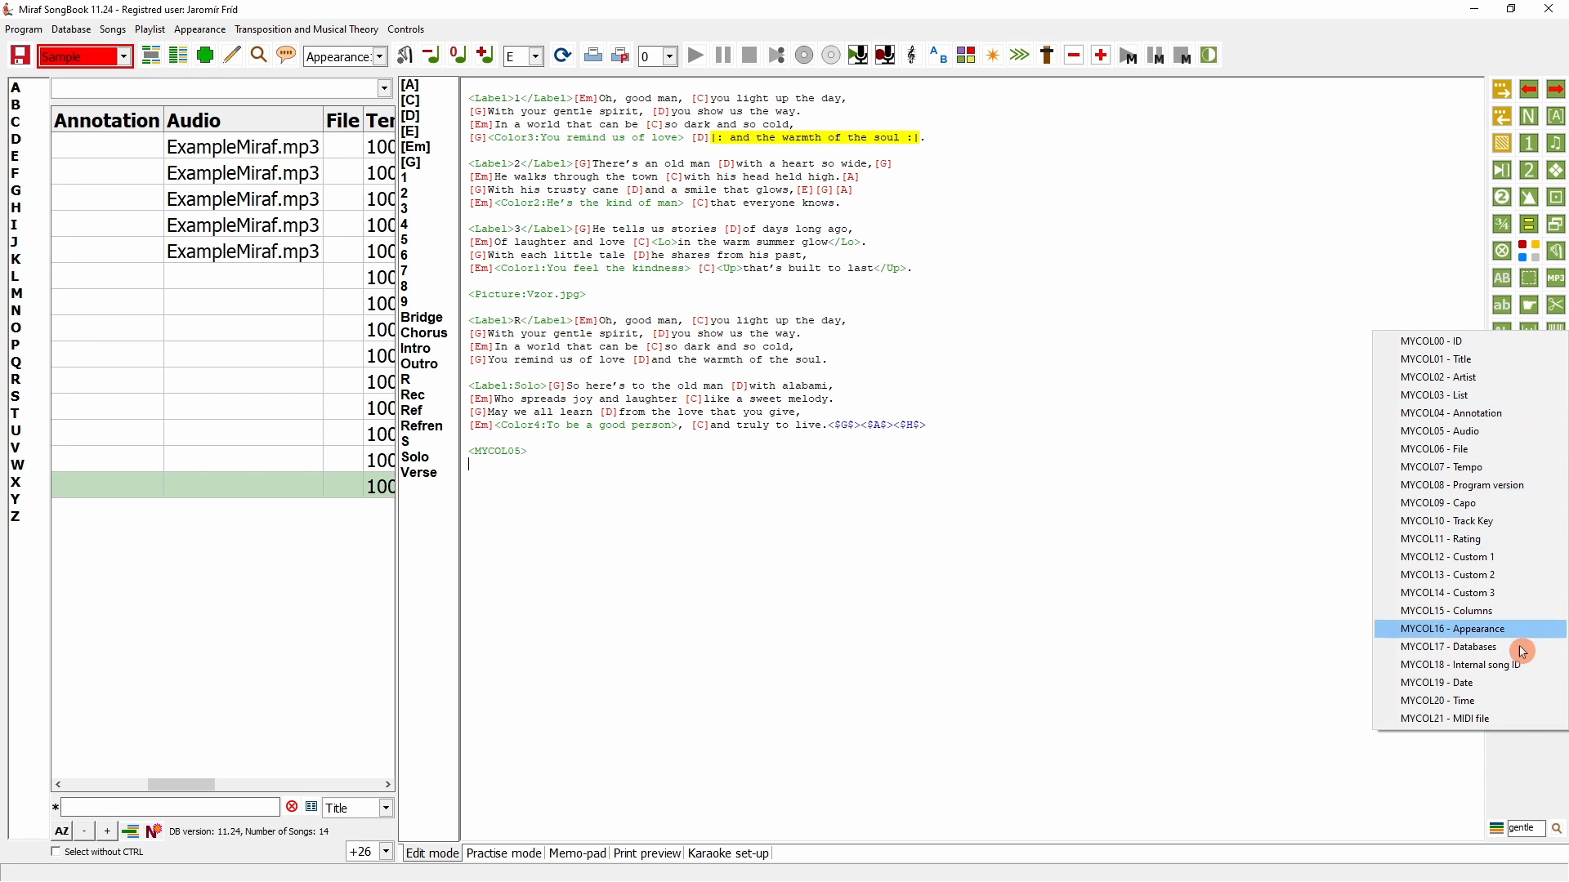
left_click(1489, 688)
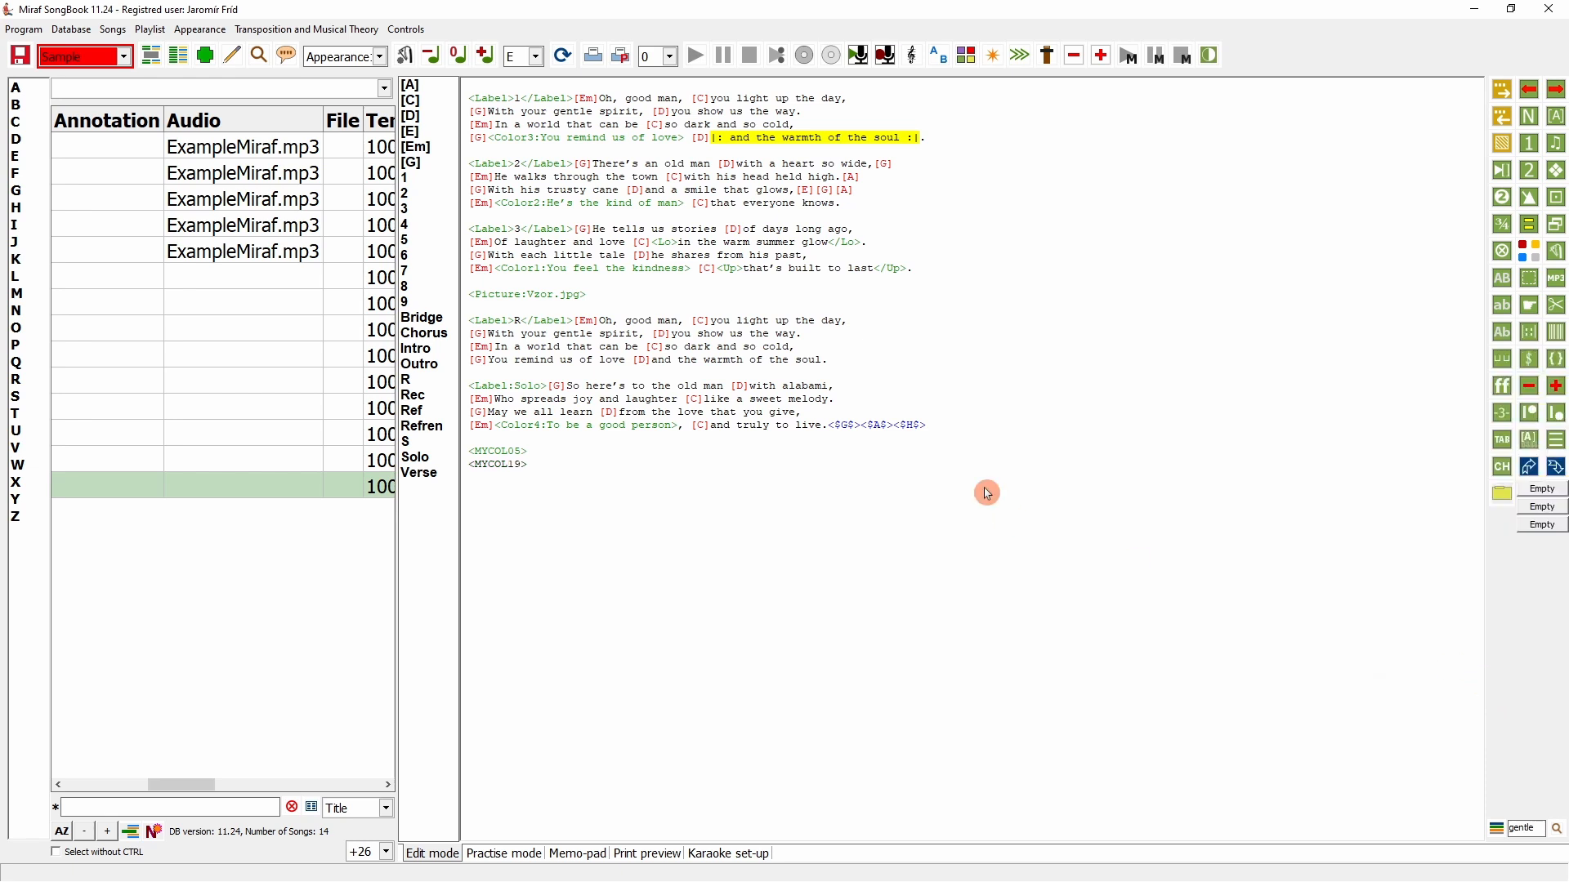
left_click(1556, 332)
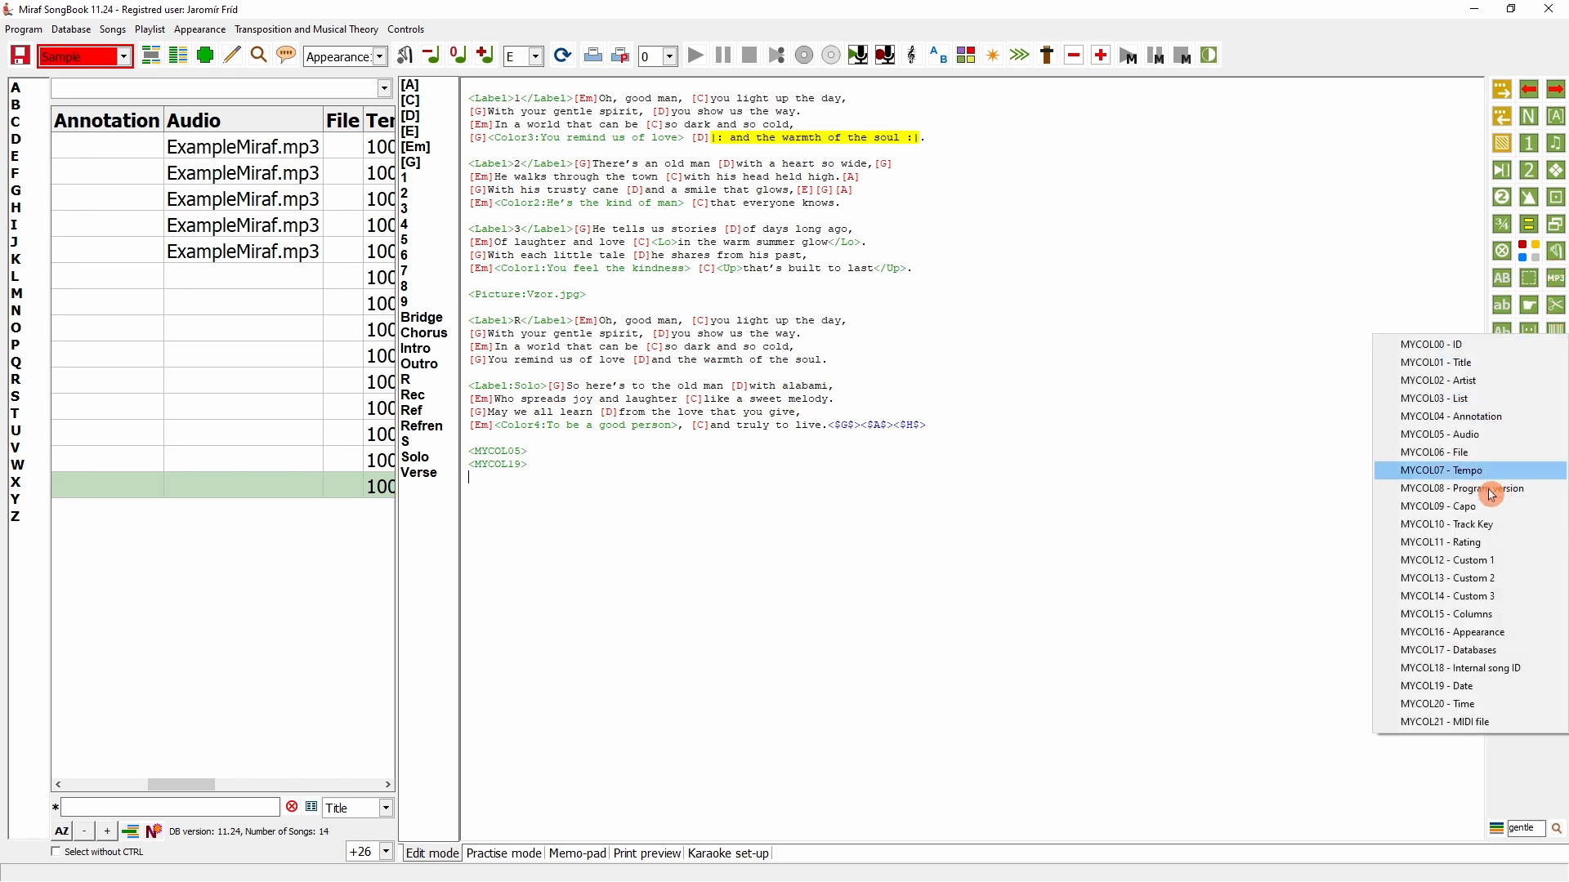
left_click(1471, 650)
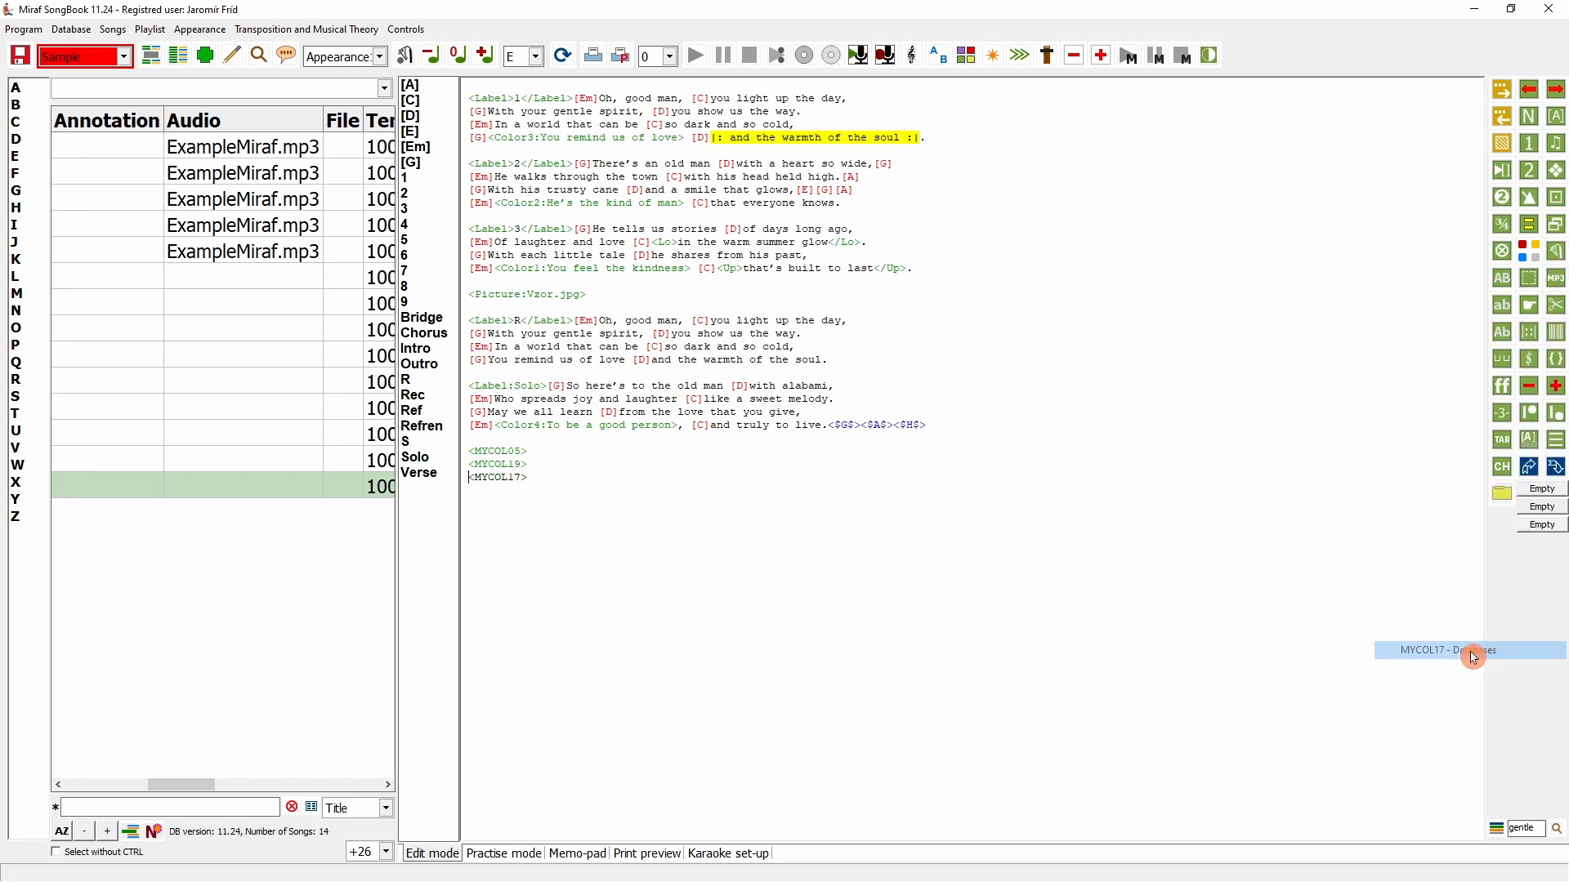
left_click(563, 55)
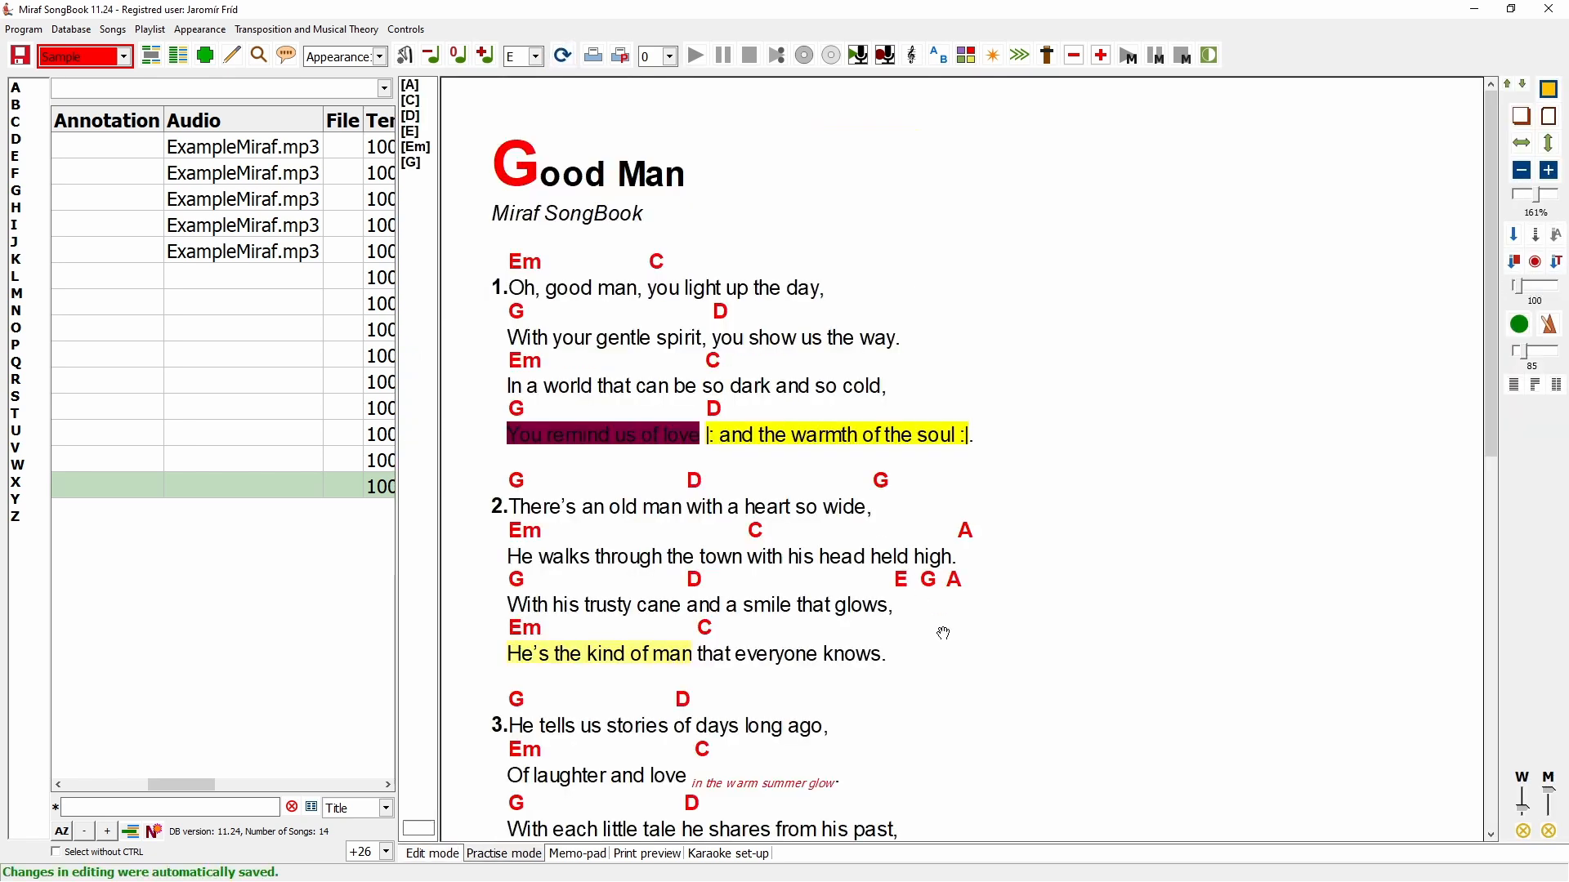
left_click_drag(942, 632, 966, 122)
left_click_drag(968, 568, 971, 336)
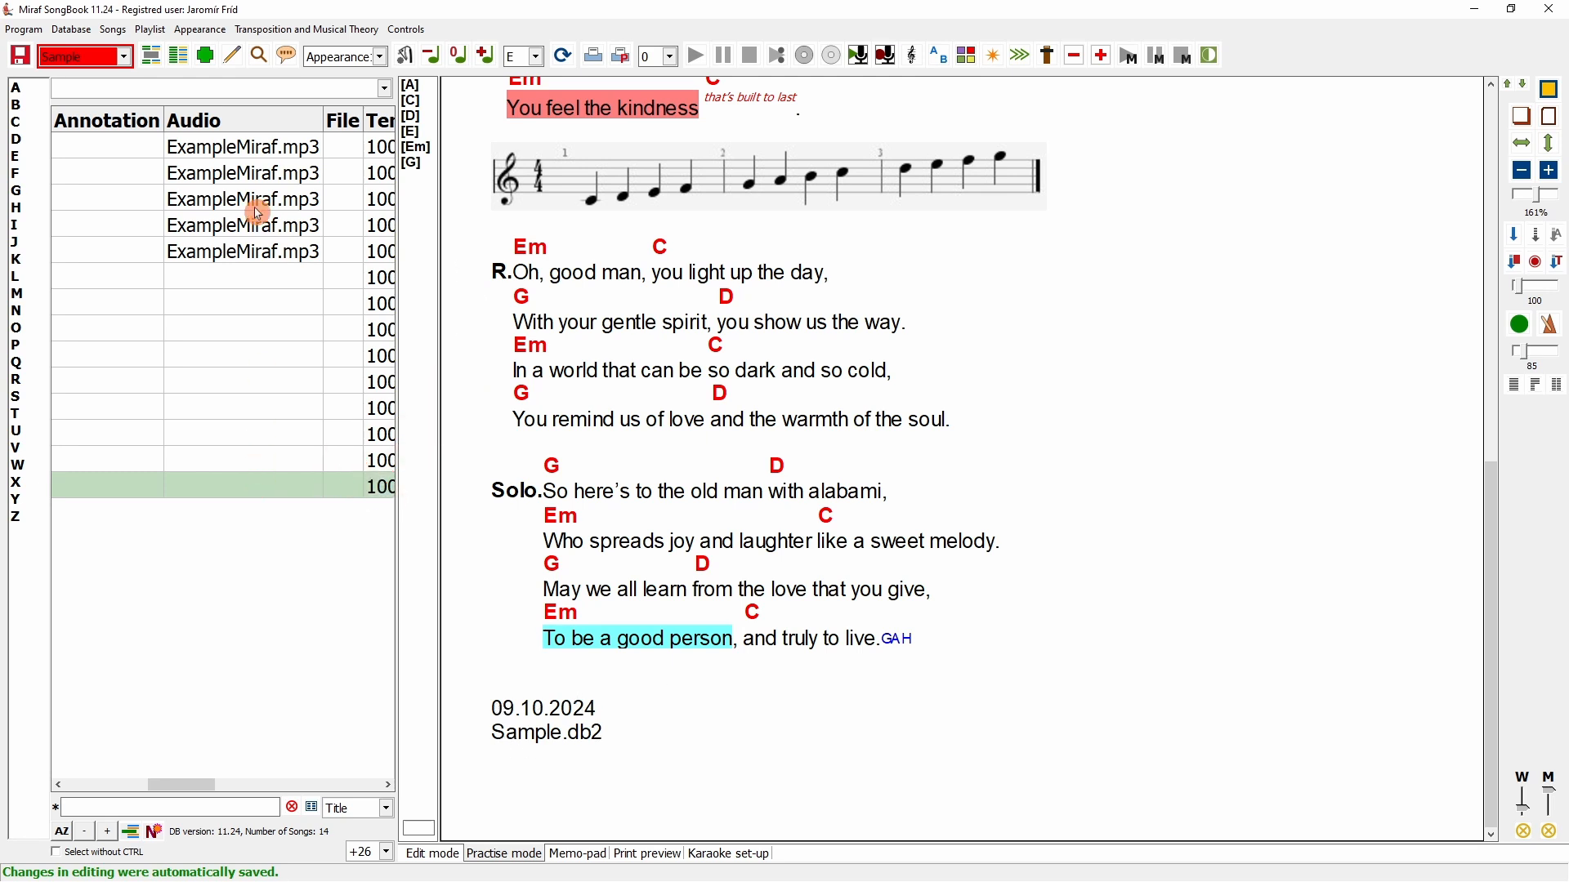
- Assign ExampleMiraf.mp3 as the audio file of "Good Man", save the song properties and check the end of the song
left_click(233, 58)
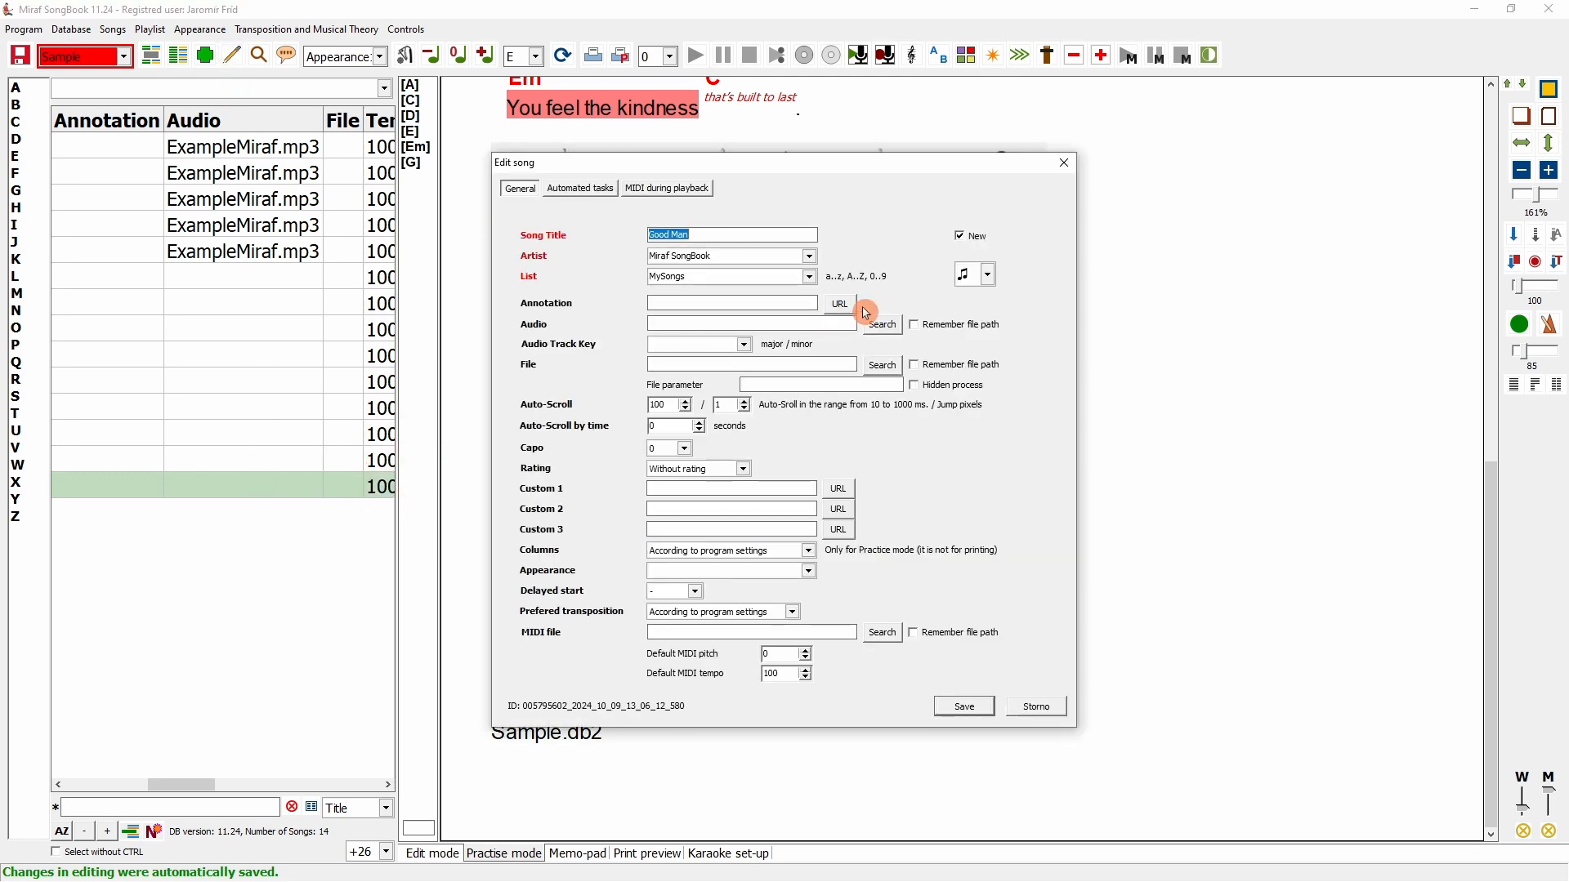
left_click(882, 325)
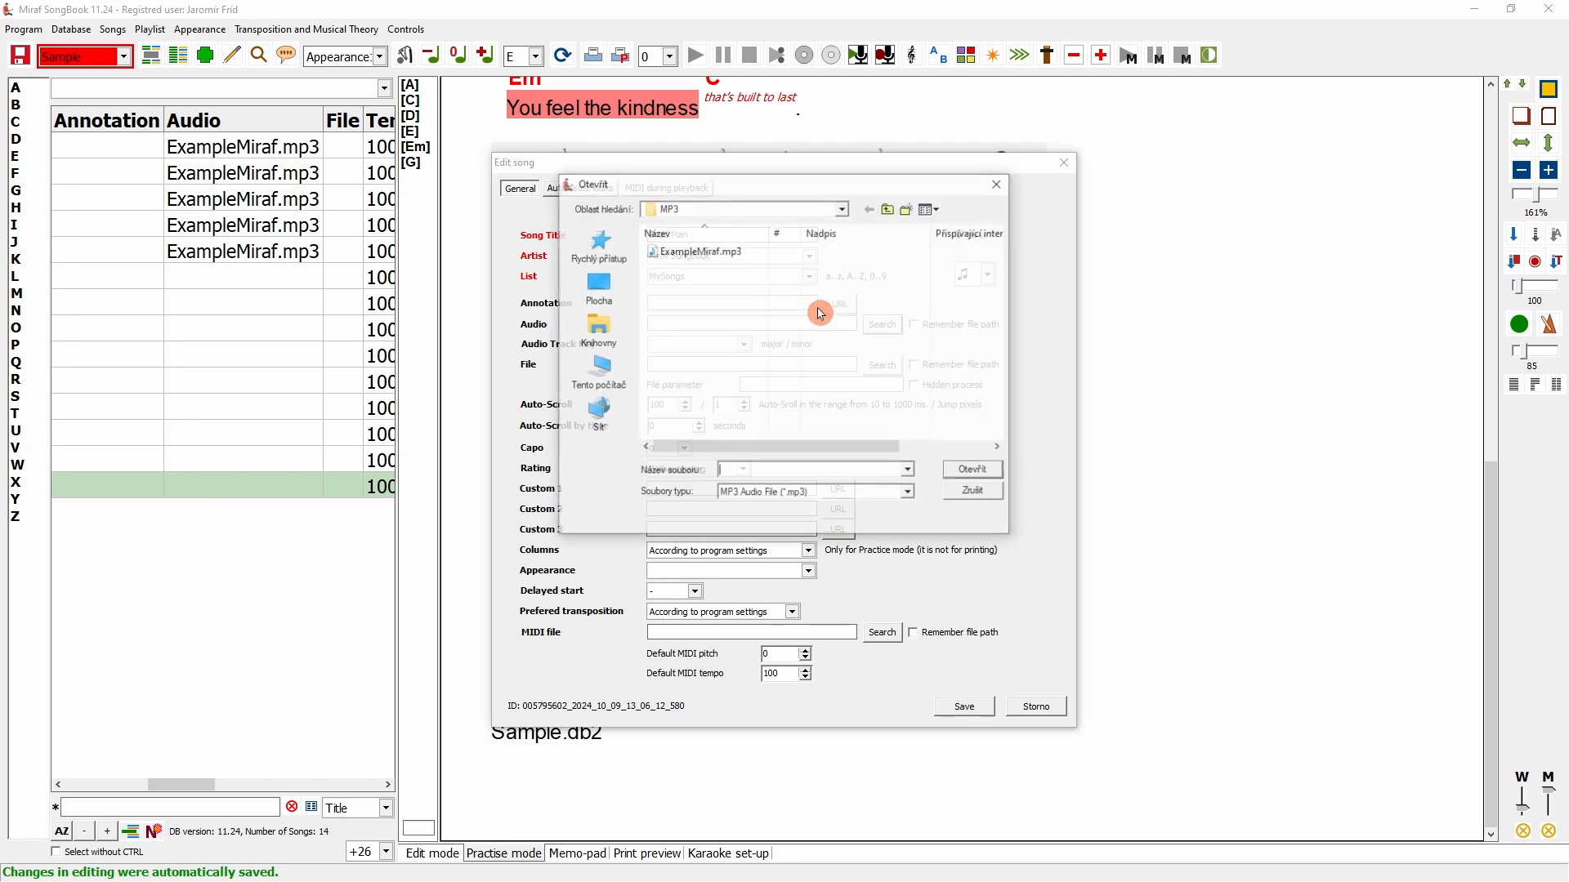
double_click(692, 255)
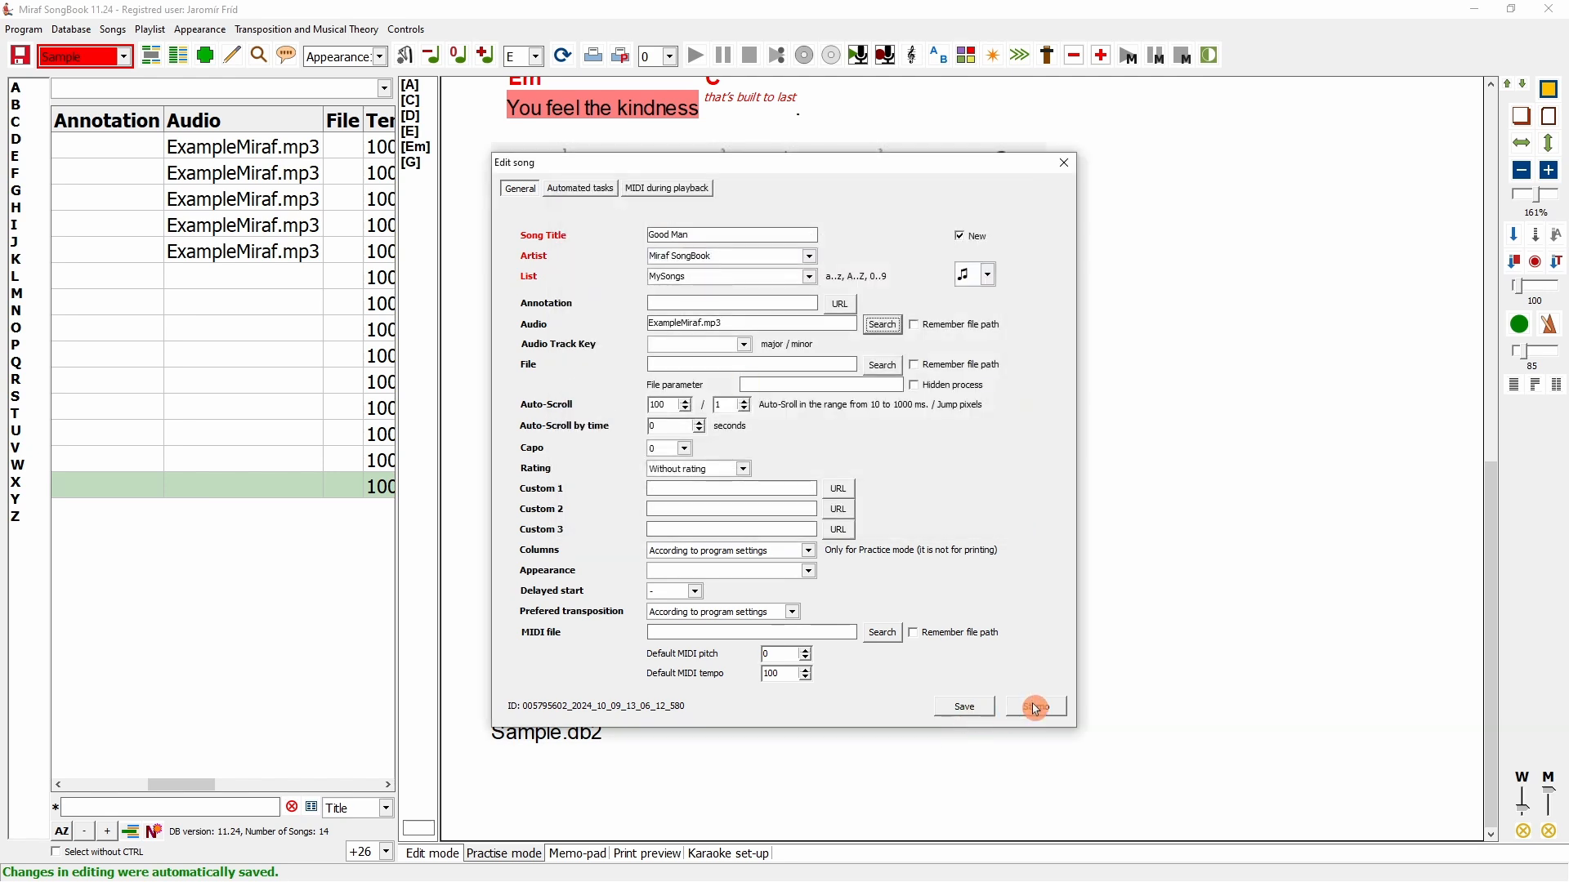
left_click(976, 707)
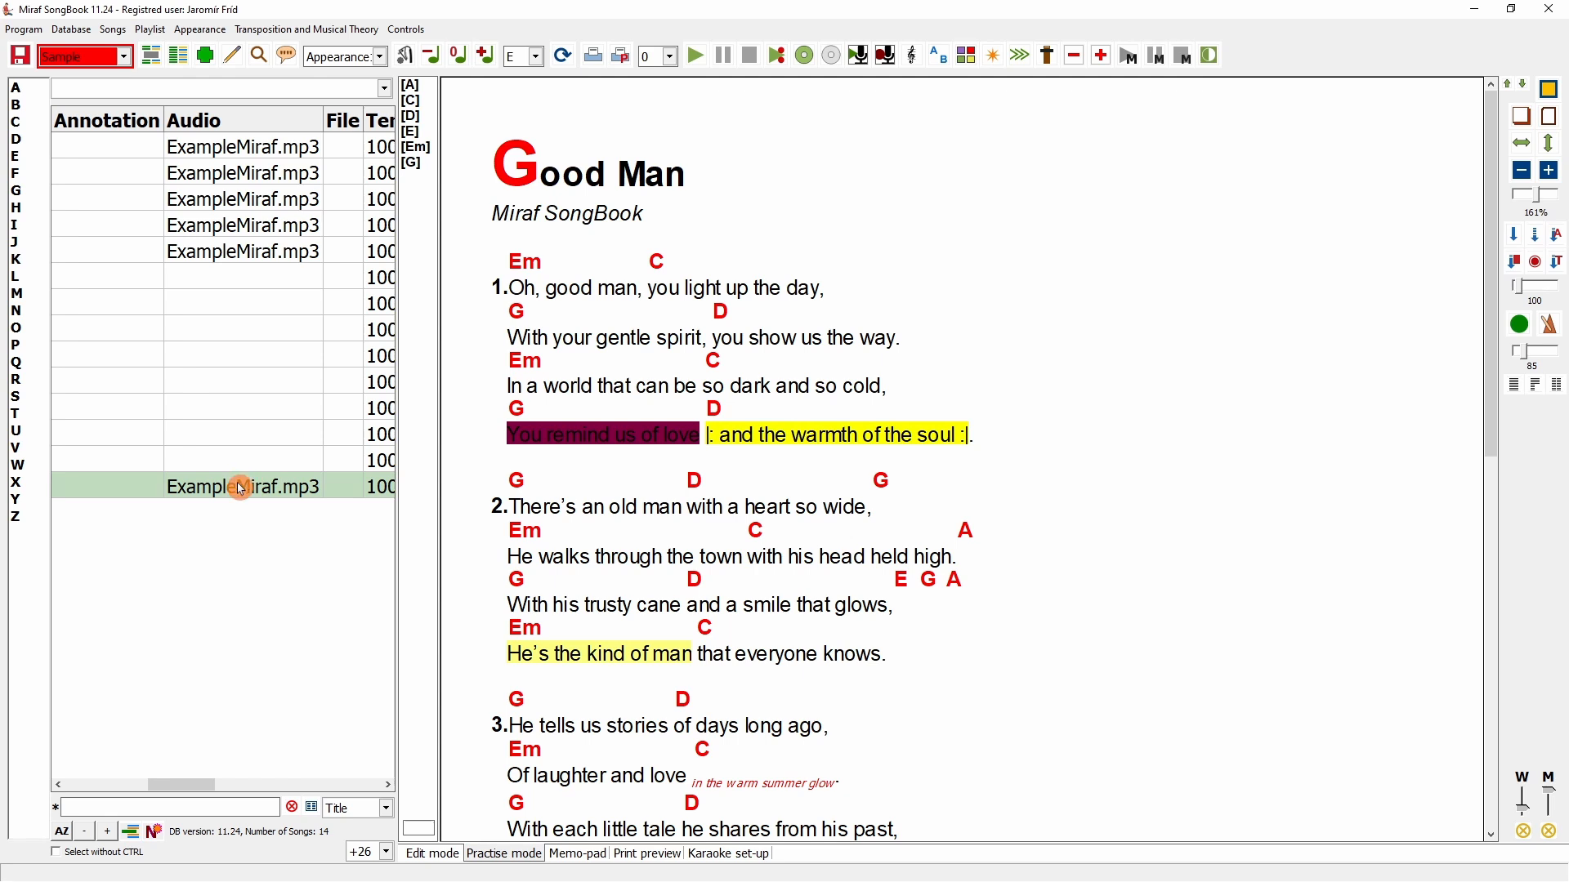
scroll(781, 486, "down", 10)
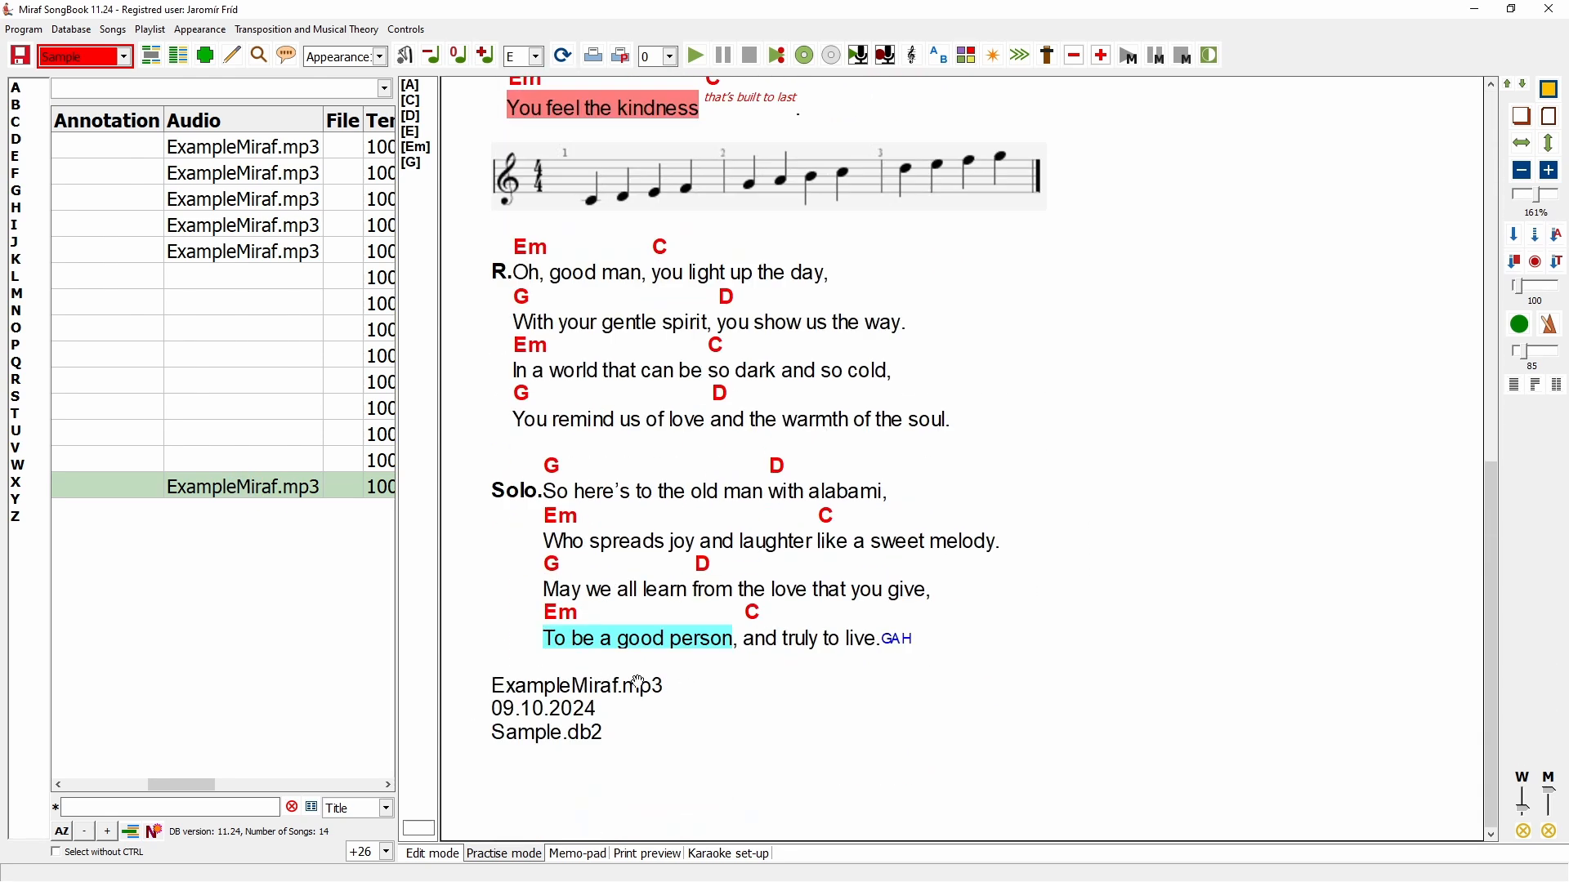
- Return to editing and examine the texts stored for variables 1, 2 and 3 in the variable settings
left_click(420, 855)
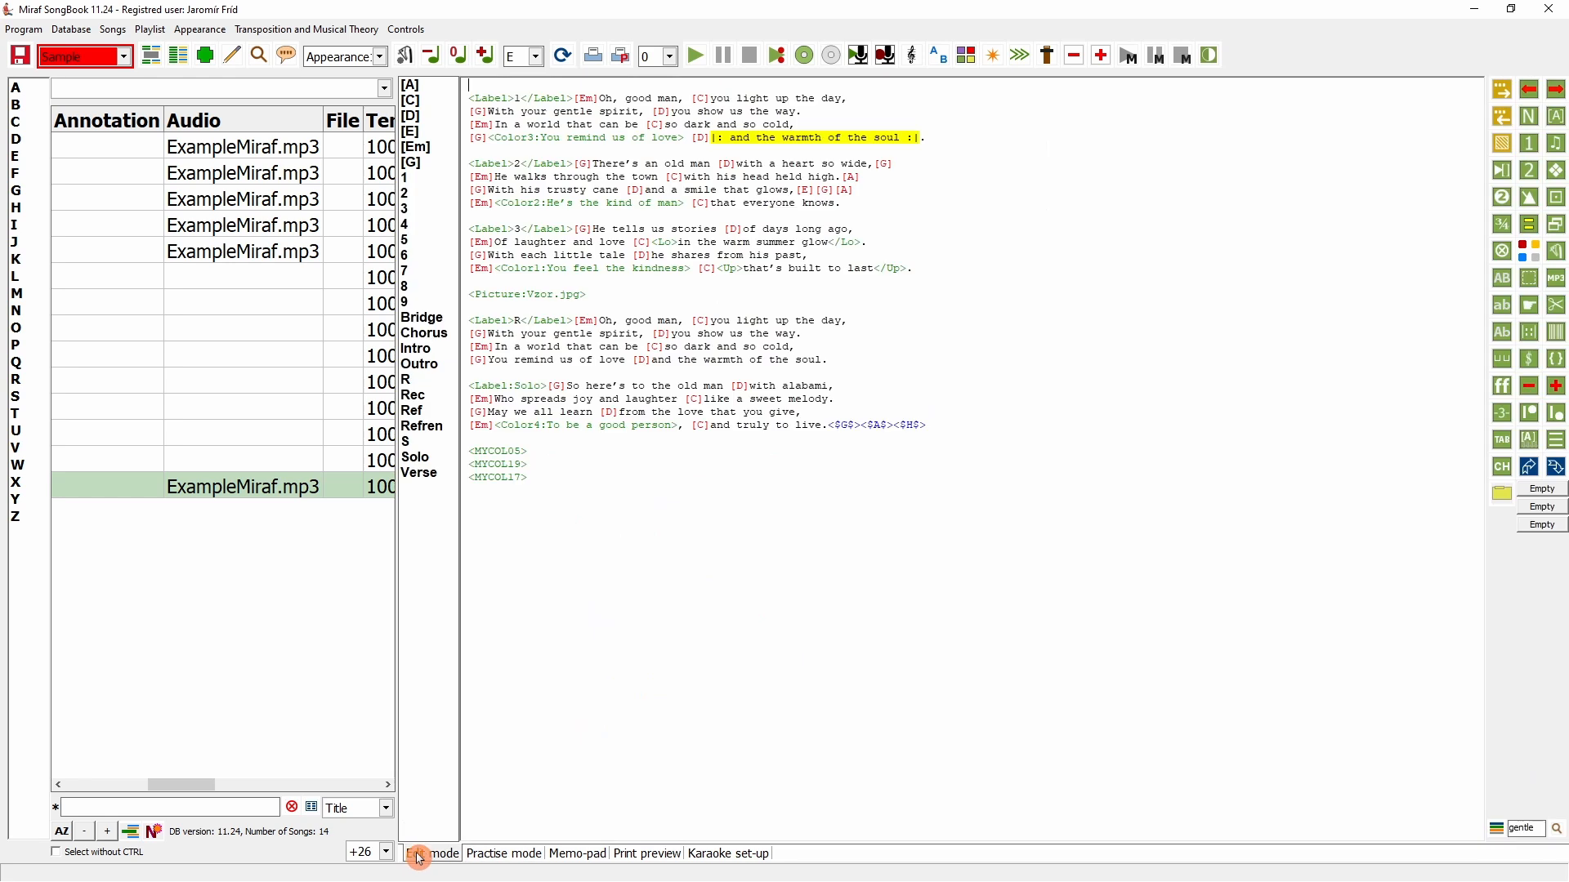
left_click(1555, 334)
left_click(204, 33)
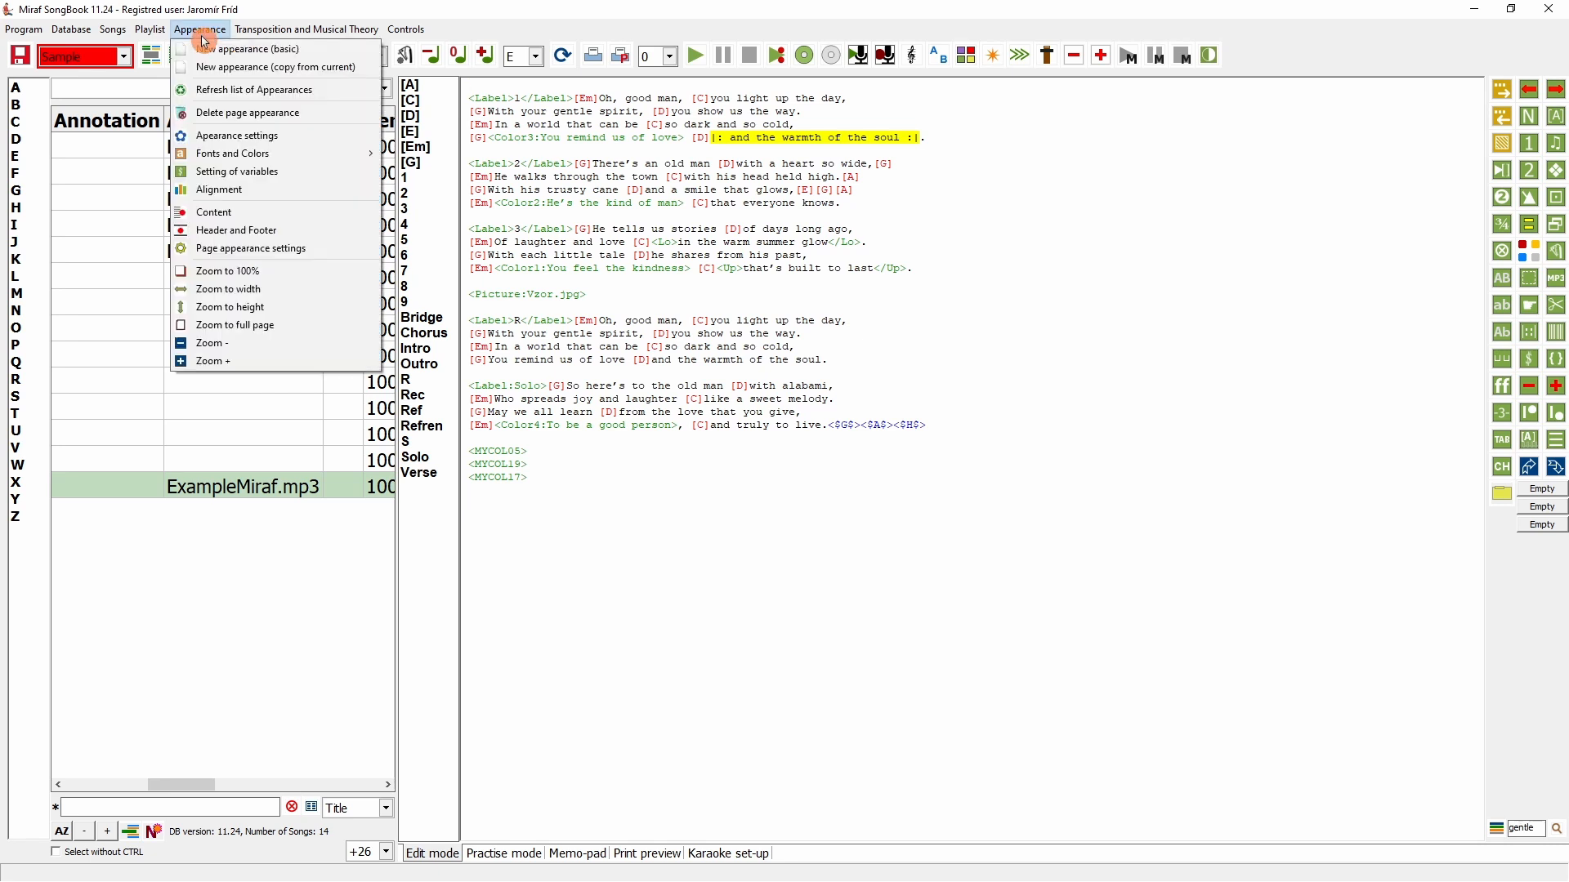
mouse_move(219, 155)
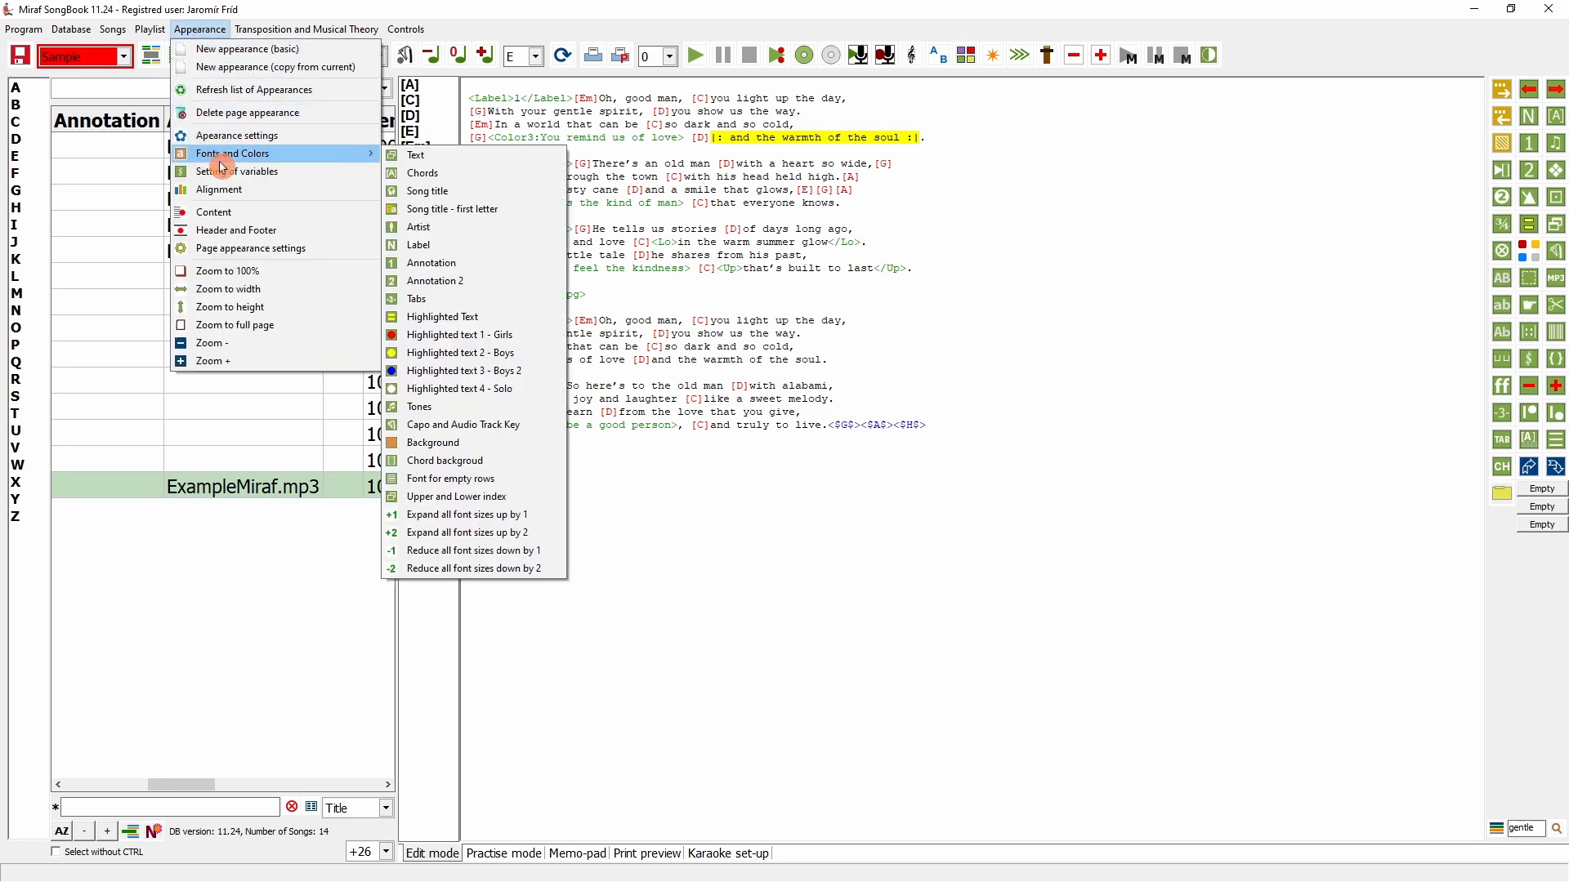
left_click(240, 174)
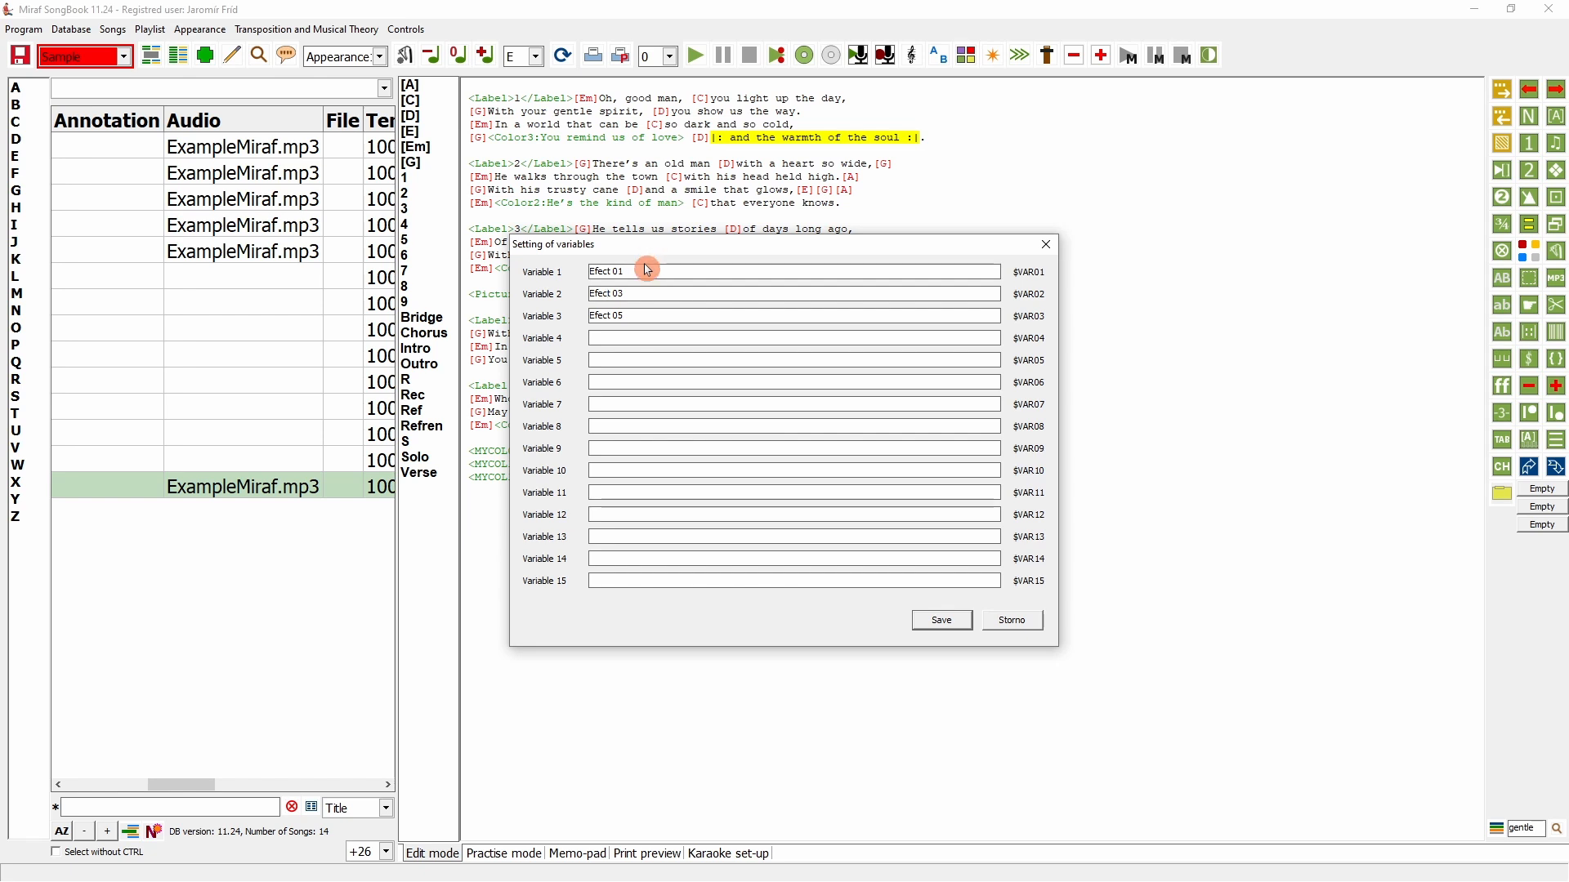
double_click(608, 272)
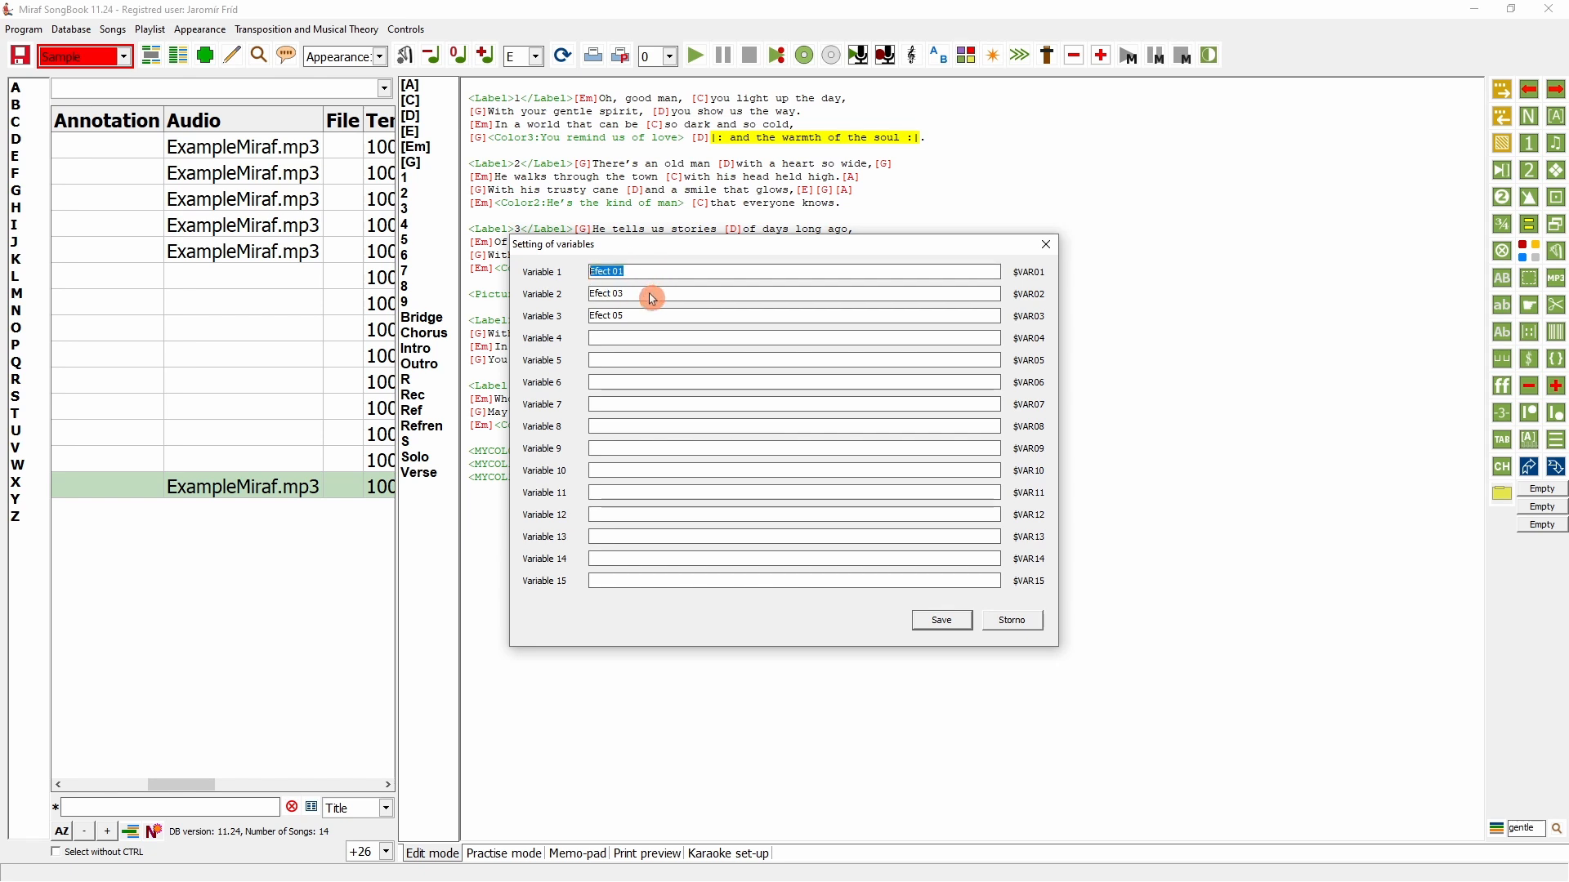
double_click(611, 294)
double_click(648, 318)
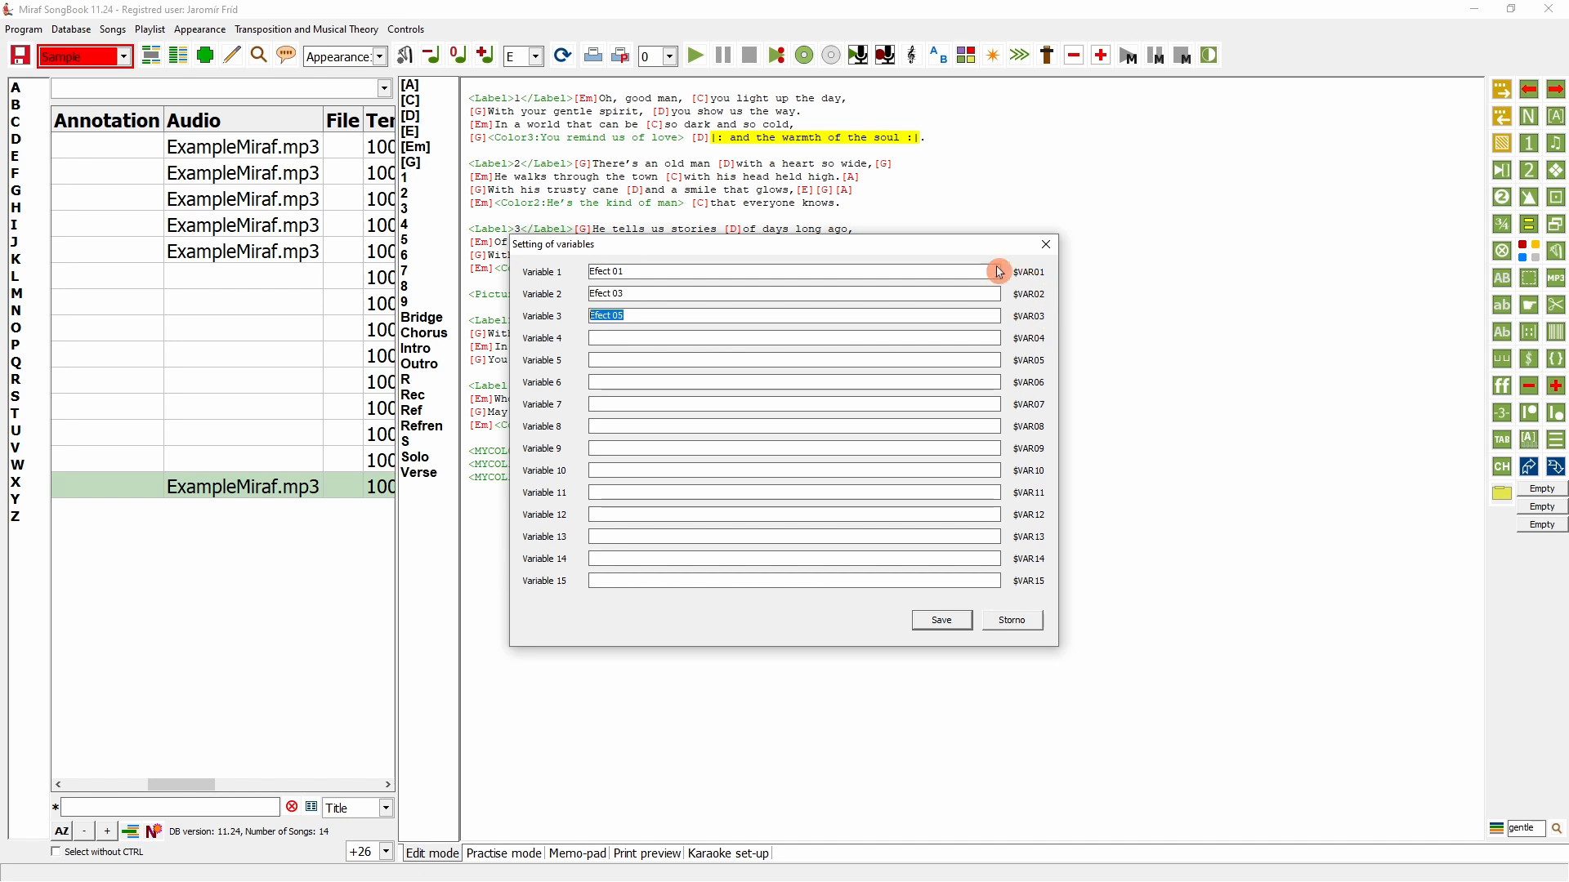
left_click(940, 621)
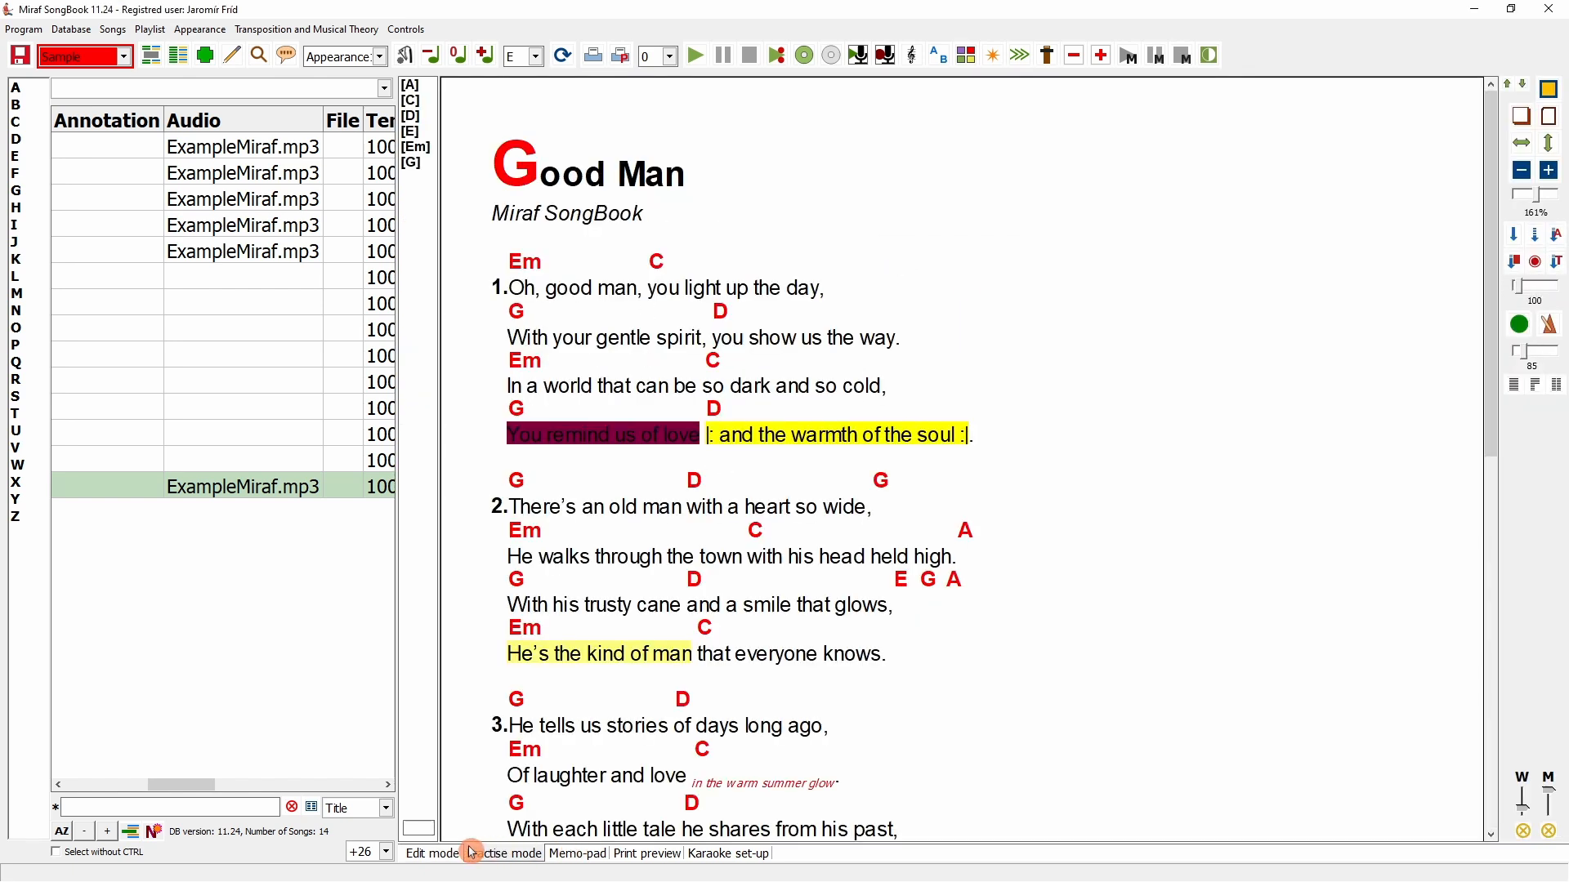
- Insert variable 1, "Efect 01", above the first verse of "Good Man" and check it in practise mode
left_click(429, 853)
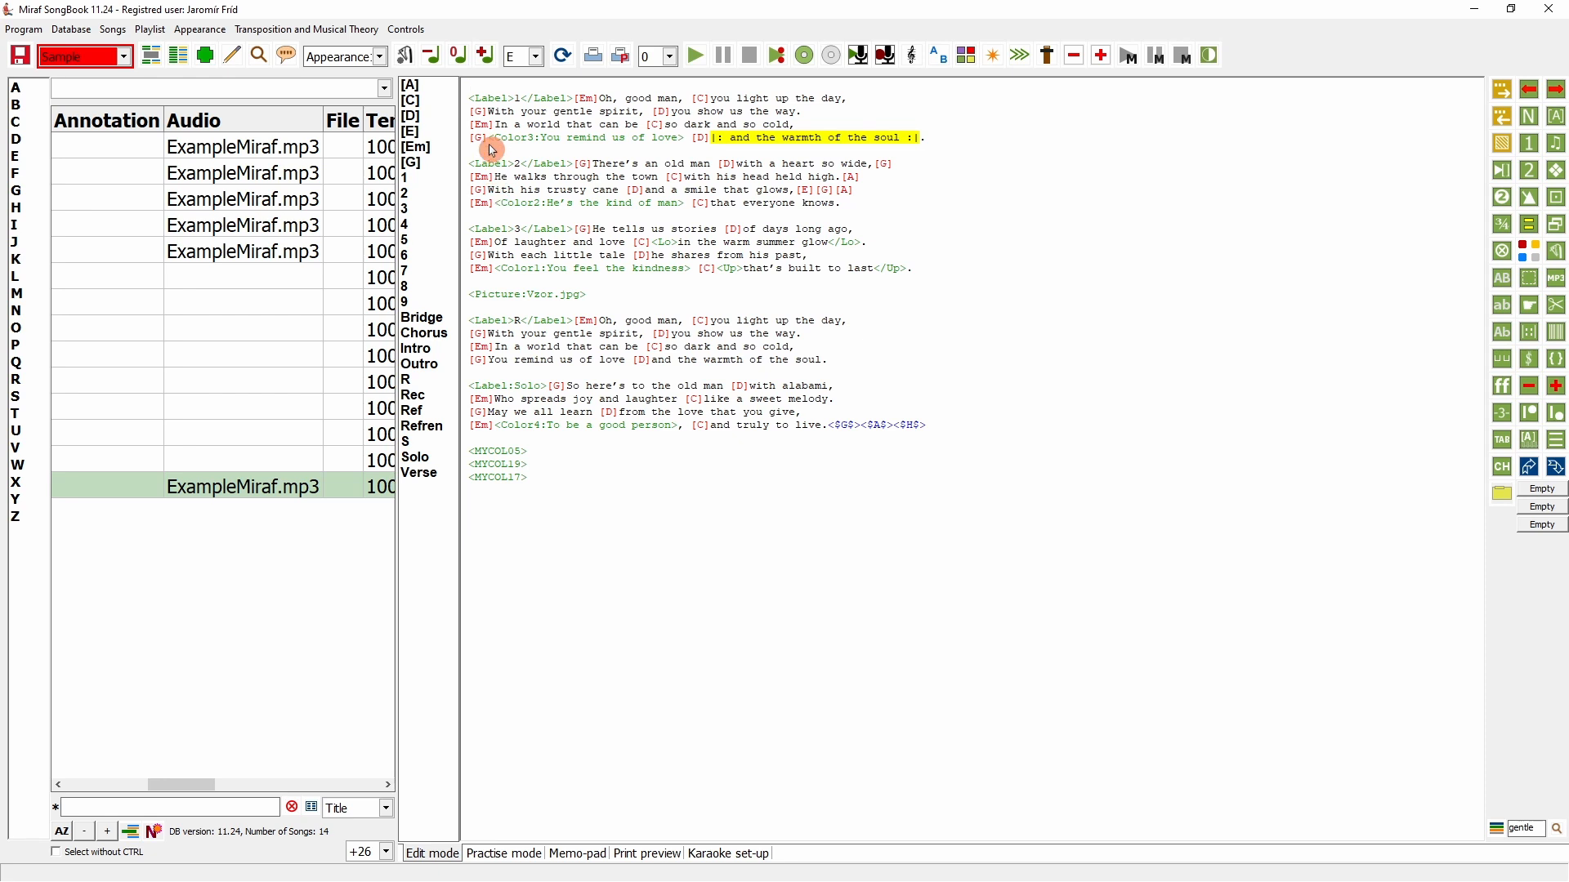
left_click(1531, 362)
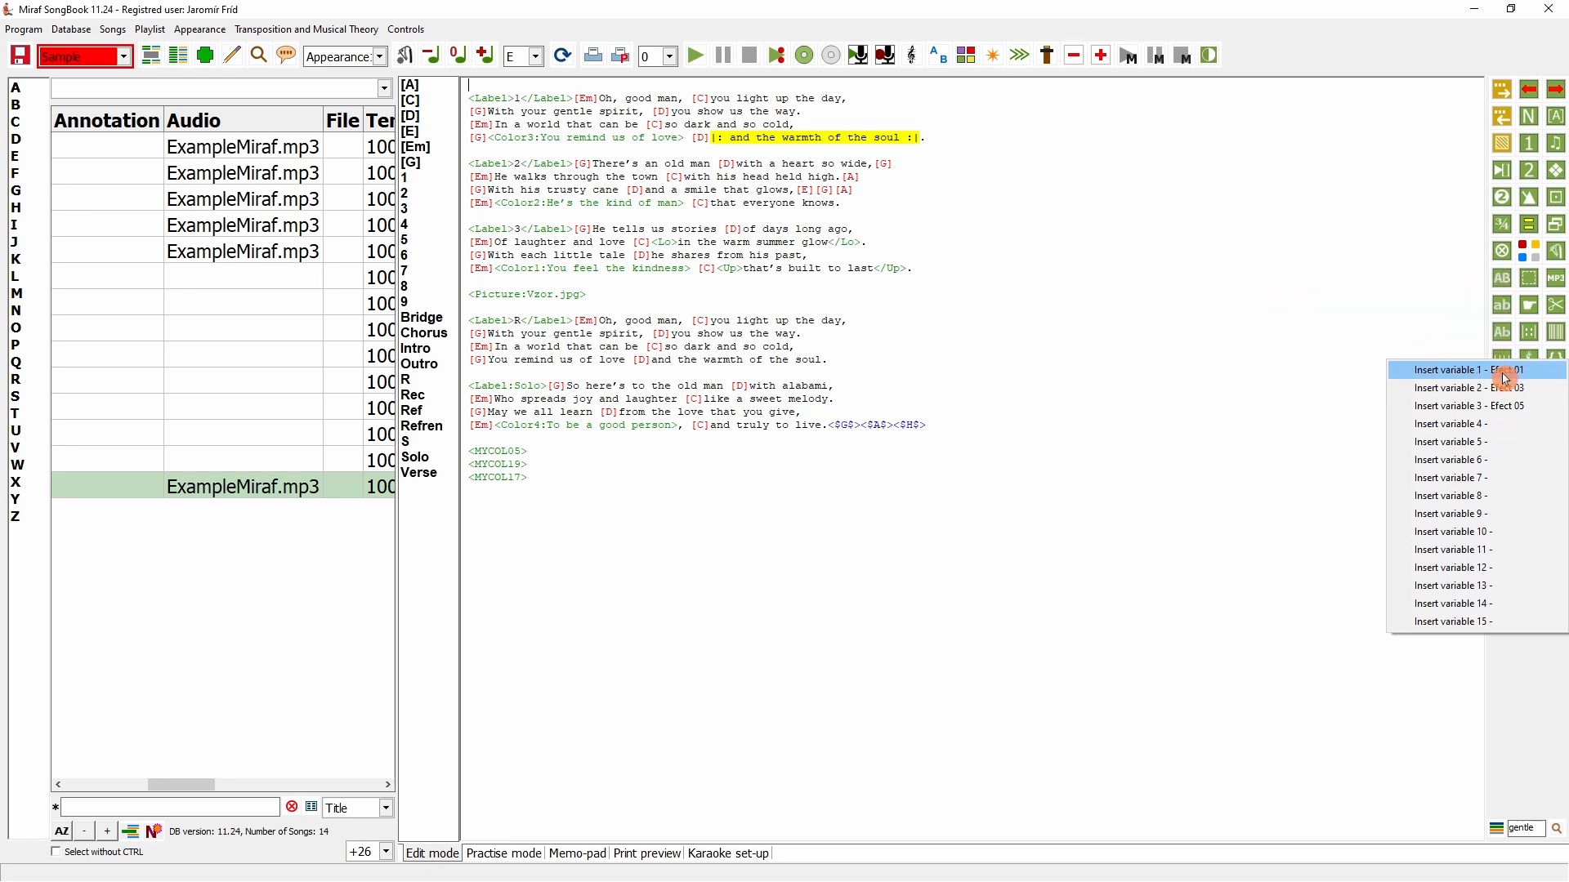
left_click(1505, 371)
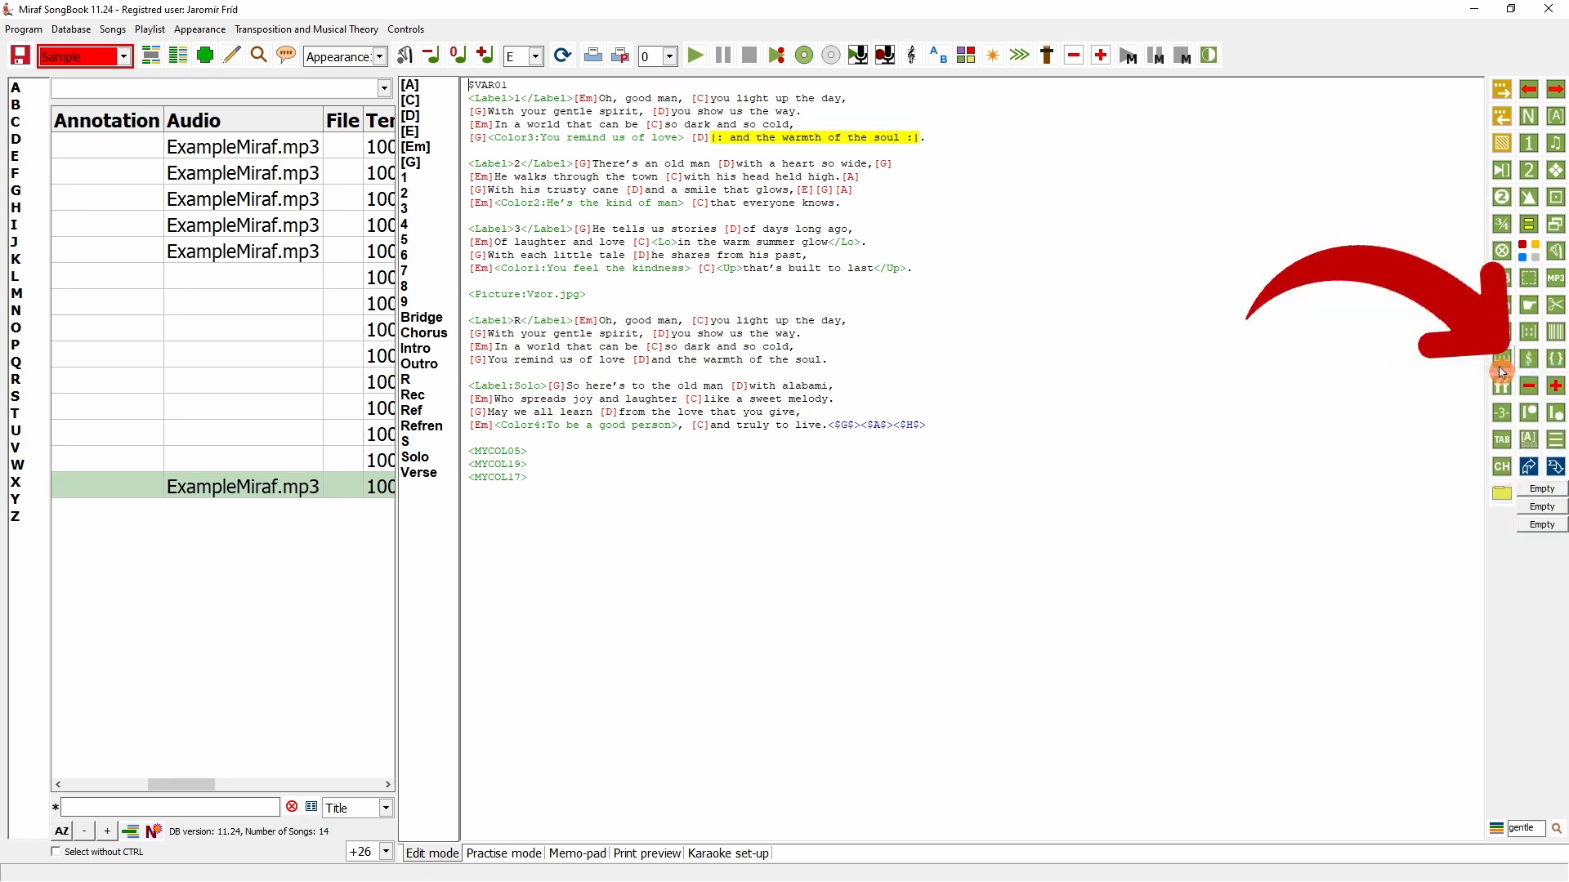
left_click(562, 55)
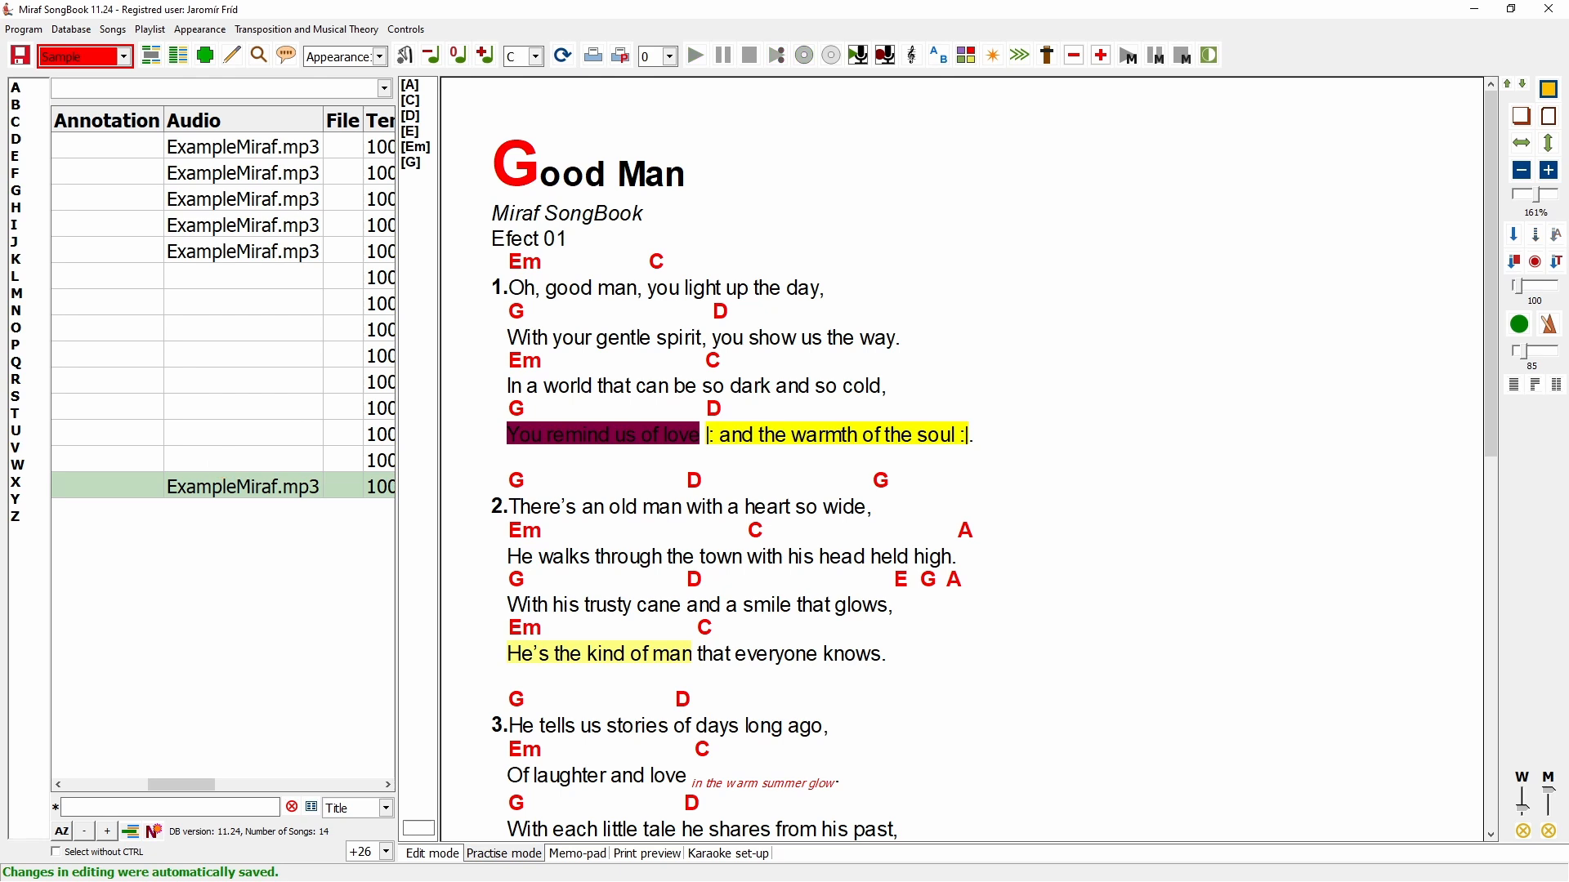
- Insert variable 1 above the first verse of the song "Dreams of a Man" and apply the edit
left_click(222, 461)
left_click(430, 862)
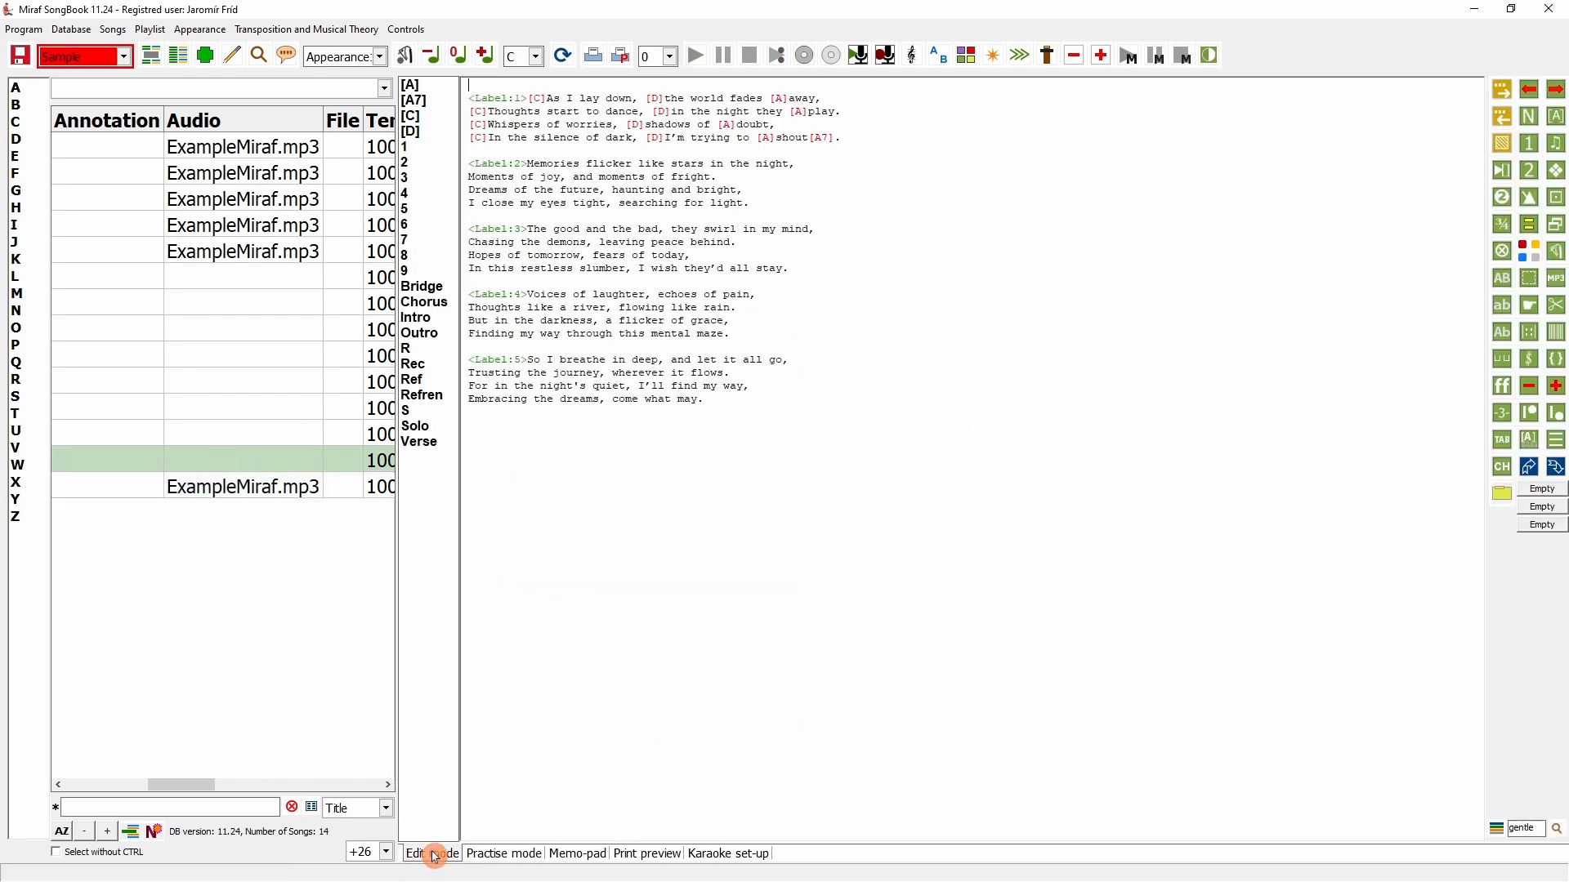
left_click(1530, 360)
left_click(1530, 363)
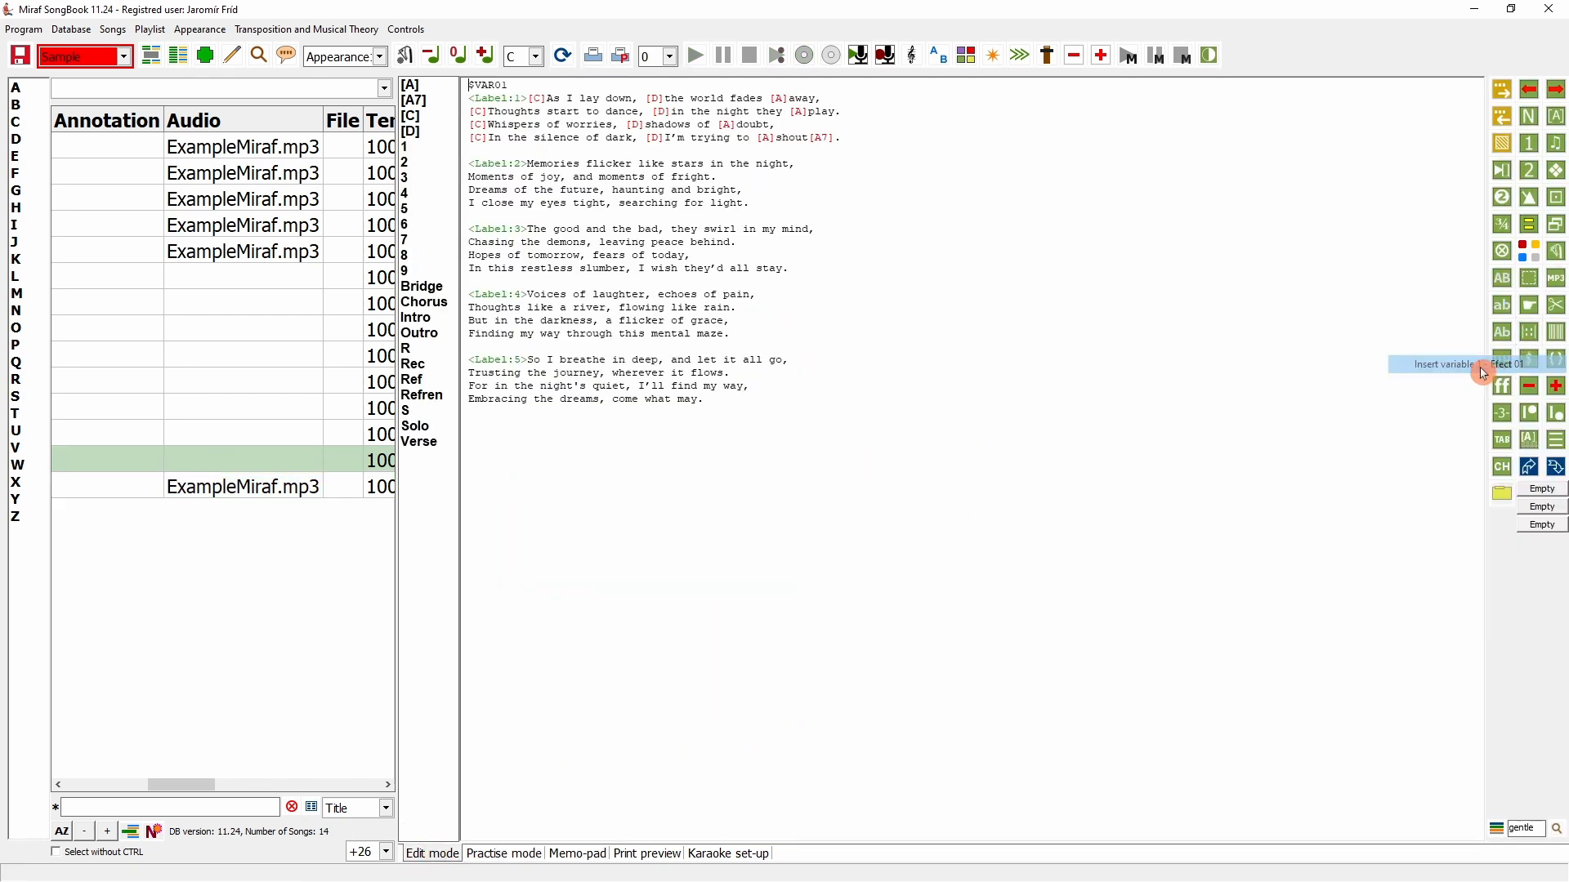
left_click(562, 55)
- Insert variable 1 above the first verse of "Flock of Seagulls" and compare it with "Dreams of a Man" in practise mode
left_click(238, 435)
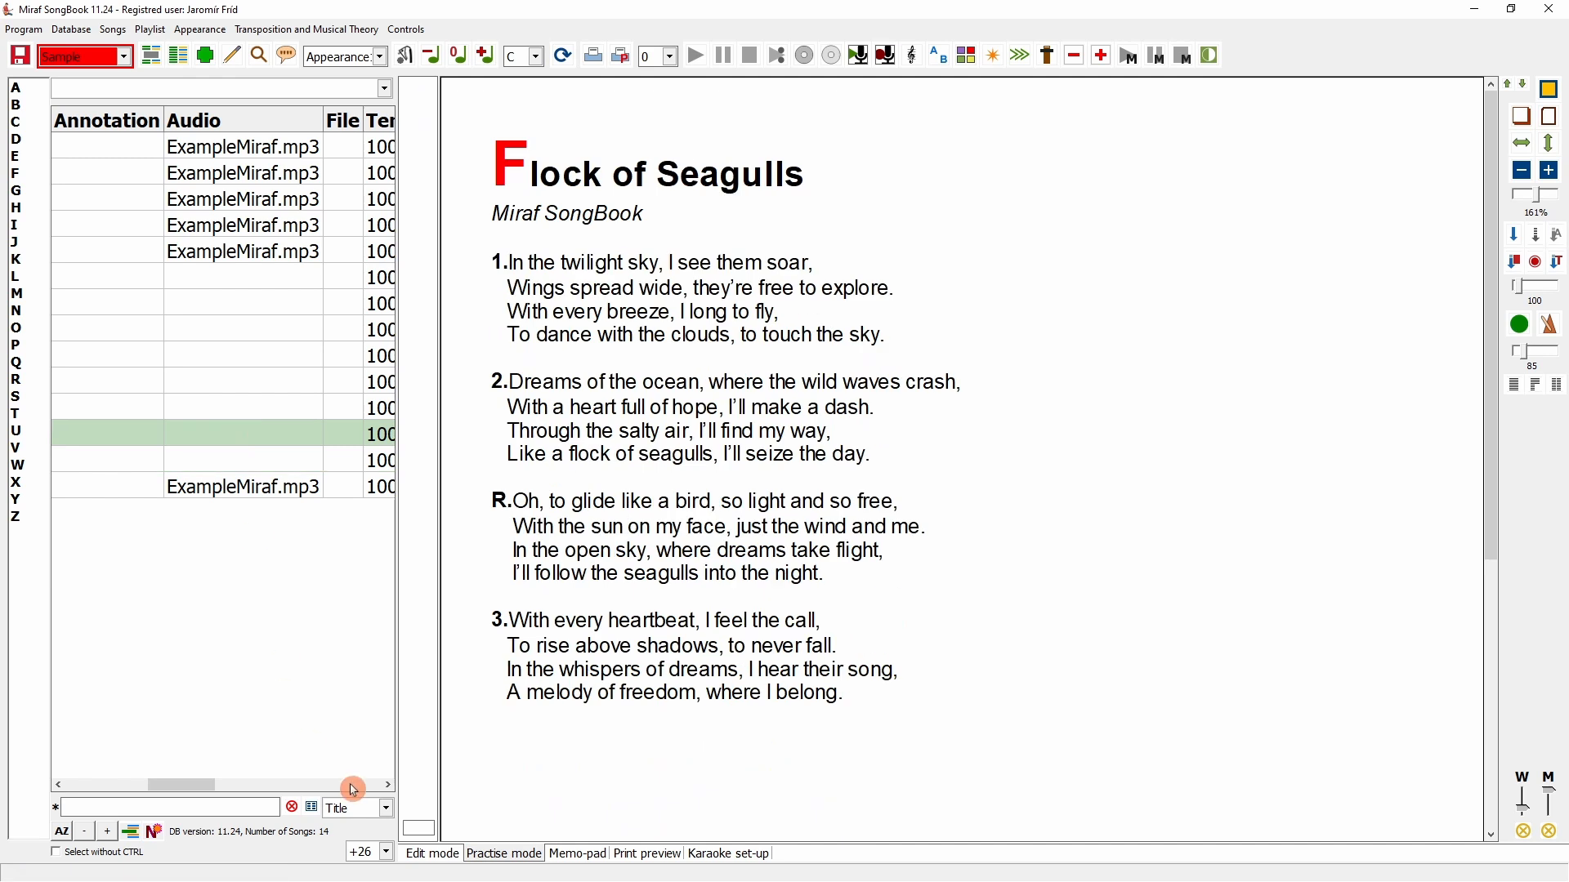
left_click(432, 854)
left_click(1531, 361)
left_click(1512, 373)
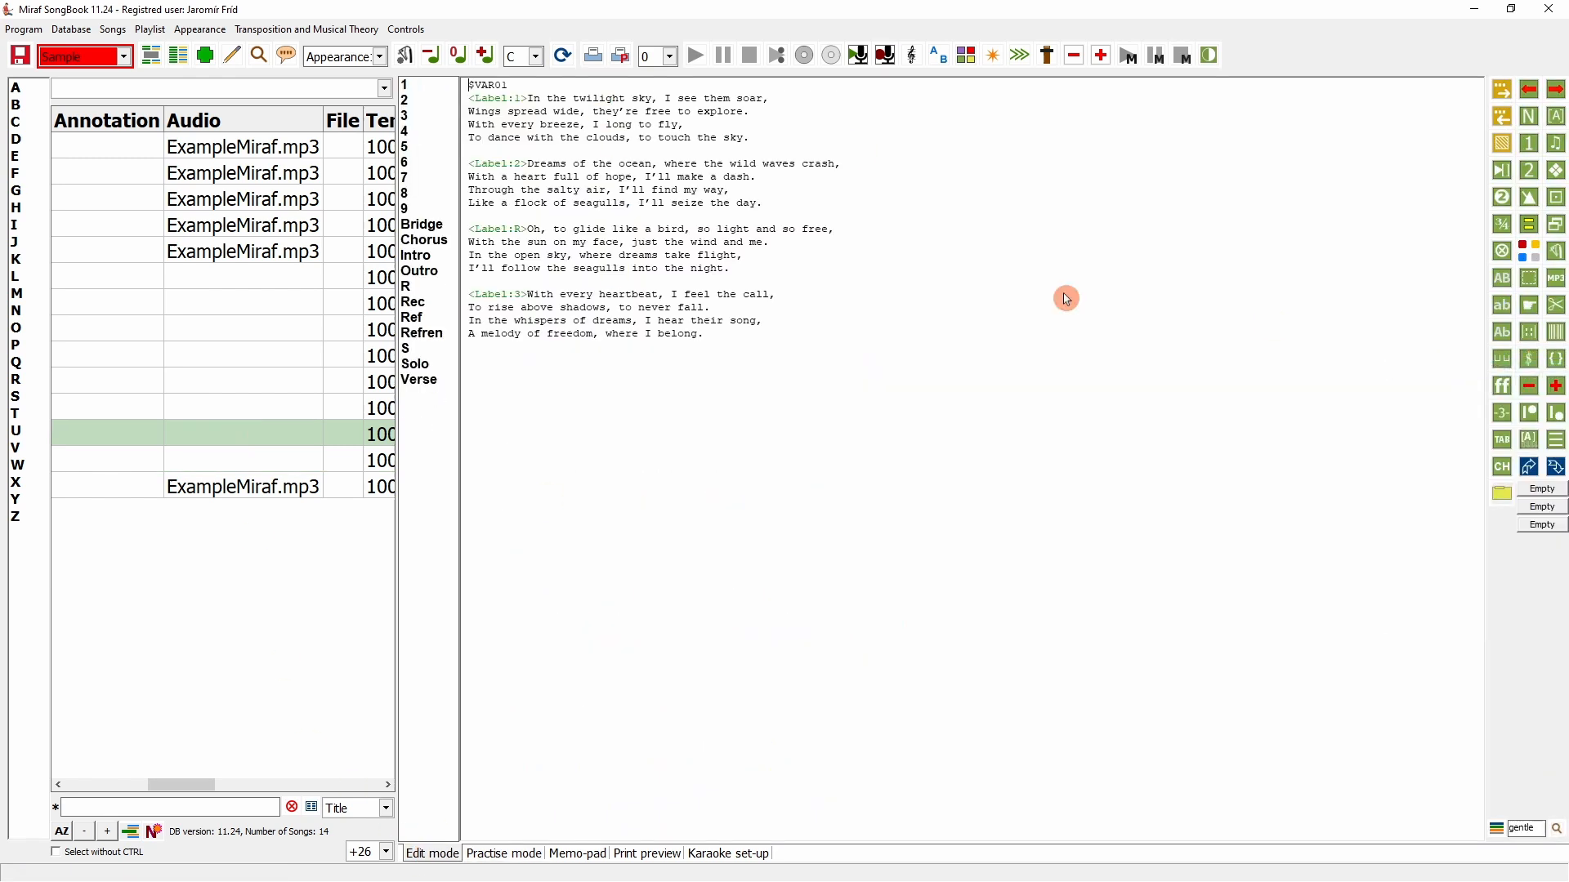
left_click(562, 56)
left_click(224, 460)
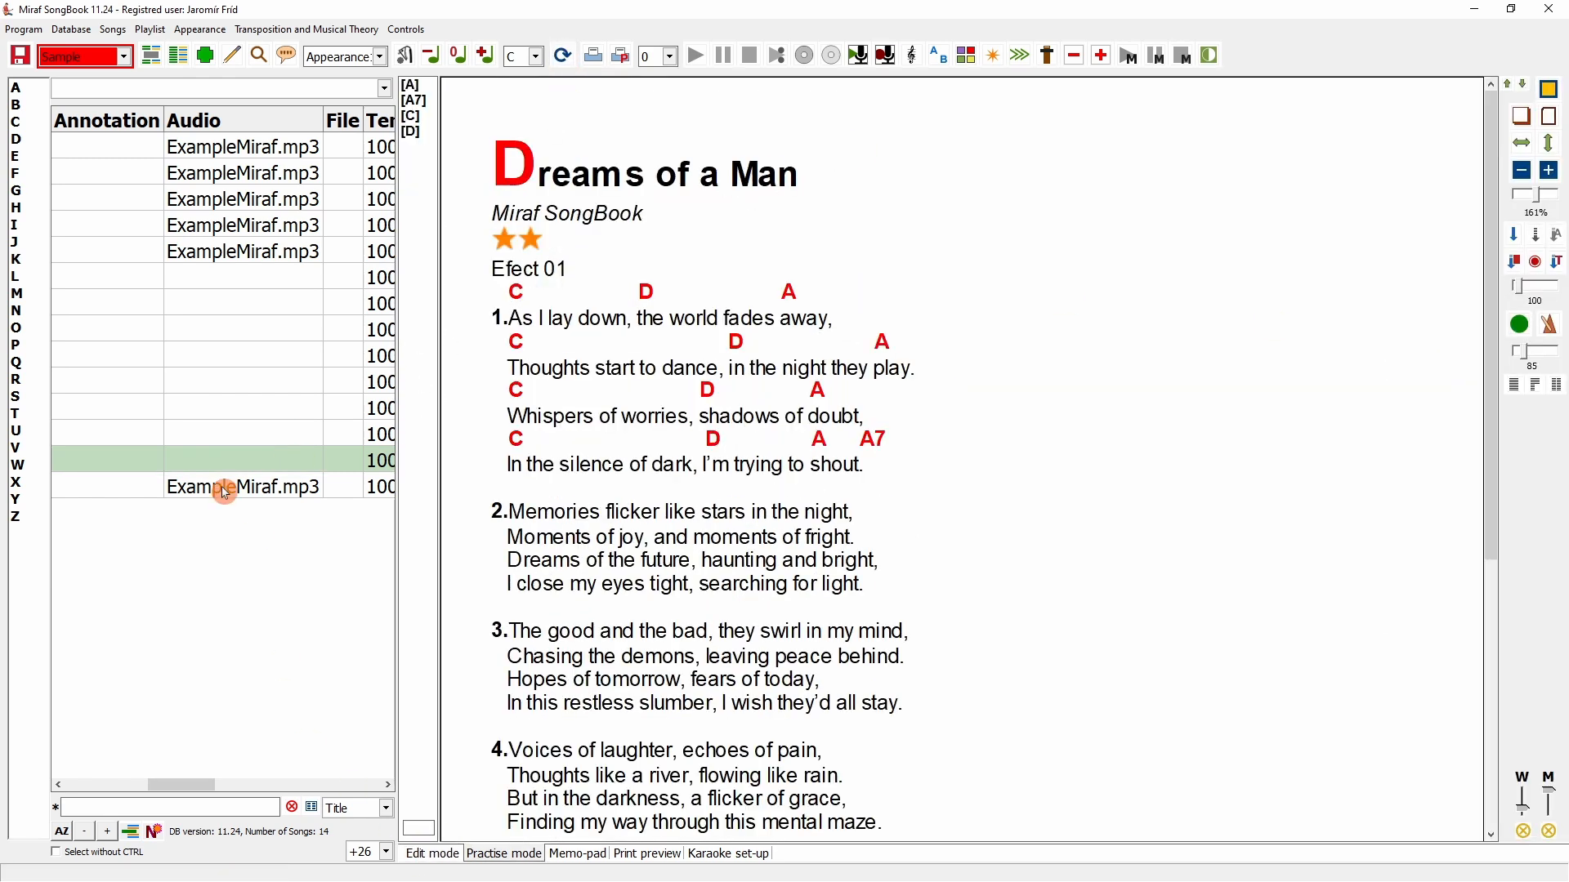
key("Up")
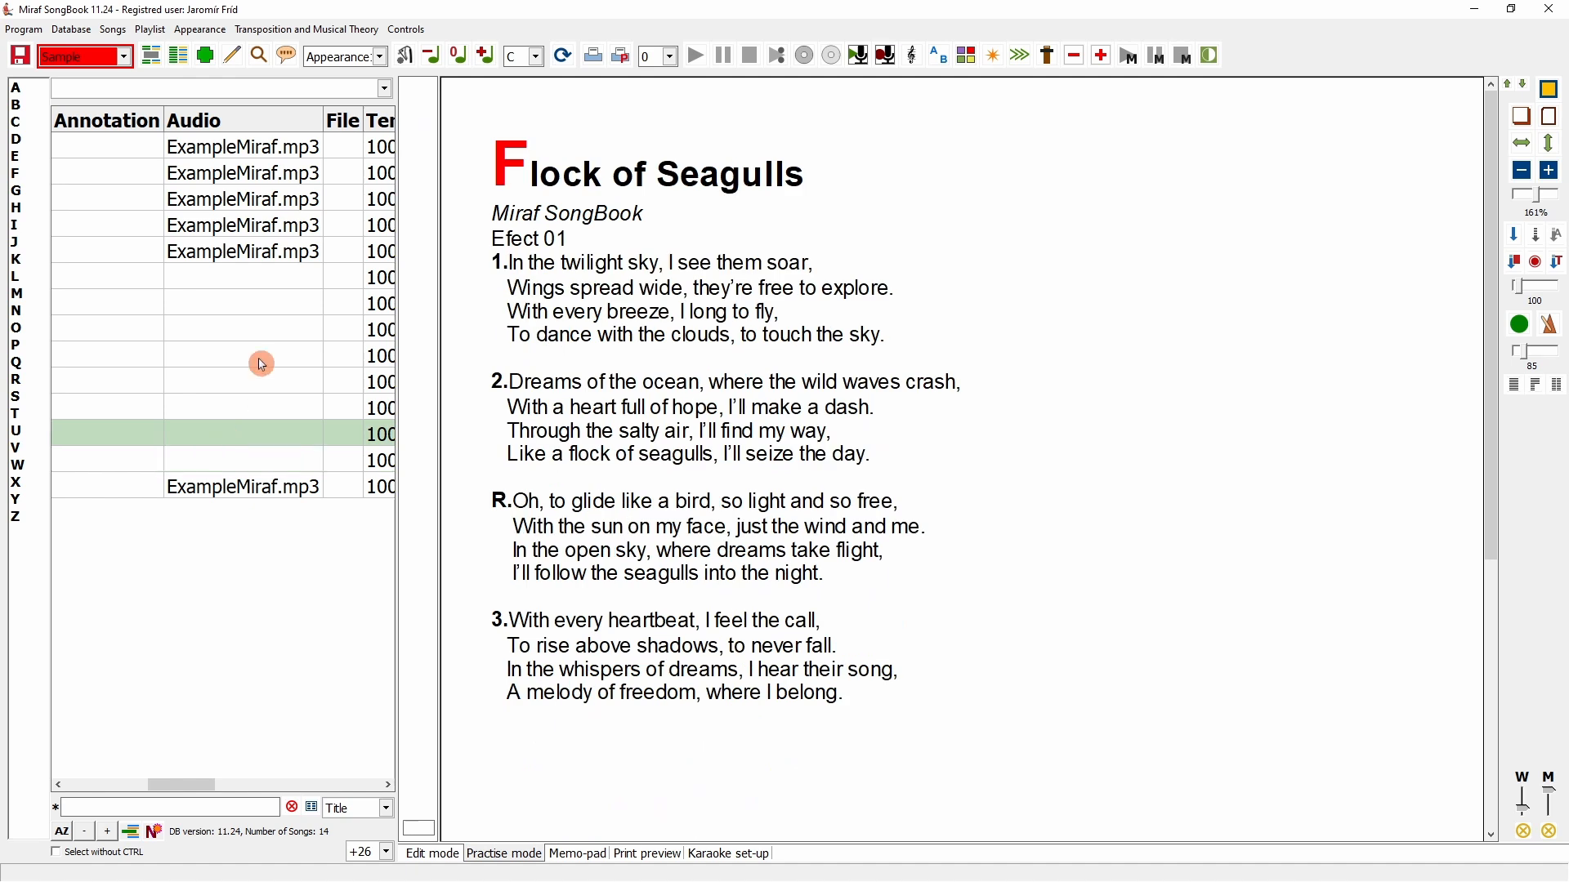
- Set variable 1 to "Efect 10", check it in "Flock of Seagulls", "Dreams of a Man" and "Good Man", and reopen the last for editing
left_click(211, 38)
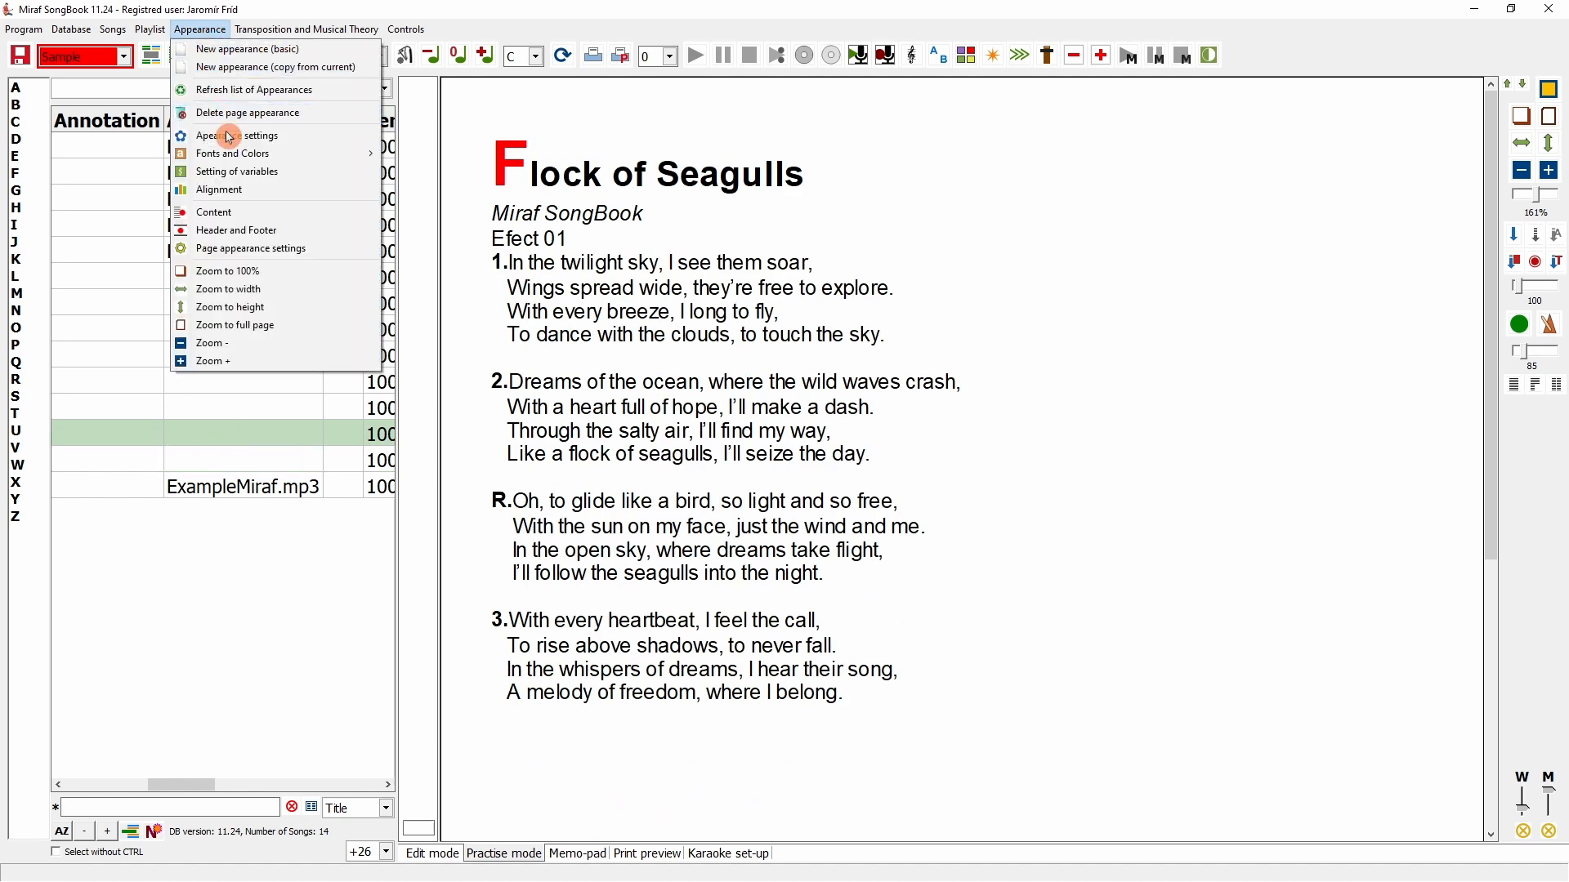
left_click(293, 173)
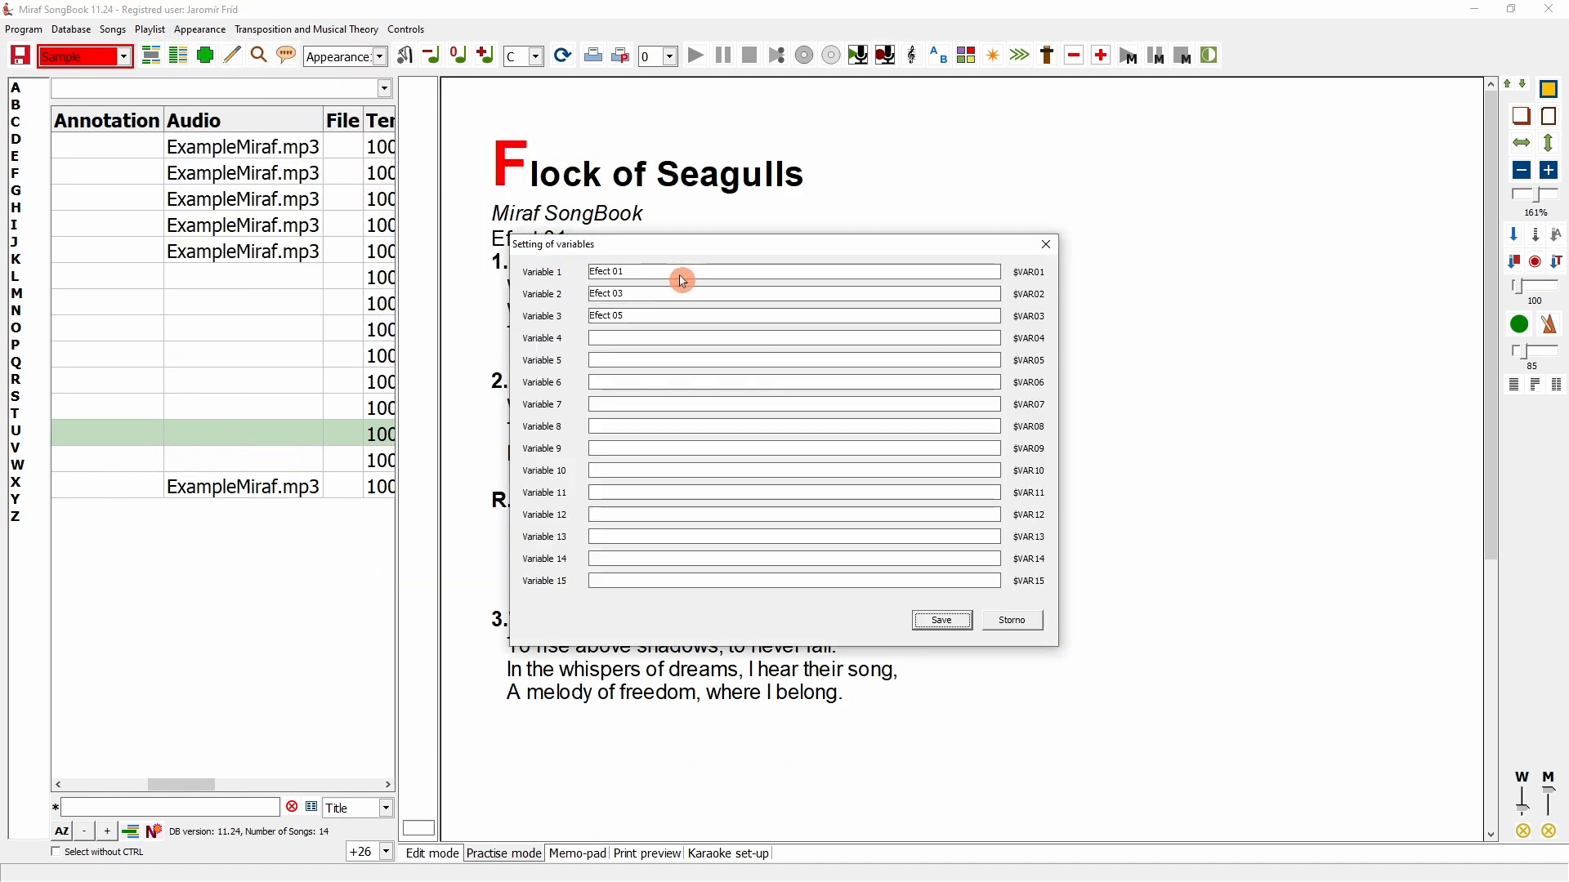
key("BackSpace")
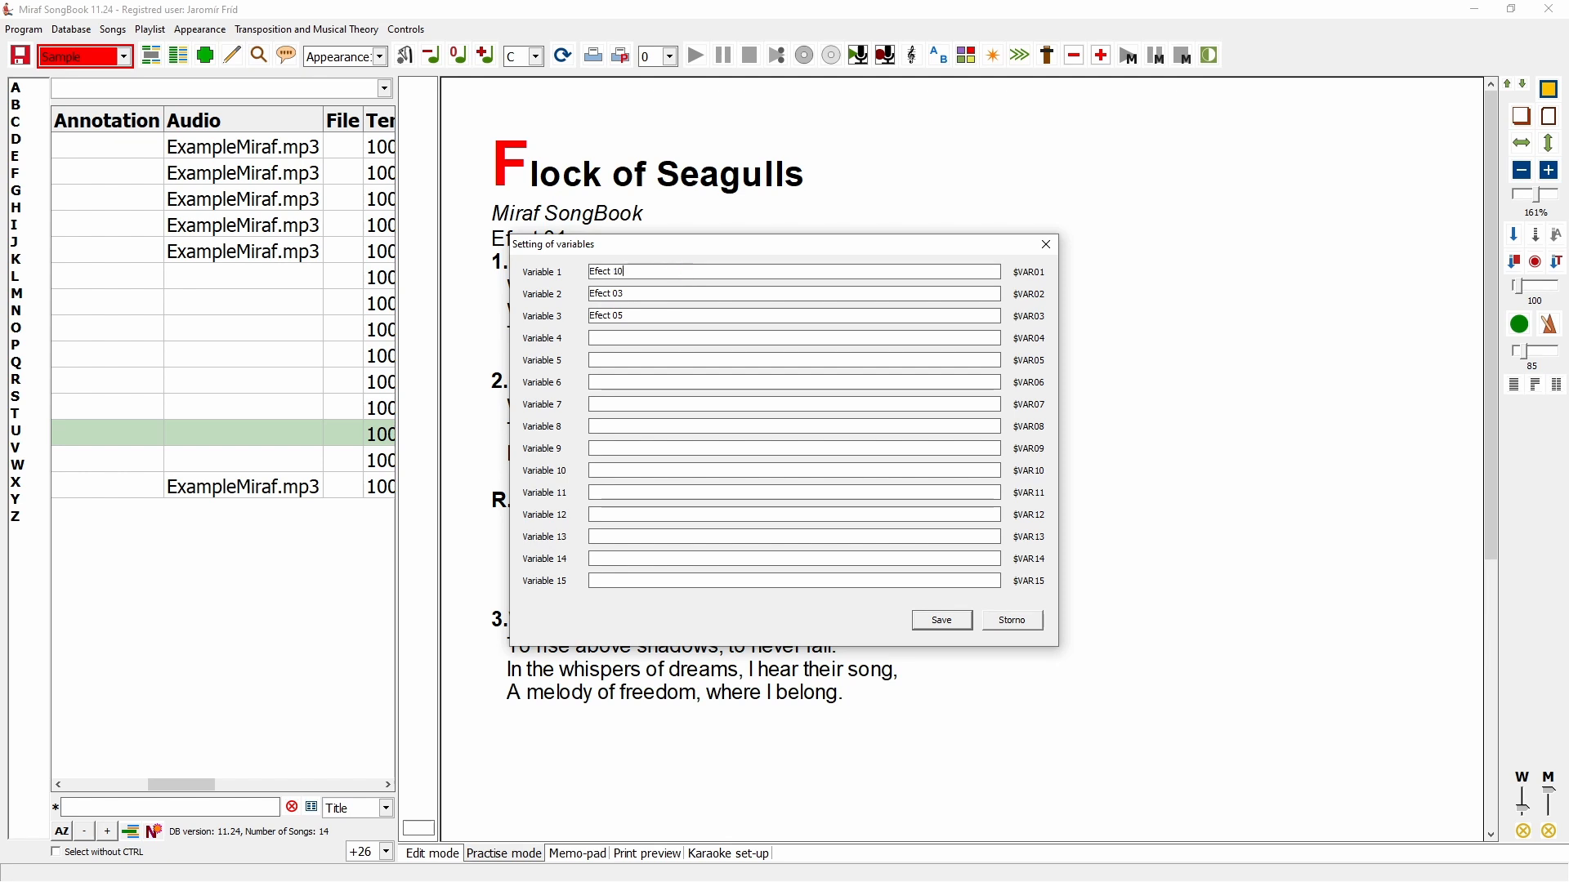
left_click(941, 620)
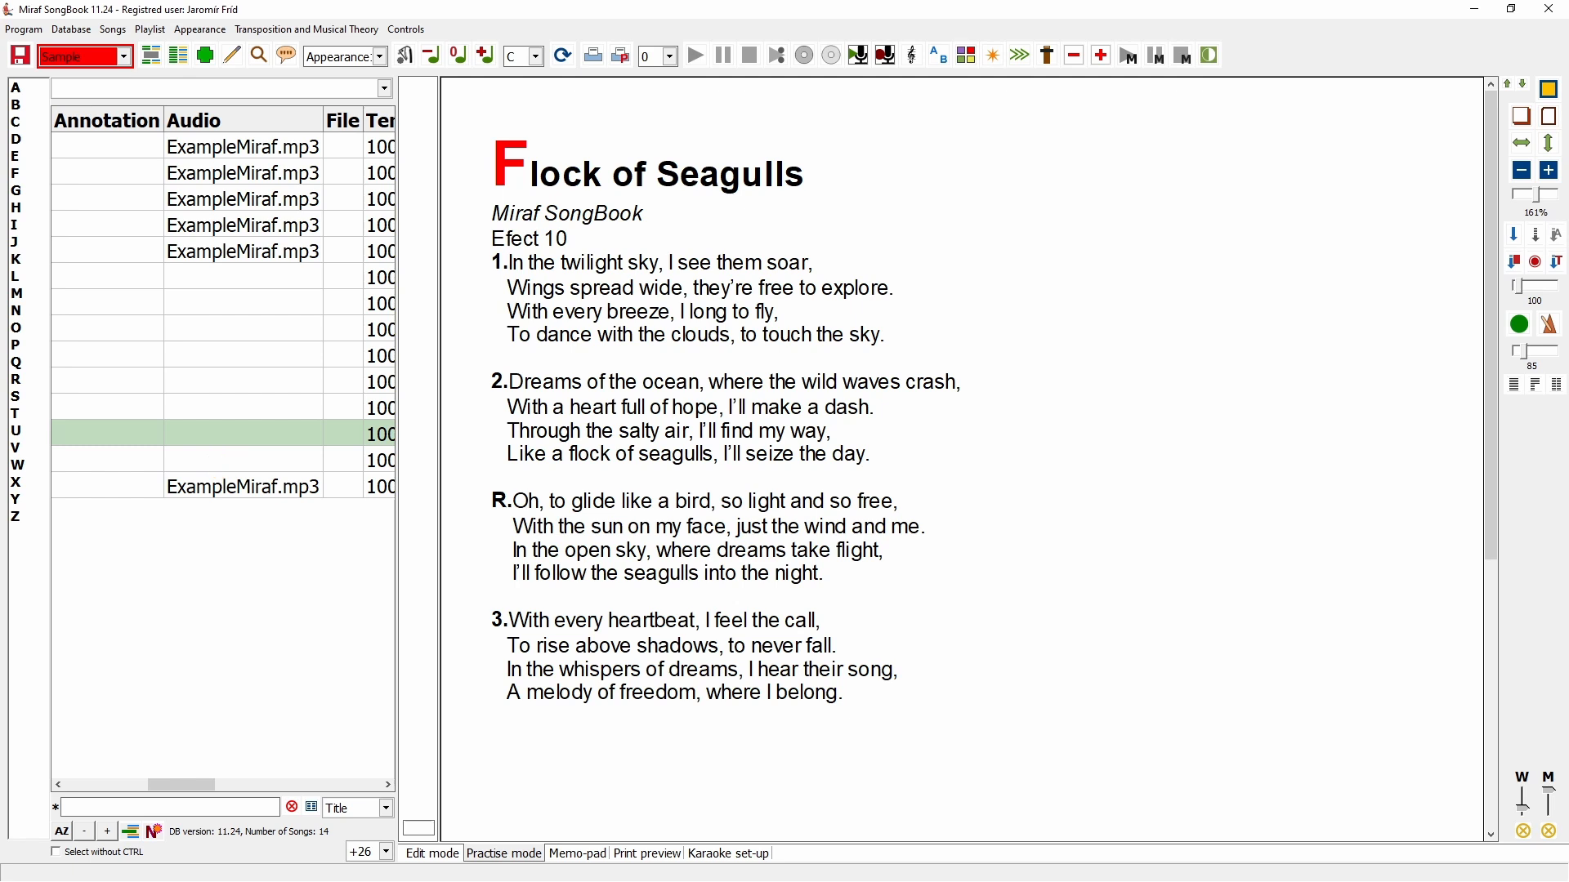
key("Down")
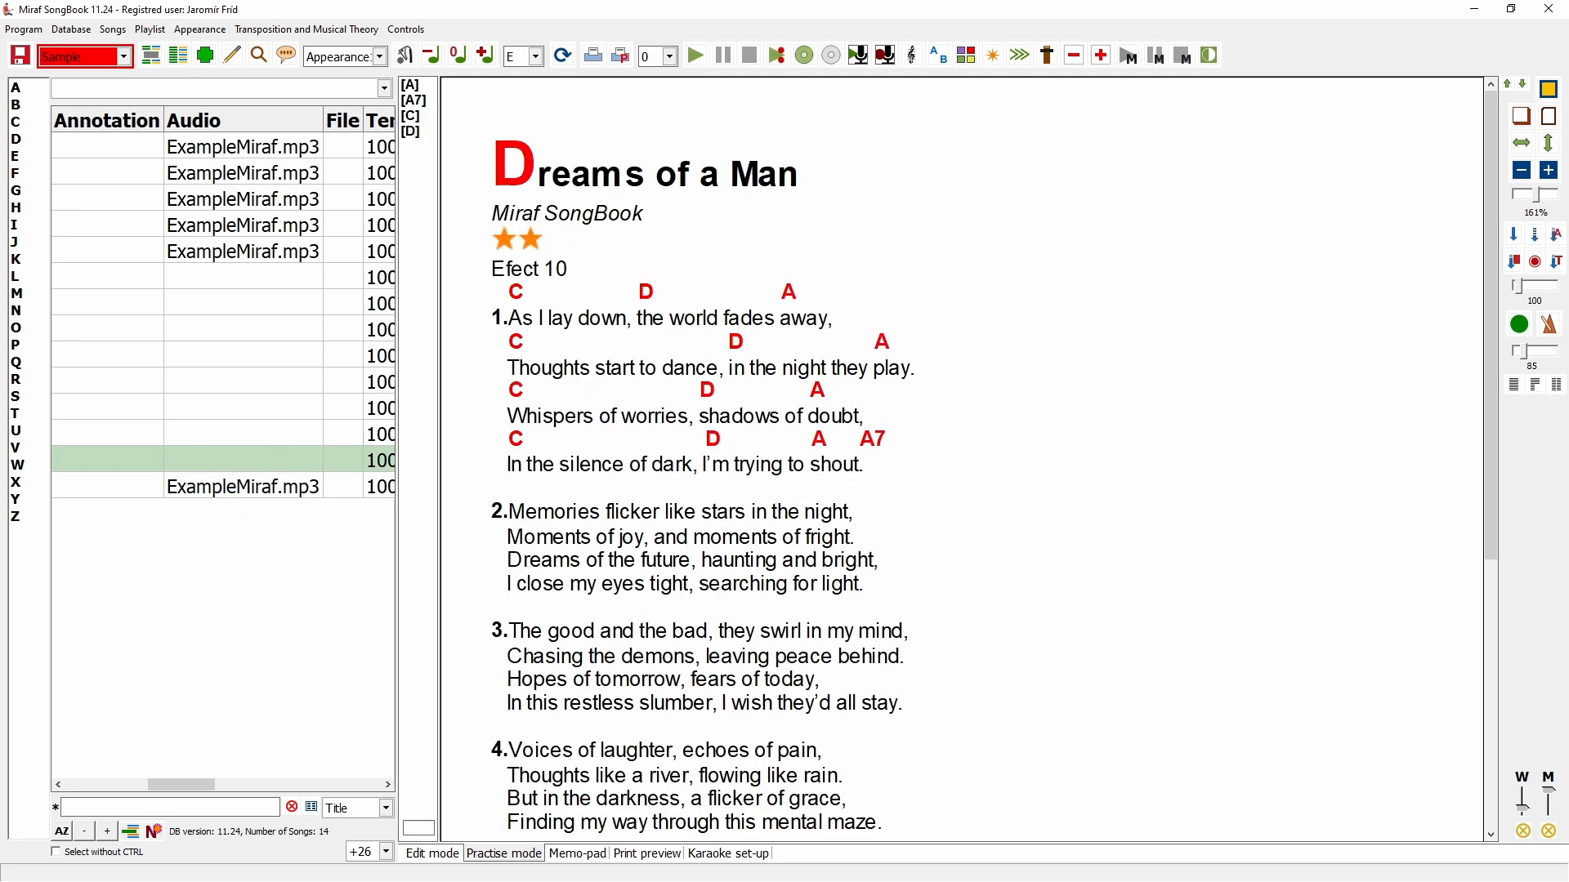
left_click(245, 486)
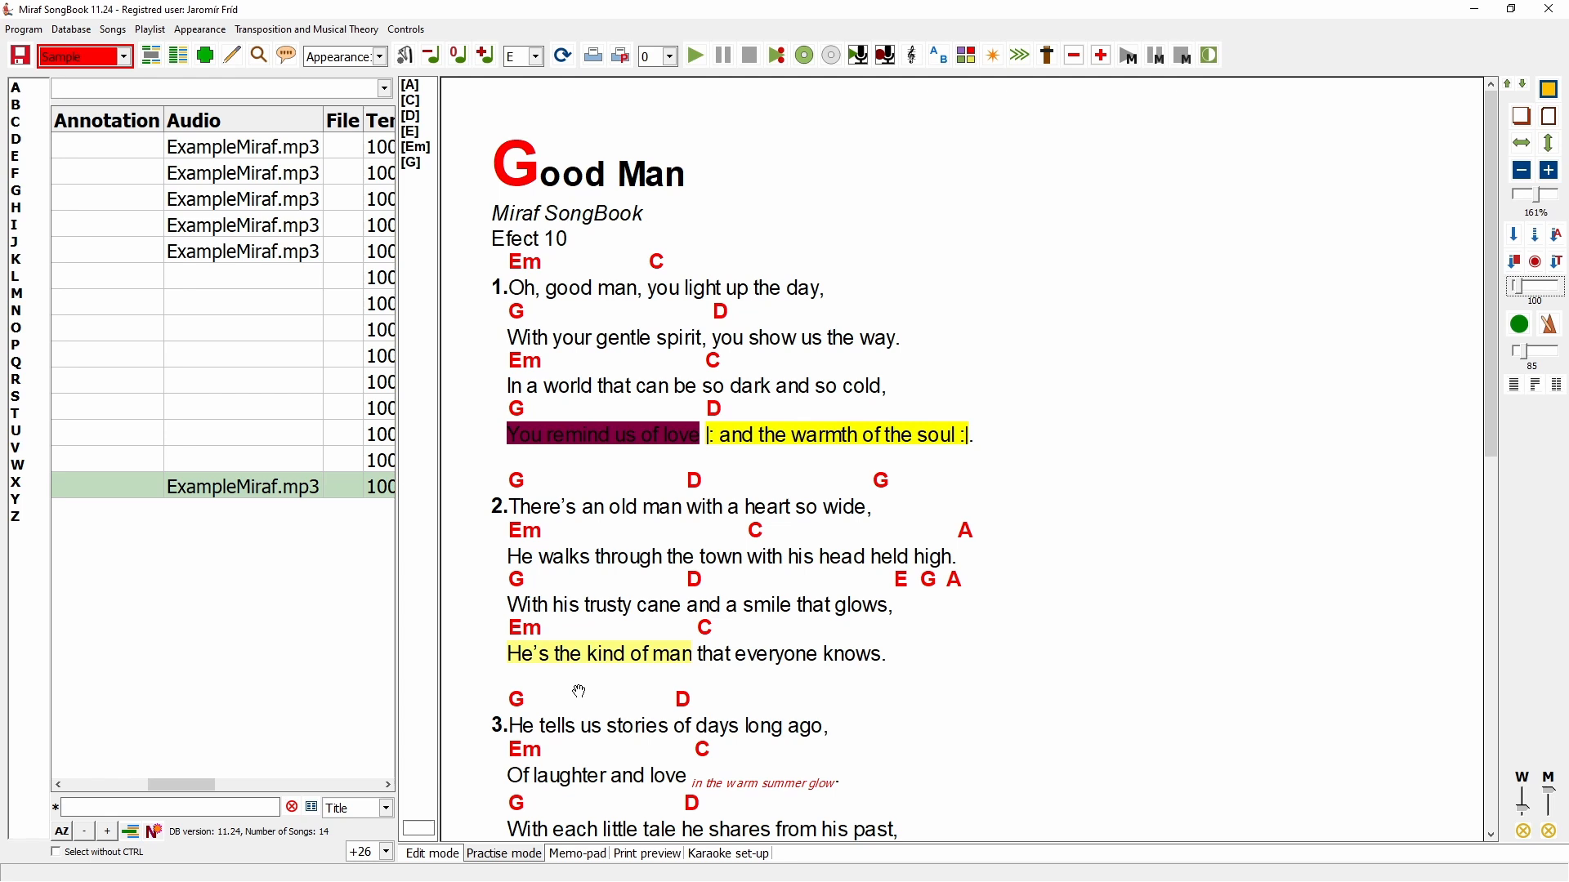
left_click(432, 853)
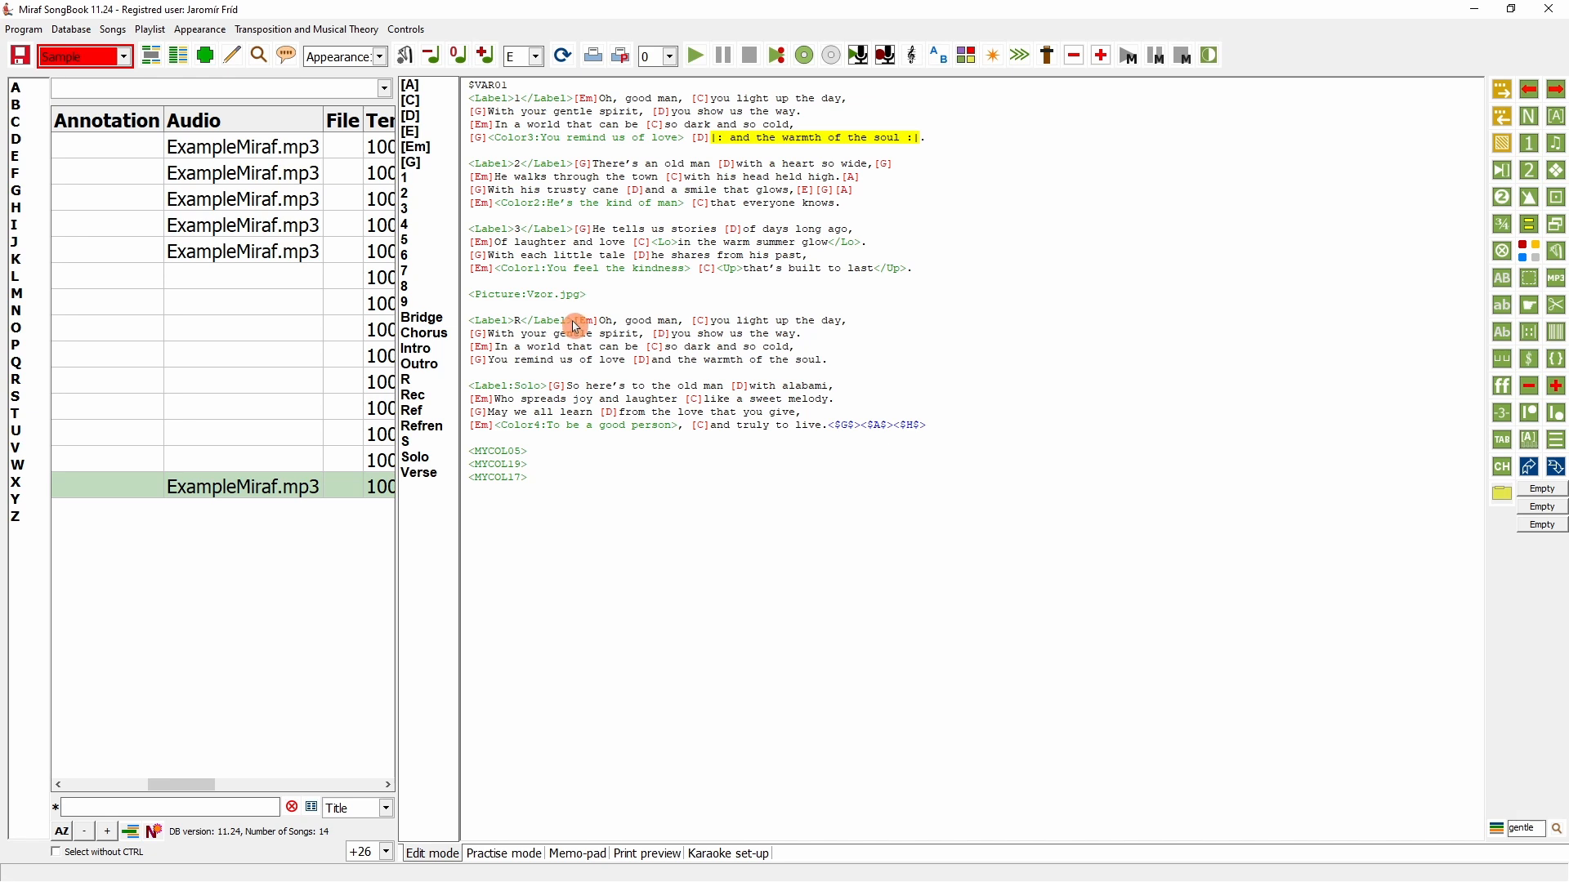
- Delete all chords from the four lines of the R section in "Good Man"
left_click_drag(575, 322, 846, 362)
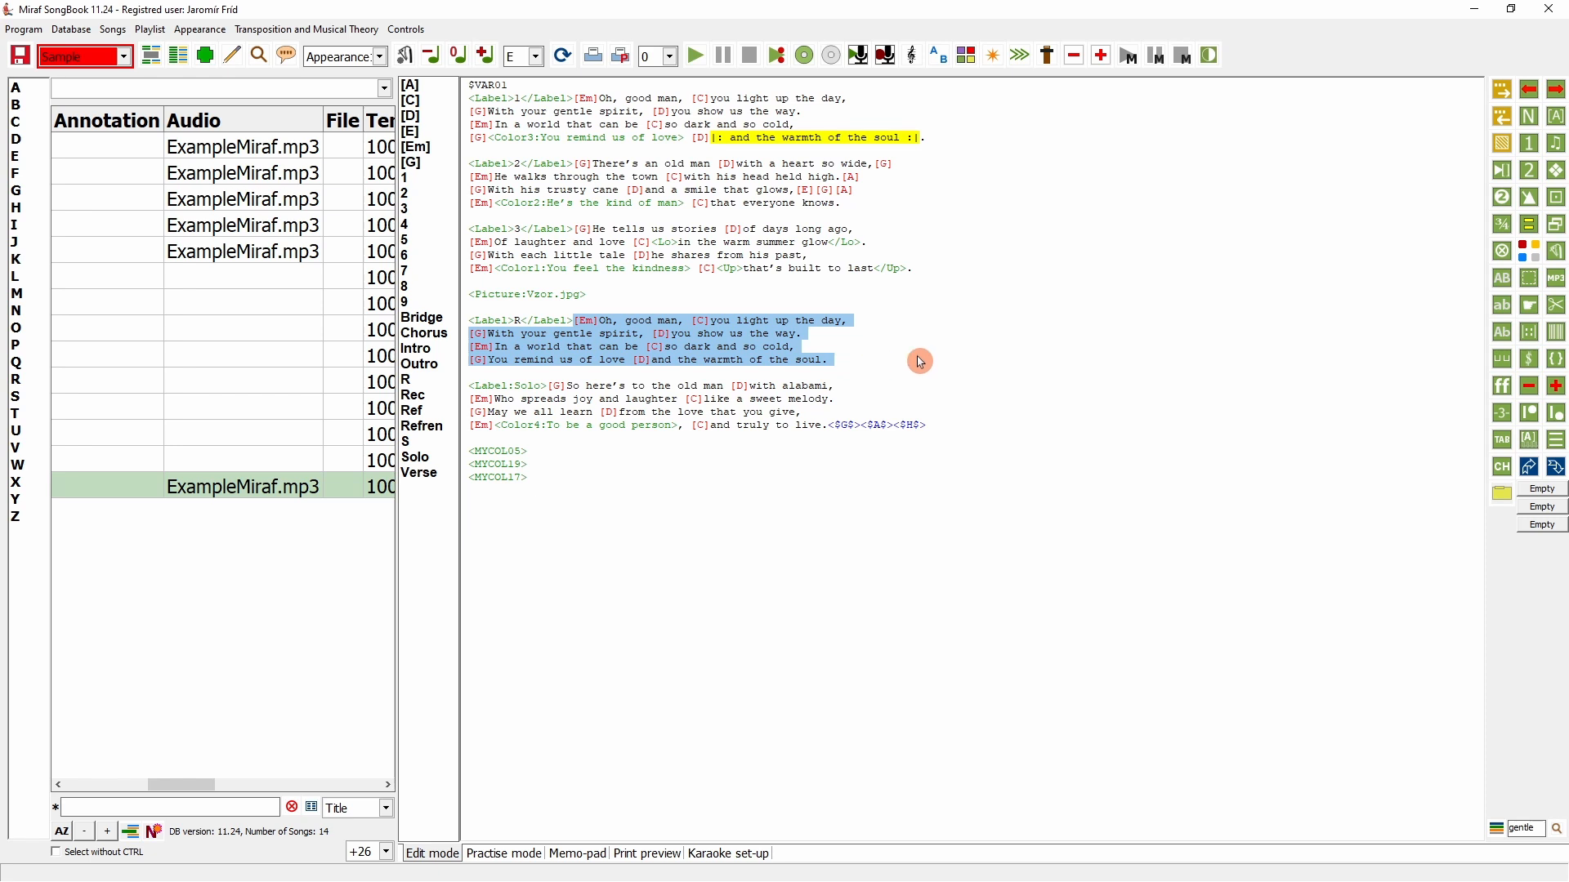
left_click(1557, 309)
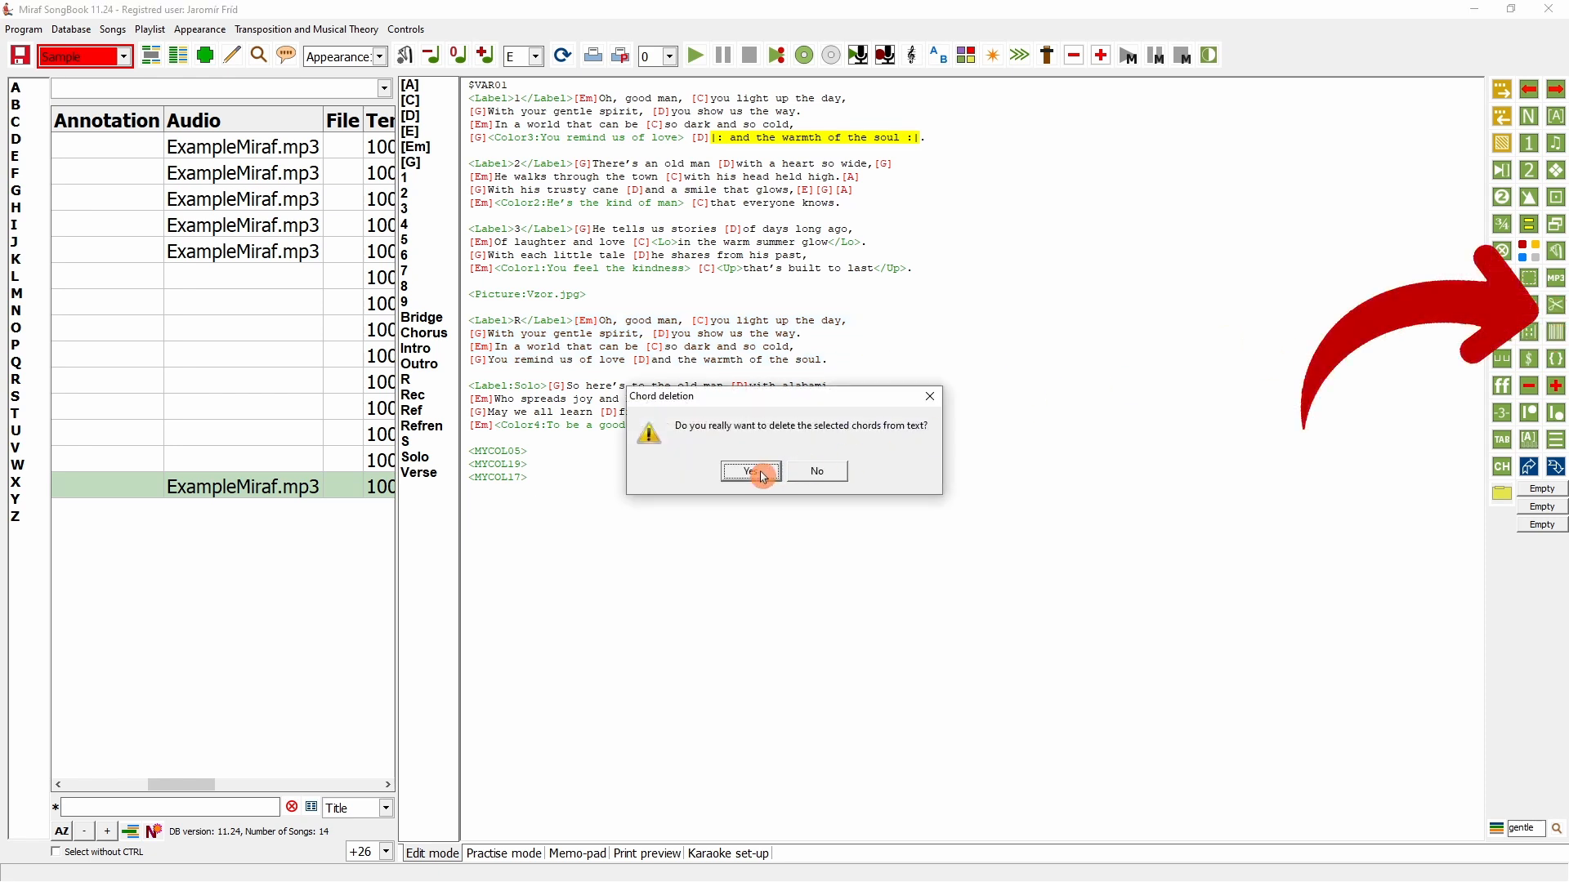
left_click(760, 474)
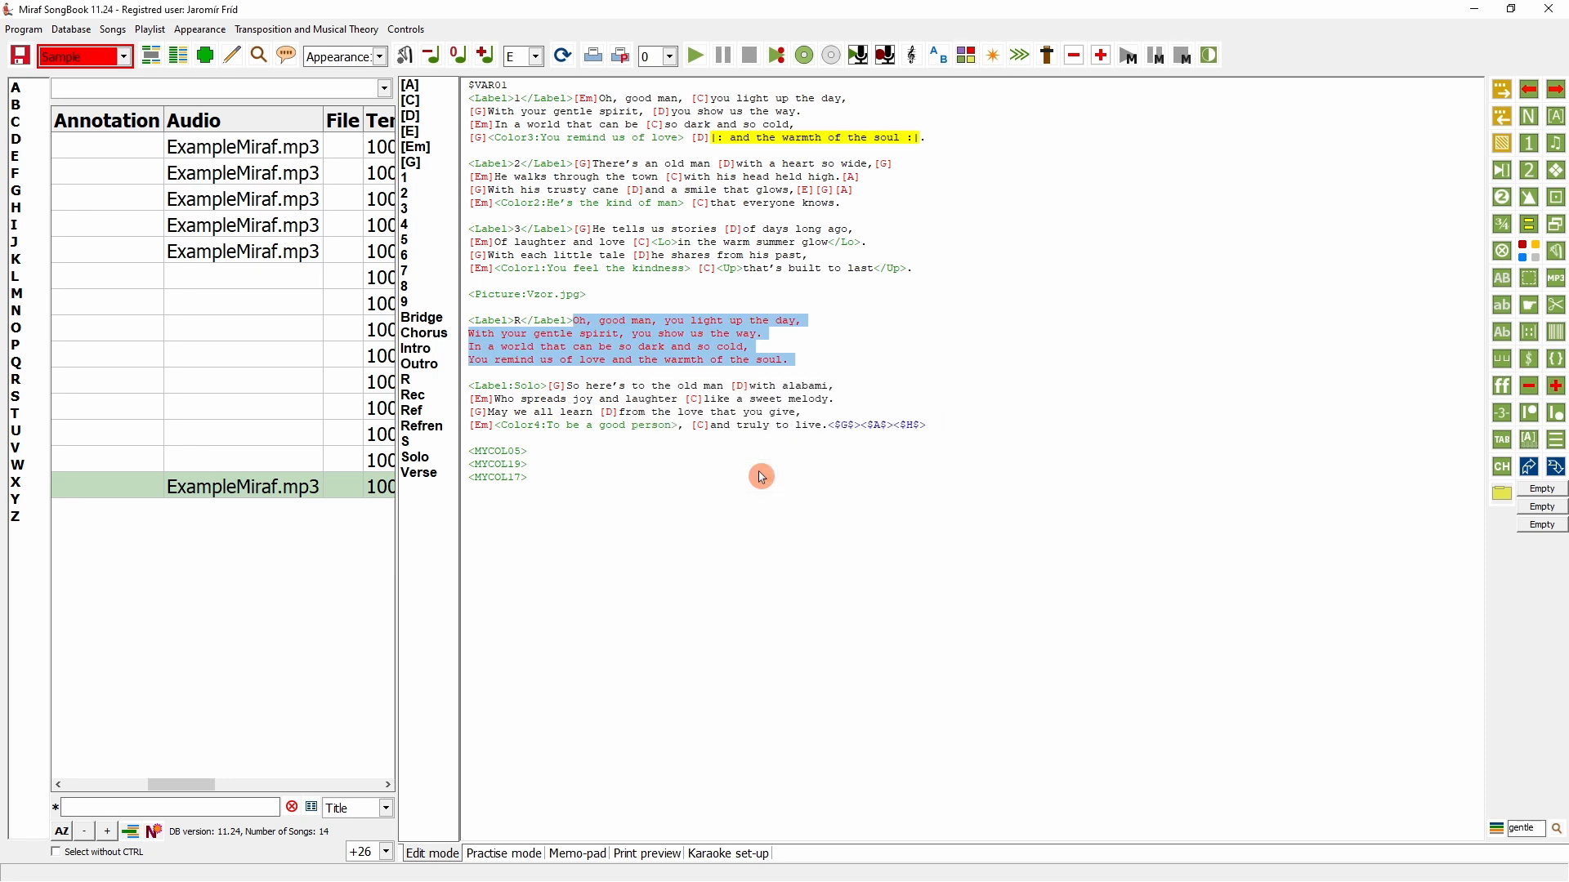
left_click(835, 366)
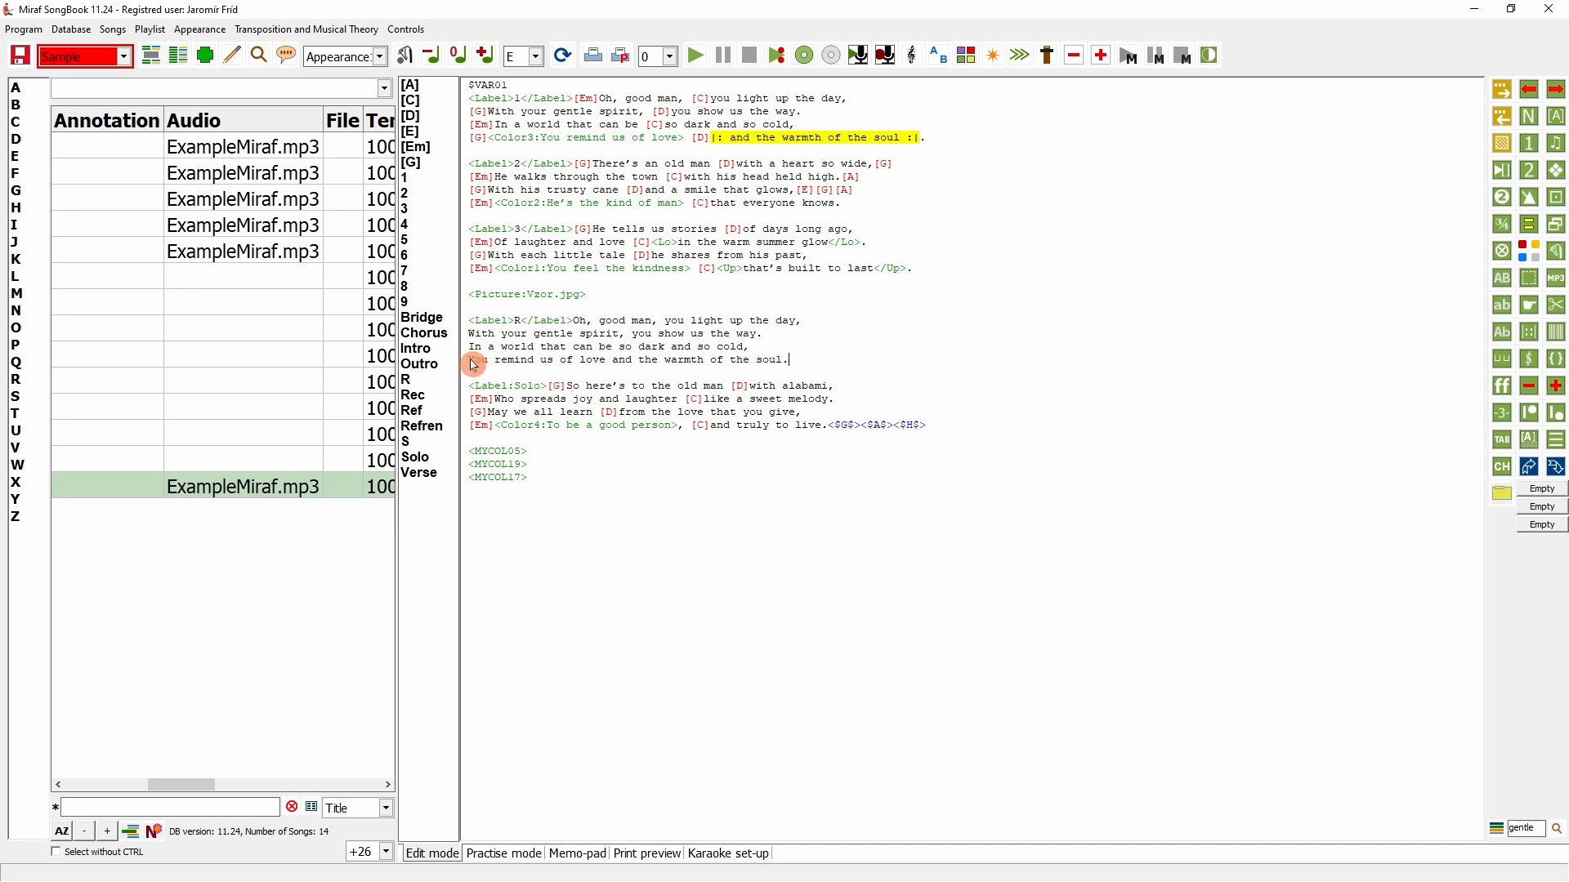
- Convert the last line of the R section to uppercase, to lowercase, and back to first letter uppercase with the rest lowercase
left_click_drag(481, 366, 786, 367)
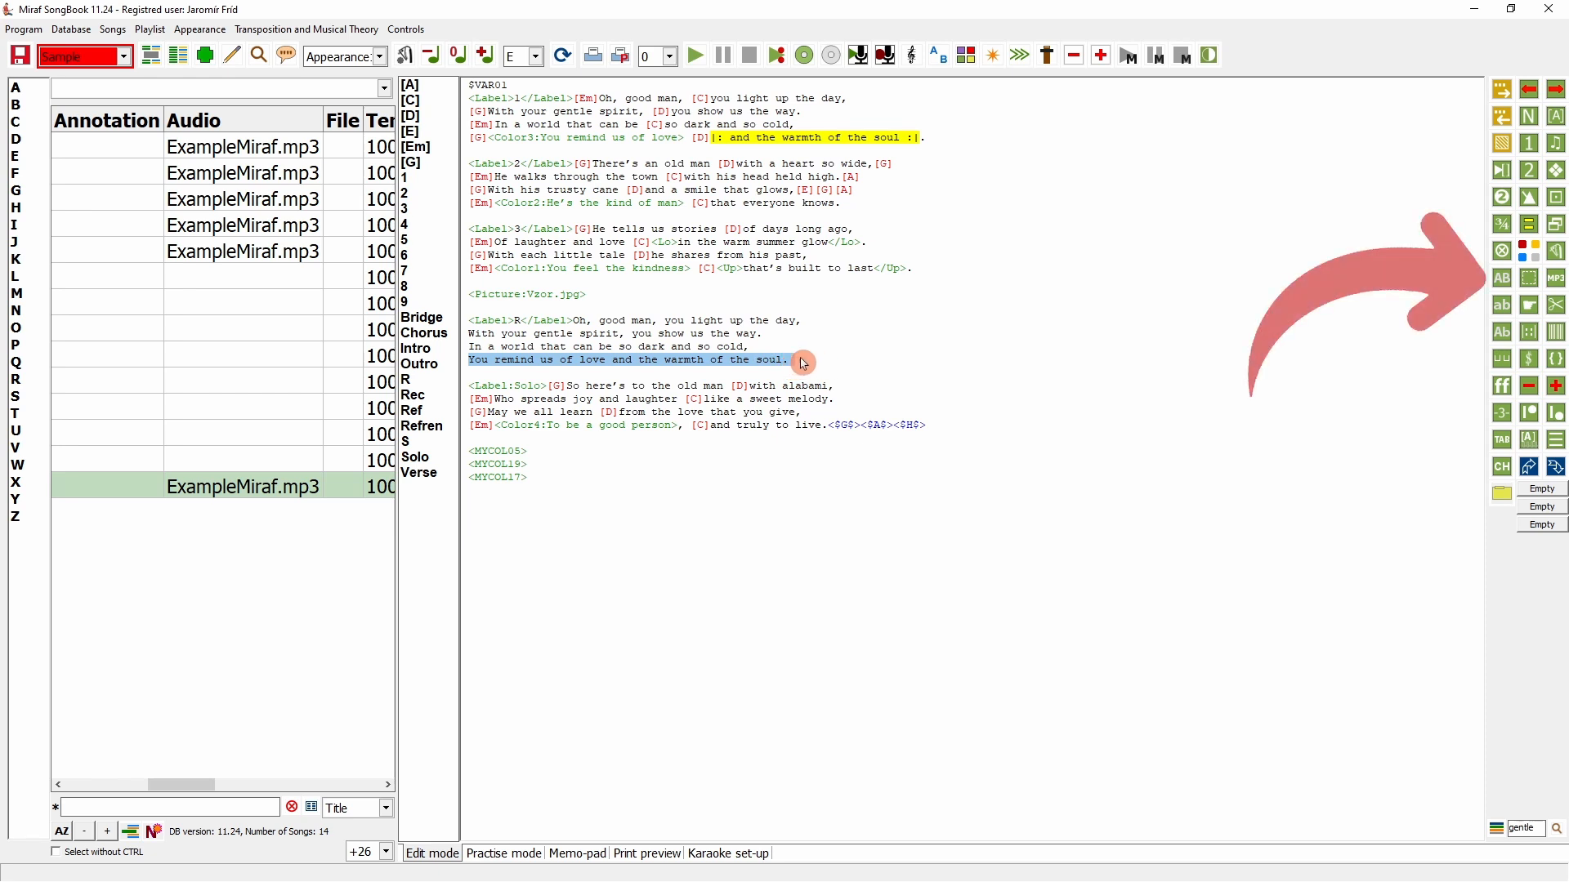
left_click(1504, 279)
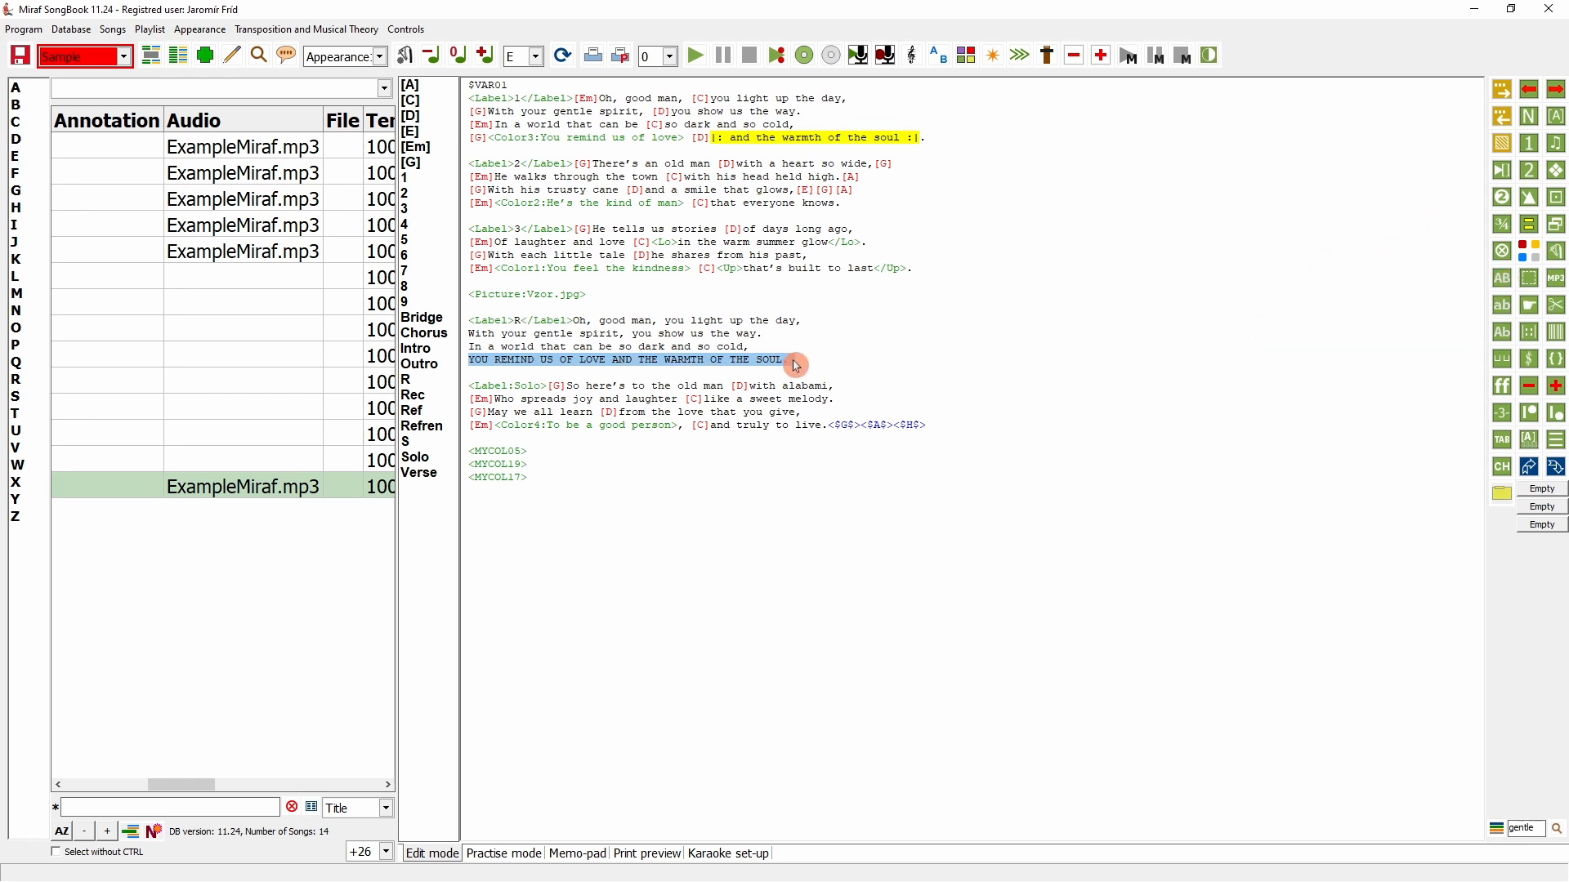
left_click(1503, 307)
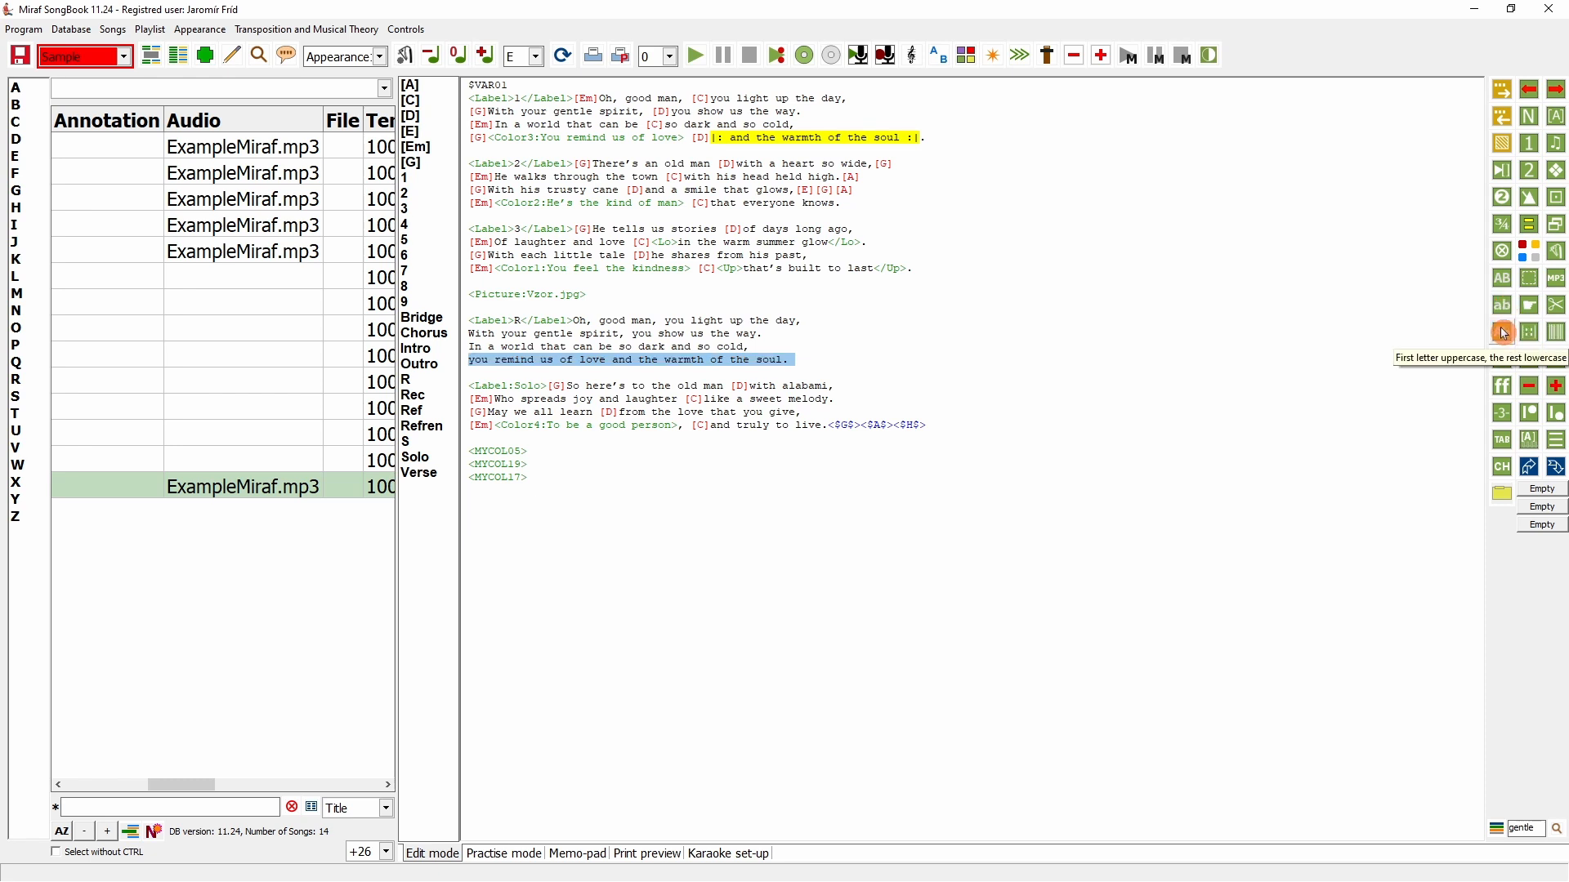
left_click(1504, 333)
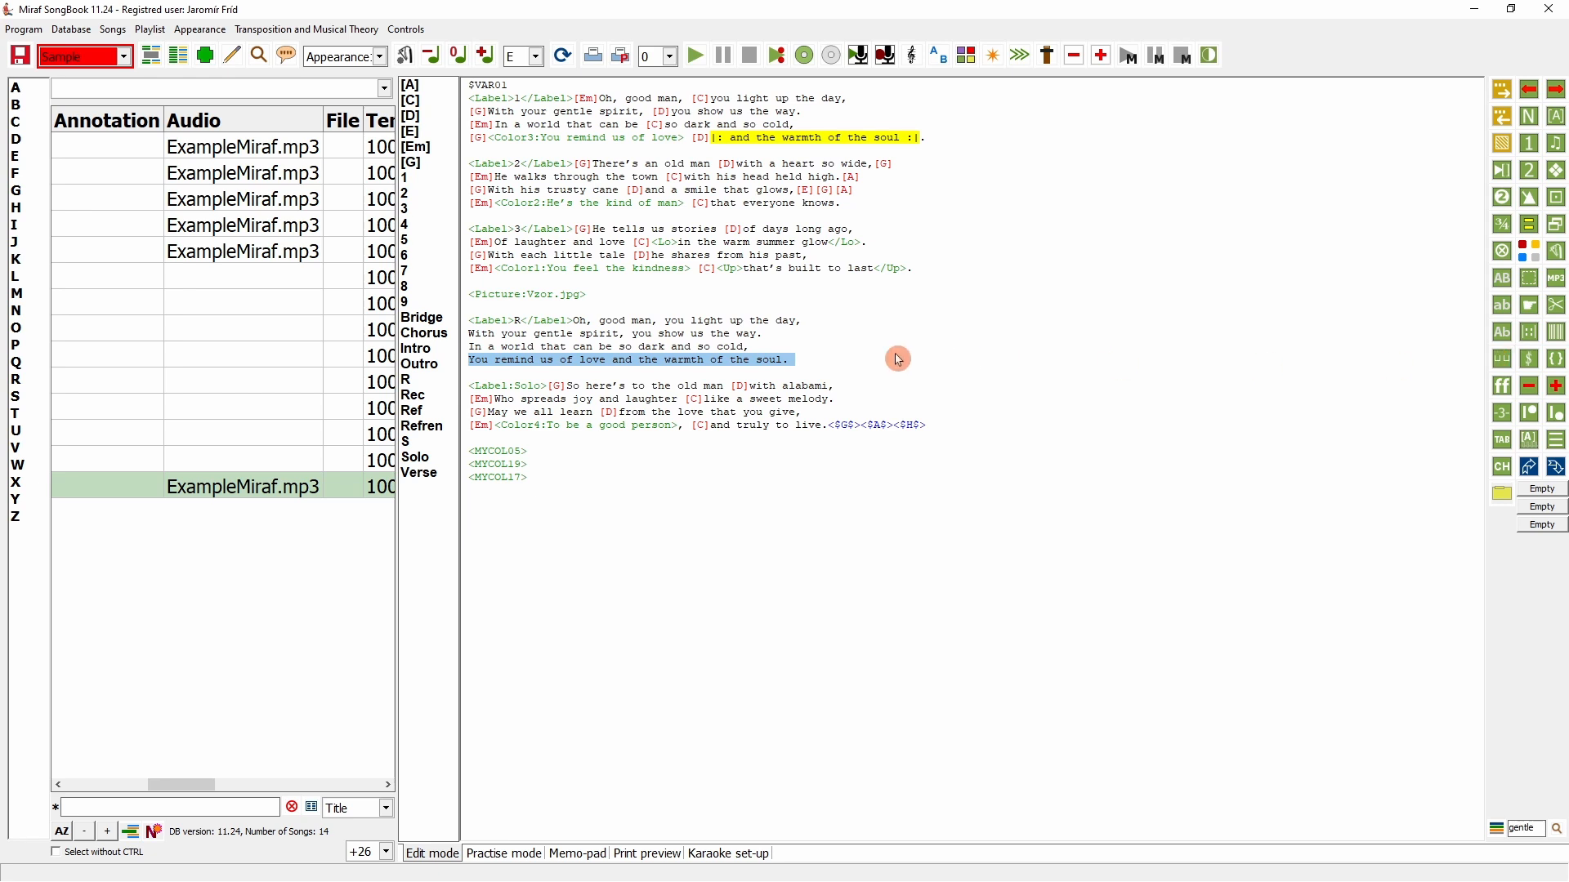
left_click(841, 360)
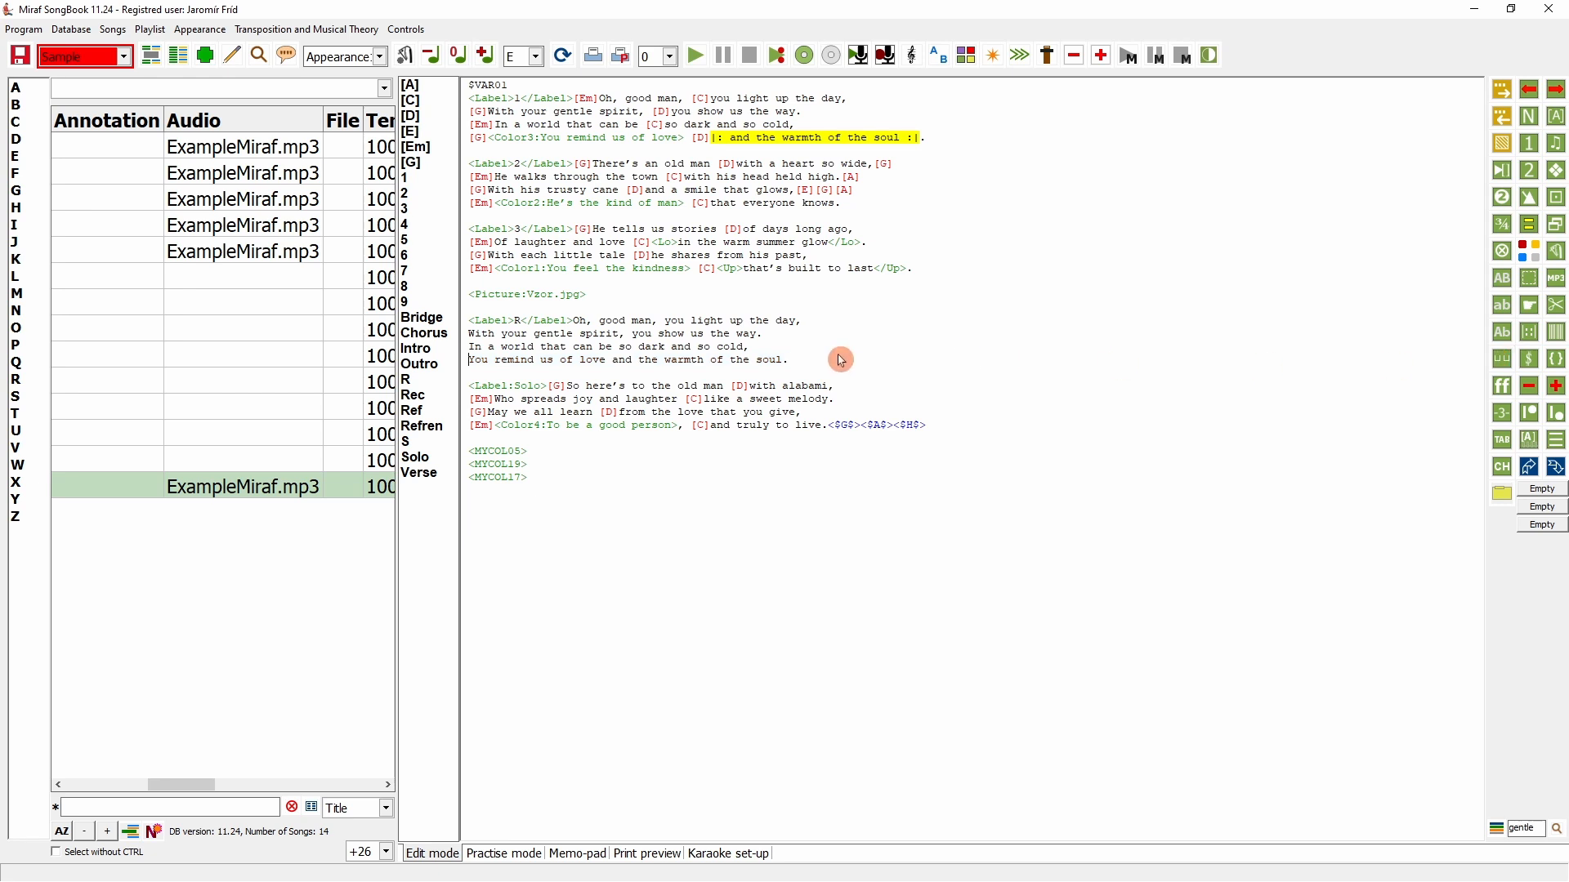
- Add extra spaces between the first words of the R section's last line and remove them with the extra-spaces function
left_click(492, 360)
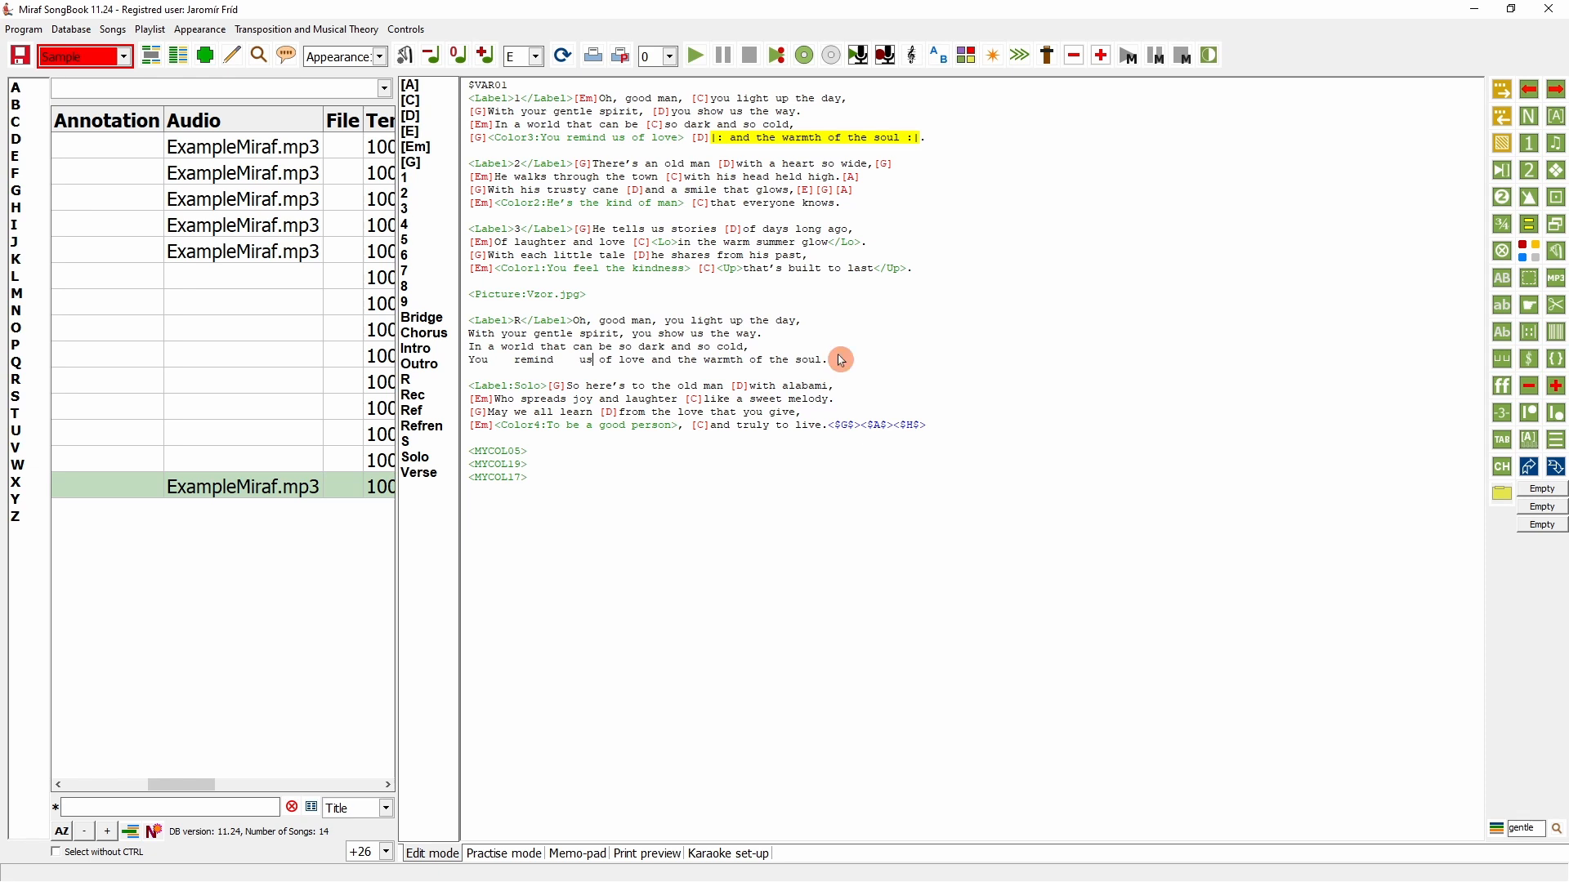
key("Right")
key("Right")
key("Right")
key("Right")
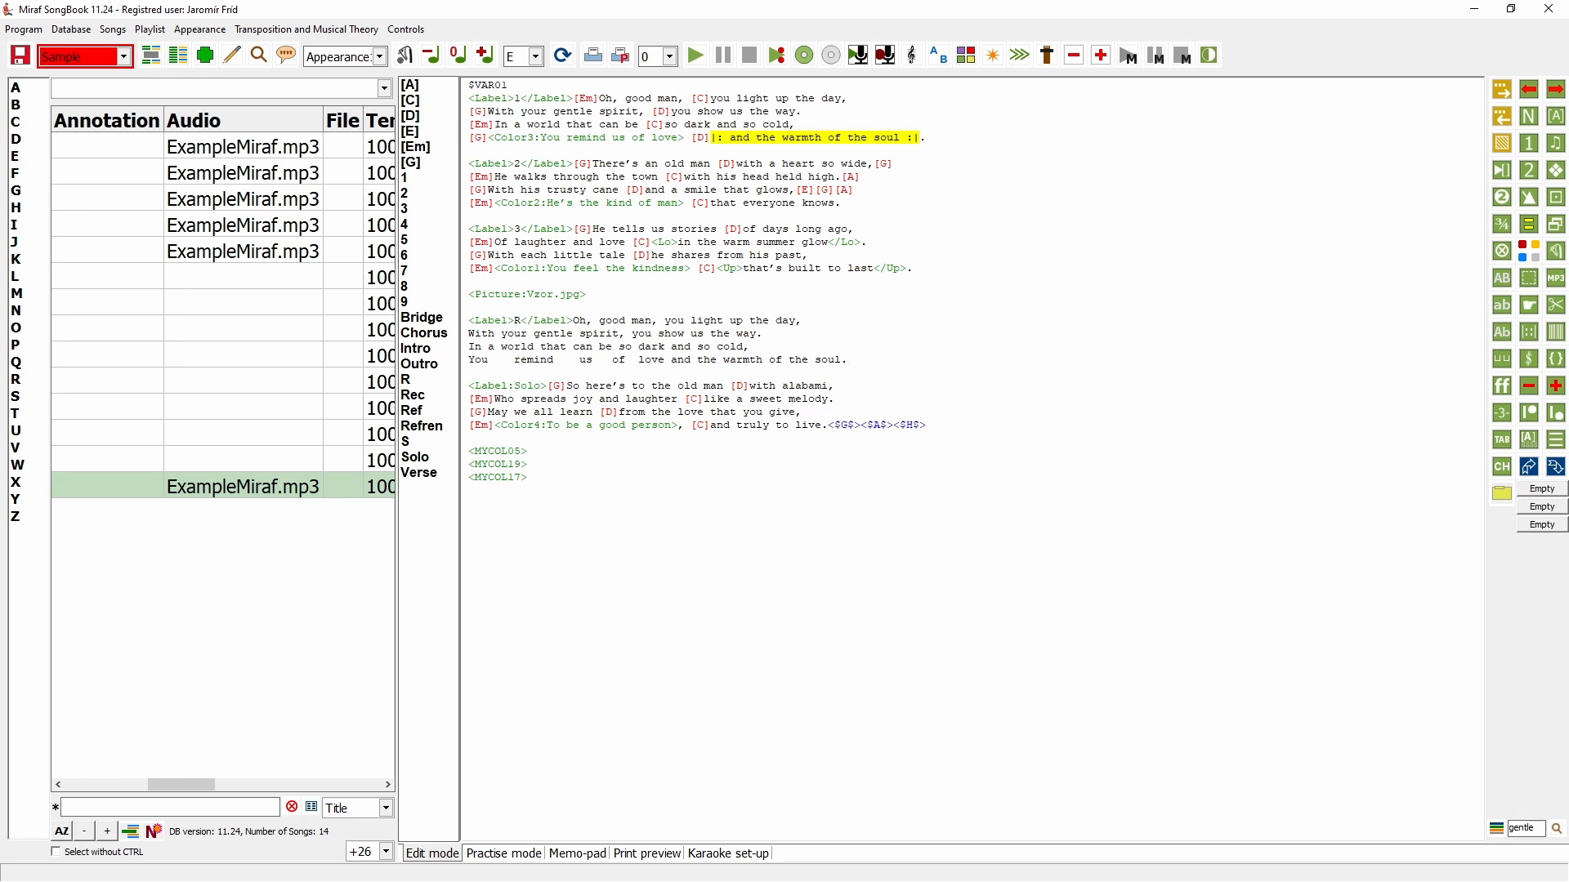
left_click_drag(851, 360, 455, 366)
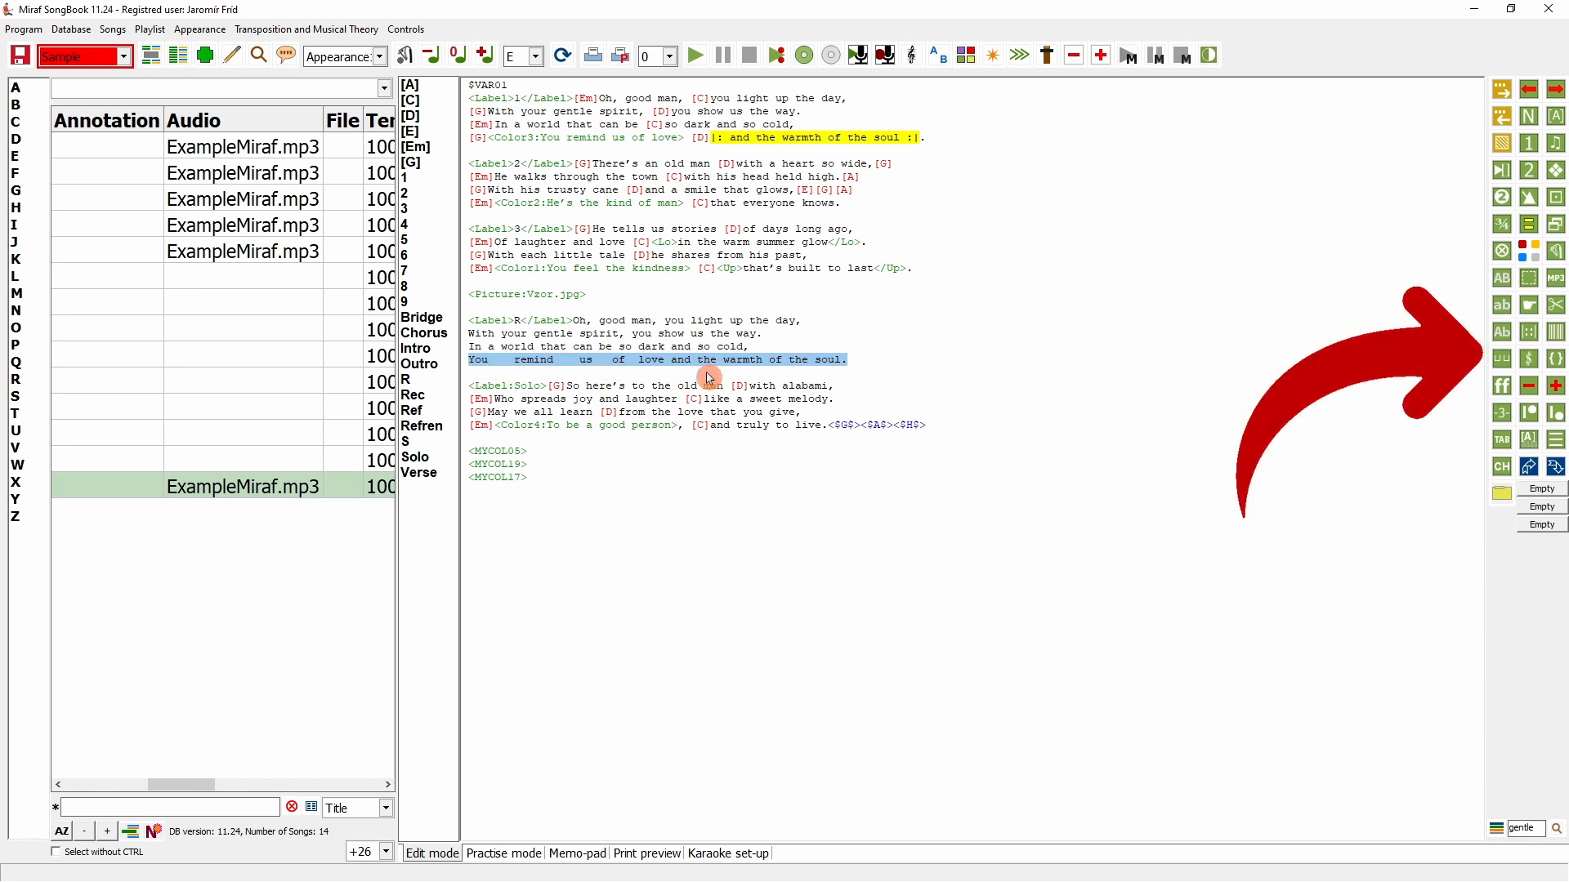
left_click(1504, 366)
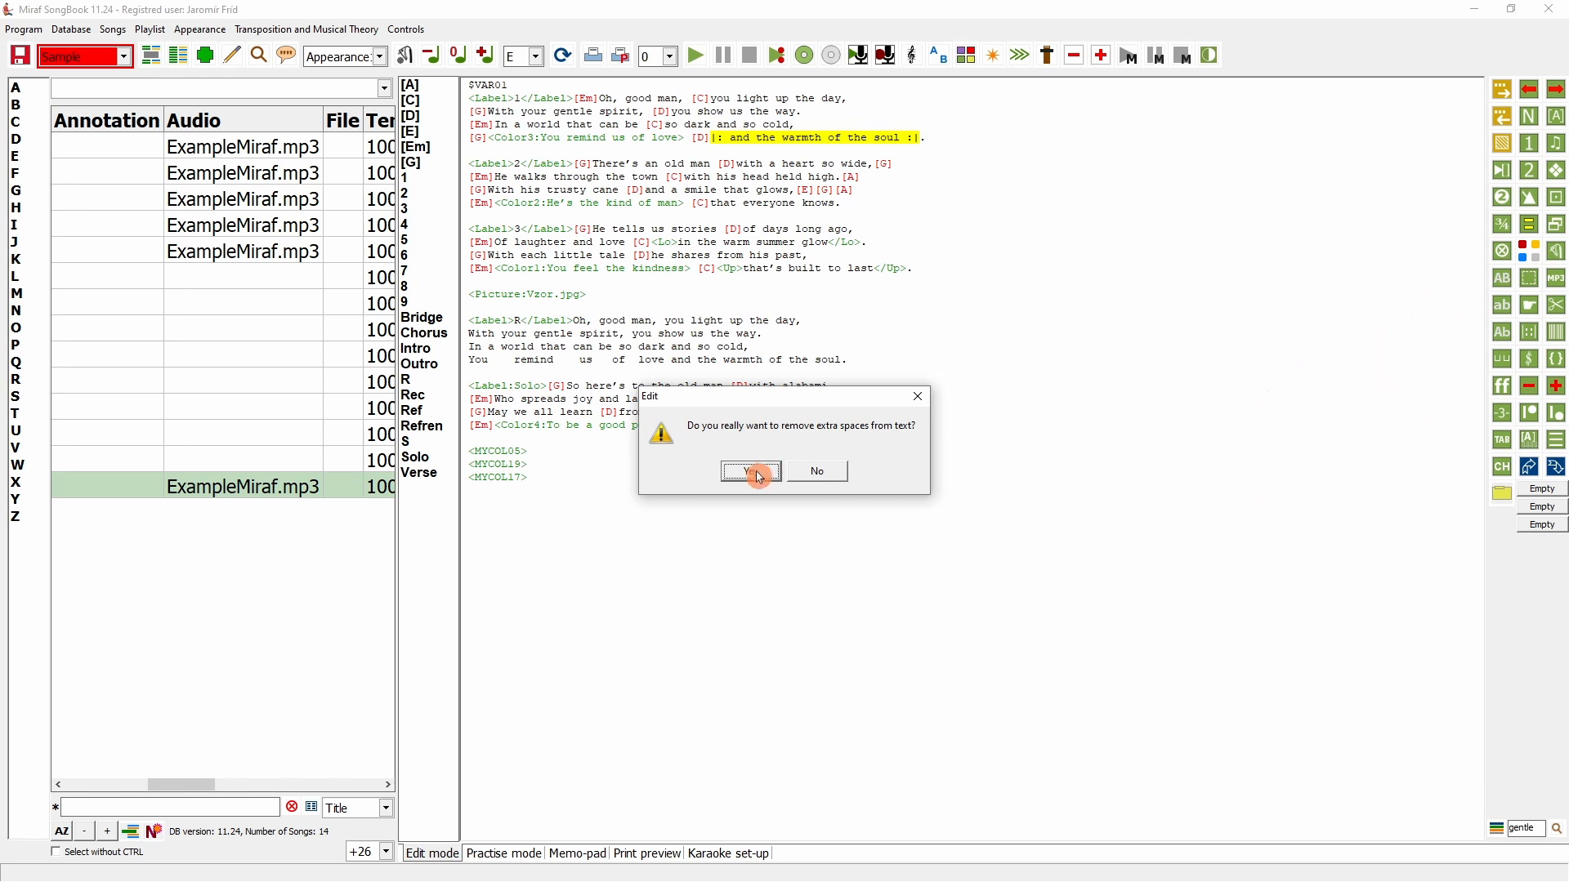
left_click(751, 473)
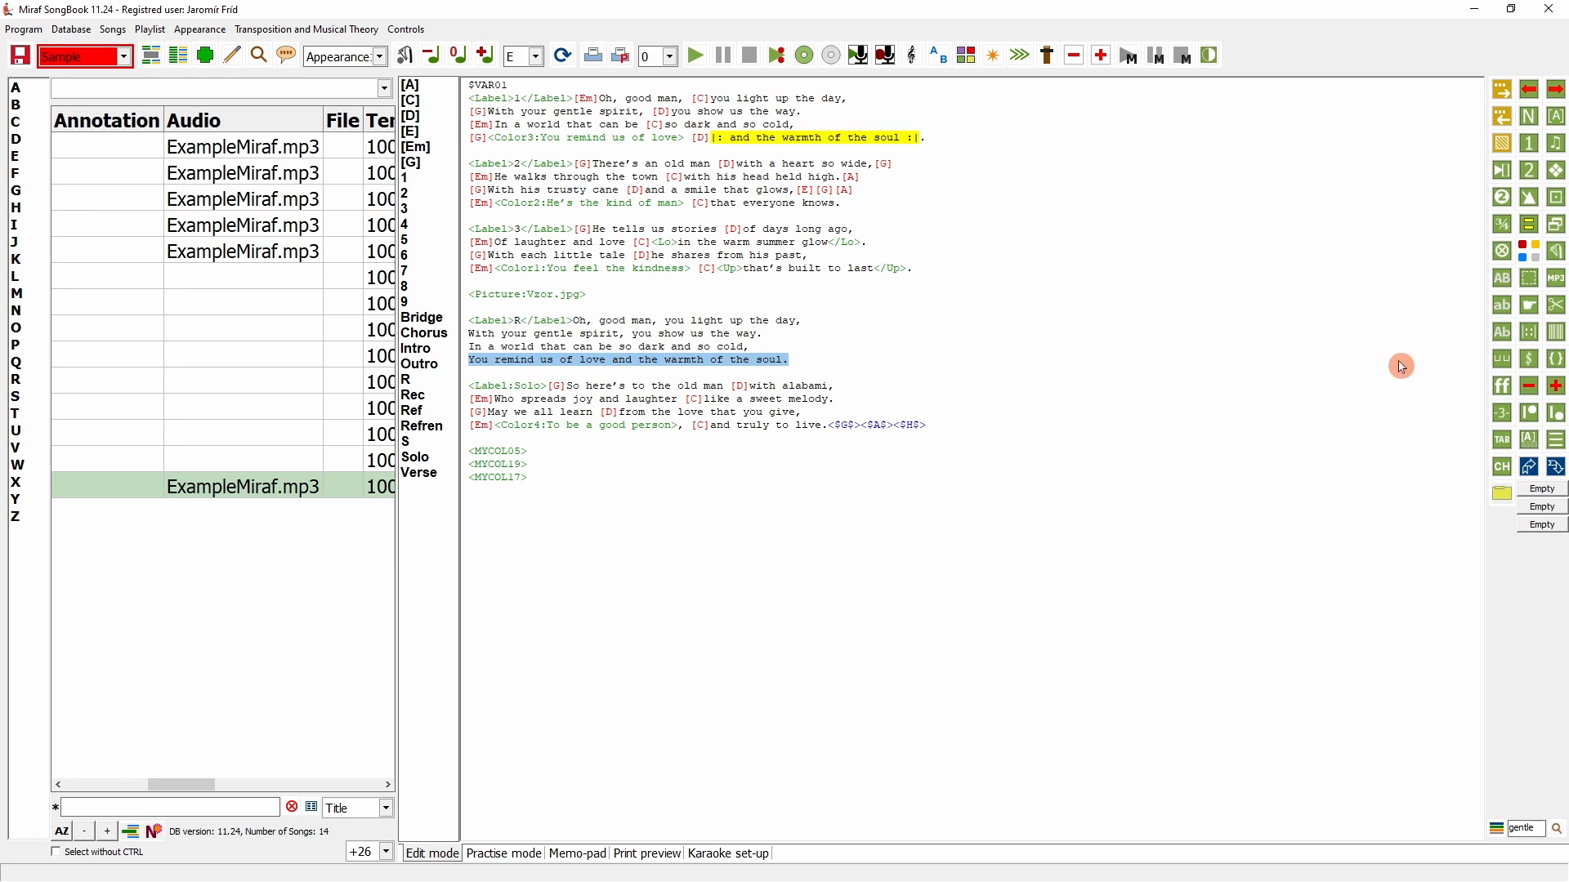
- Replace the three MYCOL codes at the end of the song with the music shortcut "legato"
left_click_drag(529, 478, 441, 451)
key("Delete")
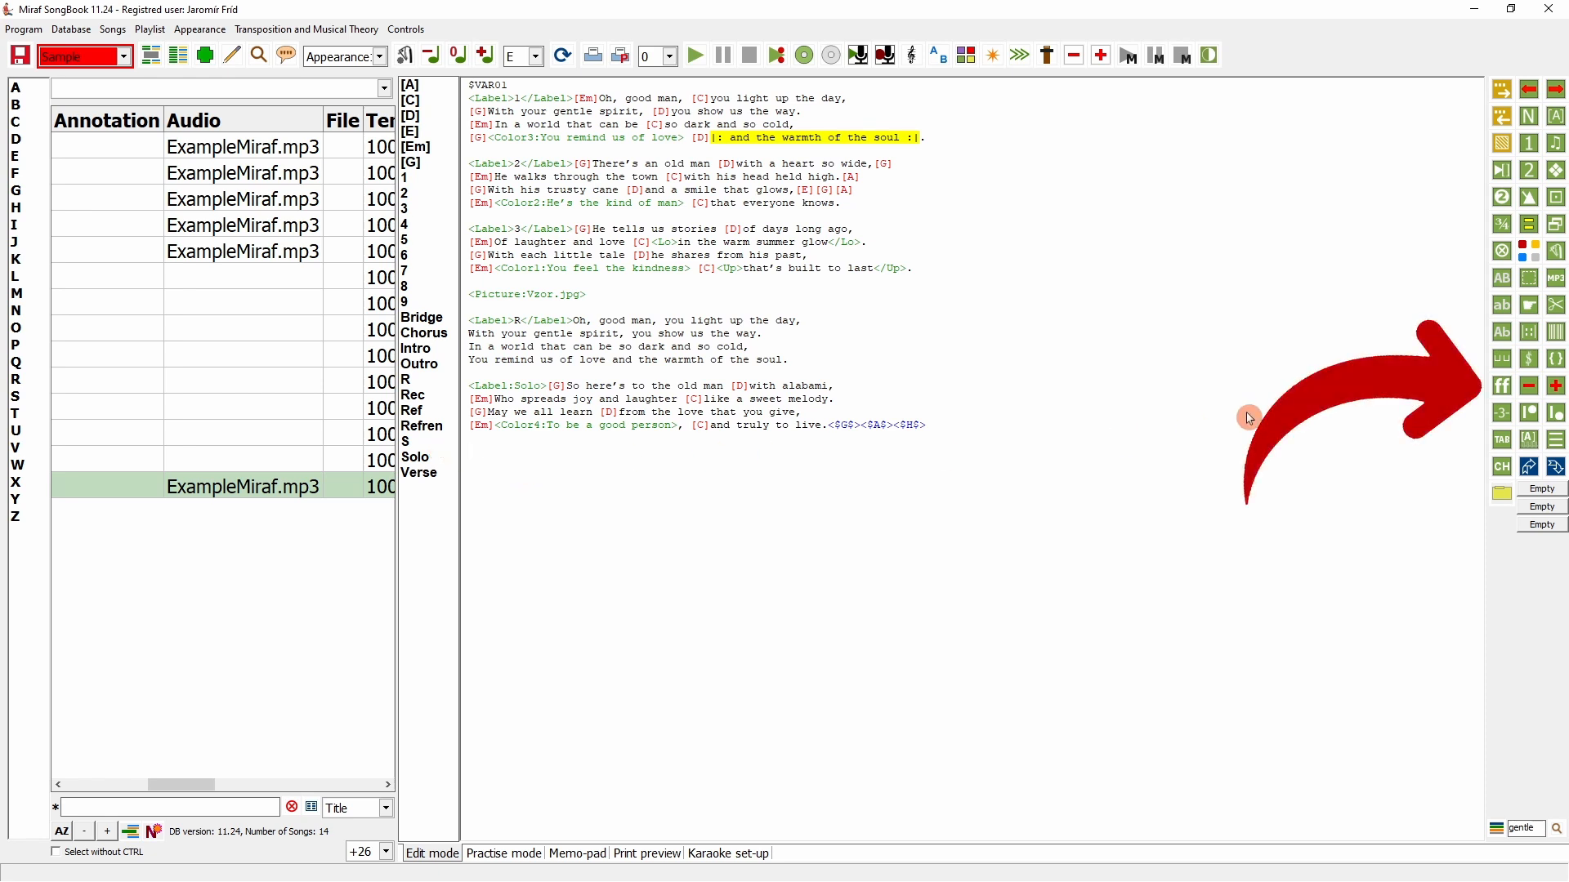
left_click(1506, 391)
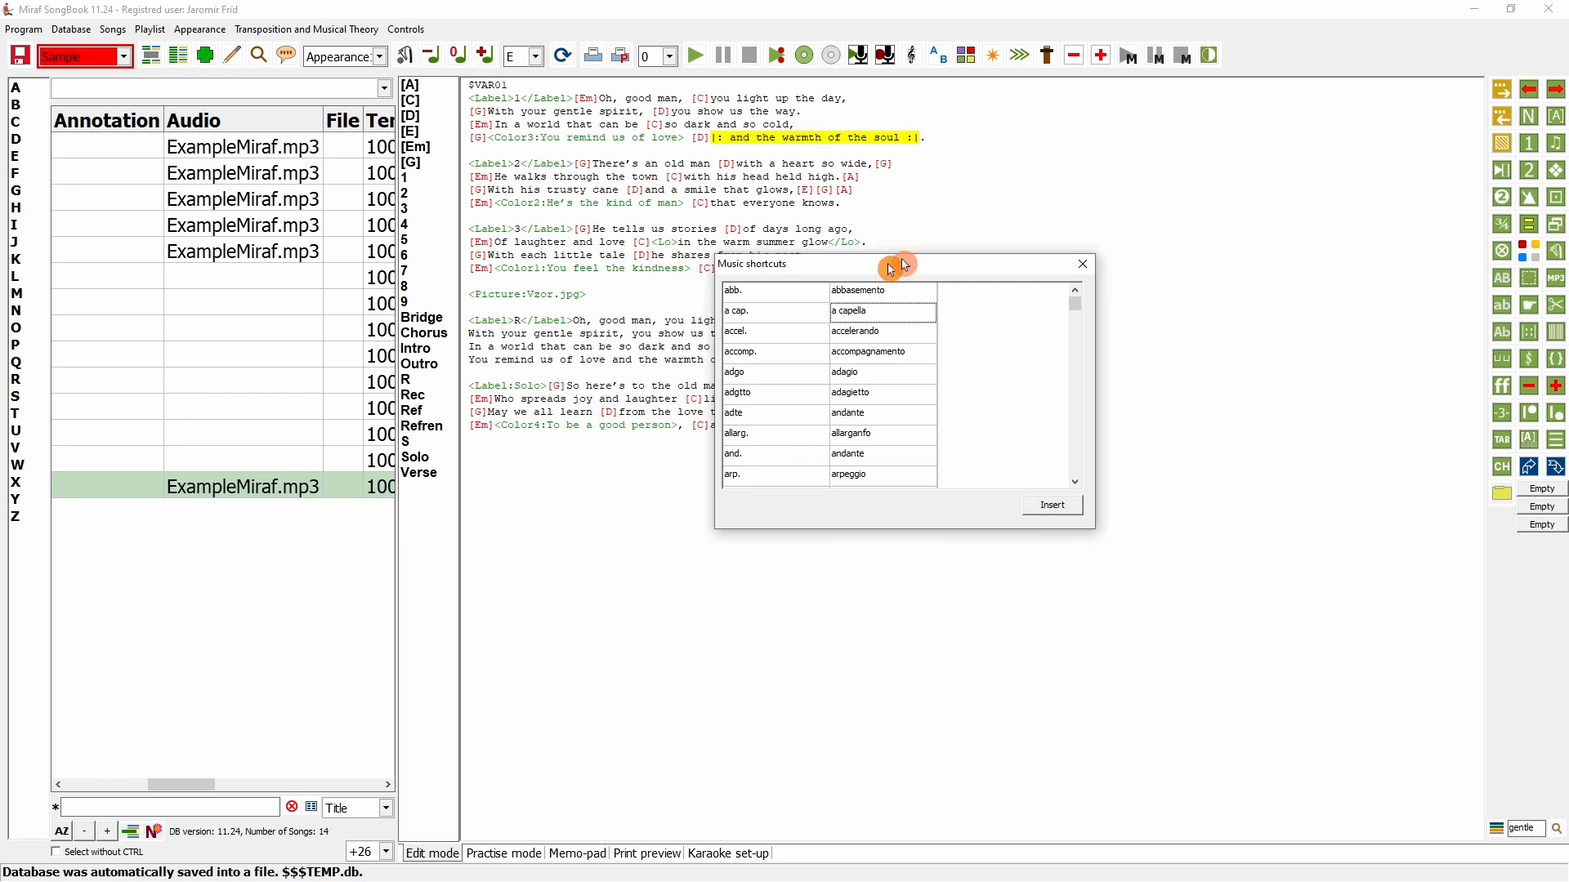
scroll(1042, 313, "down", 20)
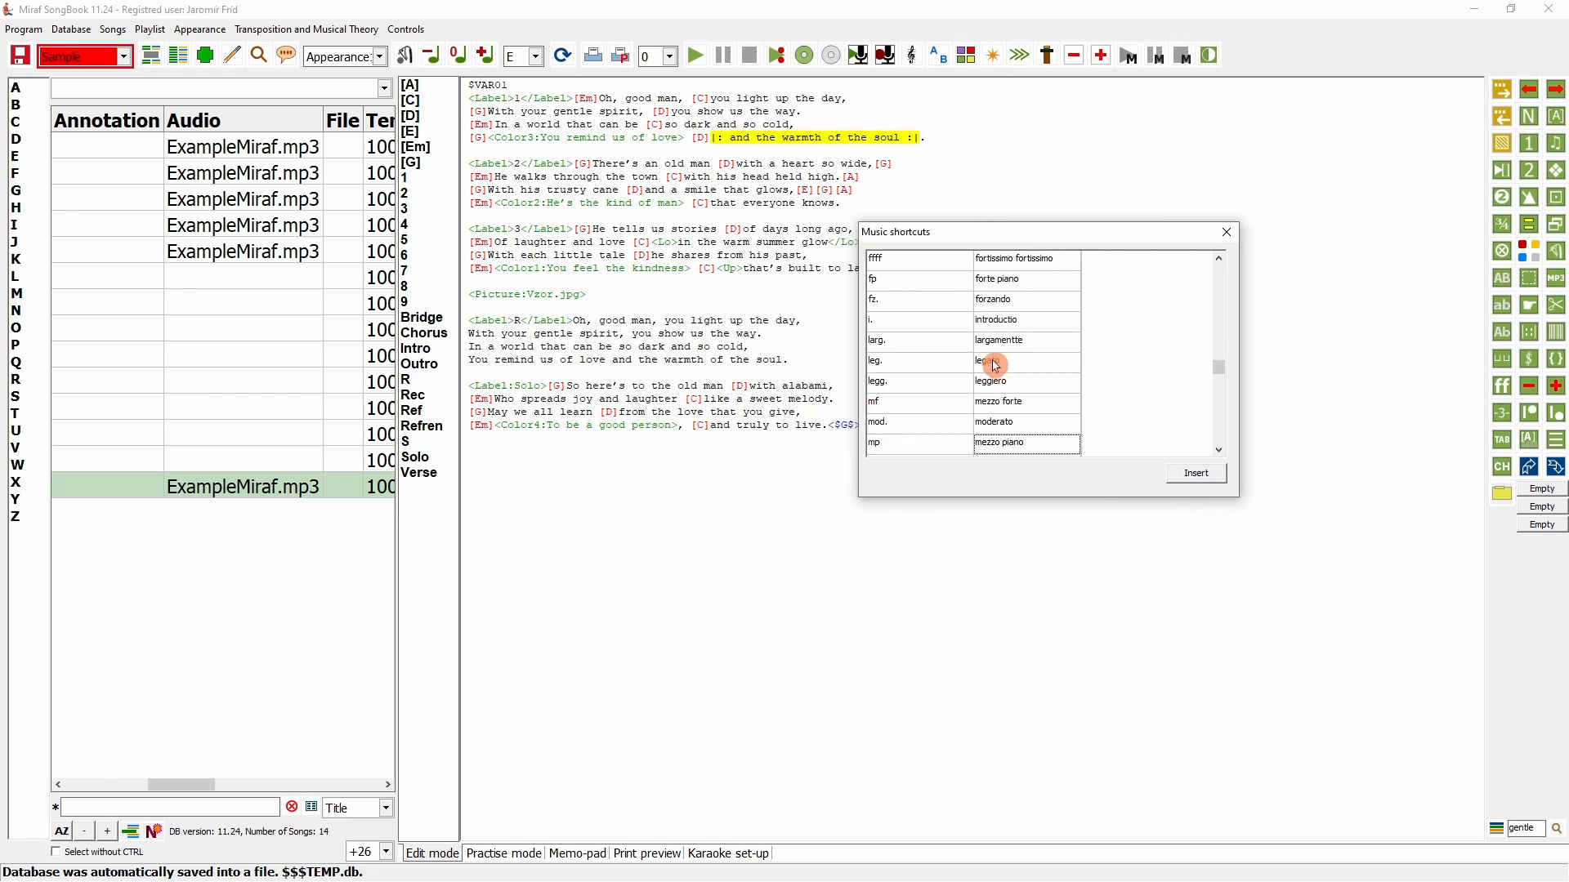
left_click(995, 365)
left_click(1197, 473)
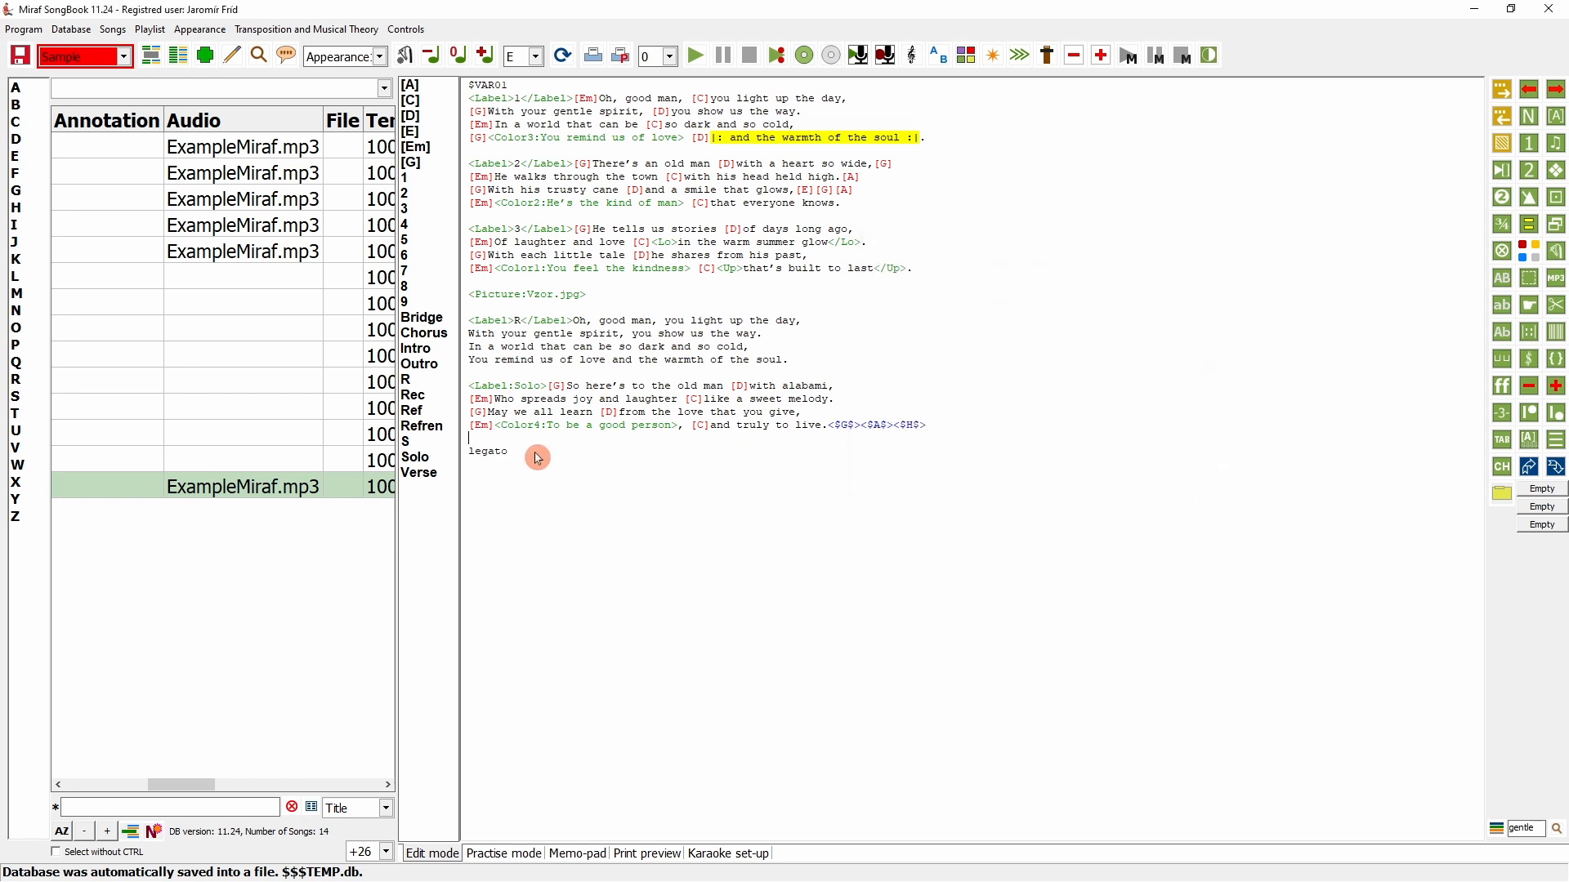
- Insert the music shortcut "mezzo forte" on its own line between verses 2 and 3
key("Return")
key("Return")
key("Up")
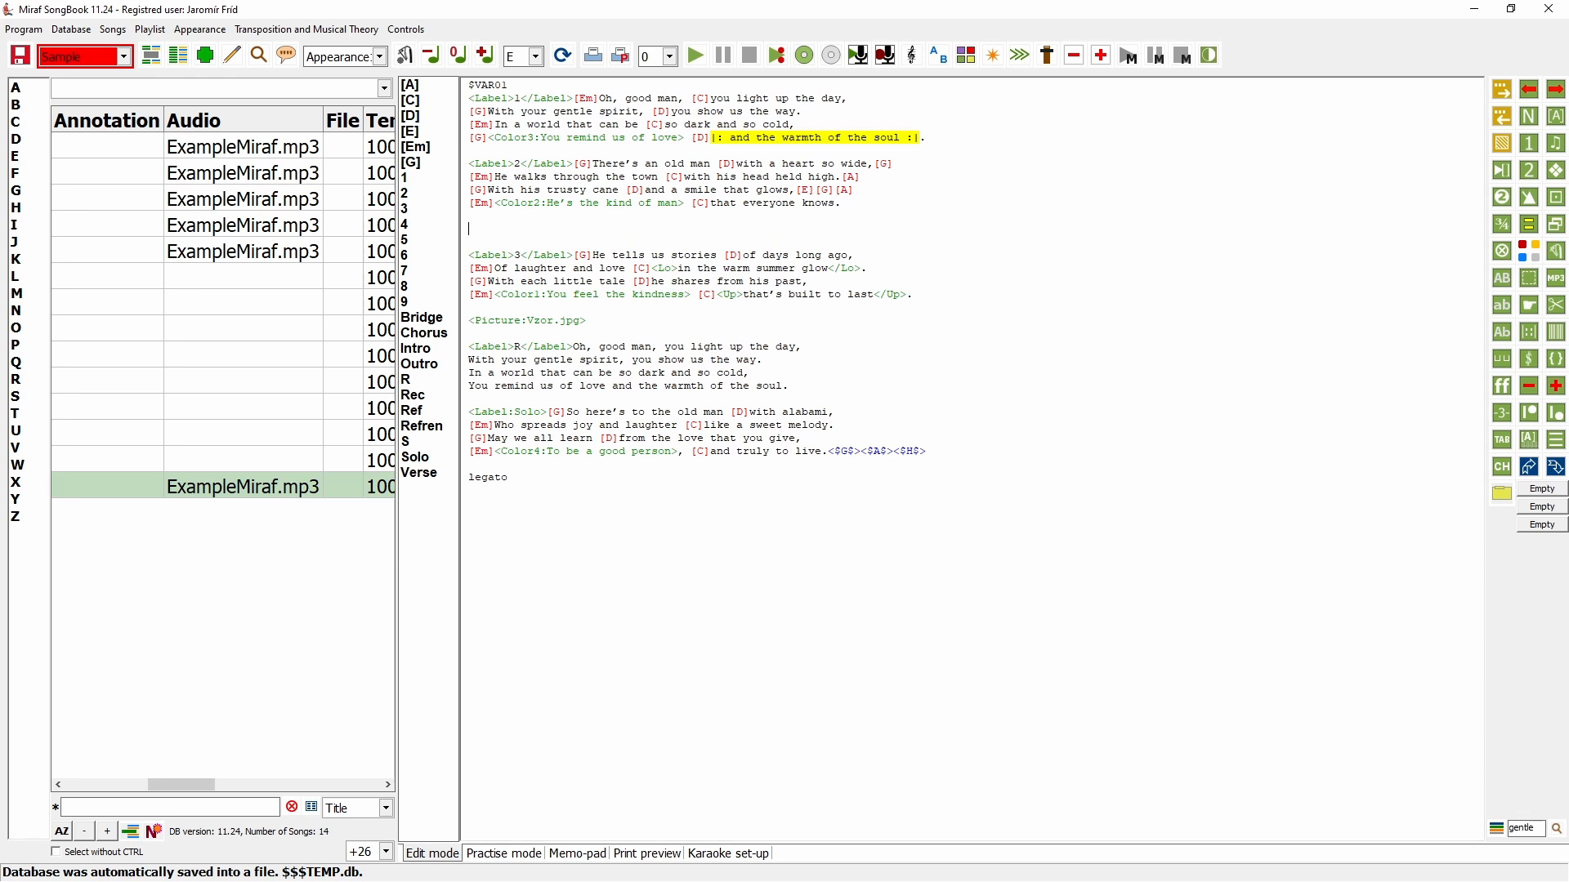
left_click(1502, 385)
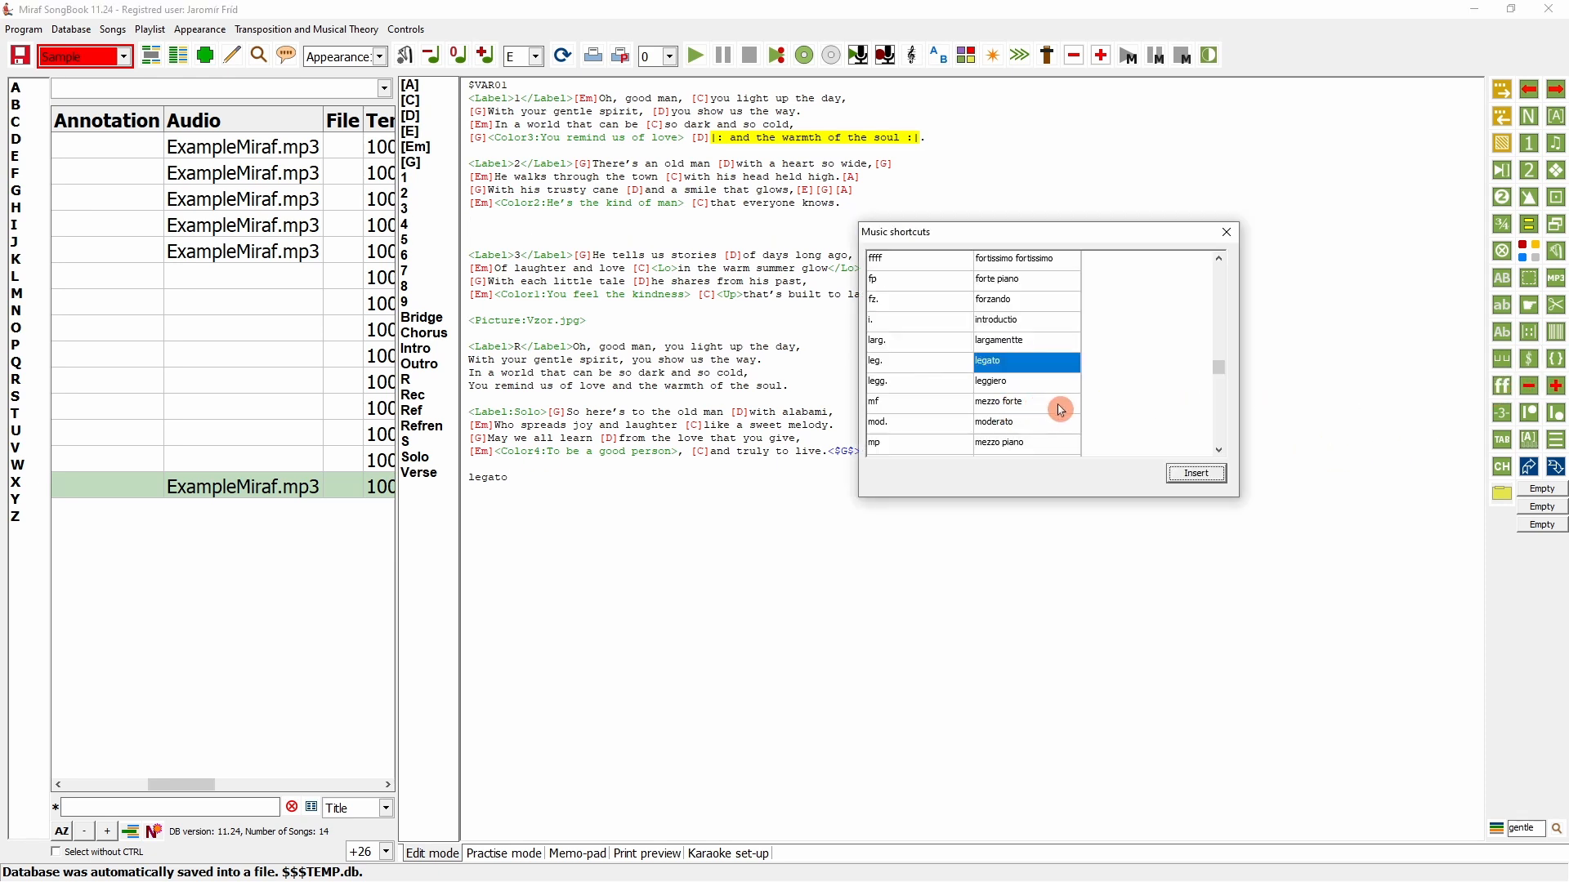
left_click(994, 404)
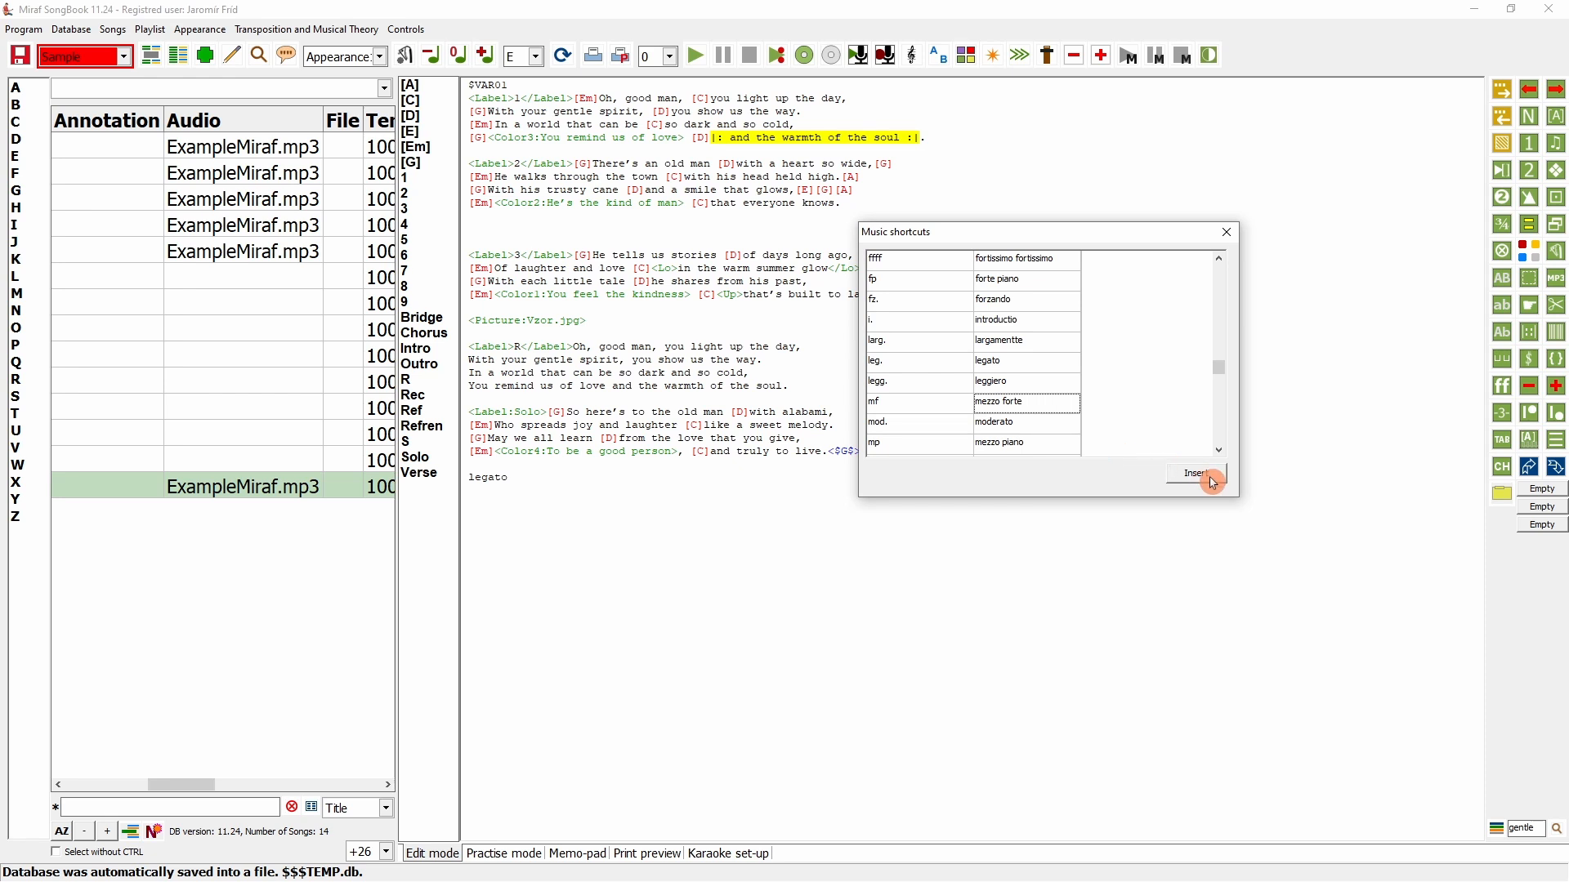
left_click(1207, 477)
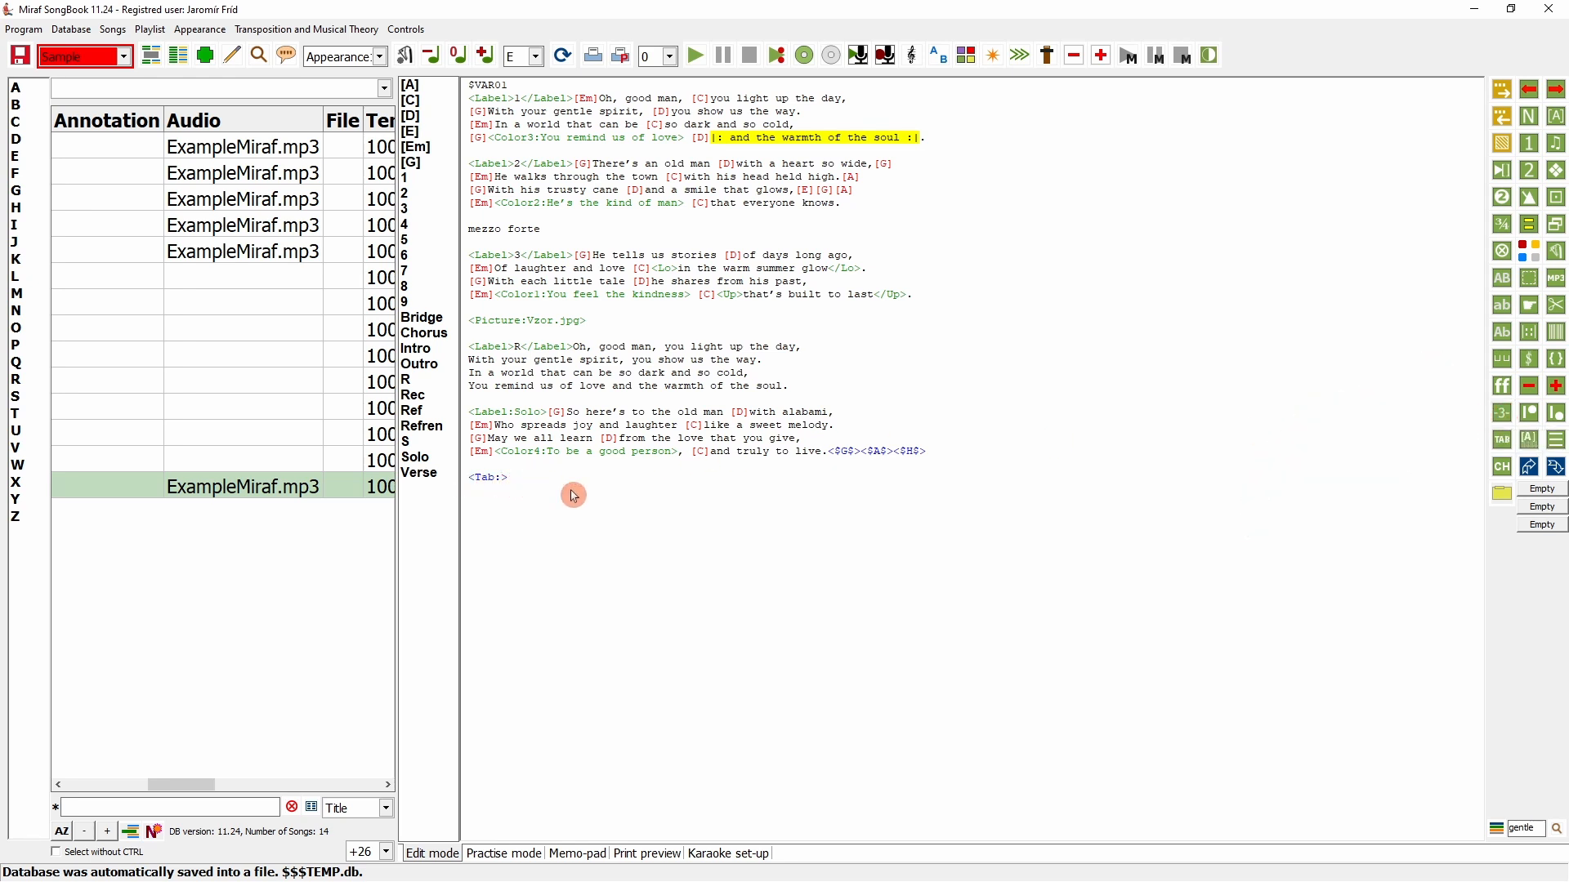
- Replace "legato" with a Tab block holding E|-3-3-3-|-2-2-2-|-0-0-0-|-2-2-2-| and B|-3-3-3-|-3-3-3-|-1-1-1-|-3-3-3-|, each on its own line, and check it in practise mode
type("E|-3-3-3-|-2-2-2-|-0-0-0-|-2-2-2-| B|-3-3-3-|-3-3-3-|-1-1-1-|-3-3-3-|")
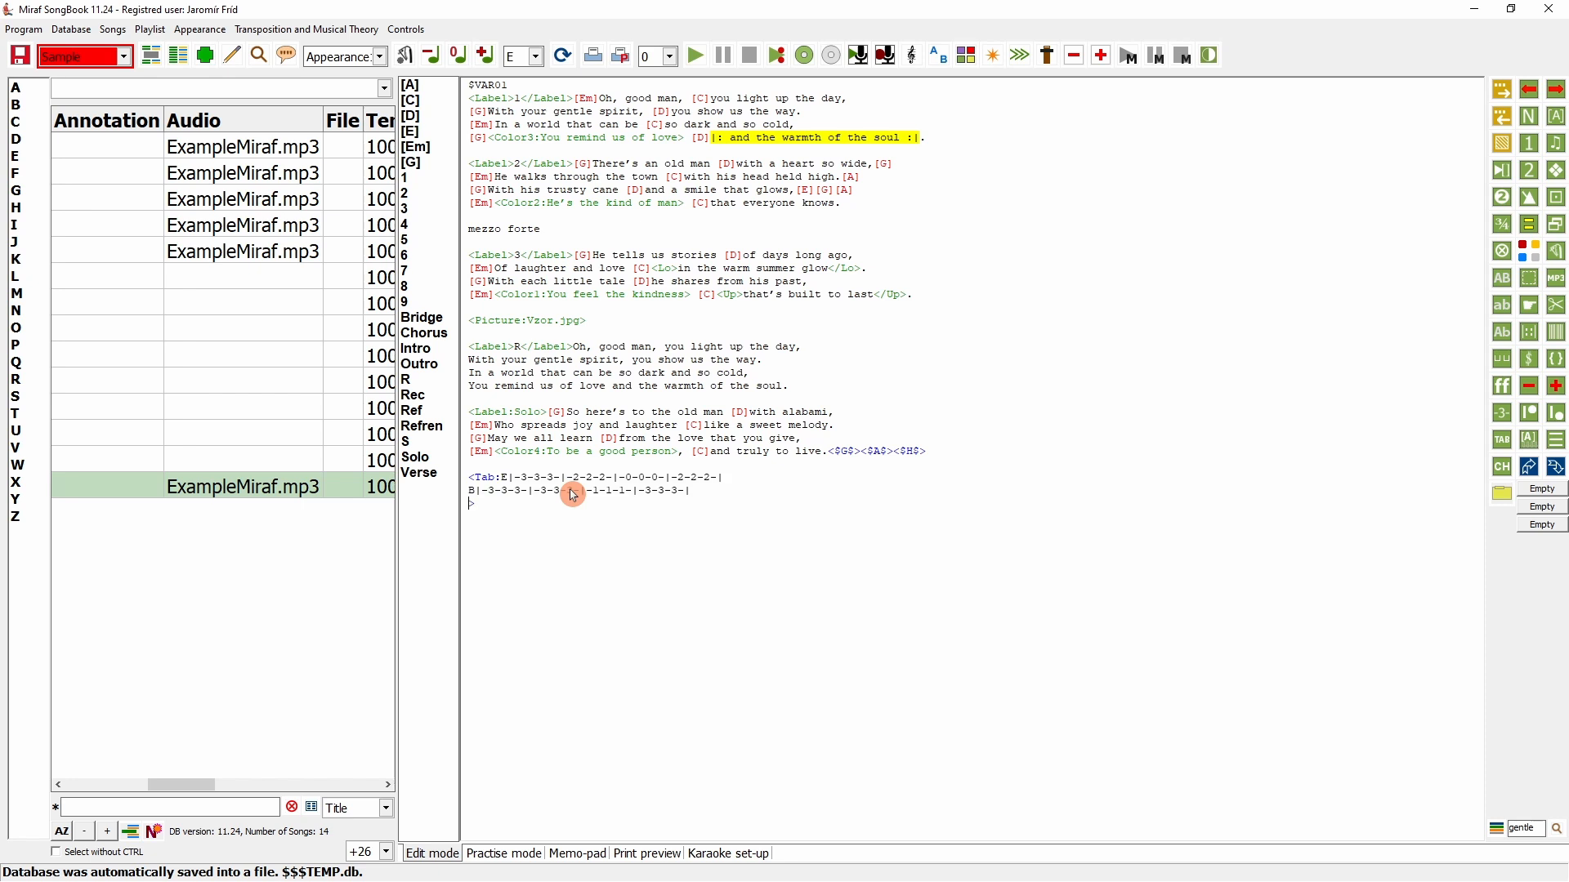
left_click(501, 477)
key("Return")
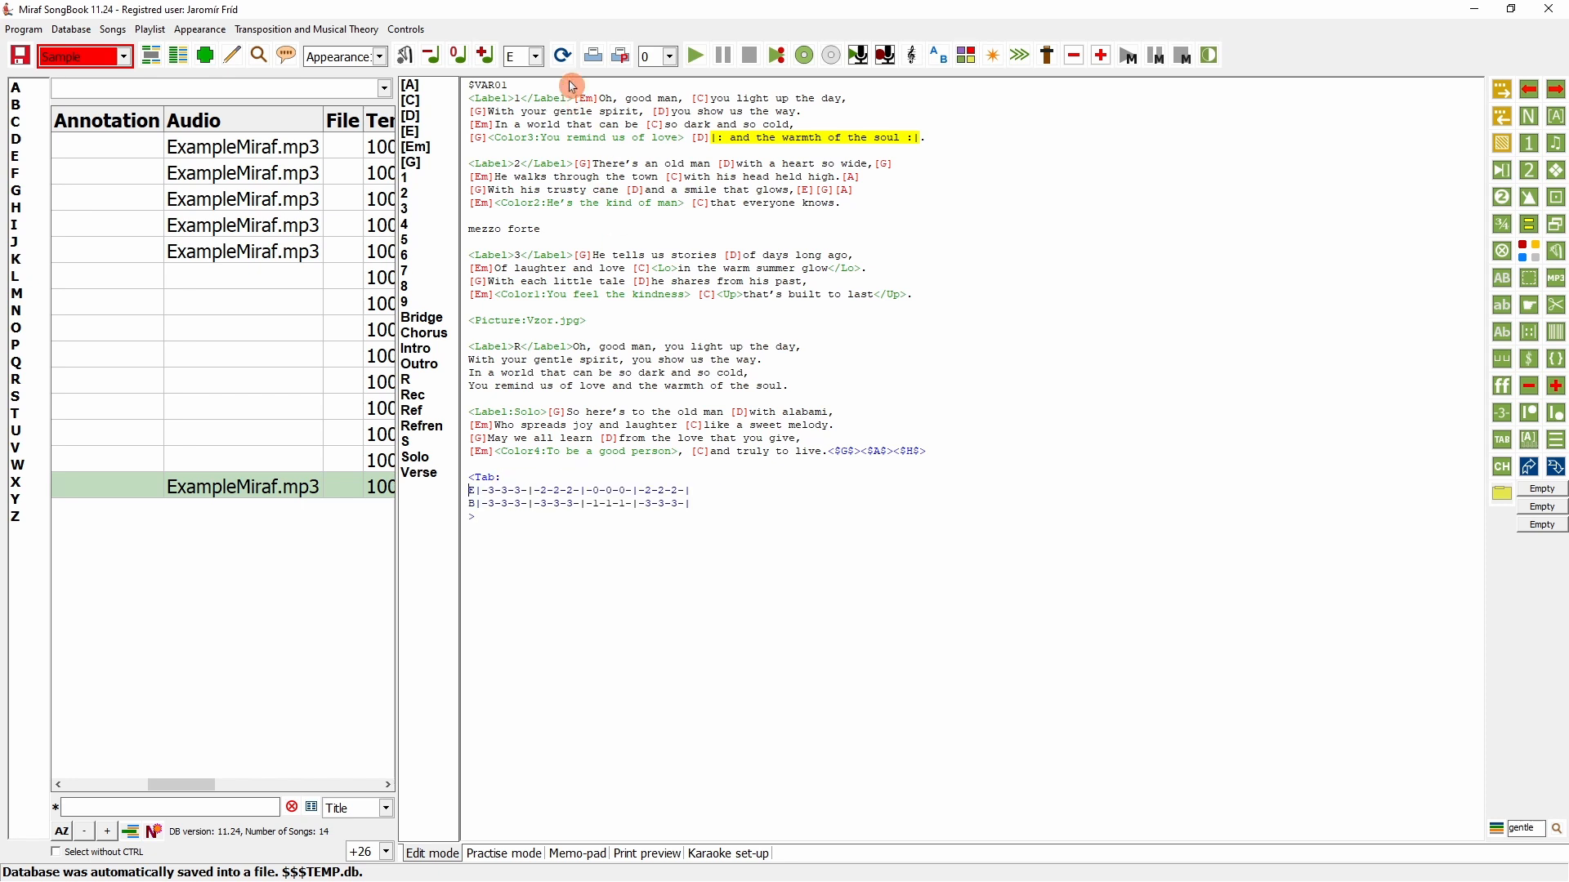
left_click(562, 55)
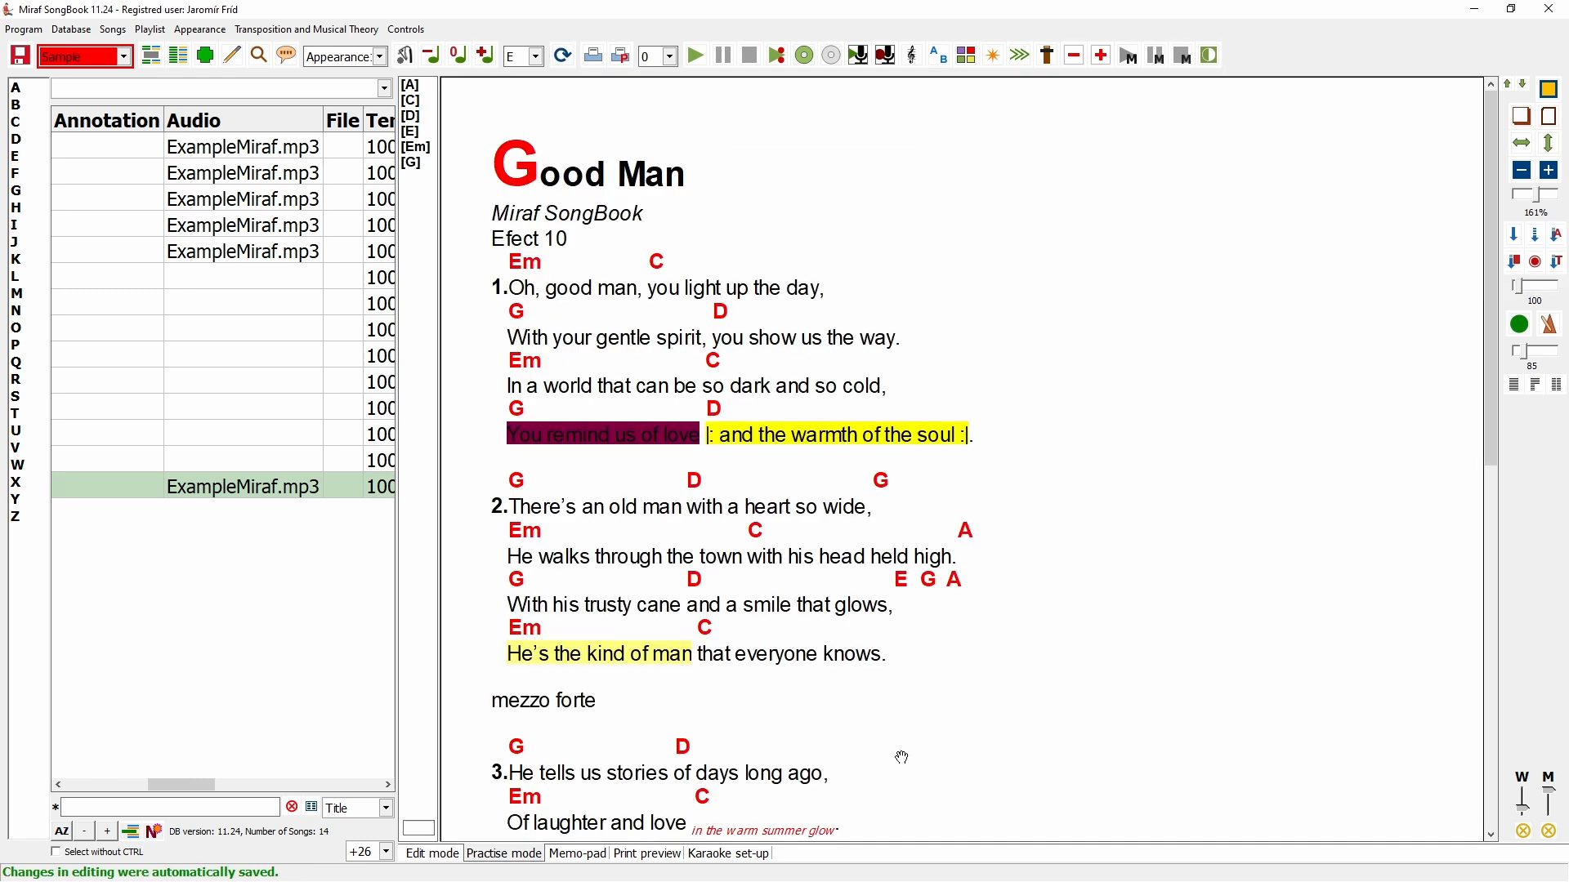
left_click_drag(836, 723, 963, 183)
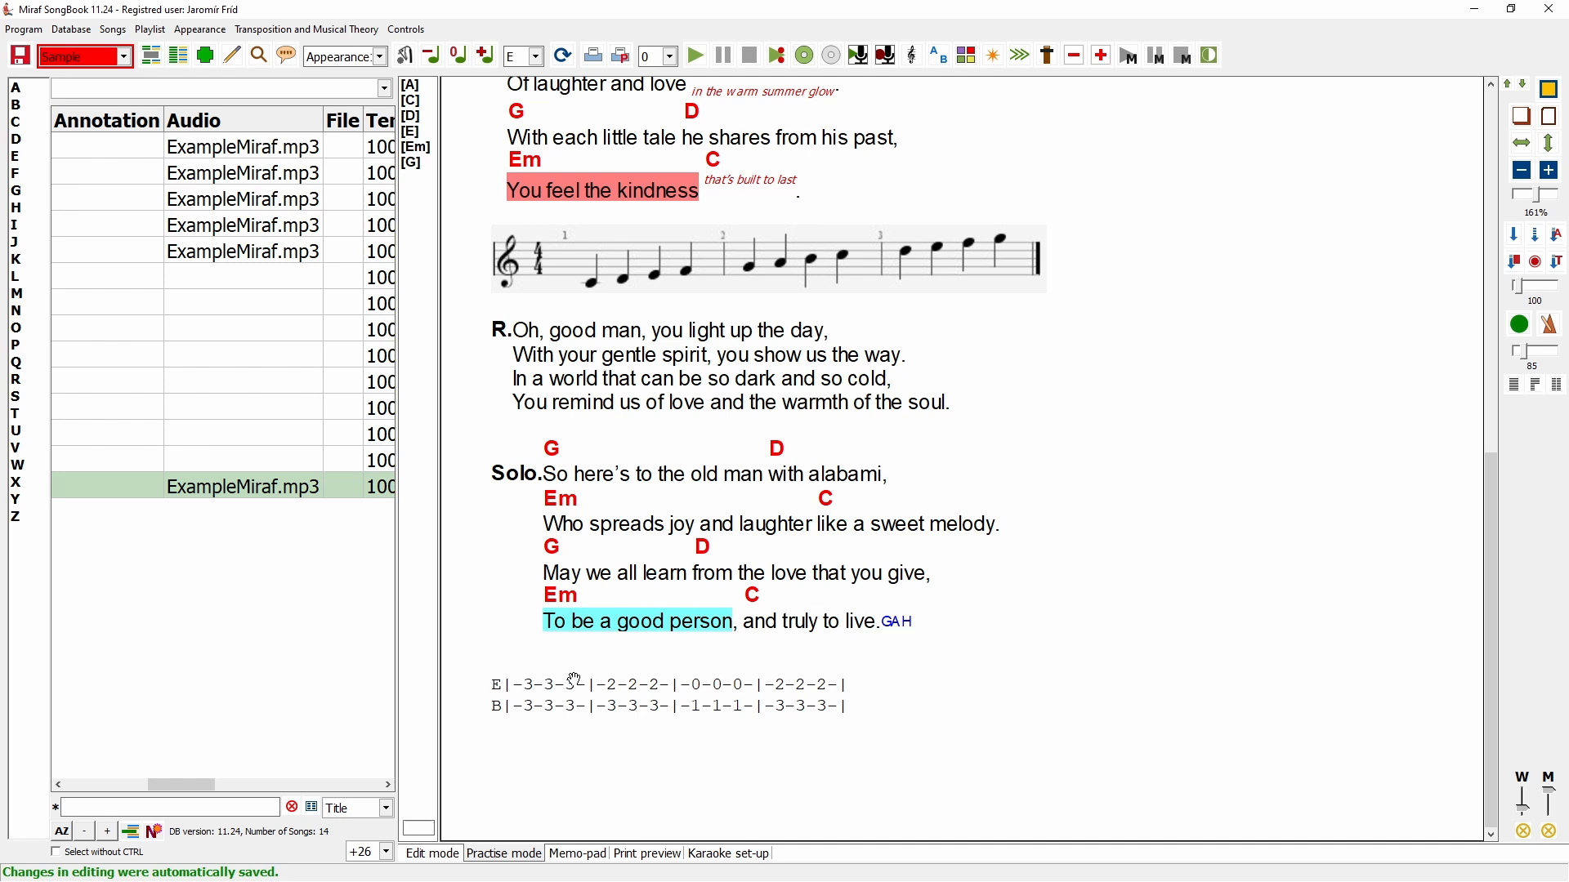
- Insert an empty tablature below the existing one with 6 strings (E H G D A E), 6 bars, 6 rows and 6 times, and check it in practise mode
left_click(433, 854)
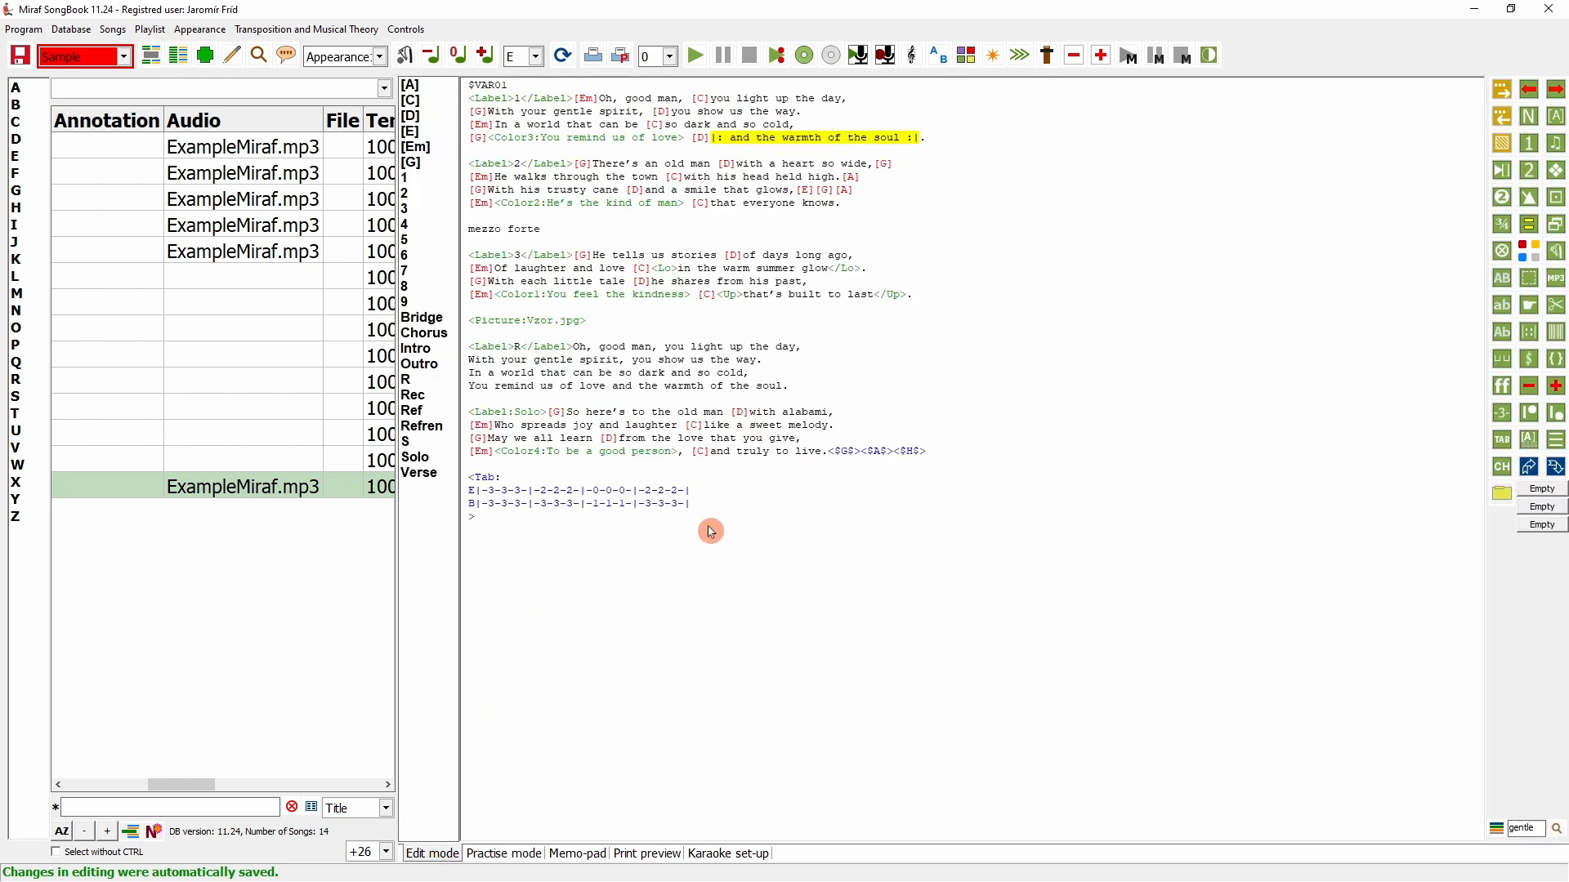
key("Return")
key("Return")
left_click(1503, 443)
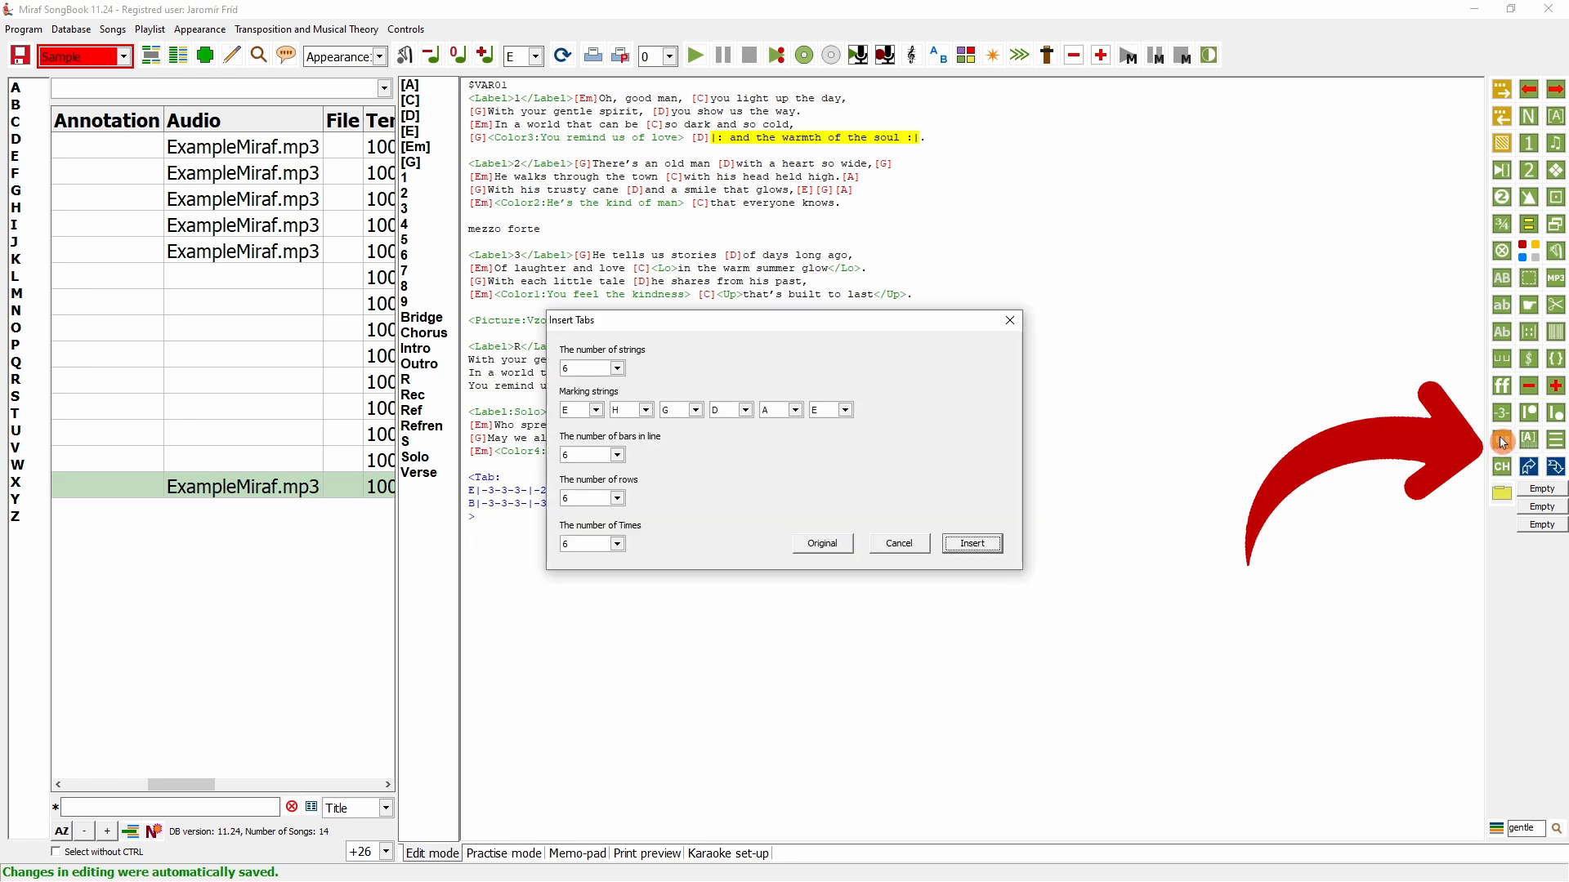
left_click_drag(769, 323, 859, 344)
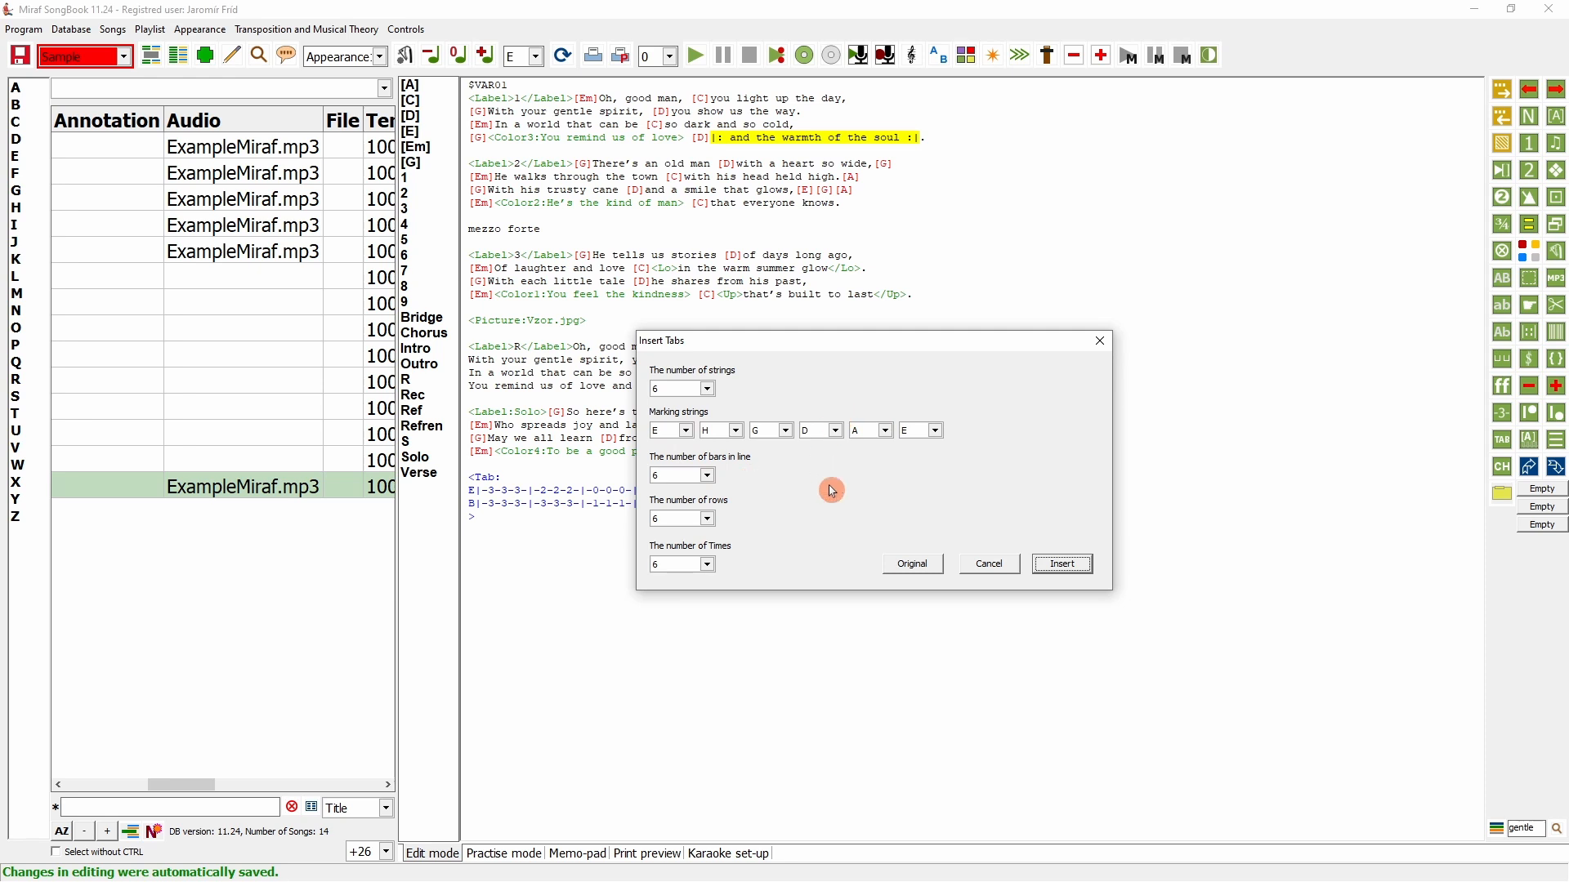
left_click(1062, 565)
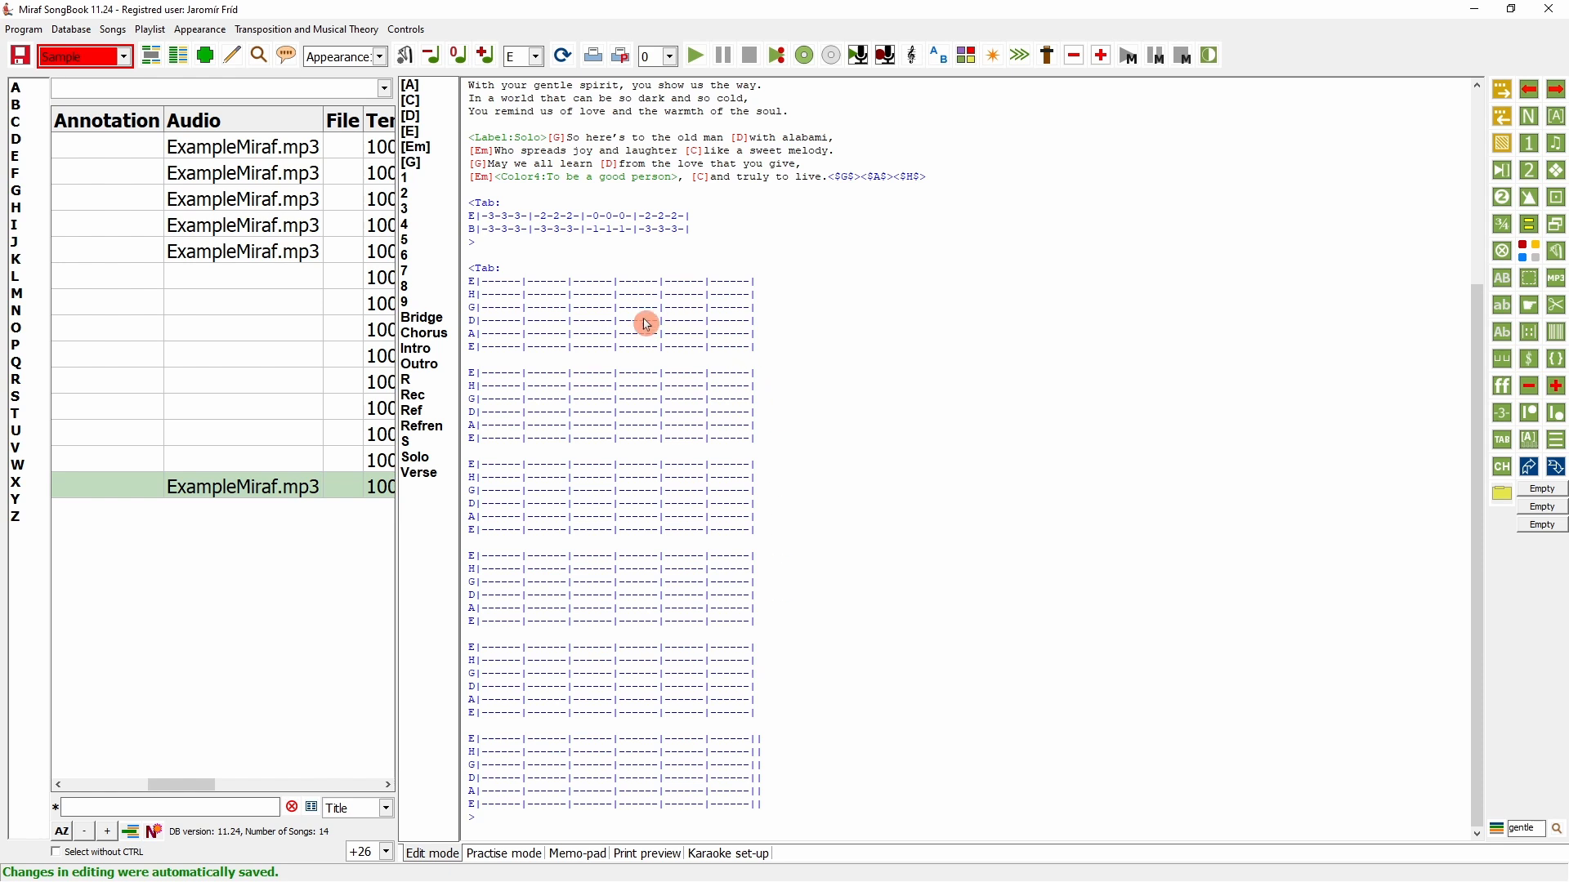
left_click(563, 56)
scroll(820, 598, "down", 14)
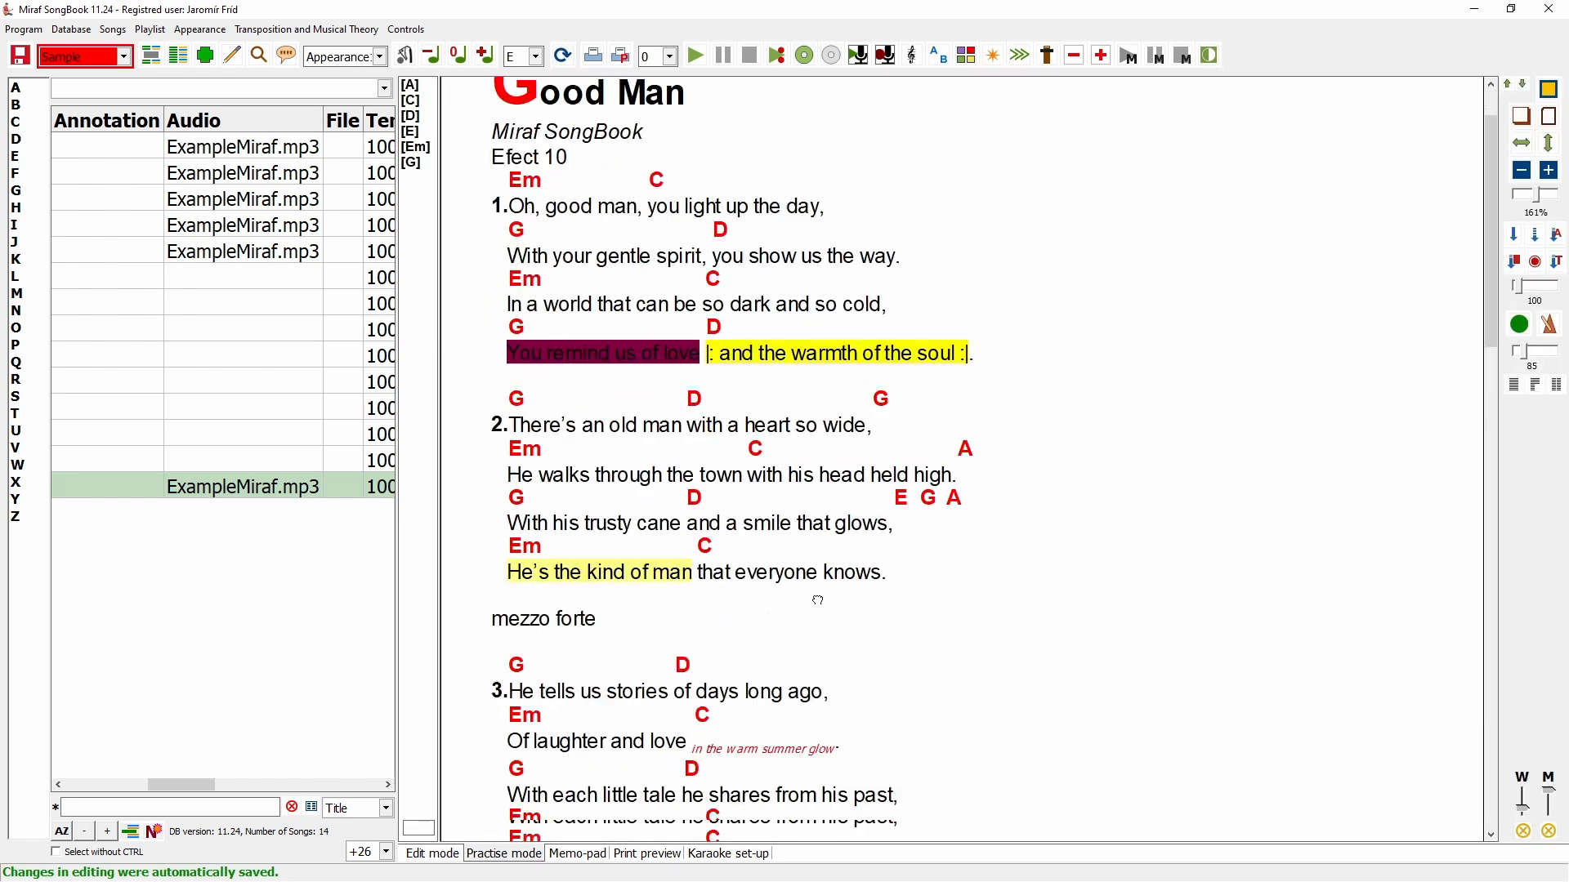
scroll(834, 248, "down", 3)
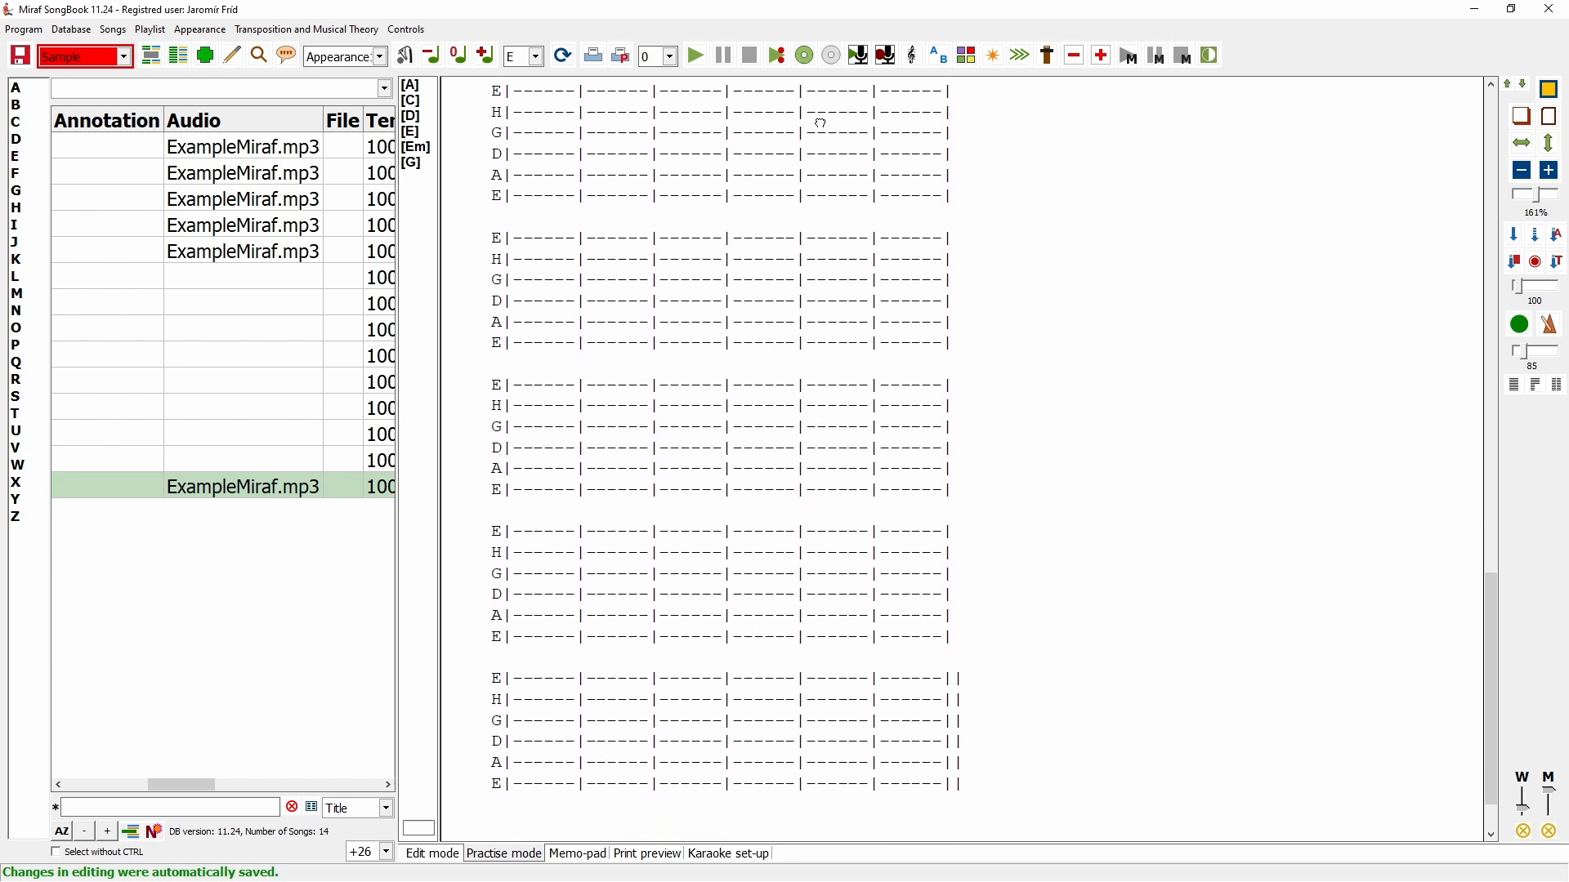
scroll(815, 123, "up", 6)
- Insert a 4/4 time signature with Samba rhythm as Annotation 1 between verses 1 and 2, and check it in practise mode
left_click(422, 853)
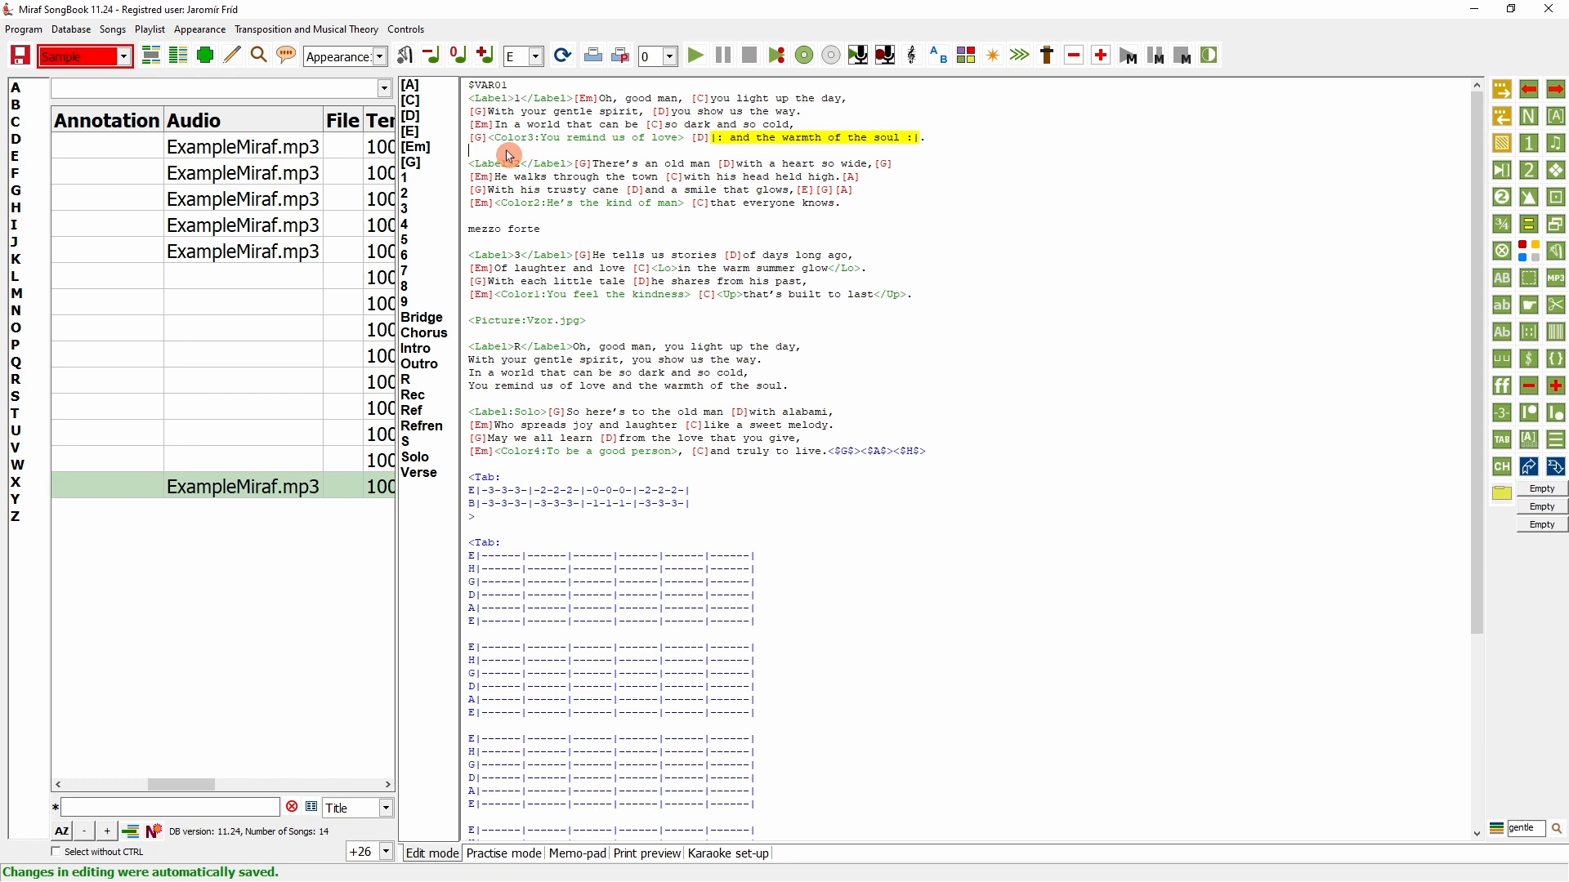
key("Return")
key("Return")
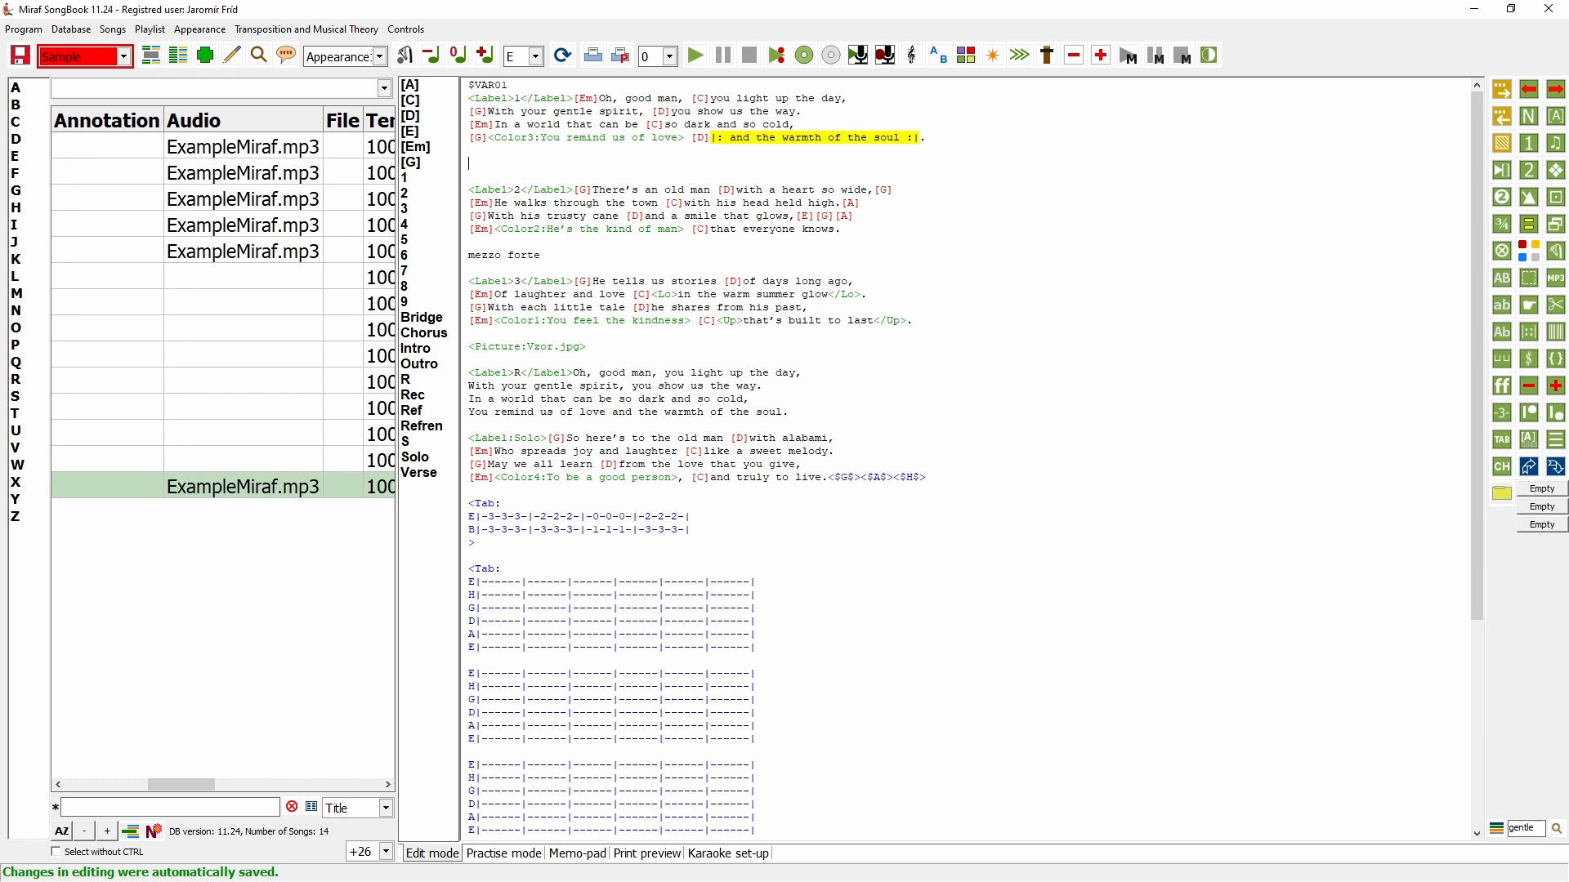
left_click(1506, 227)
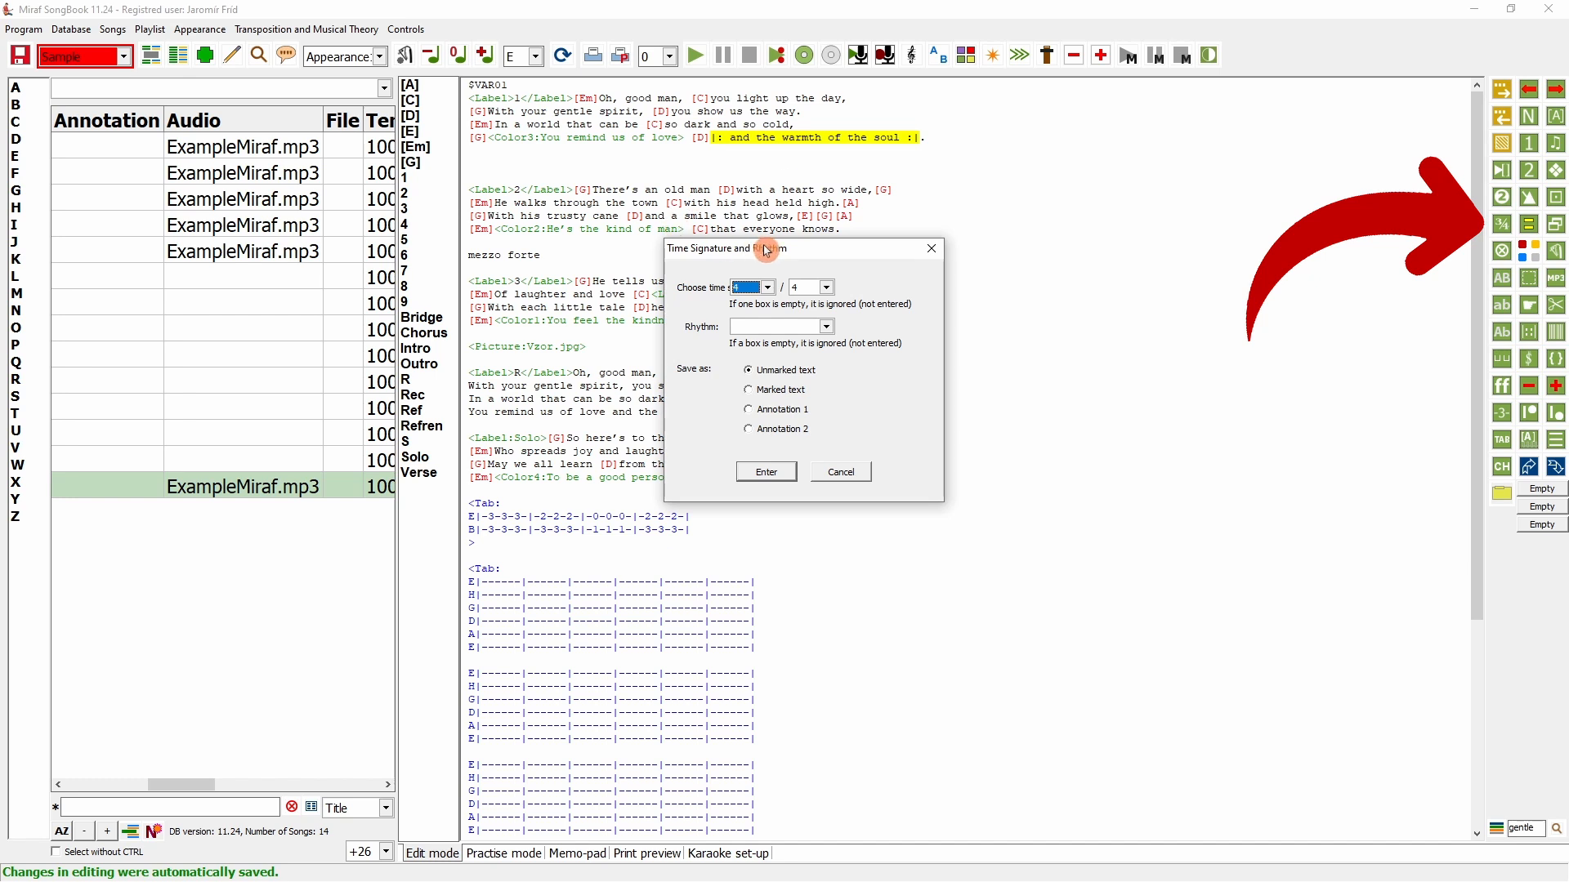
left_click_drag(770, 249, 917, 254)
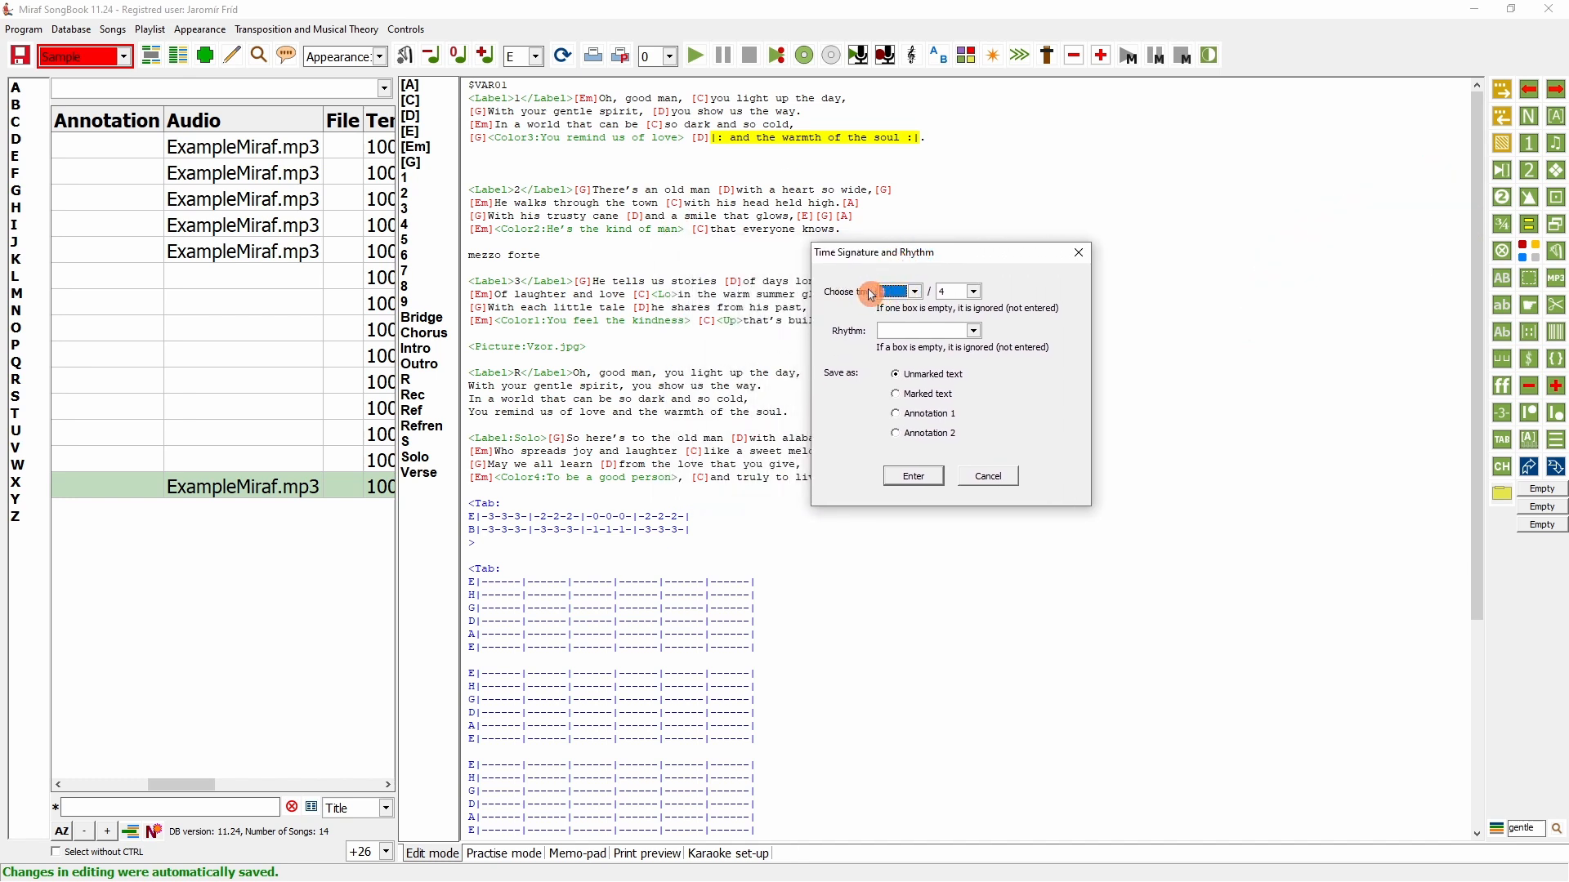
left_click(917, 331)
left_click(974, 331)
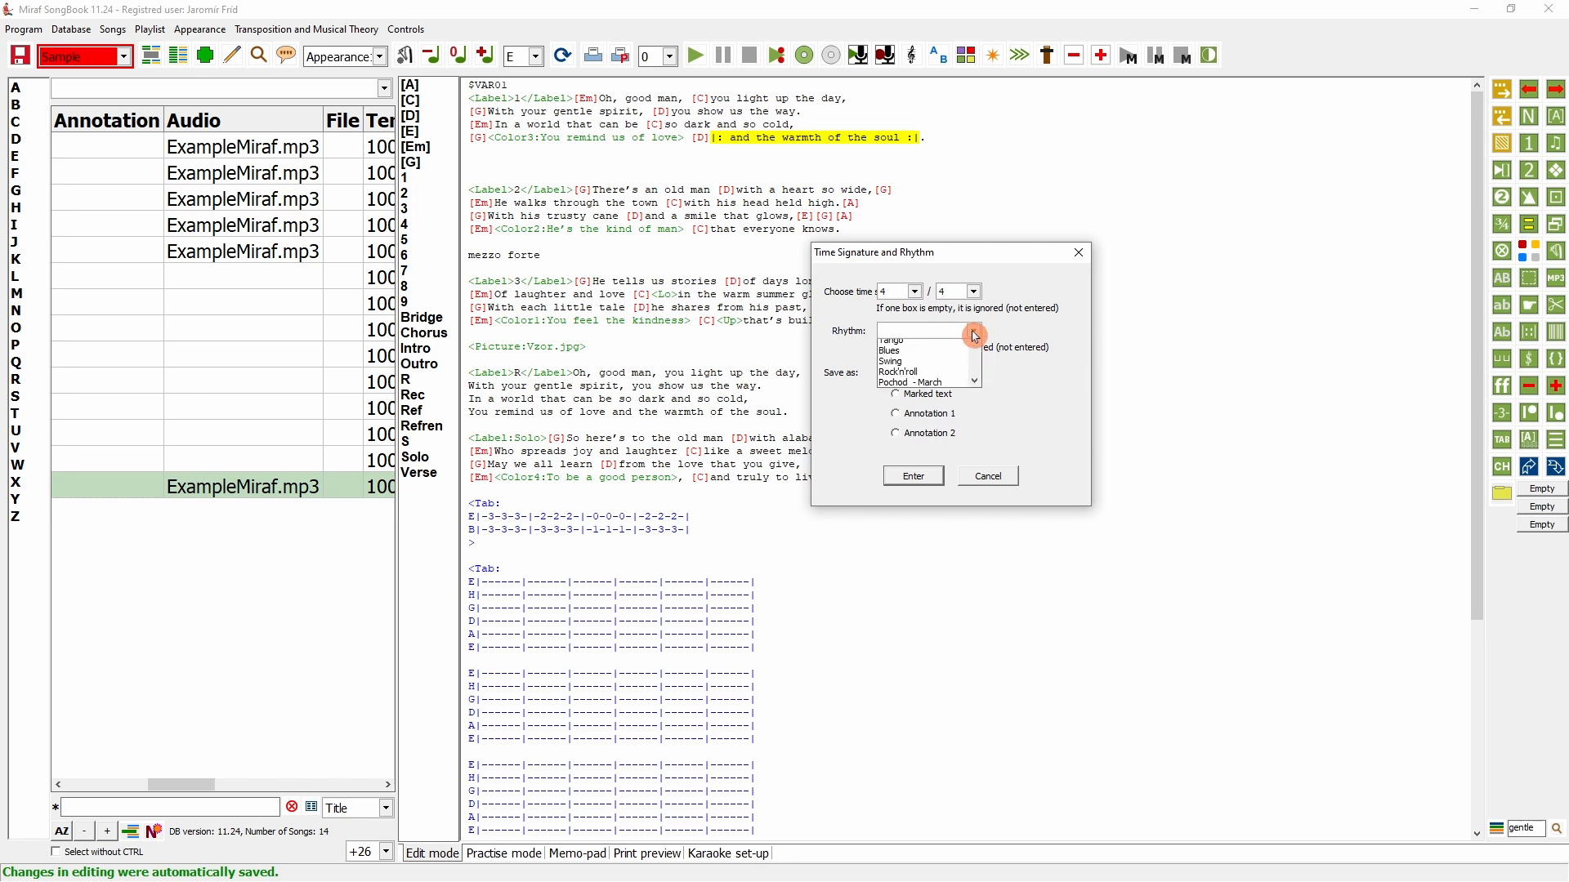
scroll(949, 389, "down", 3)
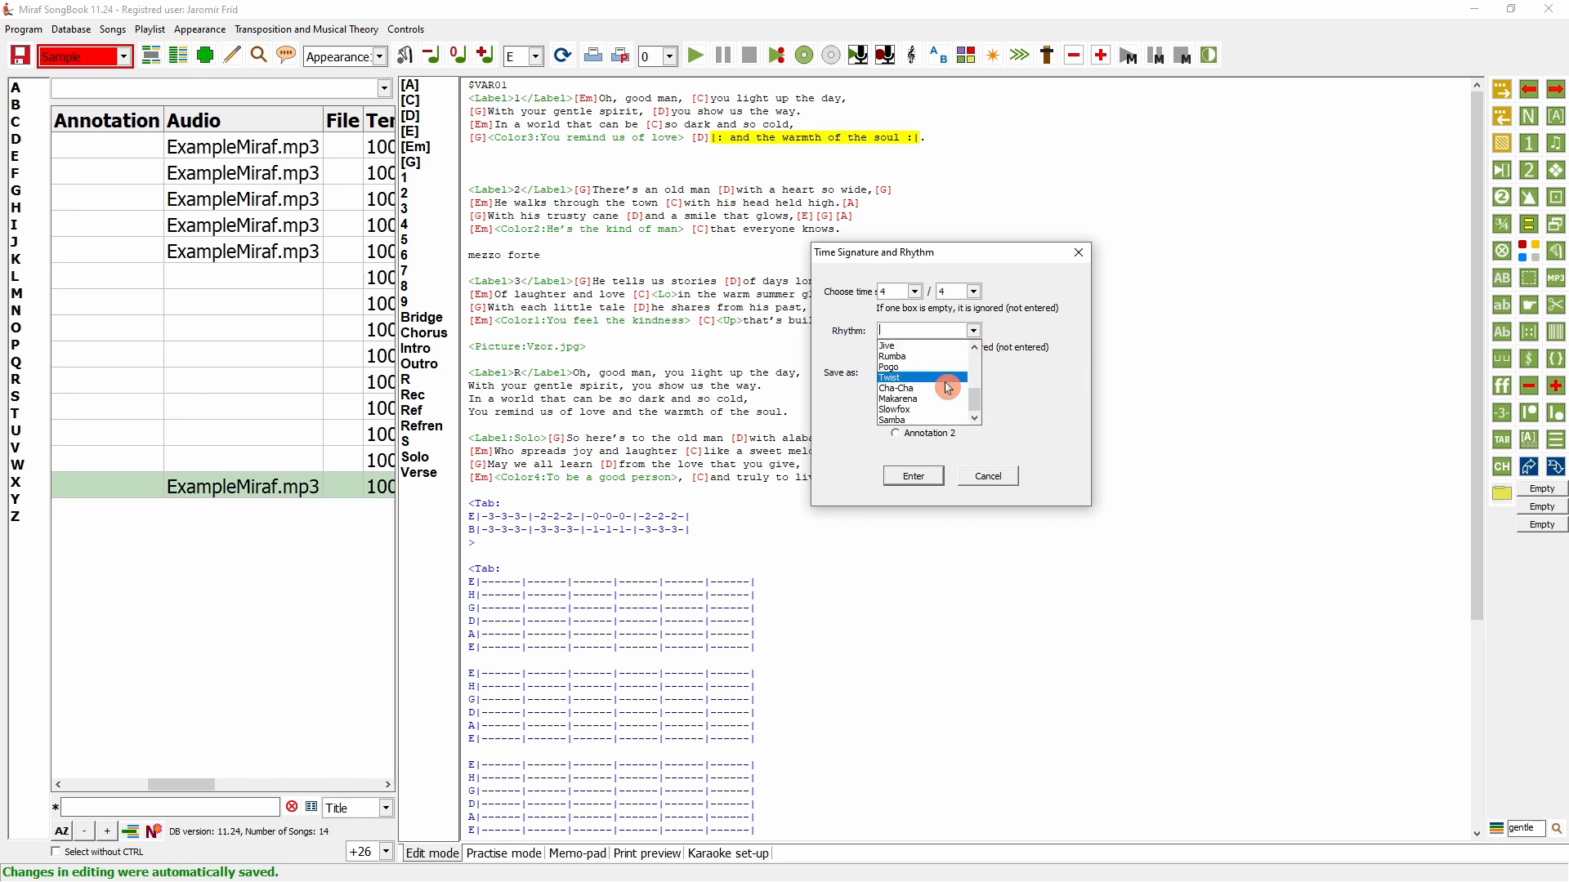
left_click(927, 421)
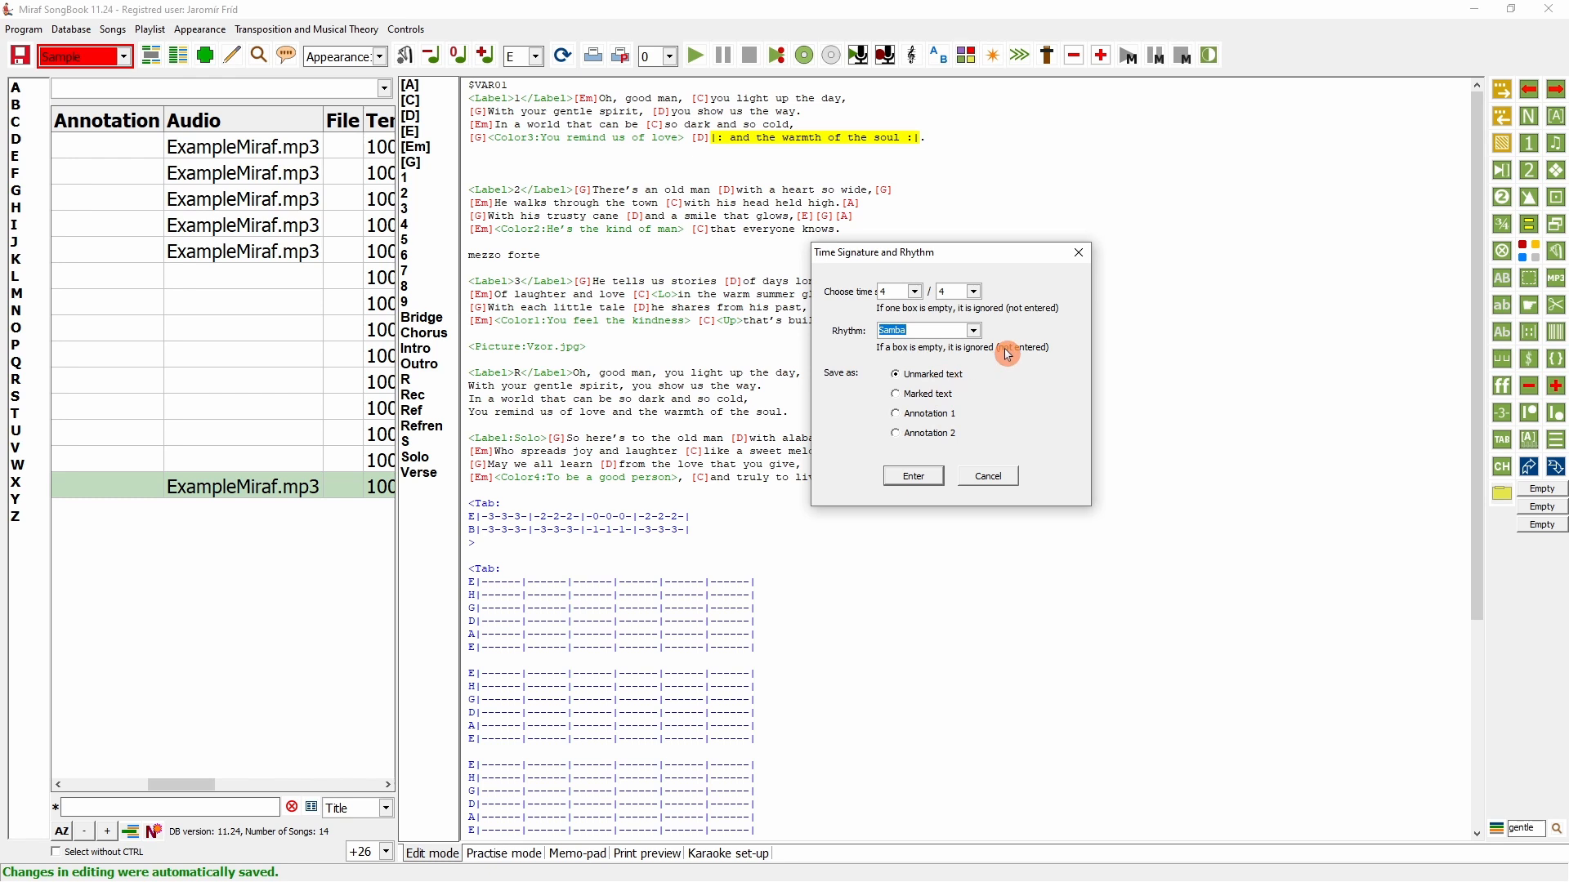
left_click(902, 394)
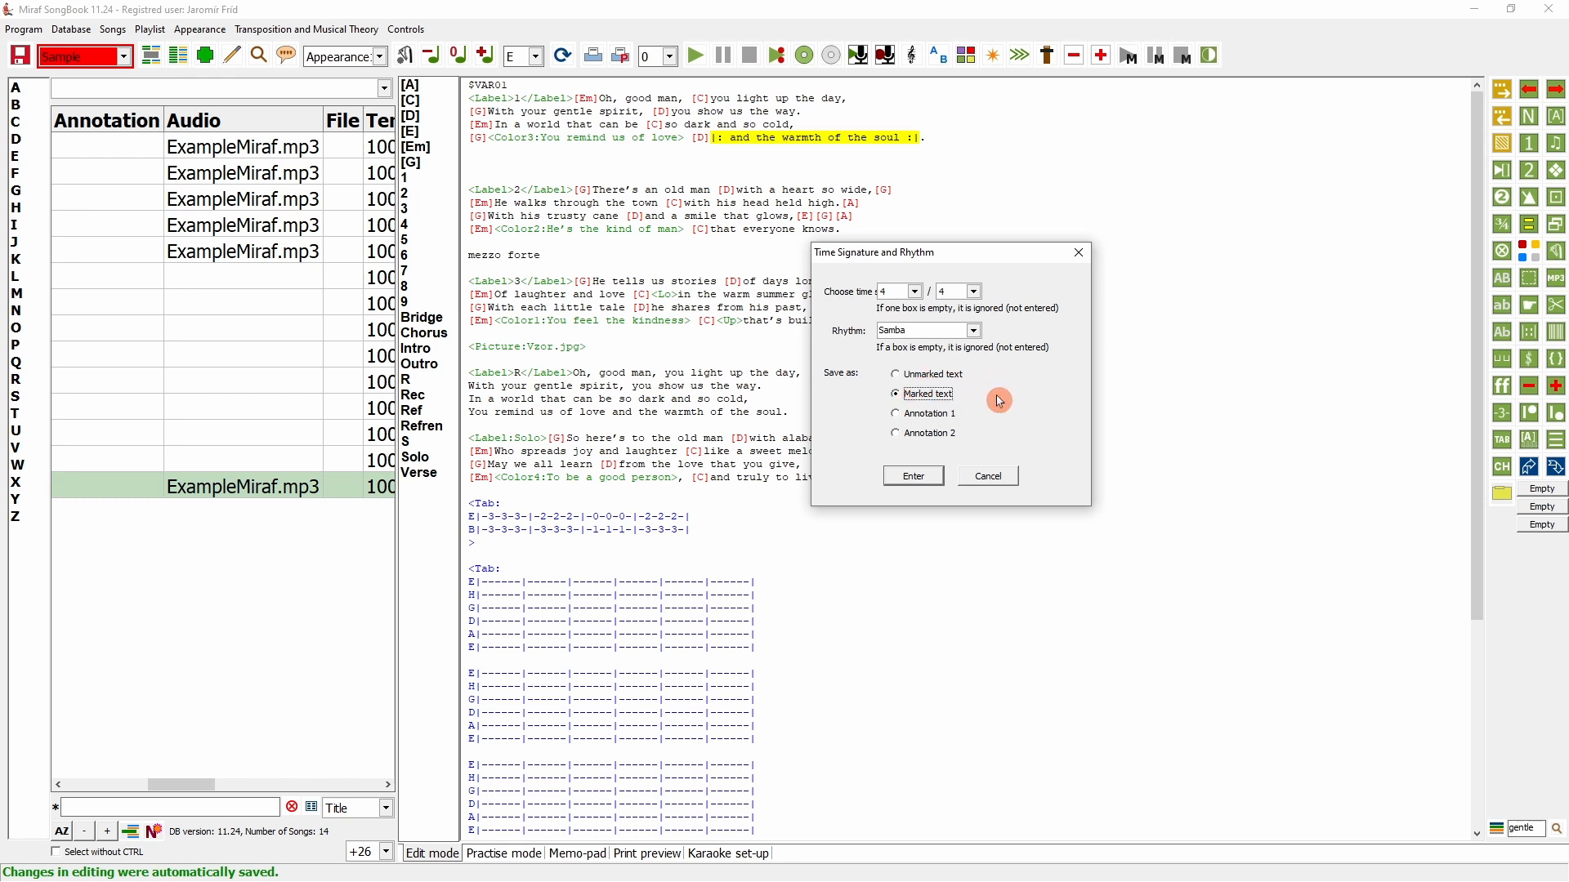
left_click(916, 415)
left_click(915, 480)
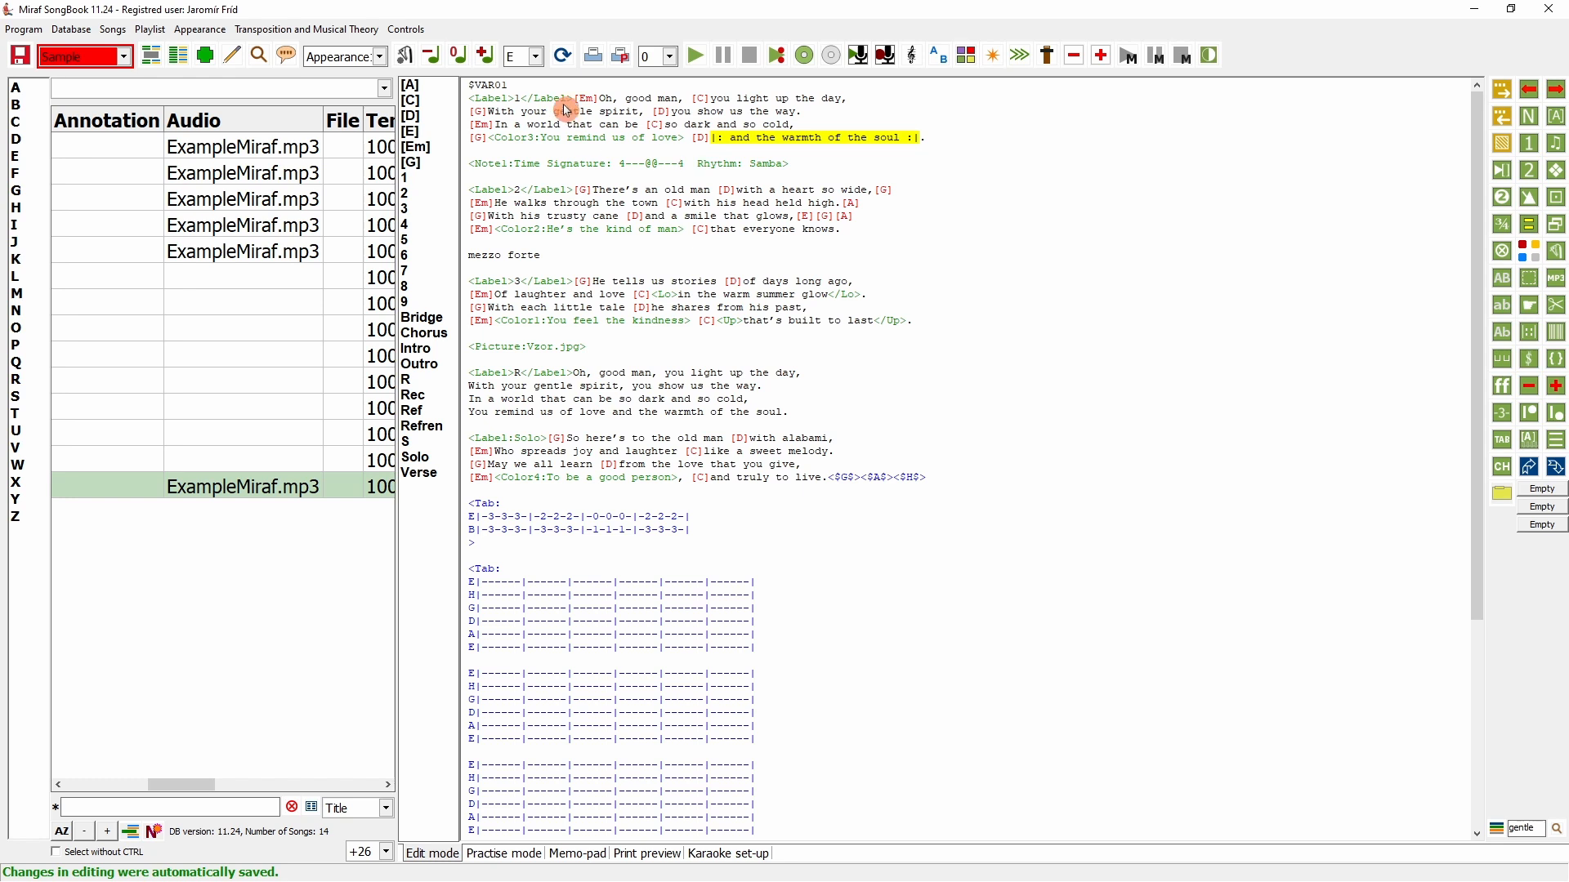
left_click(563, 55)
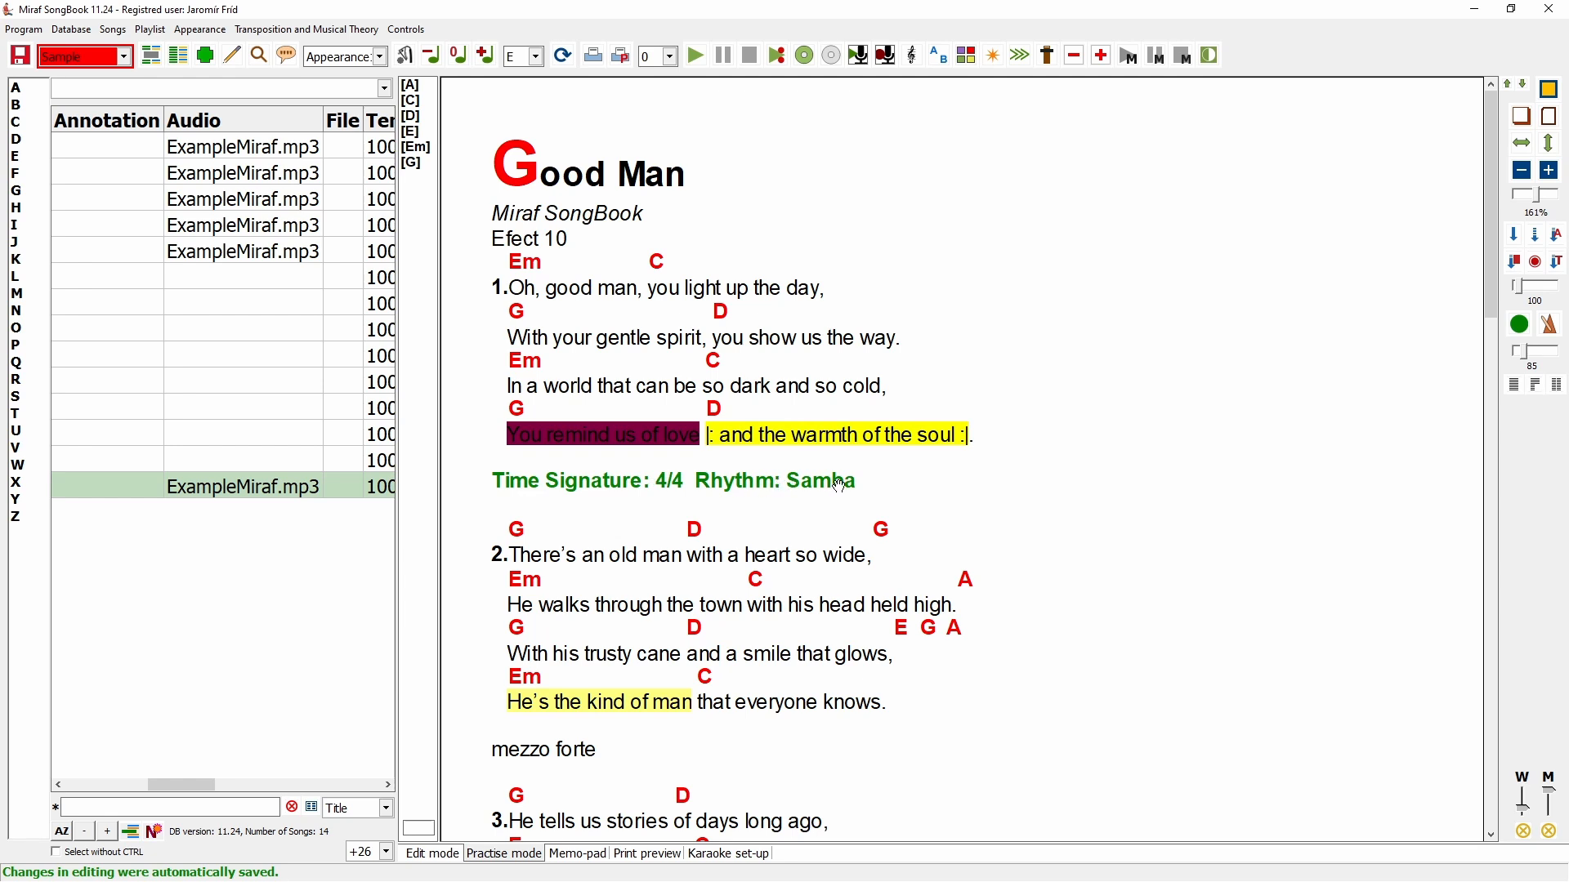
- Delete the $VAR01 variable above verse 1 and the time signature annotation between verses 1 and 2
left_click(433, 854)
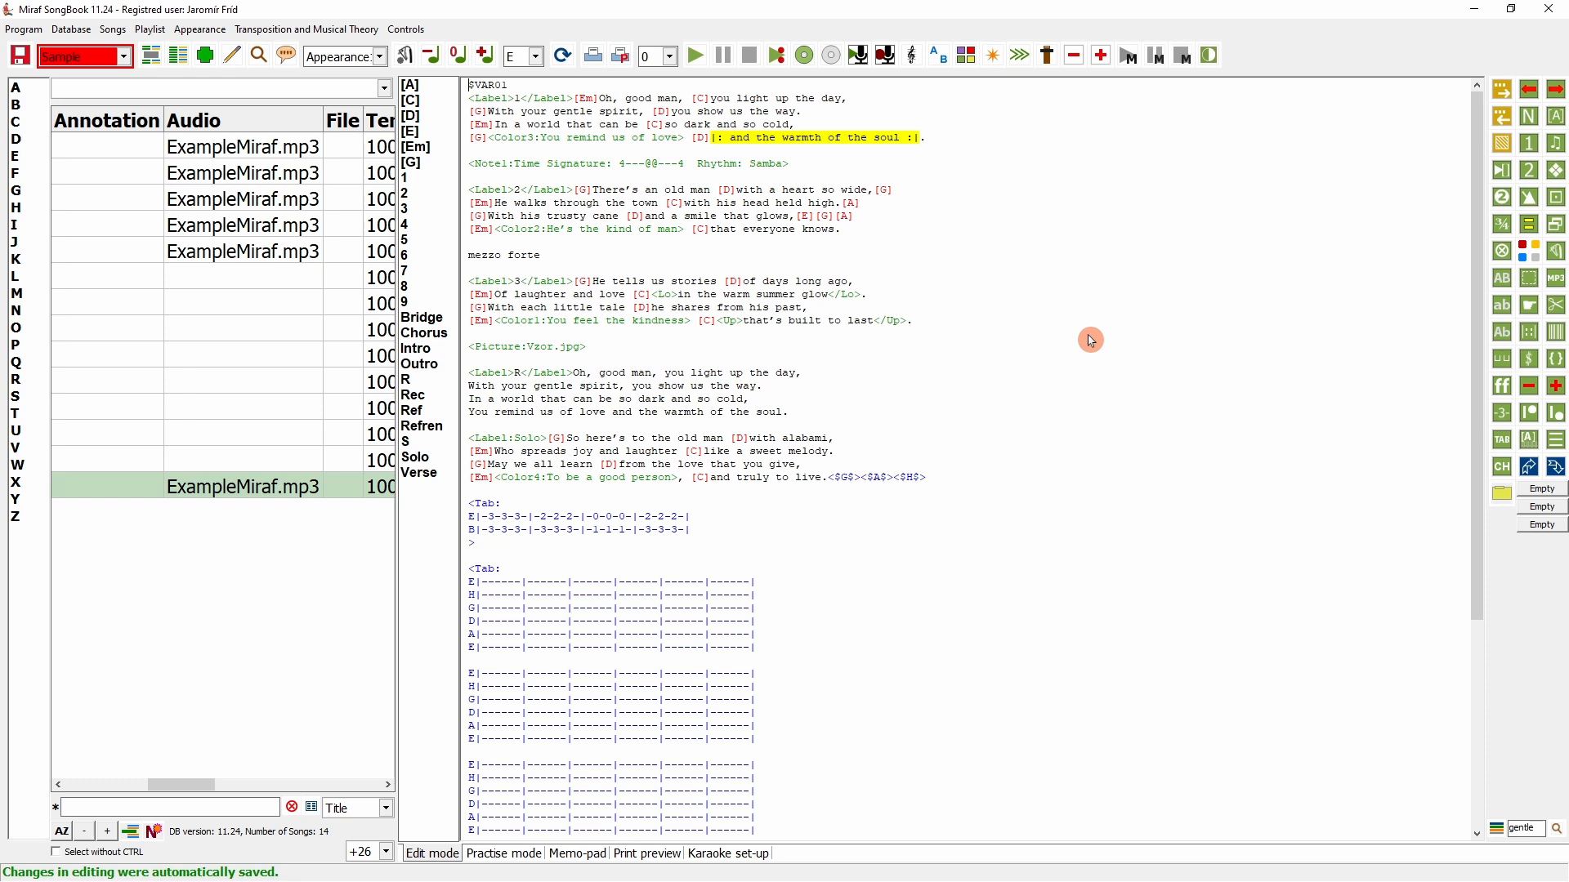
double_click(535, 85)
key("Delete")
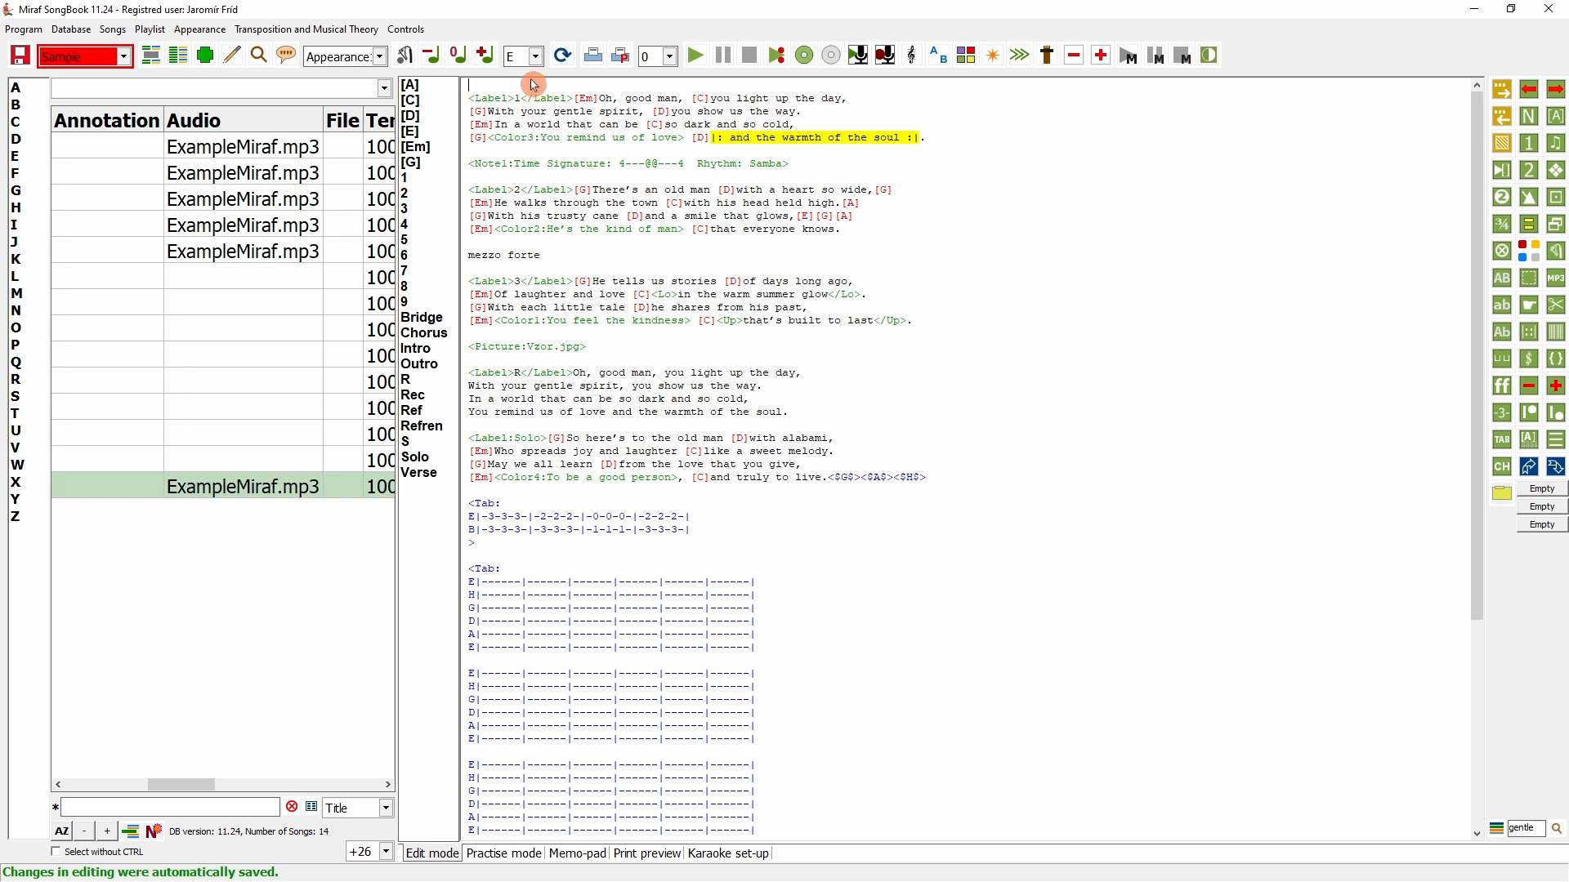
key("Down")
key("Down")
key("shift+Down")
key("ctrl+x")
key("Delete")
- Add blank lines above verse 1, insert the Metronome tag there and check it in practise mode
key("Up")
key("Up")
key("Up")
key("Up")
key("Up")
key("Up")
key("Return")
key("Return")
key("Up")
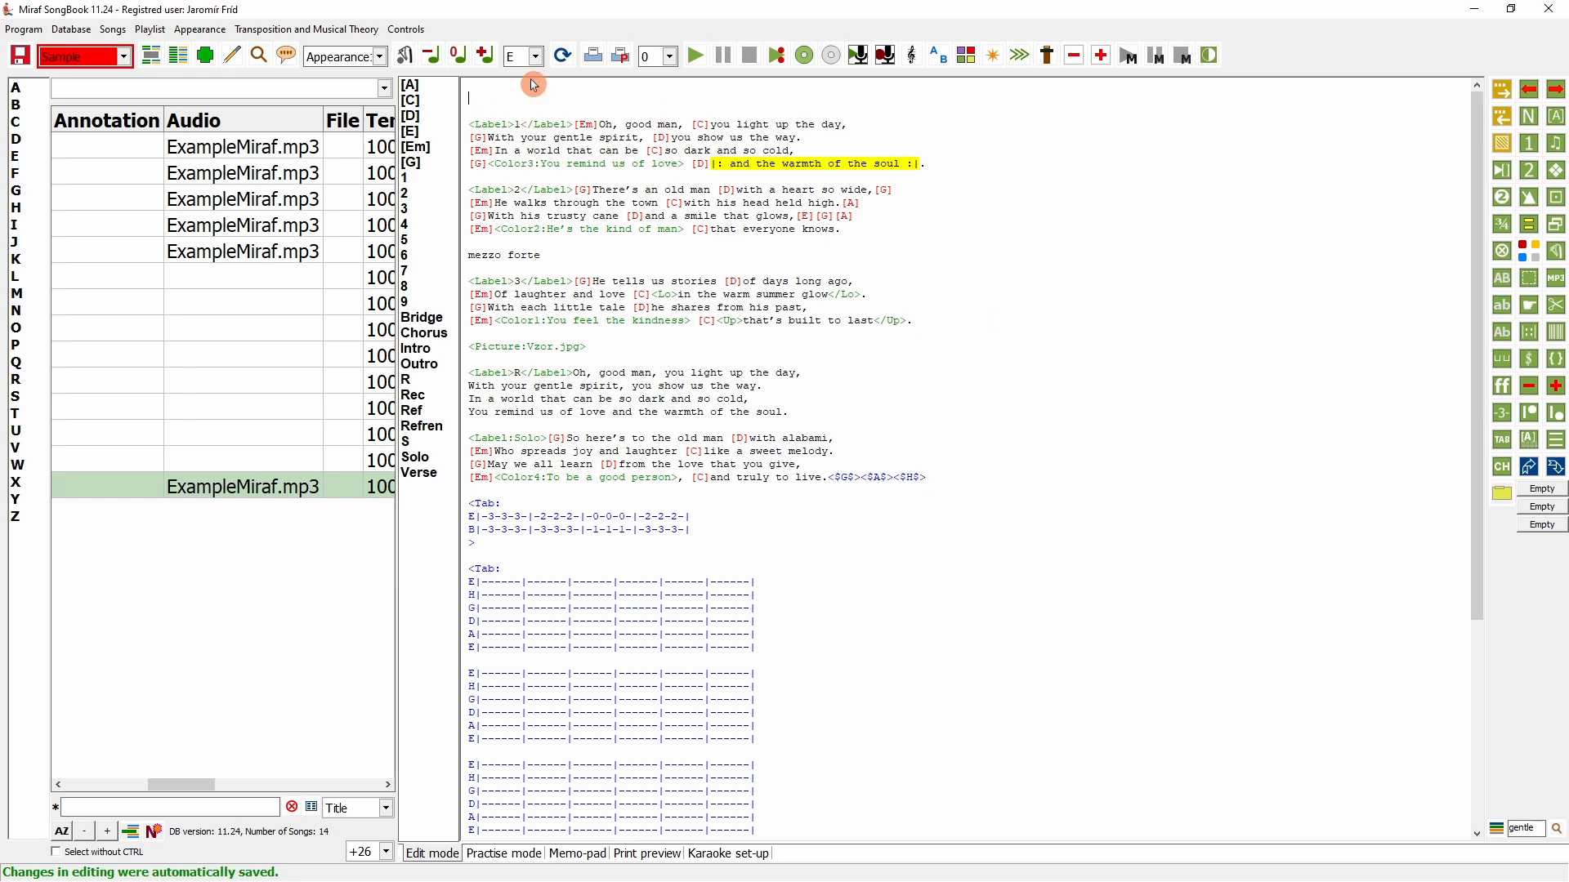
left_click(1530, 199)
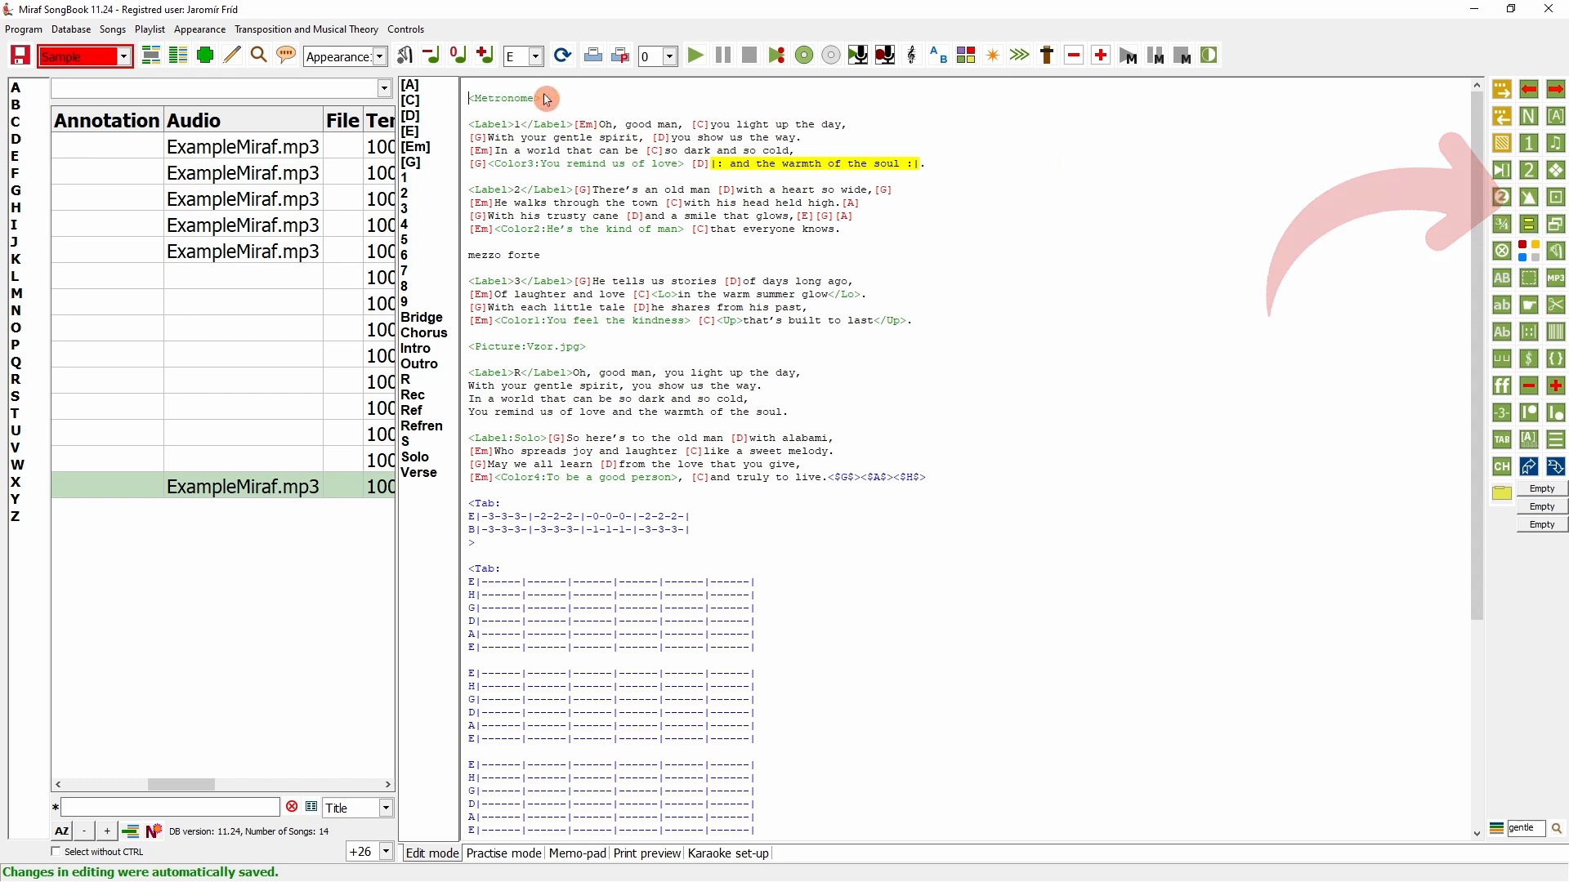
left_click(564, 57)
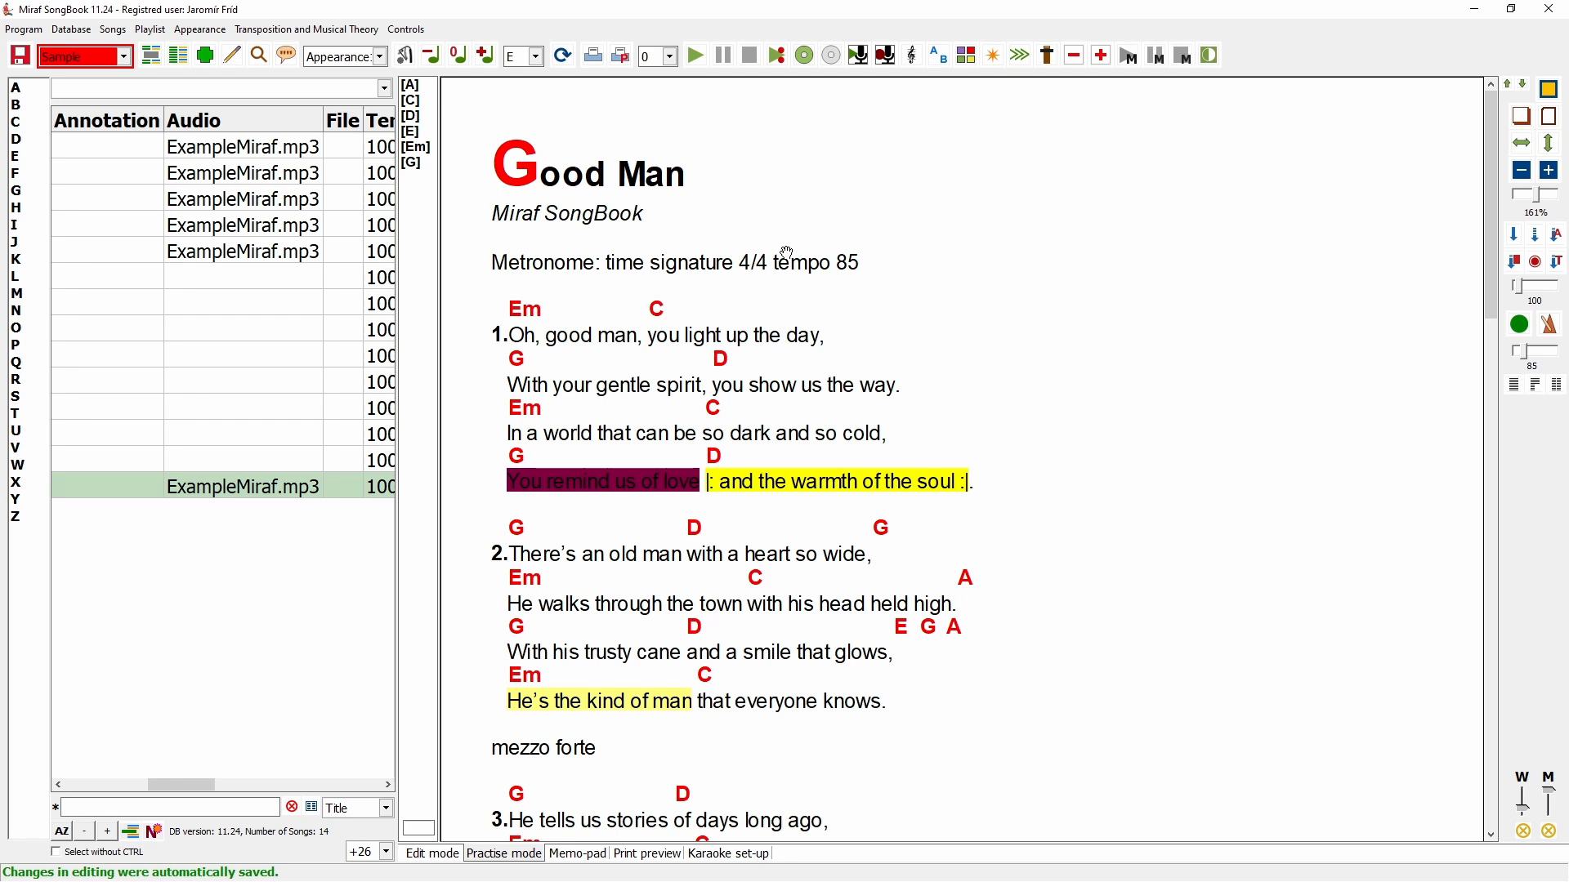
- Replace the "mezzo forte" line between verses 2 and 3 with a copy of "He tells us stories" from verse 3
left_click(433, 853)
left_click_drag(545, 257, 459, 257)
key("Delete")
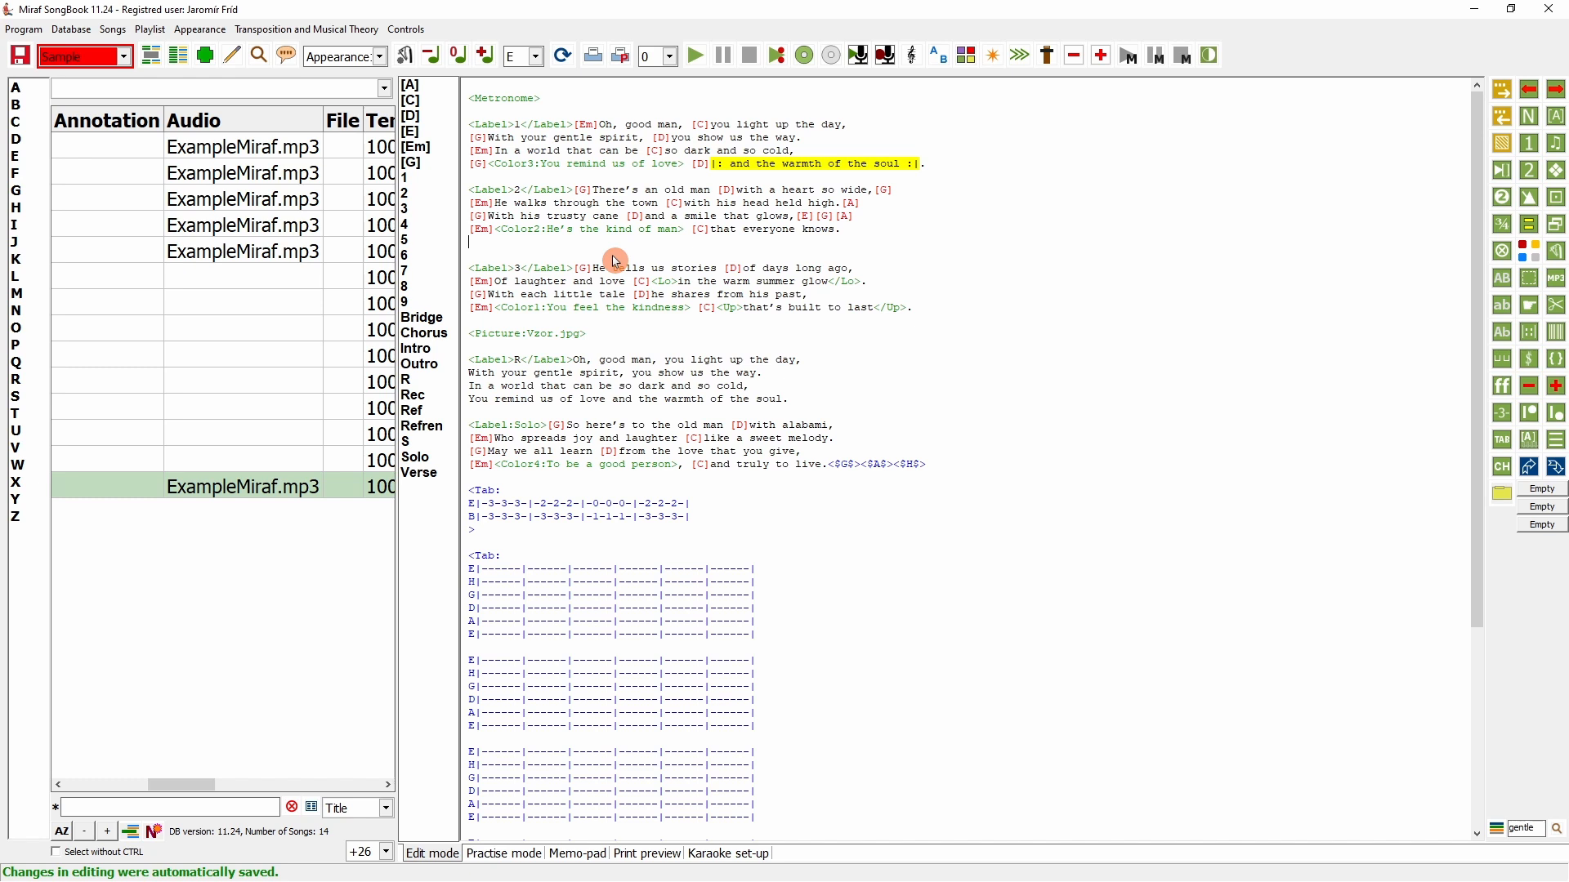
key("Return")
left_click_drag(594, 281, 719, 287)
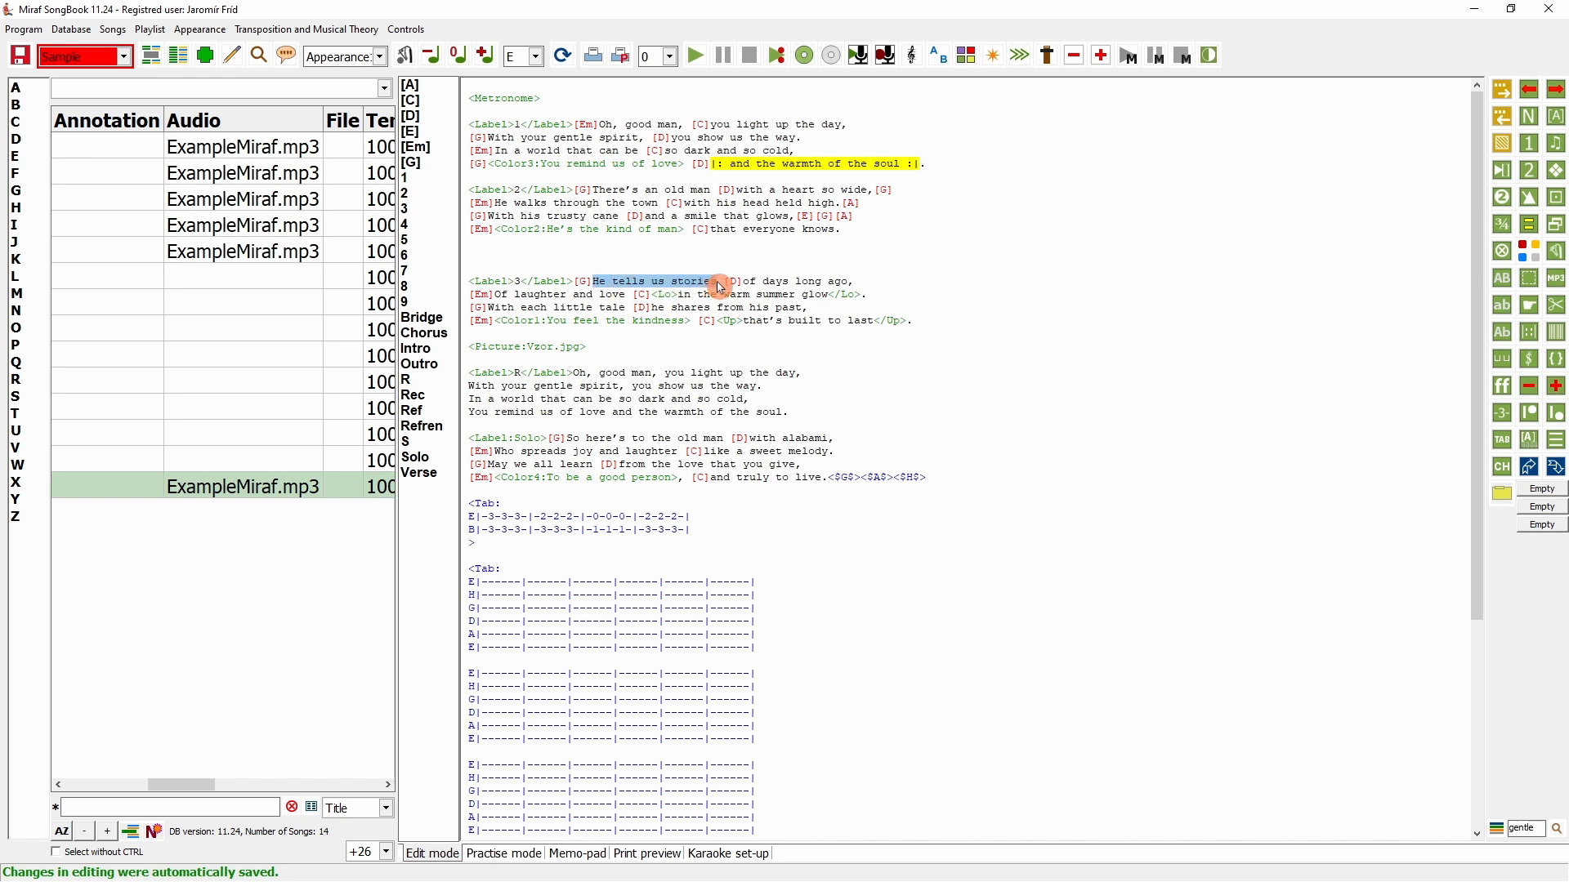
key("ctrl+c")
left_click(474, 257)
key("ctrl+v")
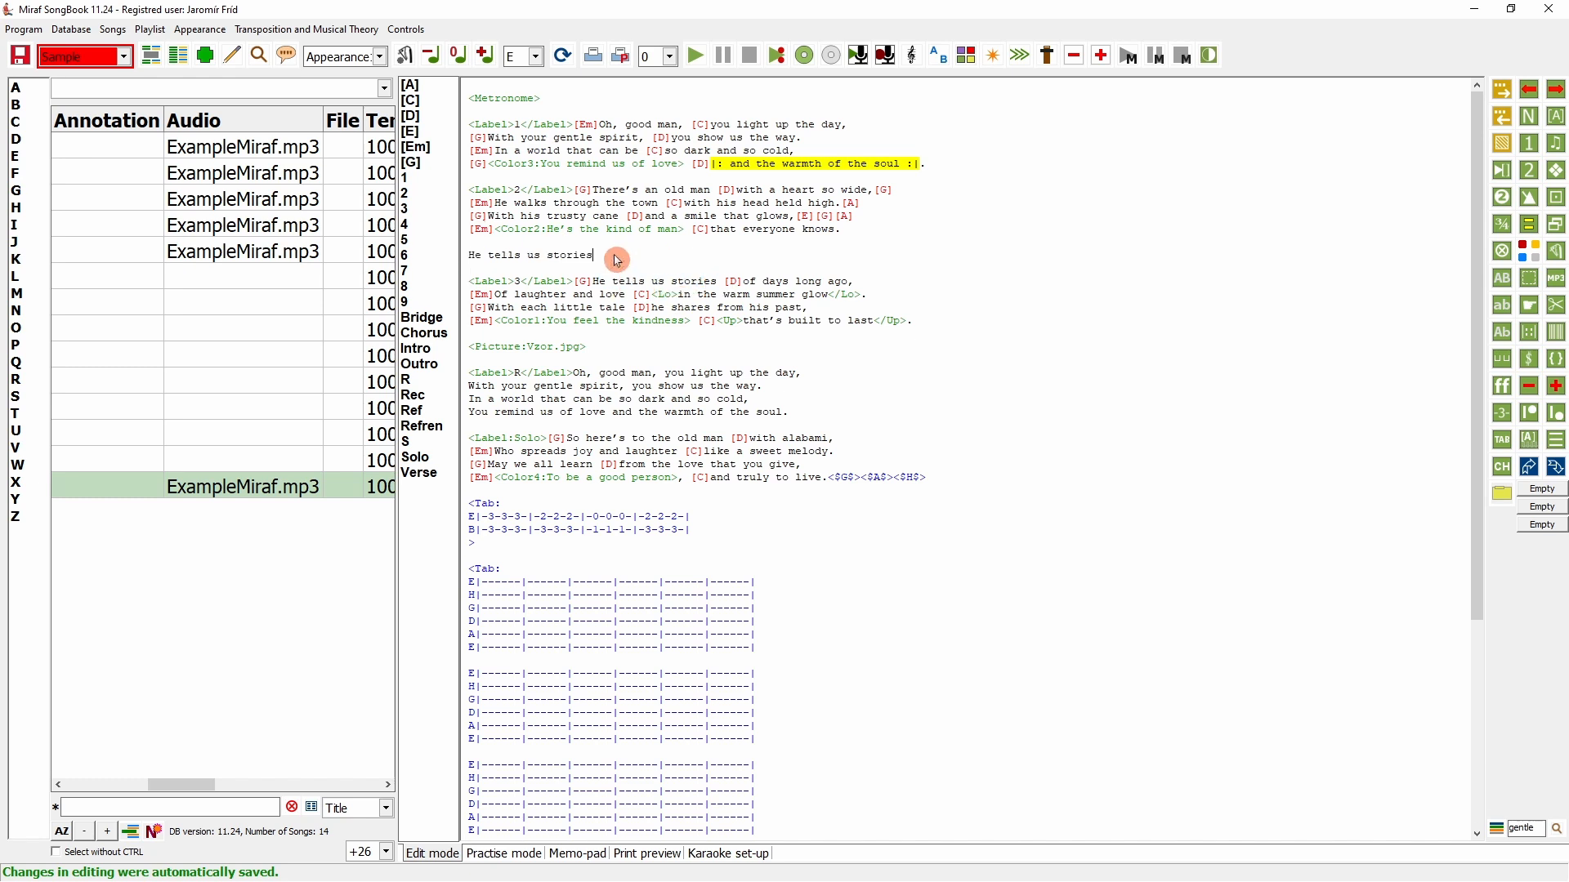
- Apply the HighLight tag to the separate line "He tells us stories" above verse 3 and check it in practise mode
left_click_drag(618, 260, 469, 257)
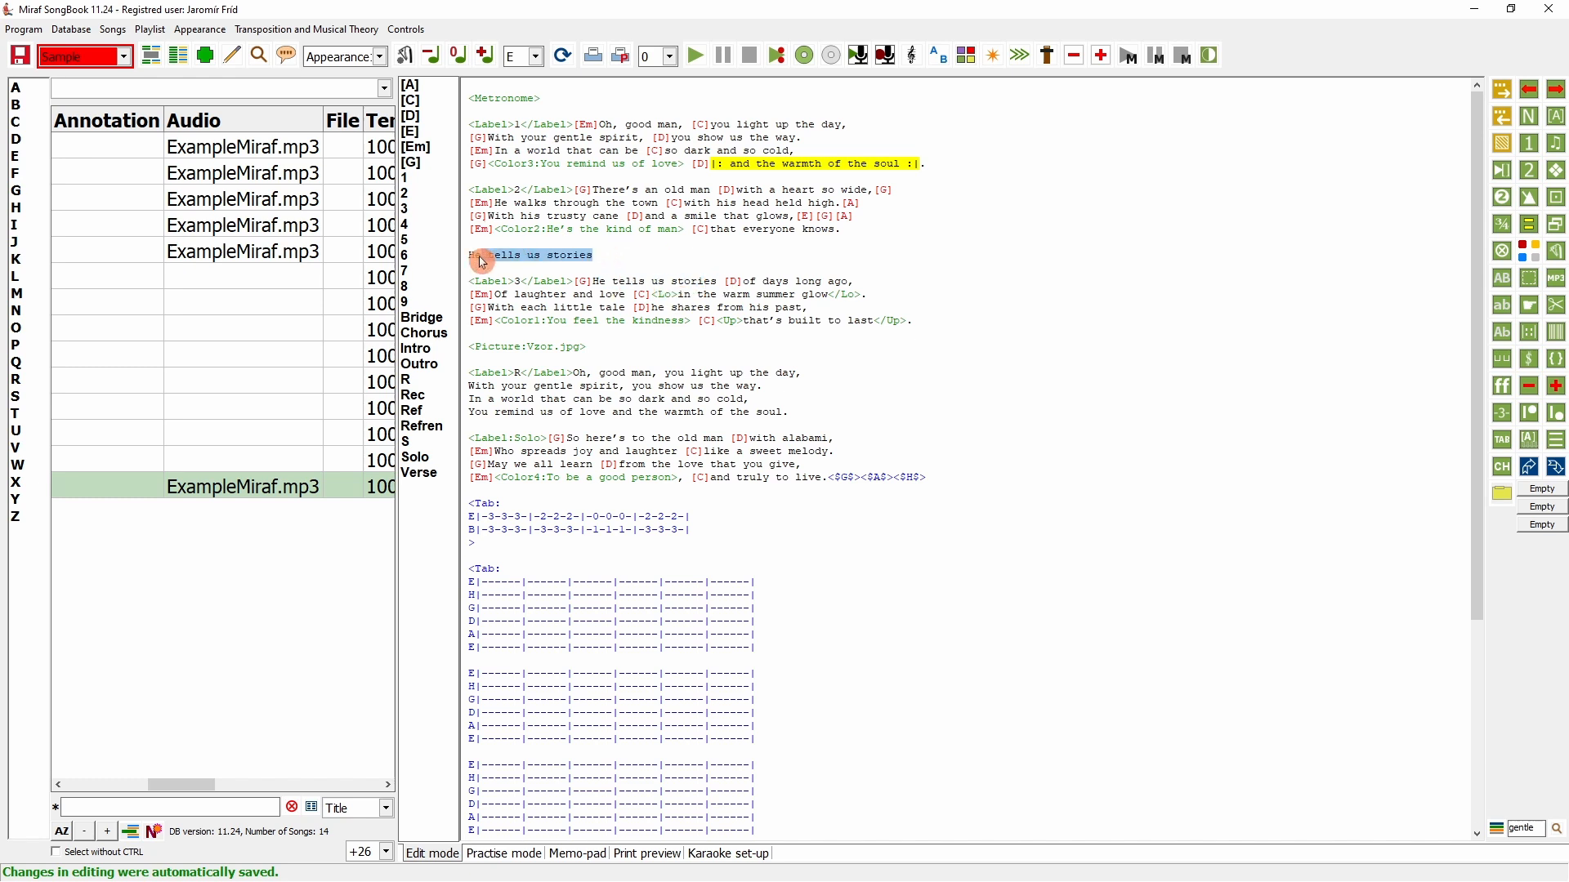
left_click(1531, 226)
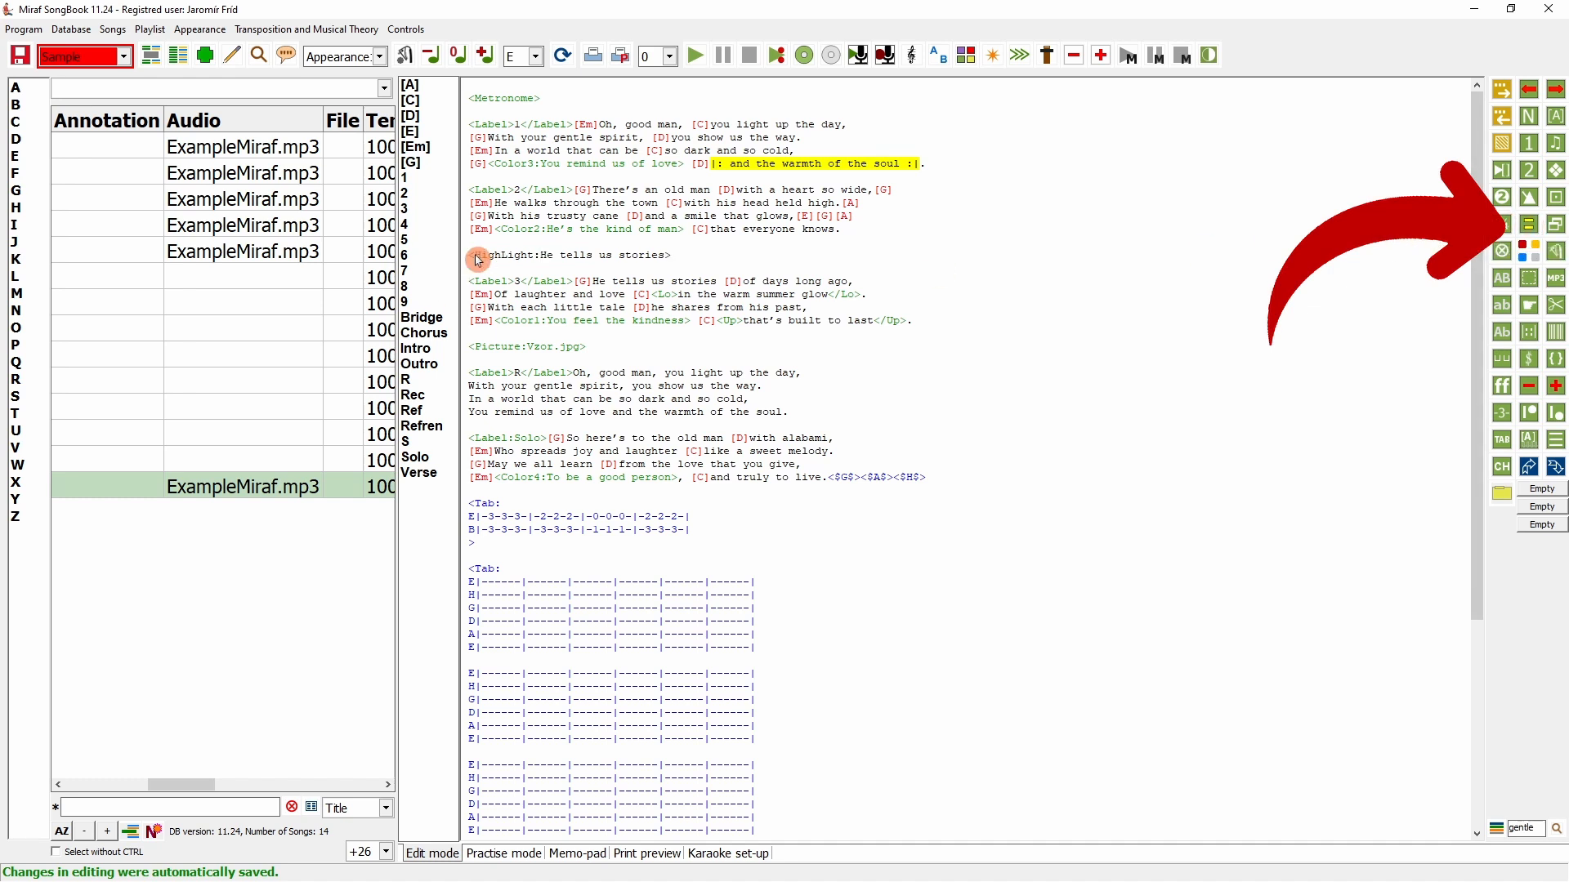
left_click(562, 55)
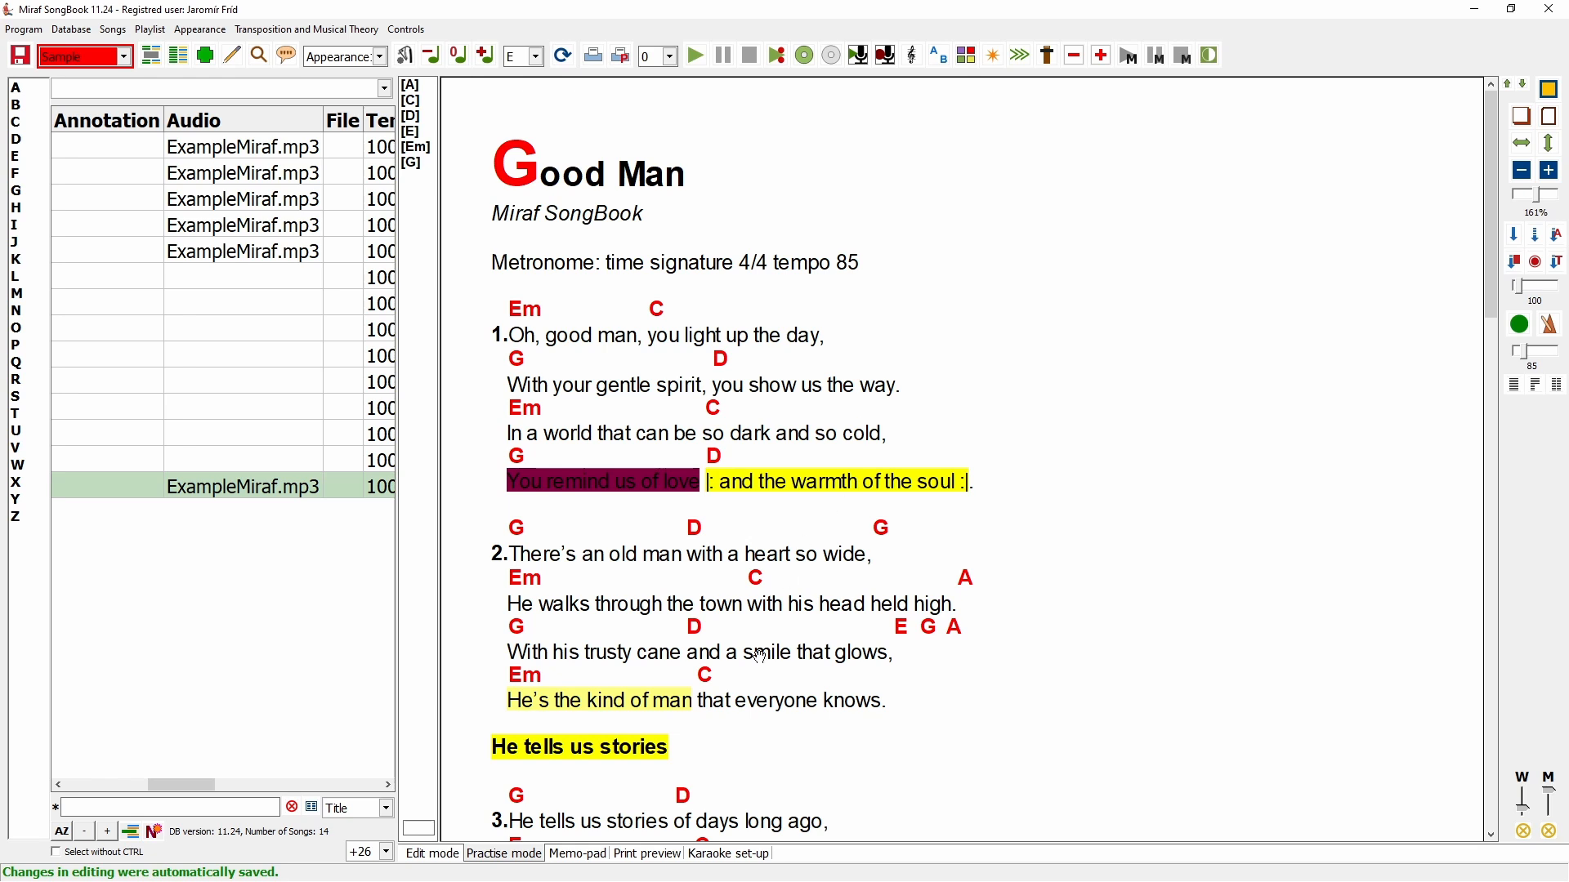
scroll(760, 657, "down", 4)
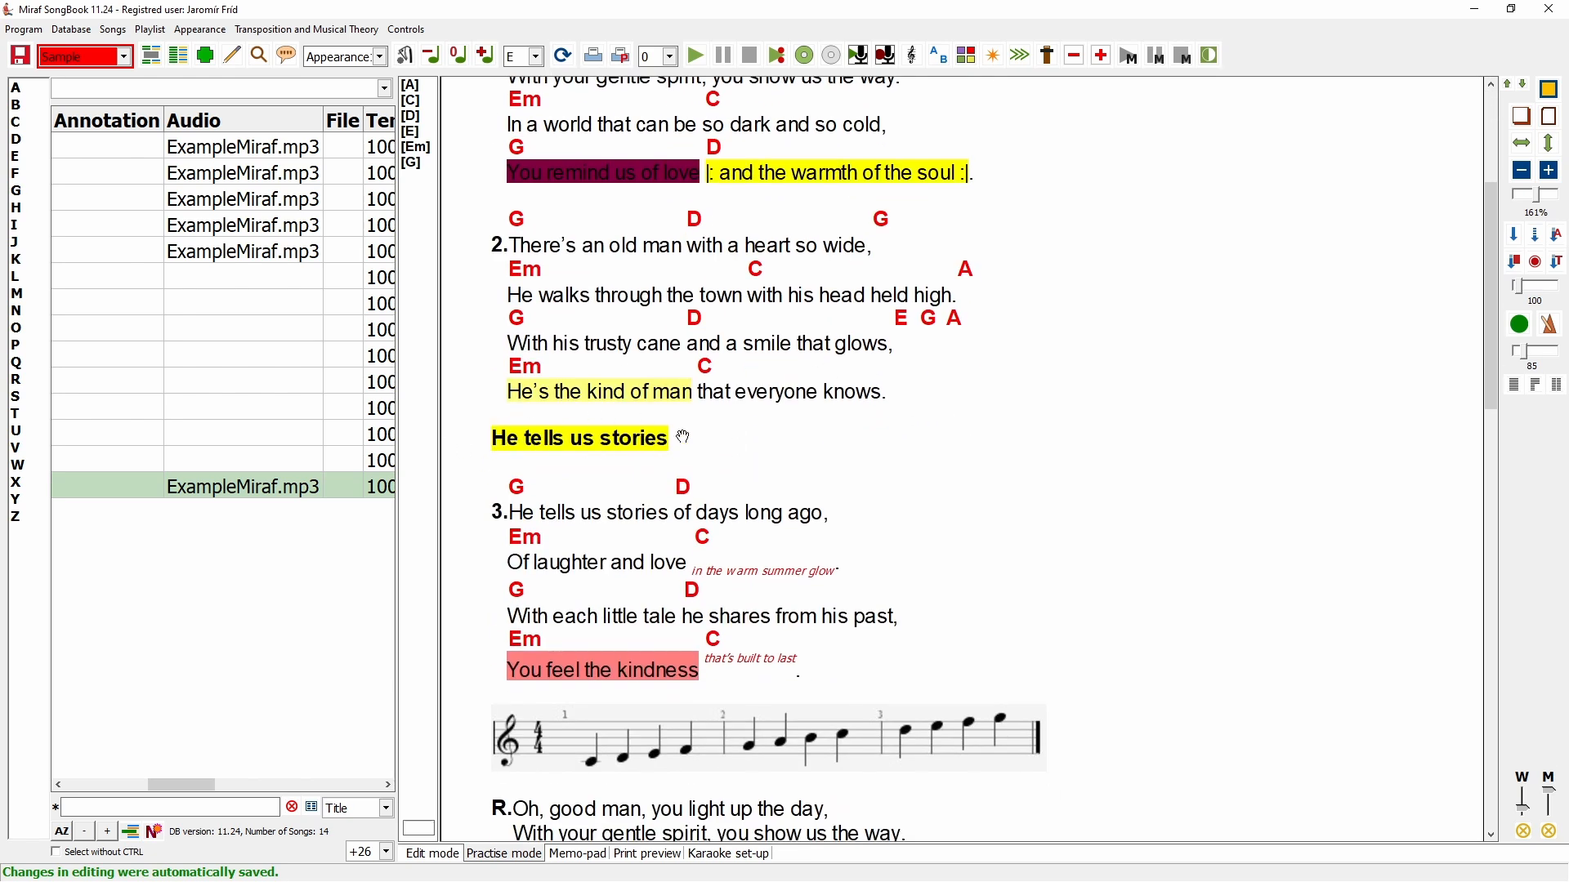
- Set the song's capo to 4 in its properties, save, and view the song in practise mode
left_click(432, 858)
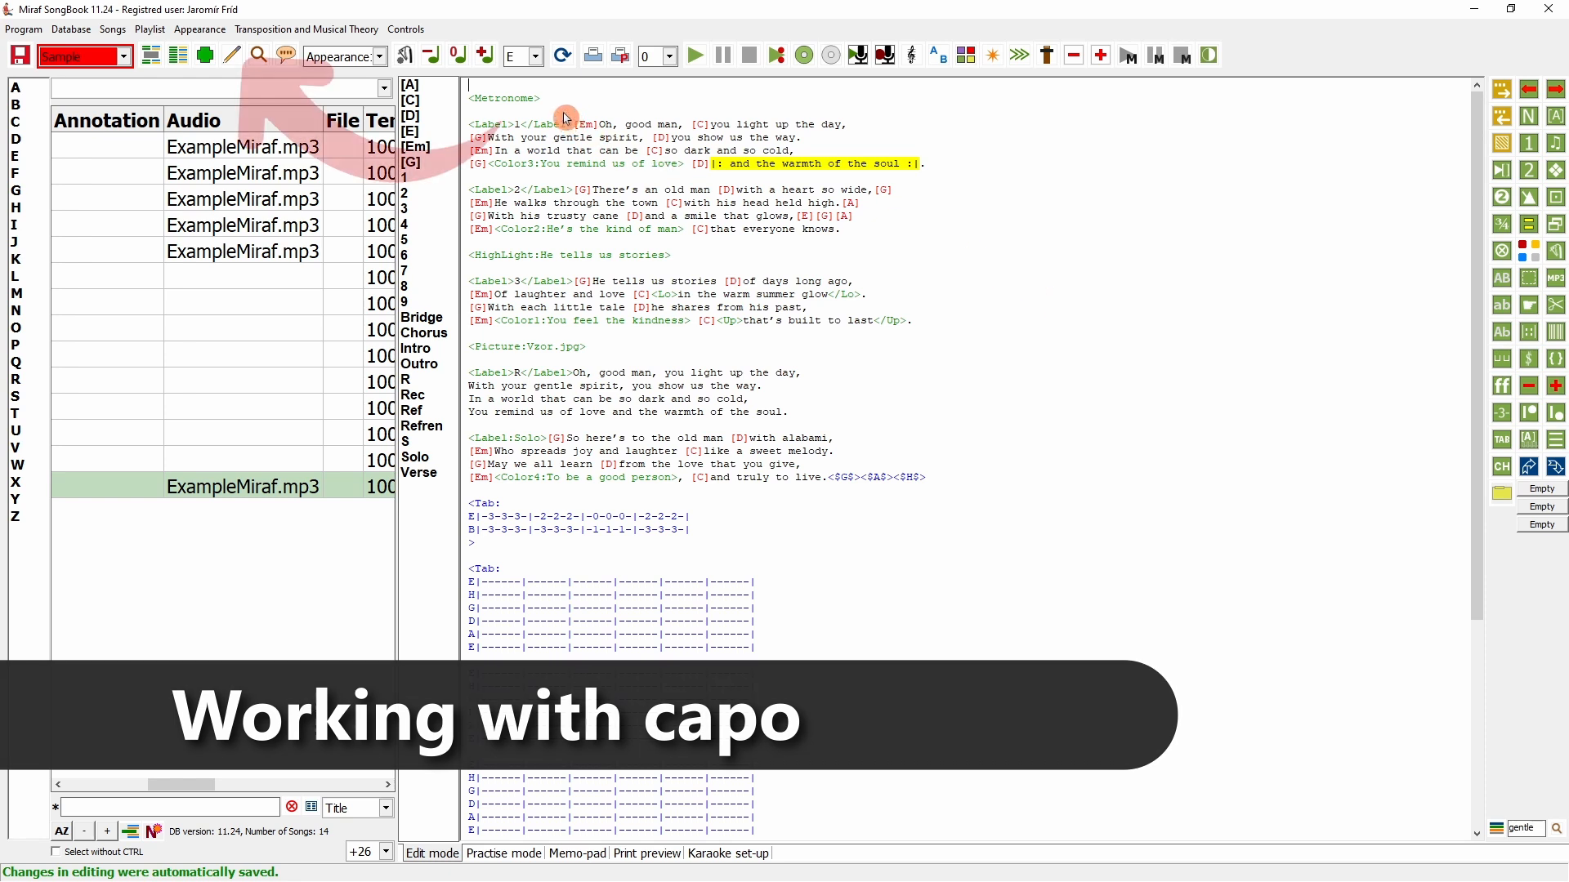
left_click(528, 111)
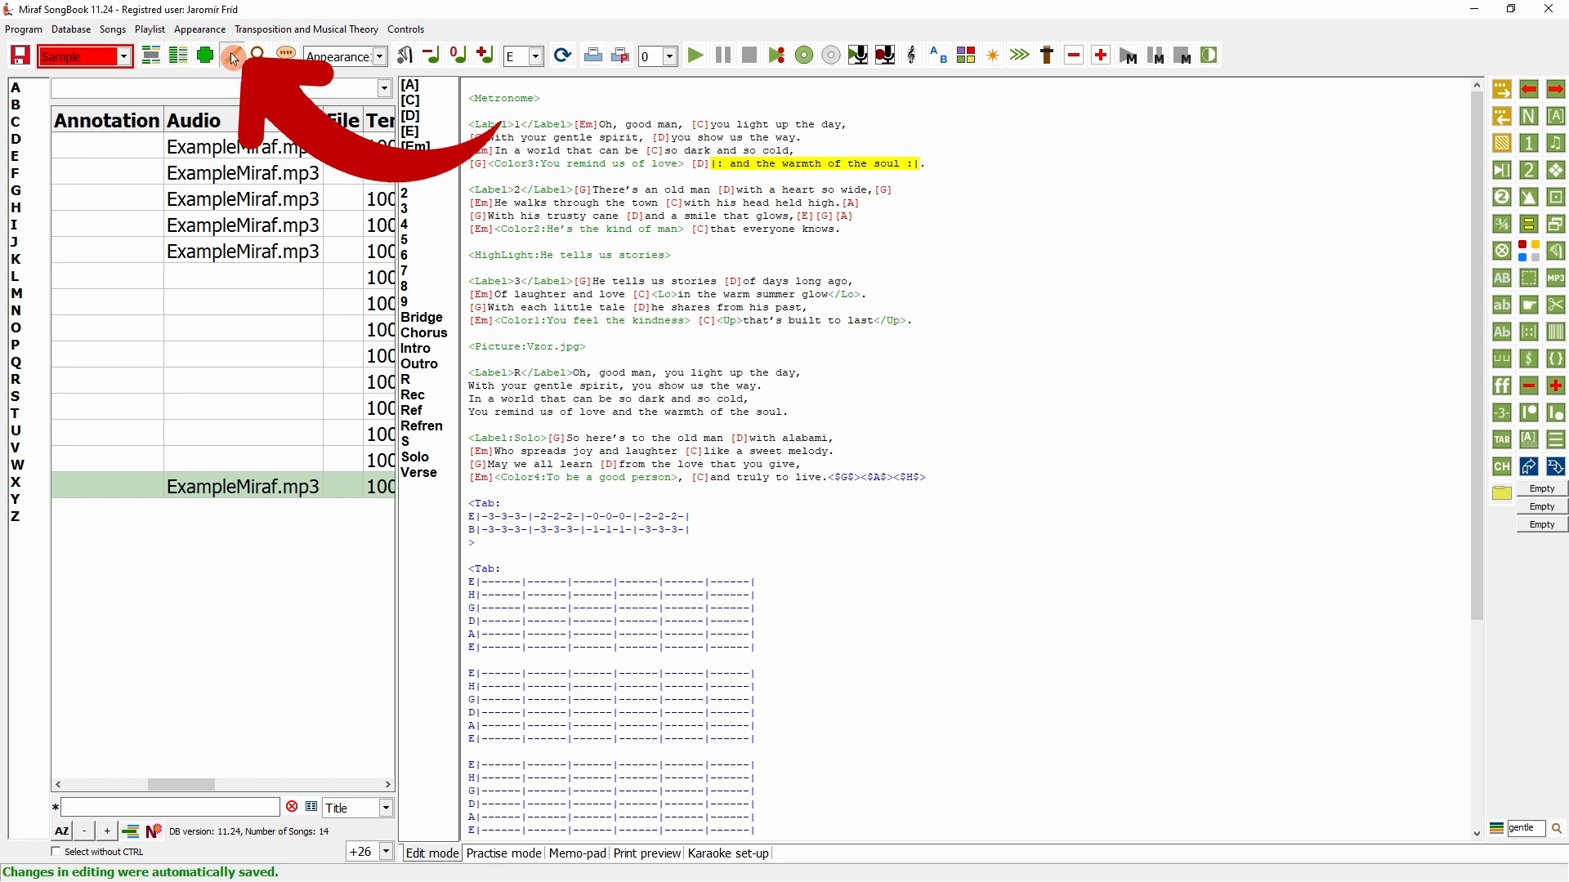
left_click(210, 54)
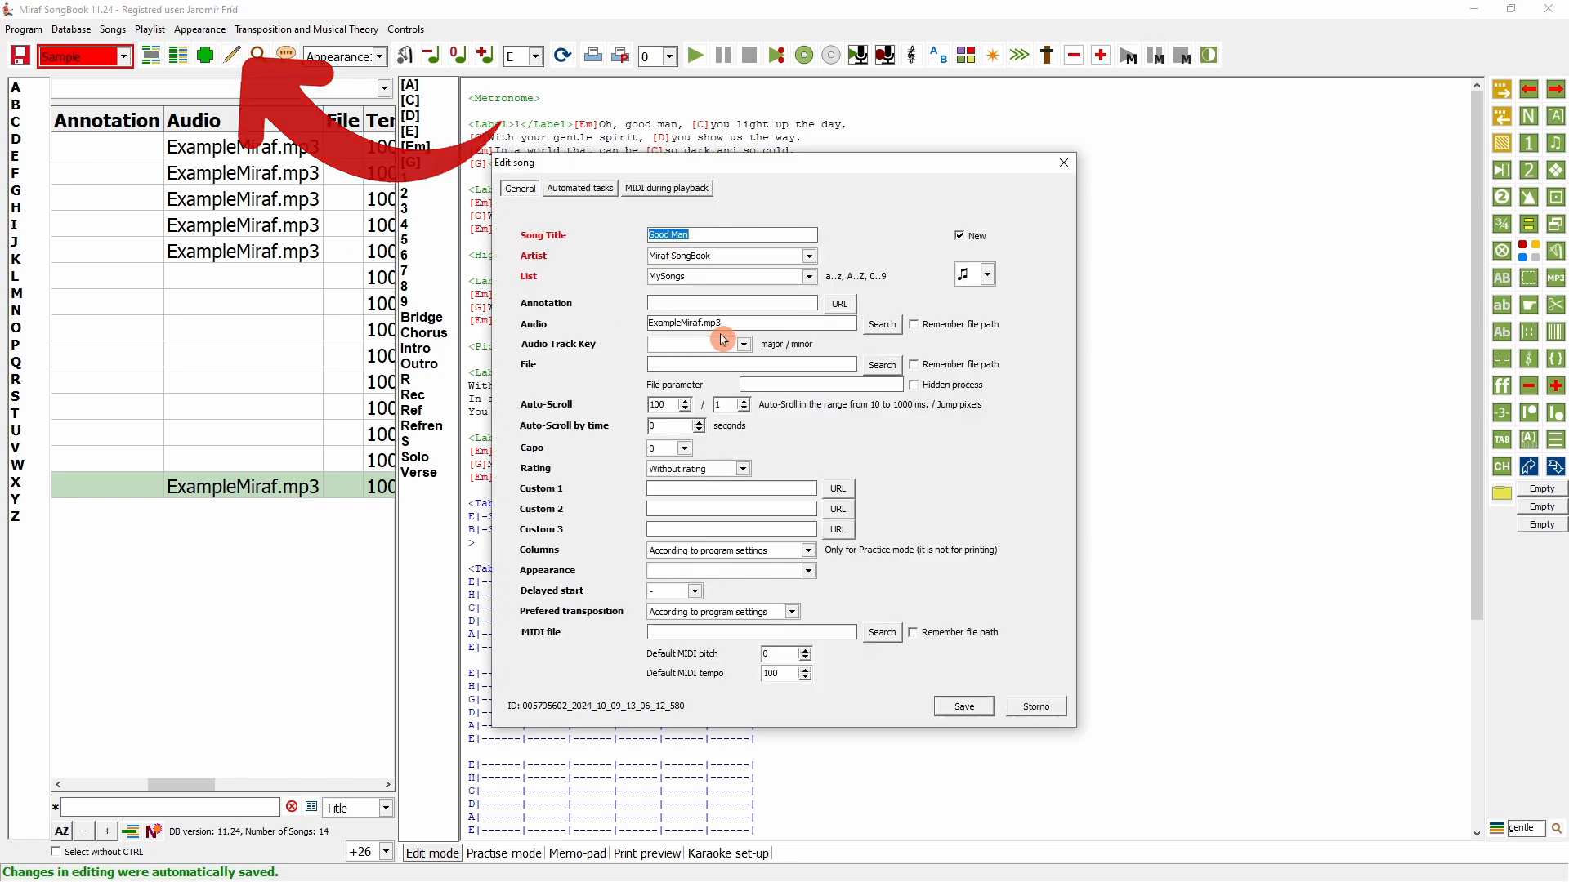
left_click(682, 448)
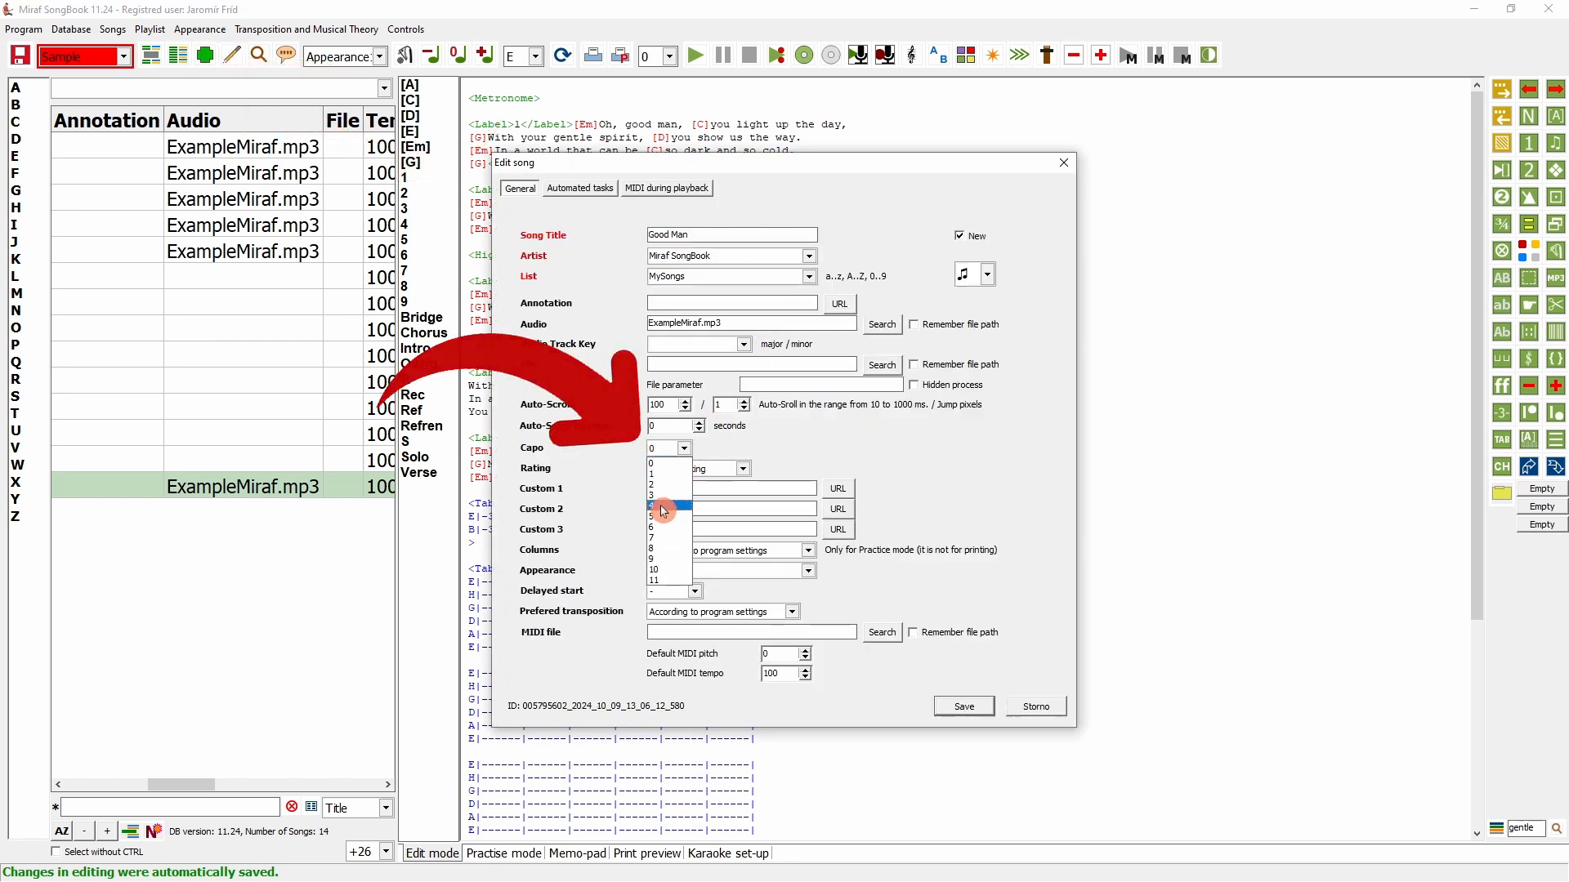
left_click(661, 507)
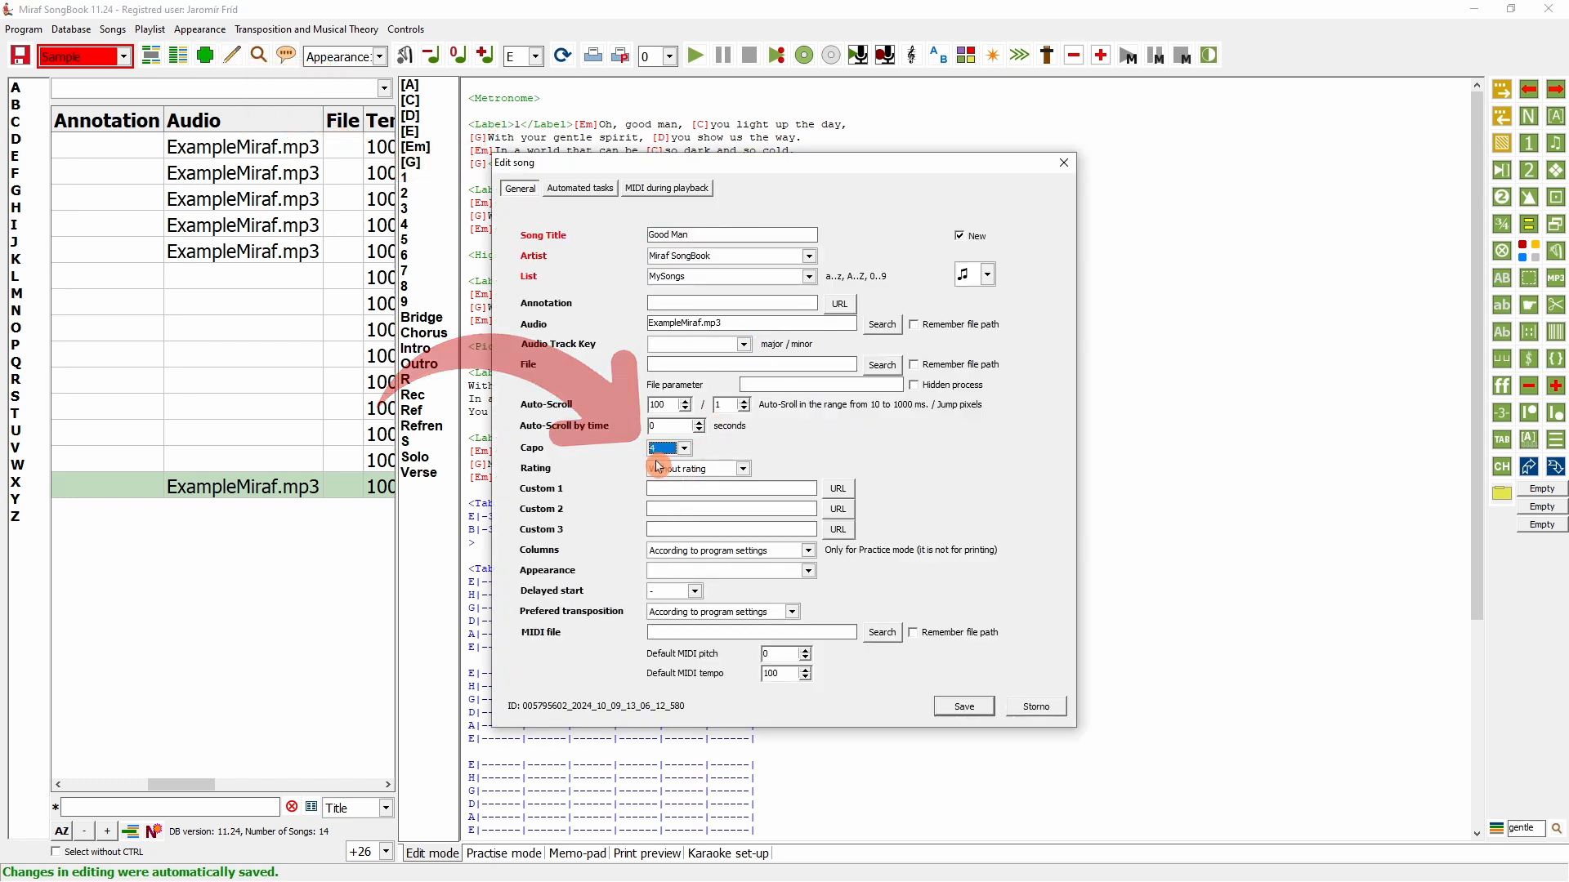
left_click(951, 704)
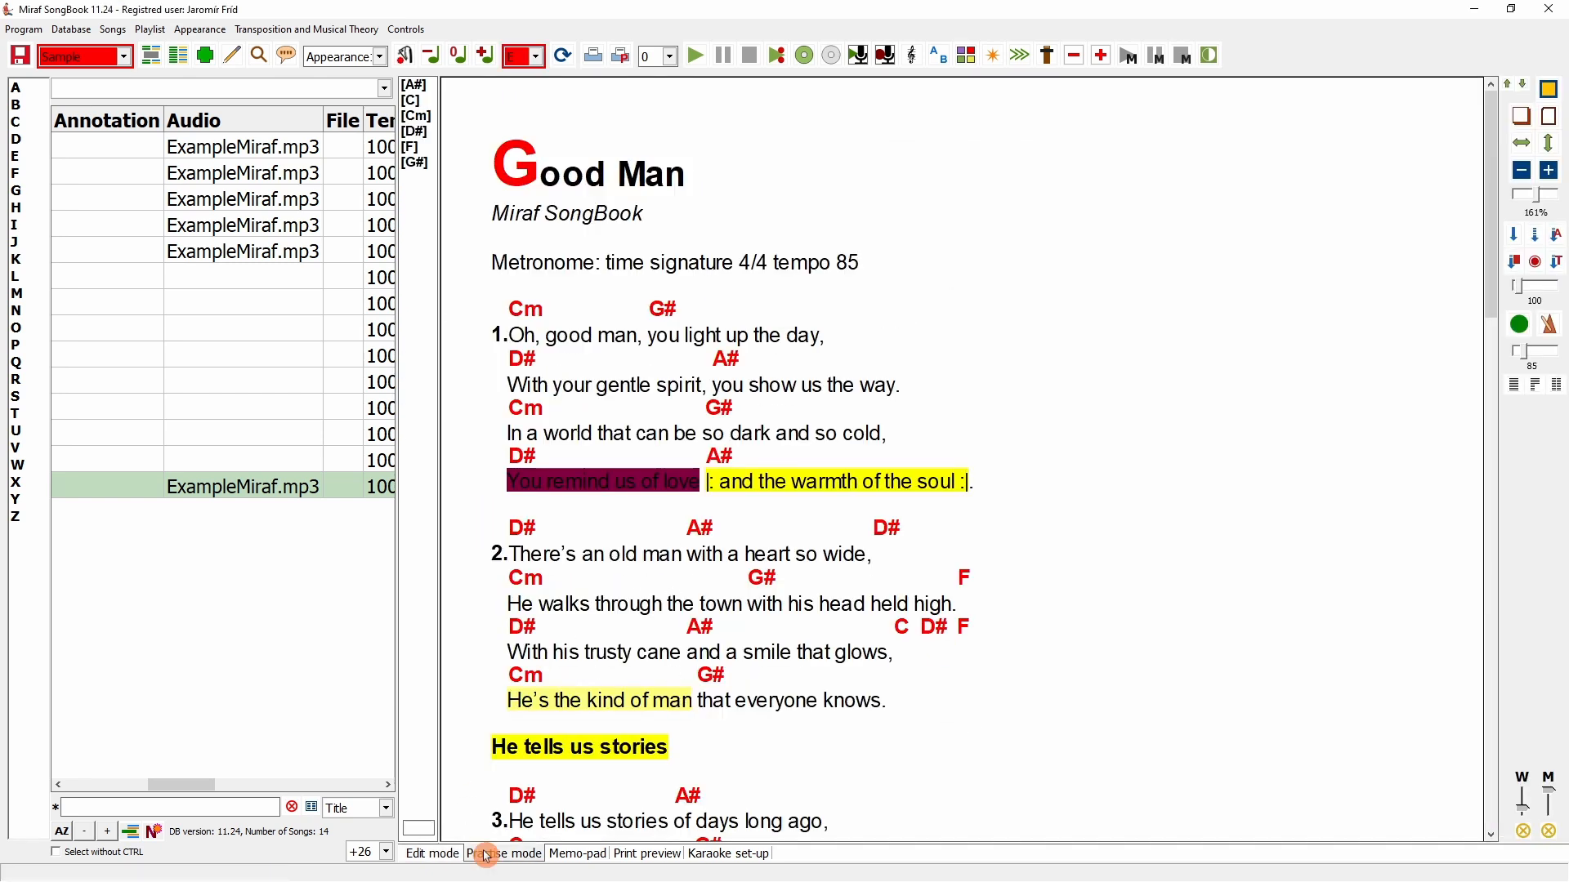
- Insert the Capo tag on the line below the Metronome tag and check it in practise mode
left_click(433, 854)
left_click(503, 115)
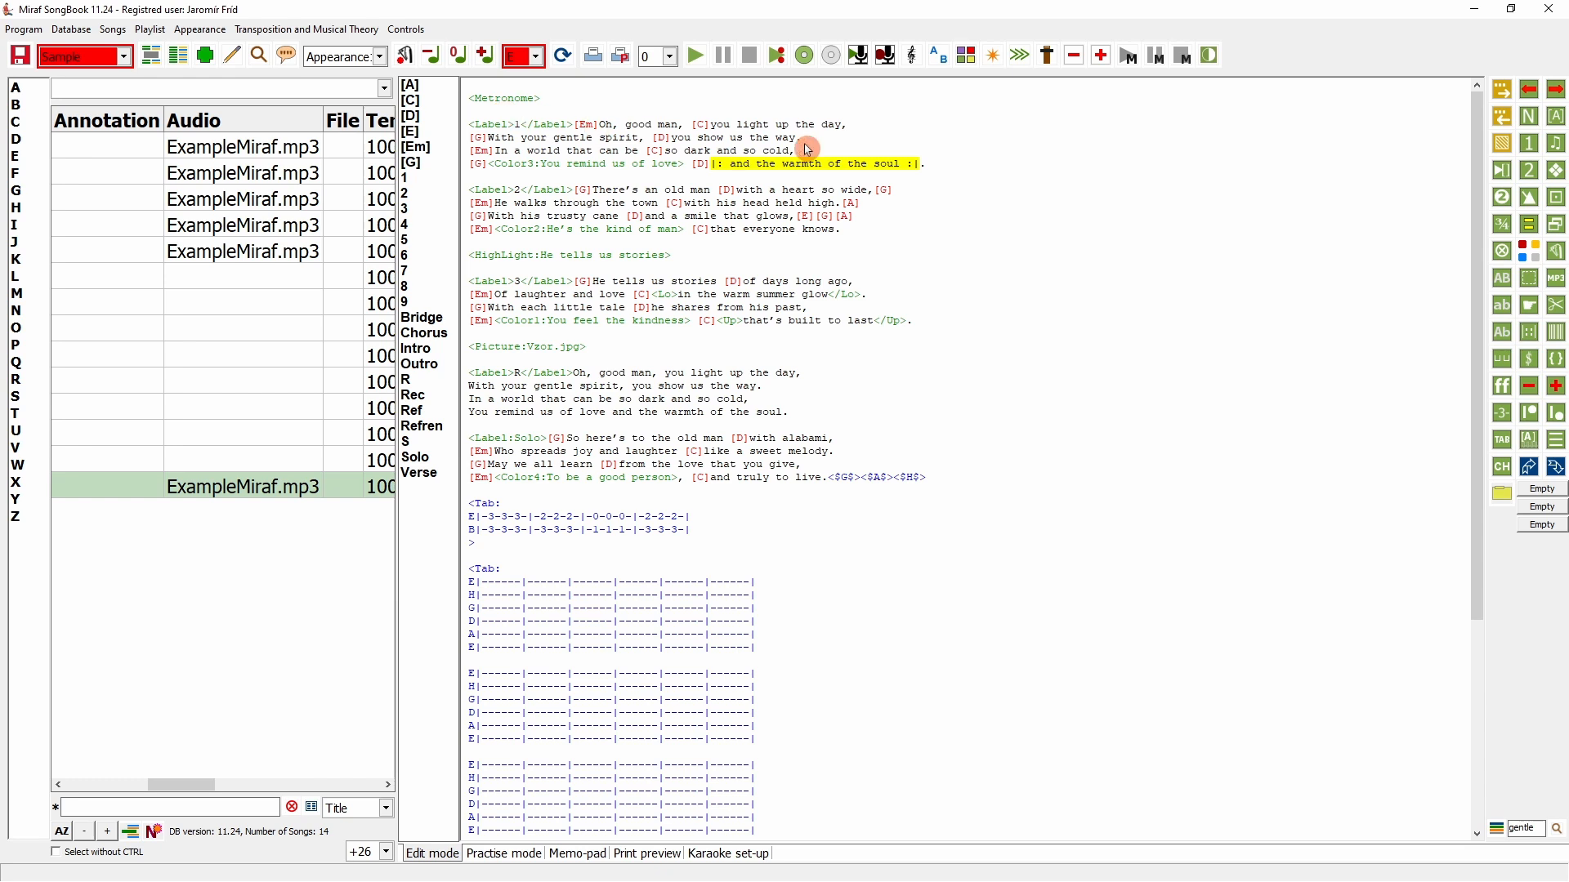
left_click(1557, 253)
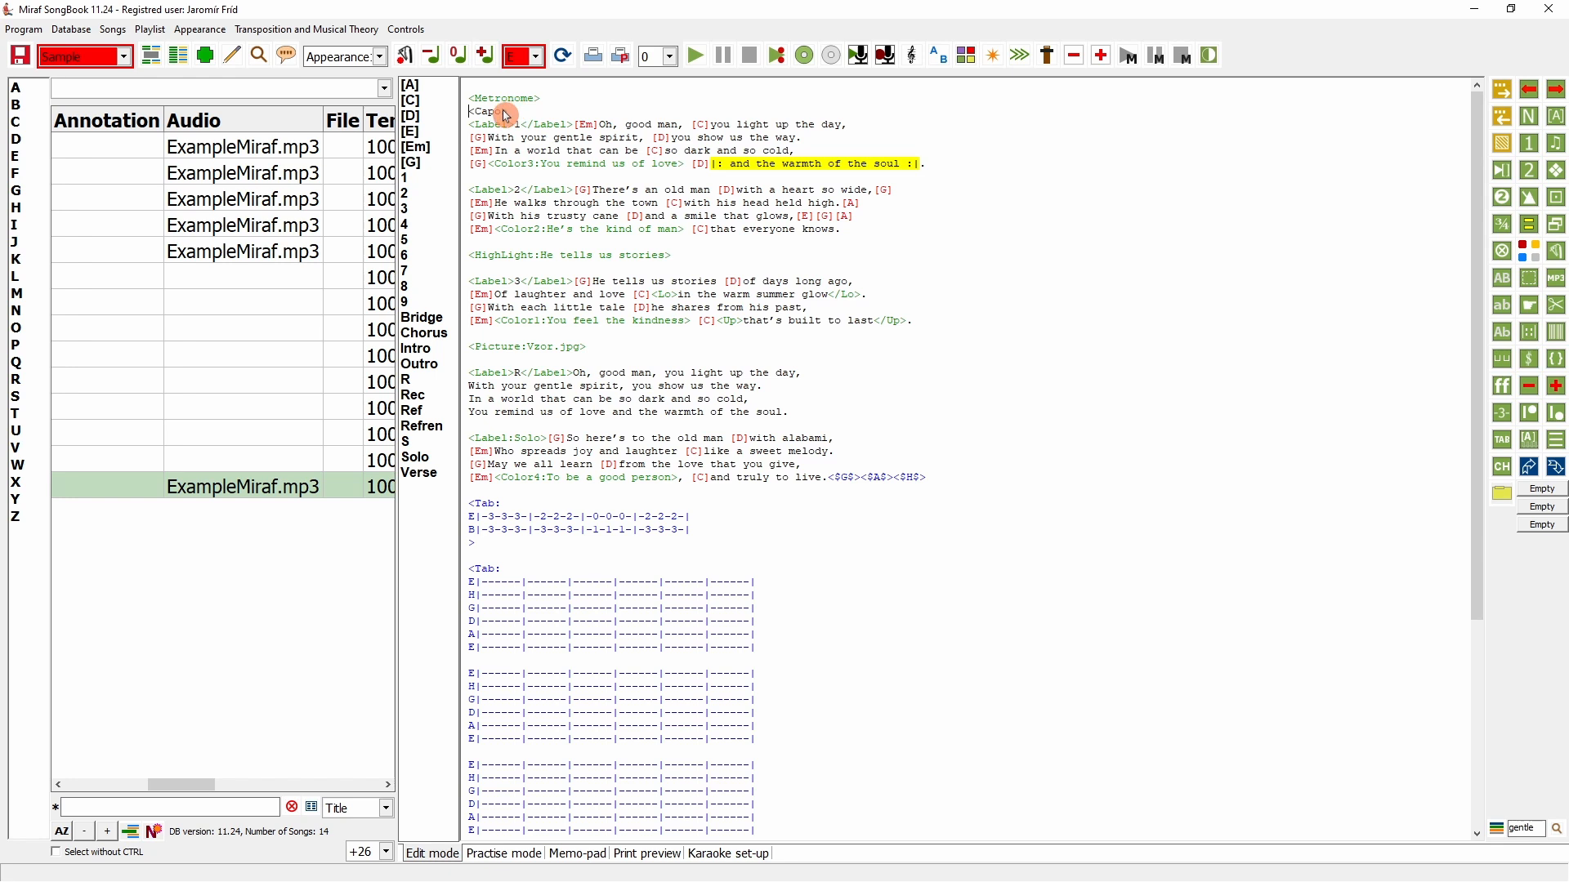
left_click_drag(469, 111, 500, 113)
left_click(561, 57)
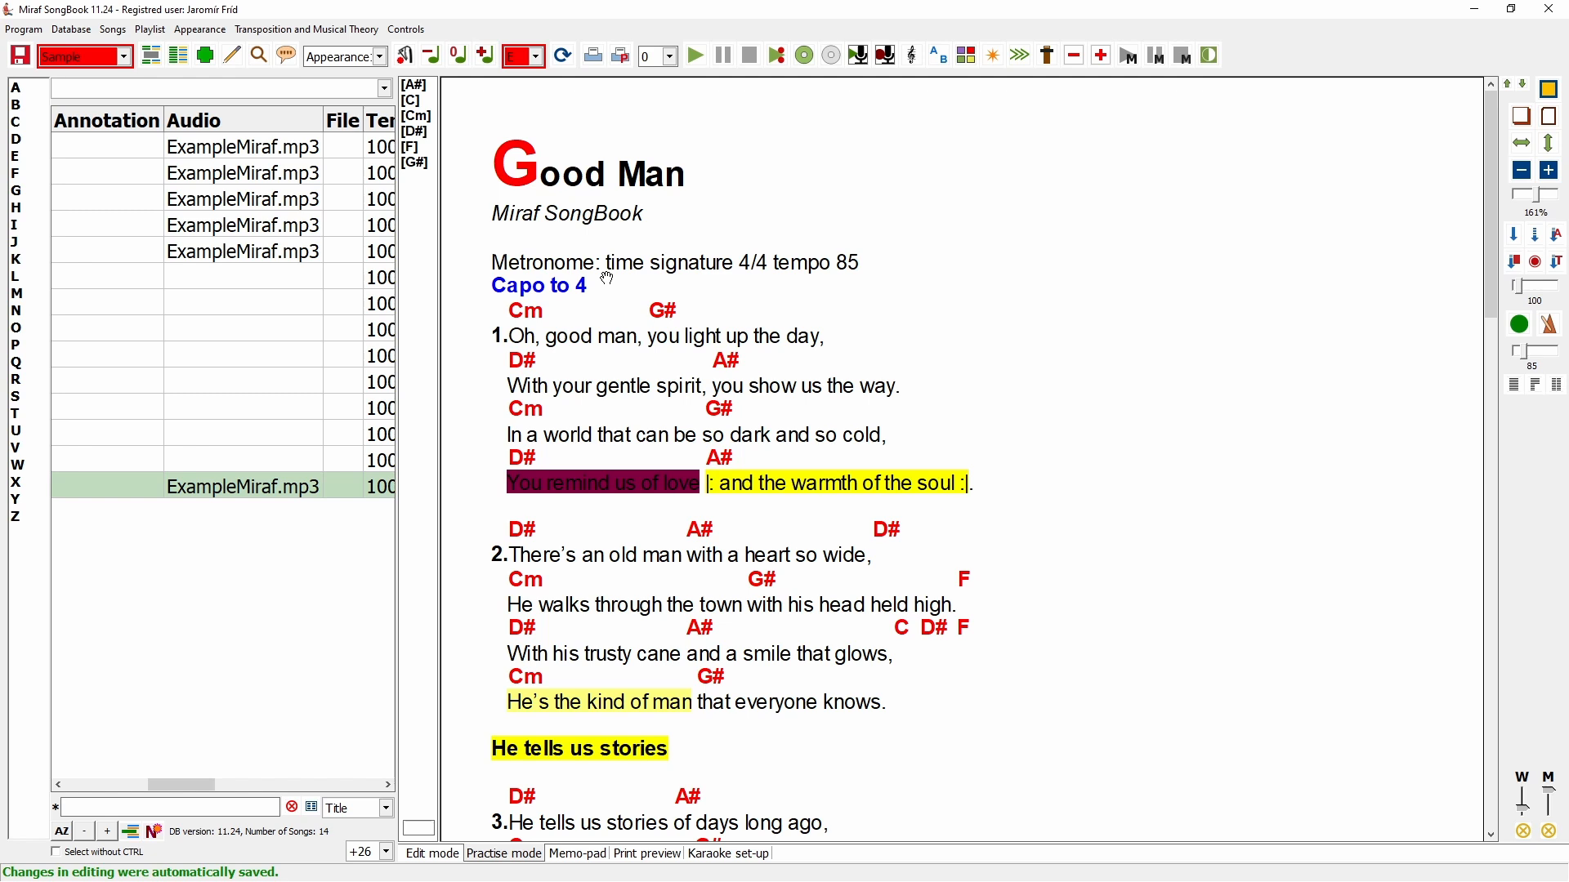
- Insert the two-column Split tag on its own line between verses 1 and 2 and switch to practise mode
left_click(432, 853)
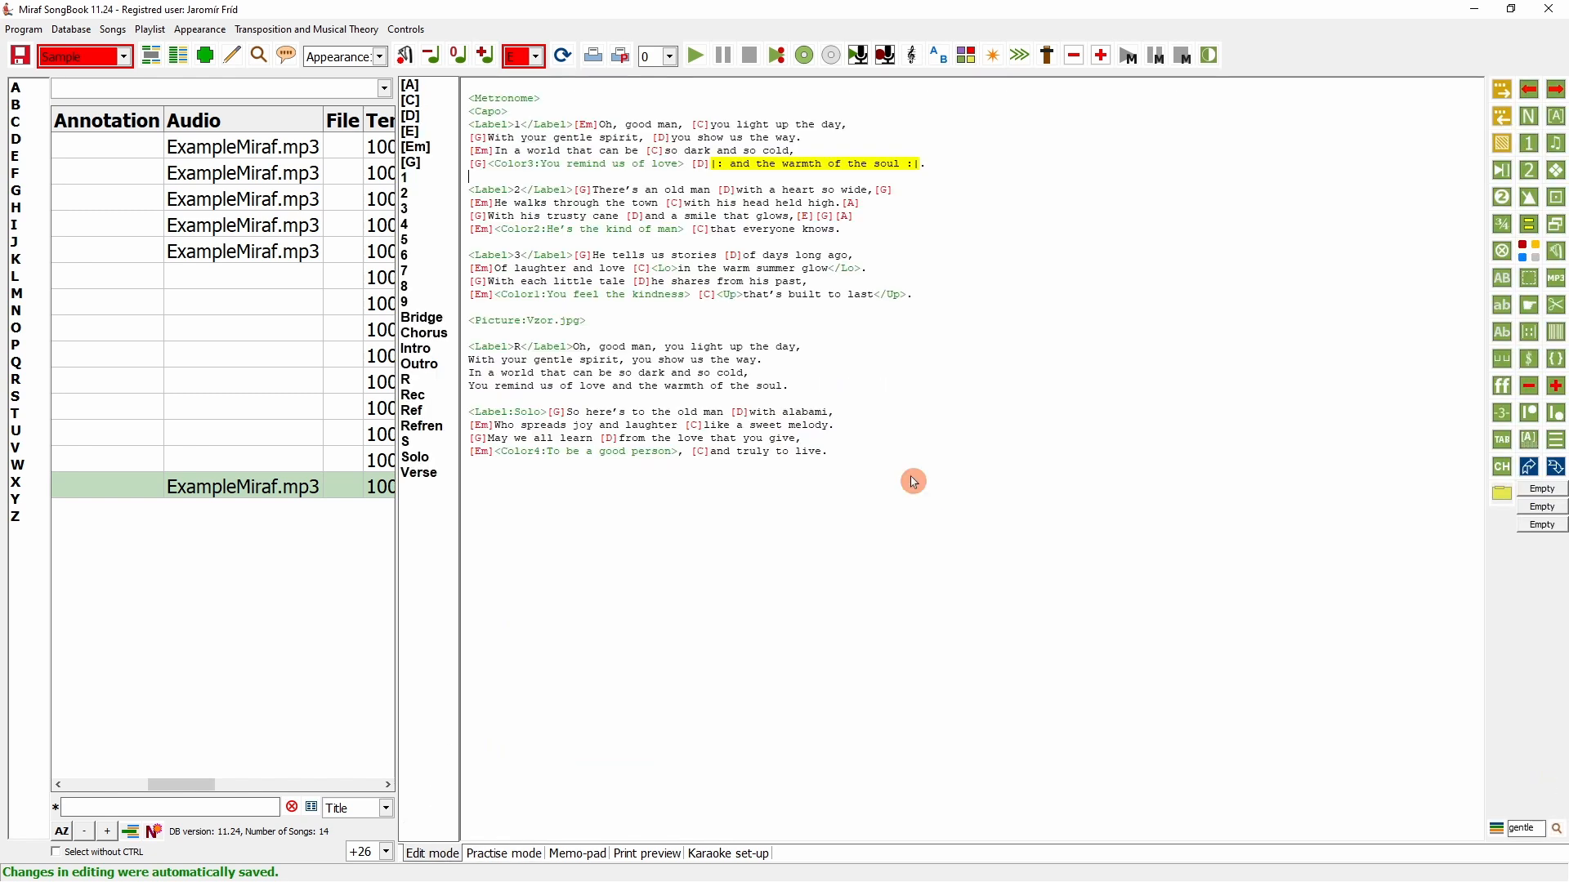
key("Return")
key("Return")
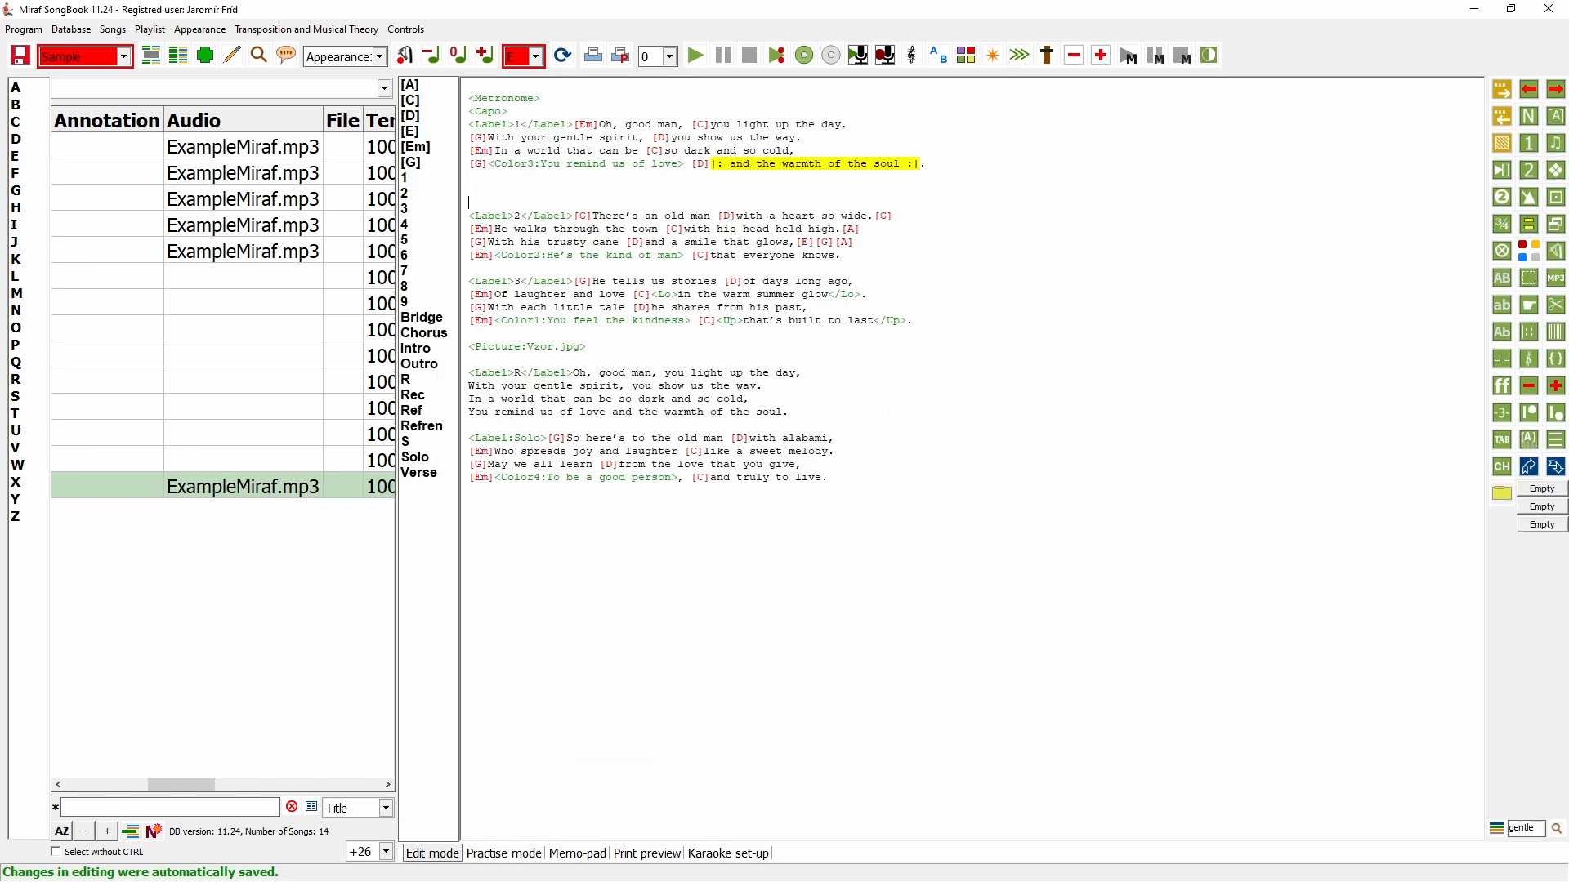
left_click(1508, 202)
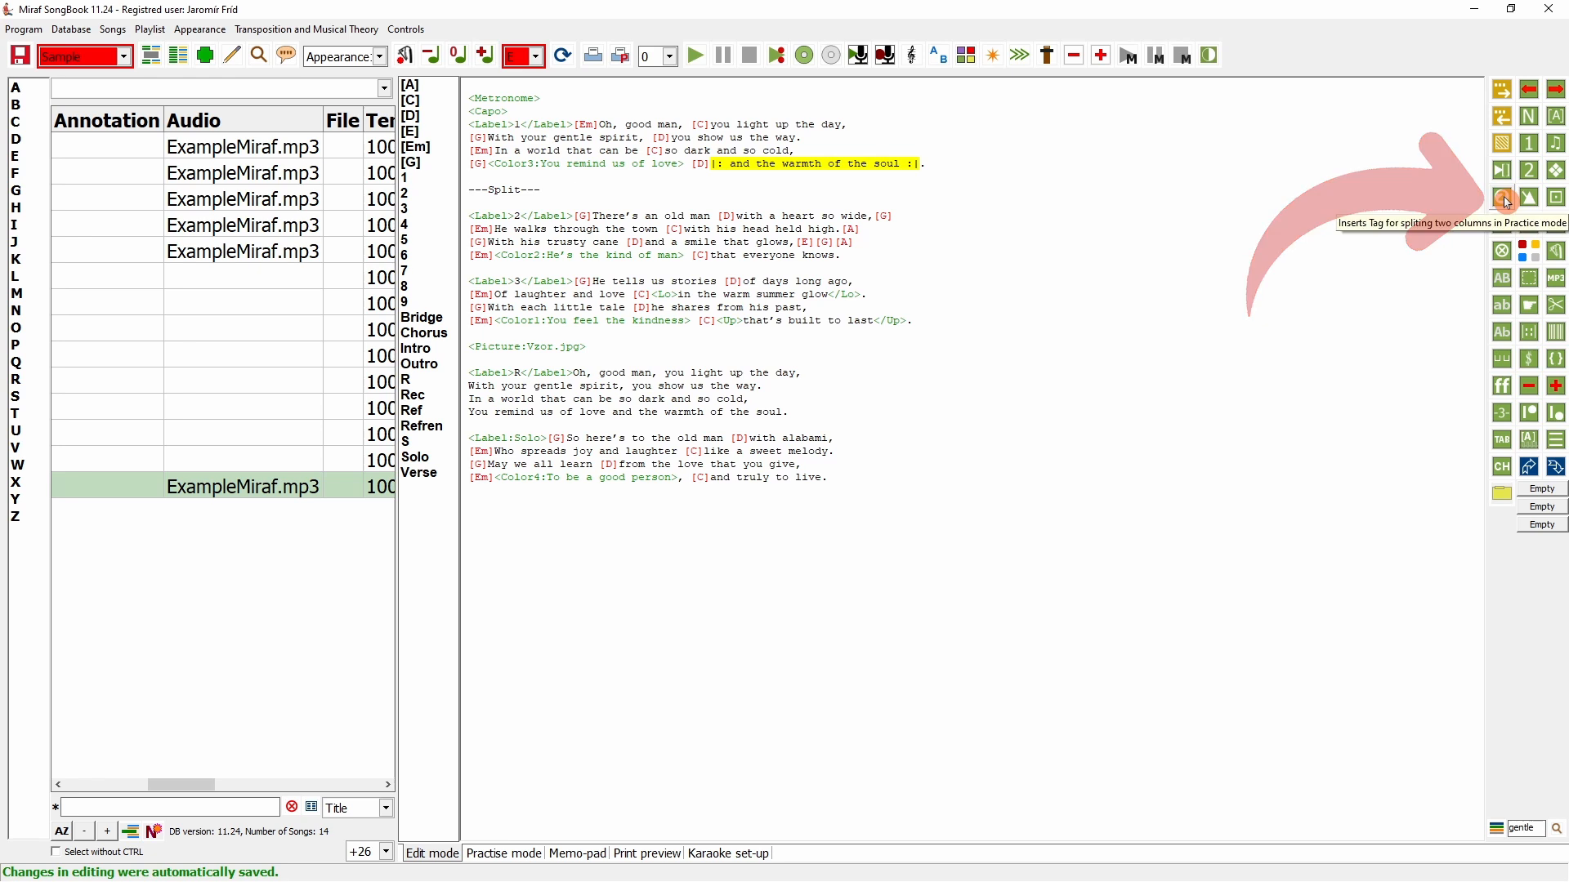
left_click(567, 56)
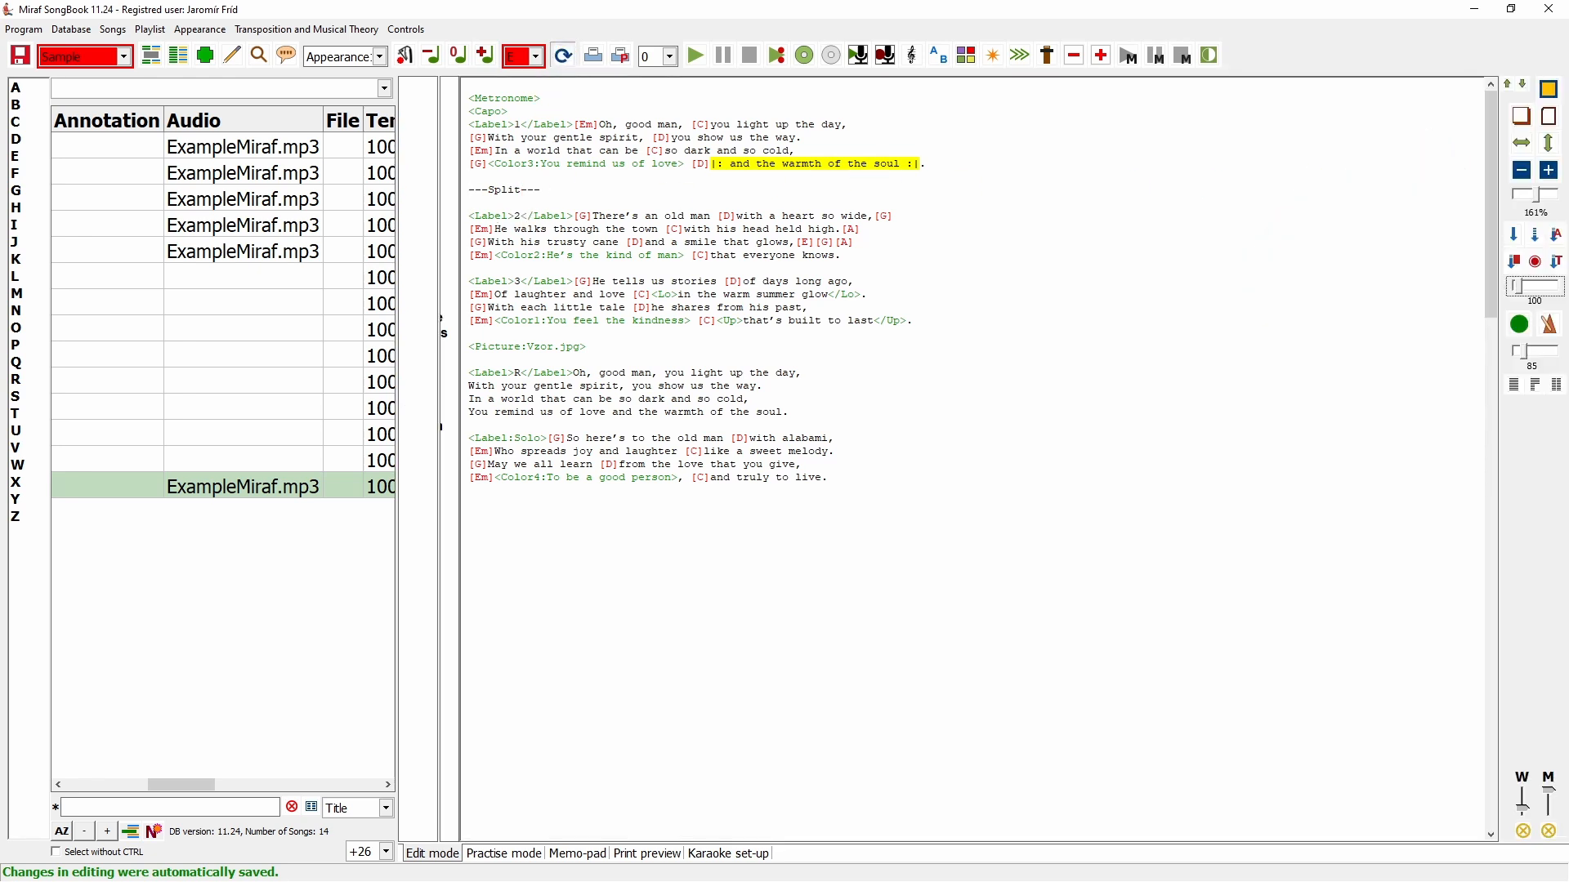
- Move the Split tag from between verses 1 and 2 to its own line between verses 2 and 3 and check it in practise mode
left_click(1558, 390)
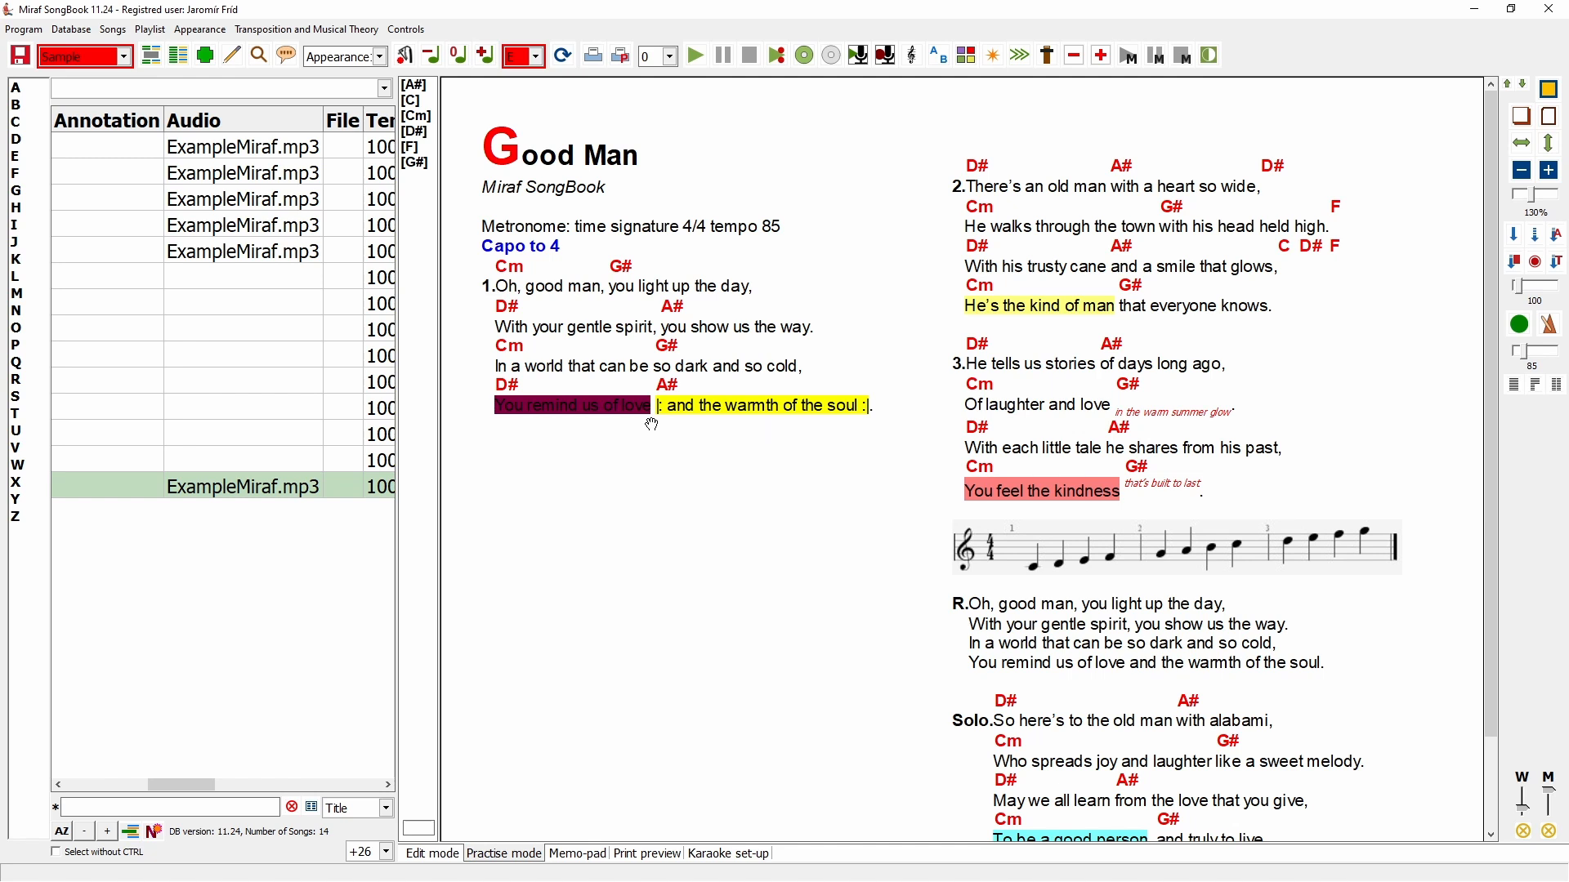
left_click(431, 853)
left_click(569, 190)
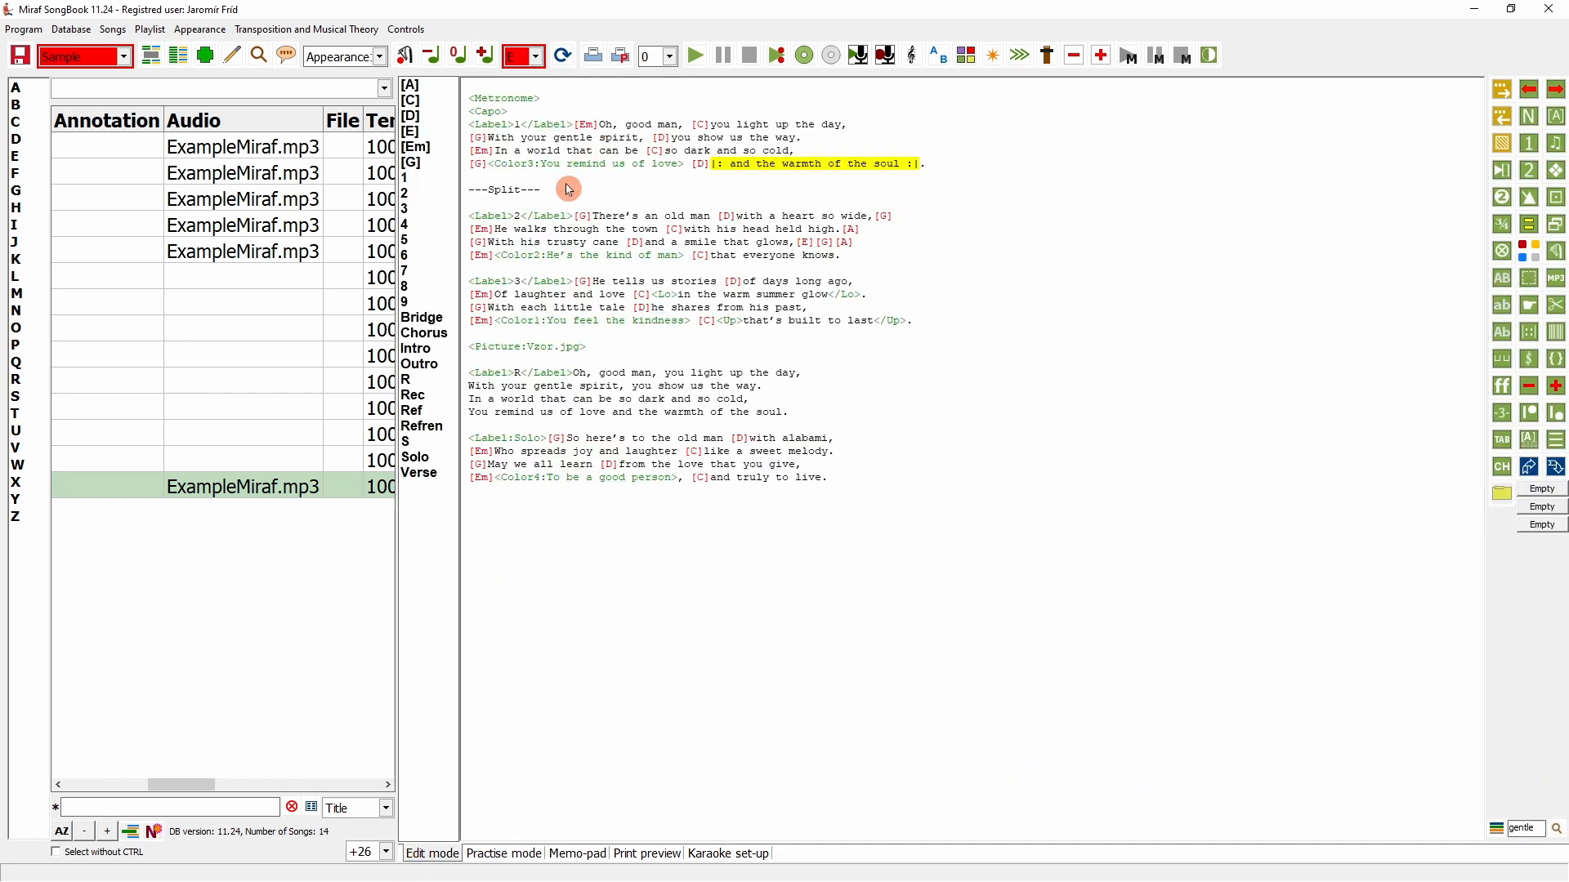
left_click_drag(570, 190, 450, 195)
key("Delete")
key("Delete")
key("Delete")
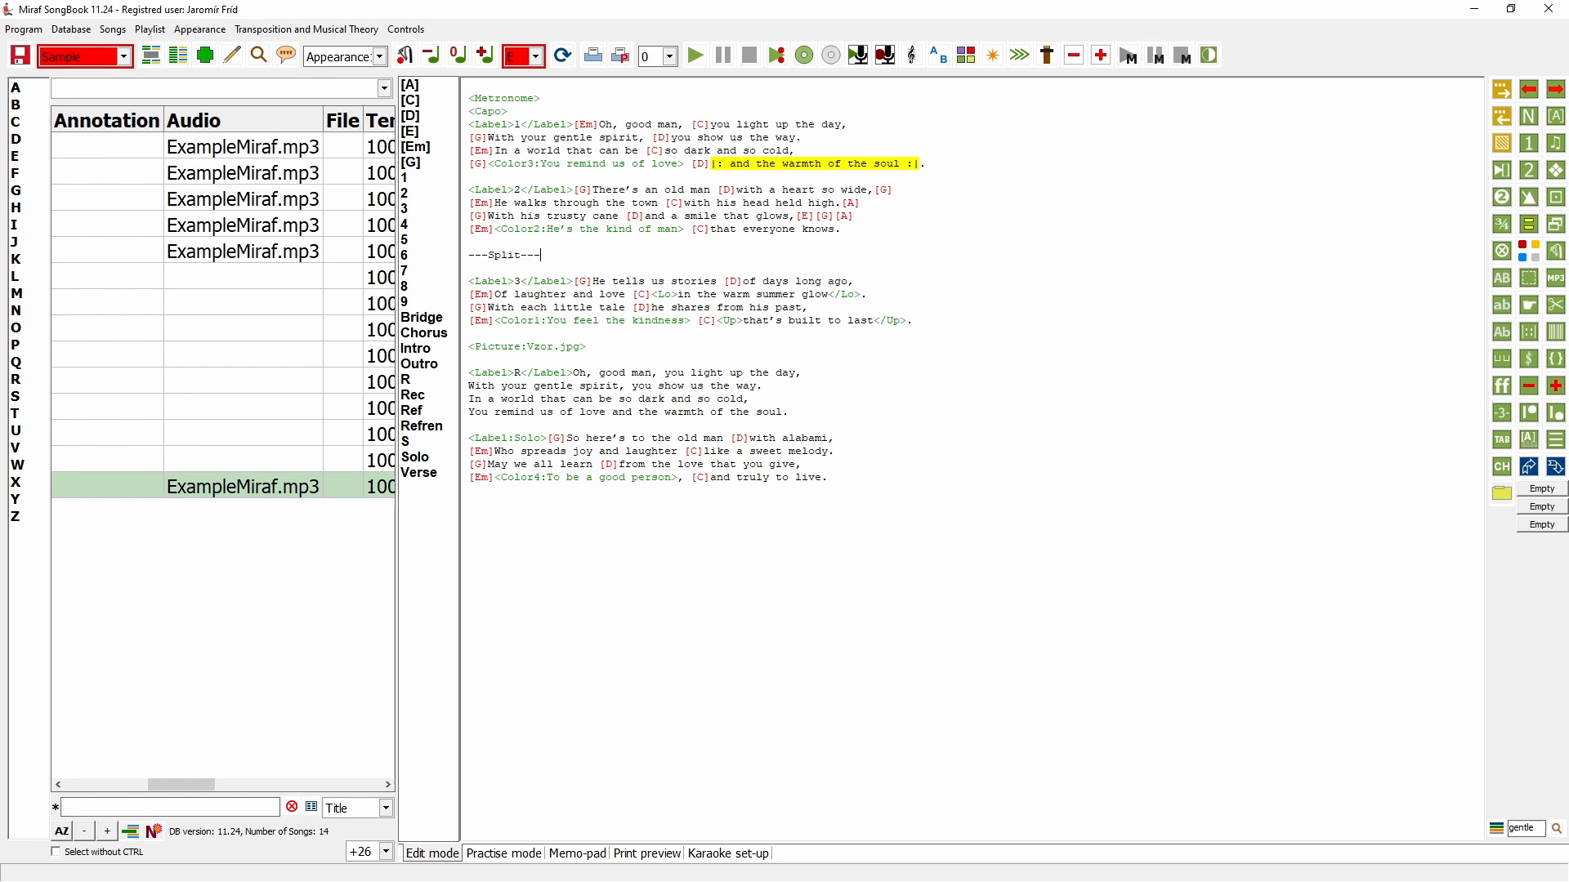
left_click(562, 56)
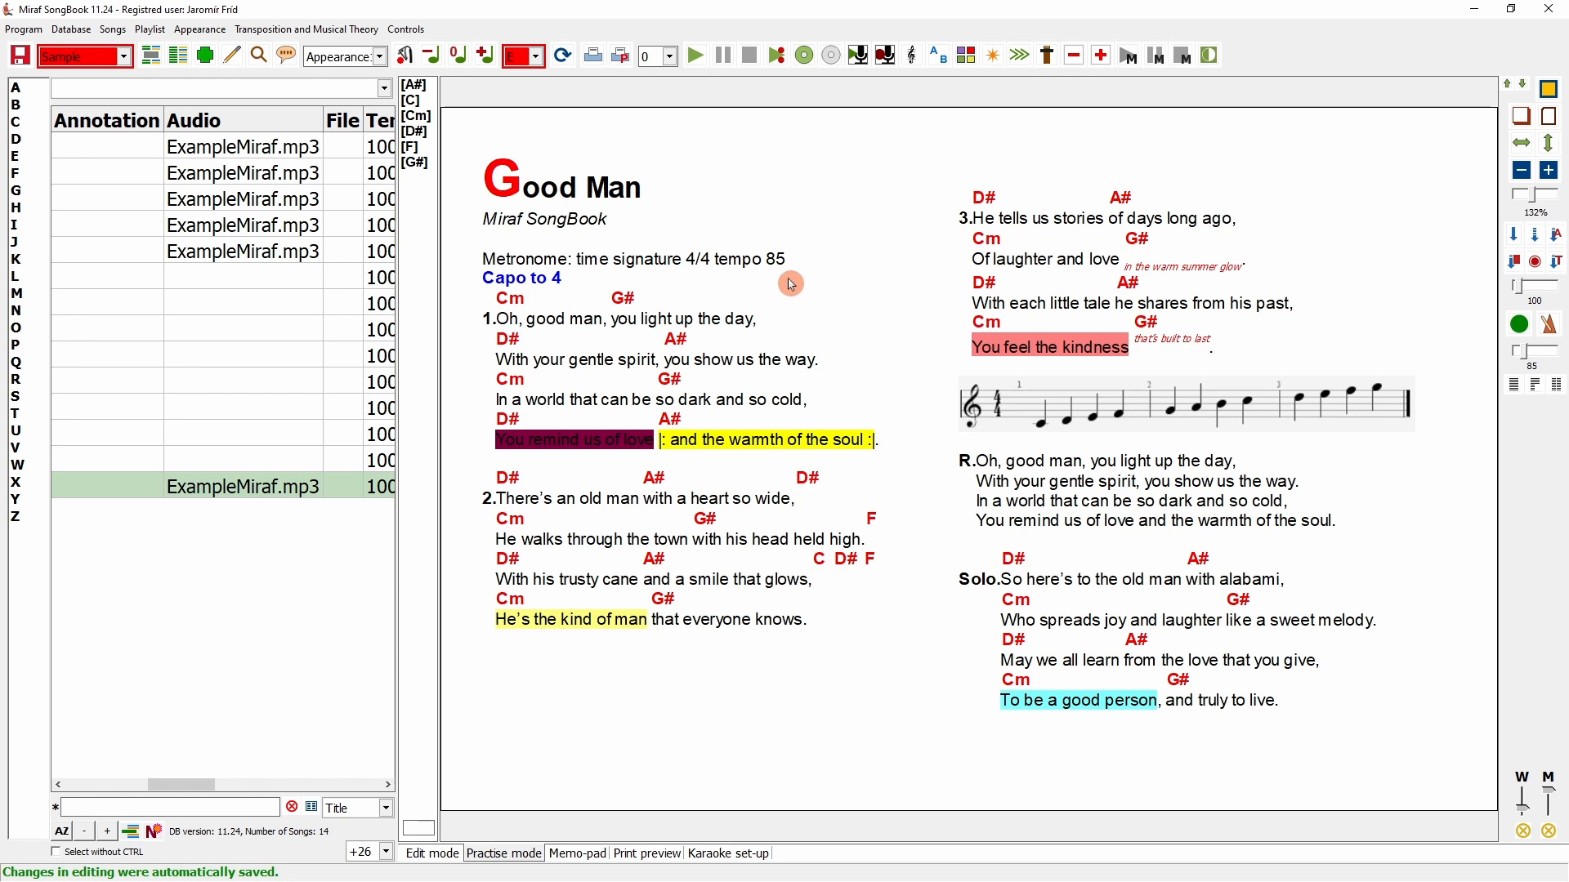
- Insert the NewPage tag on the line between verse 3 and the Vzor.jpg picture tag
left_click(428, 854)
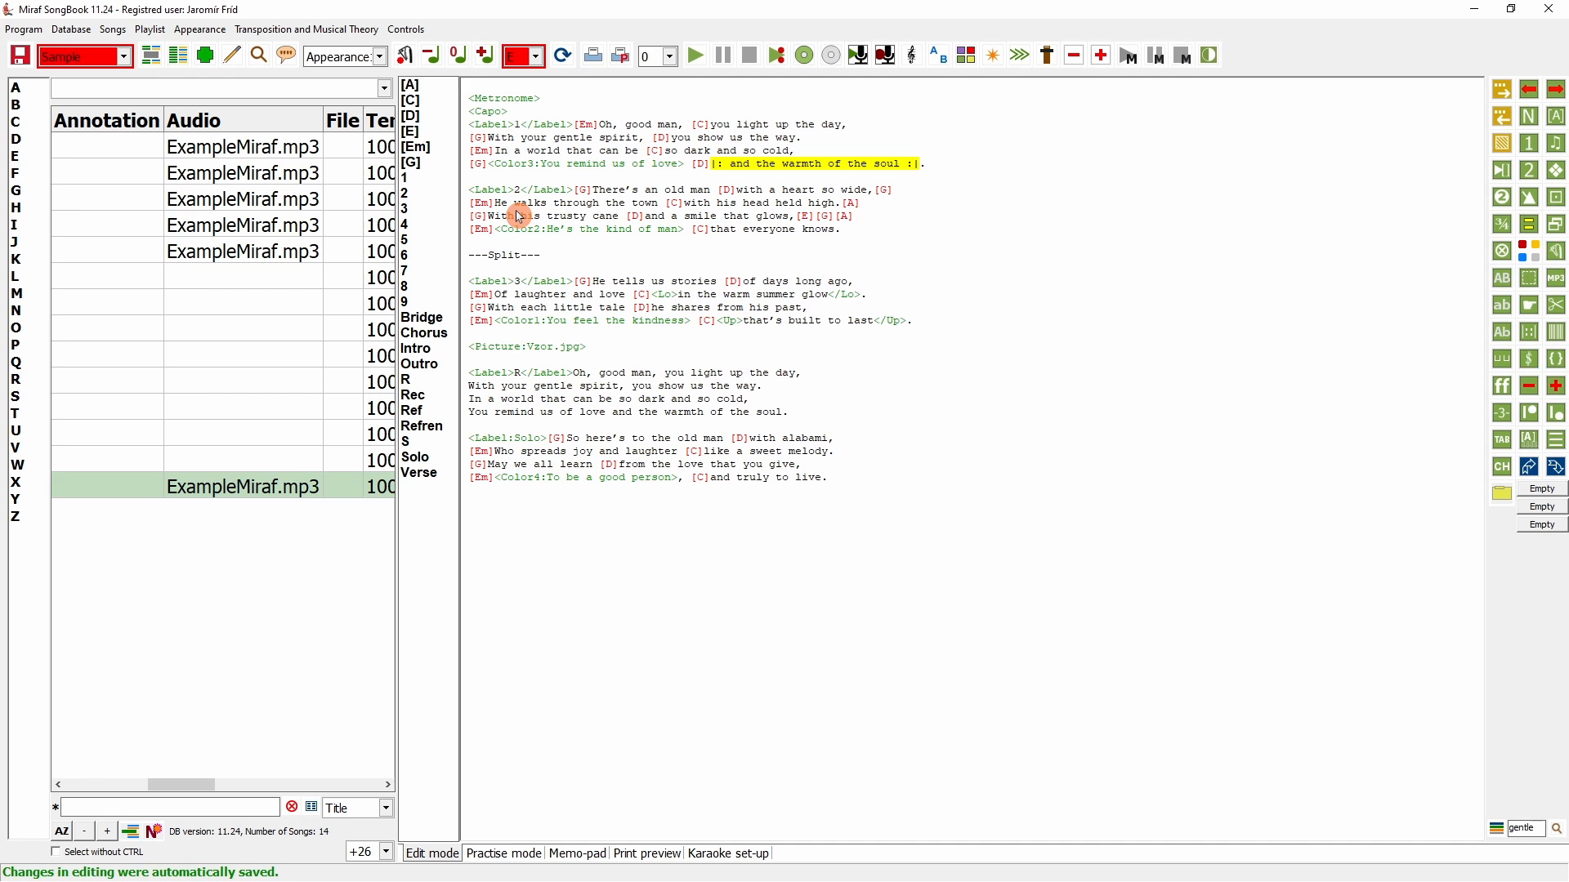
left_click(1556, 224)
left_click_drag(493, 339, 532, 339)
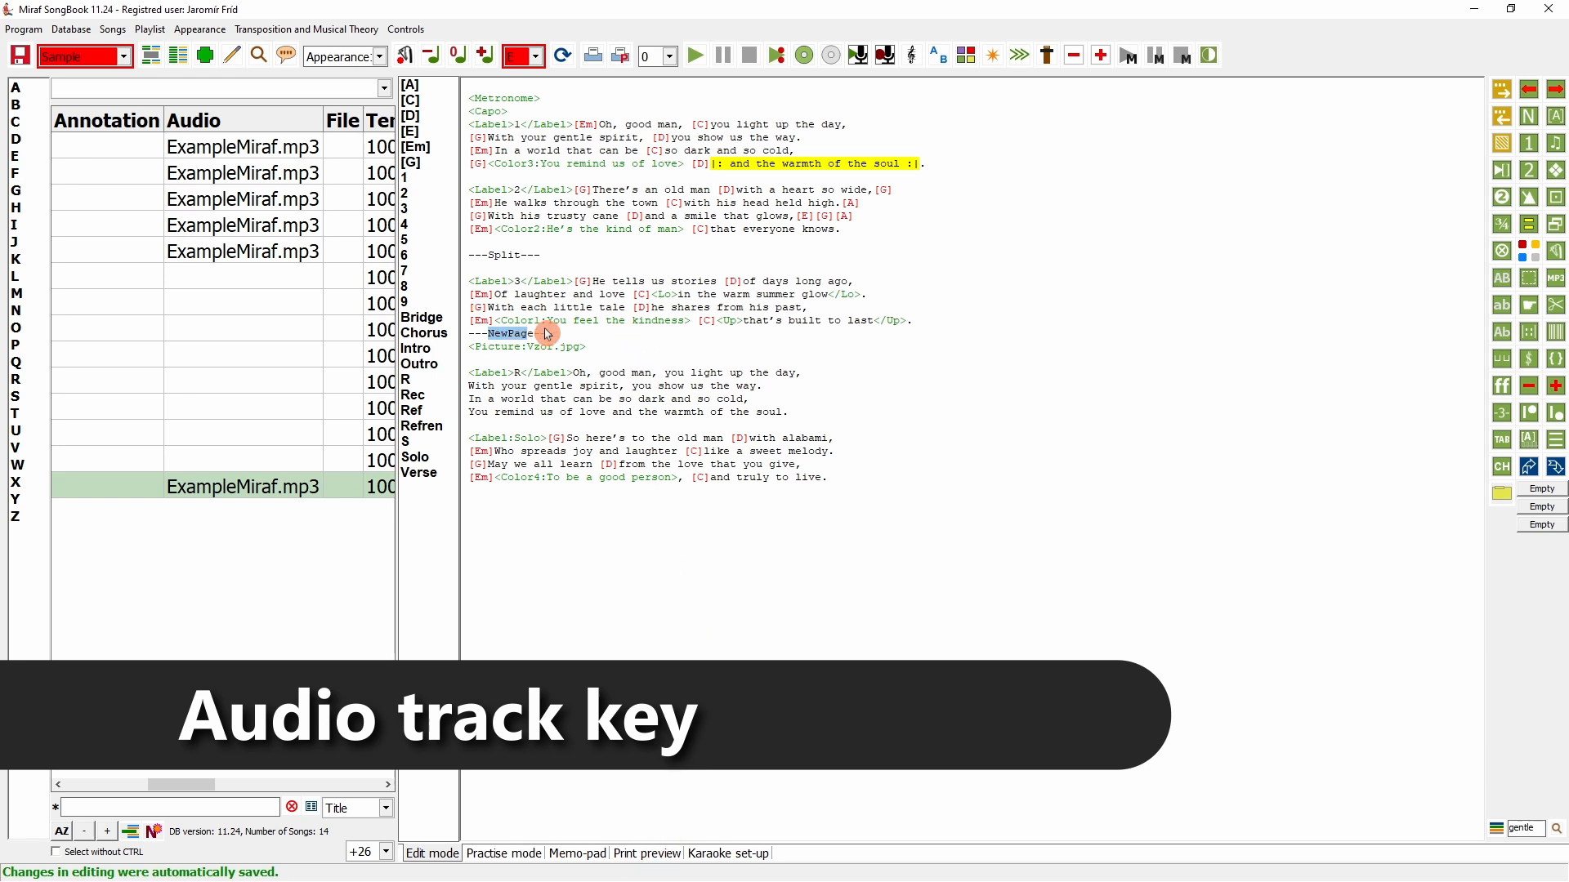
left_click_drag(559, 334, 471, 342)
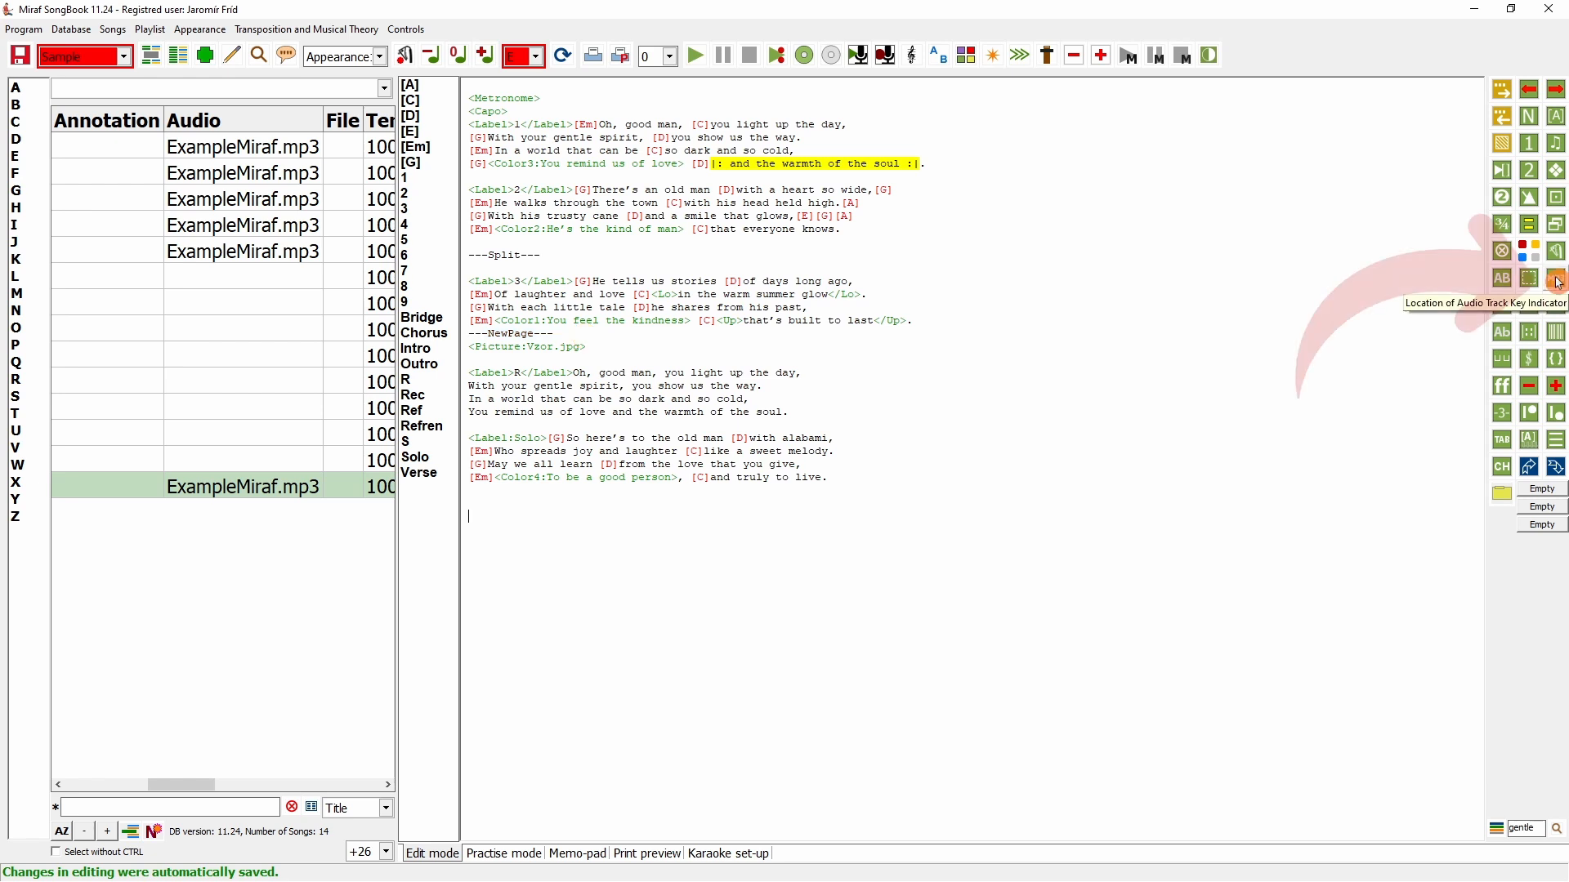
- Insert the OriginalMP3Key tag below the Solo verse and save the song's Audio Track Key as E, checking it in practise mode
left_click(1557, 277)
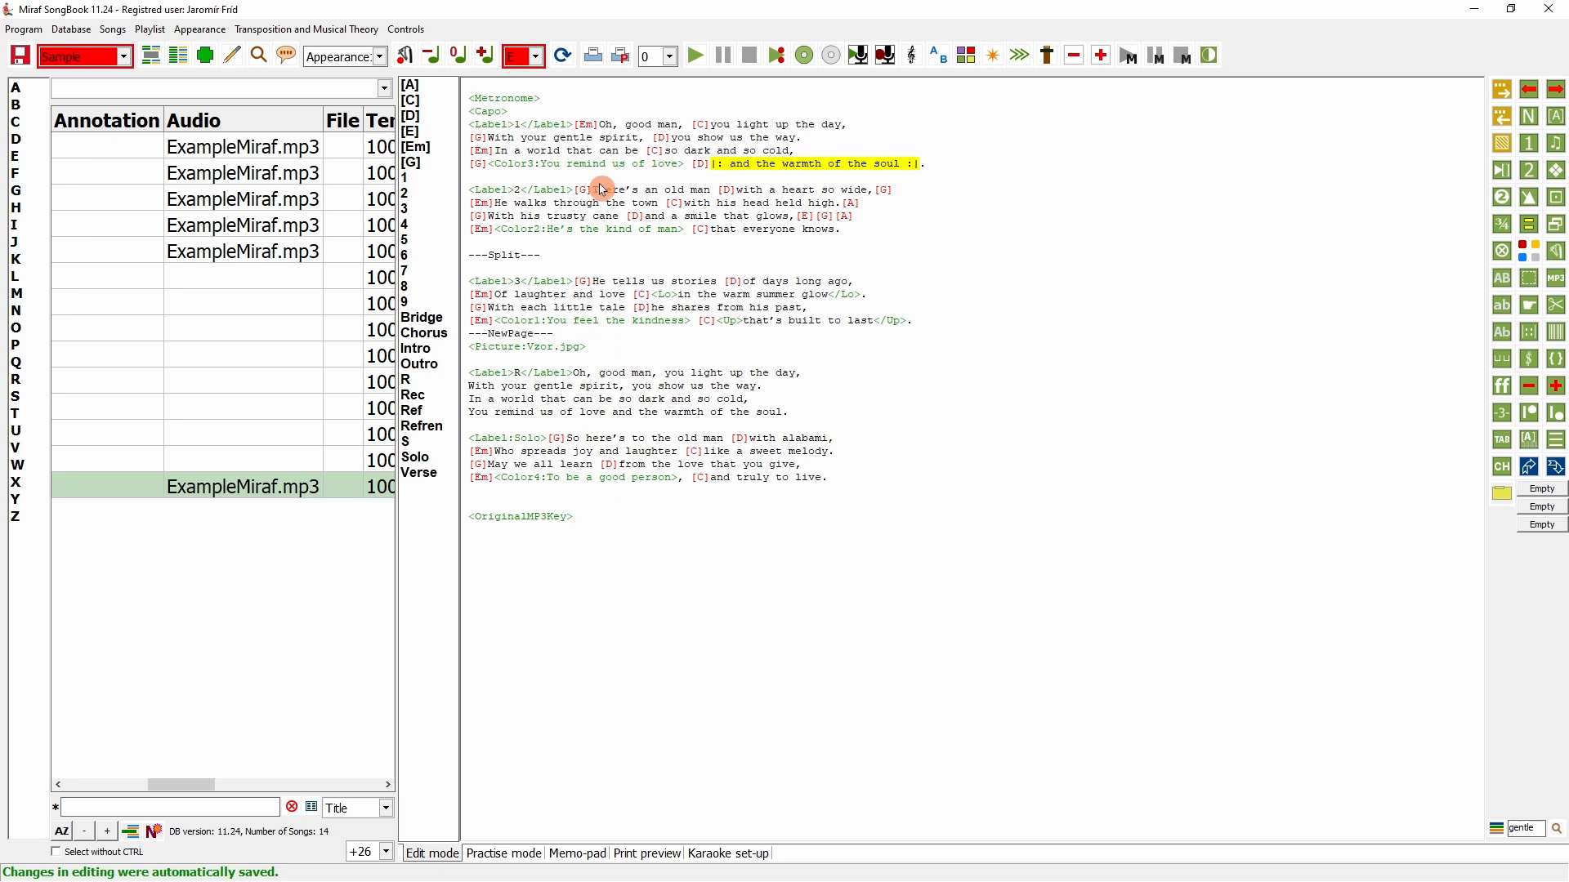
left_click(565, 57)
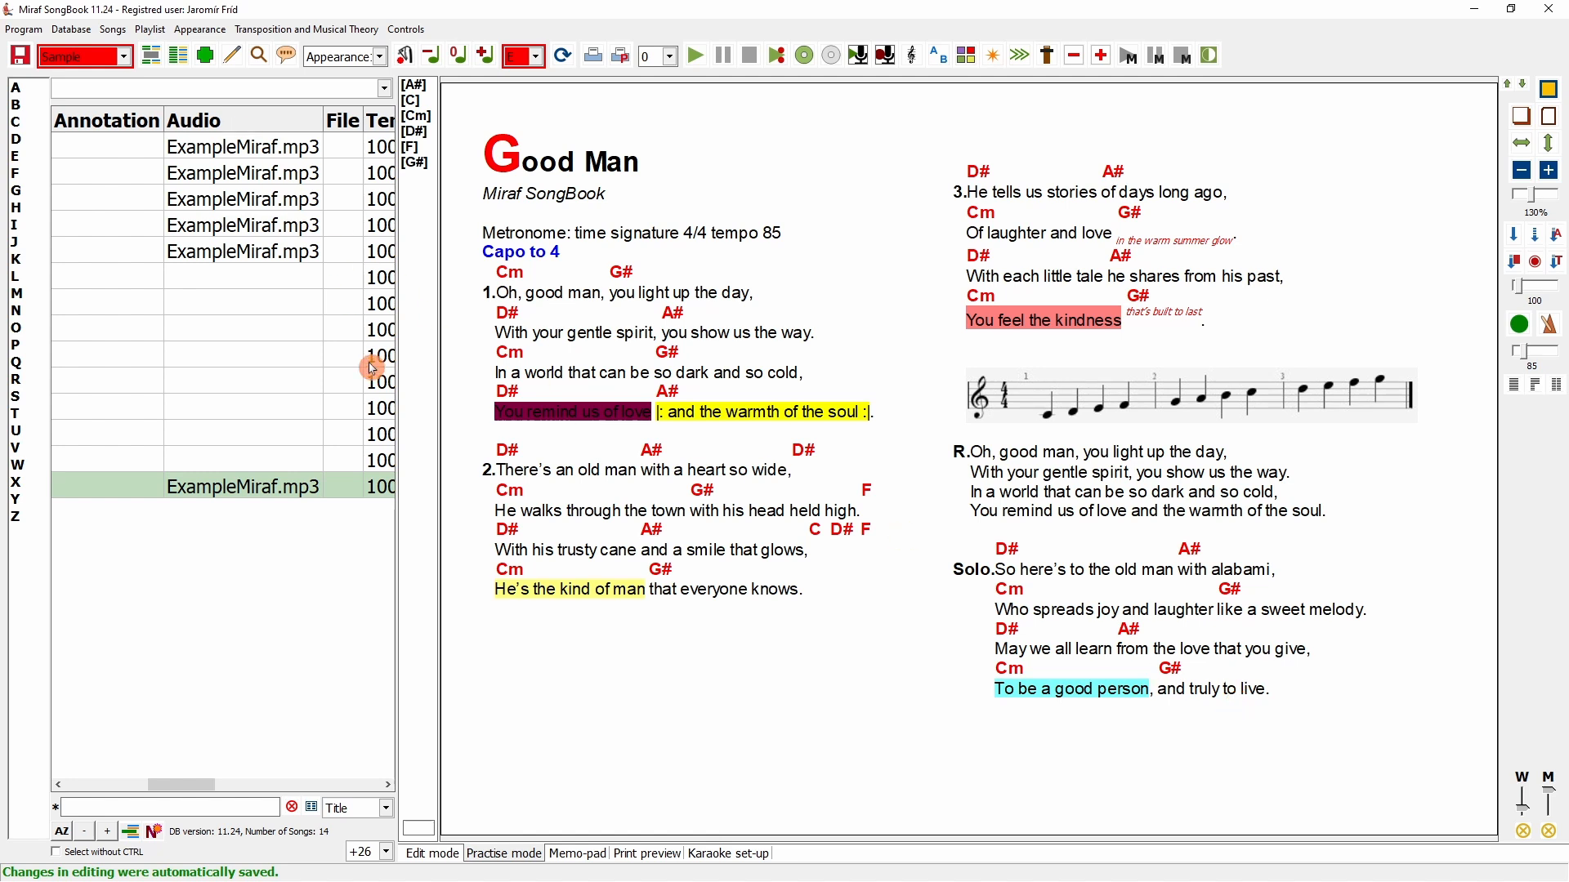
key("F2")
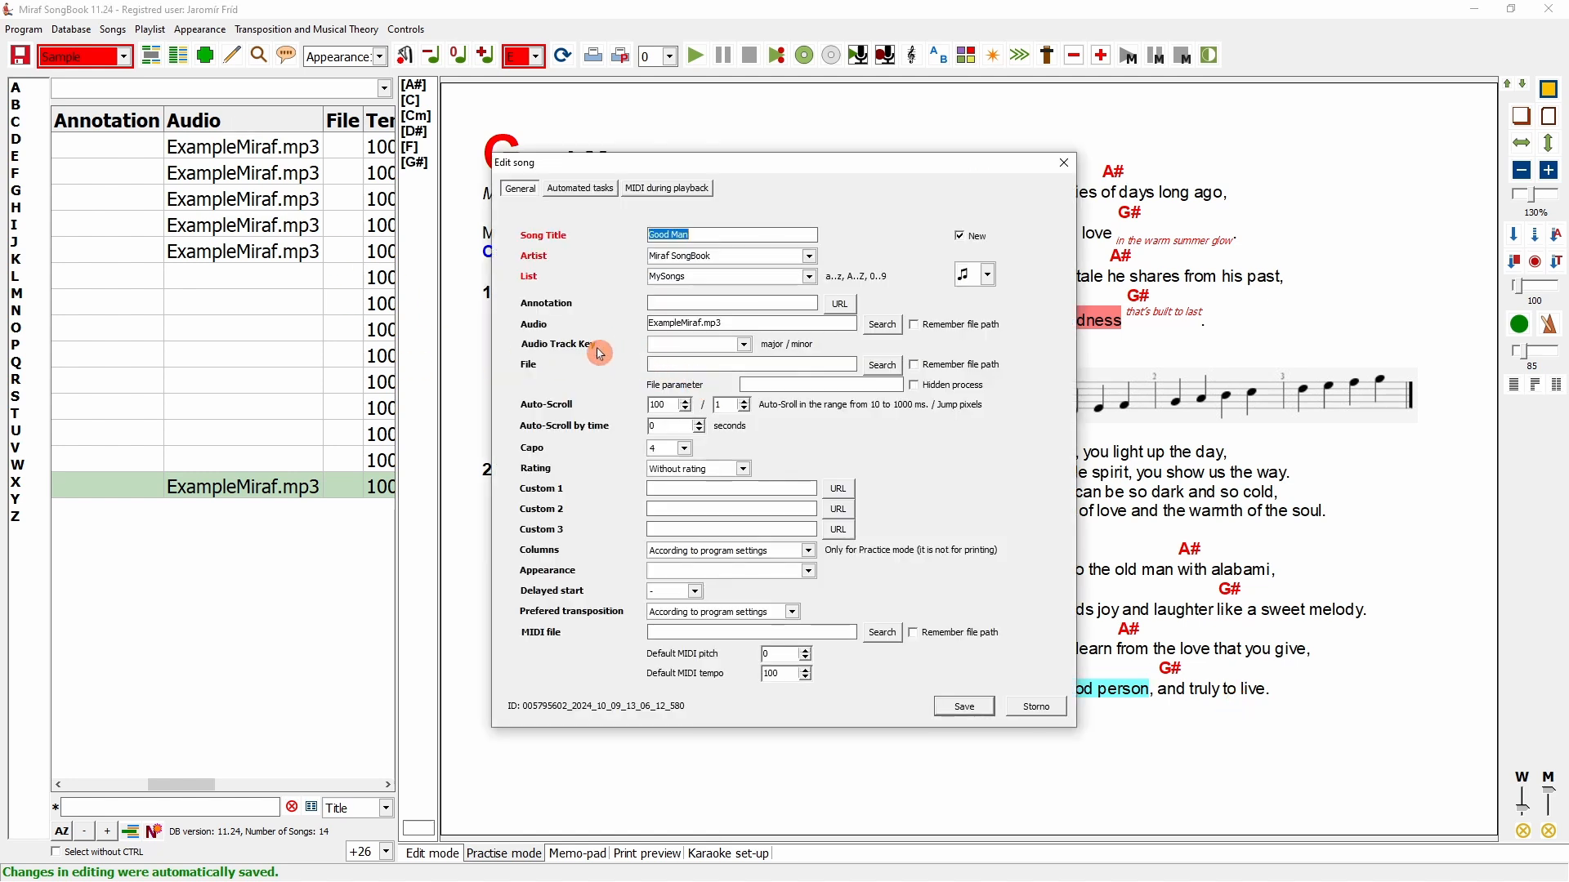
left_click(746, 345)
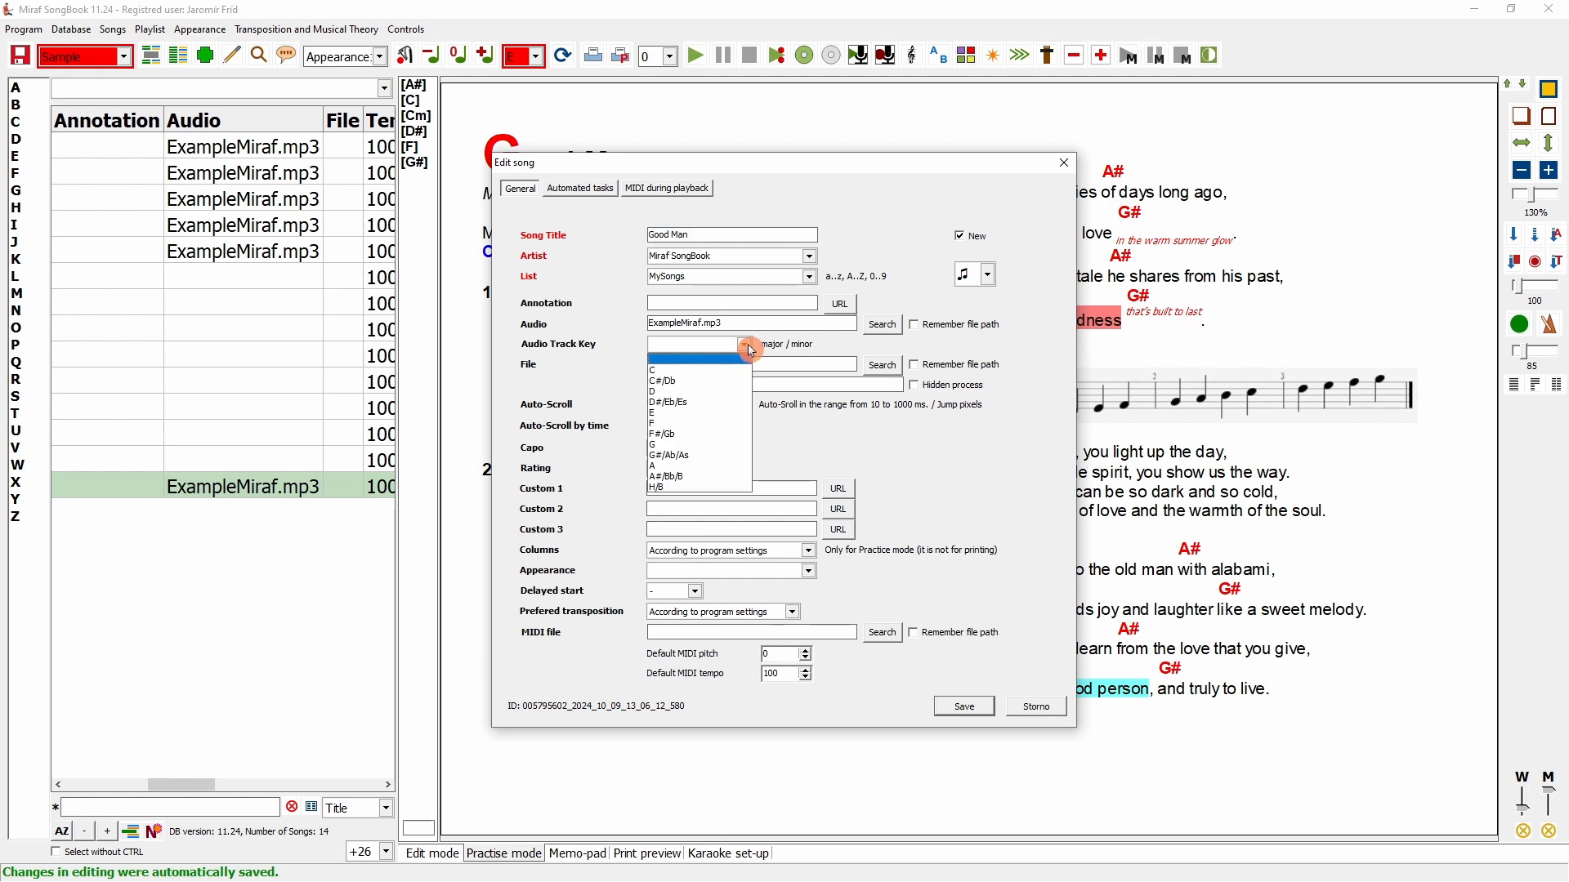
left_click(684, 415)
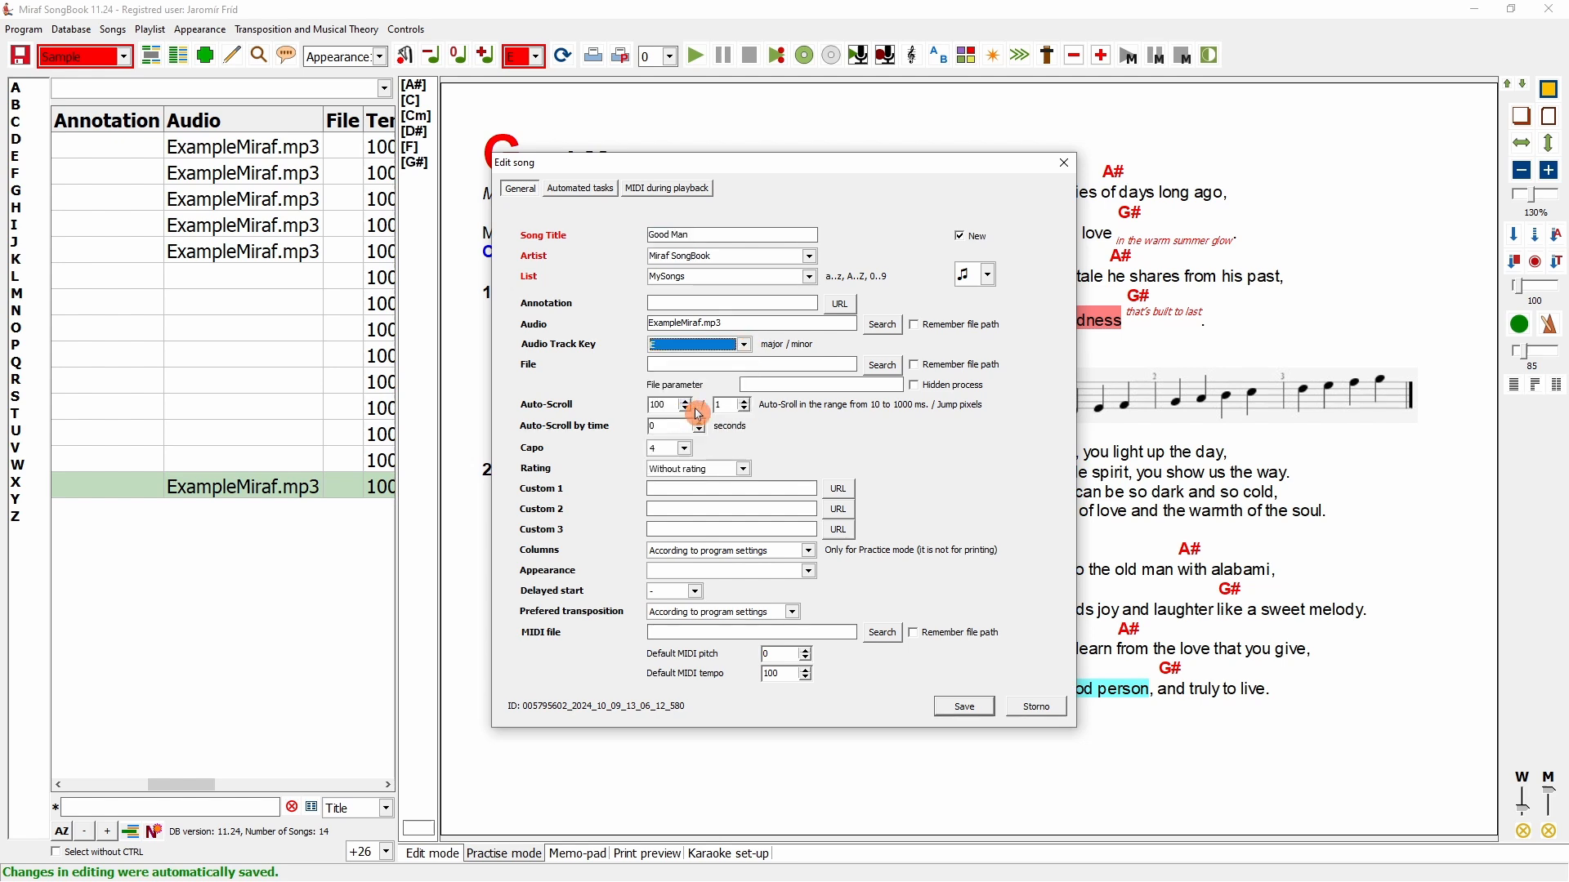
left_click(961, 708)
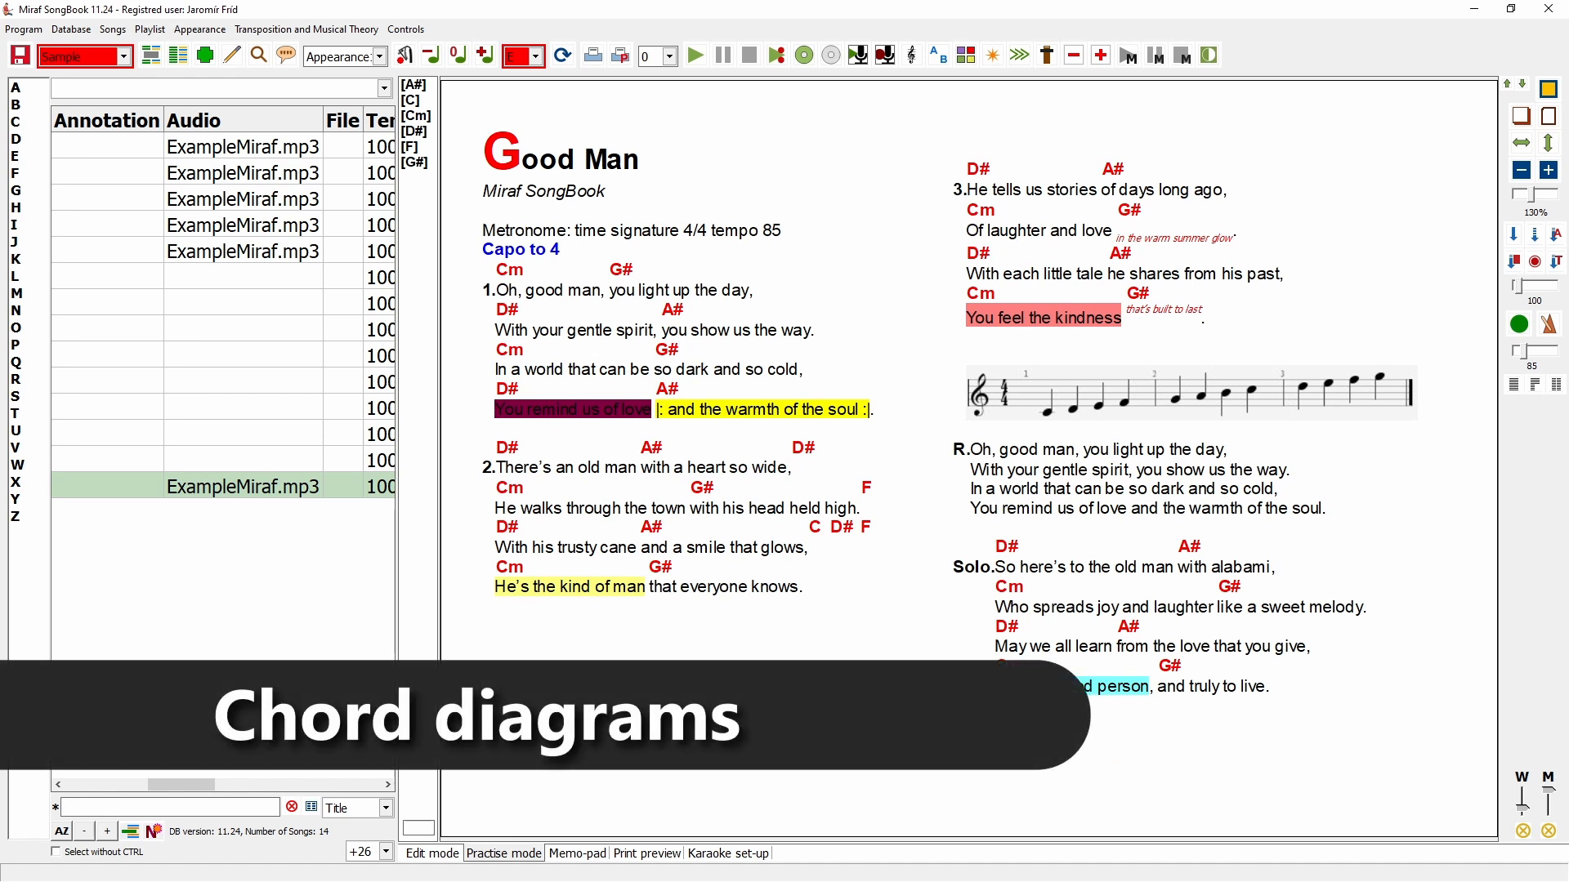
left_click(428, 855)
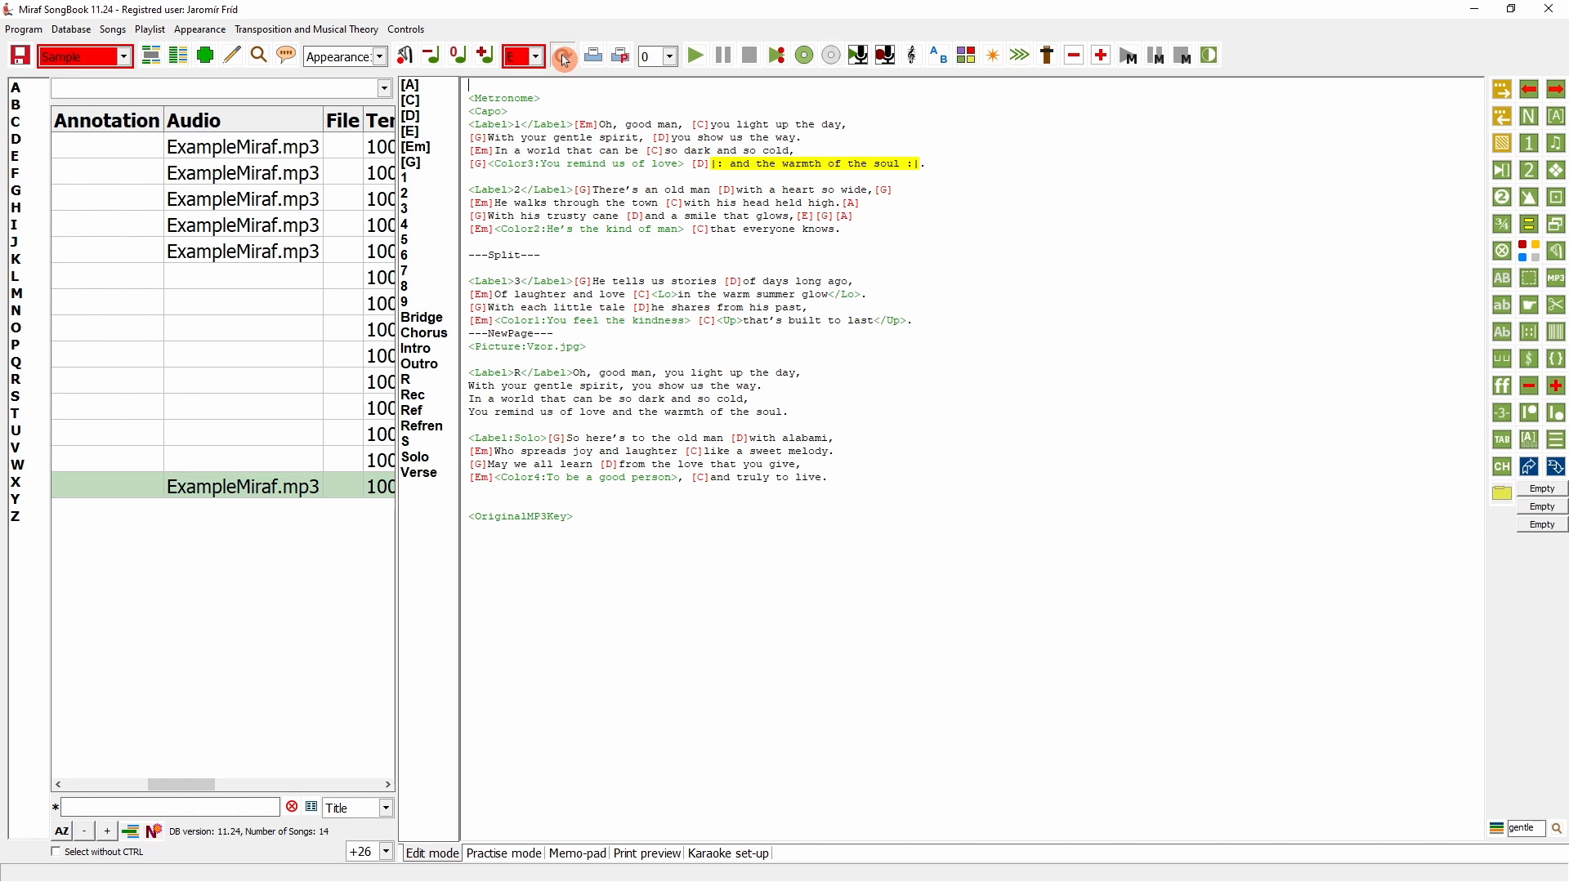
left_click(564, 57)
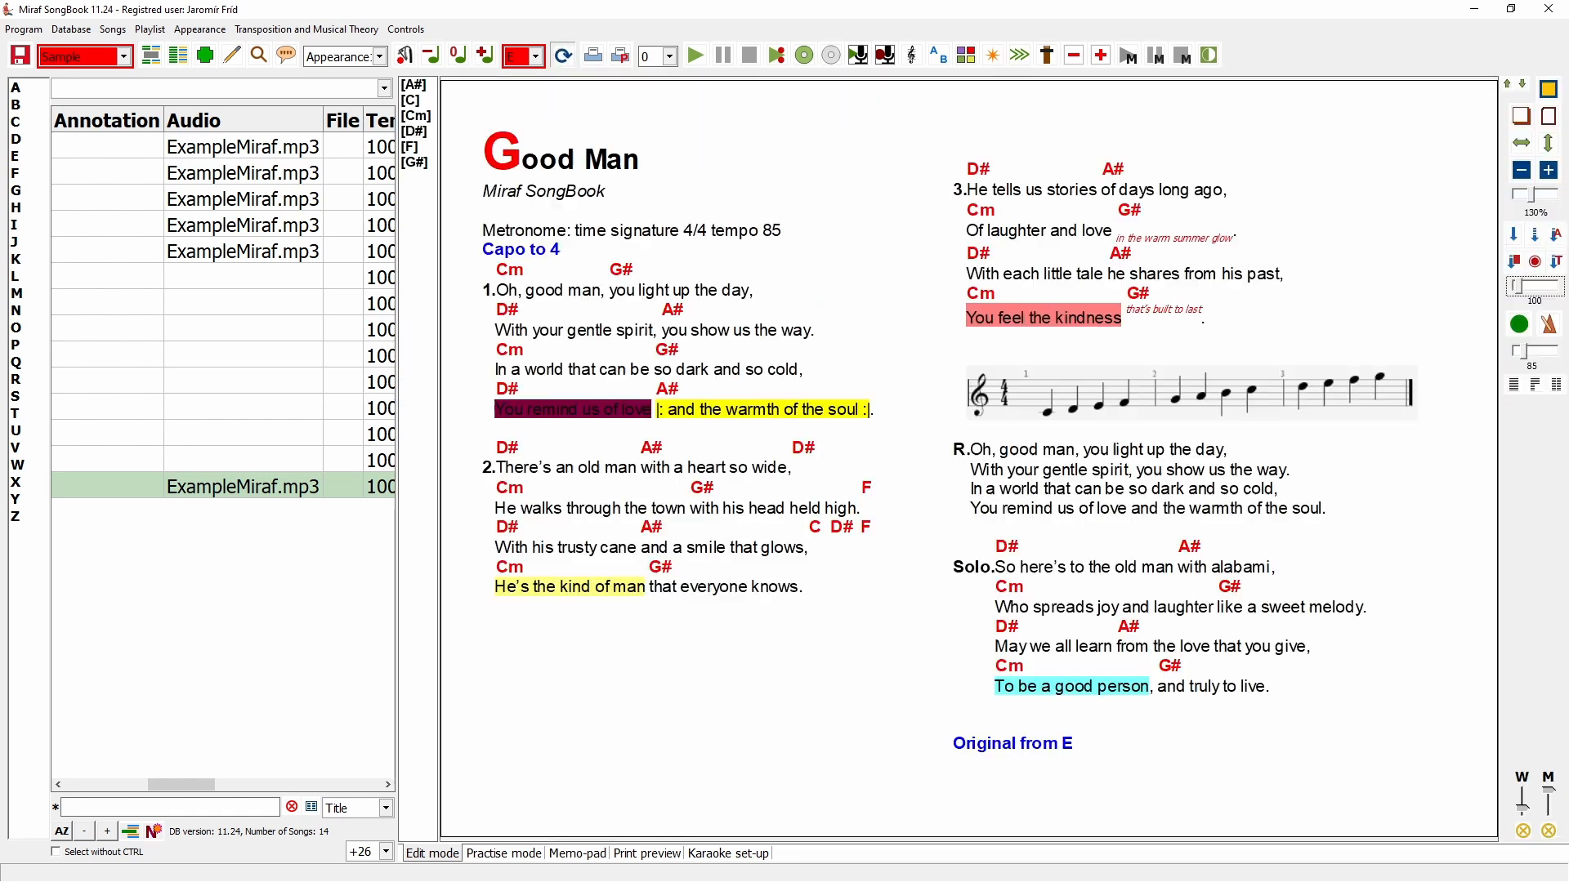
- Turn on Show Chord images in the appearance settings and save
left_click(200, 29)
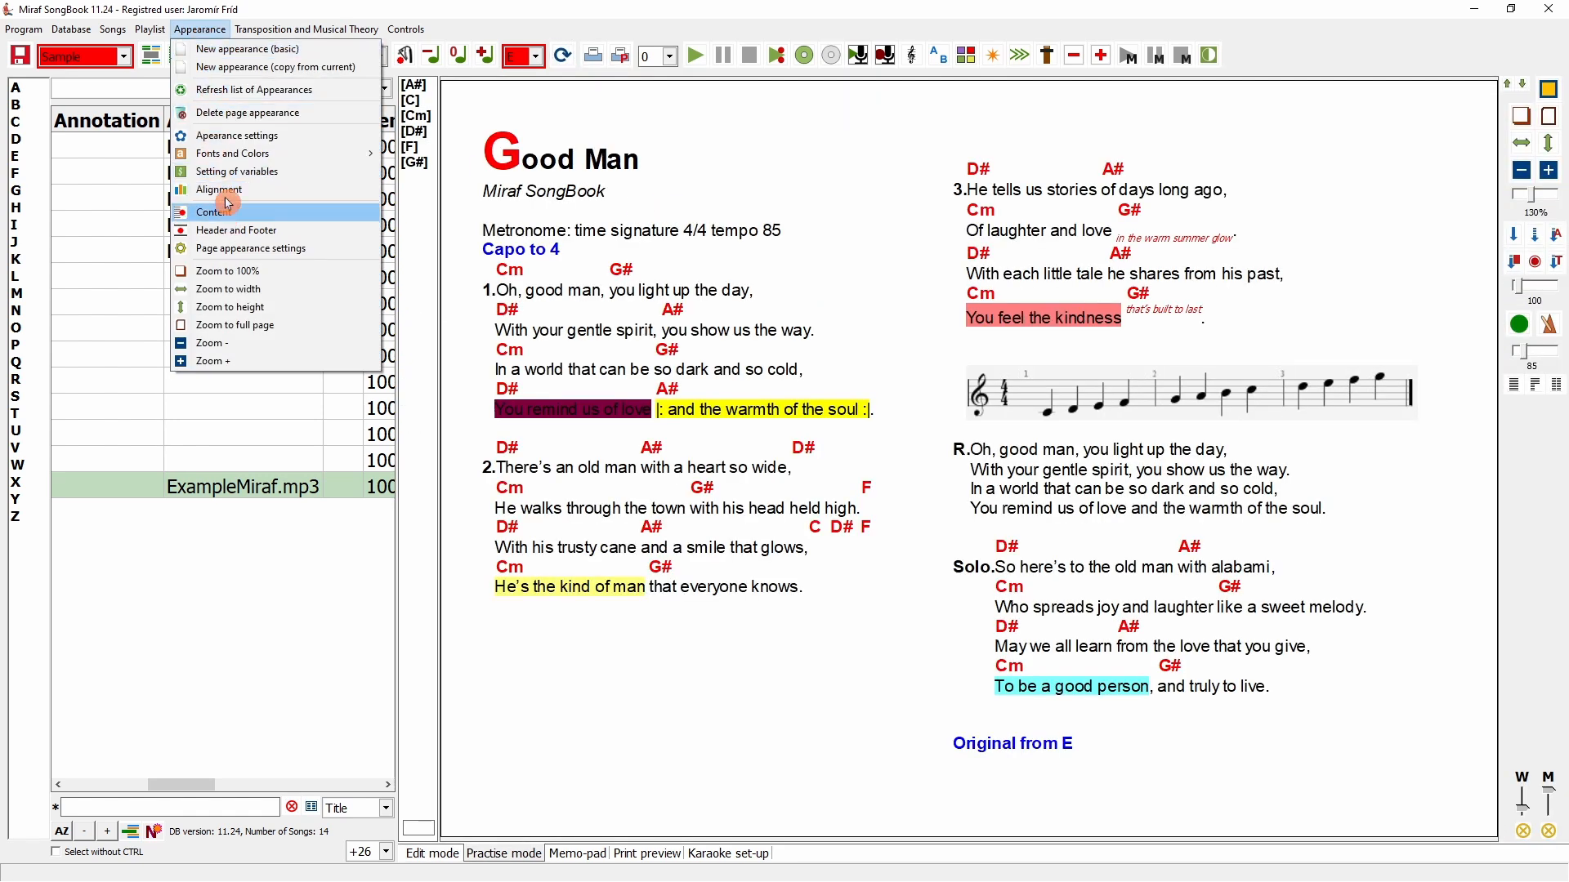
left_click(237, 136)
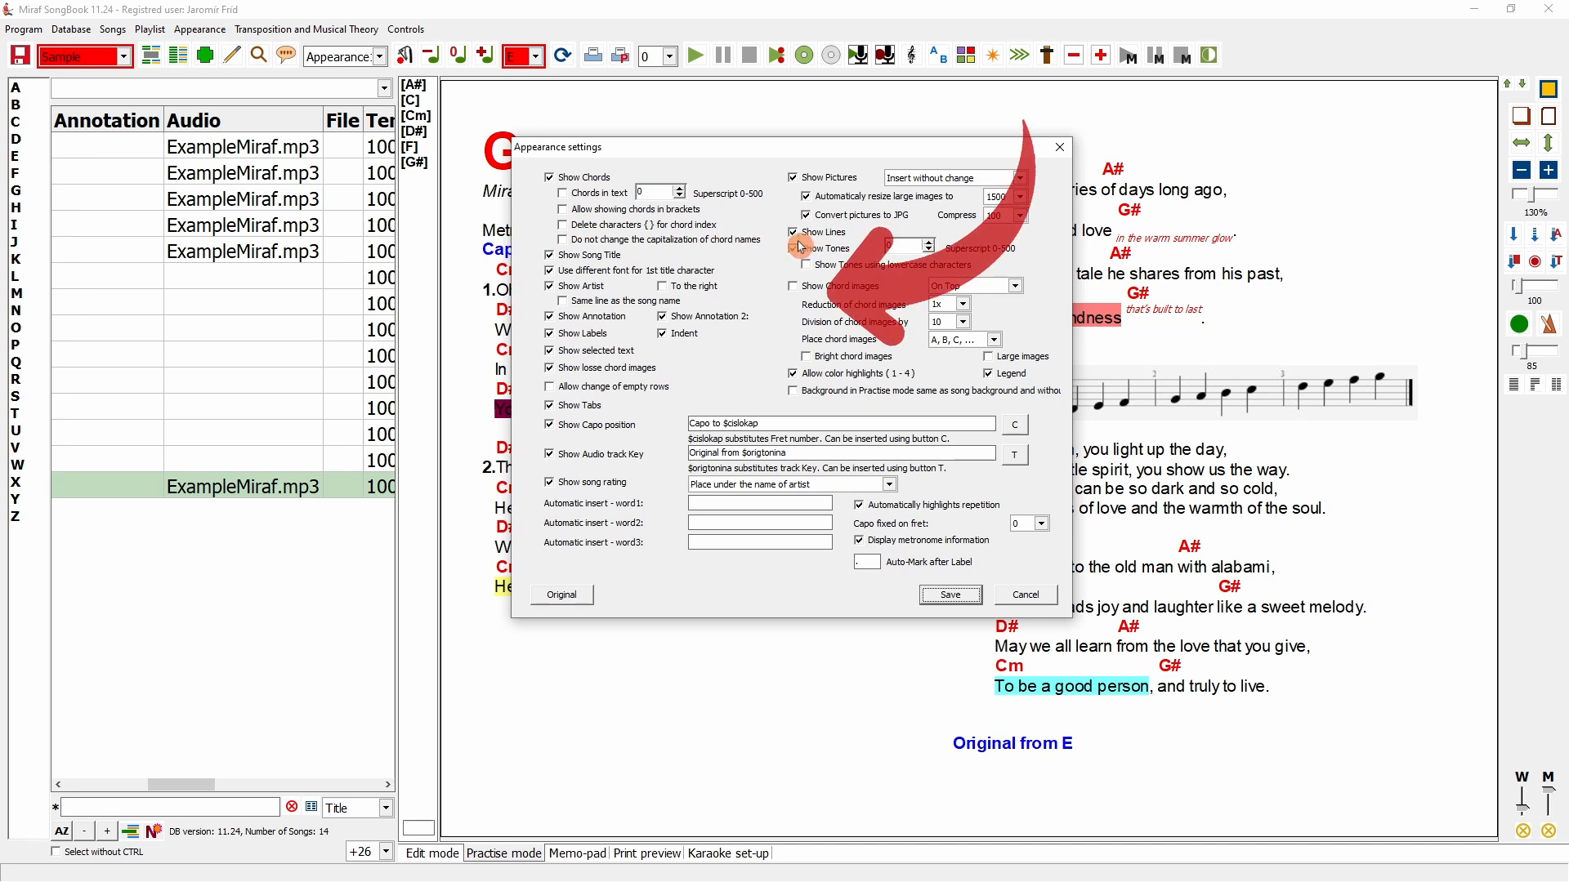
left_click(793, 286)
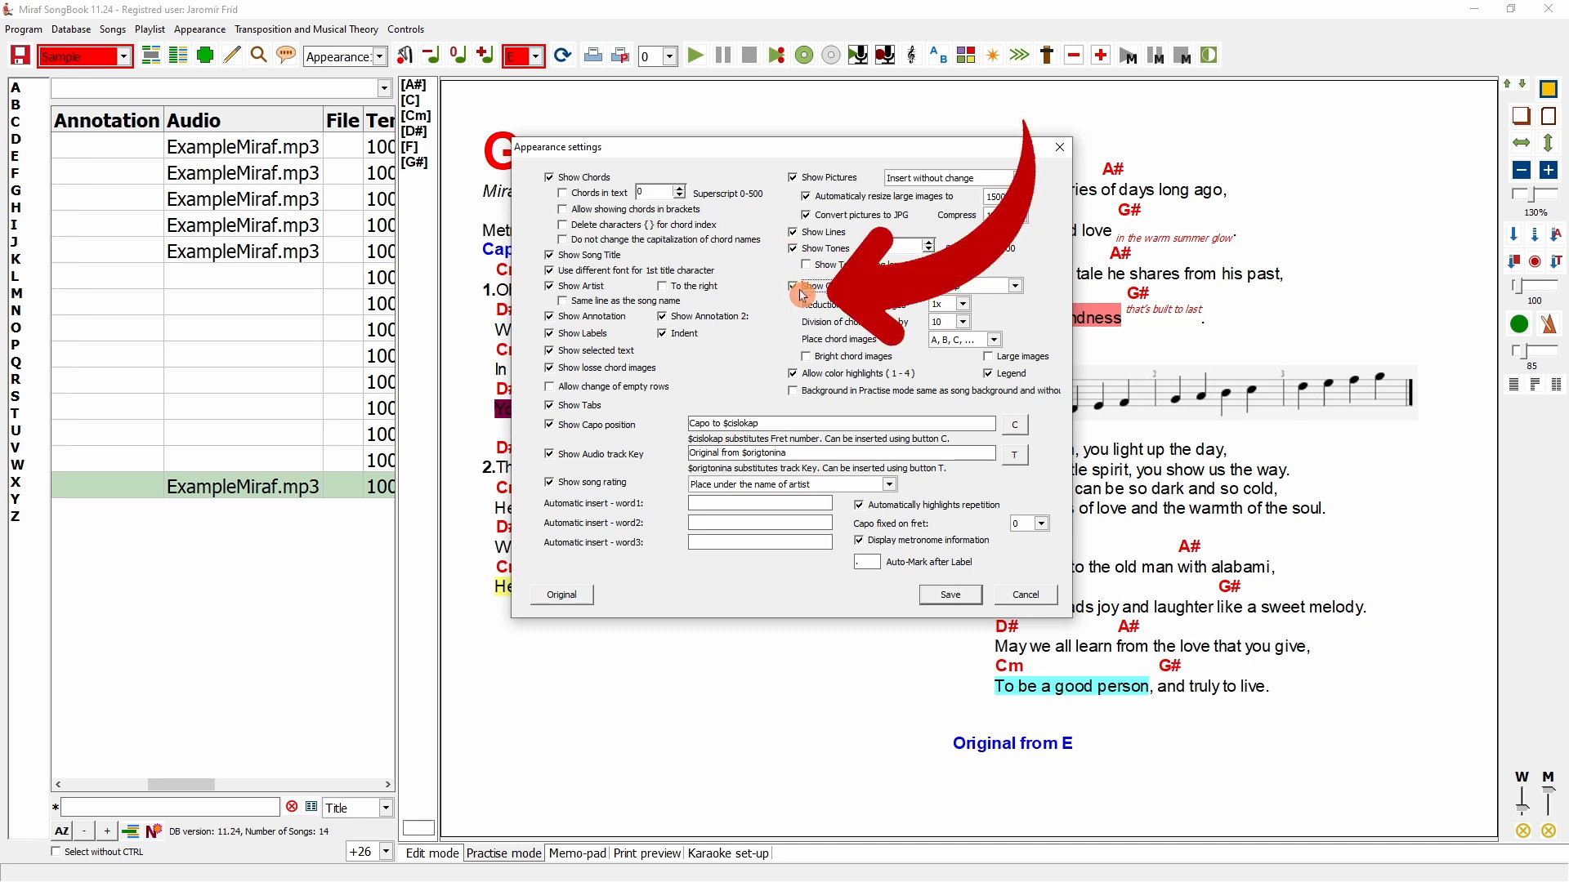
left_click(949, 594)
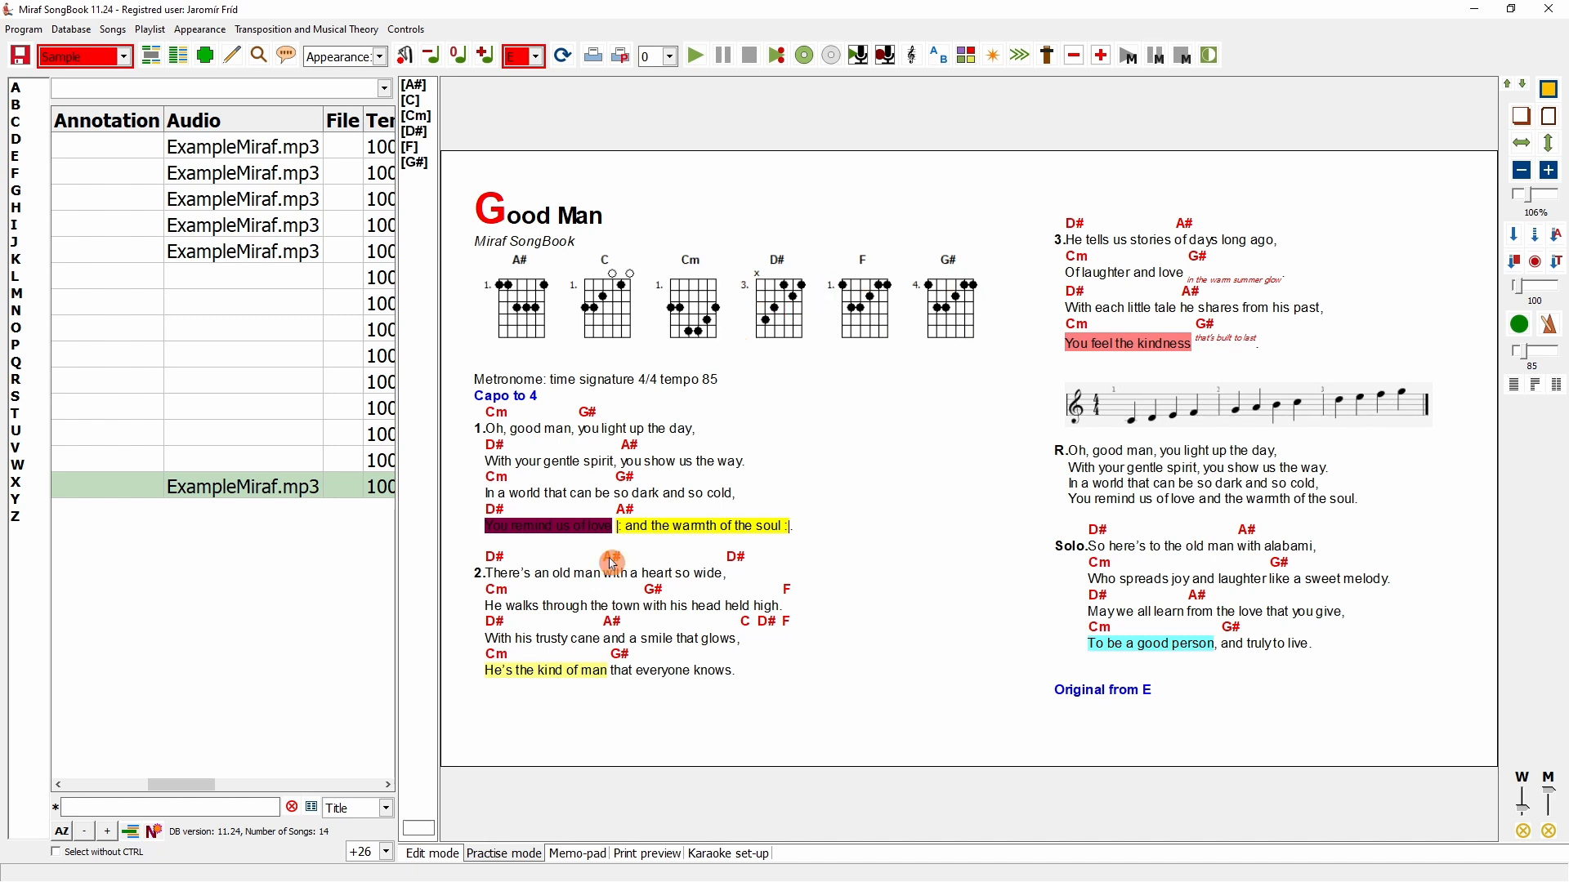
- Insert the PictureChord tag on the line above the OriginalMP3Key tag and check the chord diagrams in practise mode
left_click(434, 854)
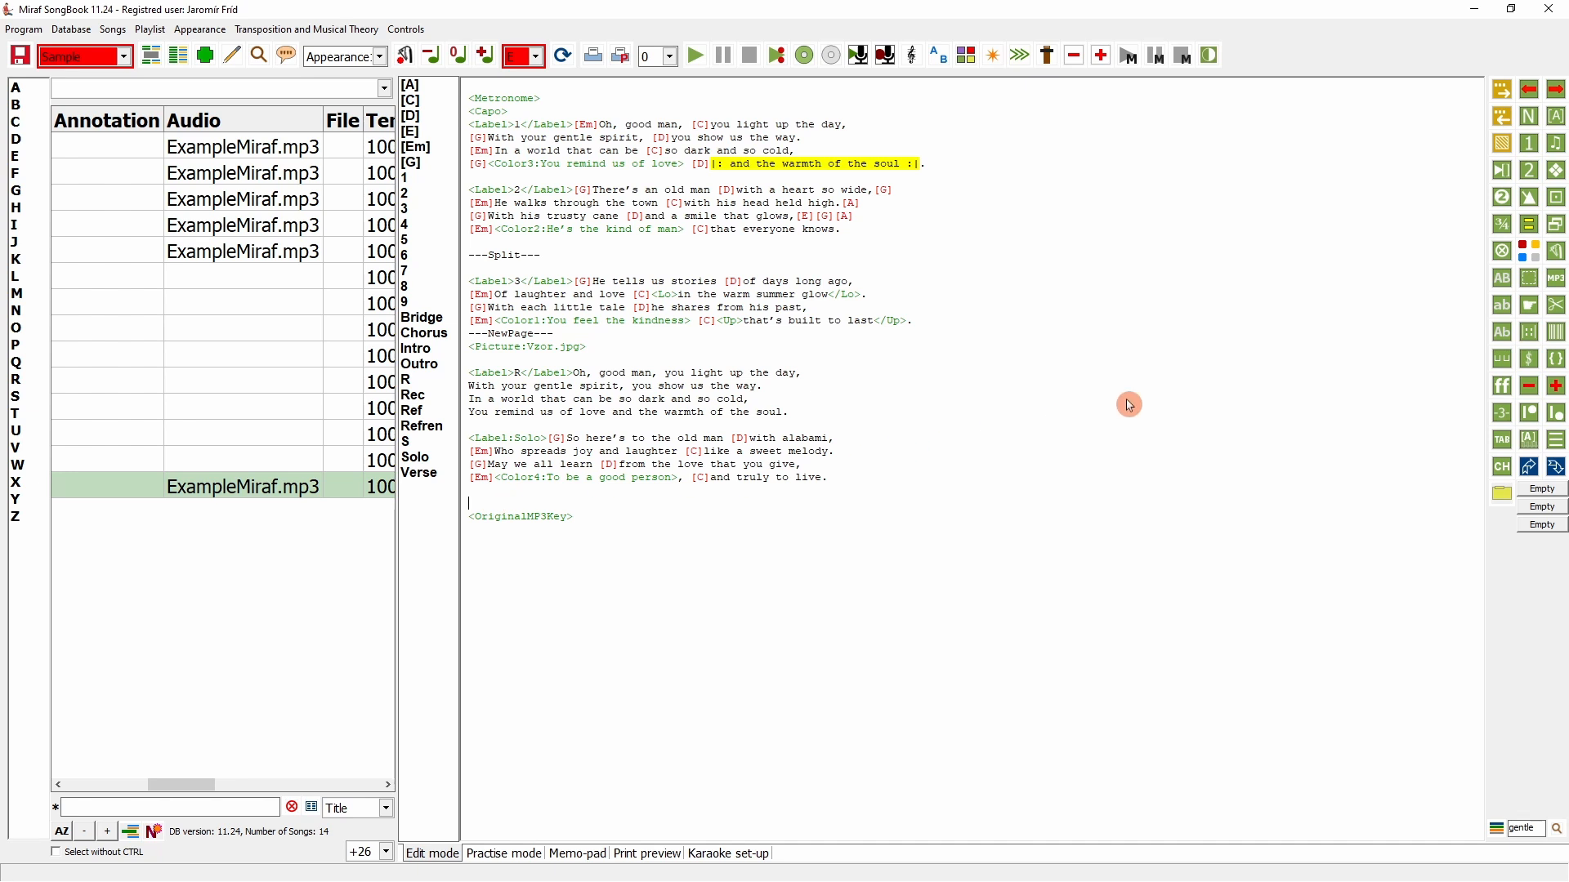
left_click(1533, 311)
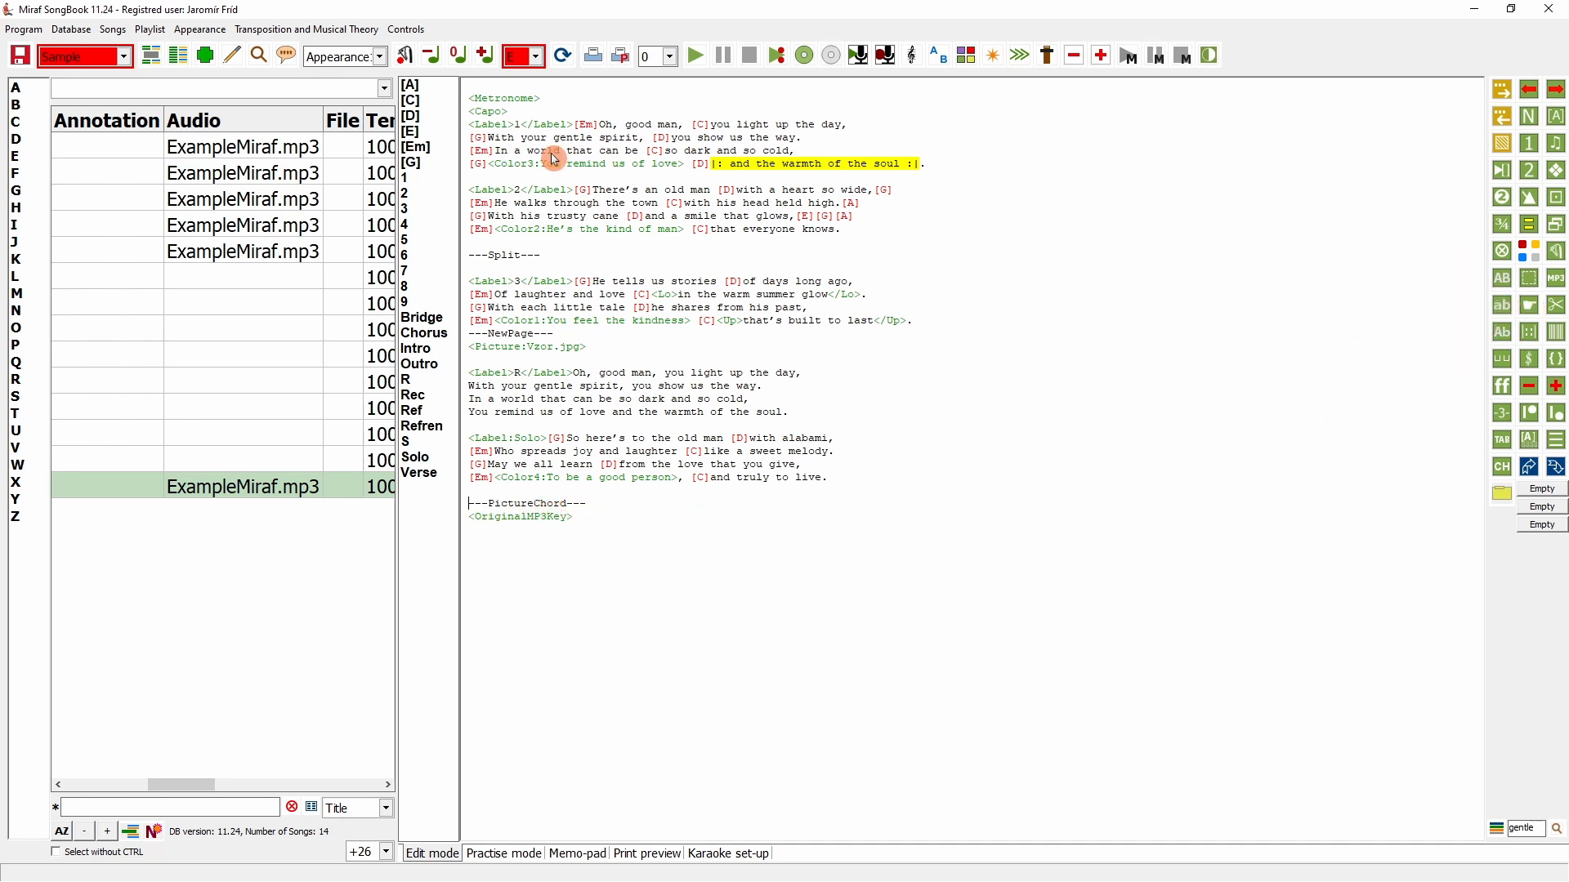
left_click(563, 57)
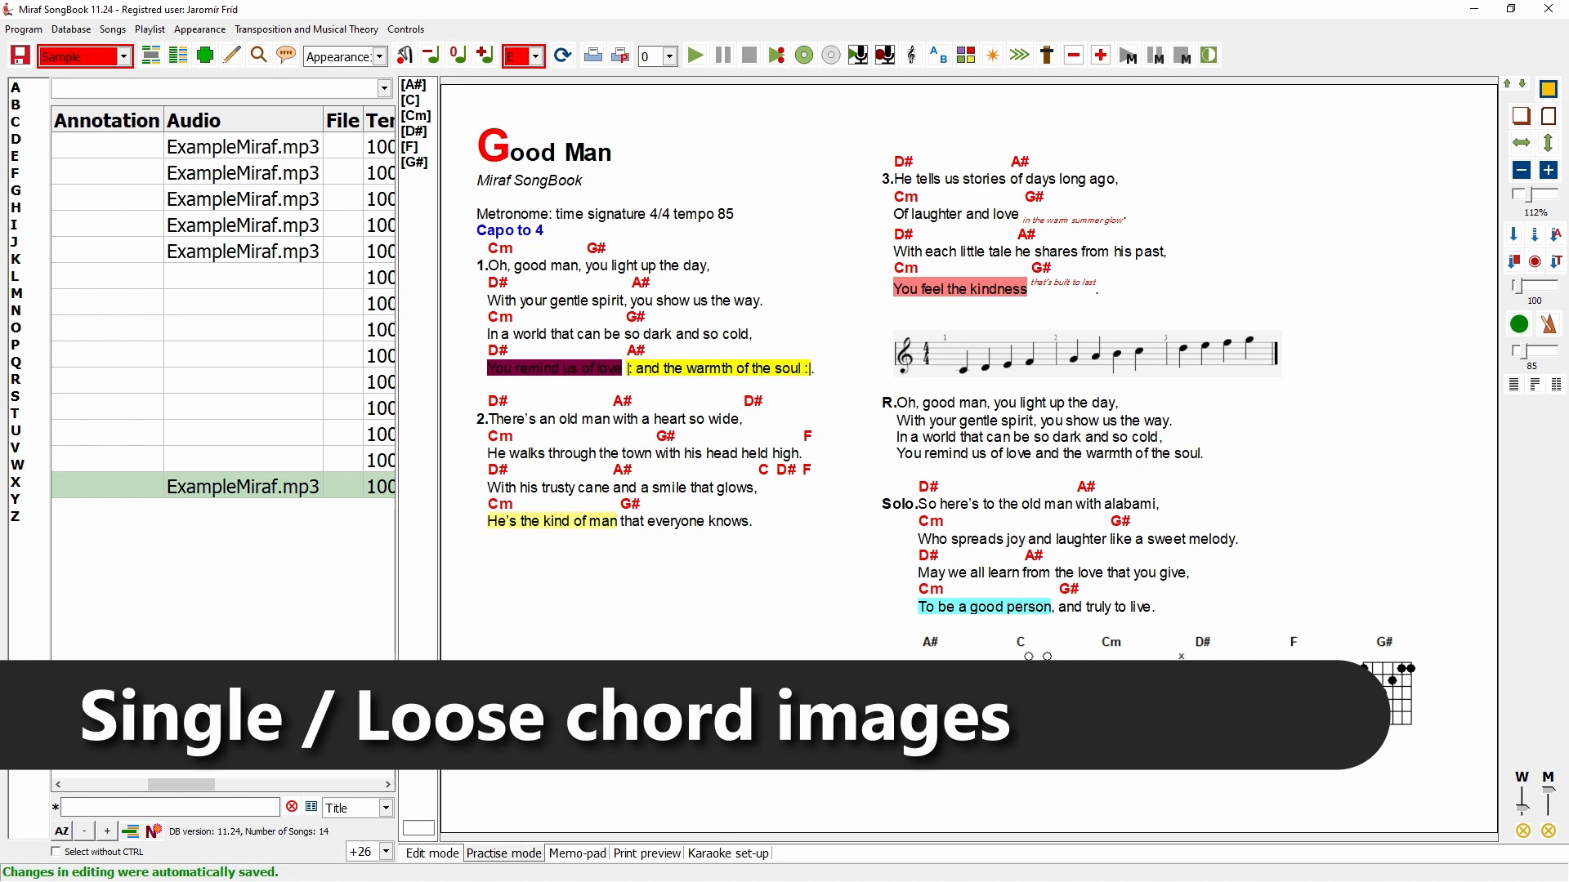
- Switch the song back to edit mode
left_click(423, 853)
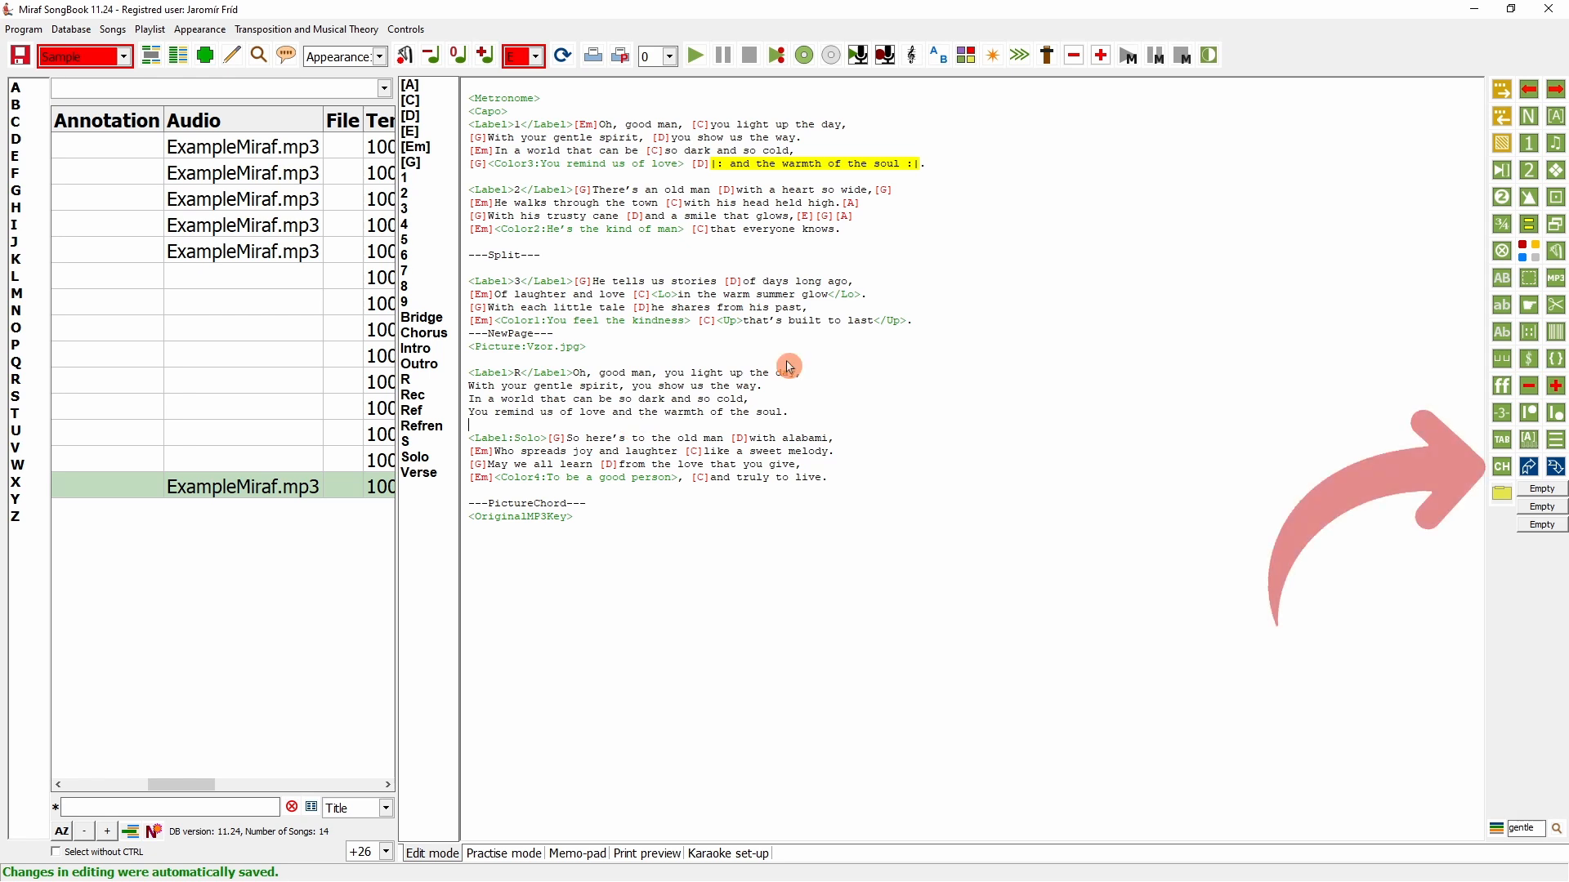
- Insert an Esus chord diagram tag on the empty line below verse R and preview it in practise mode
left_click(1505, 472)
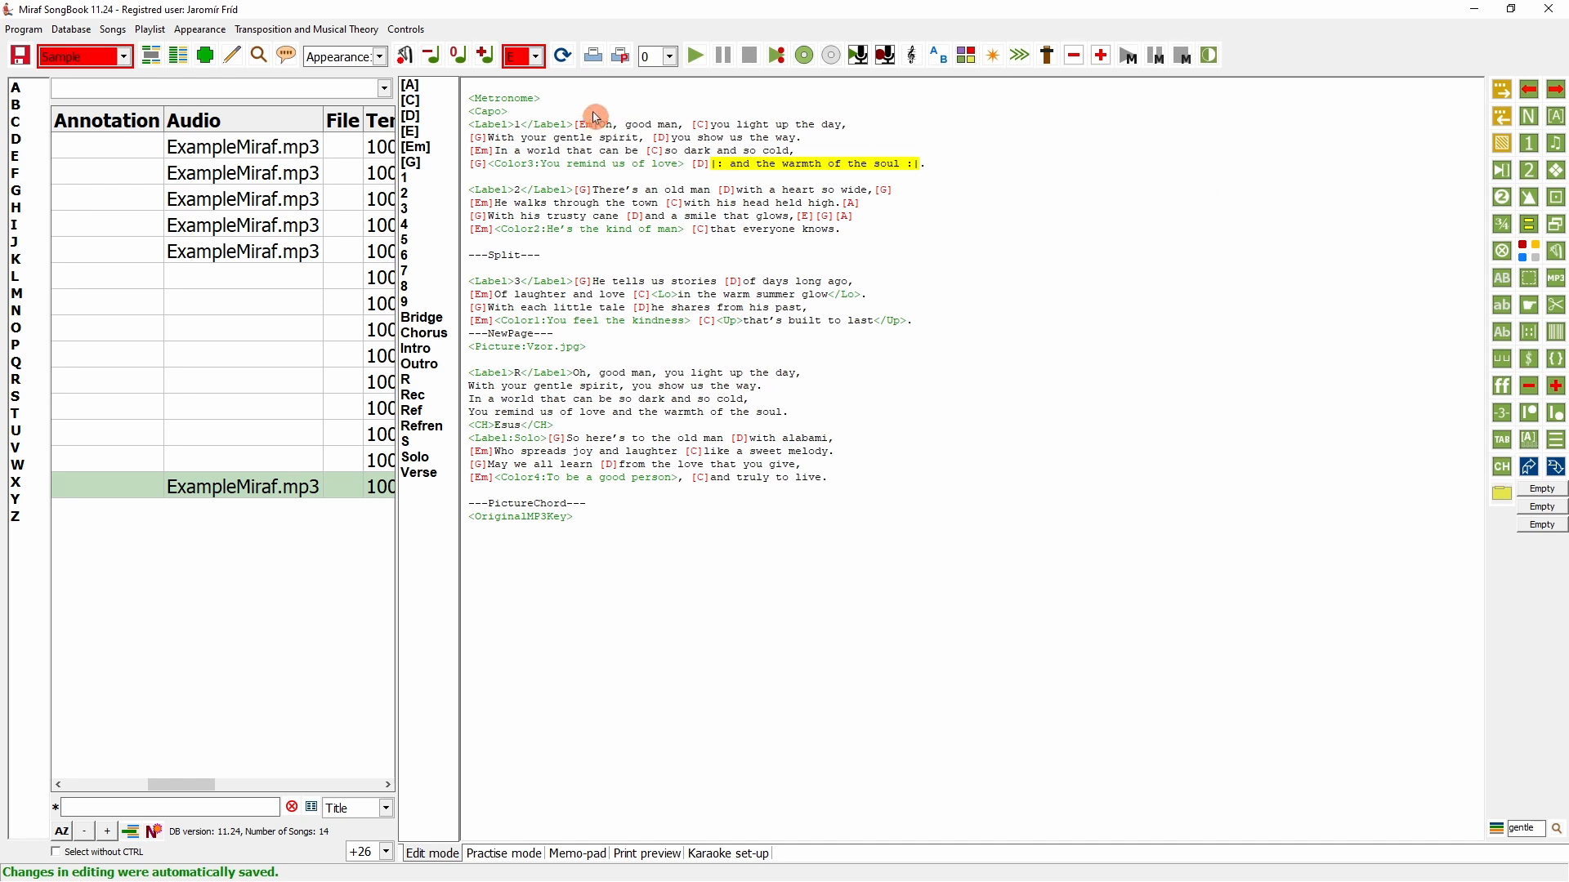
left_click(563, 56)
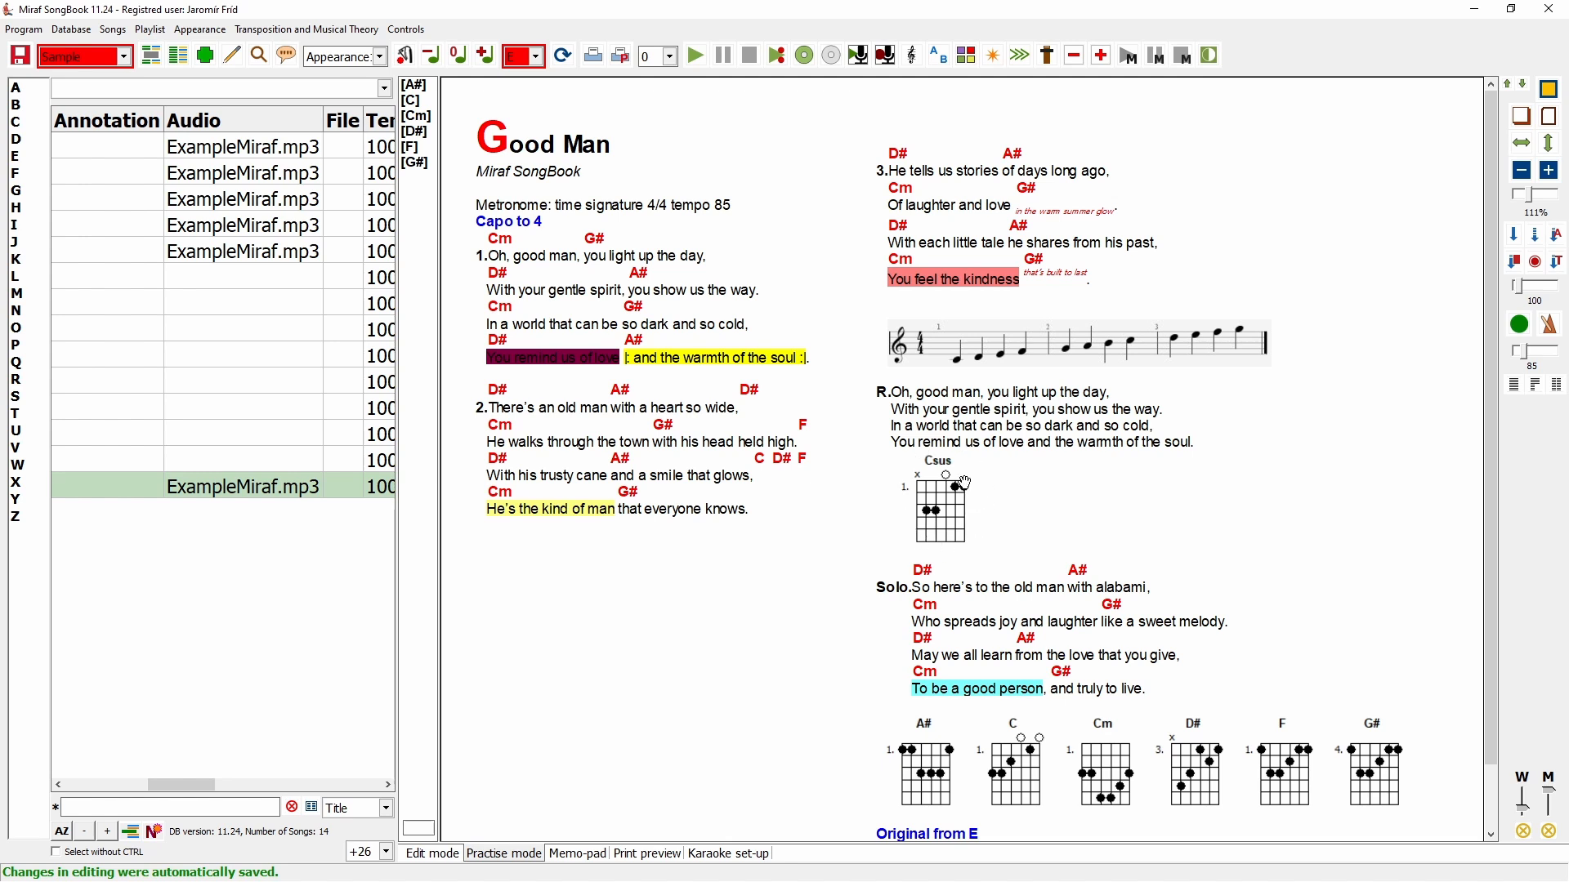
left_click(432, 862)
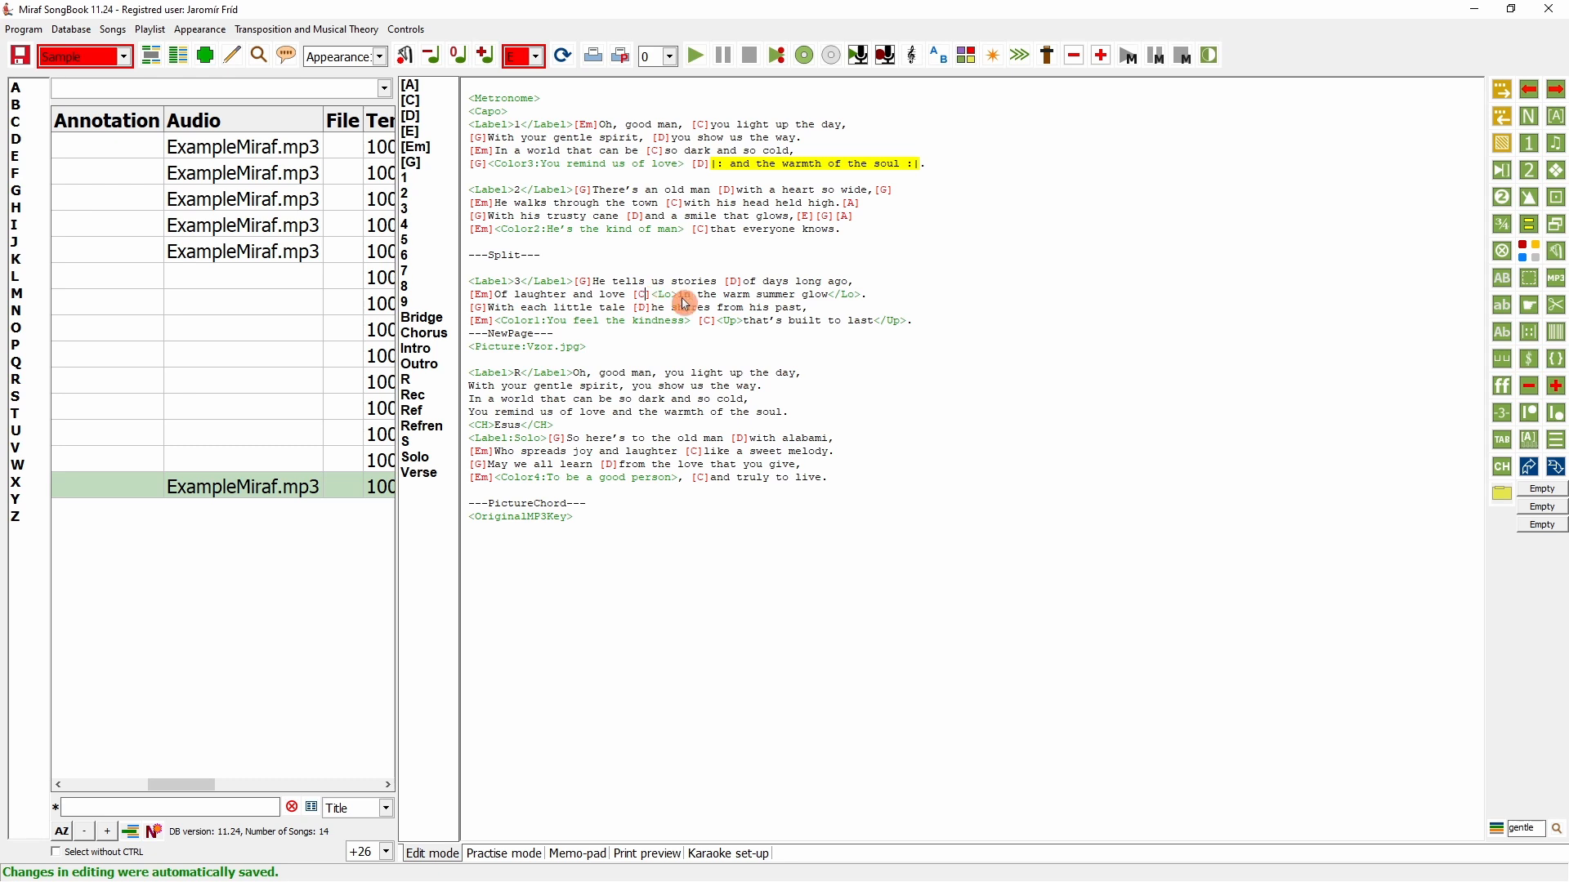
- In verse 3, add chord index {1} to the C chord in the second line and {3} to the one in the fourth line
left_click(1558, 360)
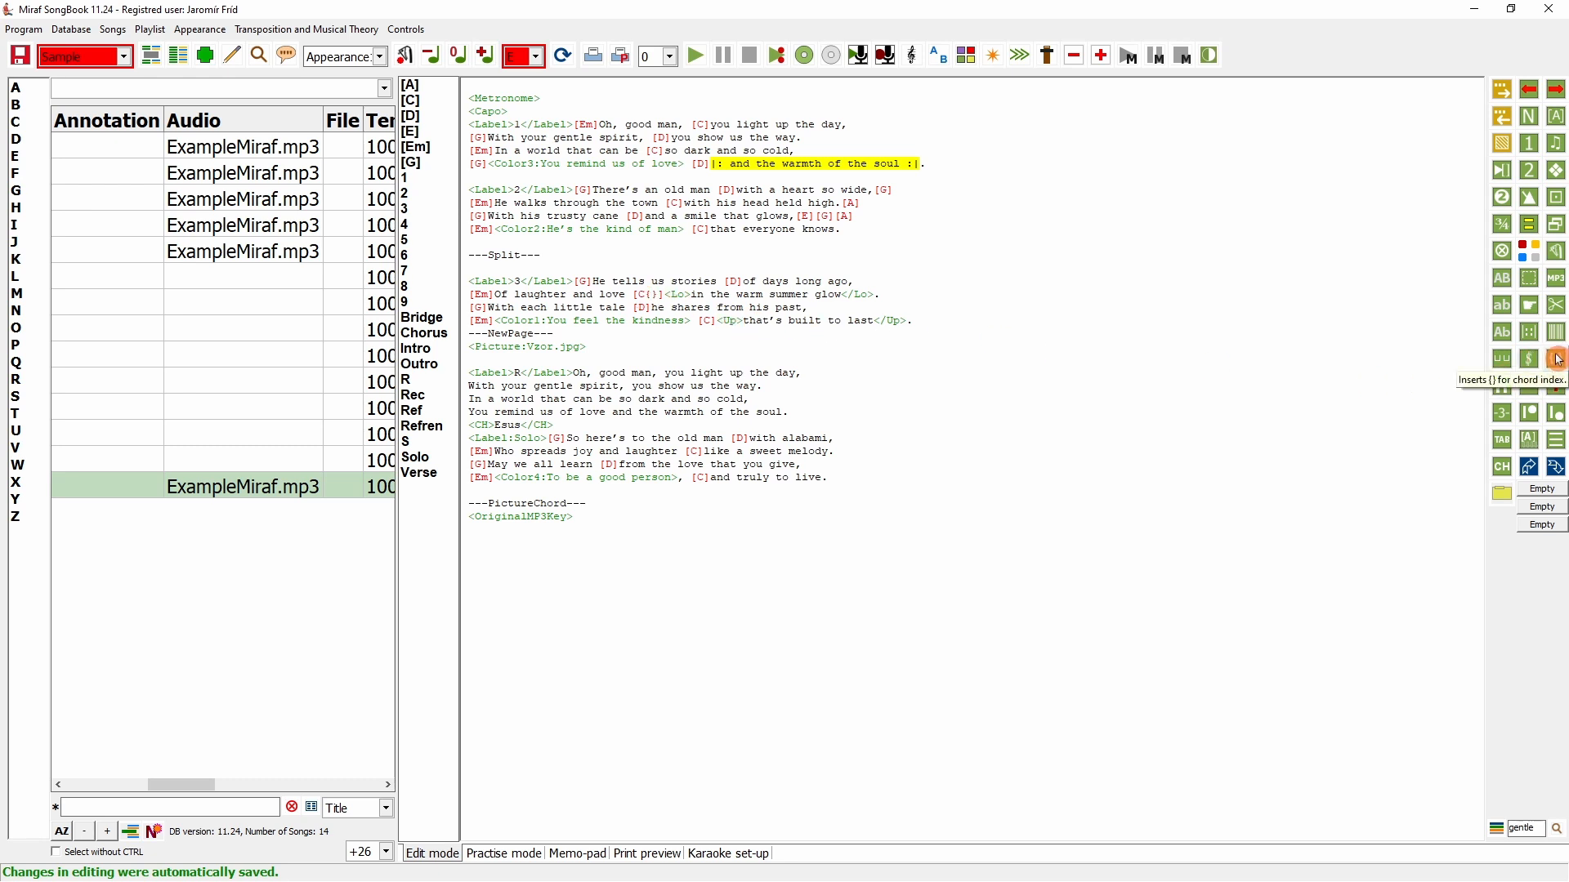
type("1")
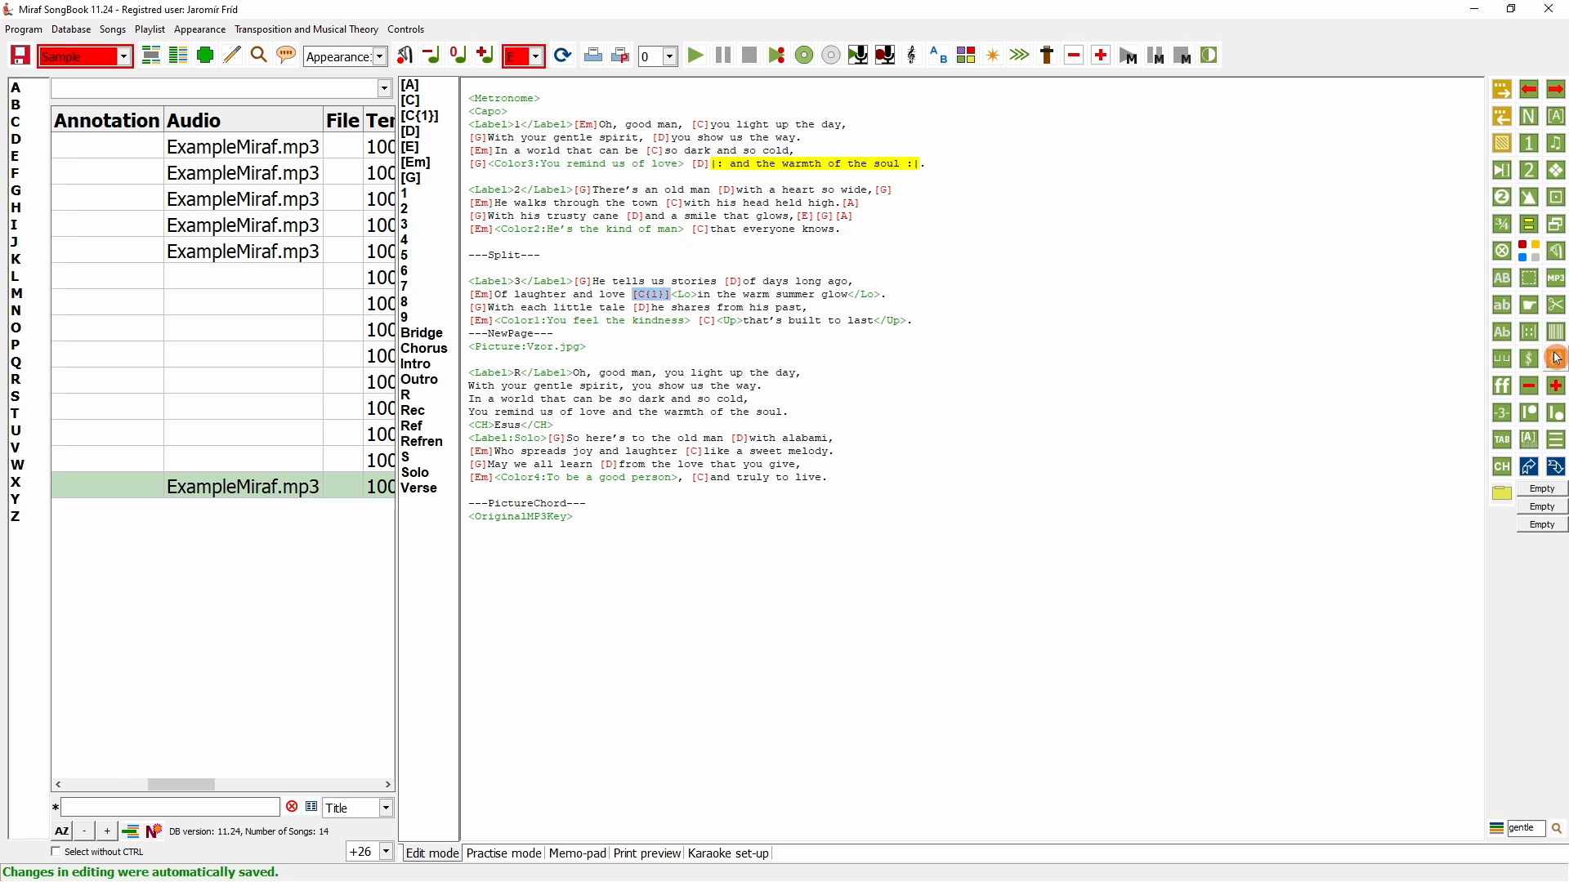
left_click(710, 322)
left_click(1558, 359)
type("3")
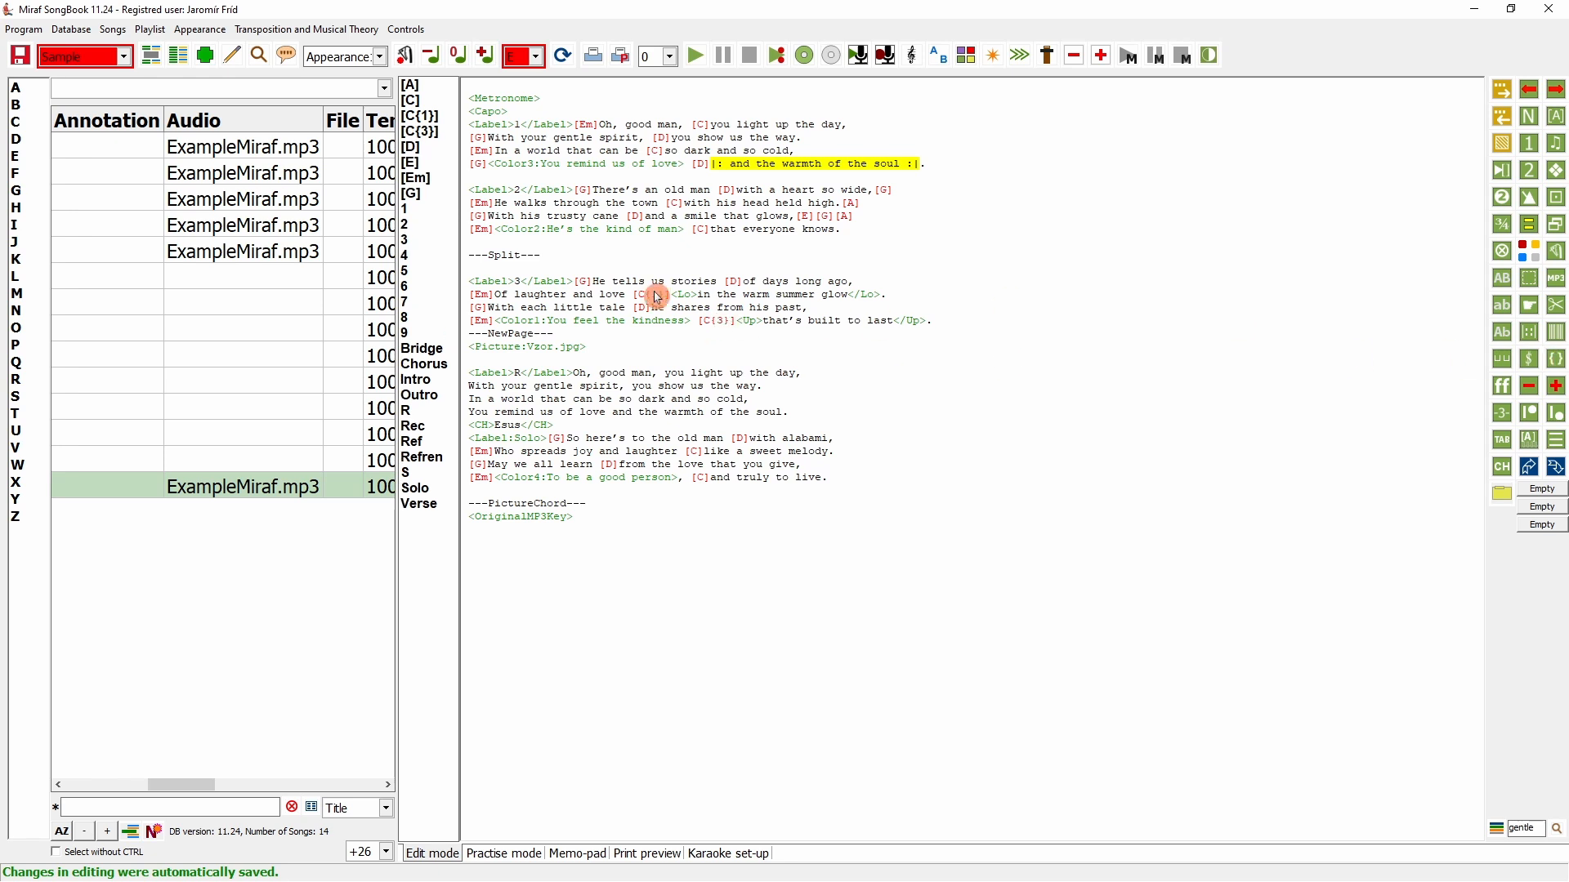
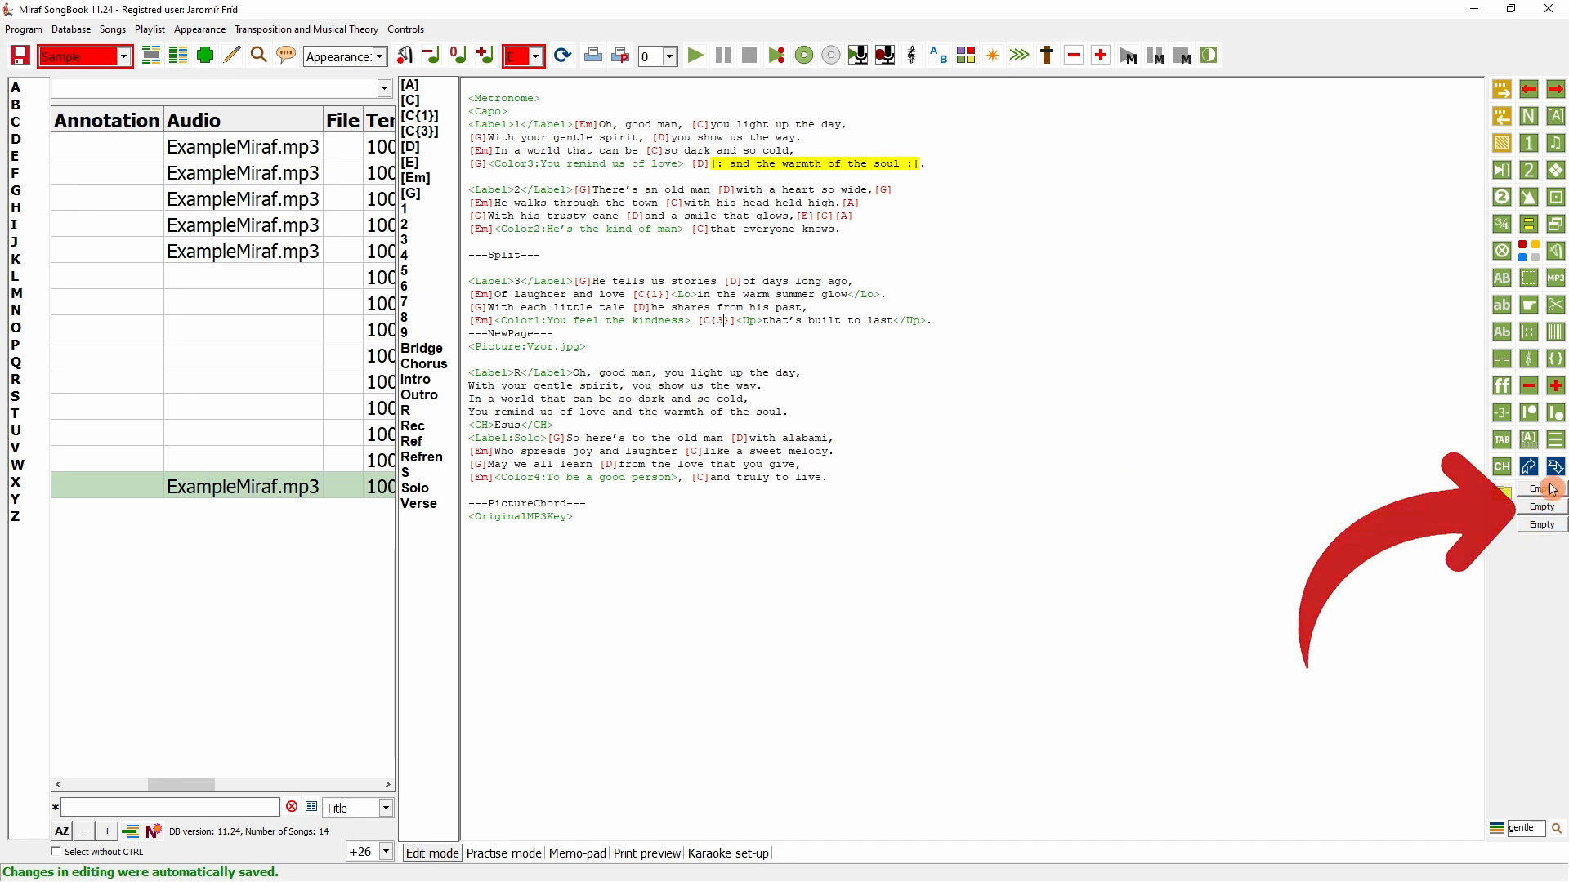
- Save Solo01, REF 01 and Bridge 01 as the three automatic insert words in the appearance settings
left_click(200, 30)
left_click(231, 136)
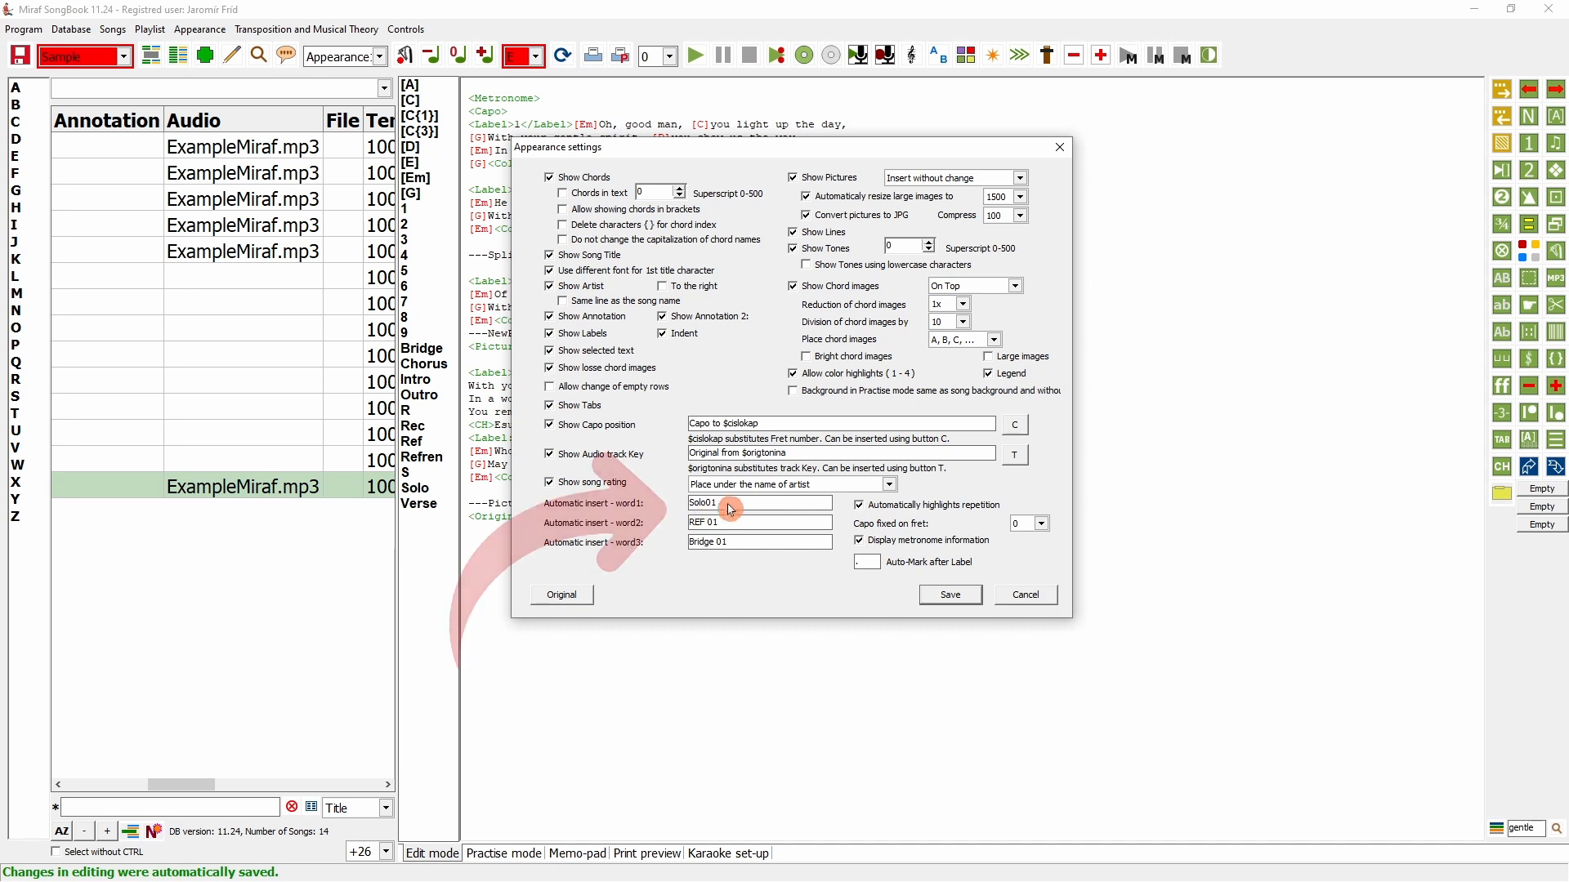
left_click_drag(729, 505, 674, 545)
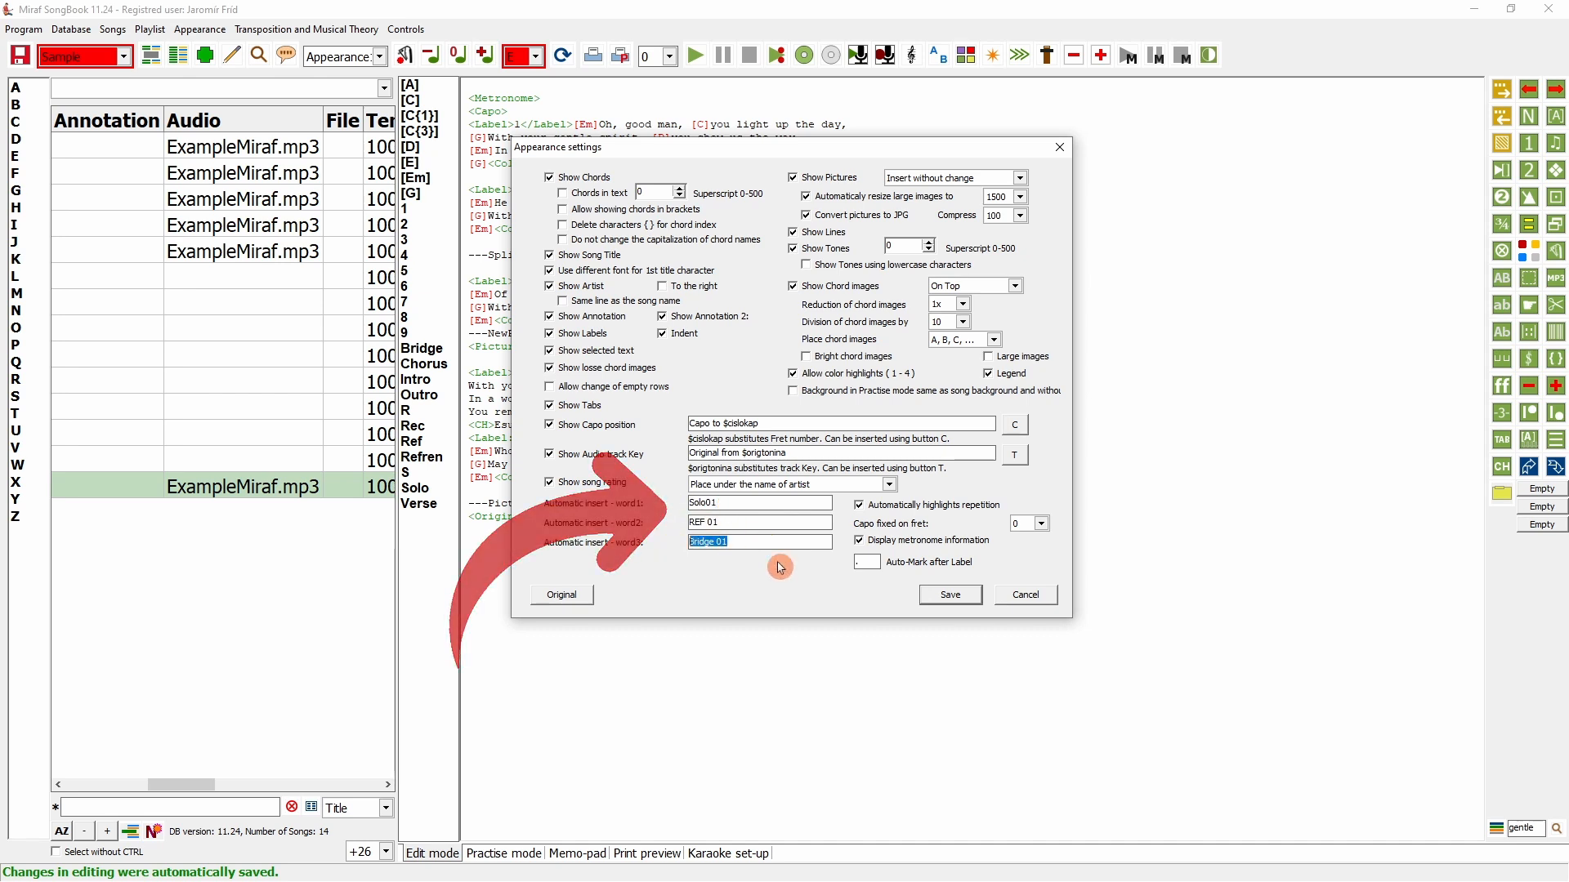
left_click(946, 597)
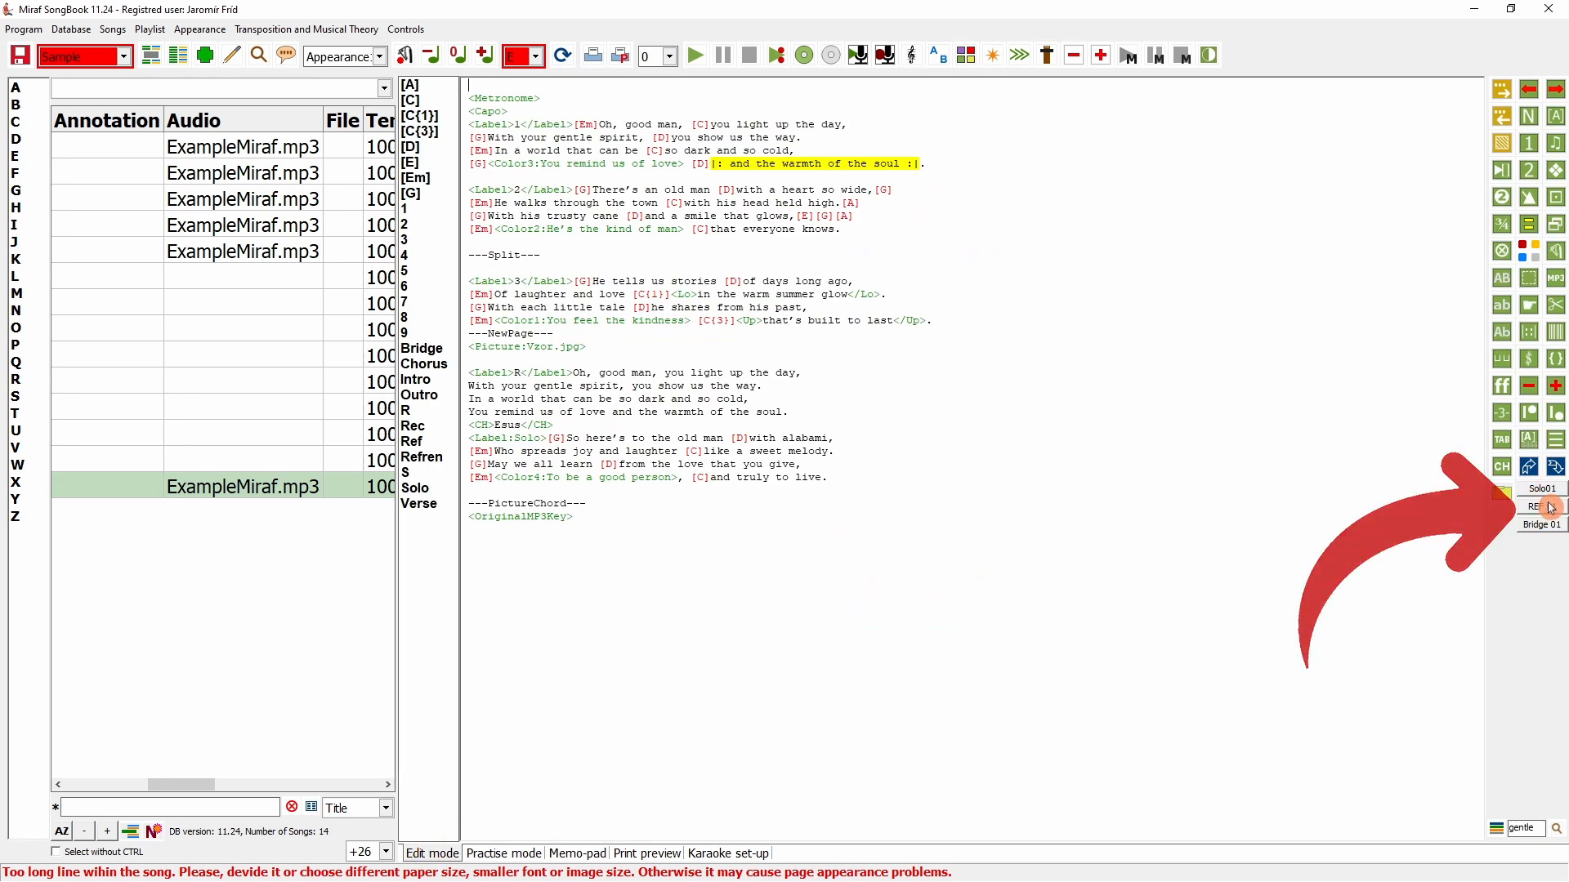
- Insert the preset words Solo01 above verse 2, REF 01 above verse R and Bridge 01 at the end of the song
left_click(508, 177)
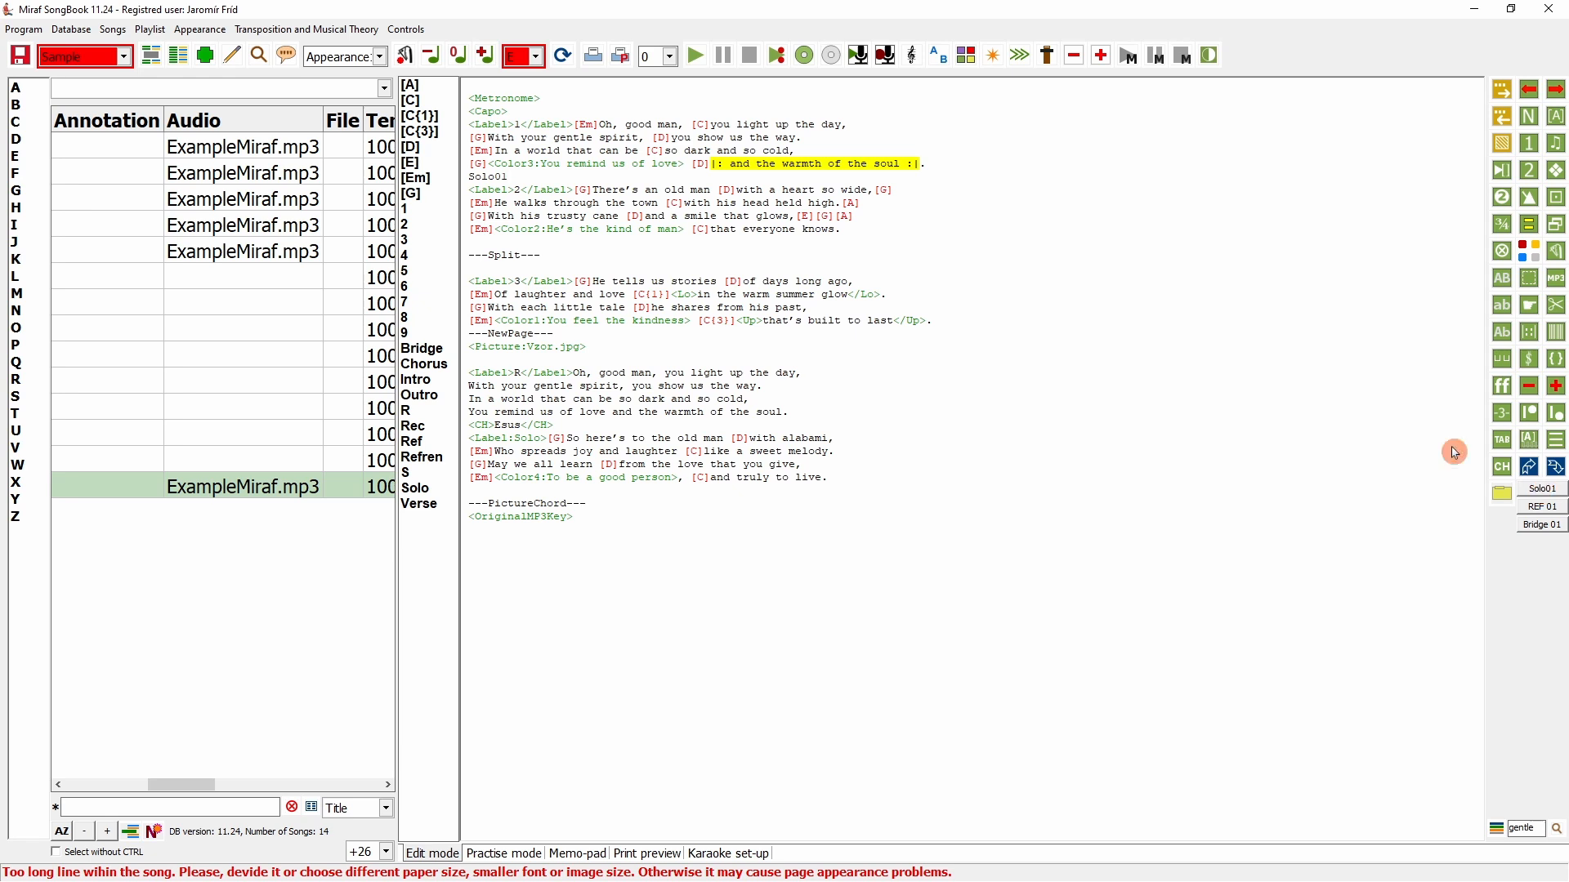
left_click(507, 365)
left_click(1543, 506)
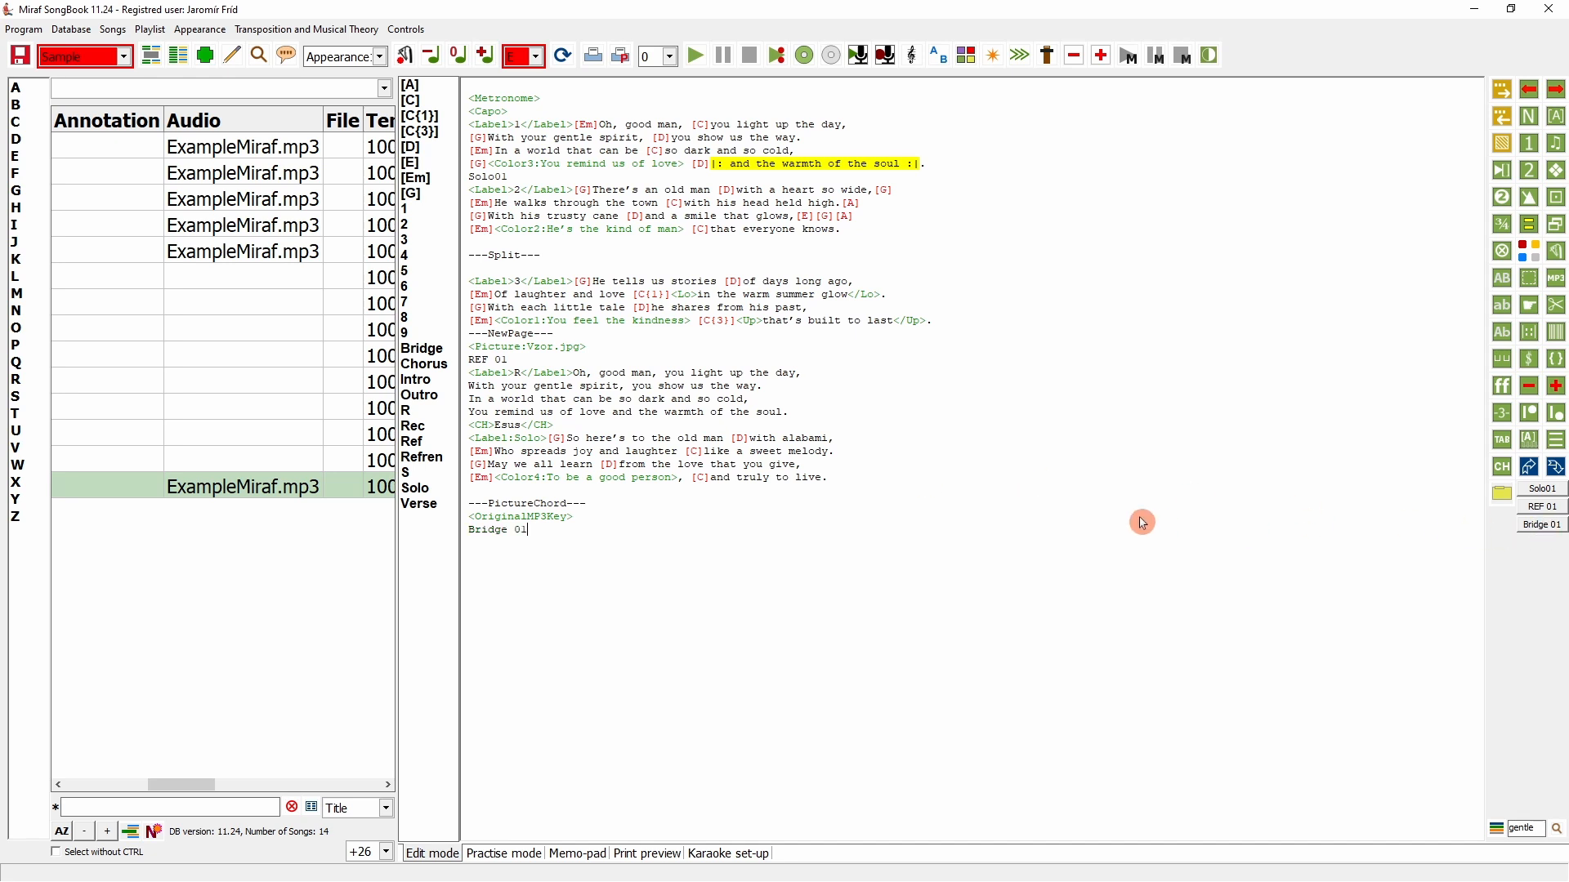
left_click(1505, 500)
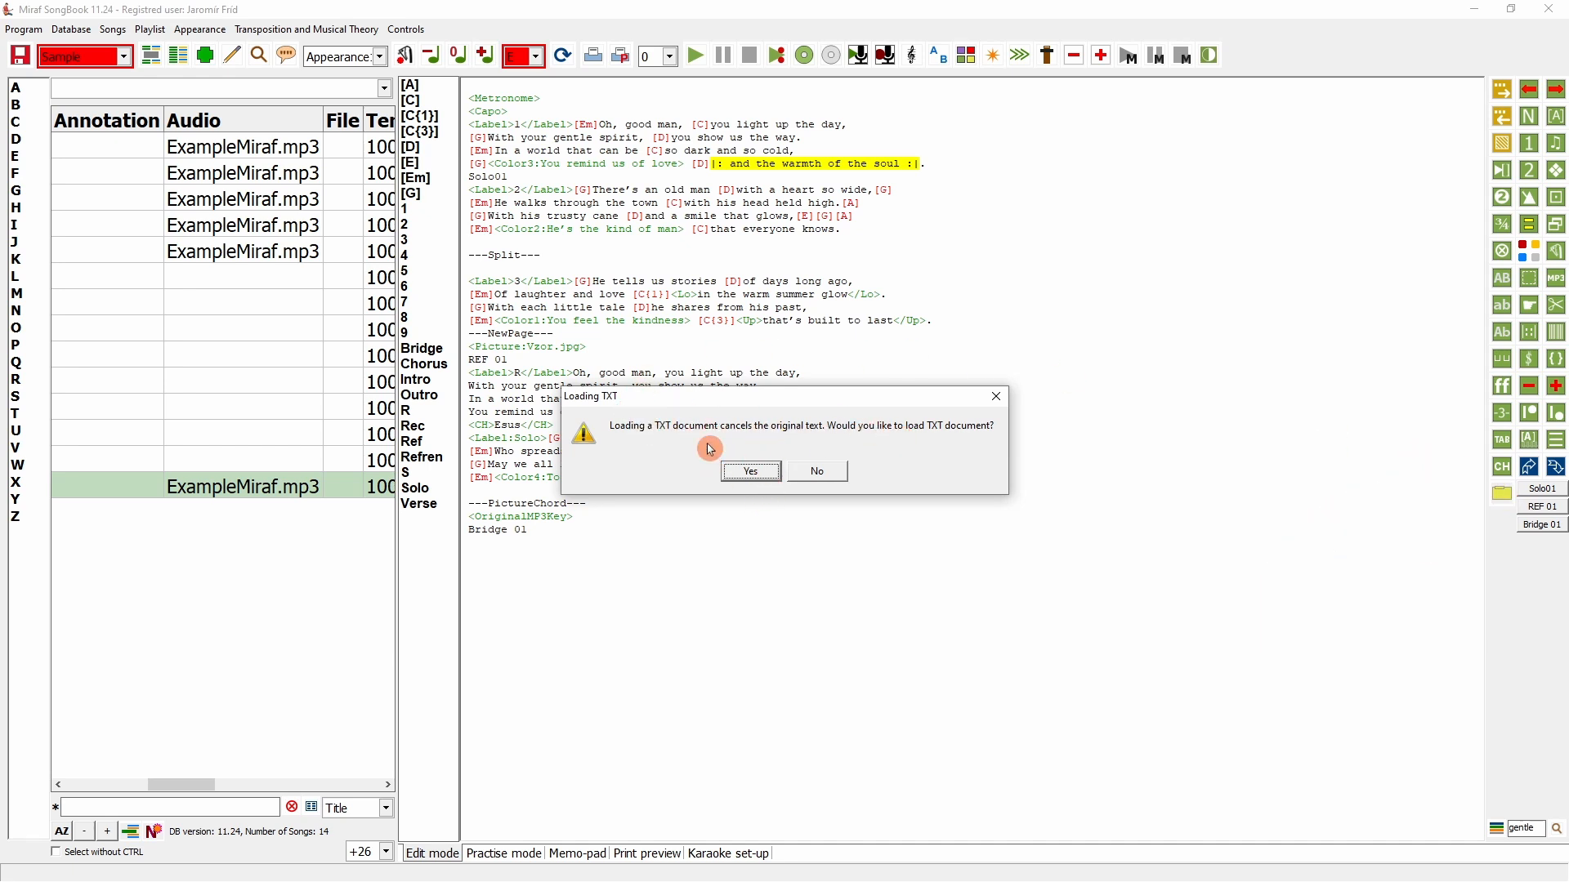
left_click(751, 471)
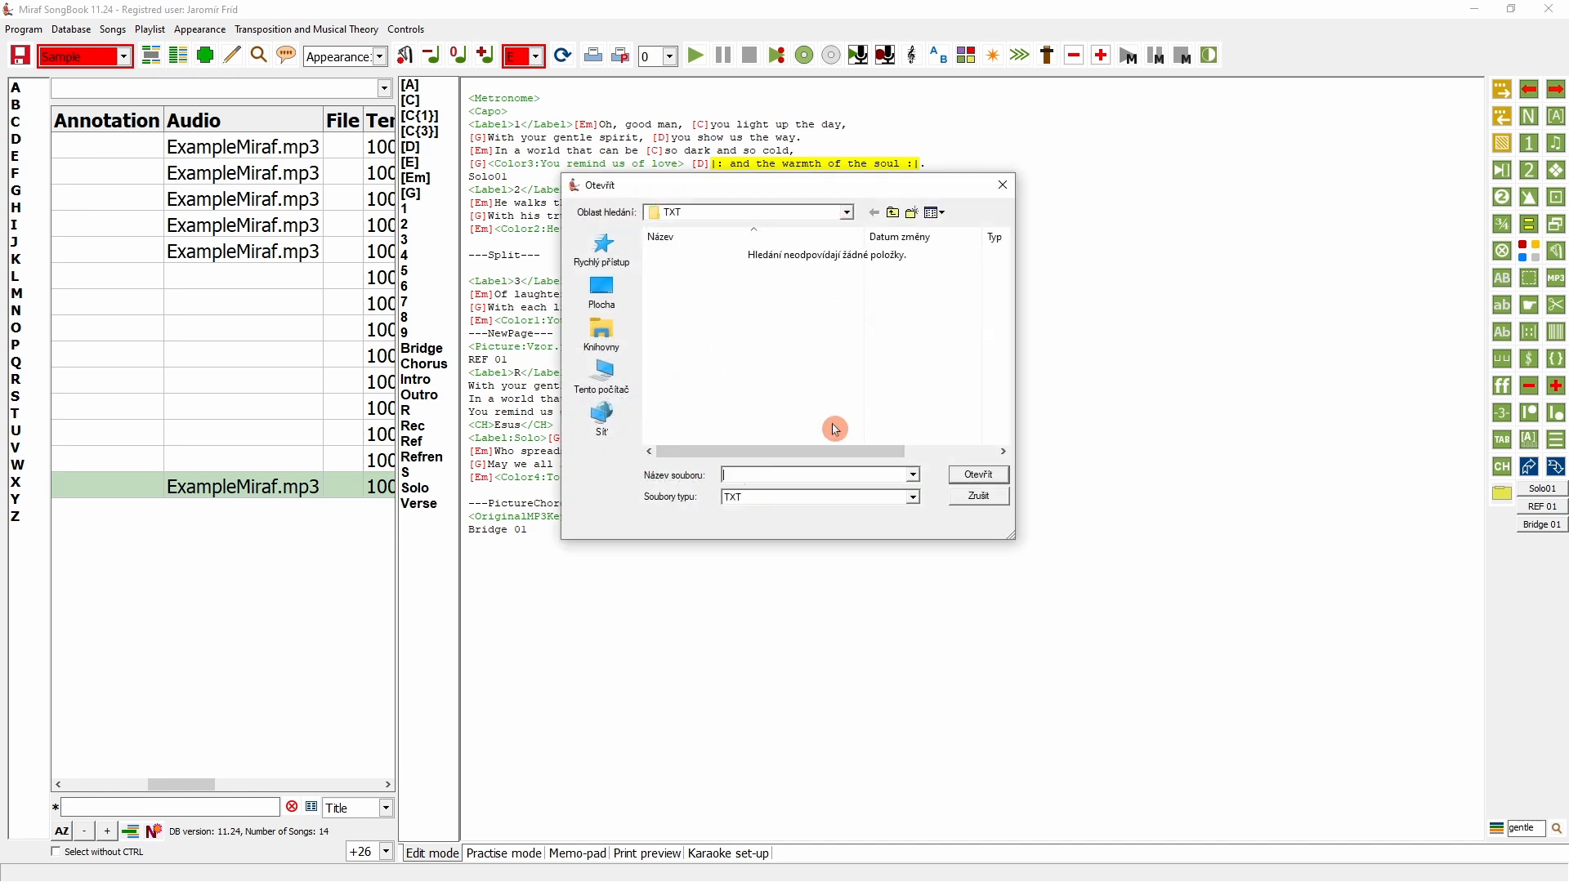
left_click(979, 496)
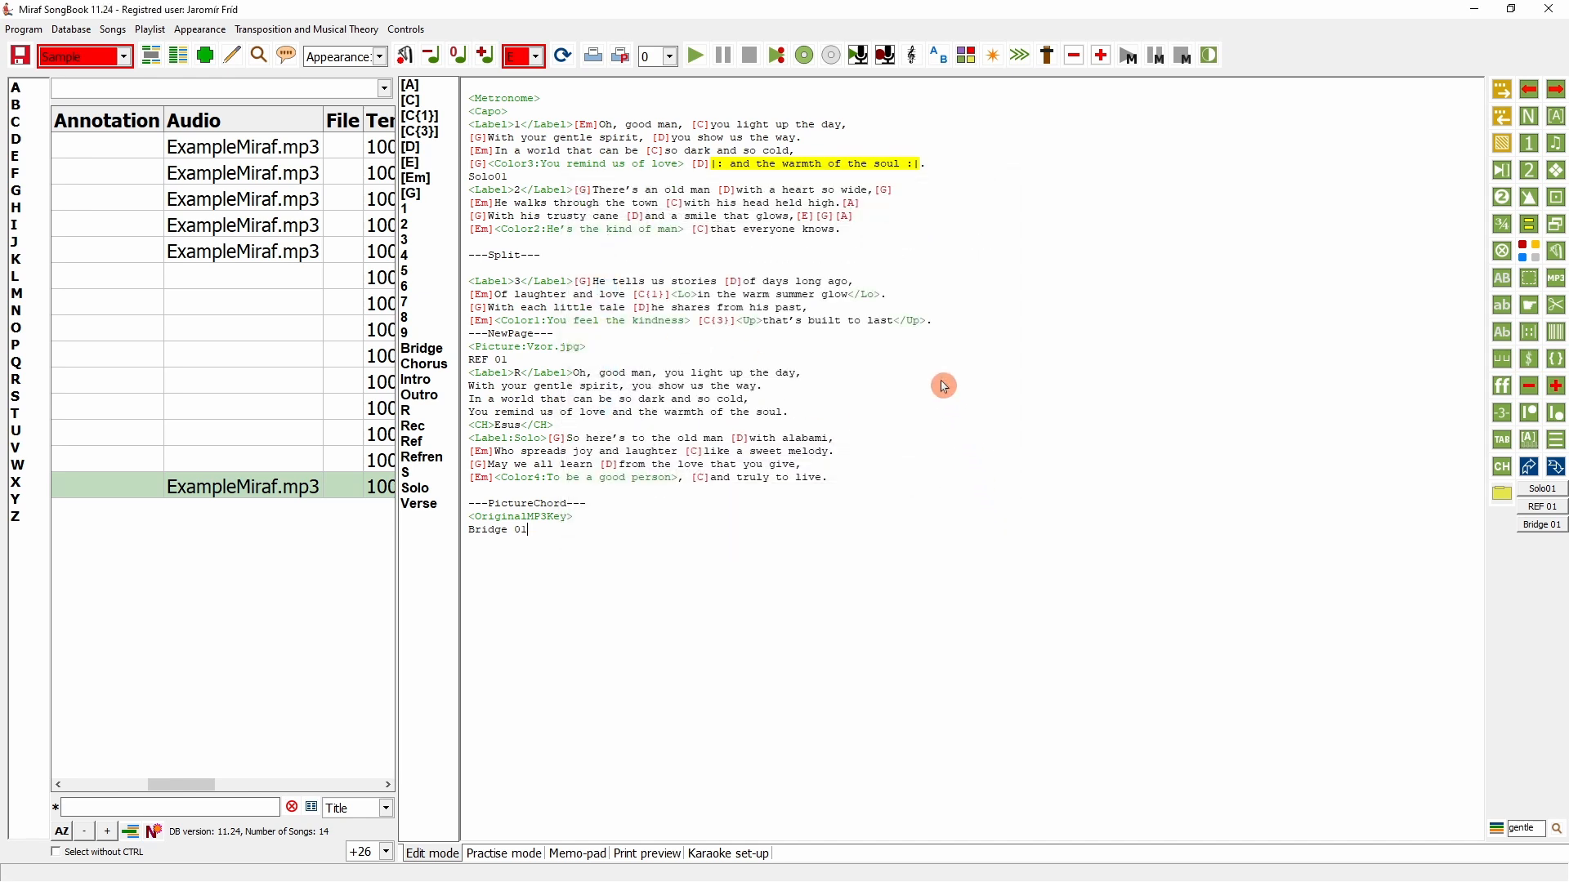
- Open the song Dreams of a Man for editing and copy the chords of verse 1
left_click(257, 459)
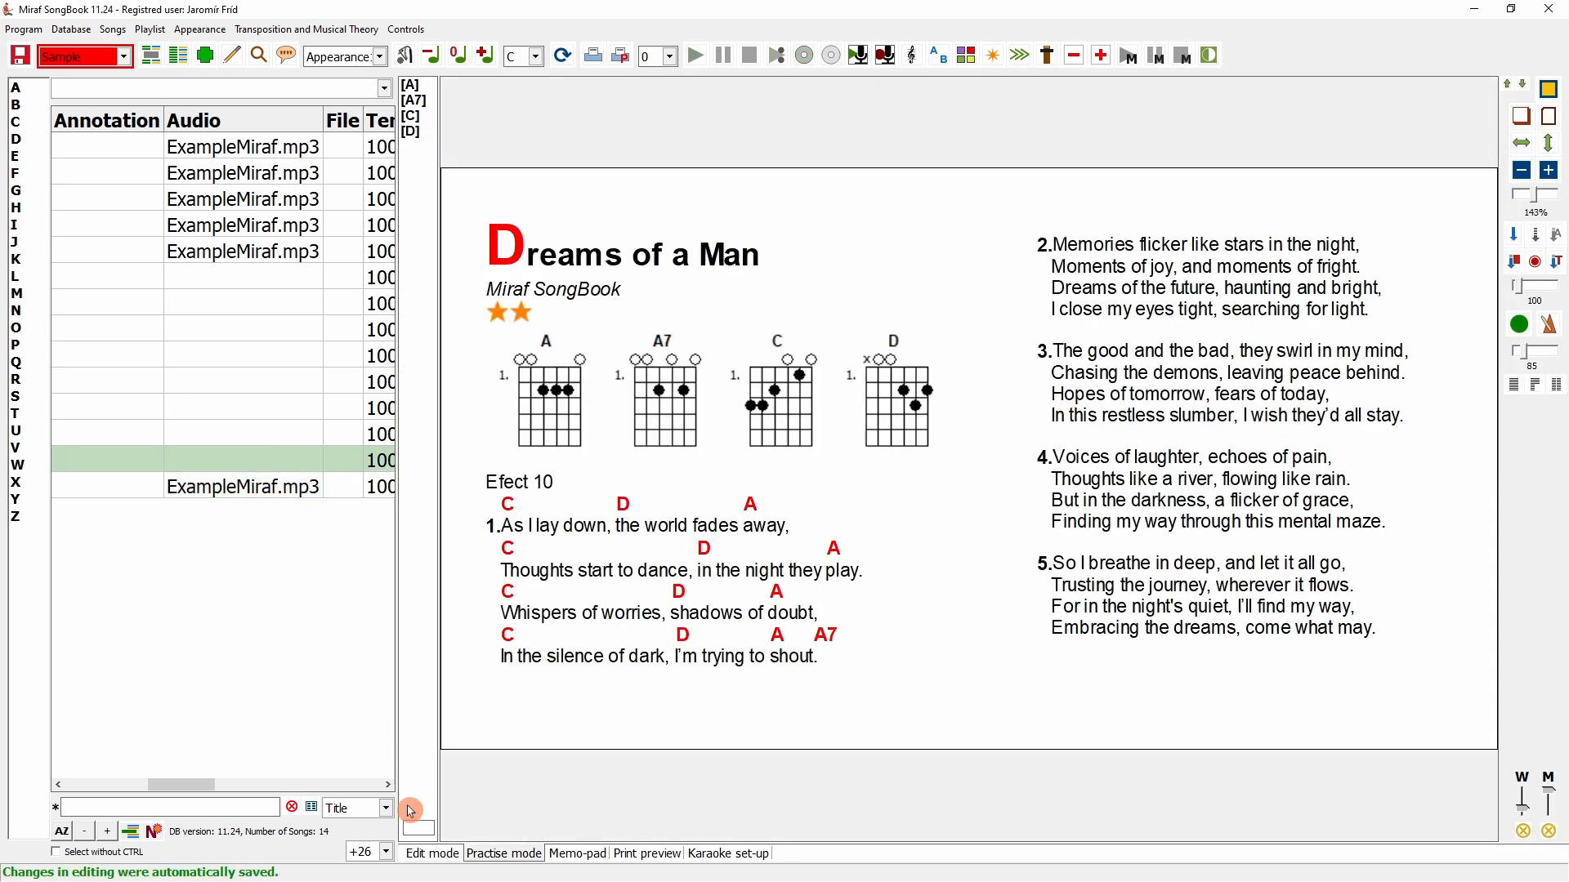
left_click(426, 855)
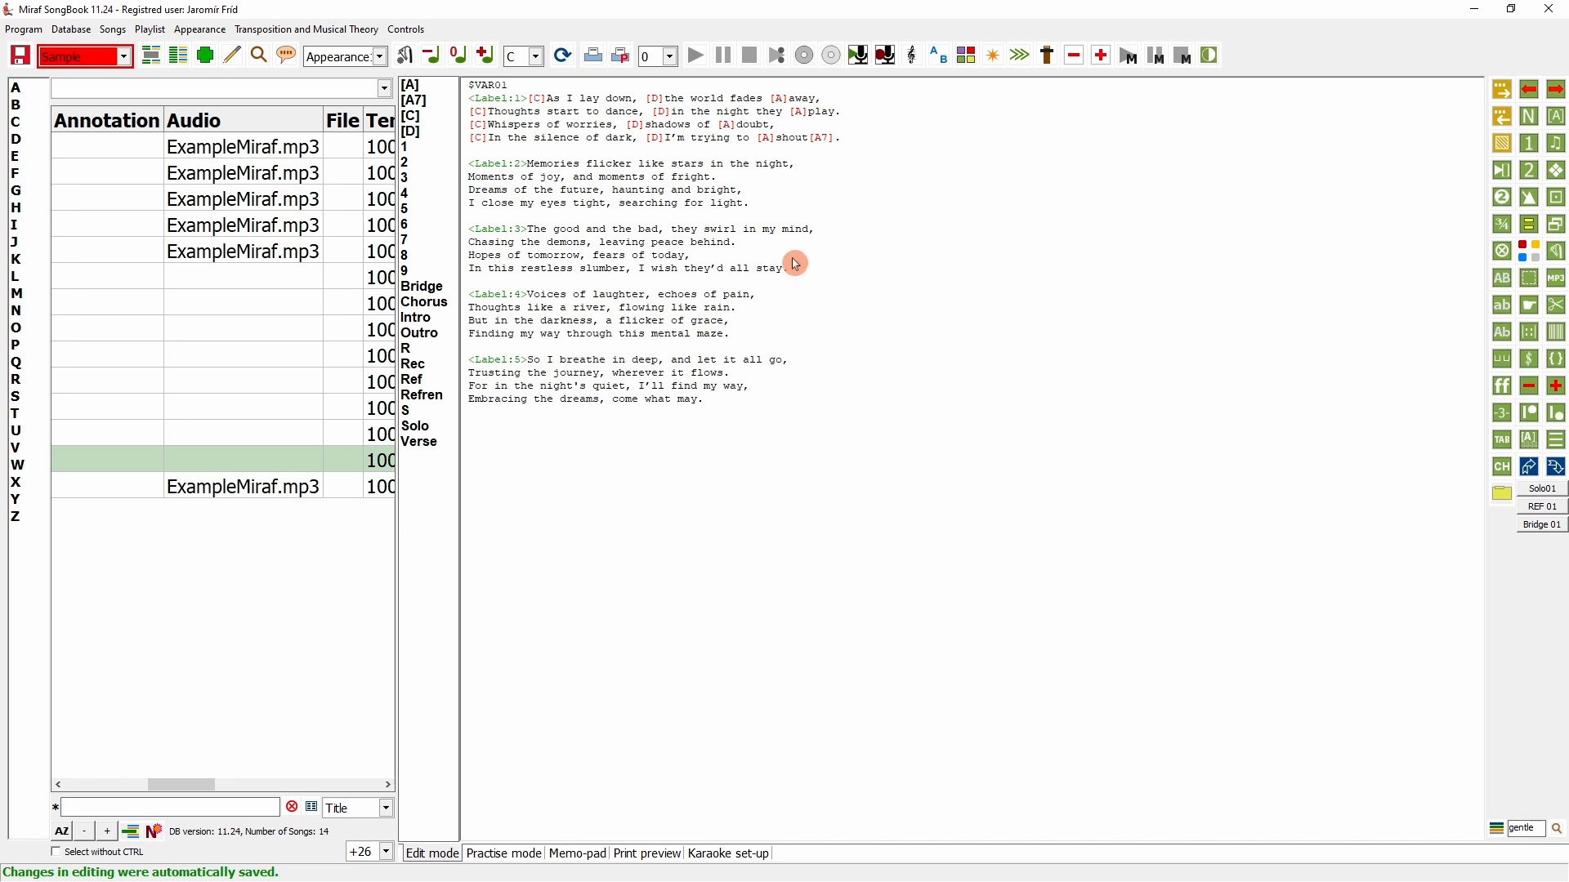
left_click(784, 206)
left_click_drag(859, 144, 456, 101)
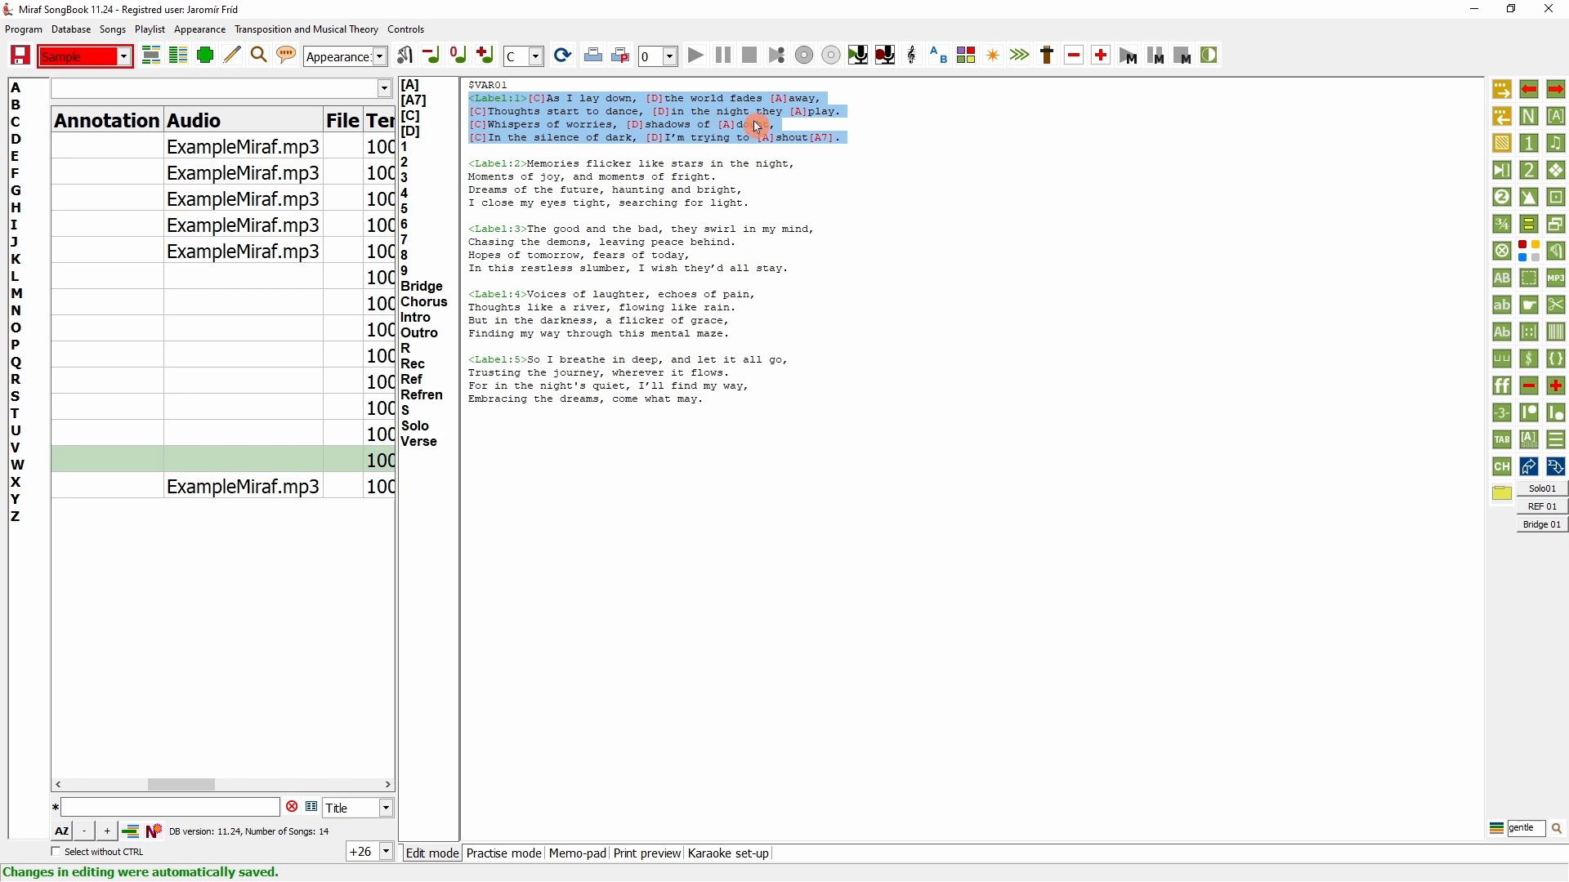
left_click(1530, 473)
- Paste the copied chord pattern into verses 3 and 5 and preview the song in practise mode
left_click_drag(474, 236, 868, 282)
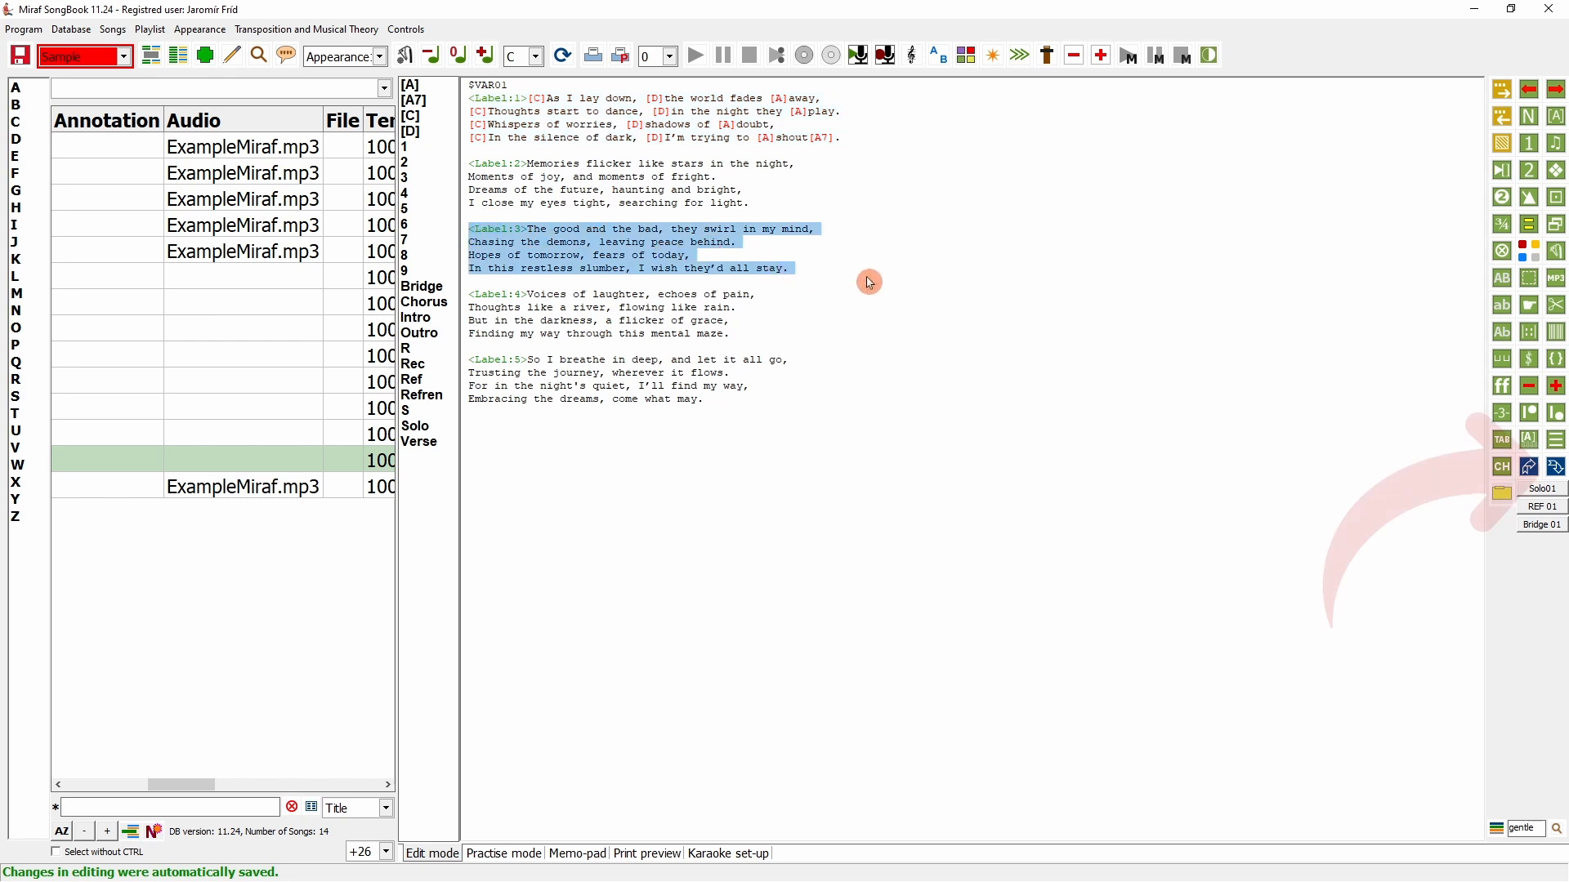
left_click(1558, 471)
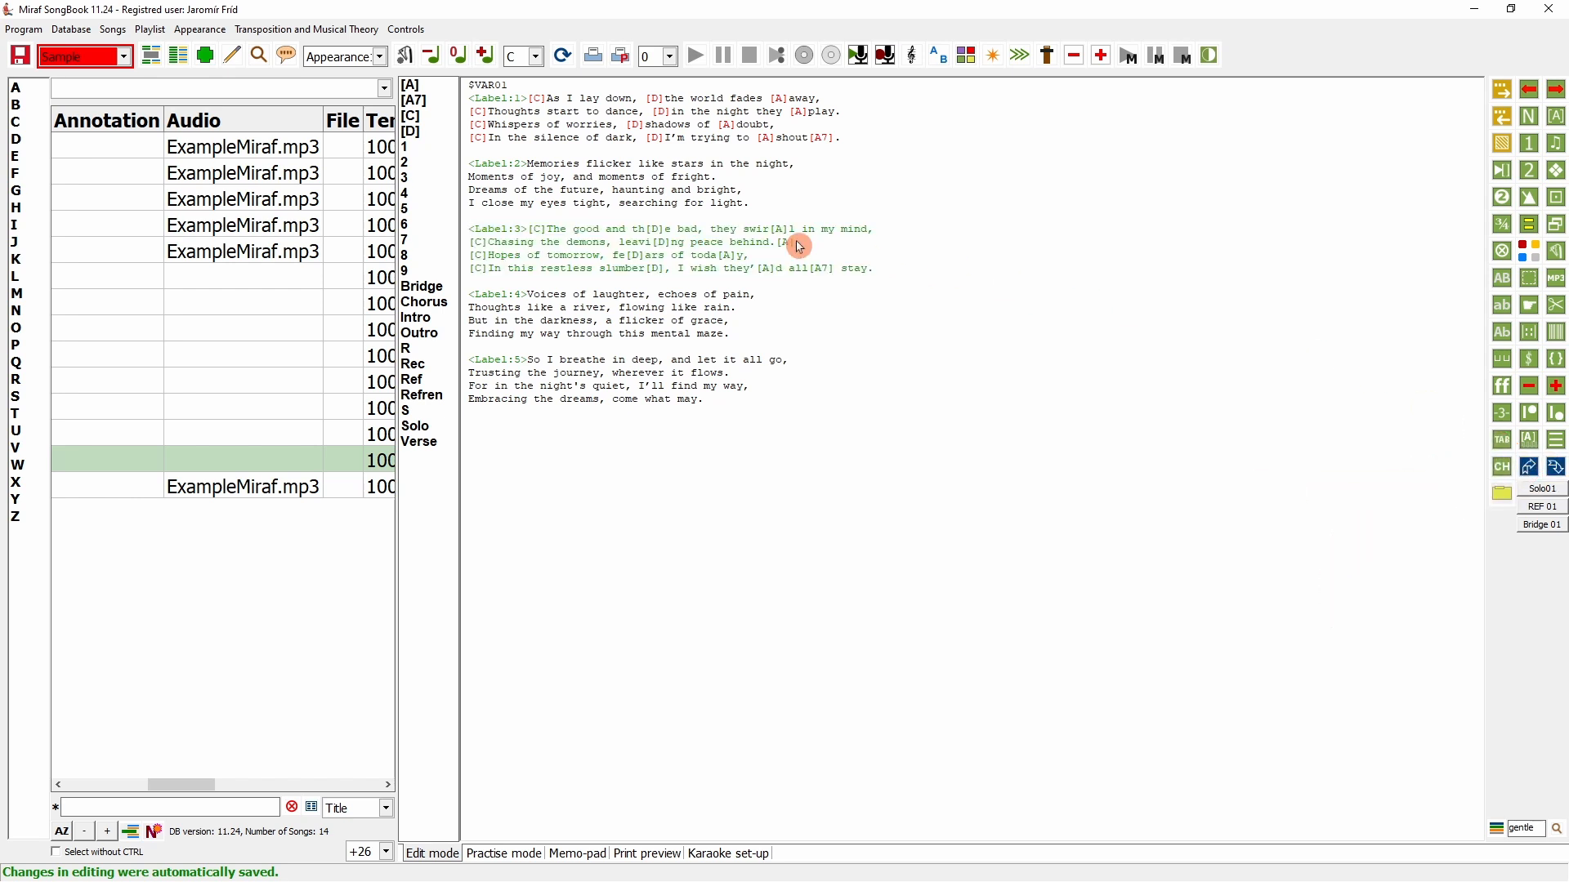
left_click(679, 243)
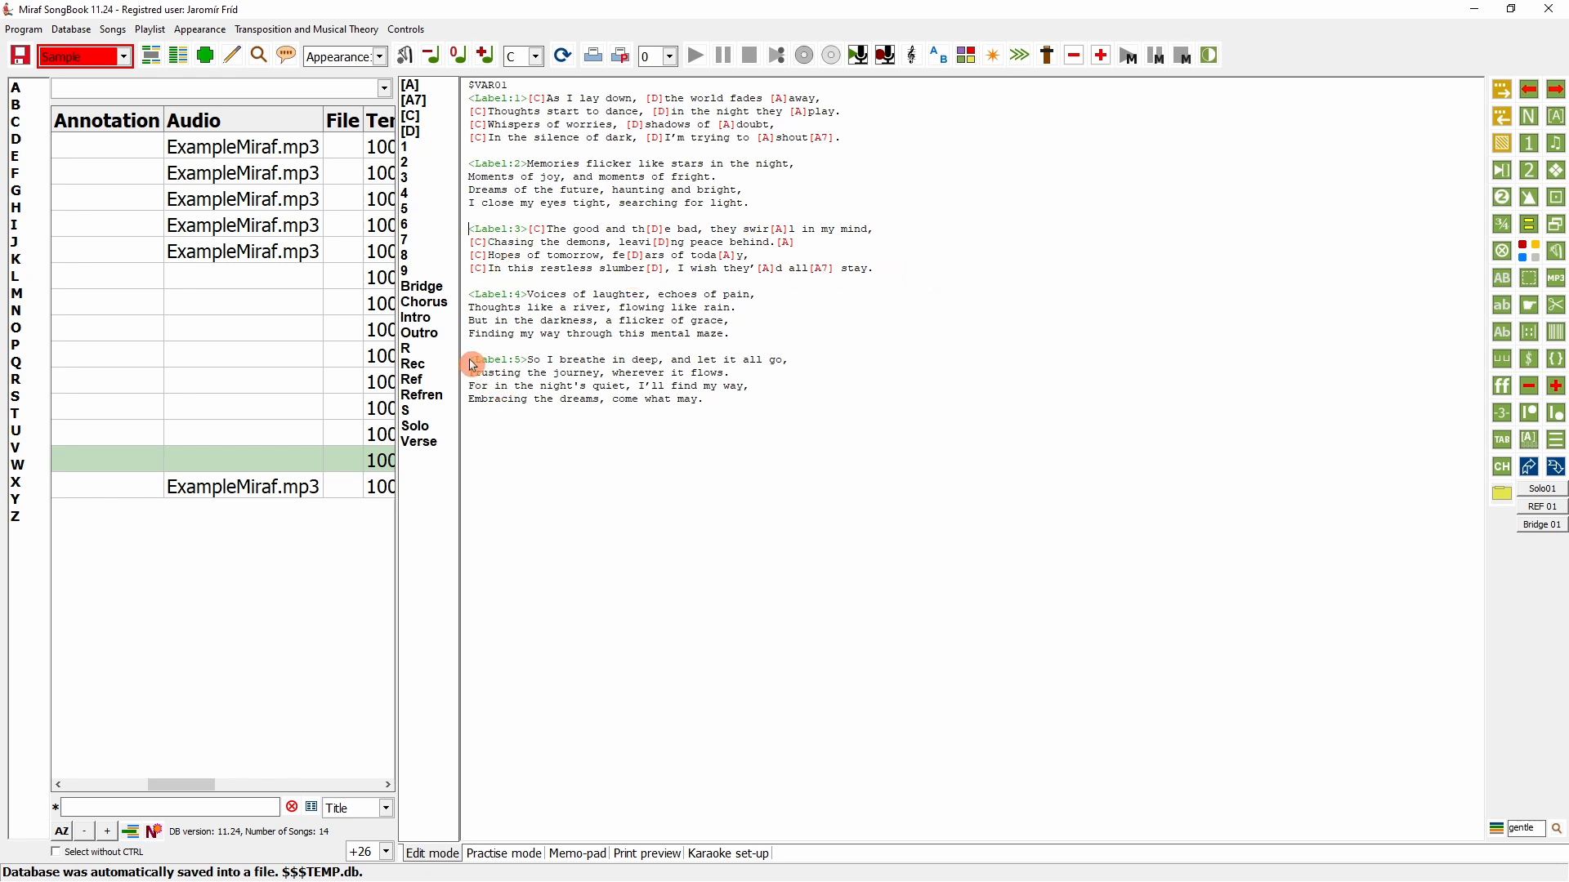
left_click_drag(474, 365, 710, 406)
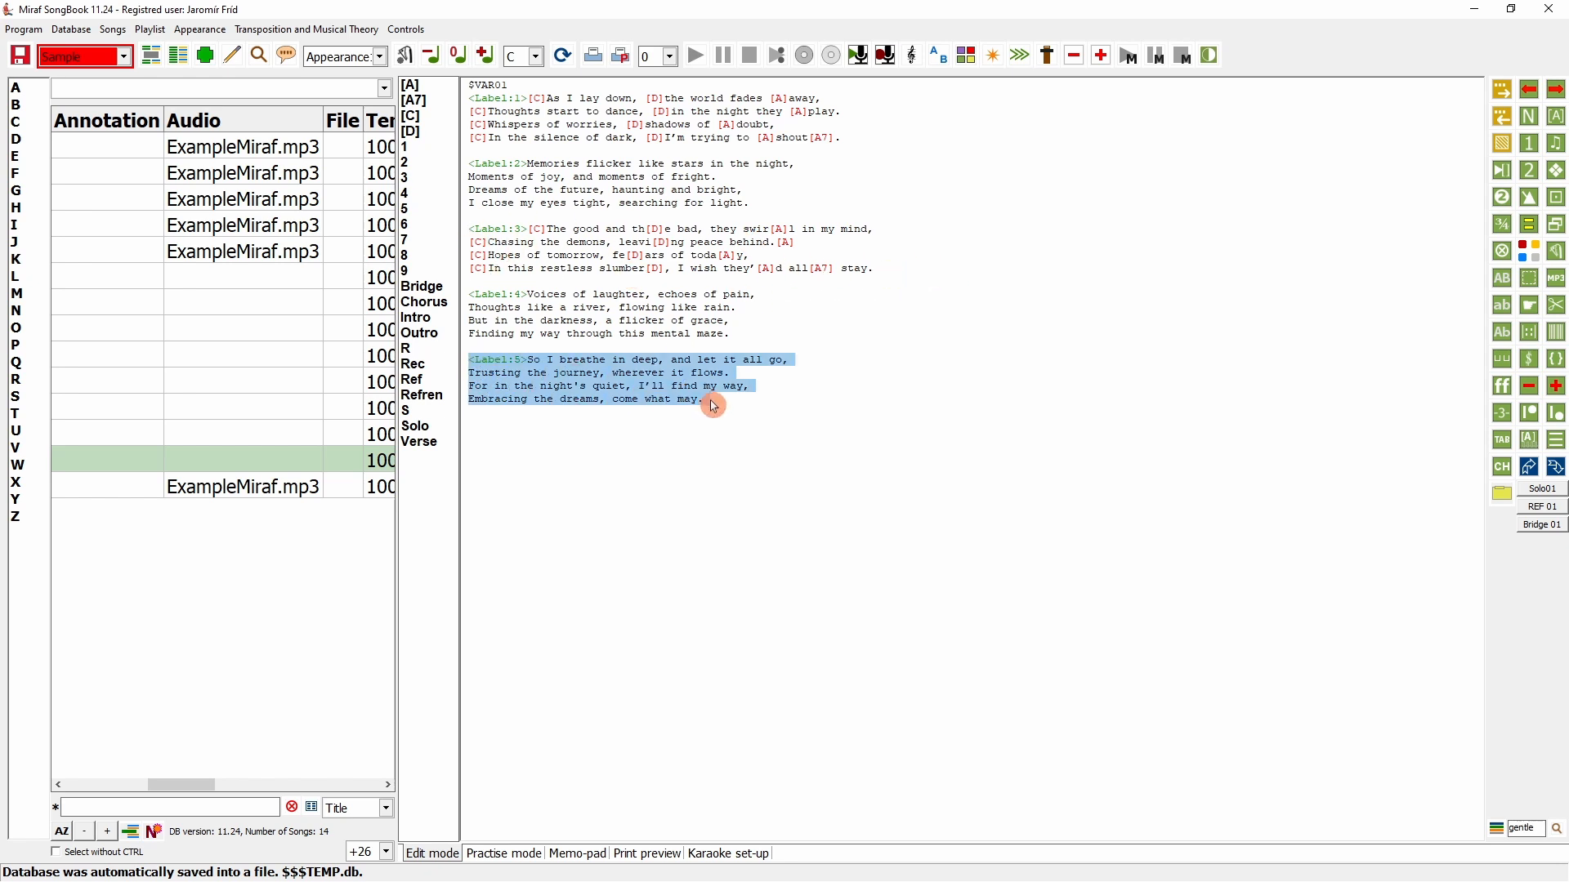
left_click(1558, 472)
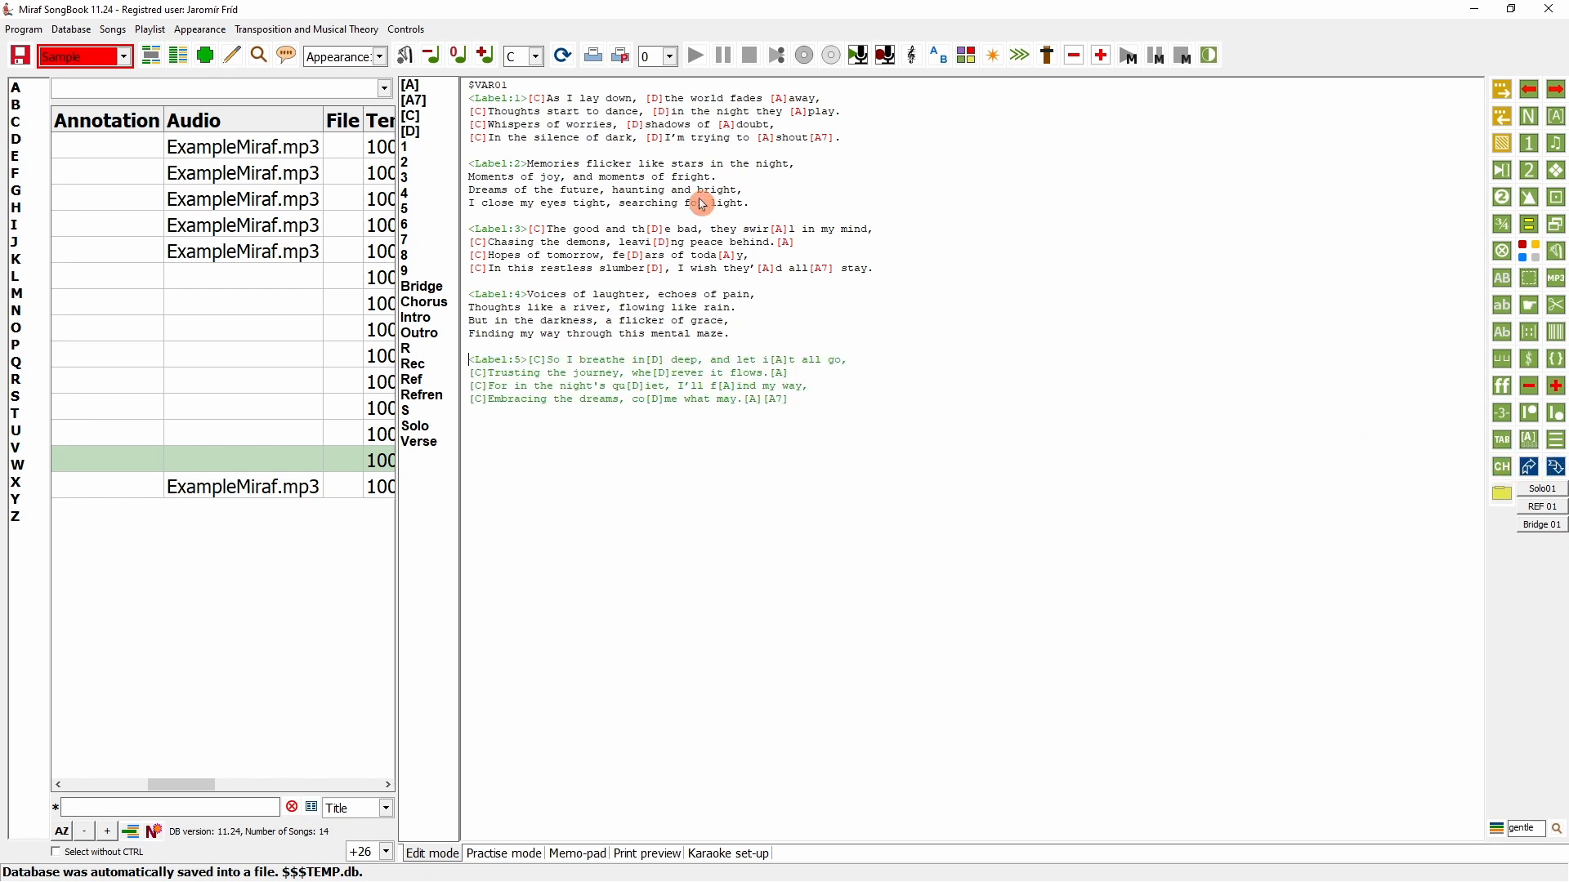
left_click(563, 59)
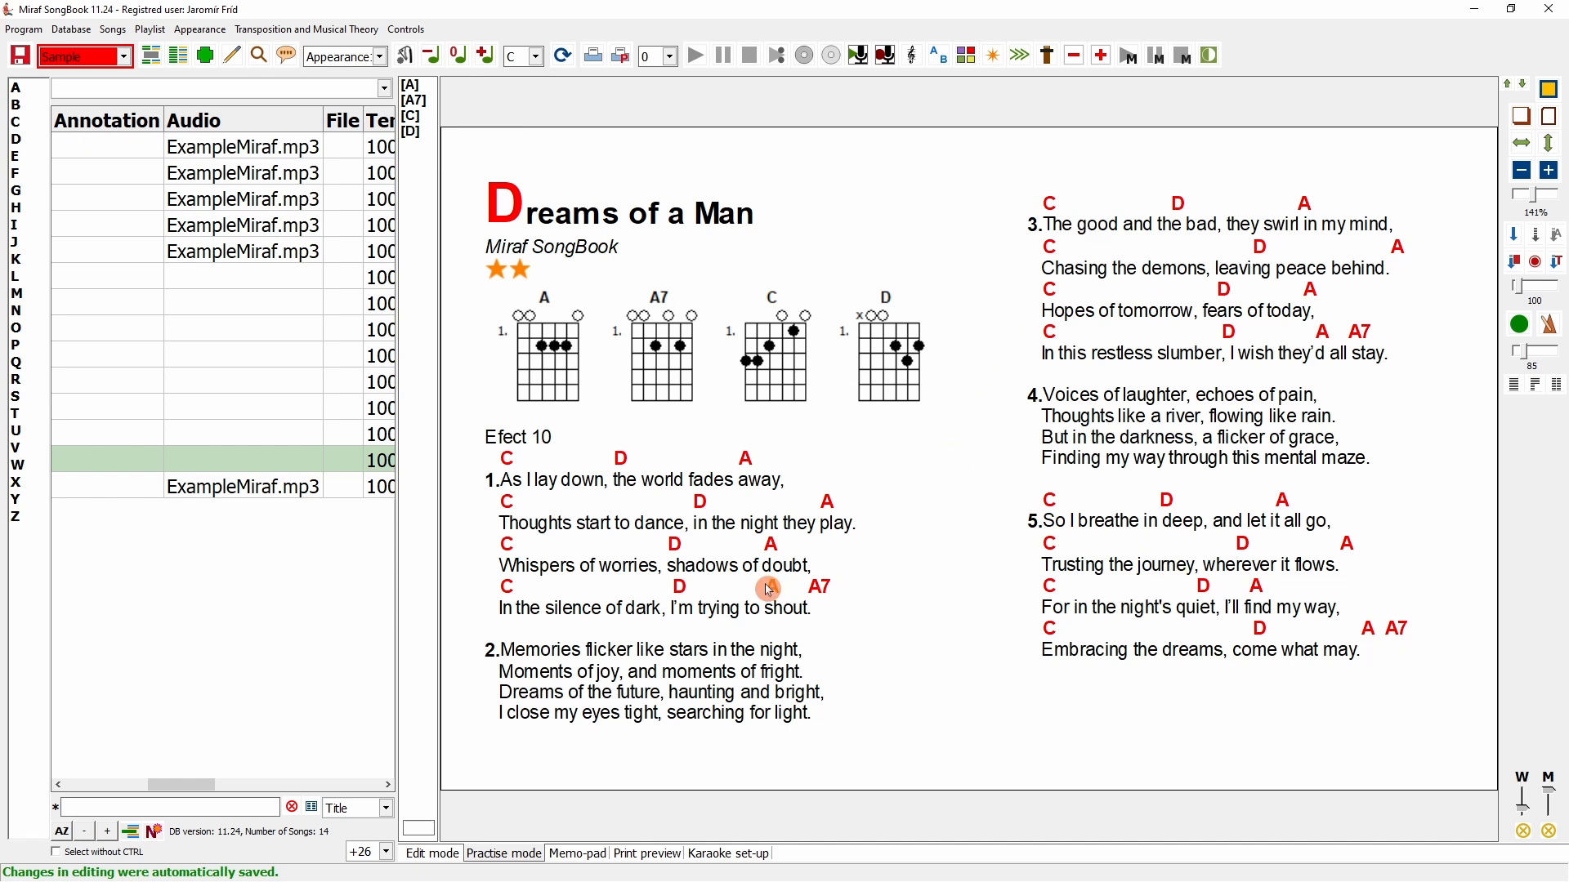
- Return to editing, add an empty line above verse 4 and delete that verse's label tag
left_click(426, 855)
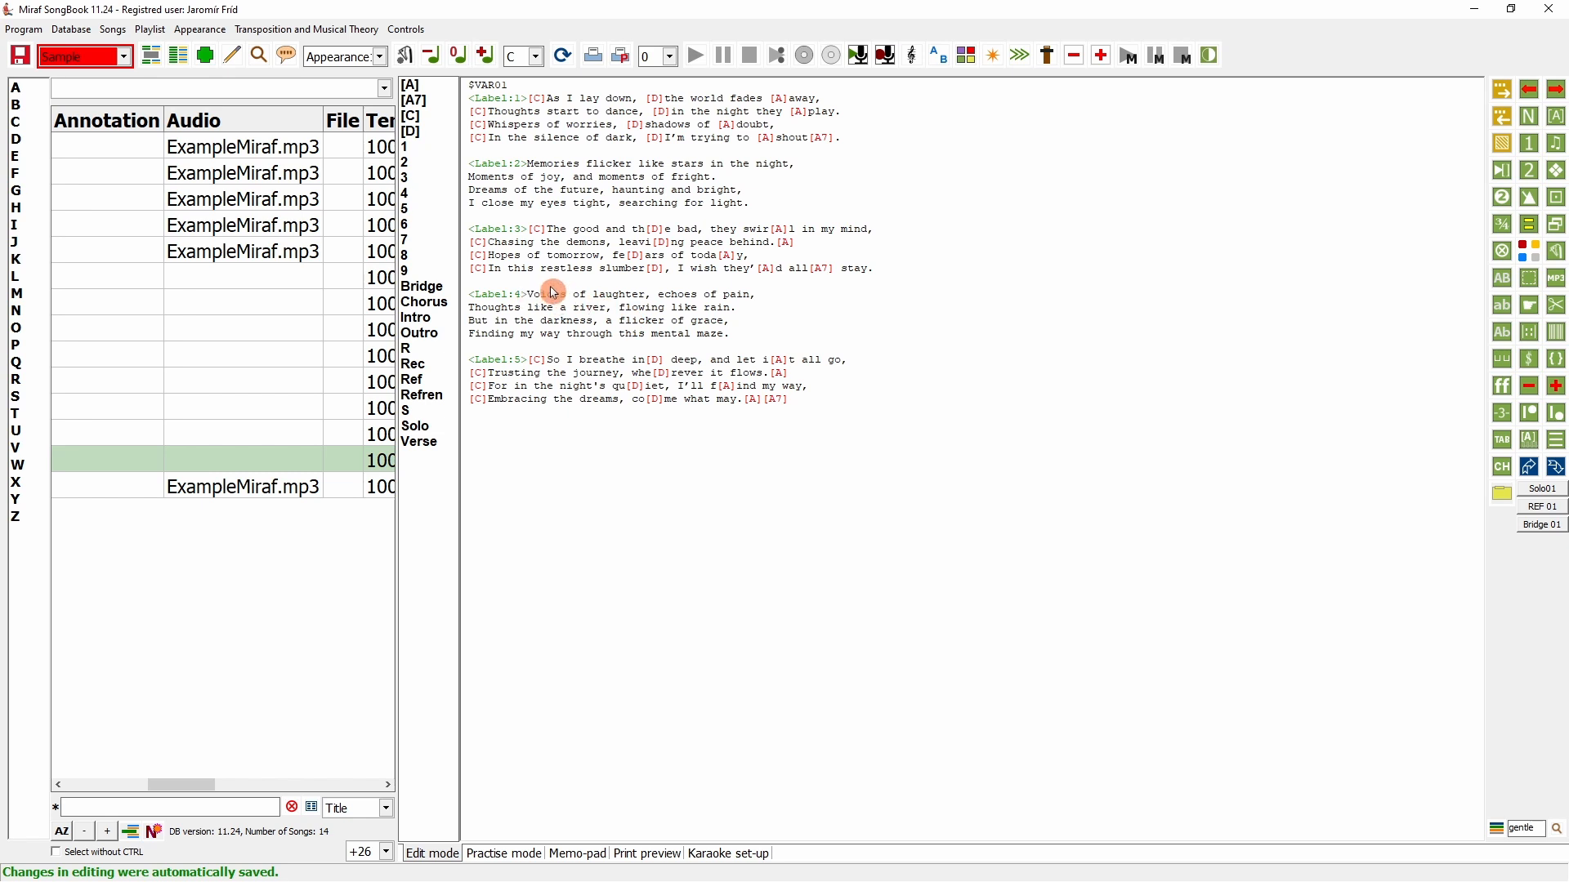
key("Return")
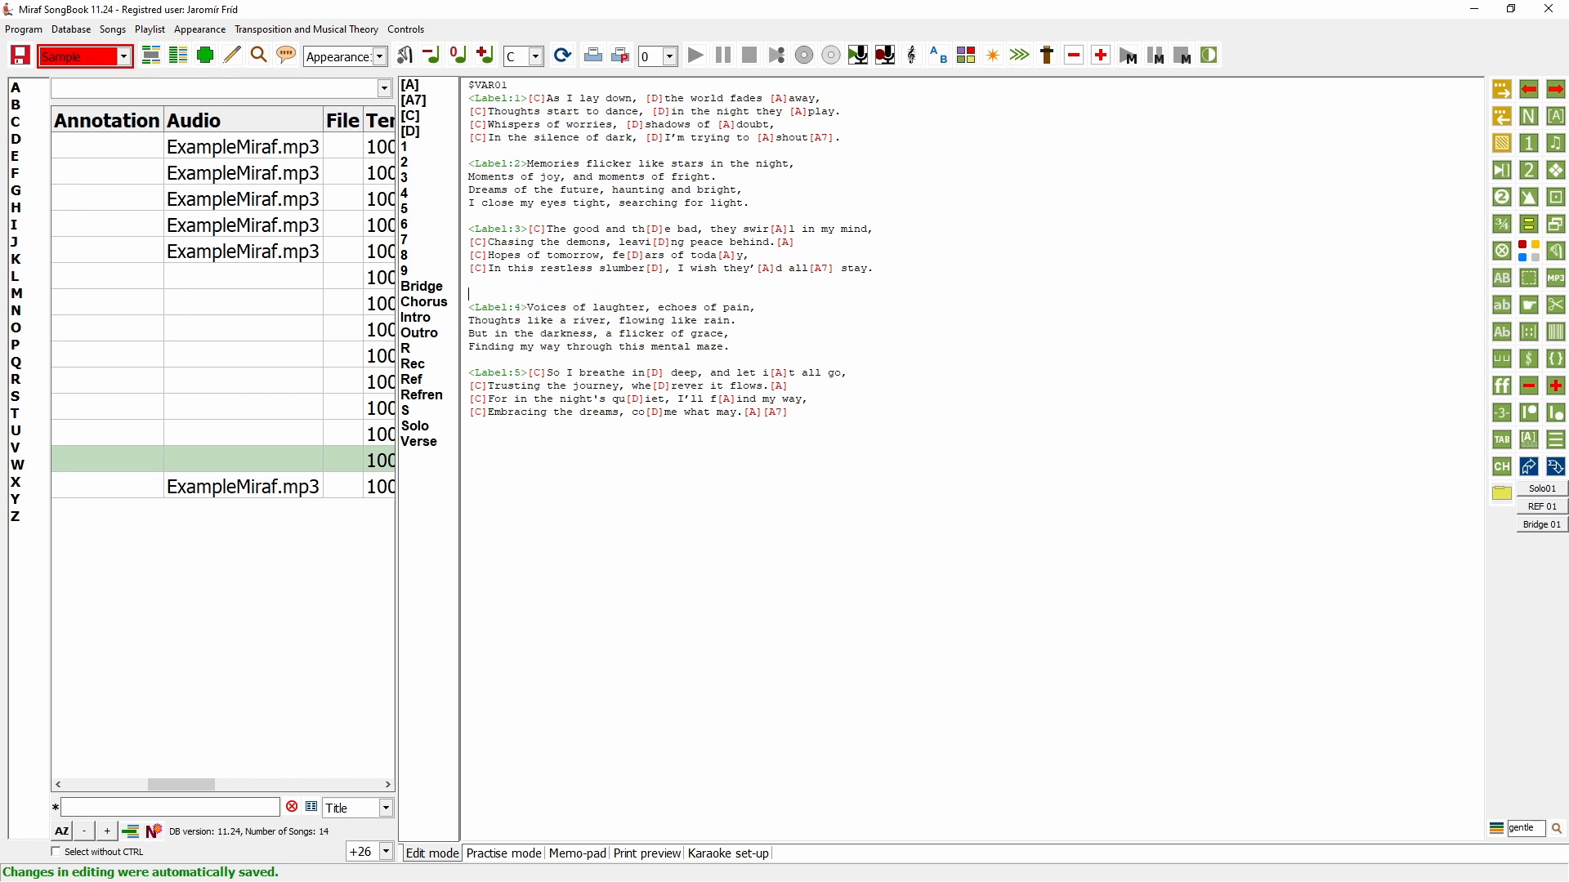
key("Delete")
key("Delete")
key("Delete")
key("Delete")
key("Delete")
key("Delete")
key("Delete")
key("Delete")
key("Delete")
- Enter plain chord letters above the four lines of verse 4: A and C, D and C, A and E, D and E
left_click(592, 297)
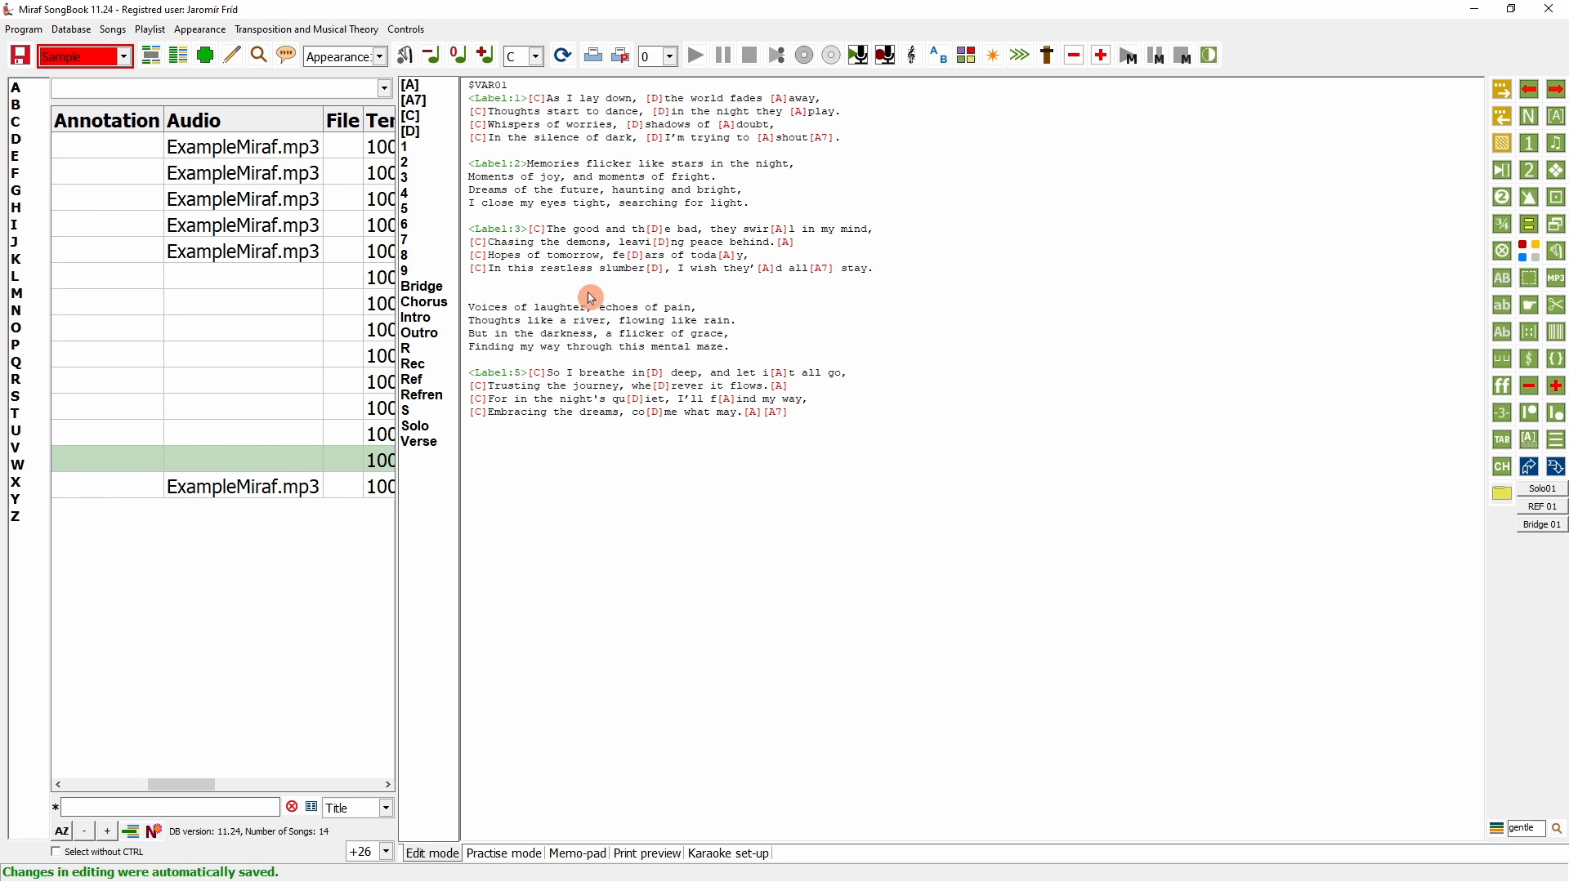
type("C")
key("Down")
key("End")
key("Return")
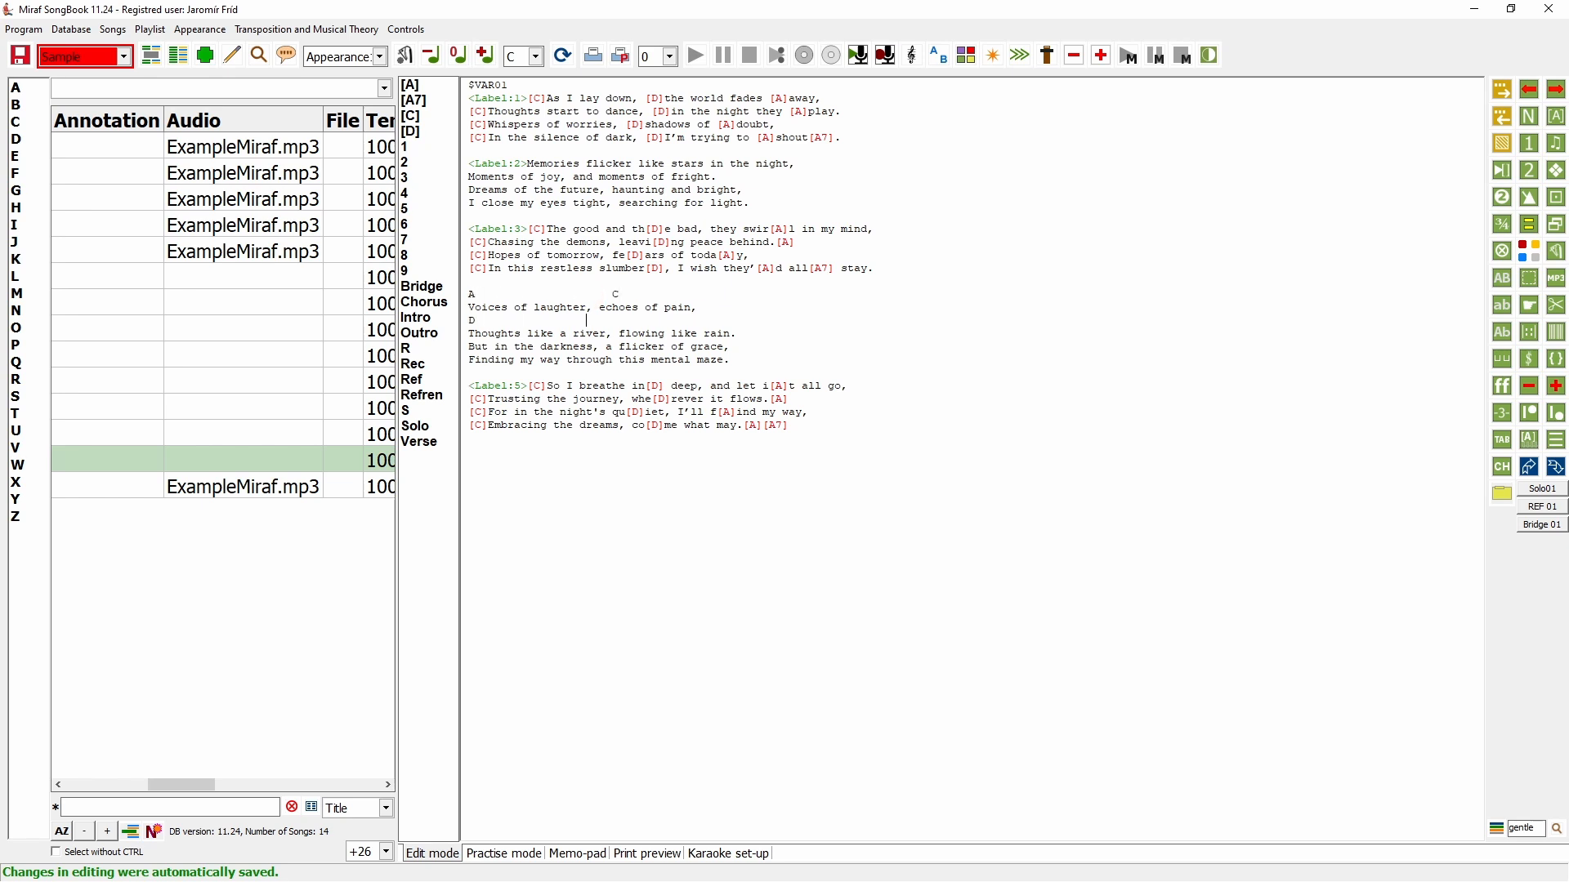
key("Home")
key("Return")
key("Up")
type("A")
key("Down")
key("End")
key("Return")
type("D")
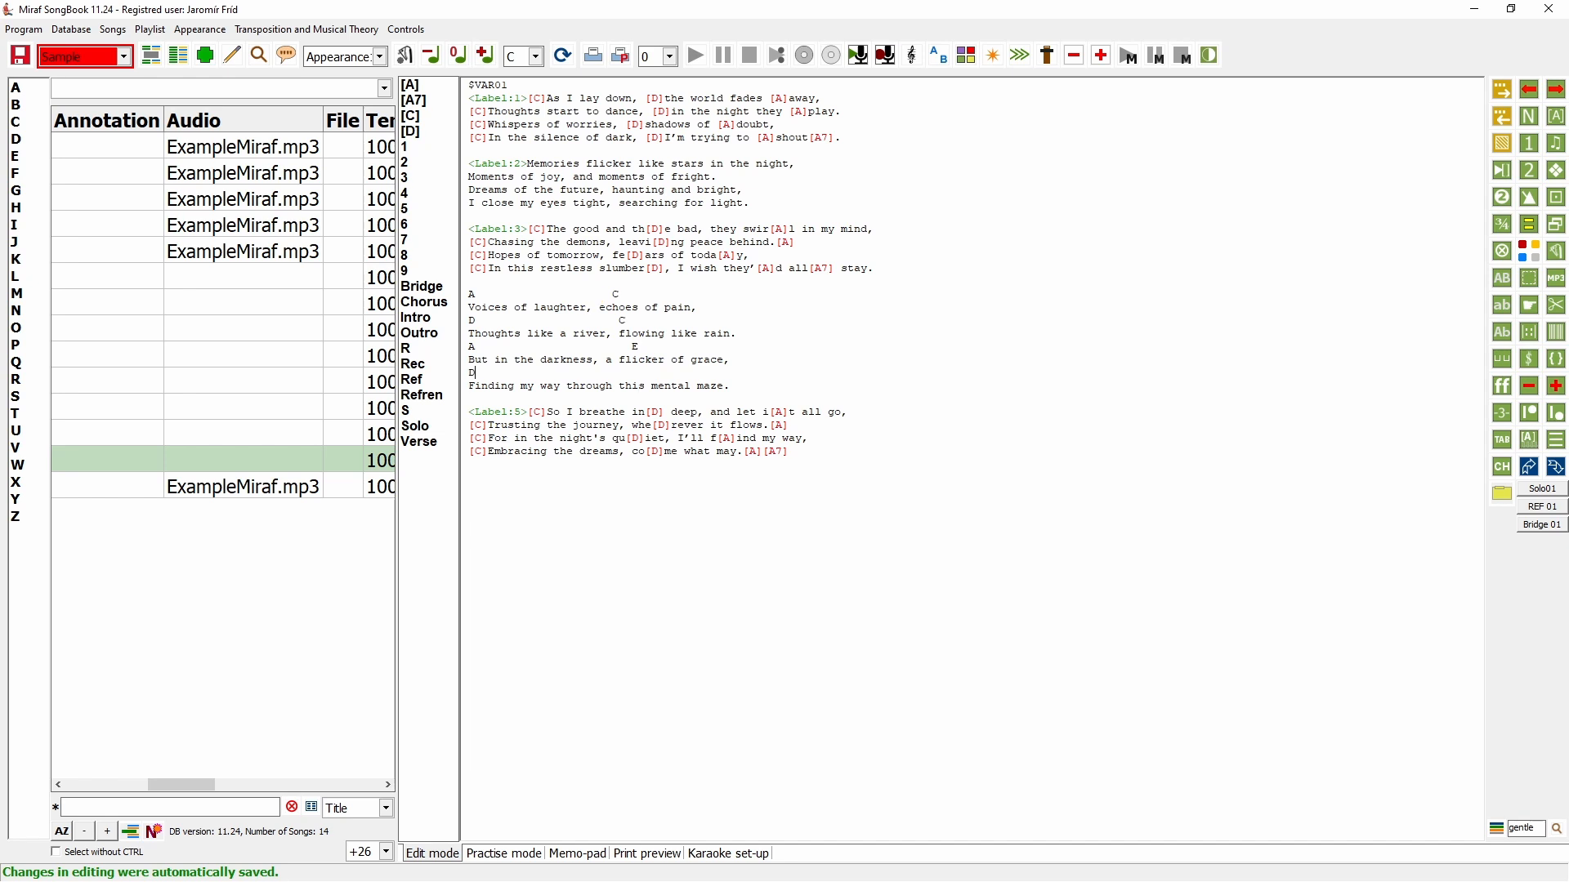
type("E")
- Convert the plain chord letters above the verse 4 lyrics to bracketed chord marks and move them into the text
left_click_drag(749, 393, 447, 301)
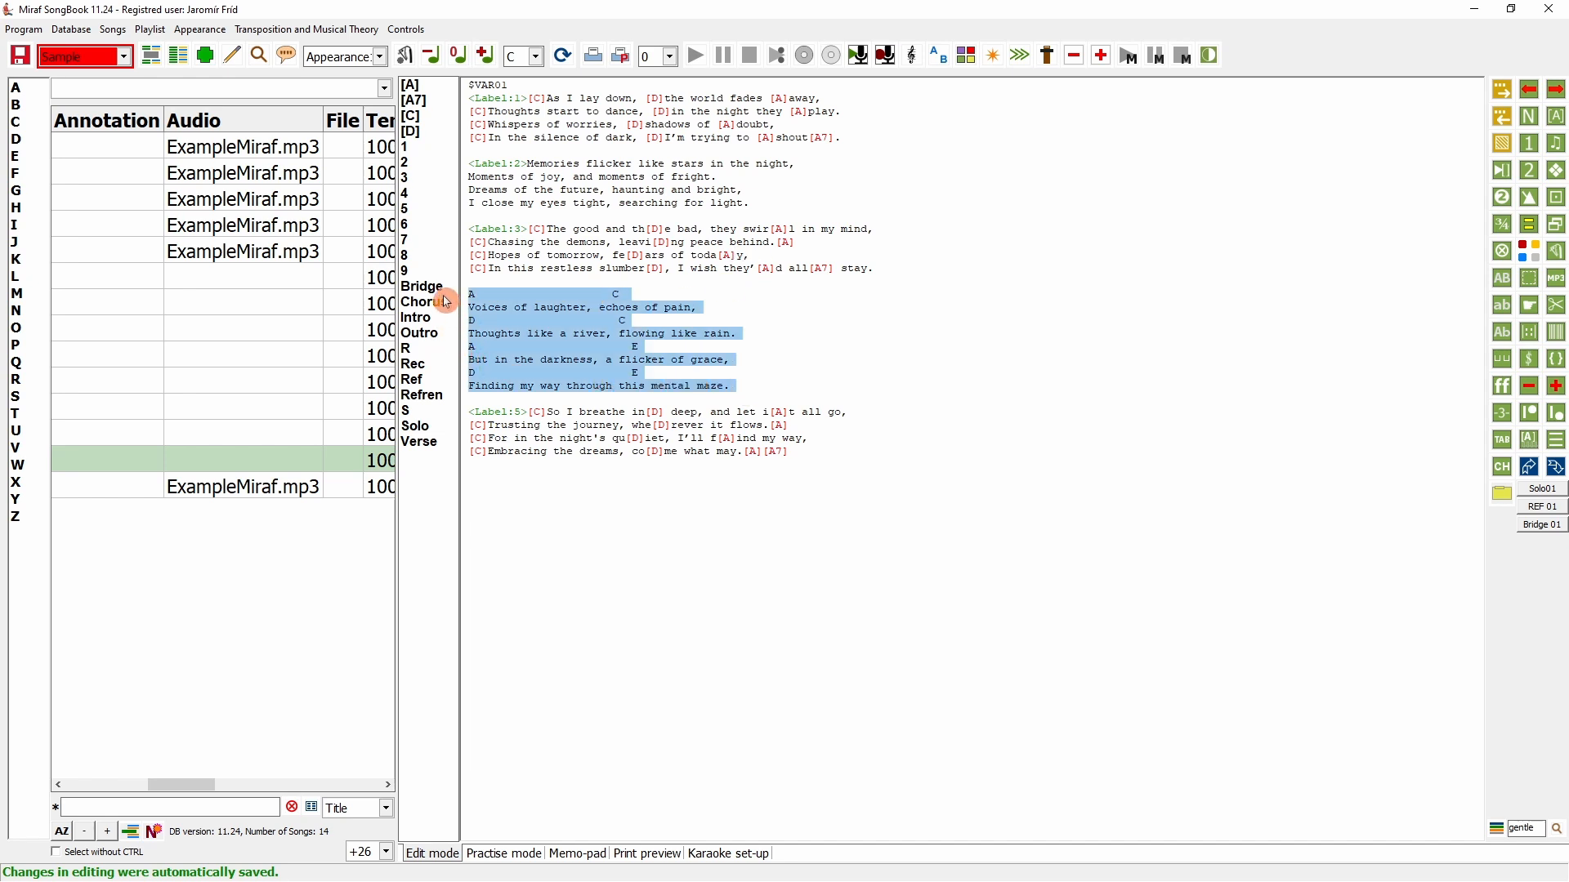
left_click(1505, 173)
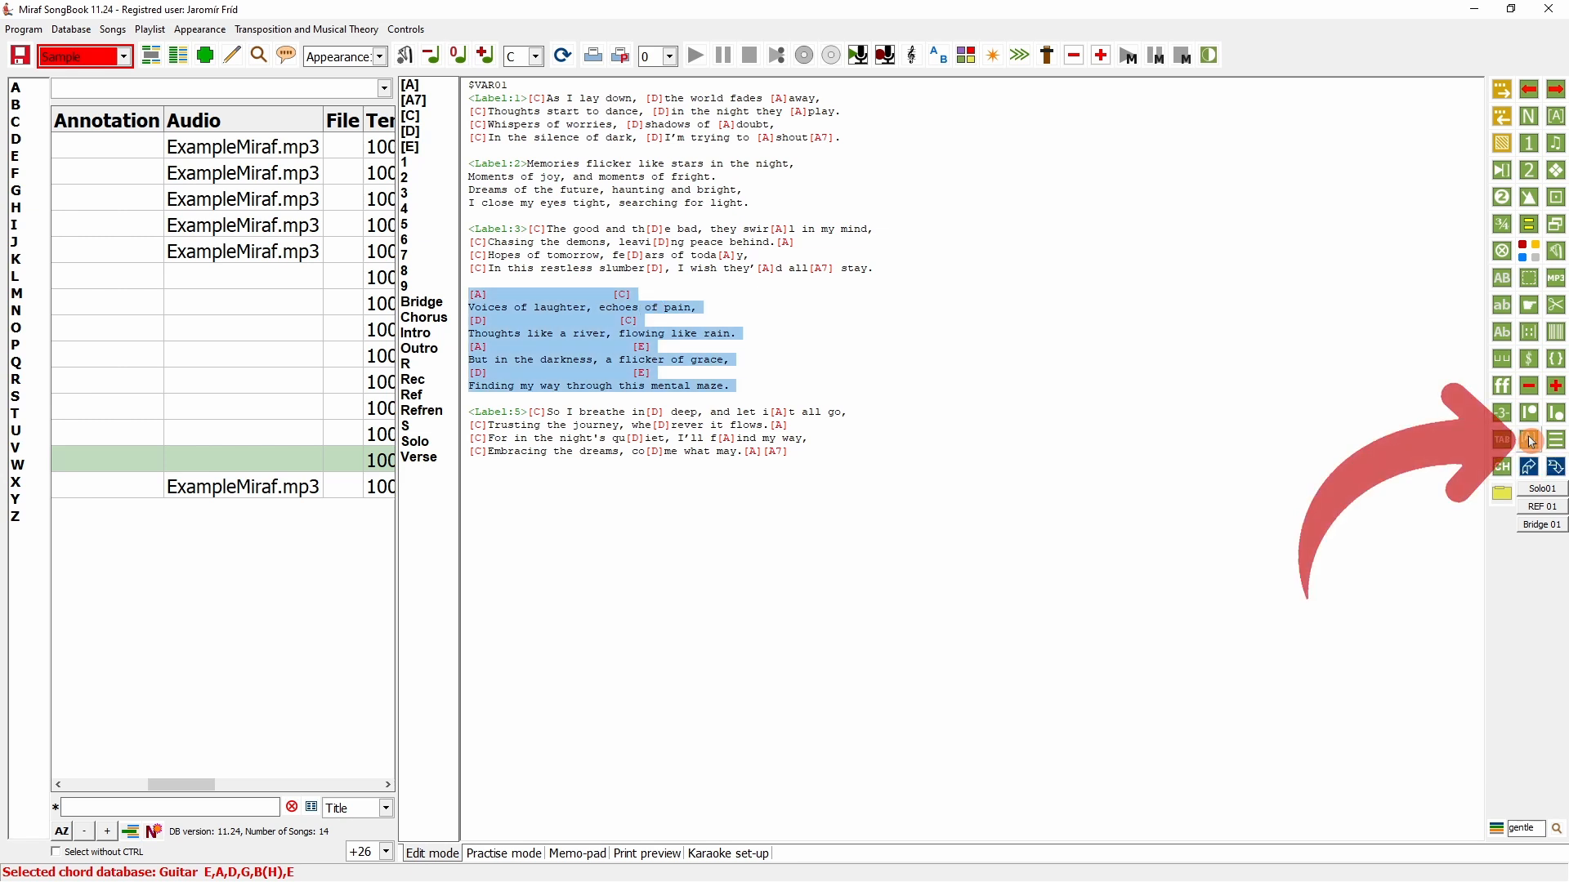
left_click(1531, 441)
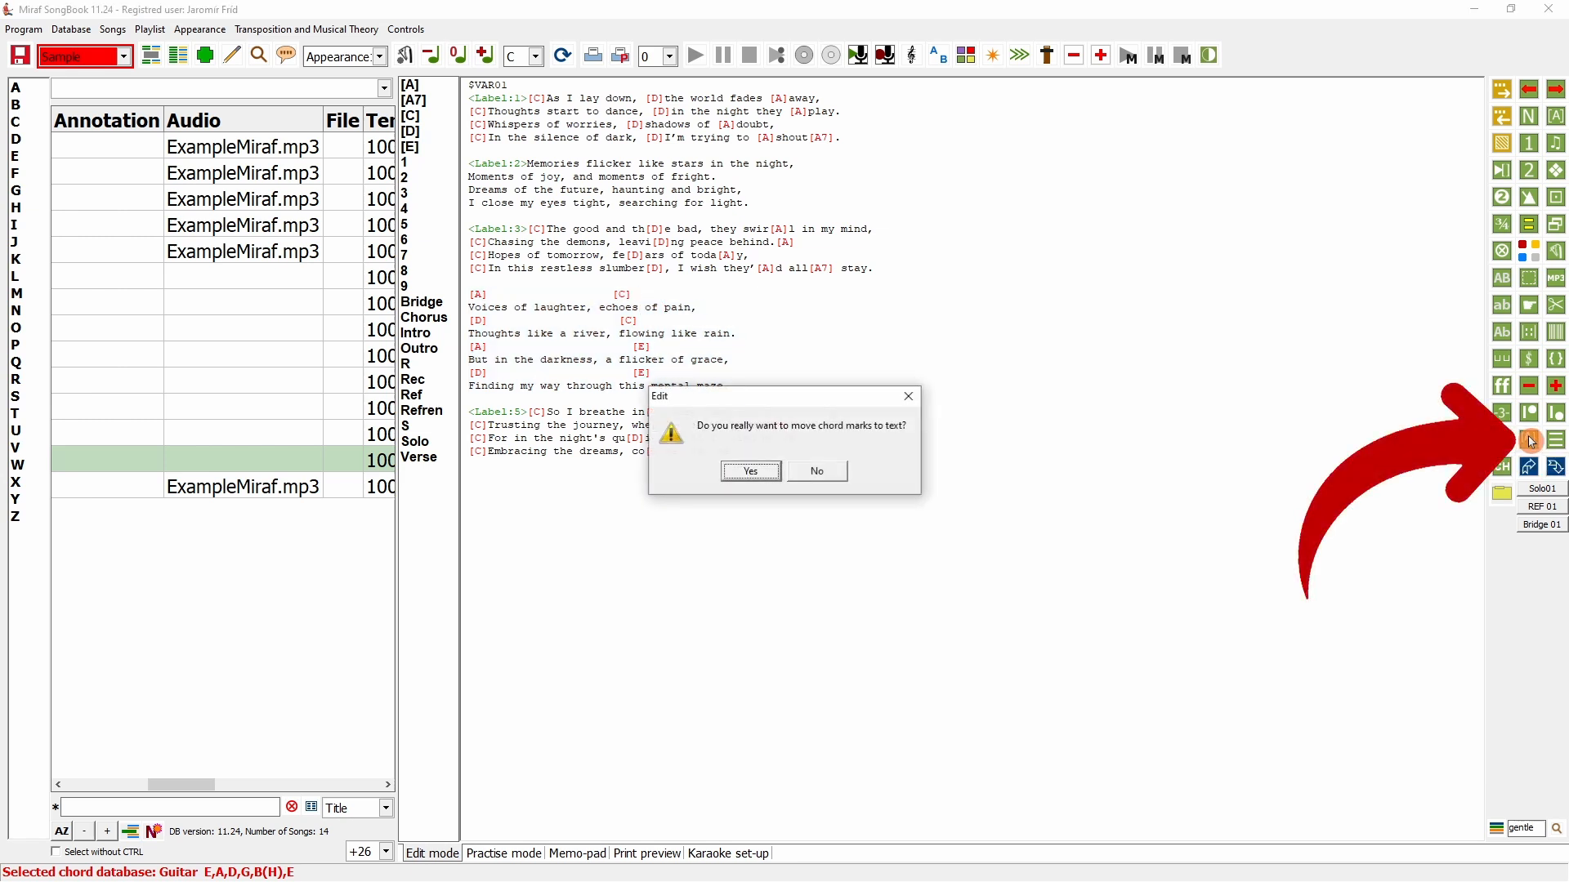
left_click(748, 473)
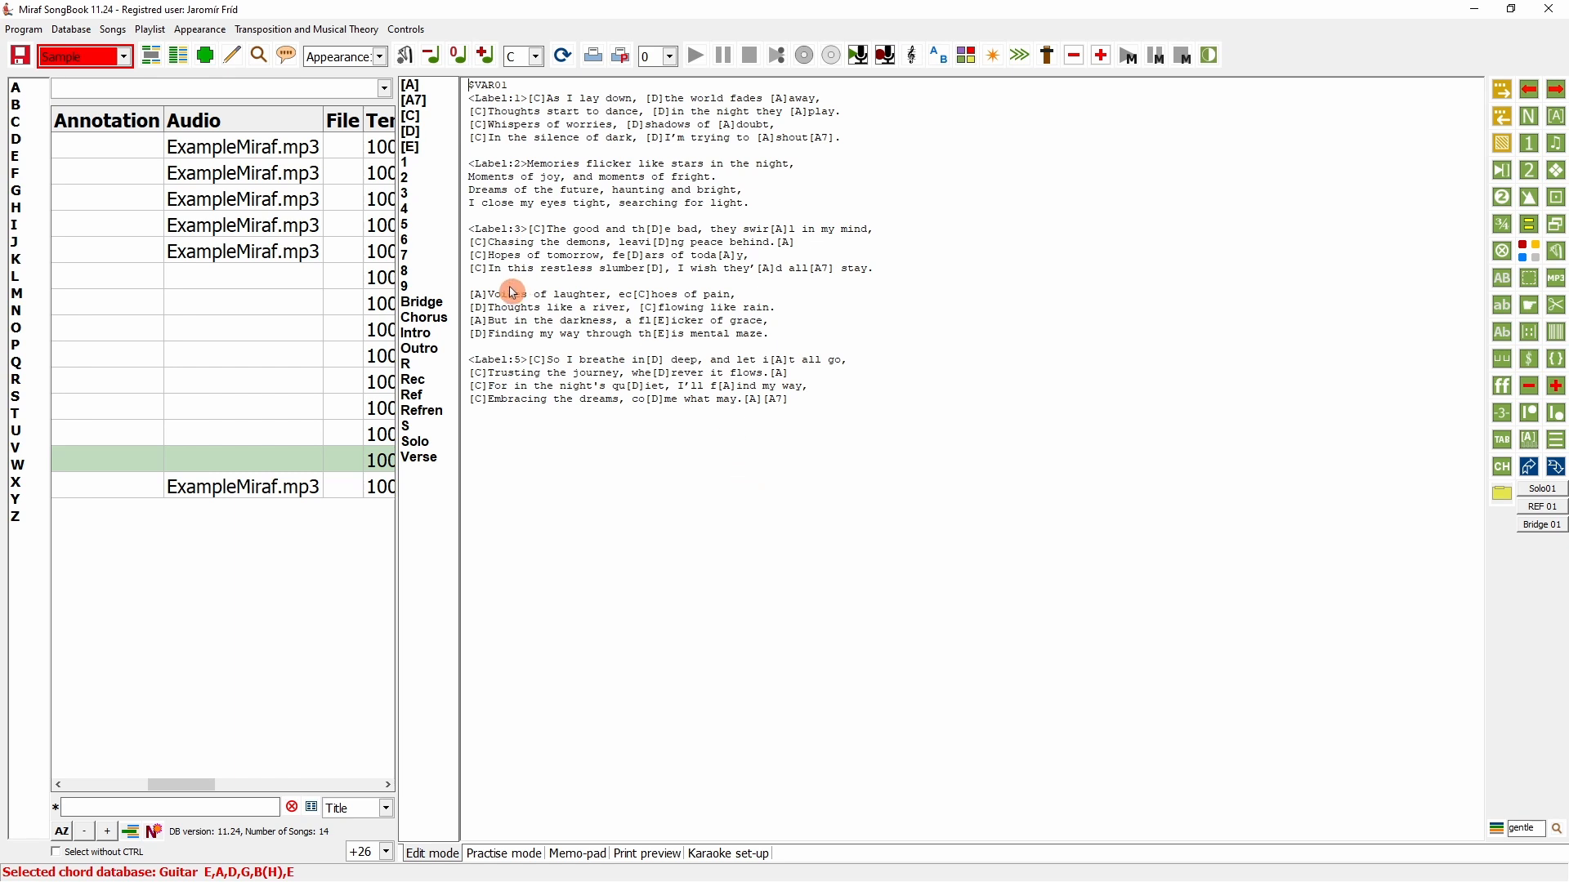
left_click_drag(462, 300, 821, 337)
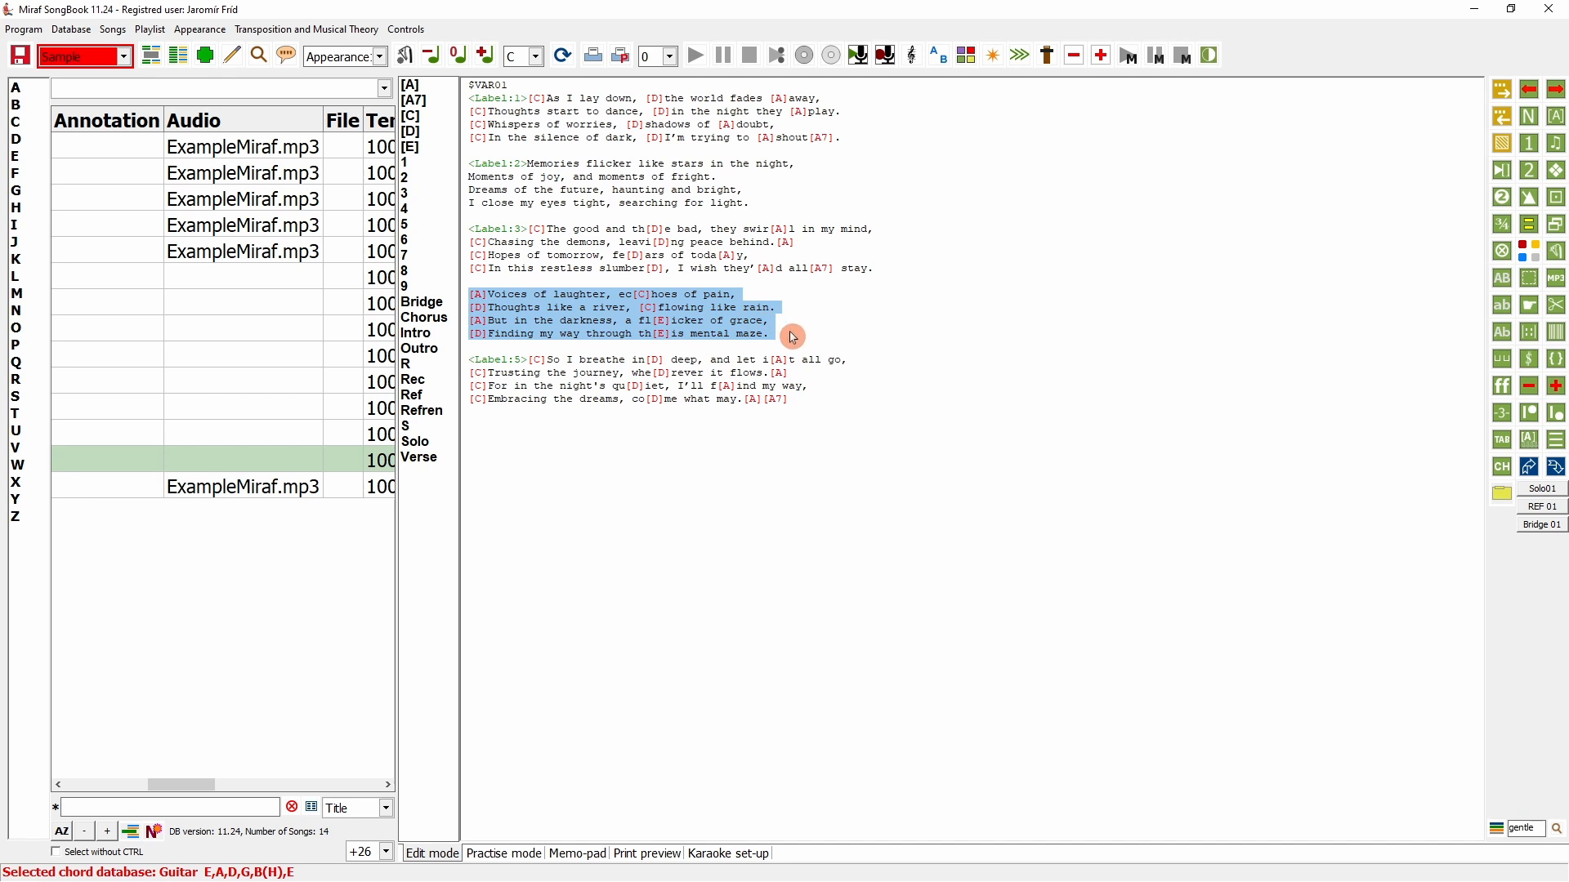
left_click(793, 336)
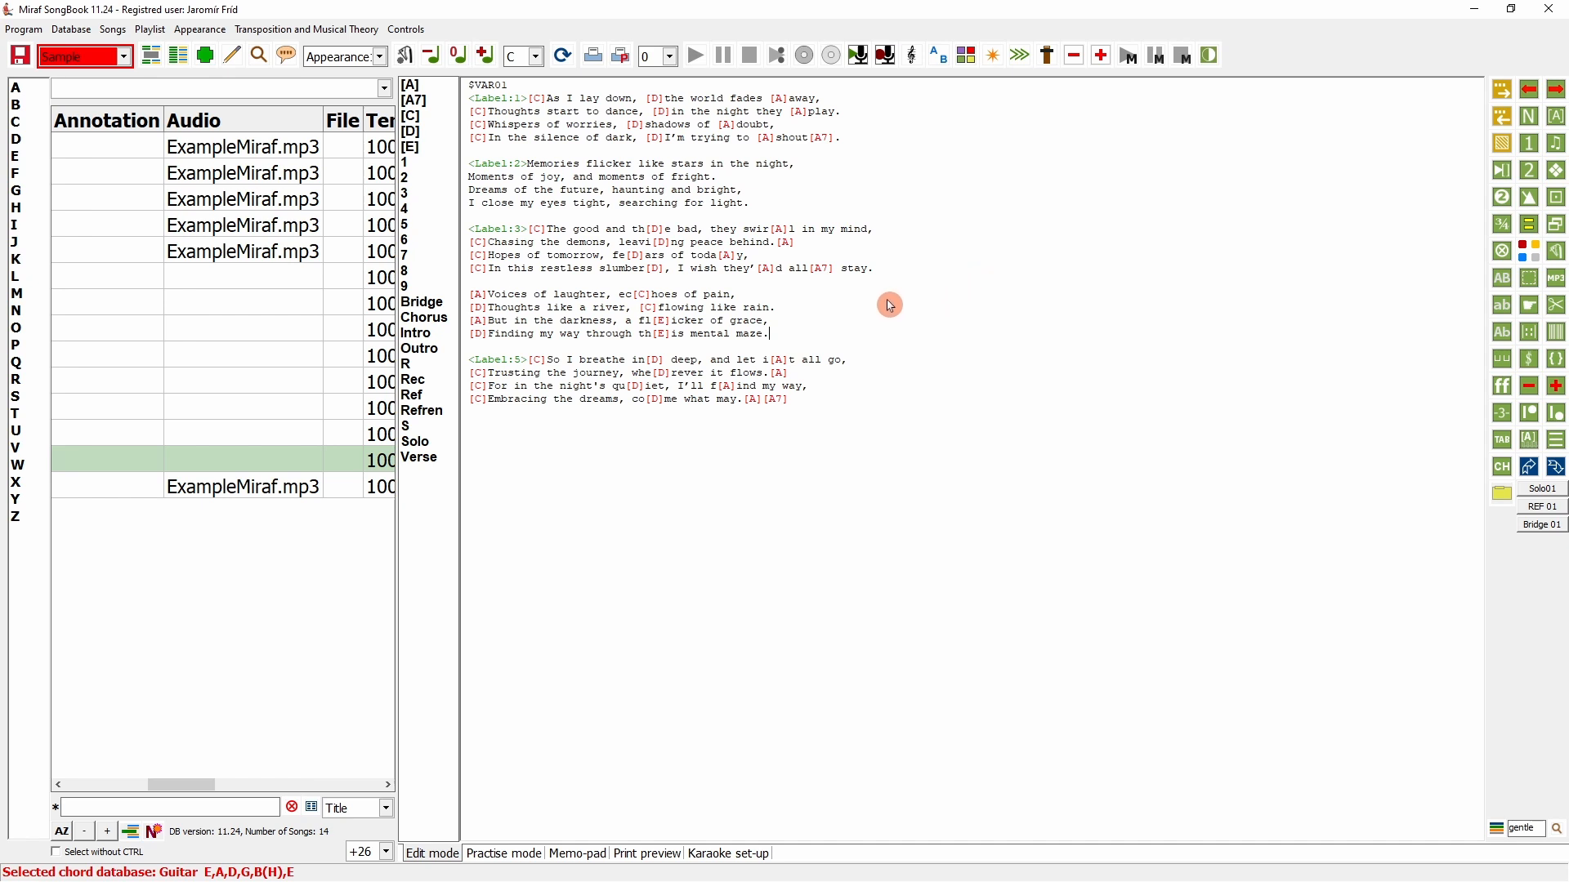
- Open the song Good Man in practise mode and apply the Appearance1 layout to it
left_click(222, 491)
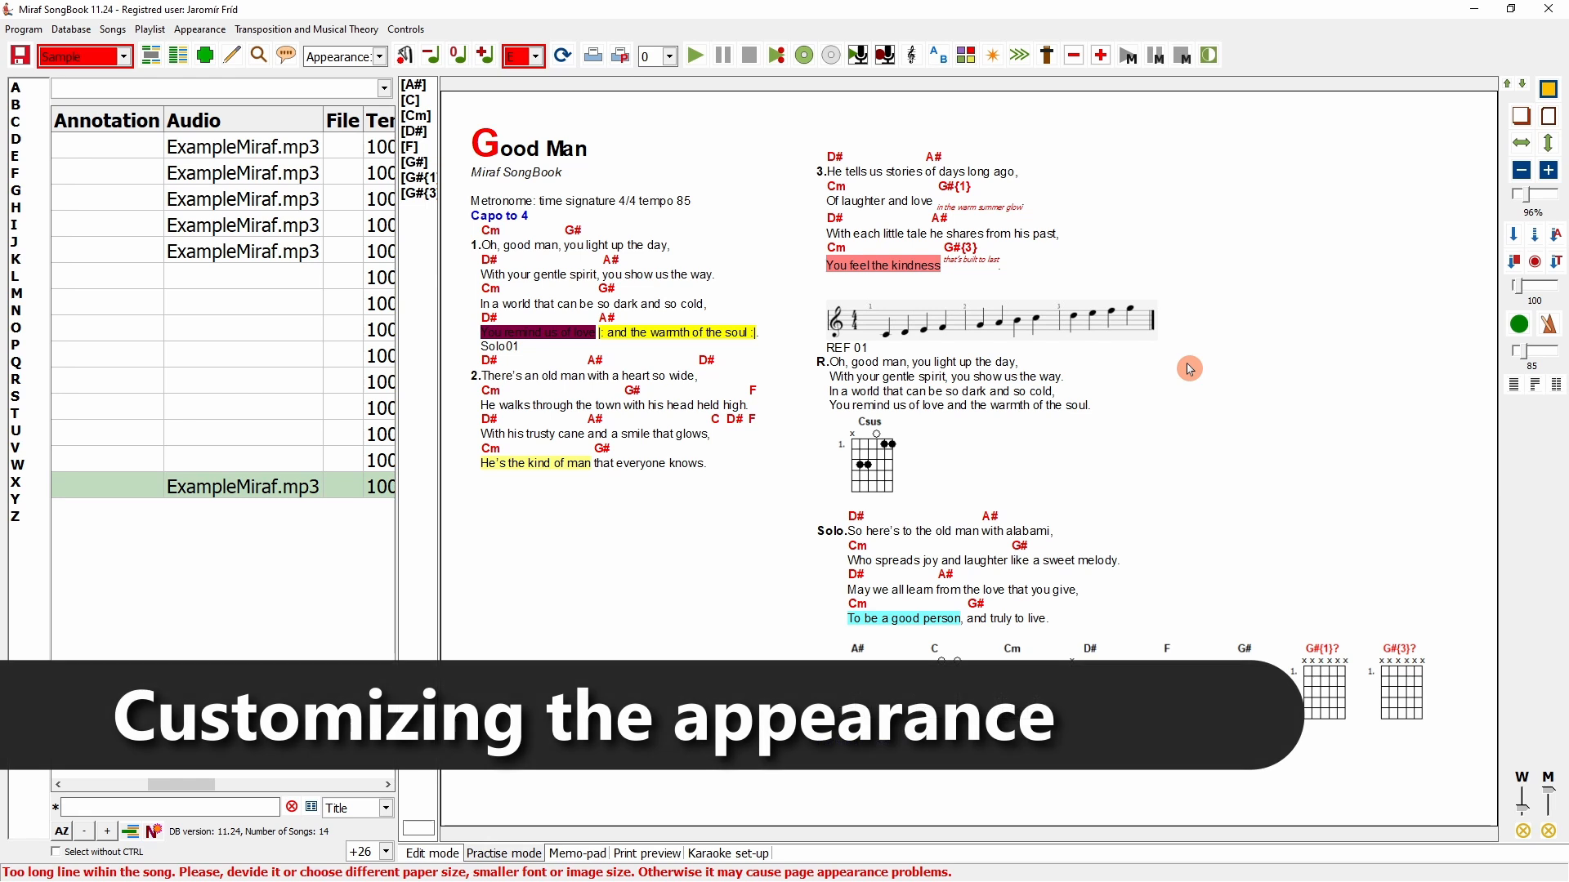
left_click(381, 56)
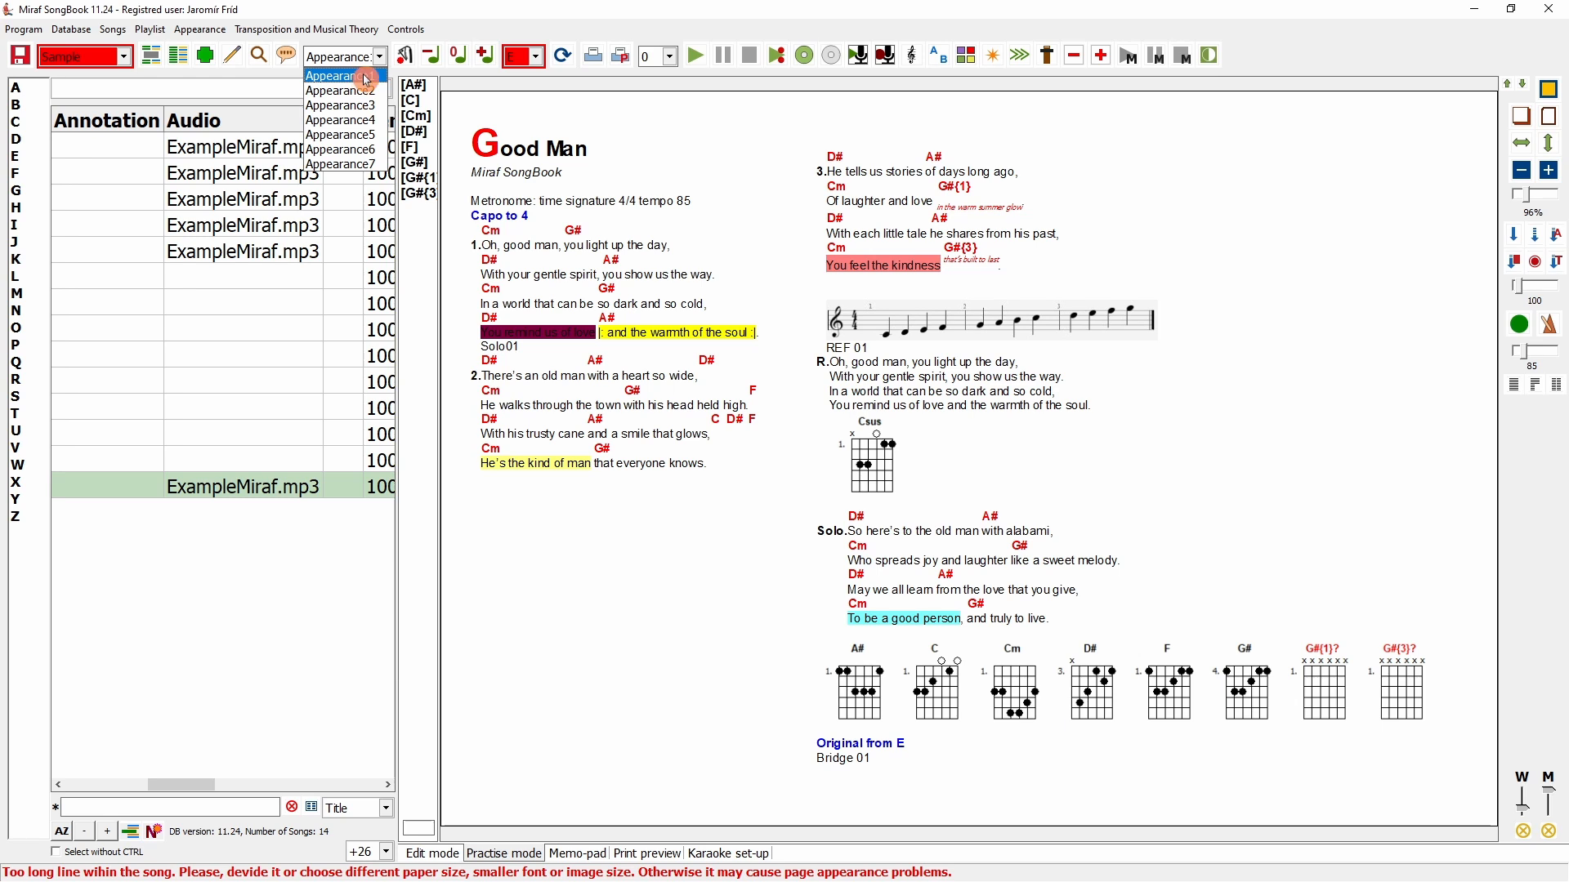
left_click(365, 79)
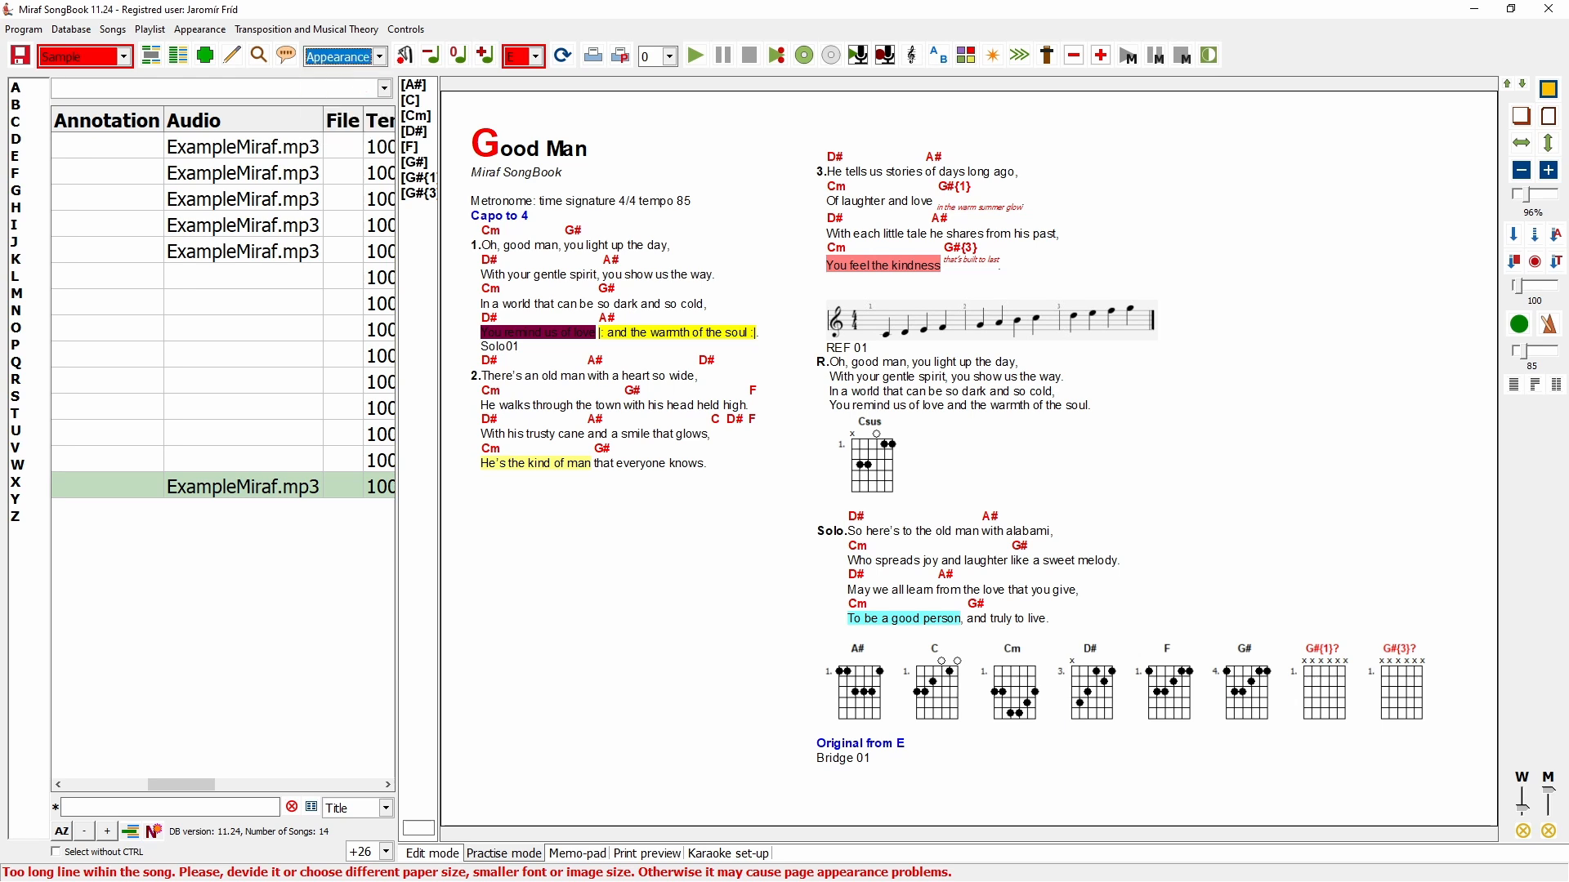
- Turn off the display of chords in the Appearance1 settings and save them
left_click(206, 35)
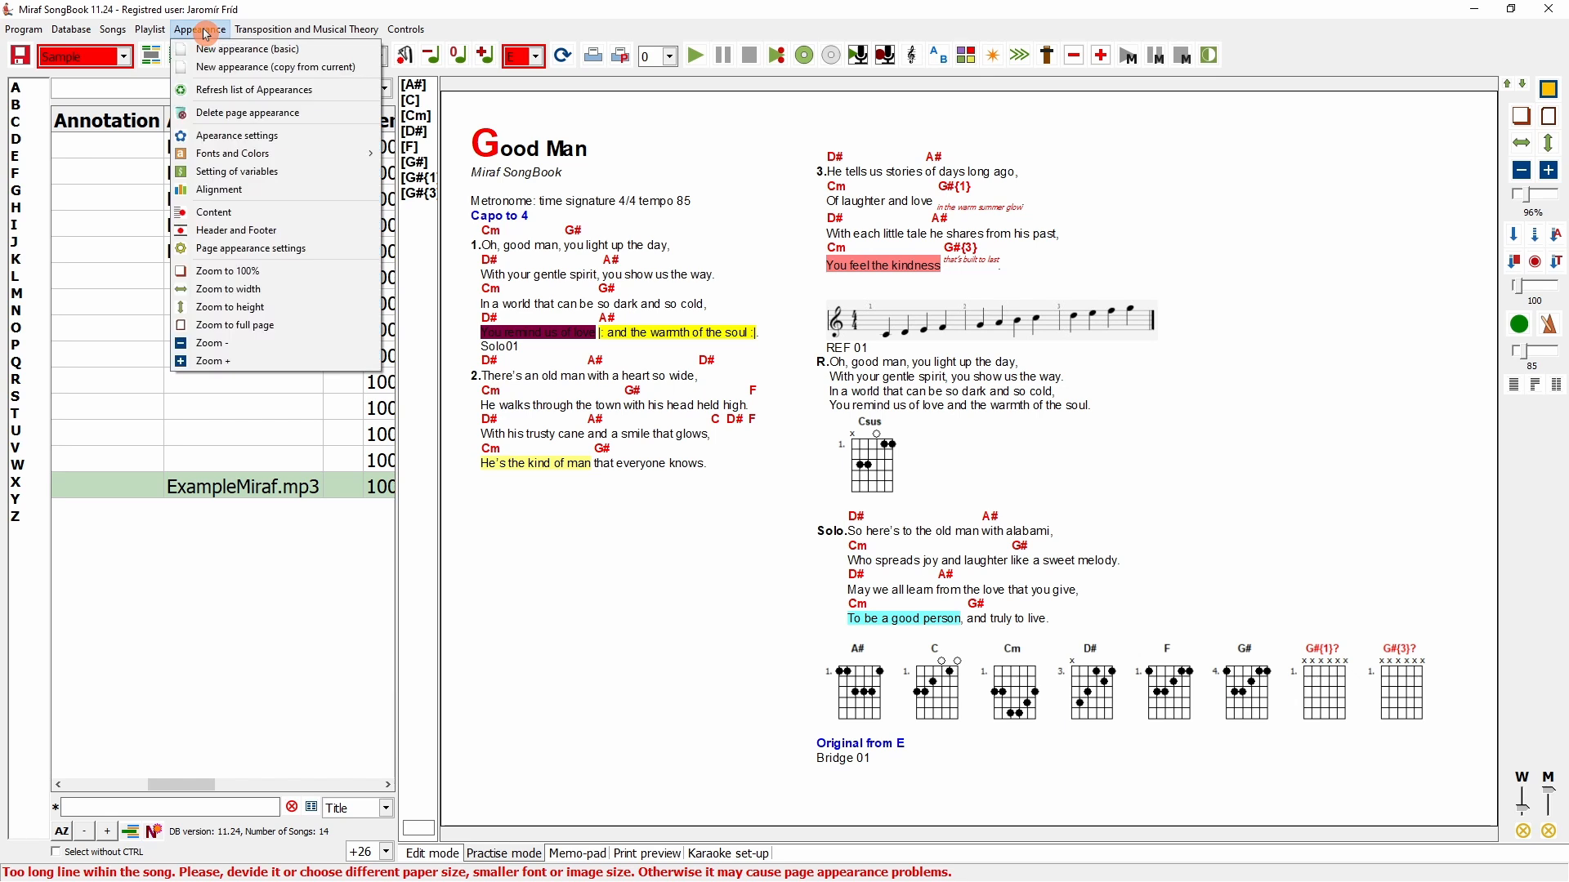
left_click(231, 135)
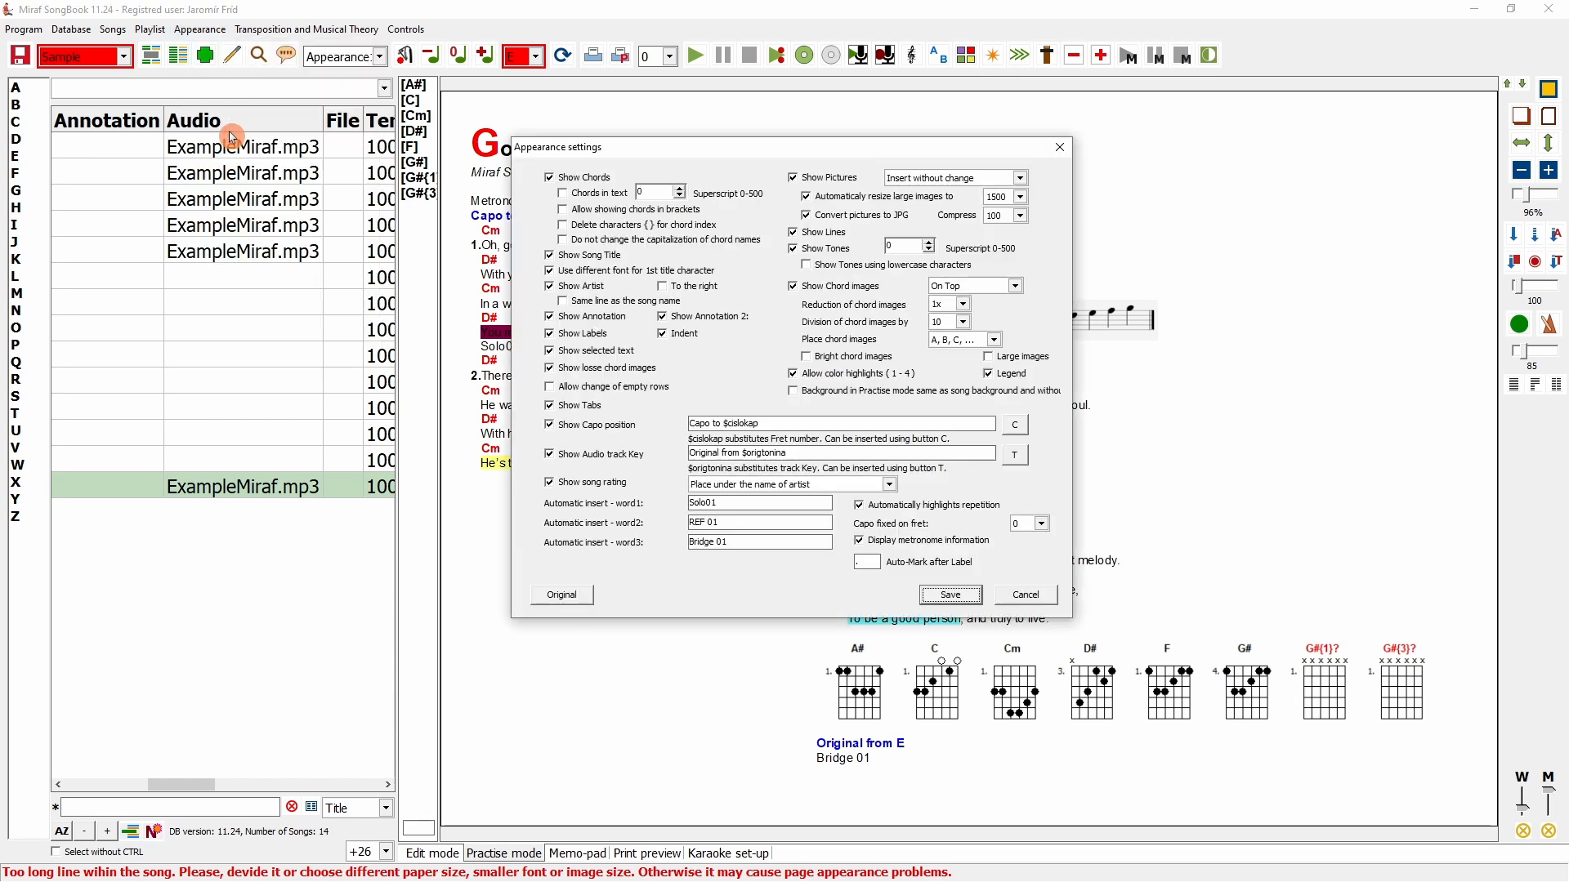
left_click_drag(672, 151, 735, 223)
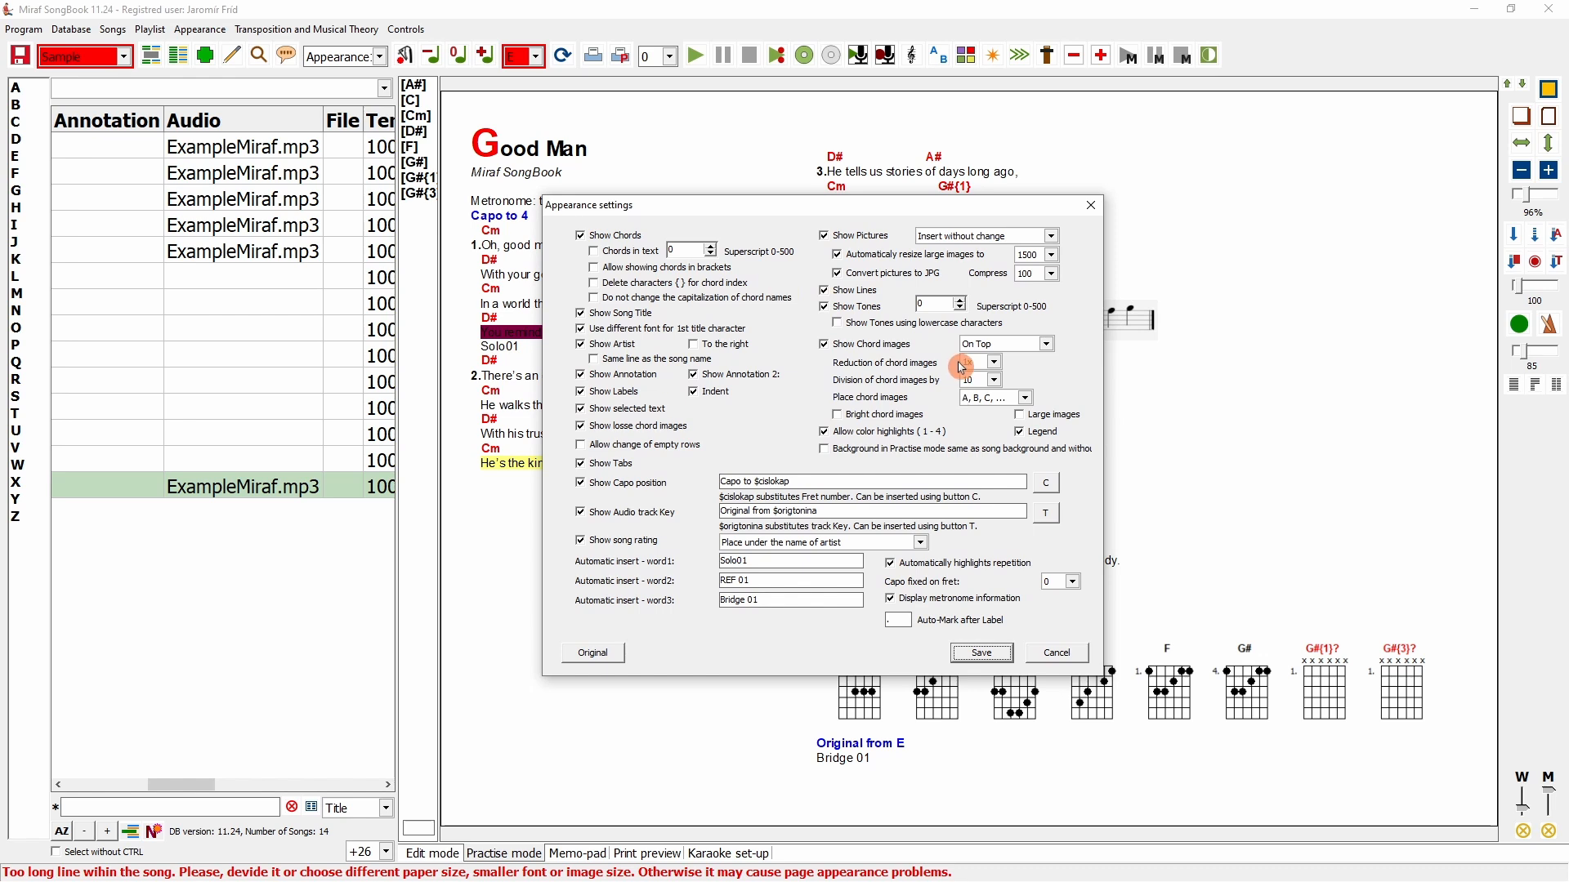
left_click_drag(757, 211, 923, 184)
left_click(752, 212)
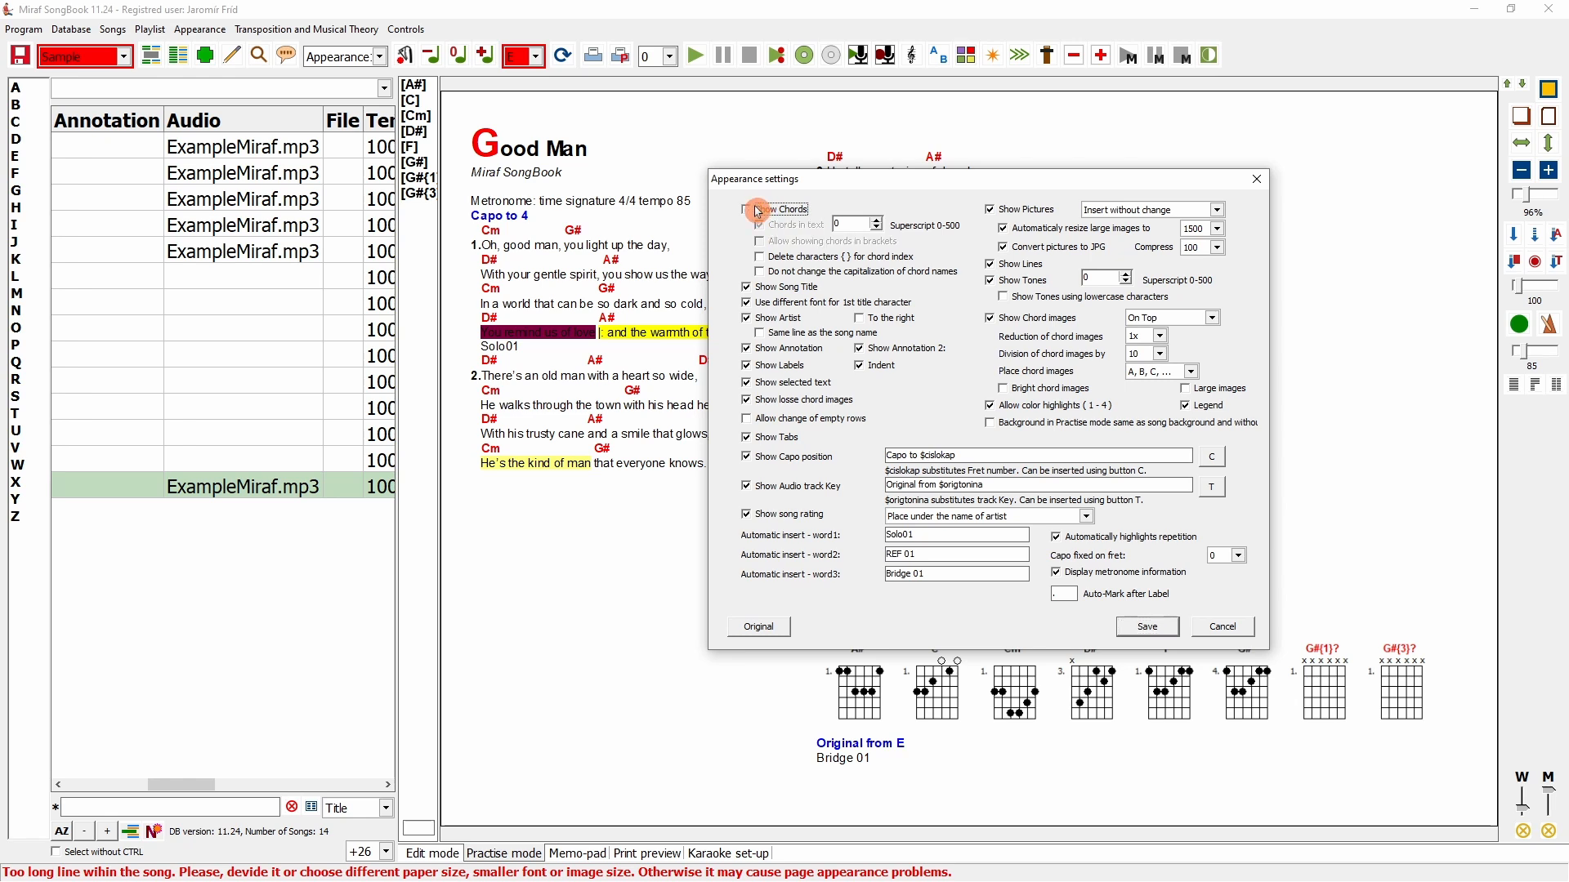
left_click(1144, 626)
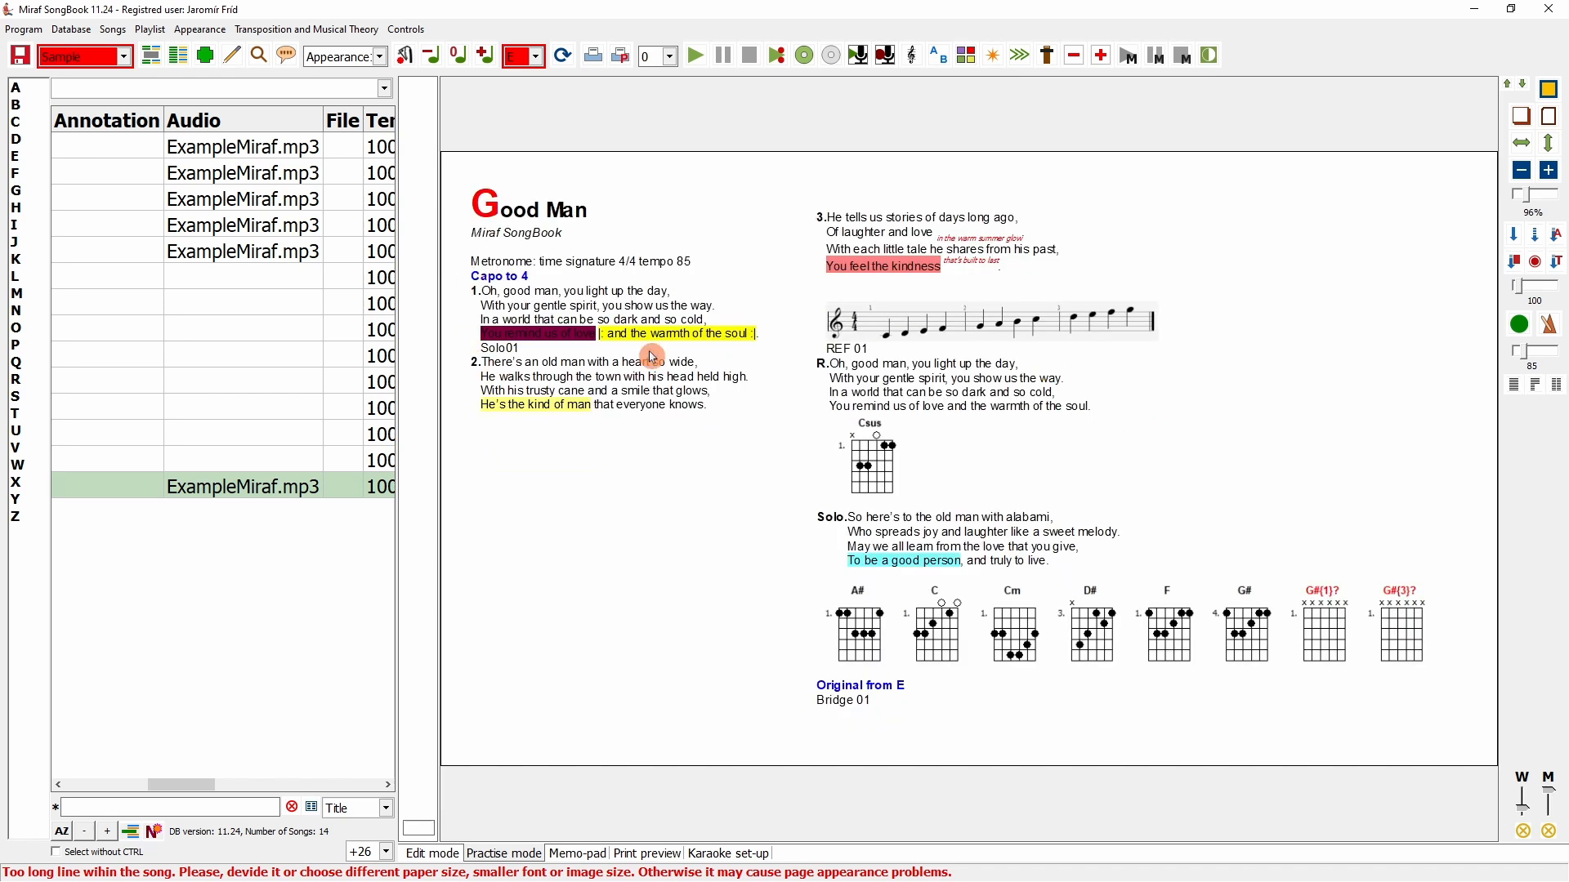
- Compare the song in Appearance2 and Appearance3, and return to Appearance1
left_click(326, 60)
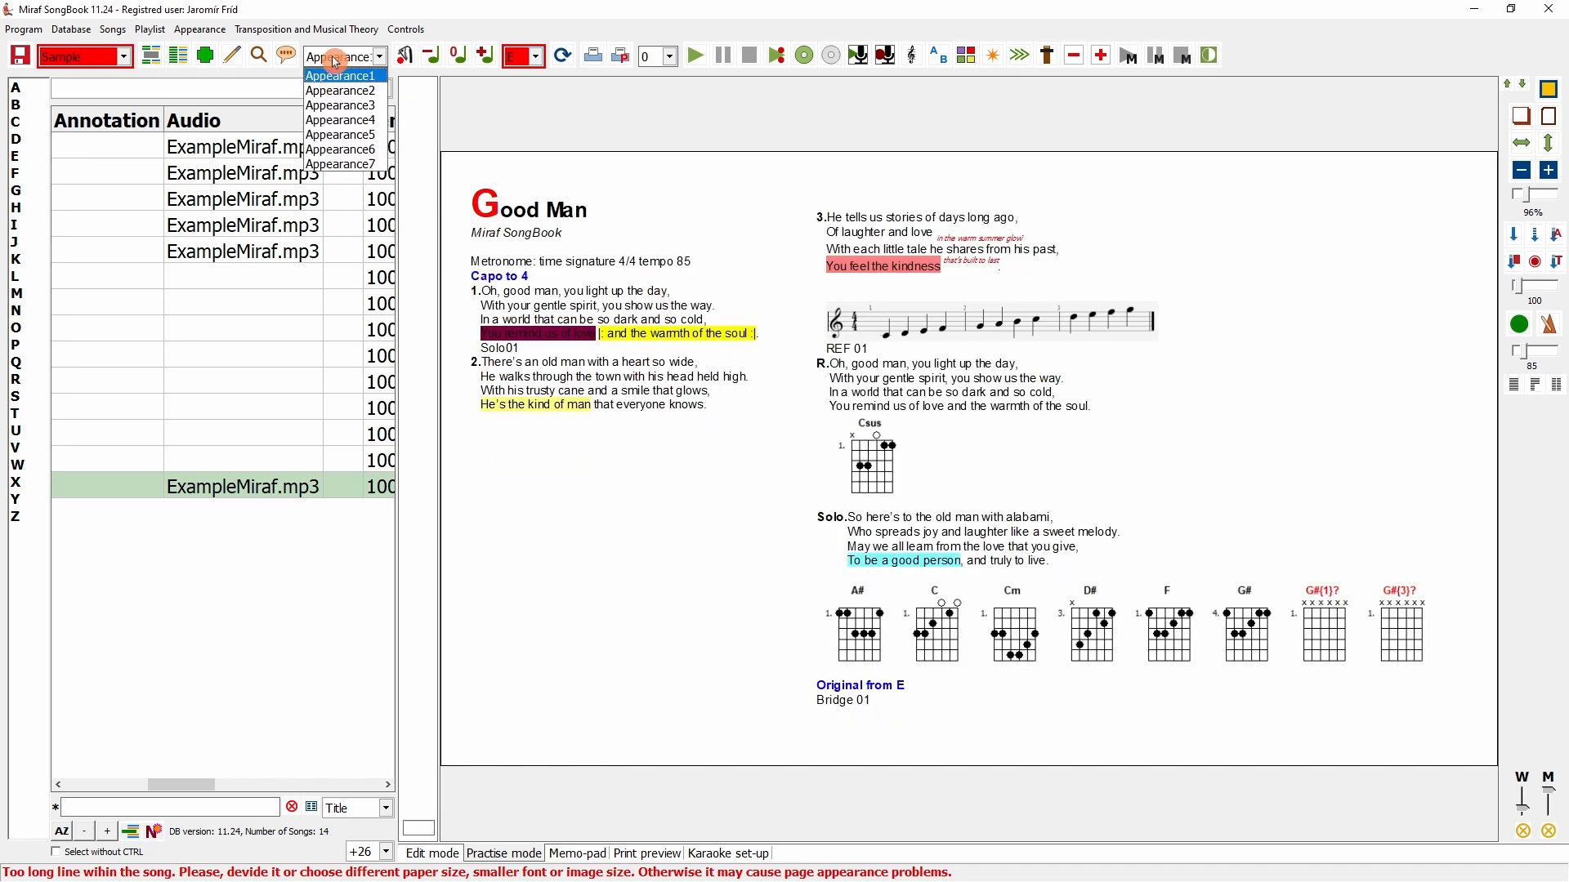
left_click(344, 97)
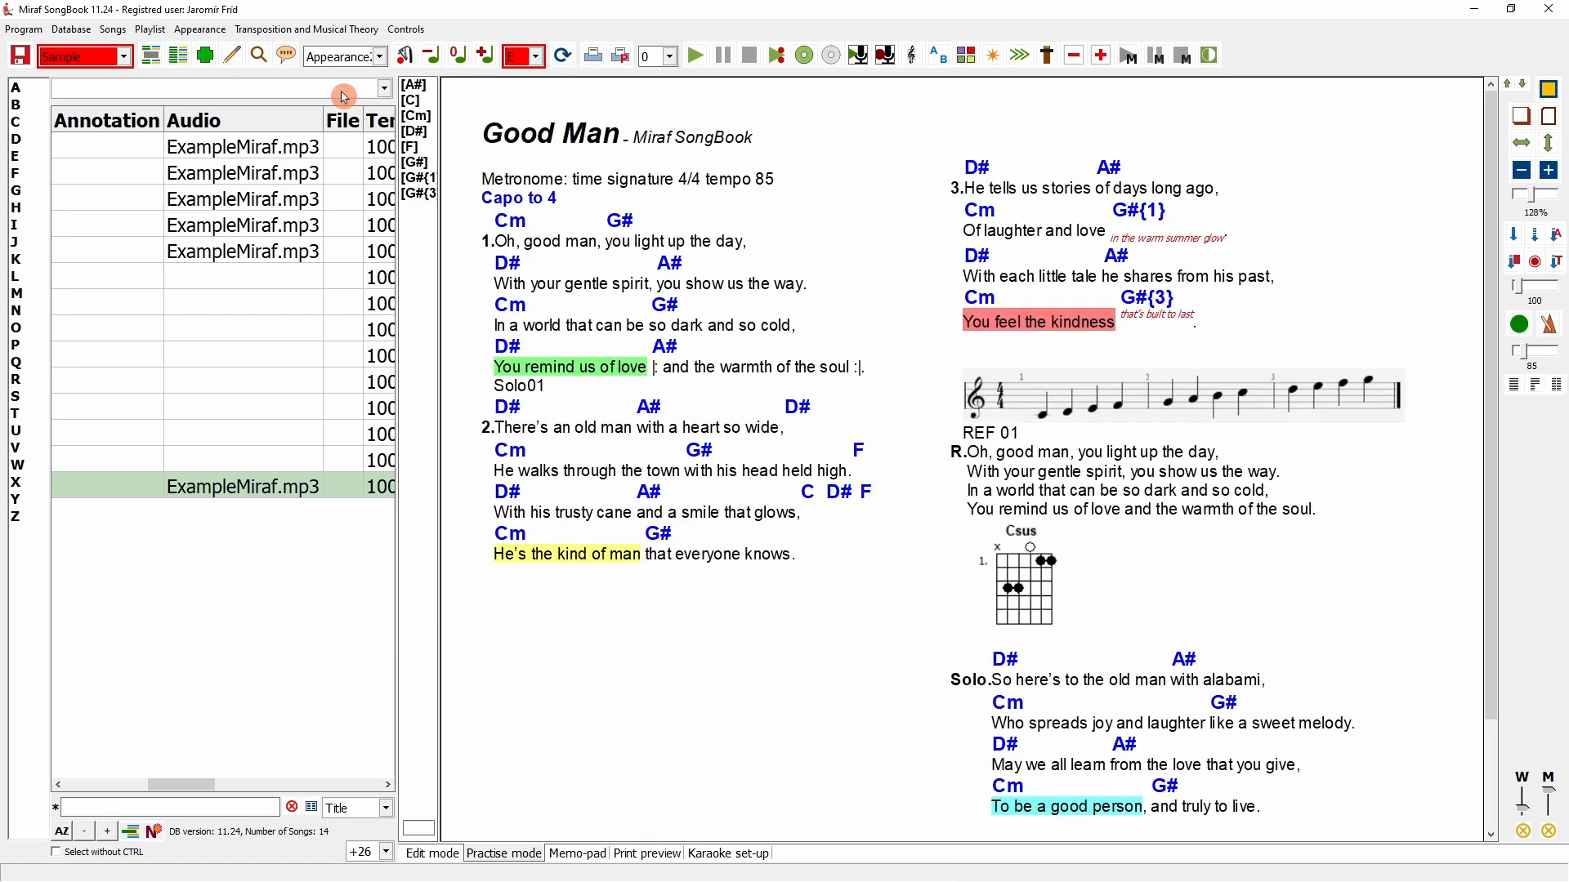
left_click(339, 59)
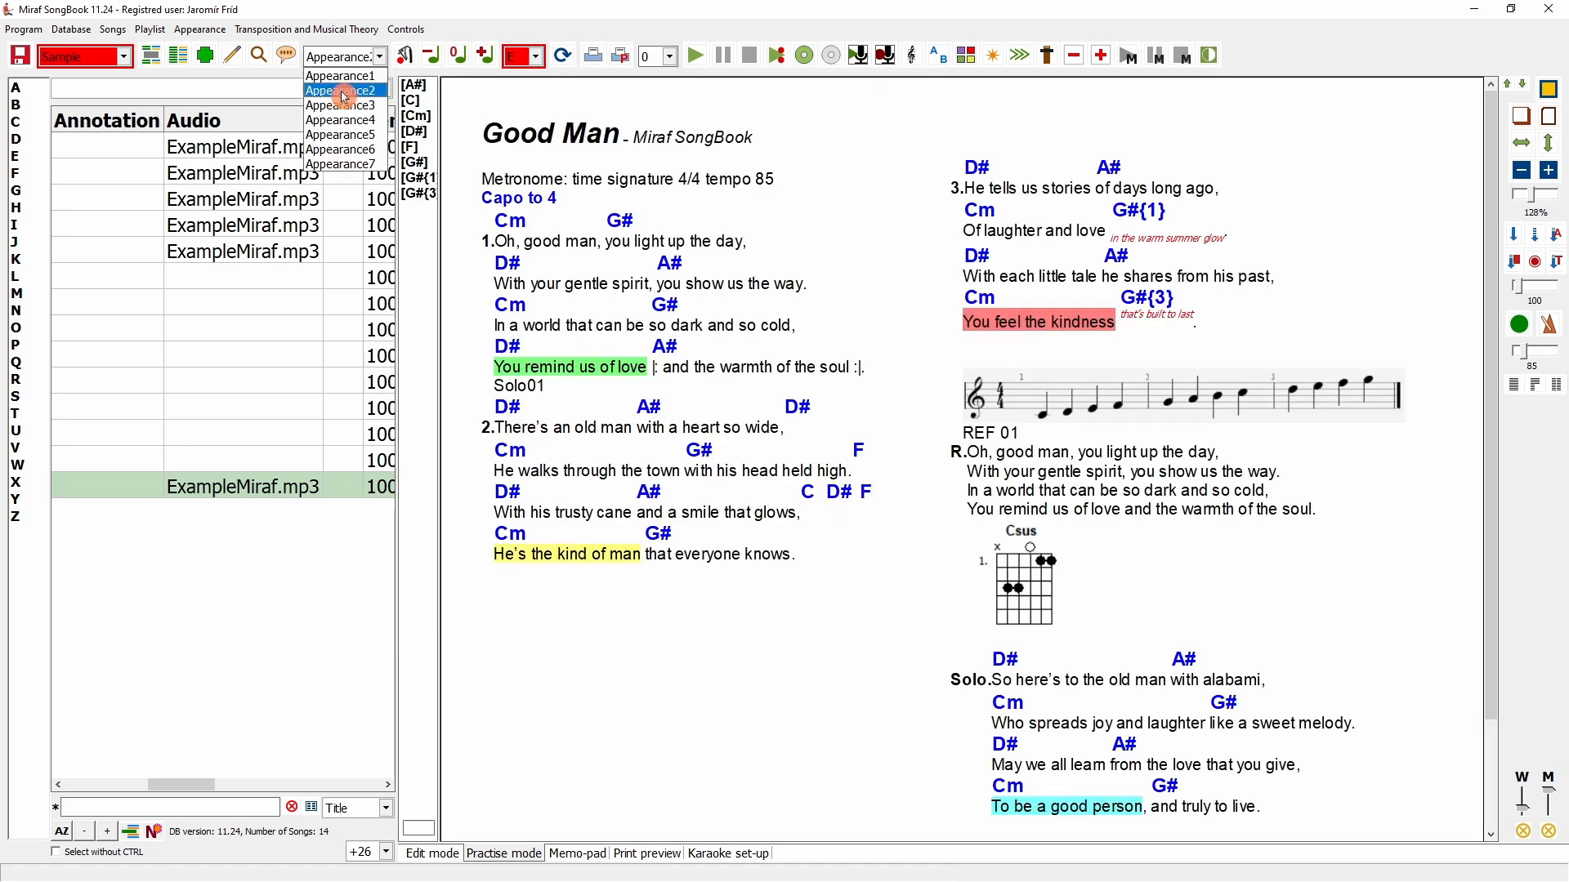
left_click(342, 106)
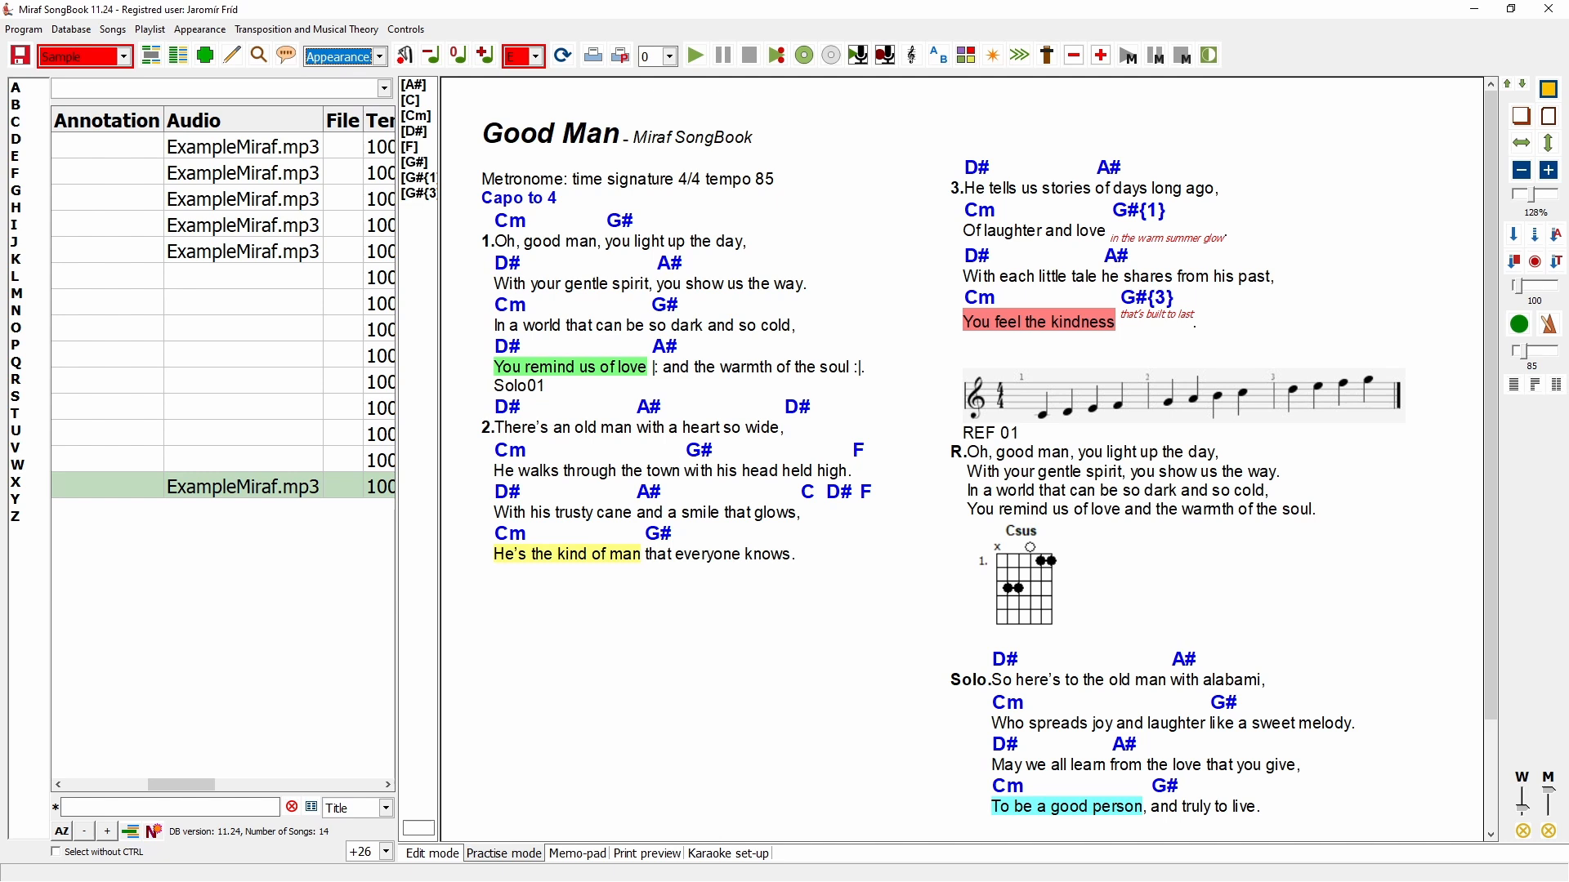
left_click(342, 56)
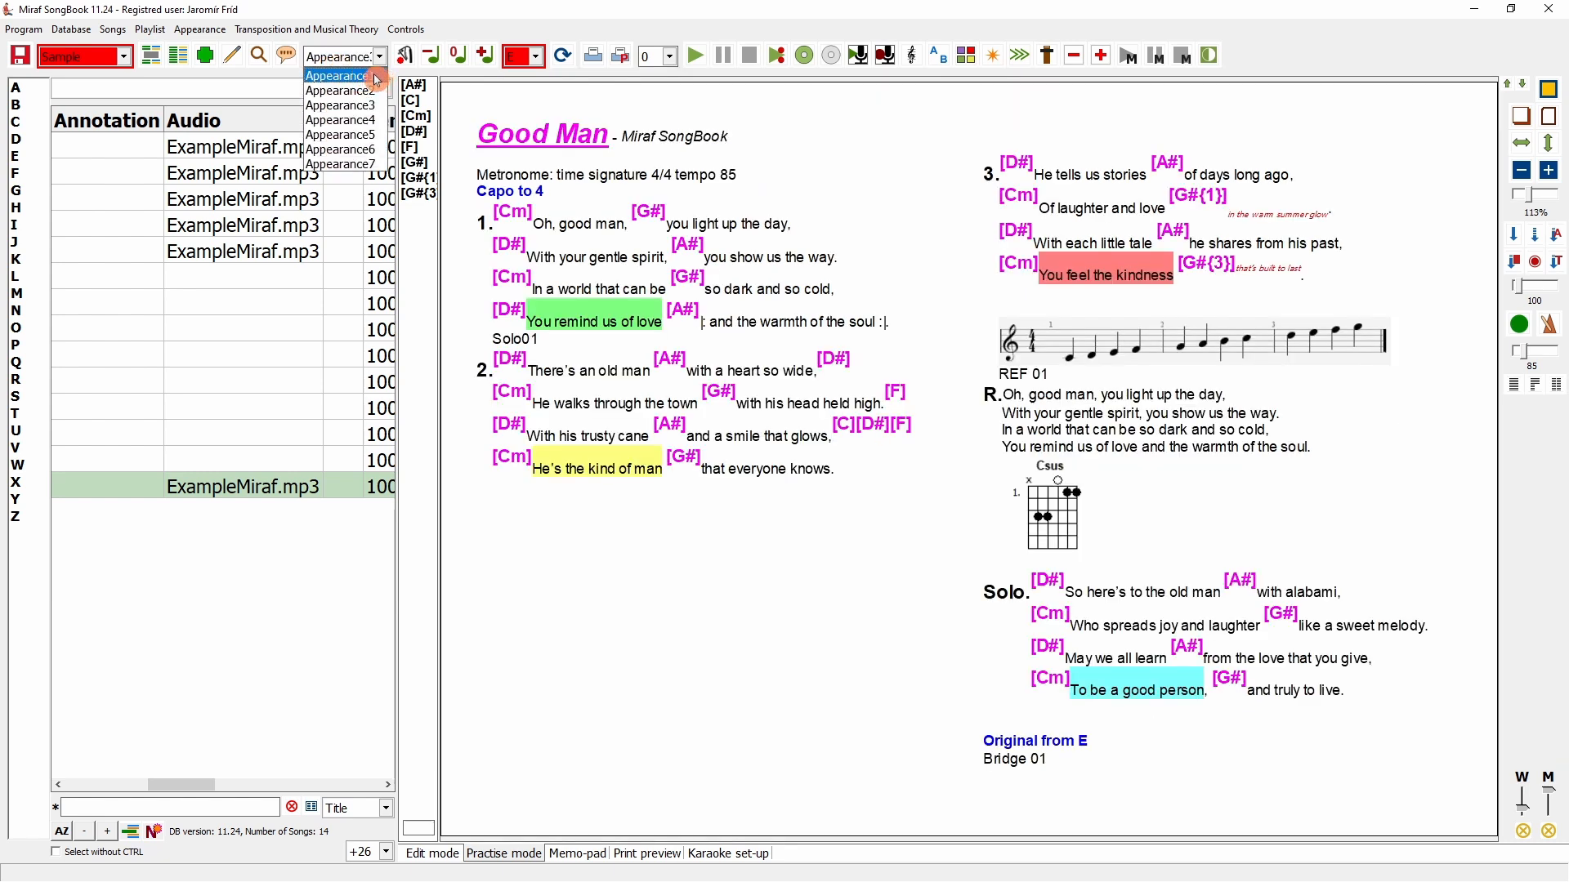
left_click(376, 76)
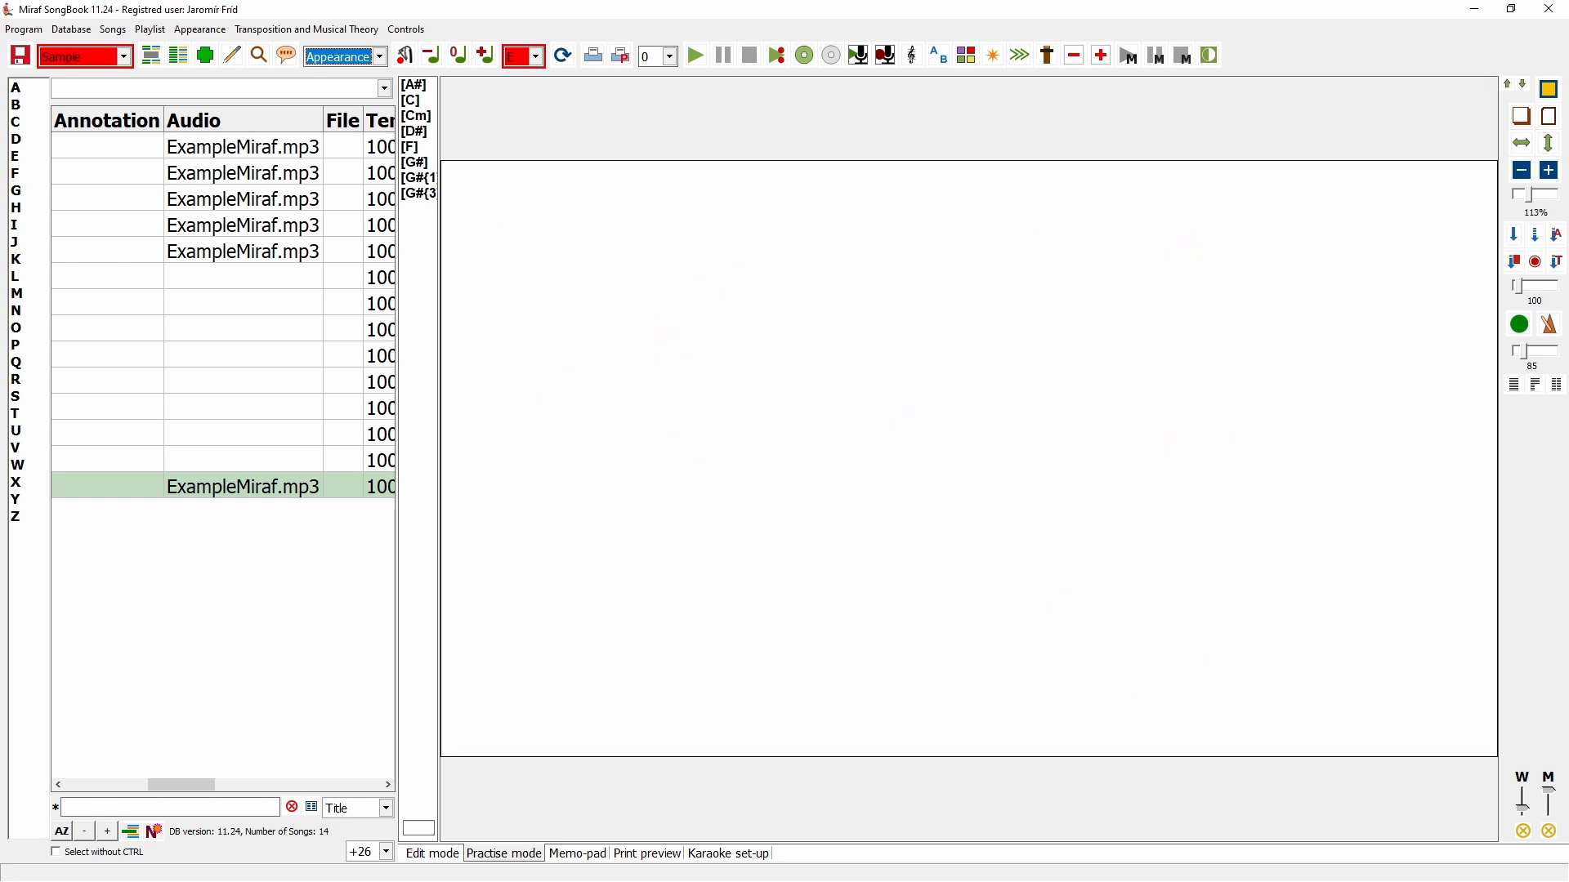
- Show chords again in the Appearance1 settings, placed in the text with superscript 200 and in brackets, and save
left_click(203, 36)
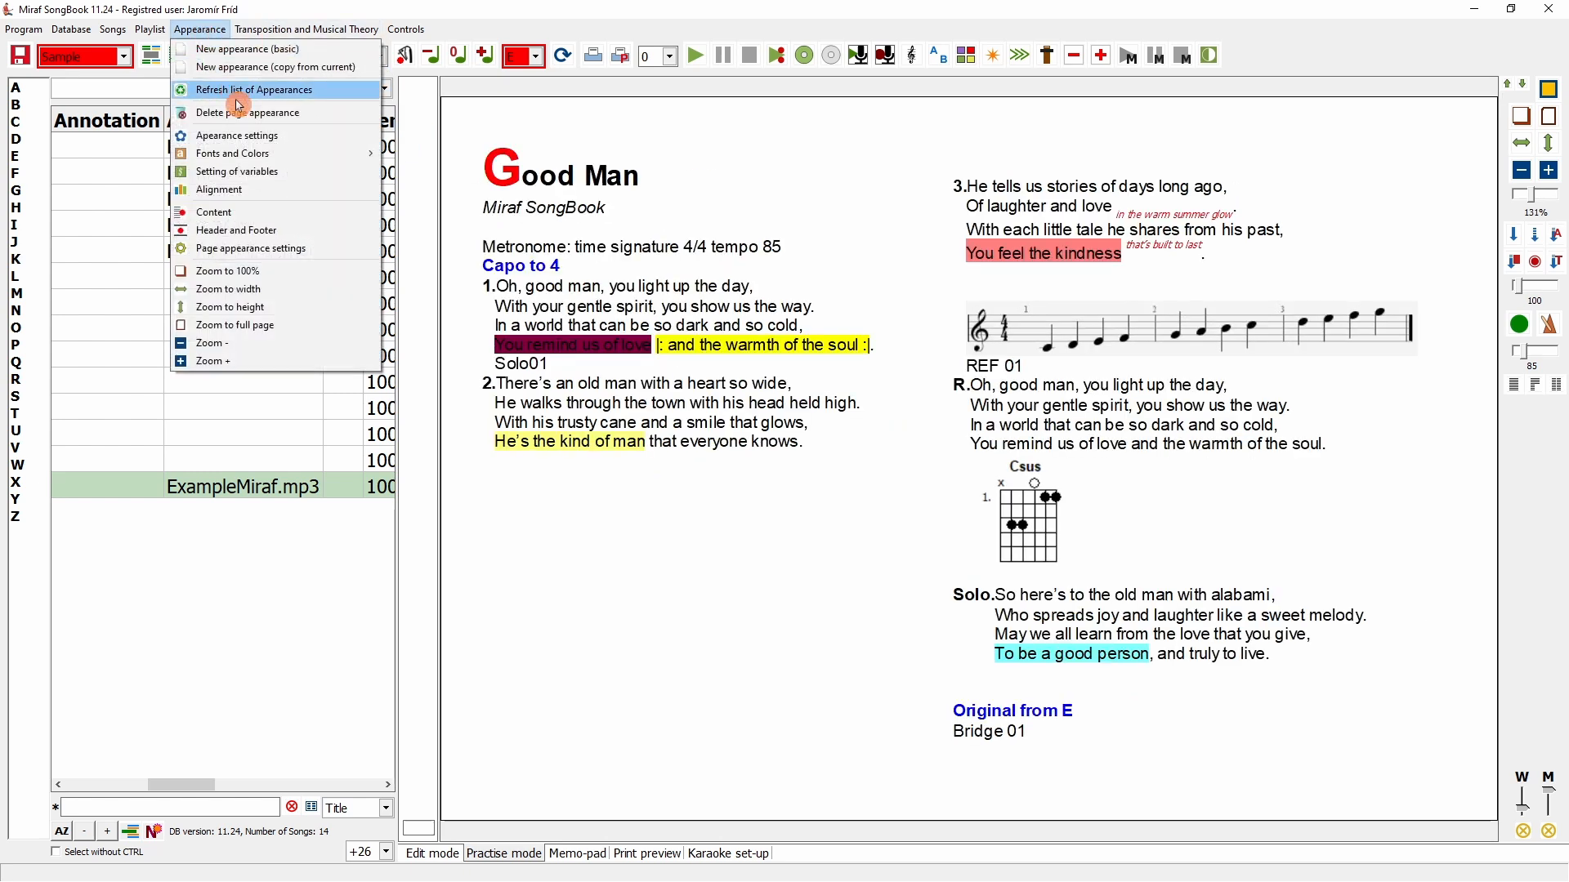
left_click(269, 135)
left_click_drag(977, 193, 951, 168)
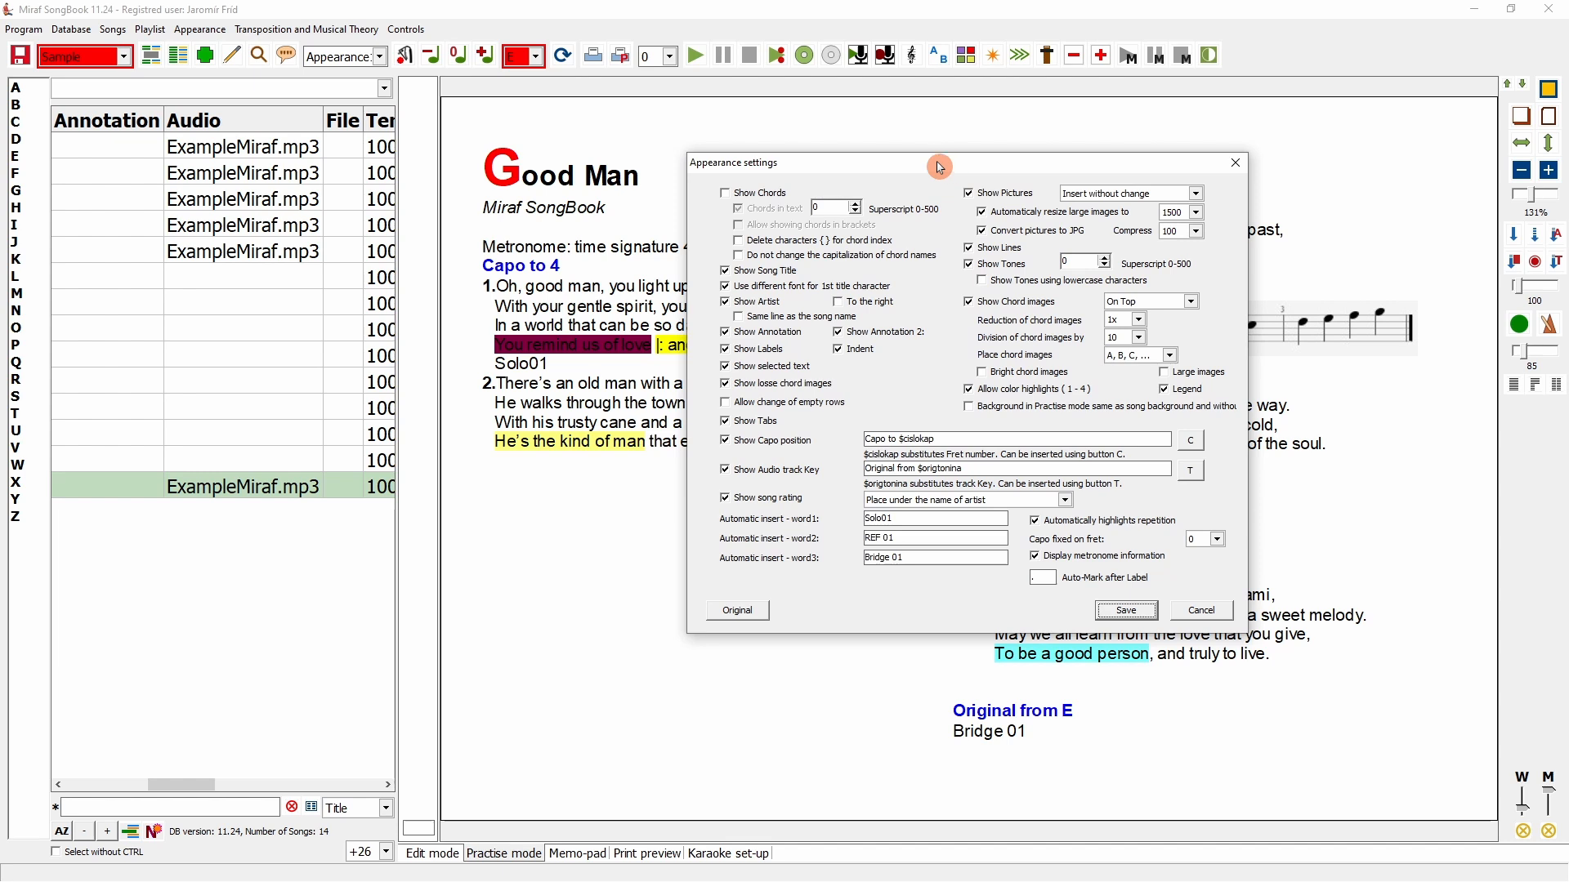
left_click(745, 195)
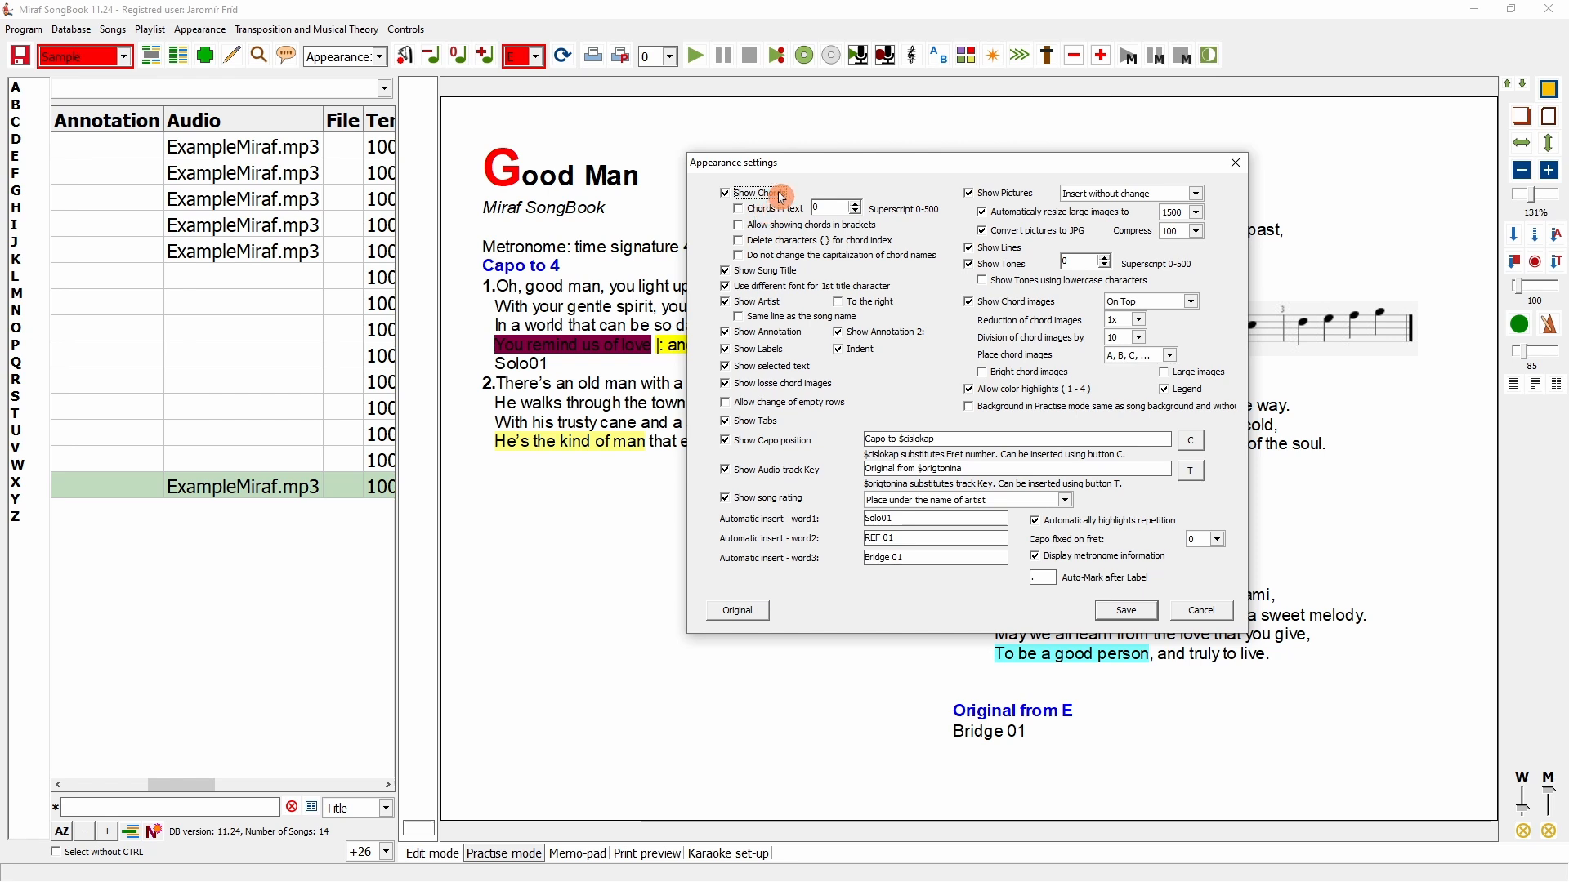
left_click(739, 209)
left_click(817, 208)
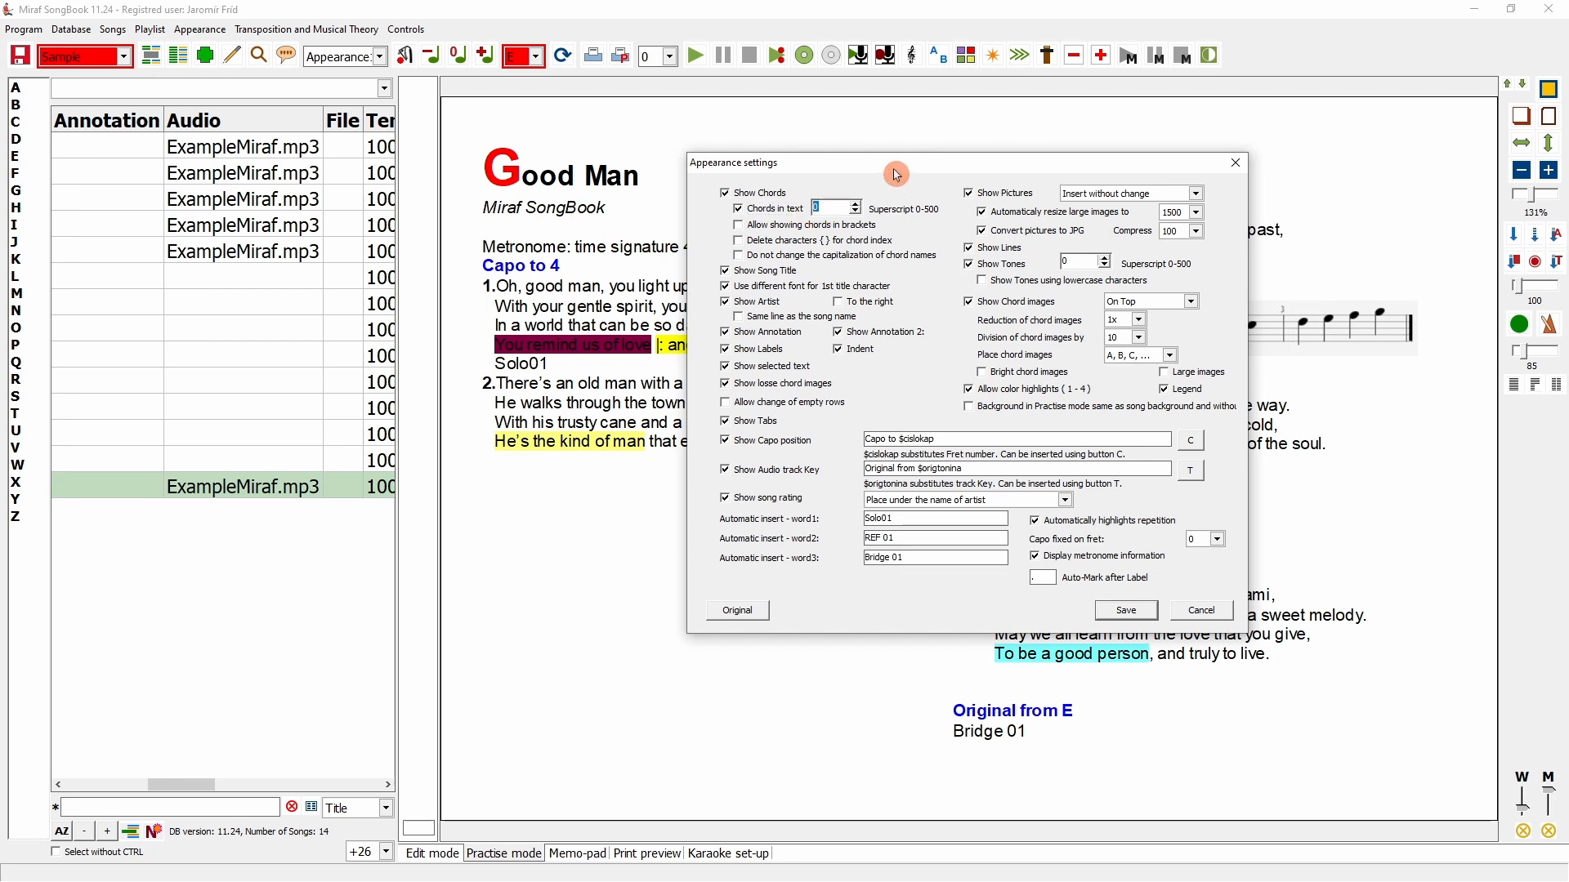
type("200")
left_click(830, 231)
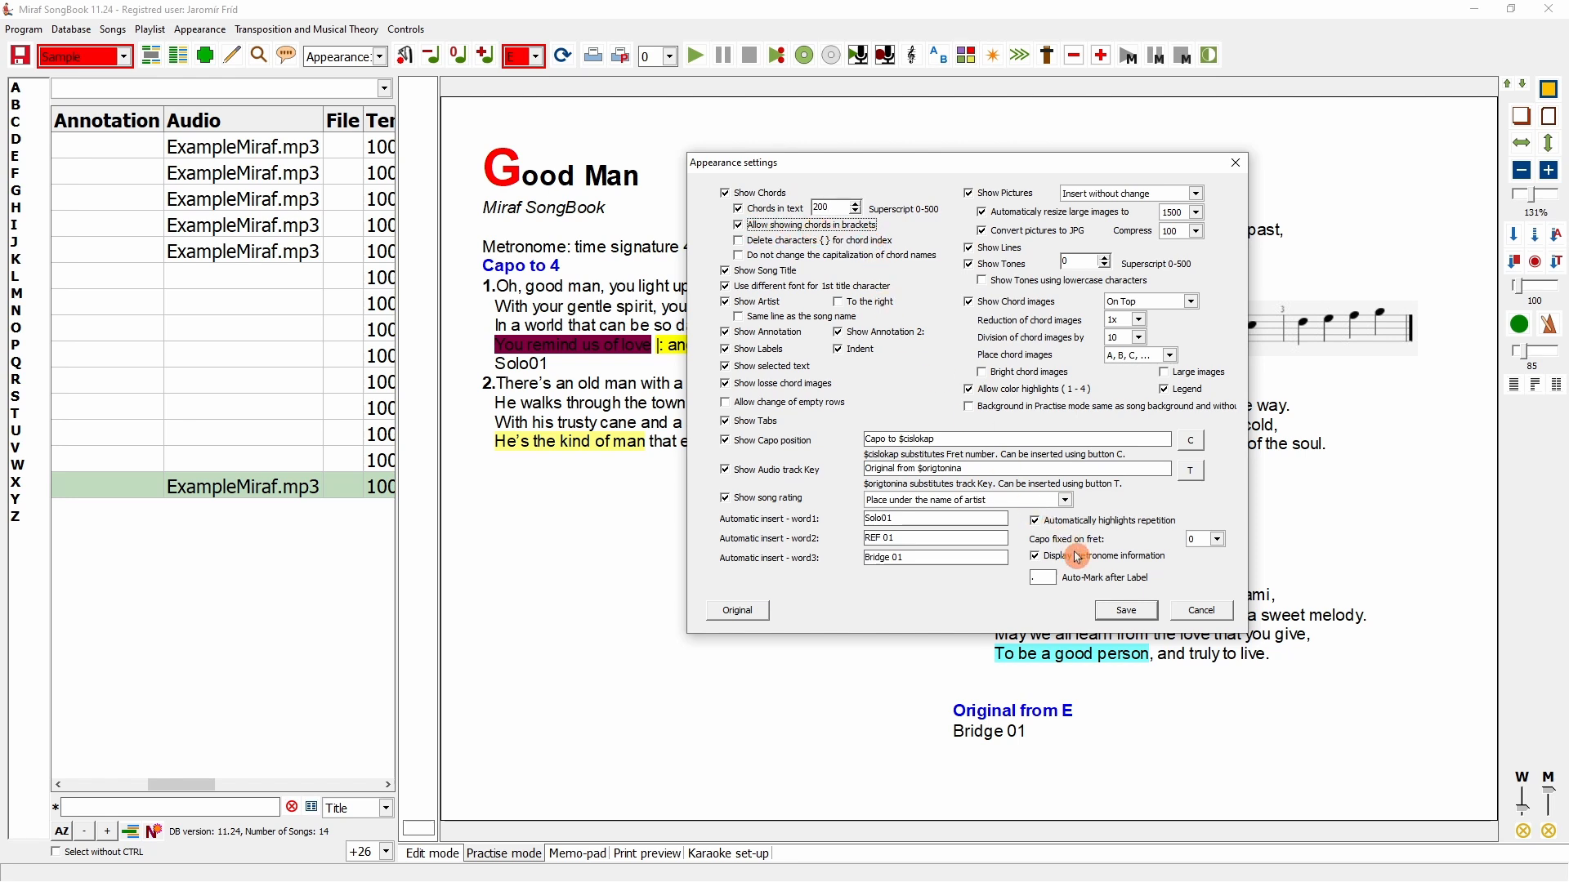
left_click(1128, 612)
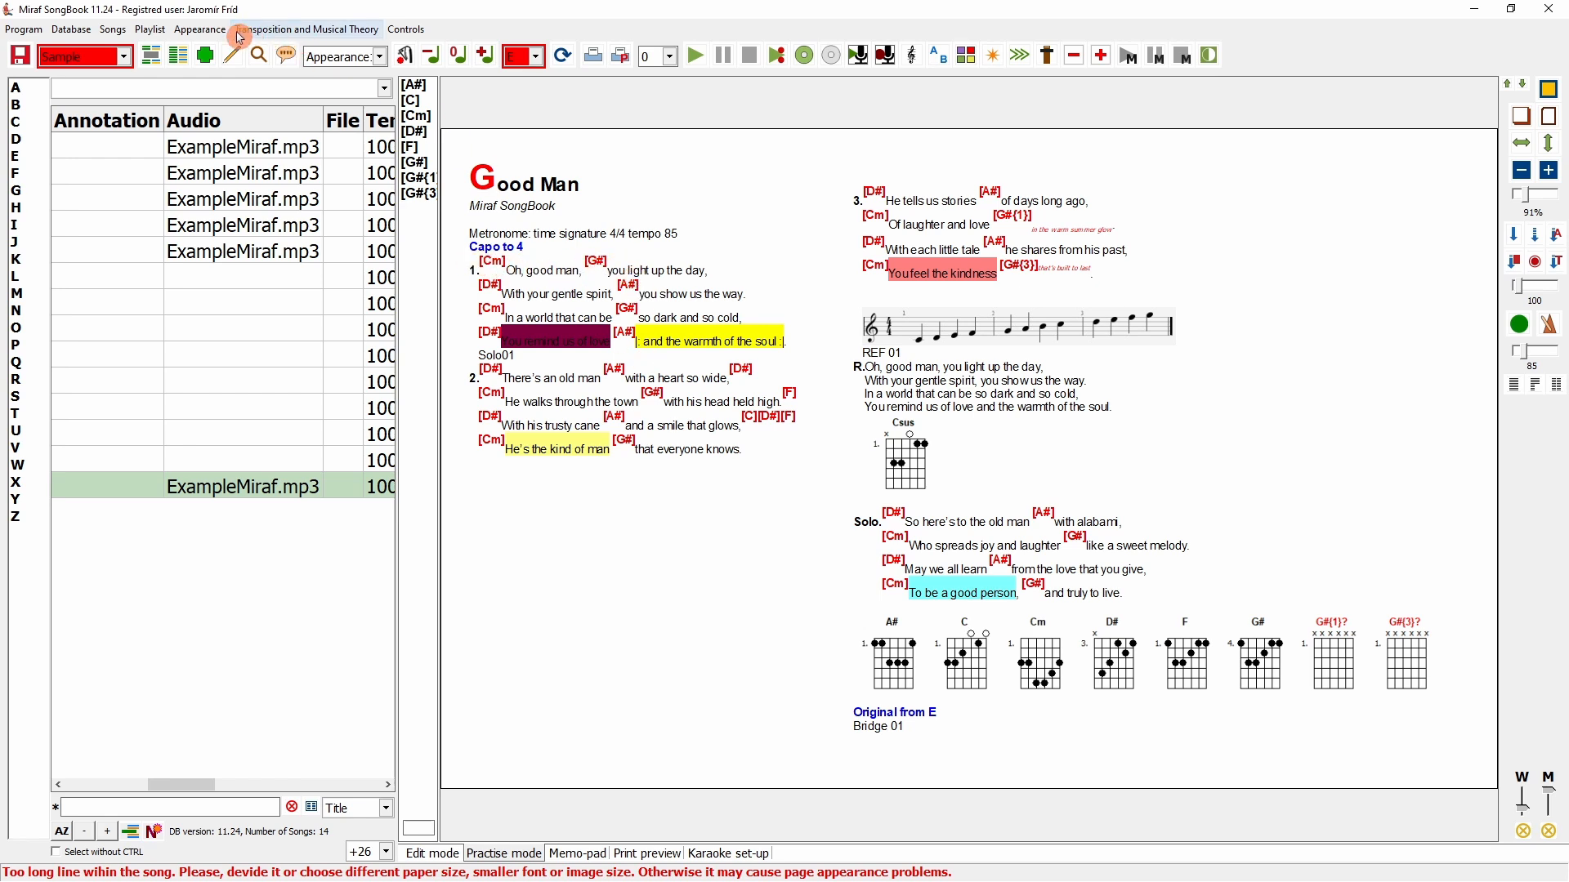
- Place the artist to the right on the same line as the song name, save, and display the song in one column
left_click(200, 30)
left_click(245, 137)
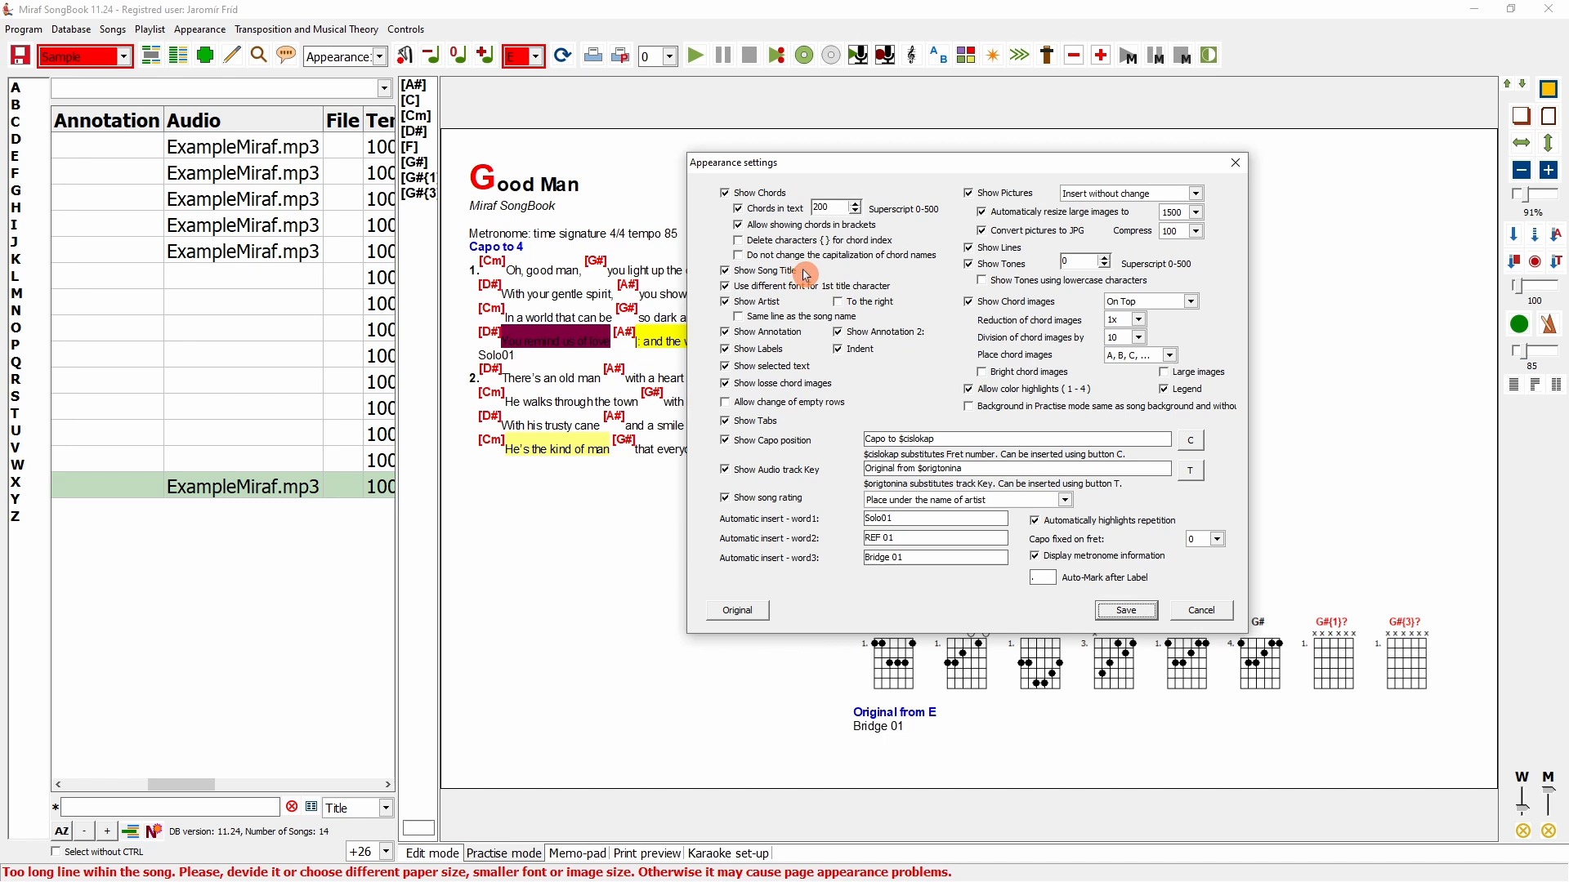
left_click(739, 318)
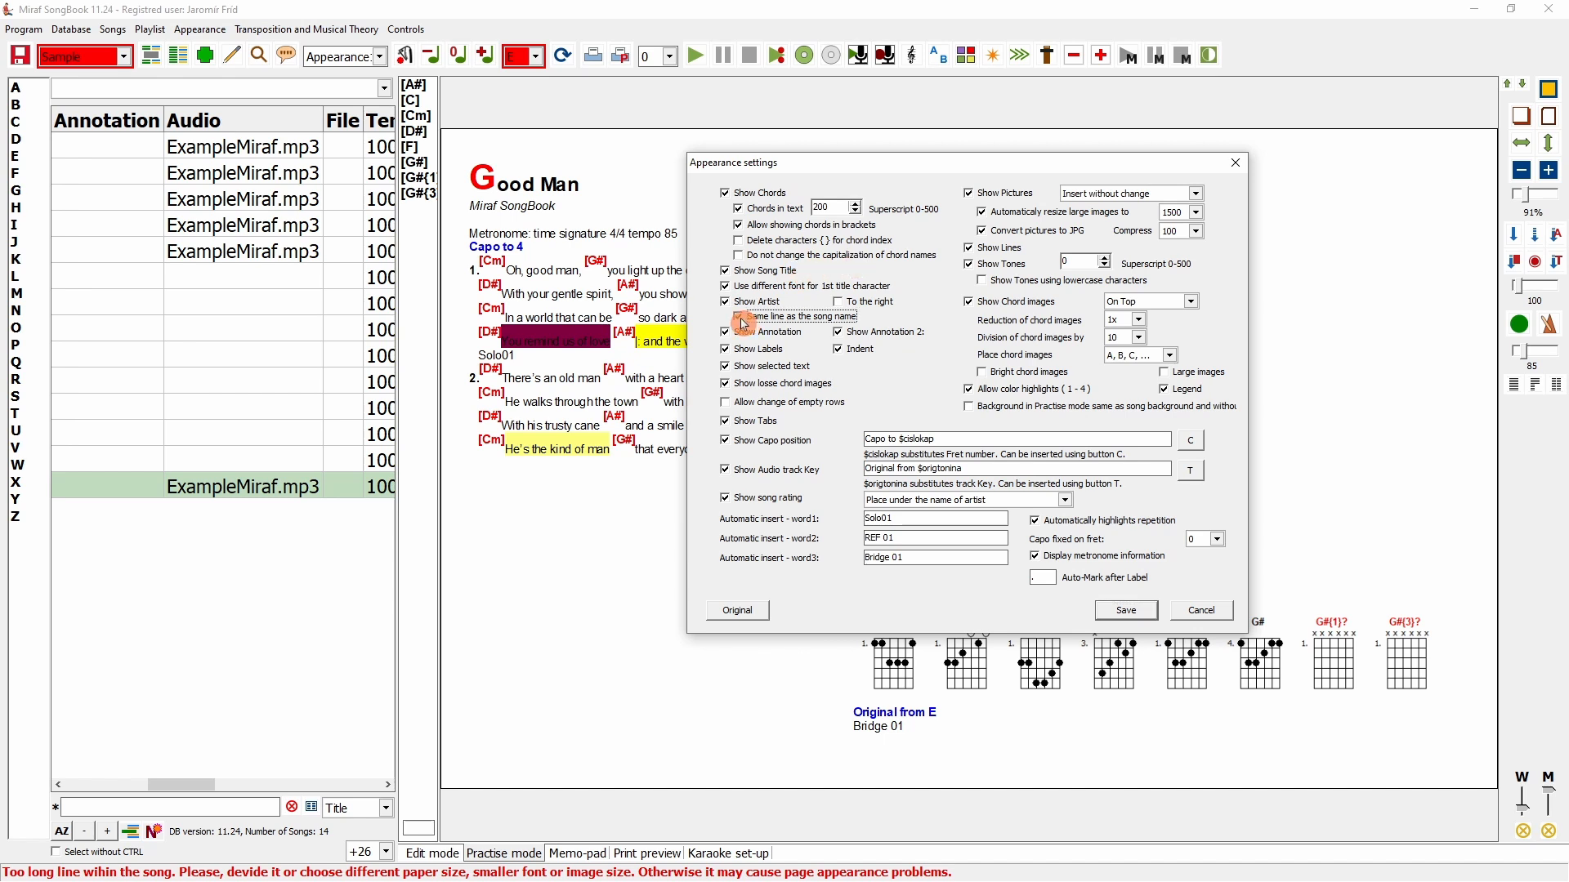
left_click(842, 305)
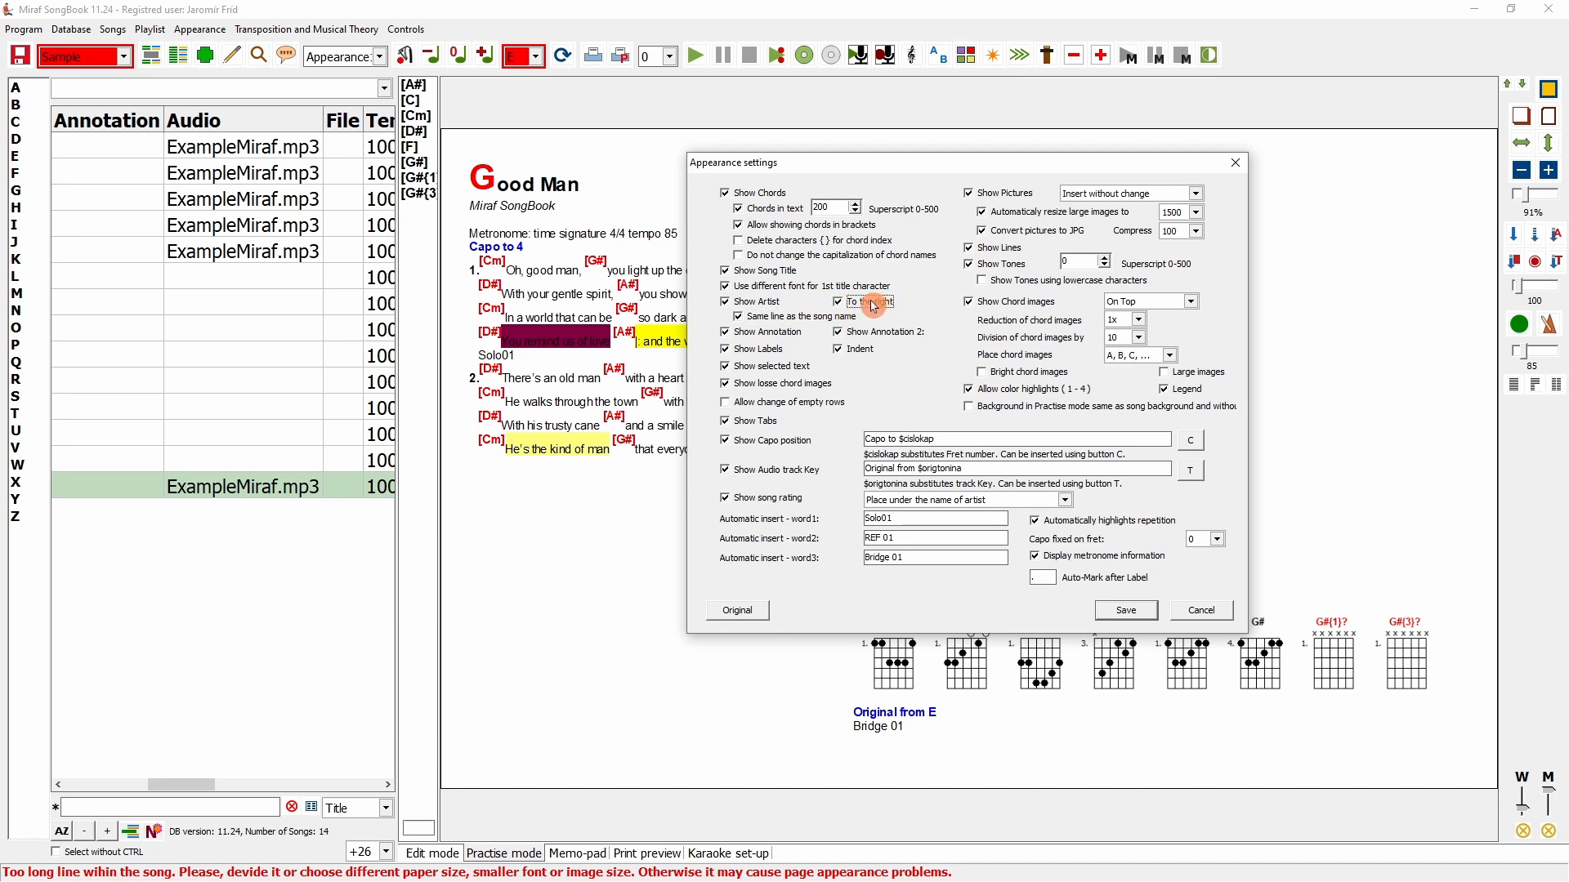
left_click(1126, 611)
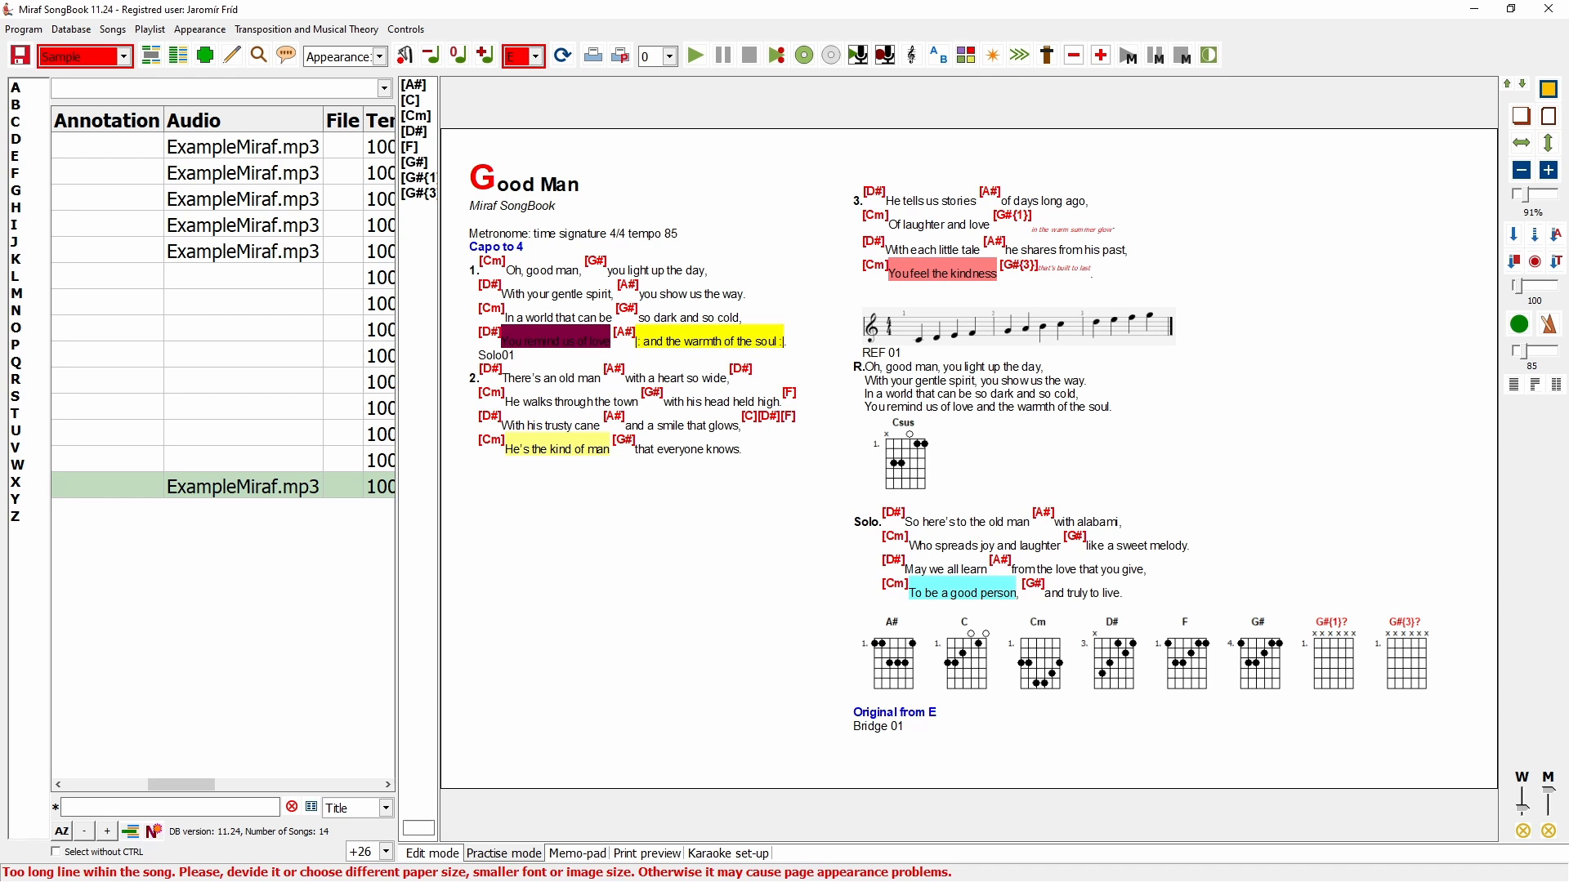
left_click(1516, 390)
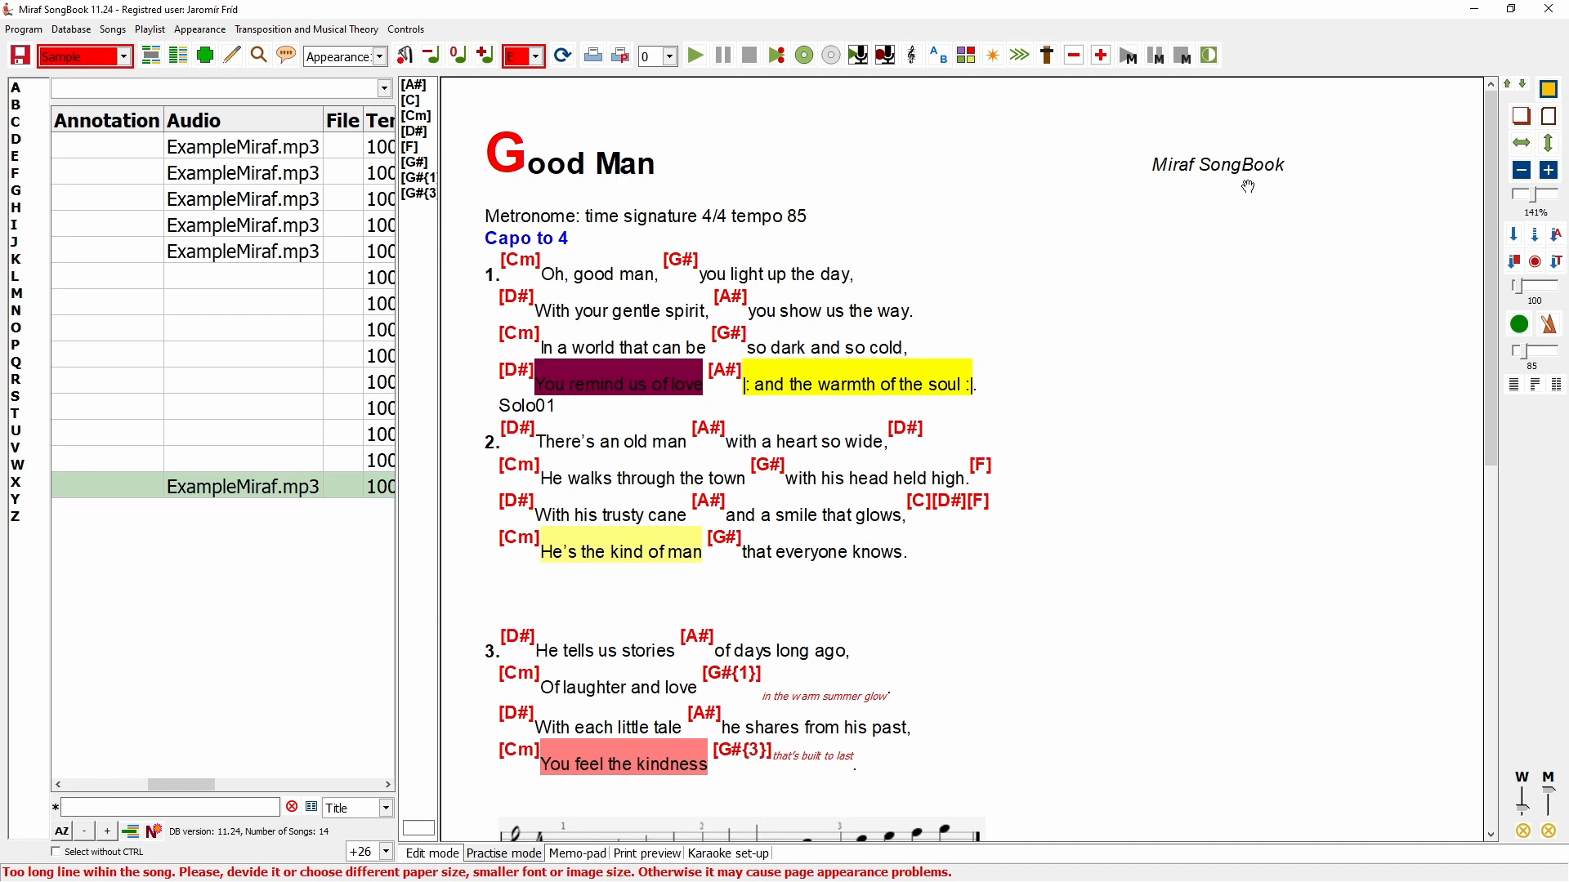
- Turn off the display of verse labels in the appearance settings and save
left_click(201, 30)
left_click(241, 141)
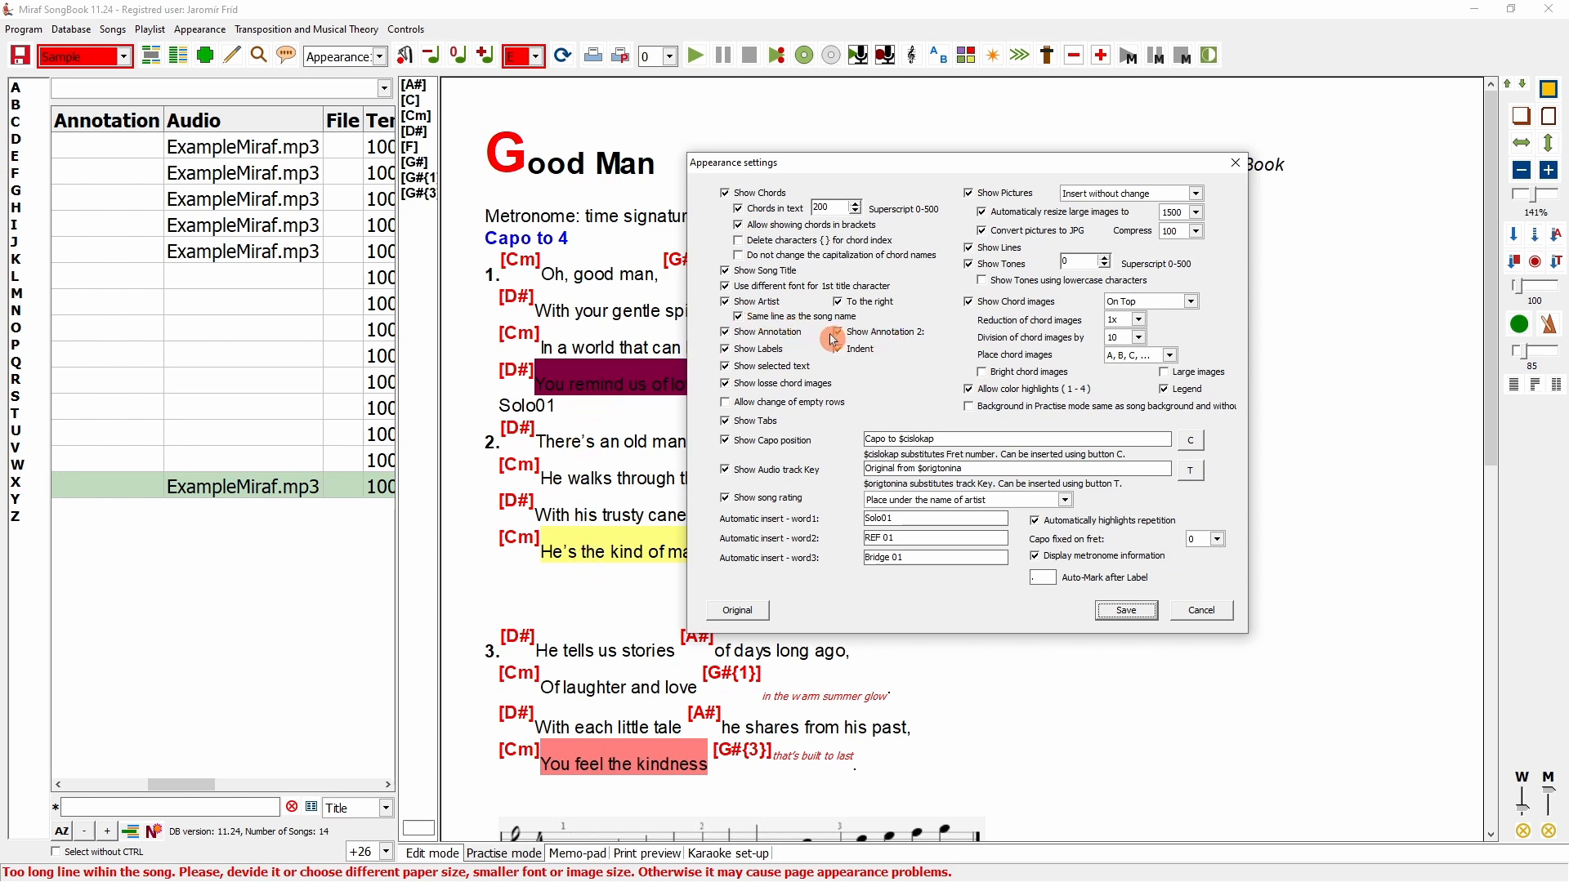
left_click(745, 357)
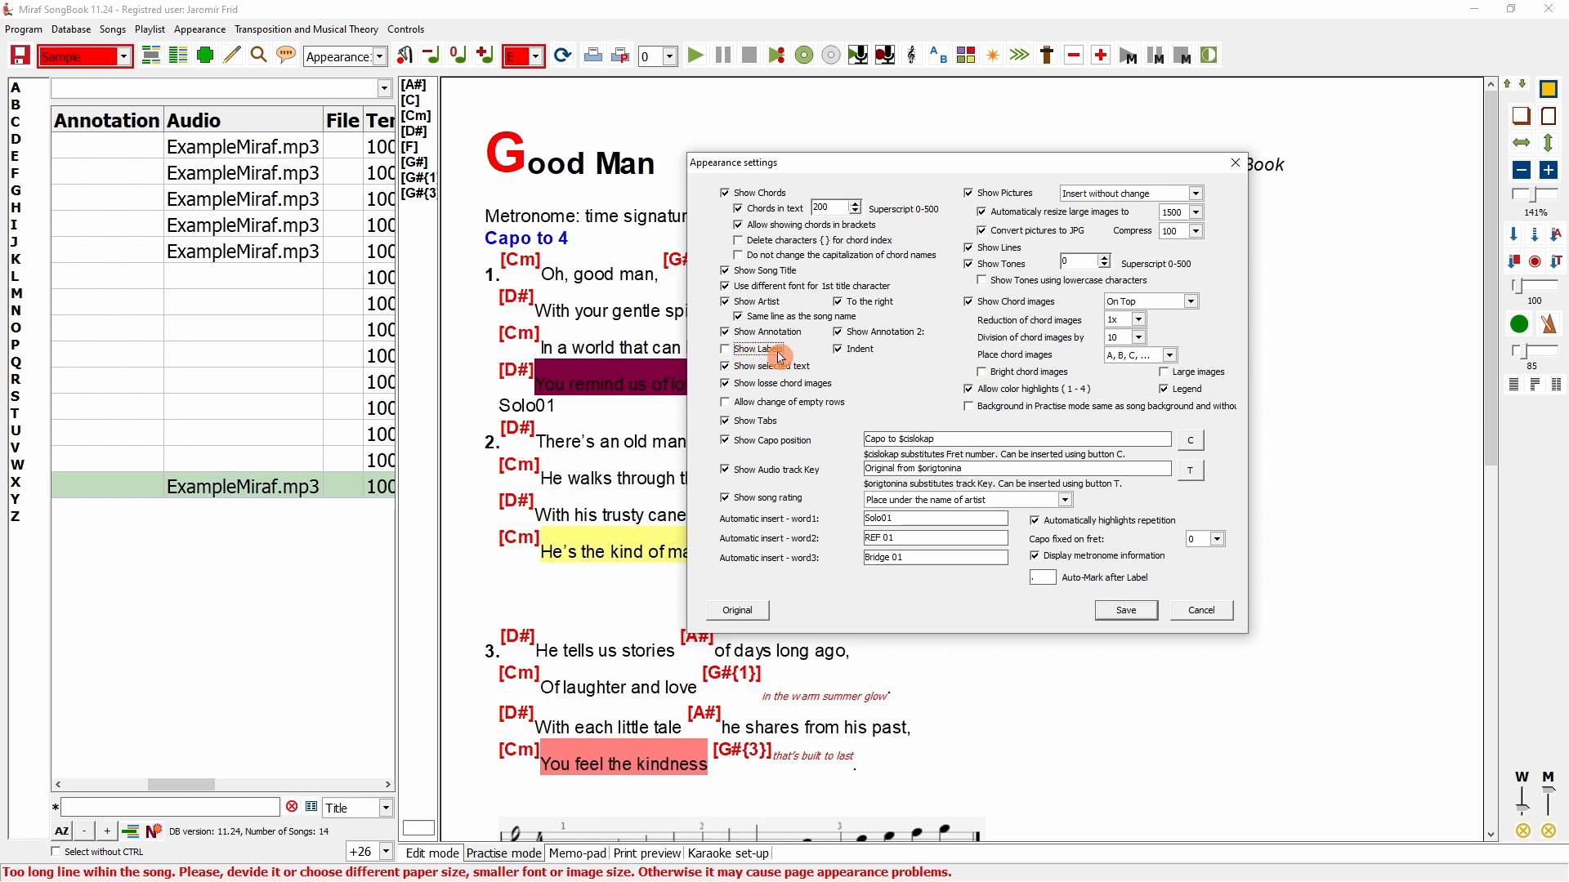
left_click(1131, 611)
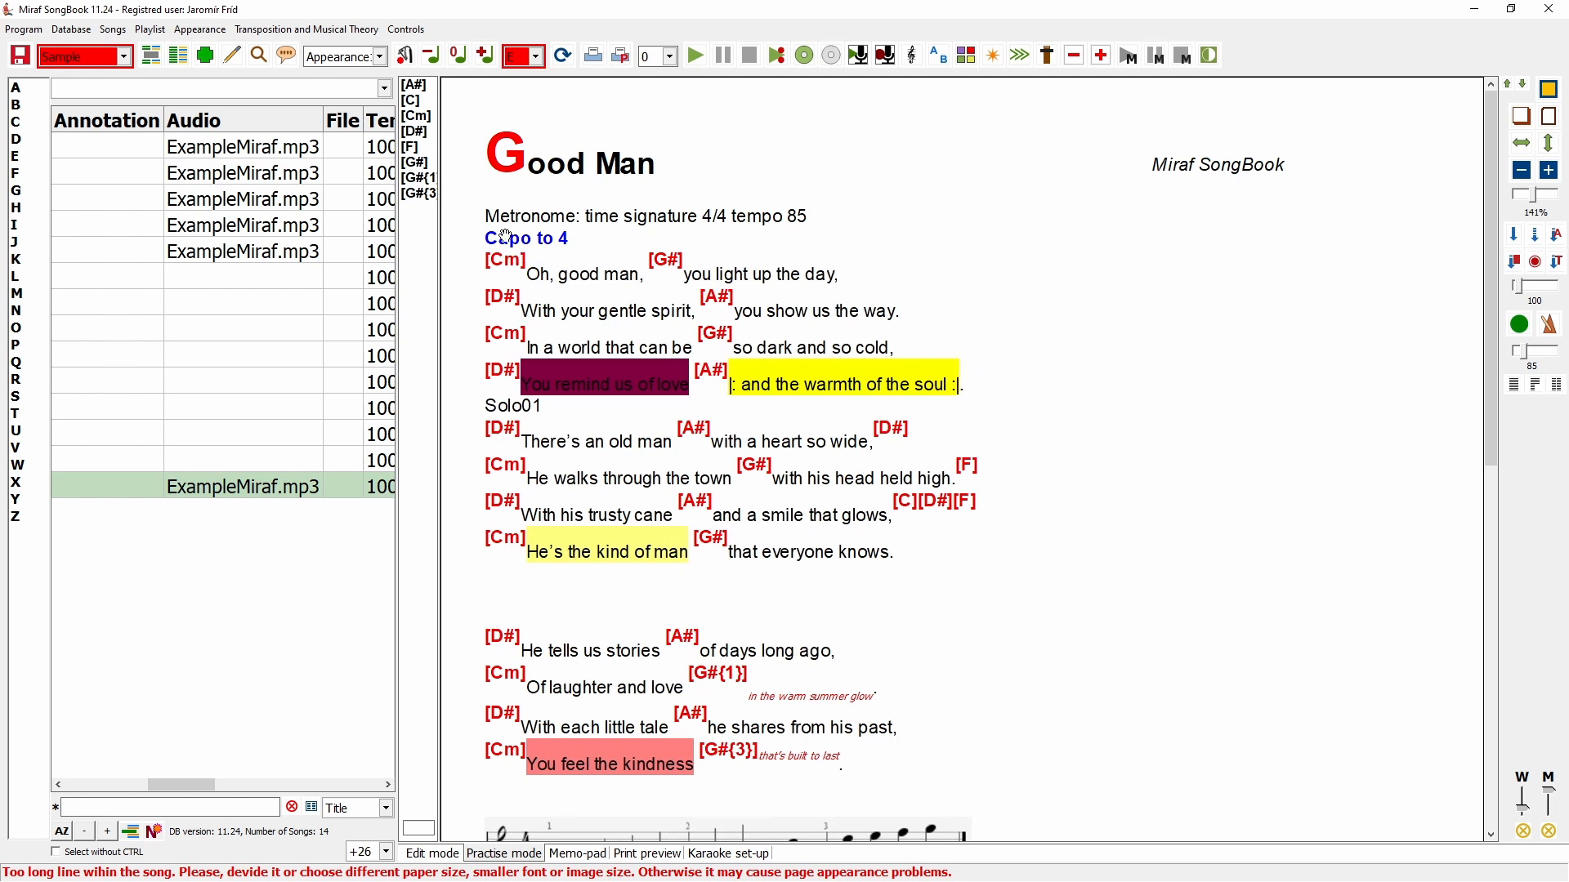
- Turn off Show selected text in the appearance settings, save, and look through the song page
left_click(200, 30)
left_click(232, 135)
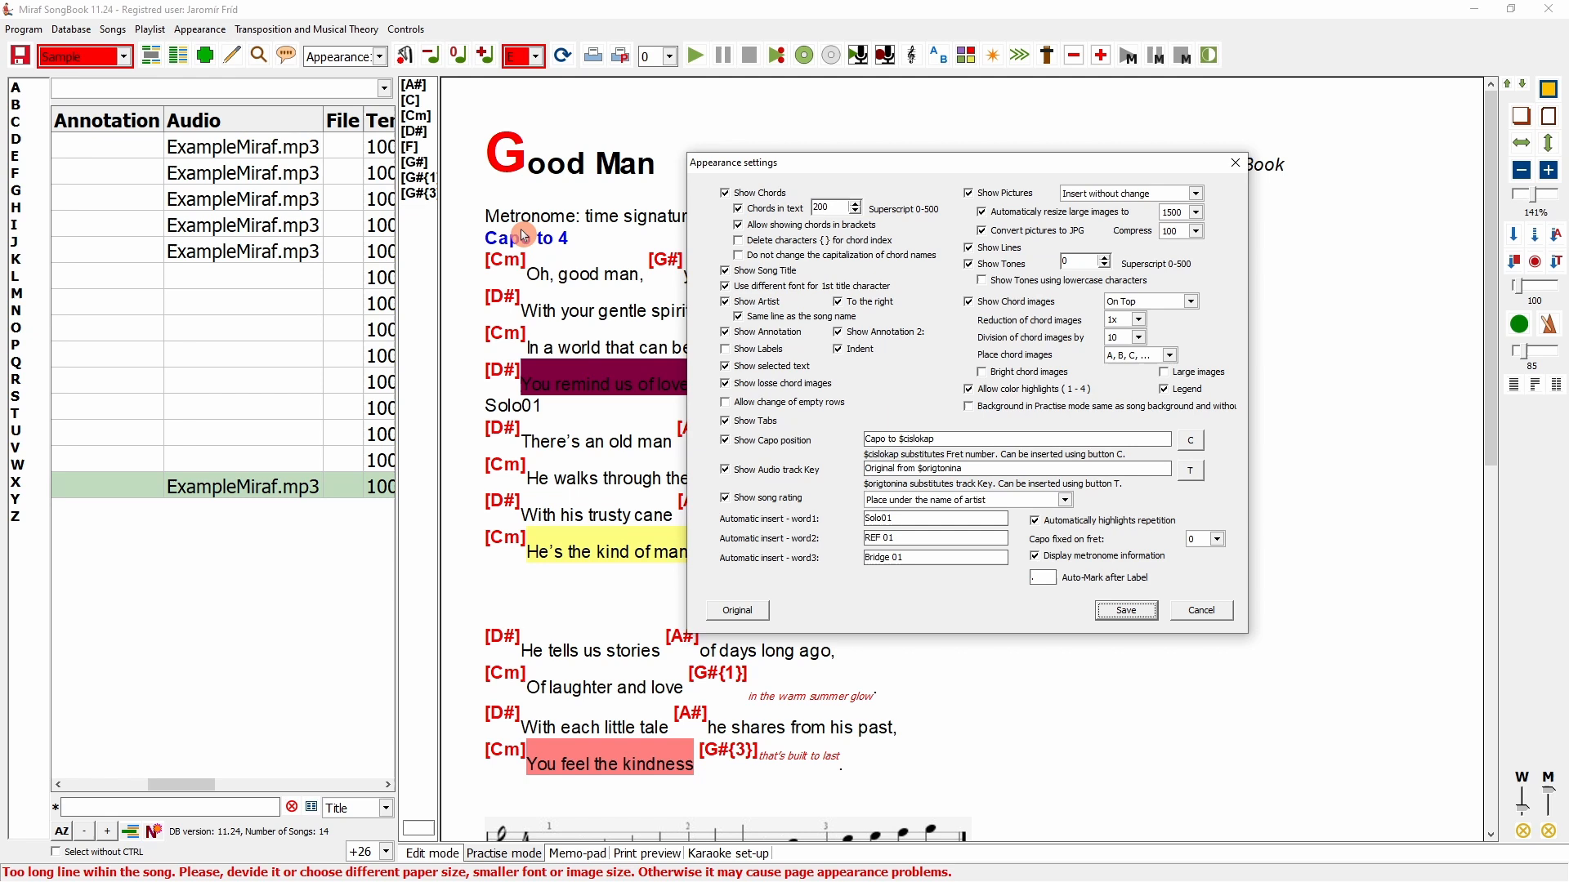
left_click(768, 368)
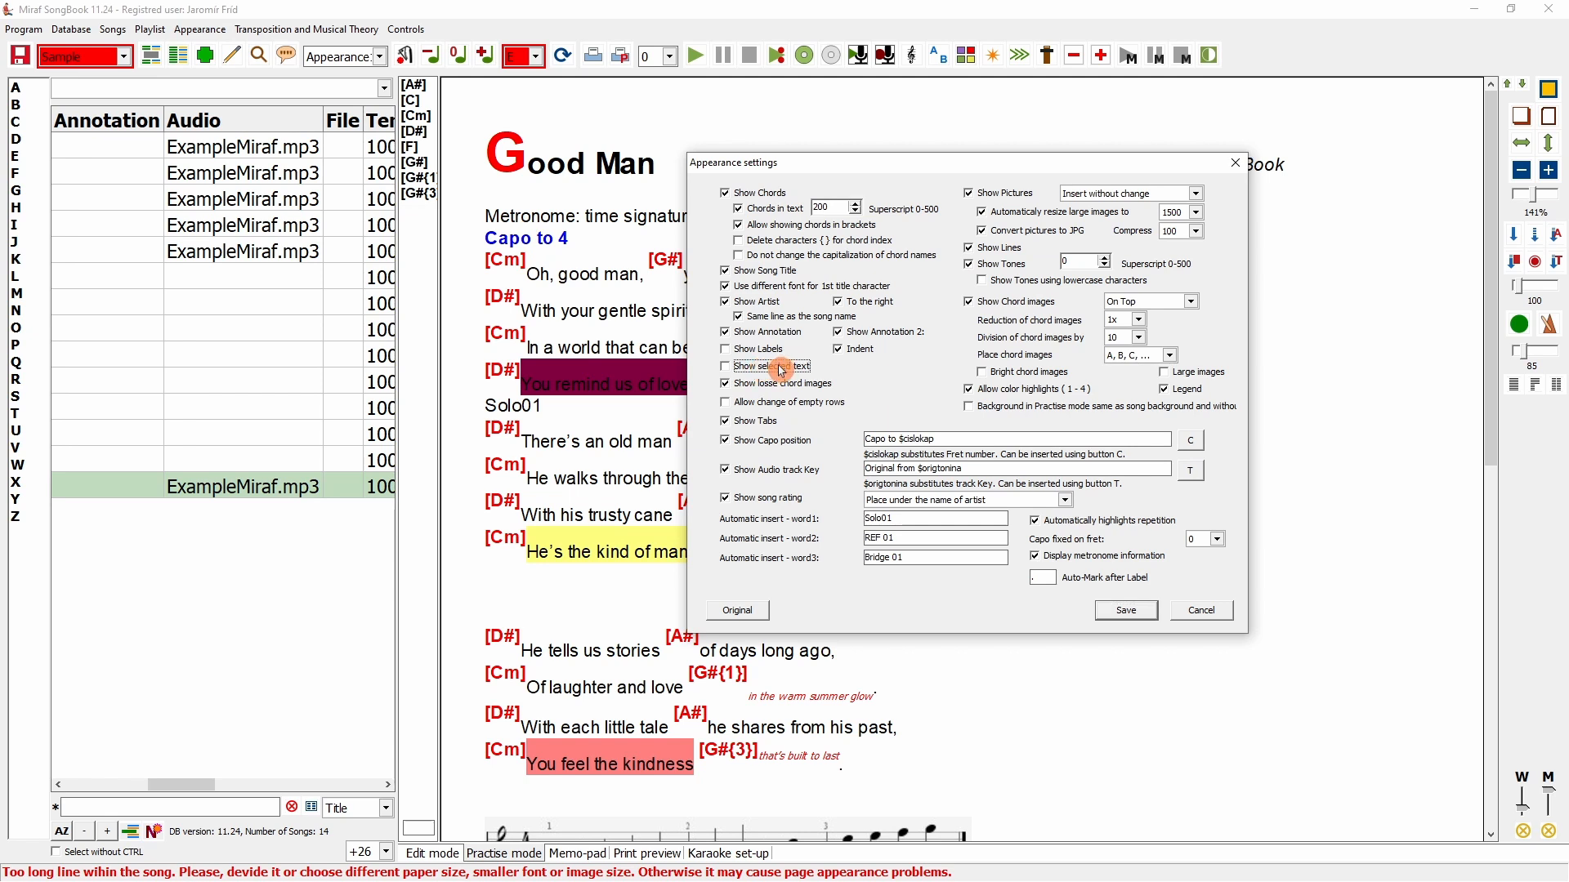
left_click(1123, 615)
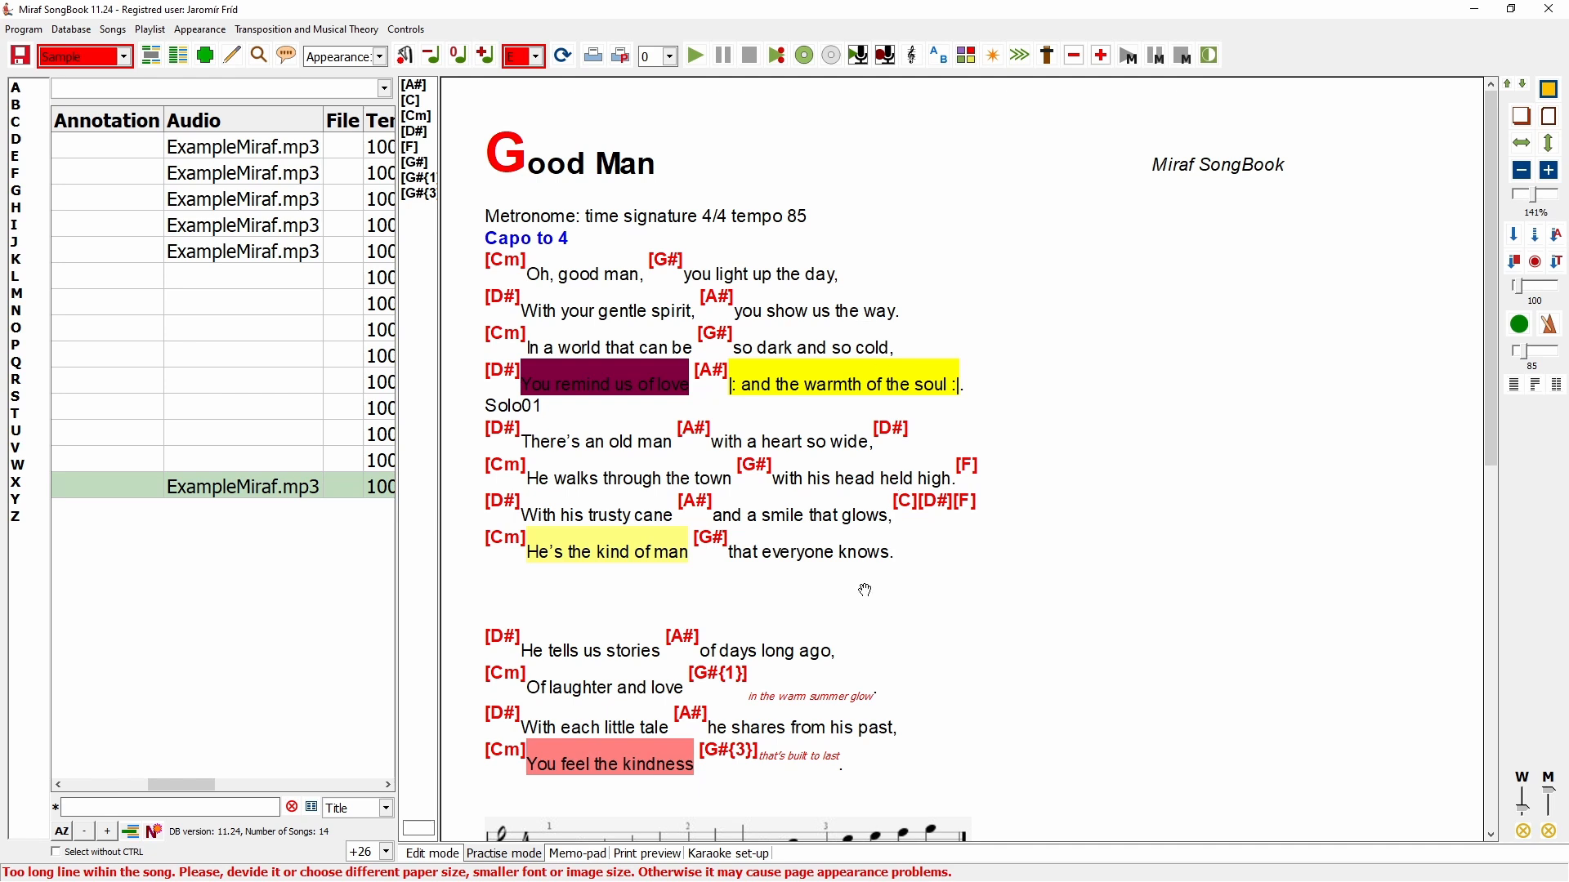
left_click_drag(865, 590, 921, 4)
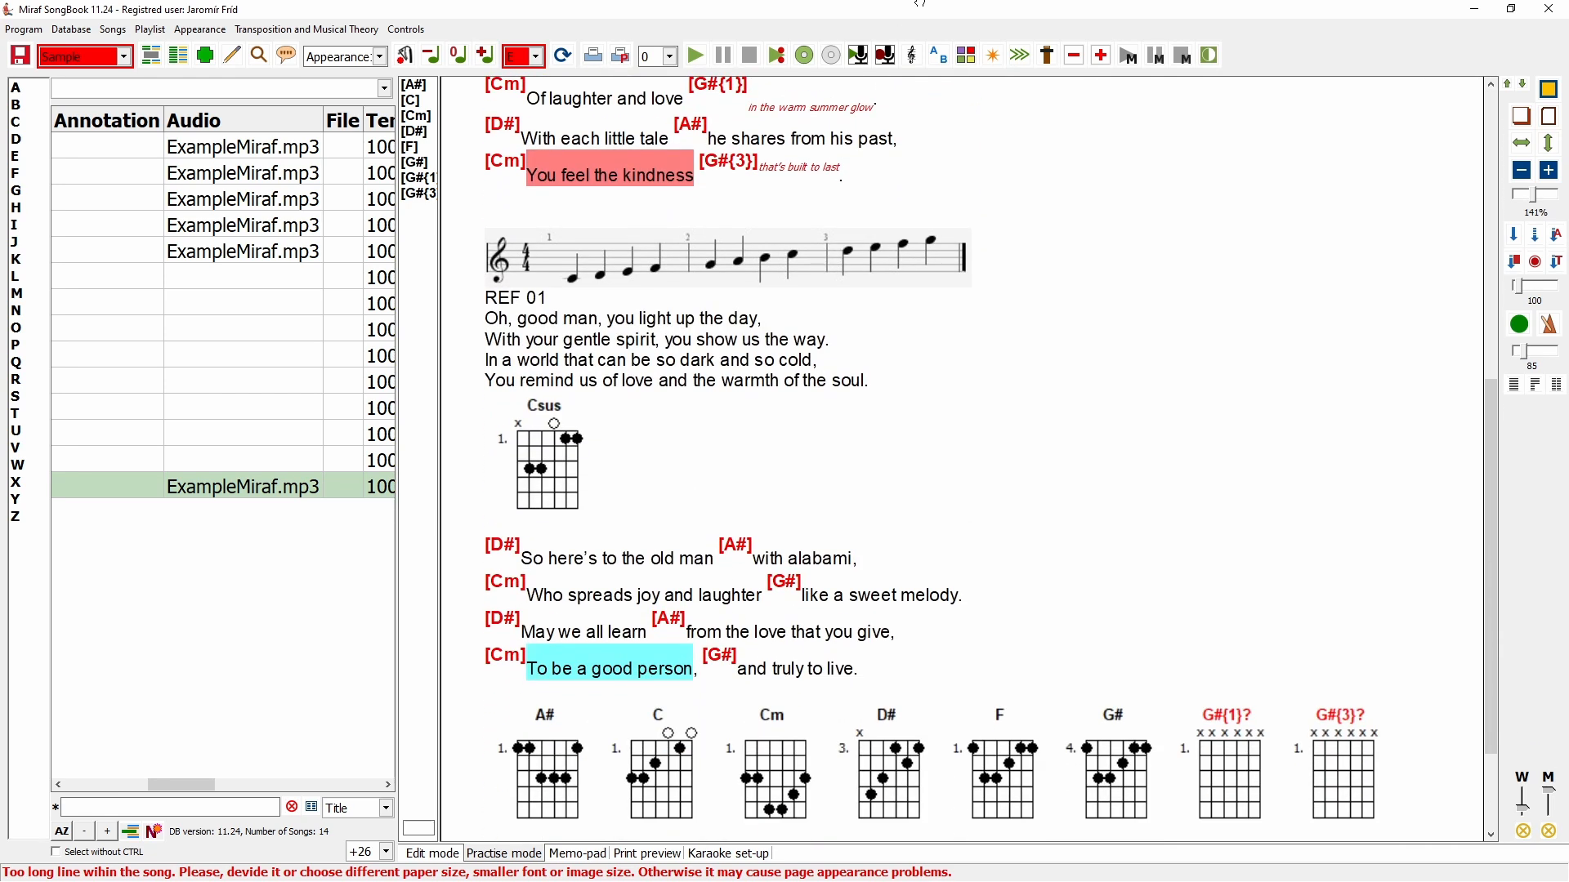
scroll(904, 142, "up", 10)
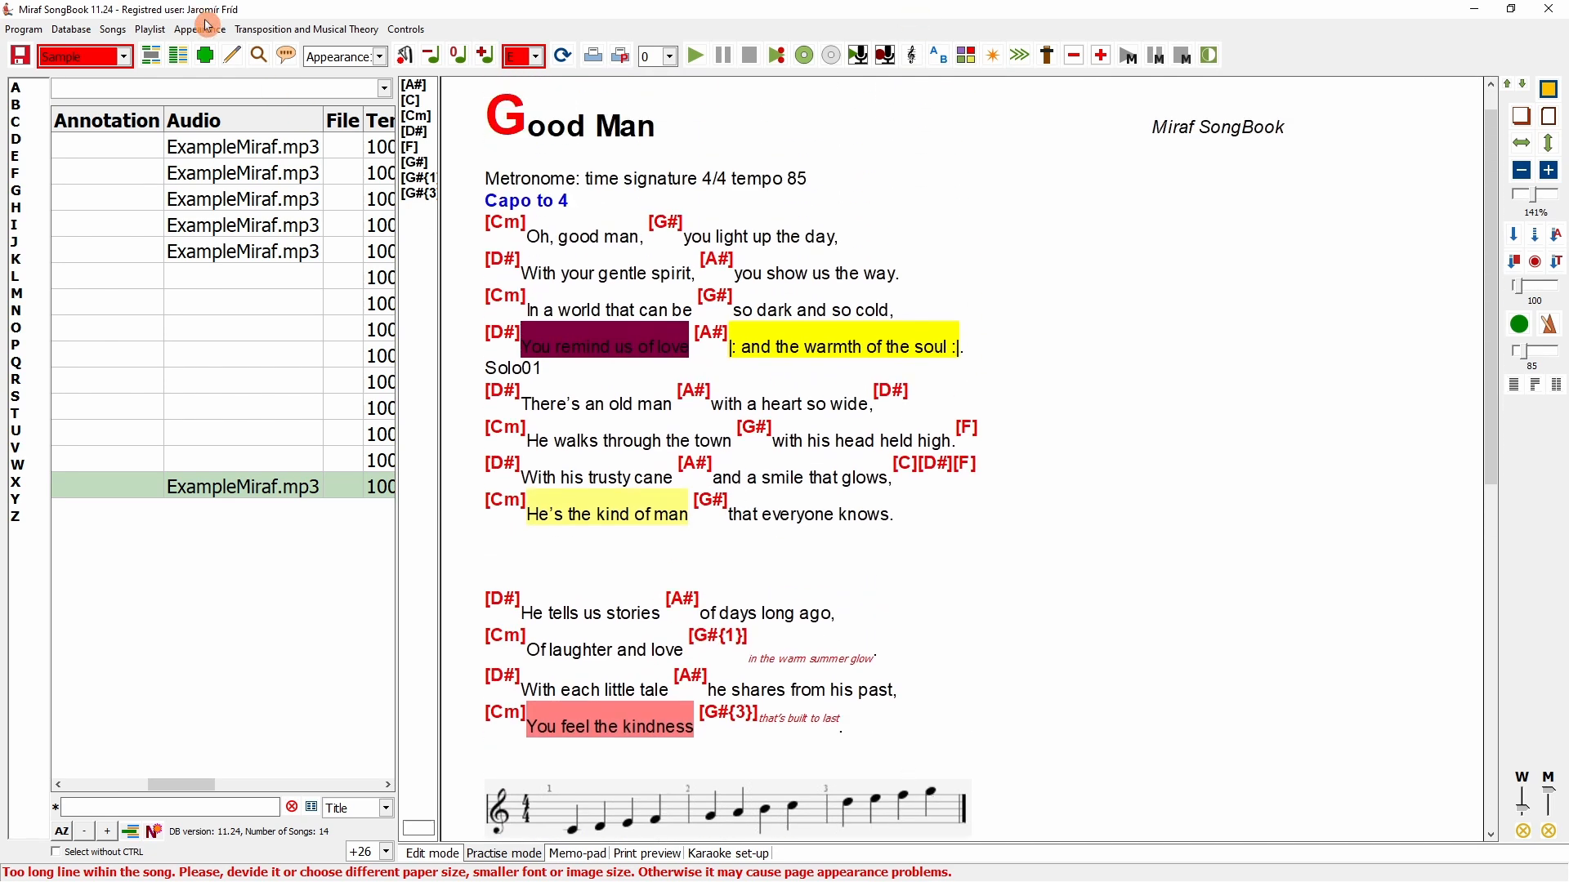
- Place the song rating below the song title in the appearance settings, save, and give the song Rating 4
left_click(200, 30)
left_click(223, 137)
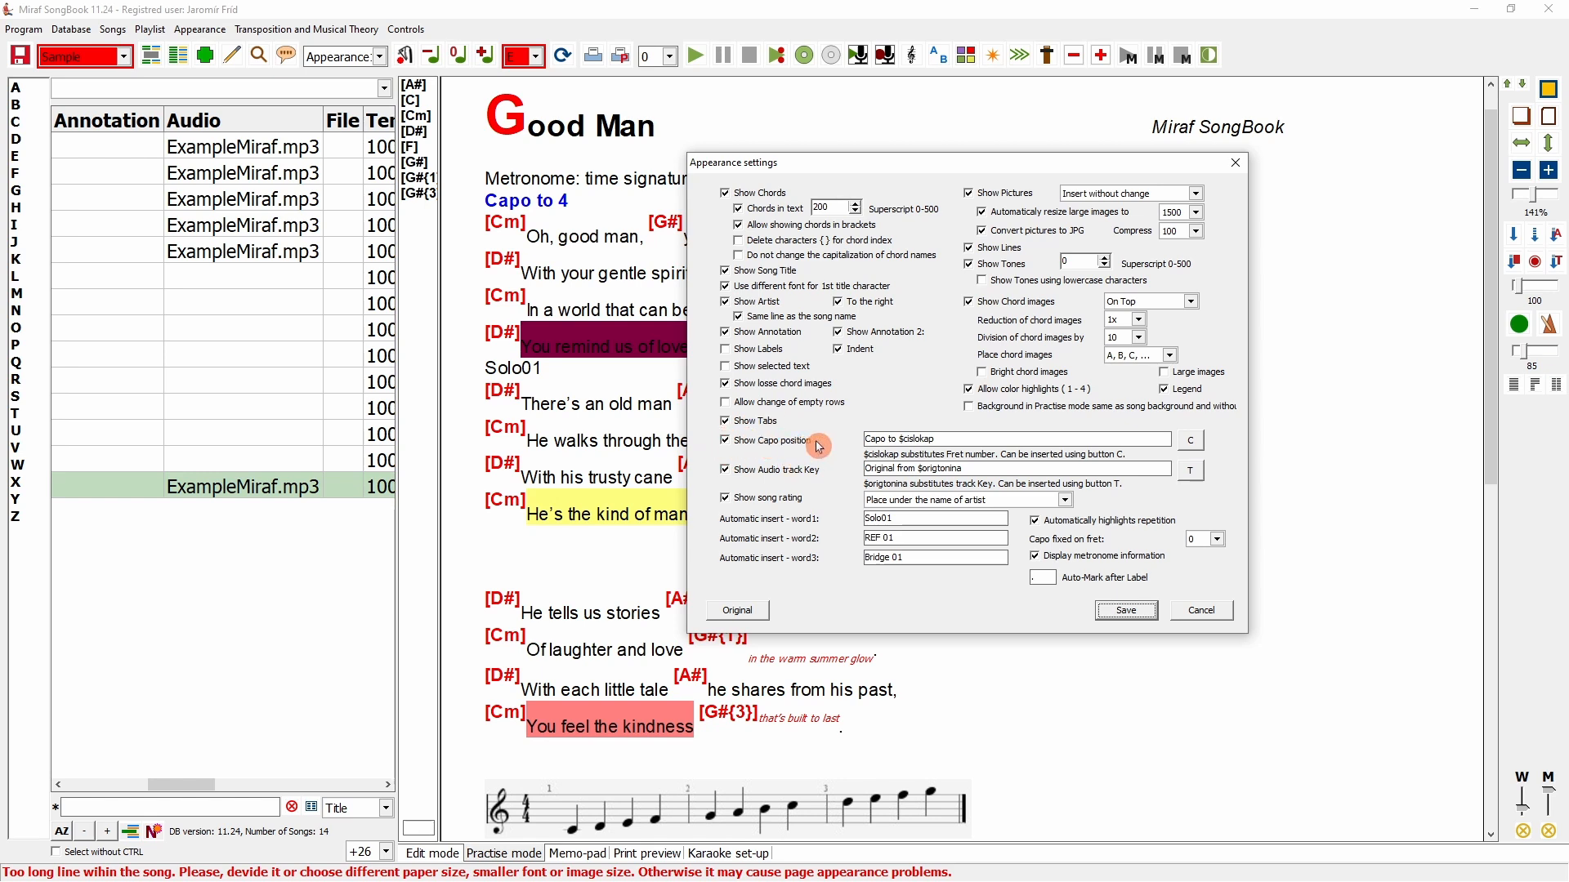
left_click_drag(866, 439, 899, 441)
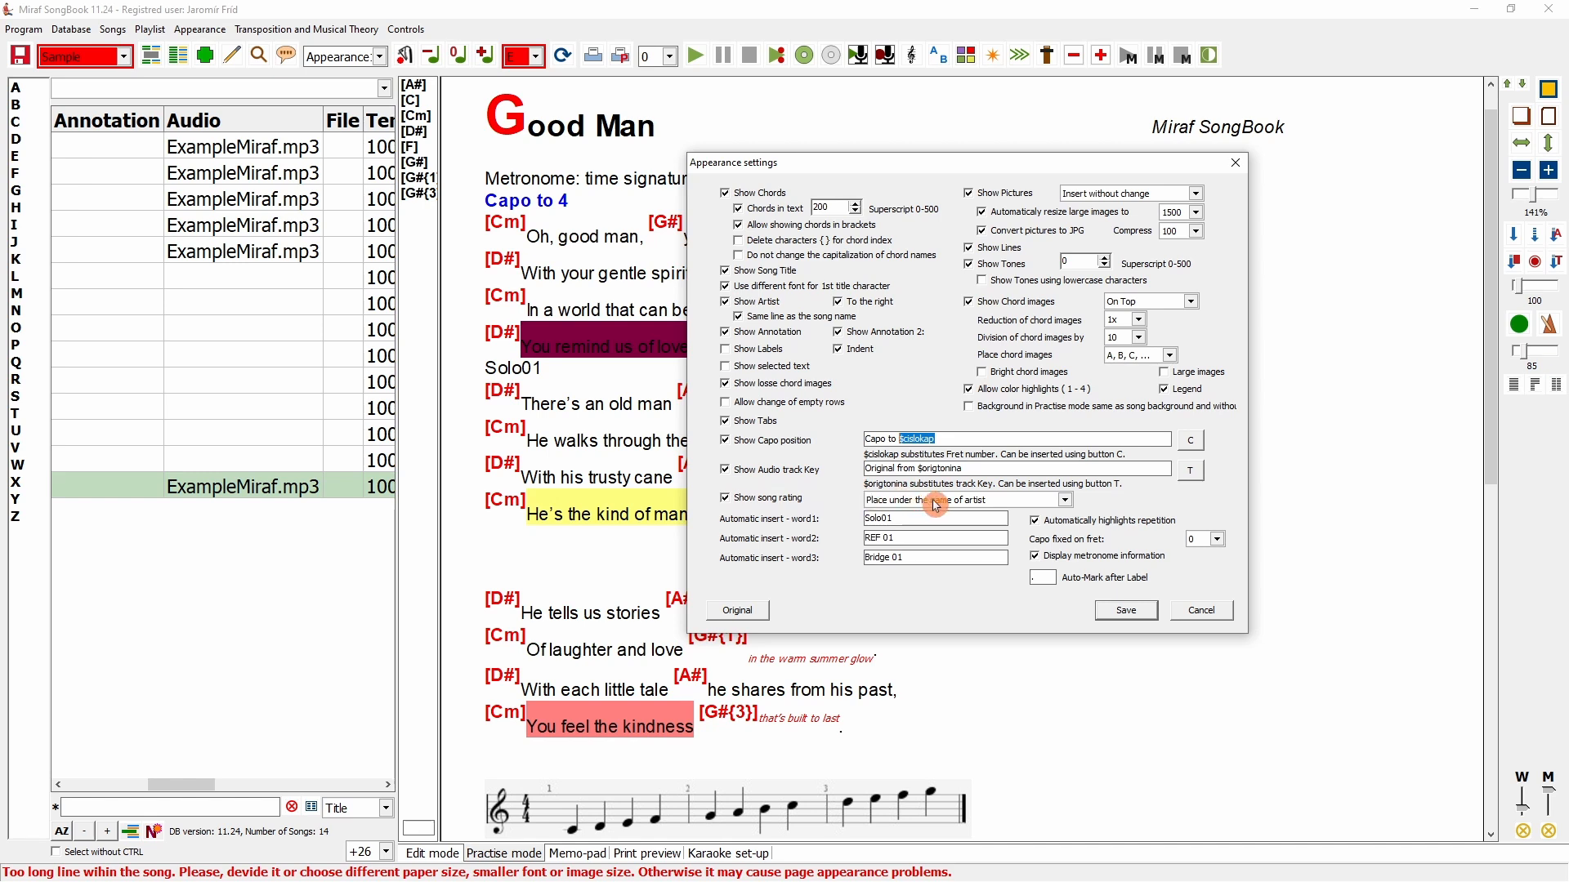
left_click(981, 503)
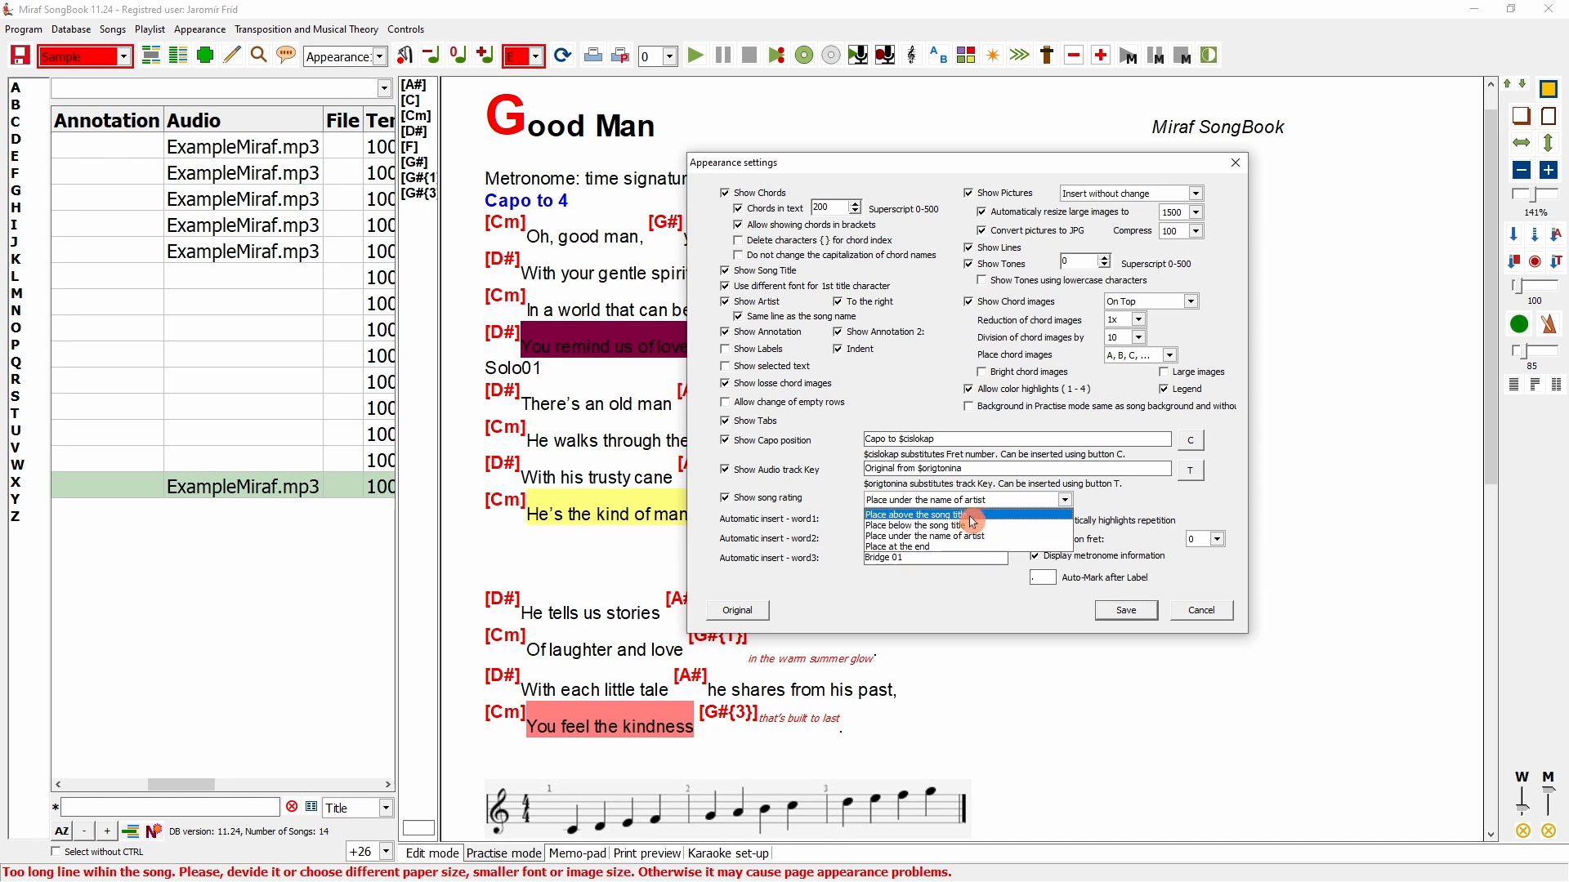
left_click(916, 527)
left_click(1124, 611)
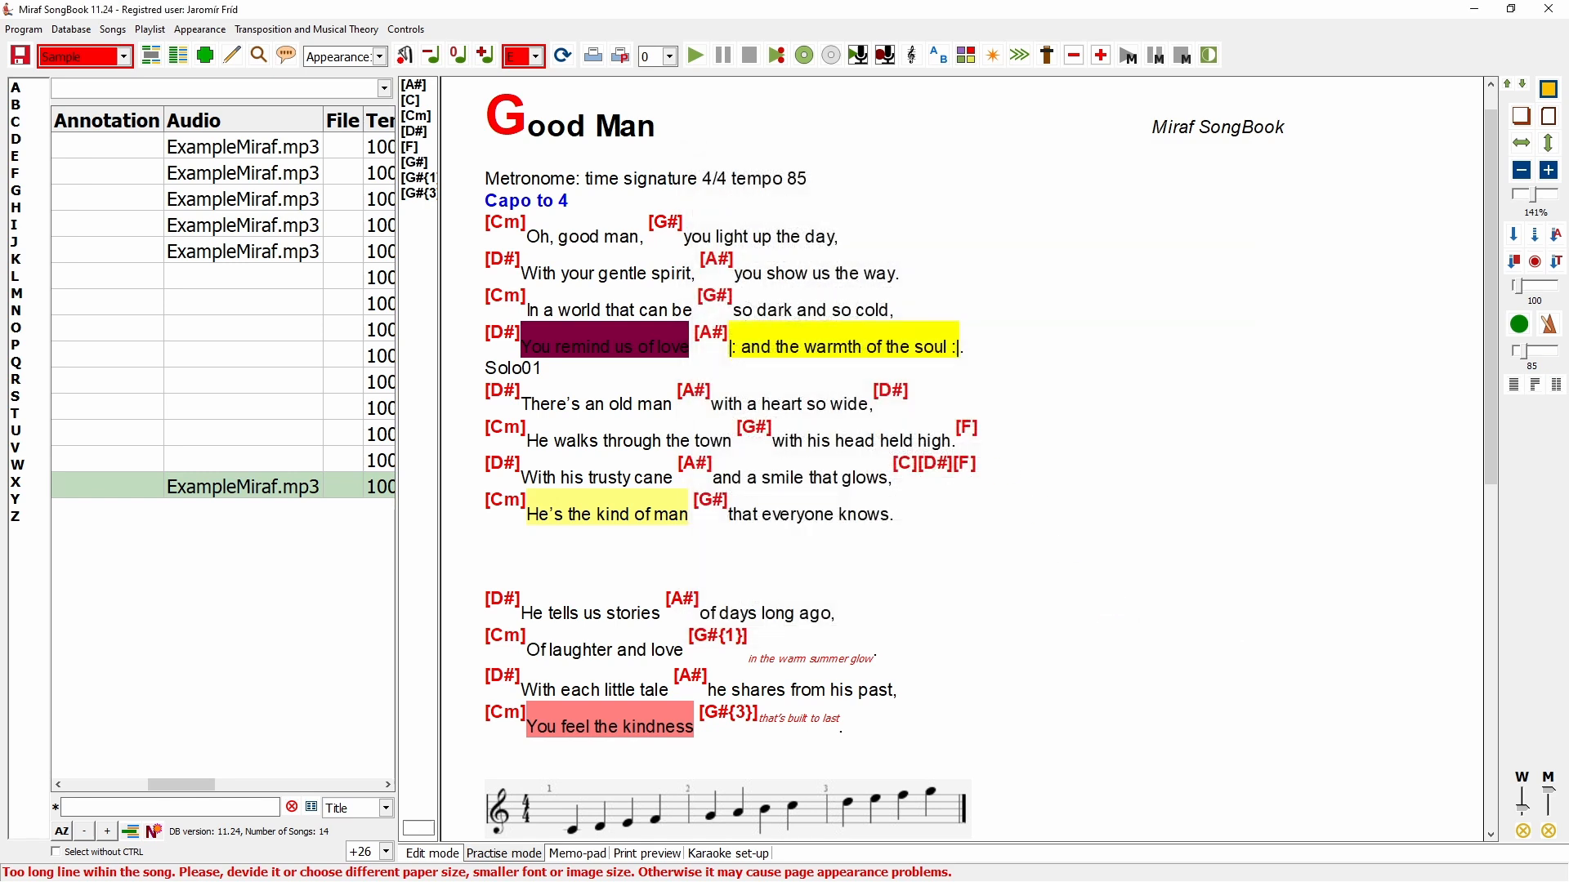
left_click(992, 55)
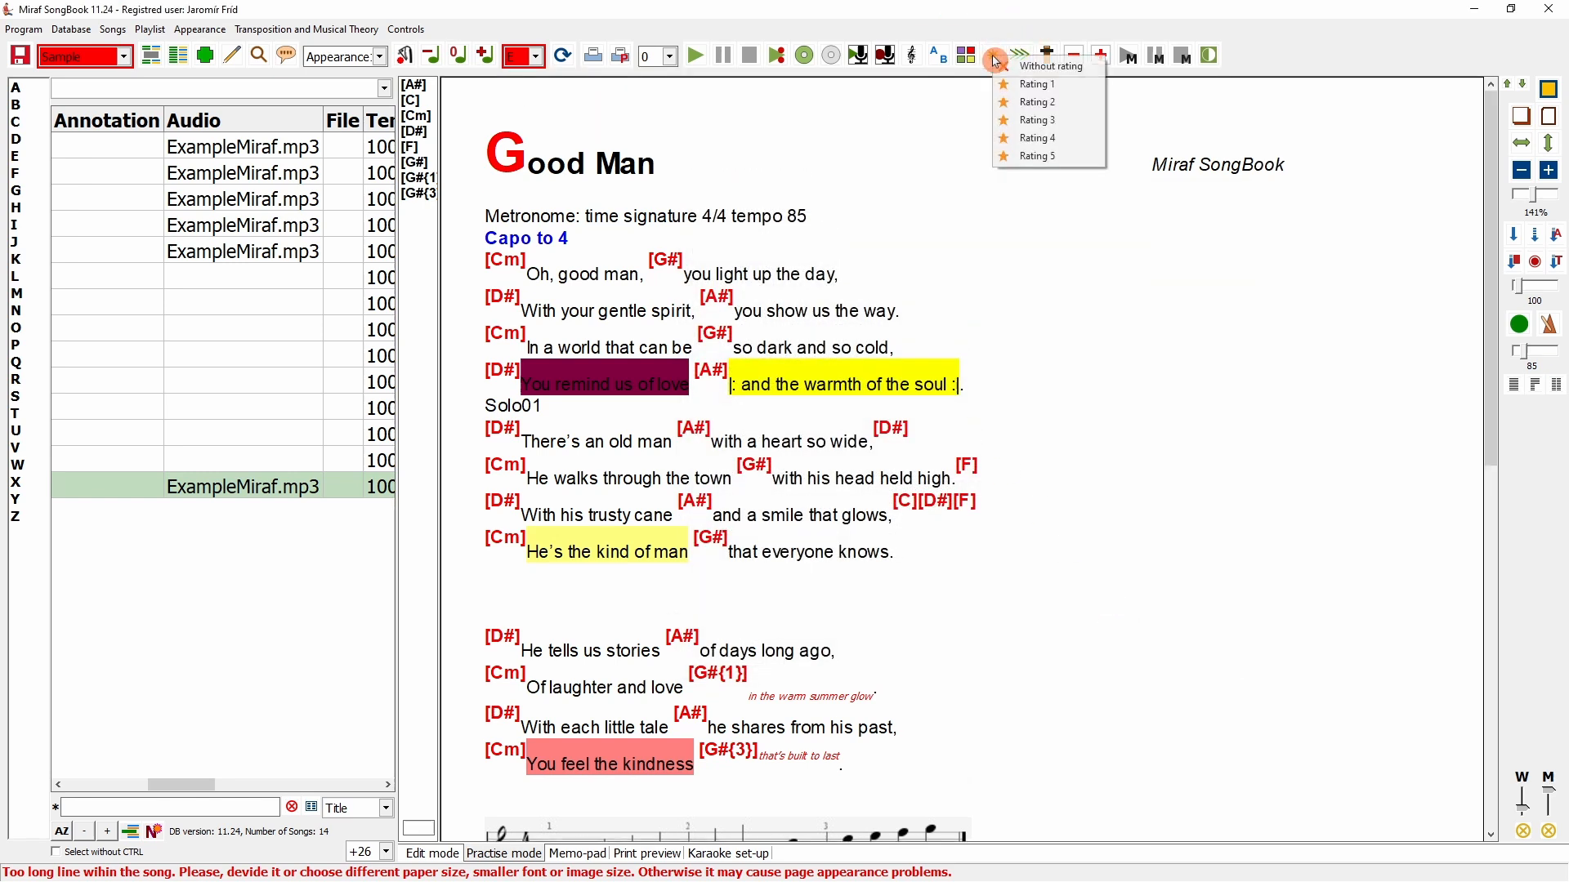
left_click(1051, 140)
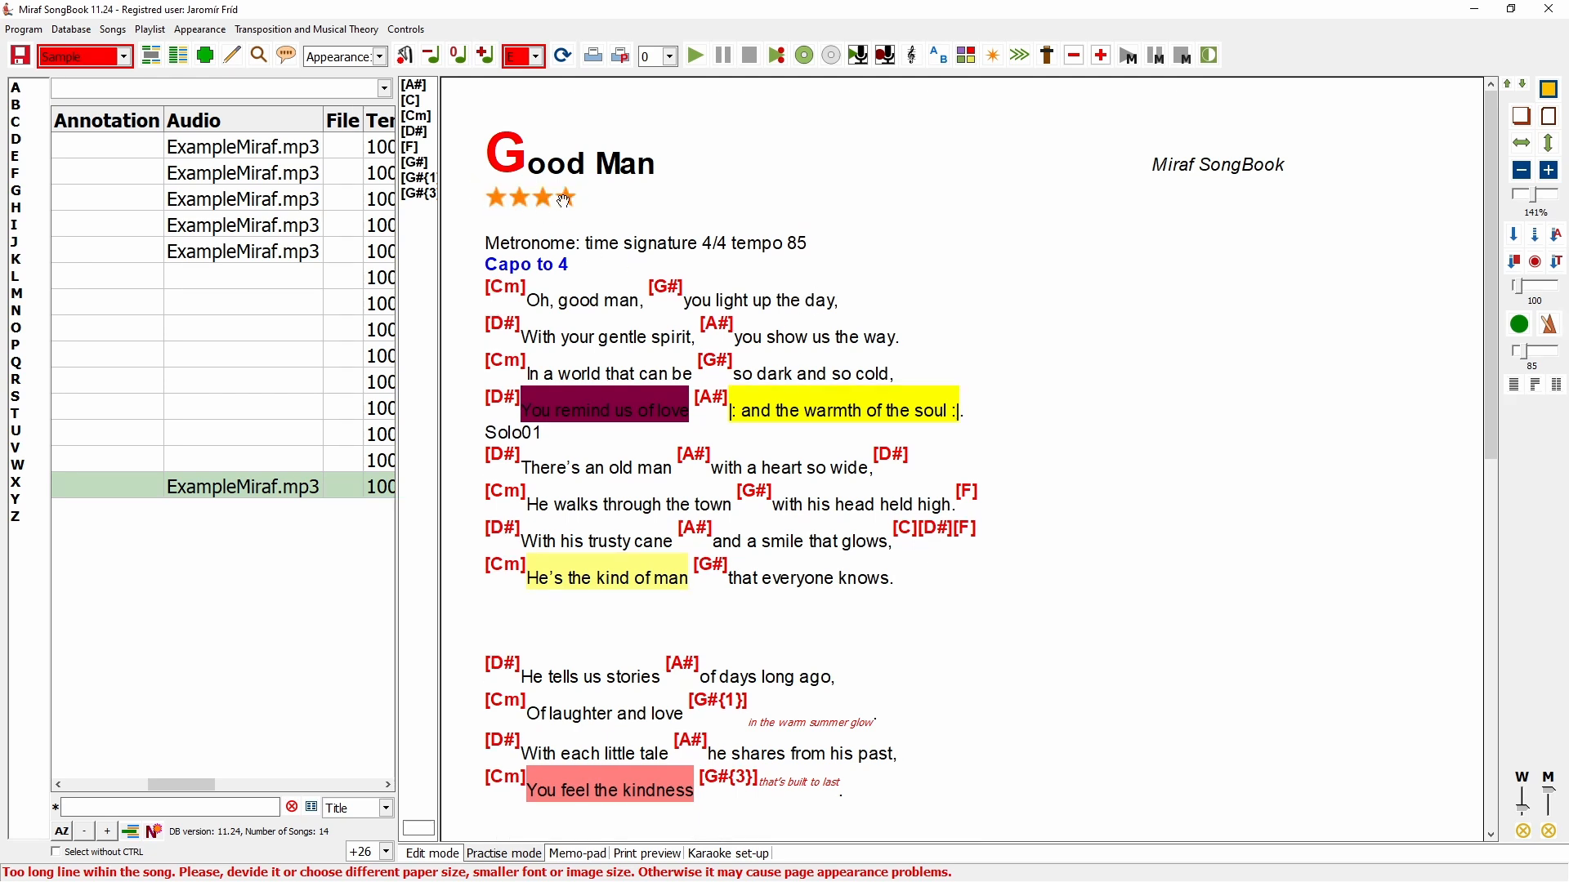
- Examine the picture insertion, image resizing, and chord image placement and reduction options in the appearance settings
left_click(200, 29)
left_click(237, 139)
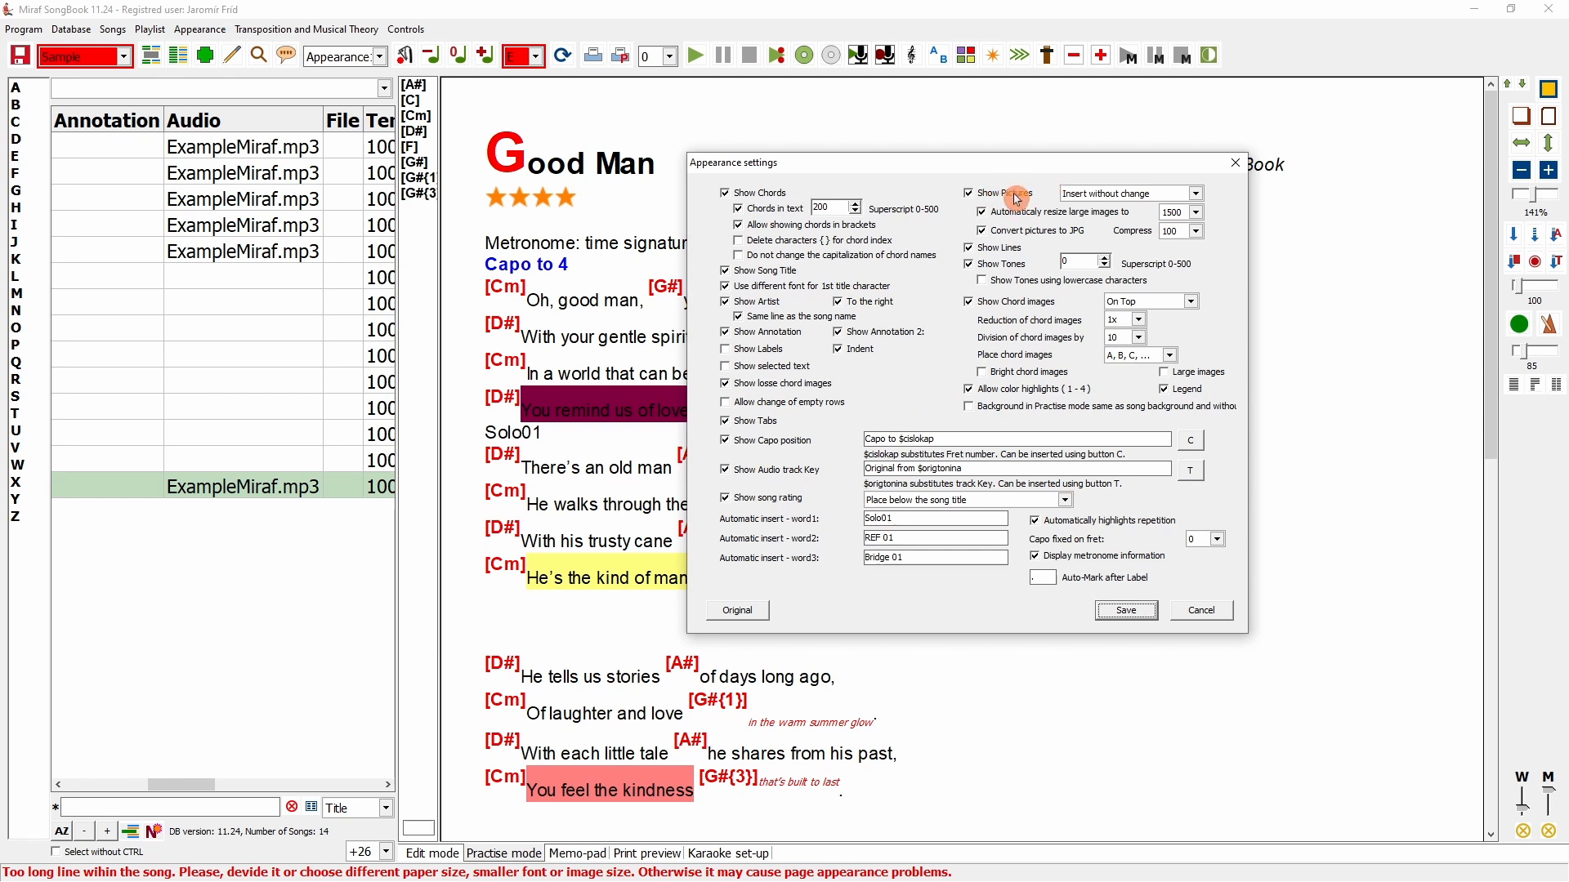
left_click(1198, 195)
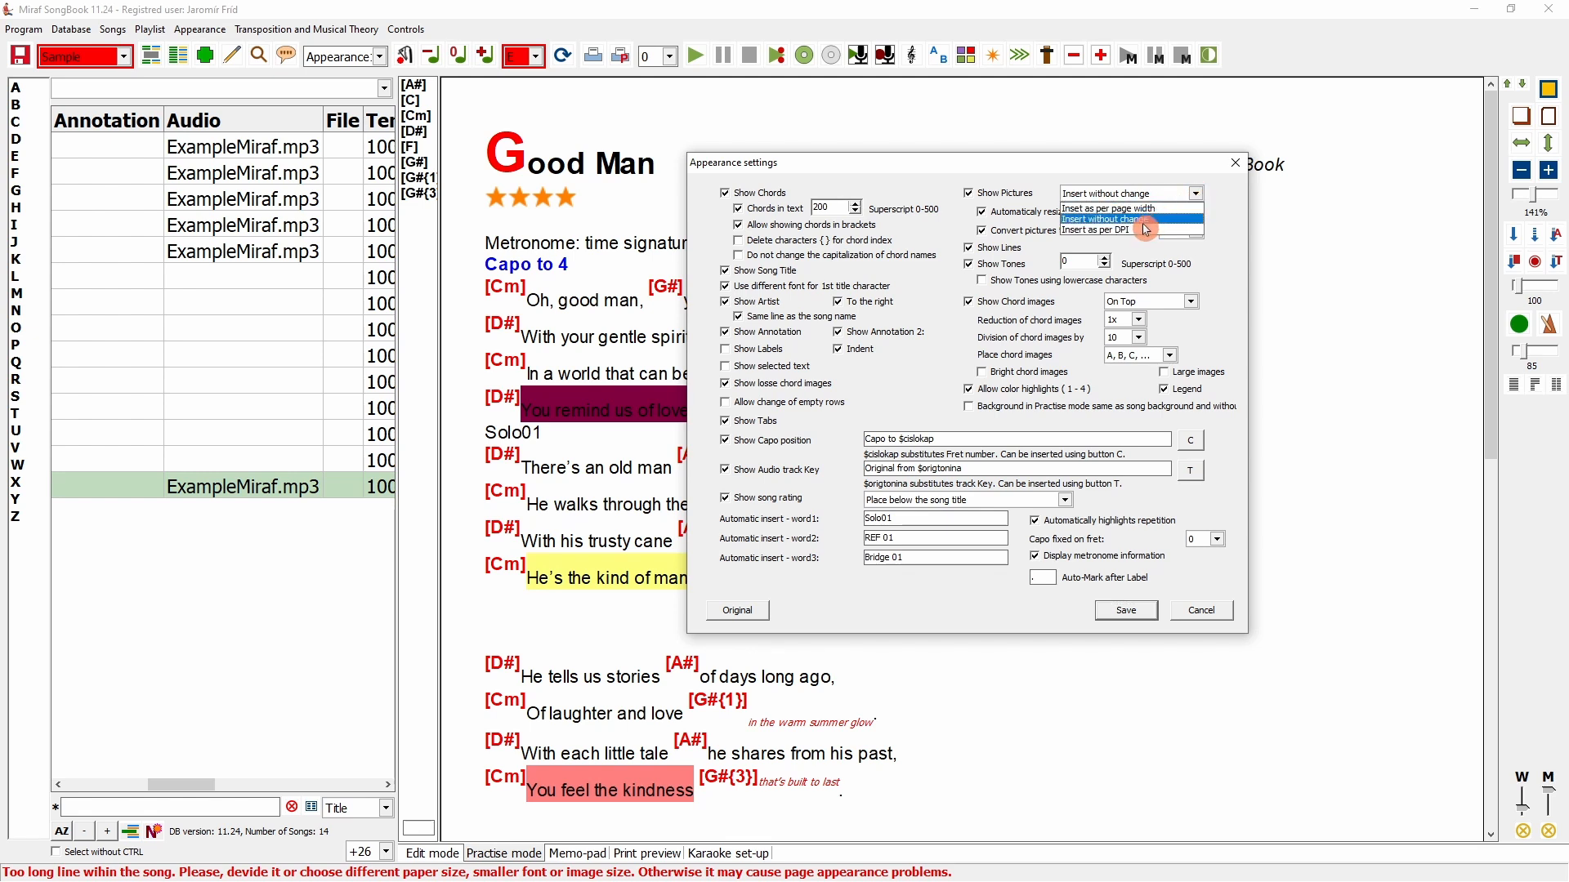
left_click(1025, 172)
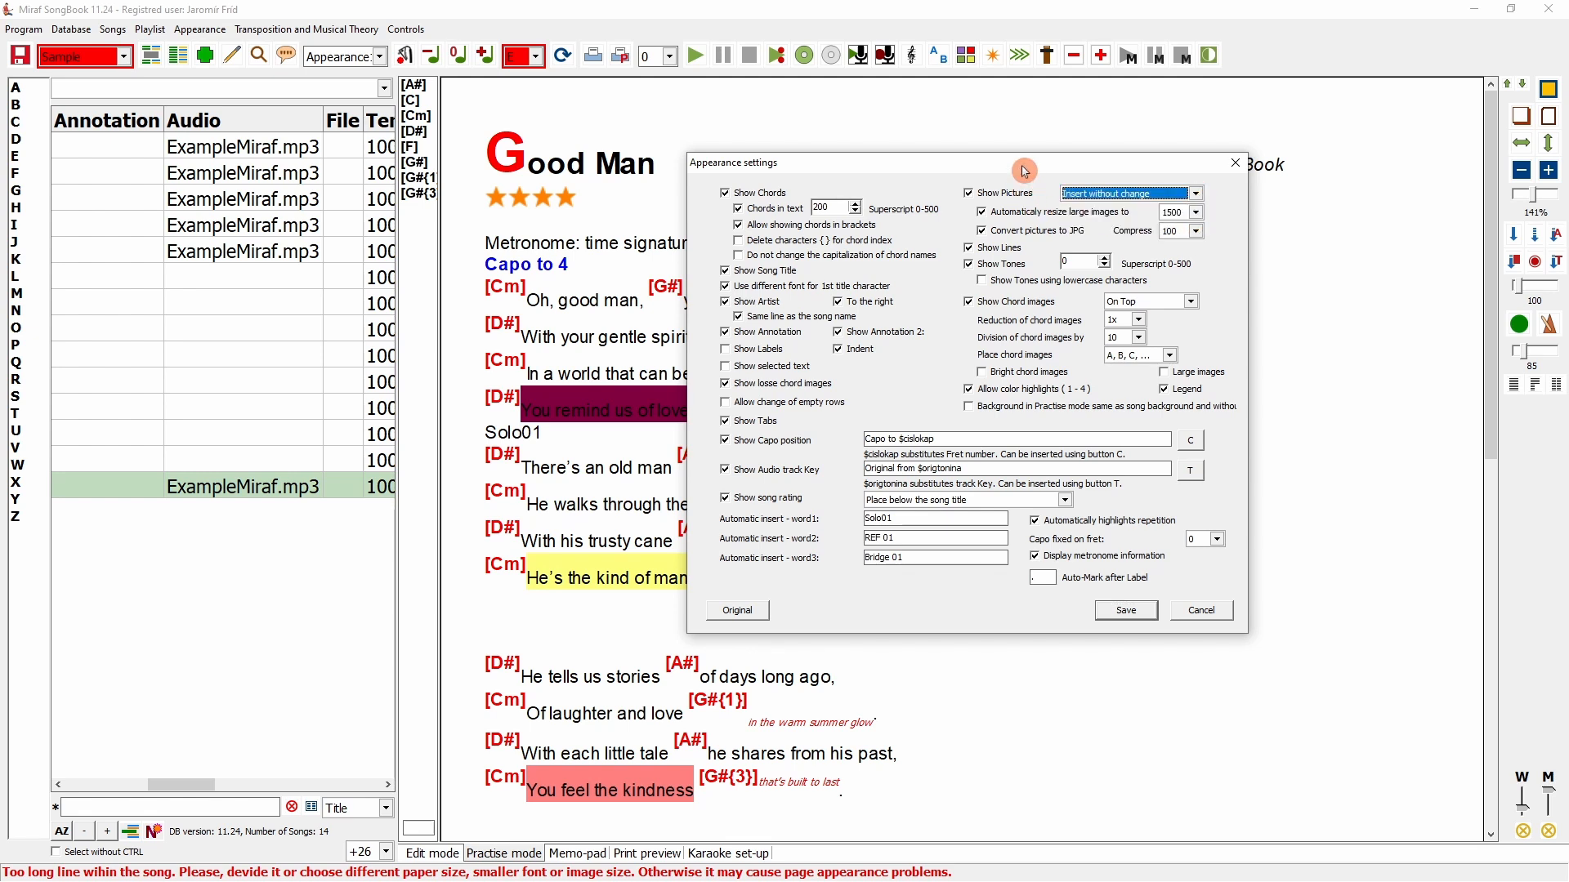
left_click(1206, 217)
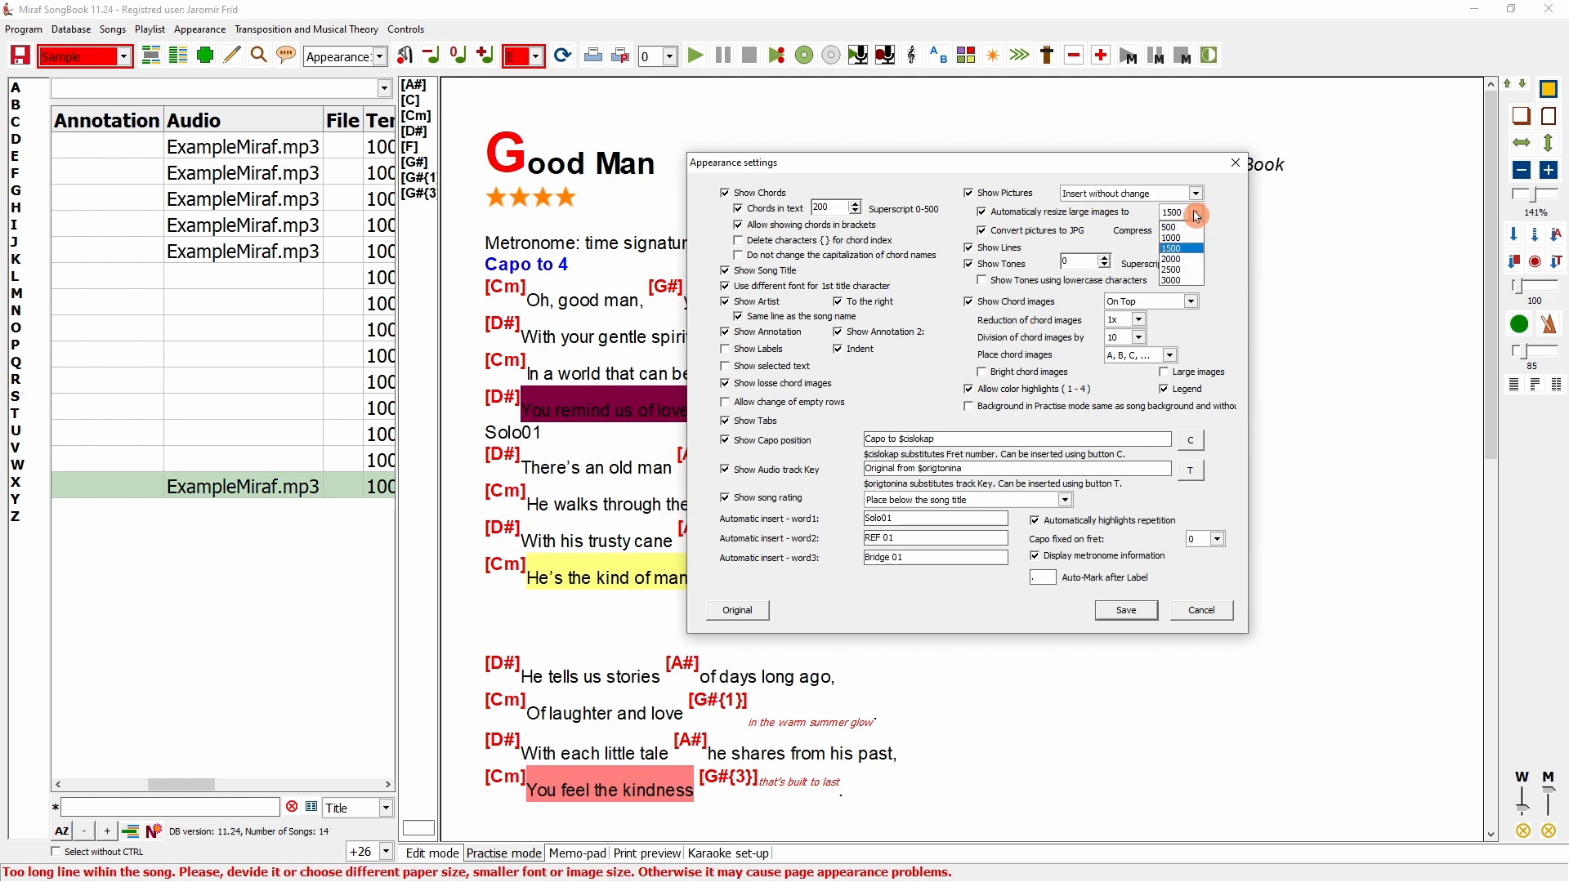
left_click(1221, 236)
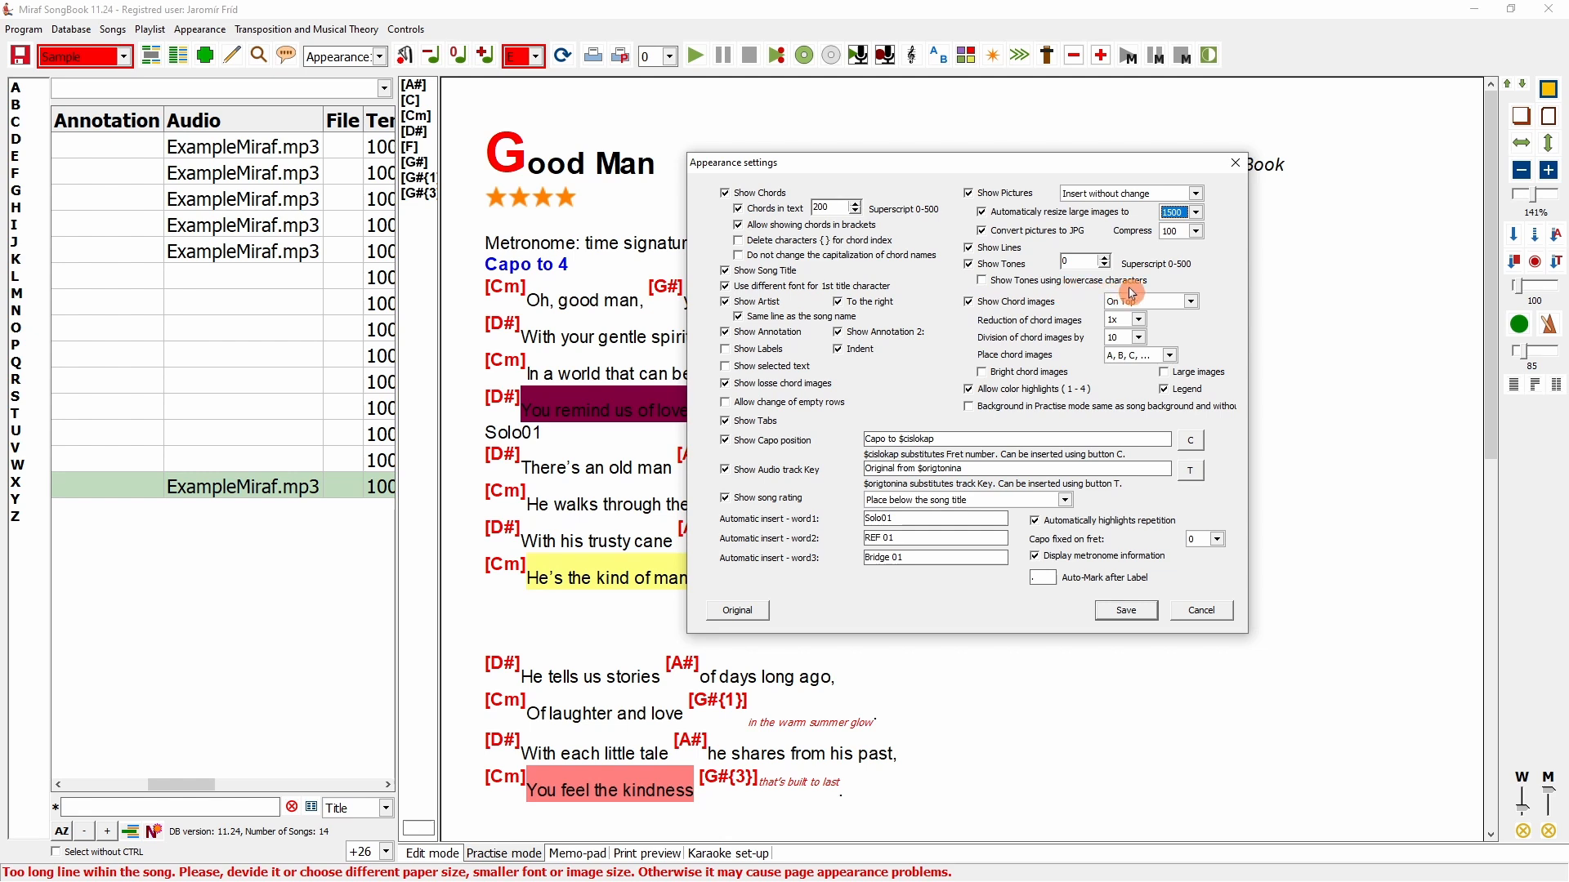
left_click(1197, 308)
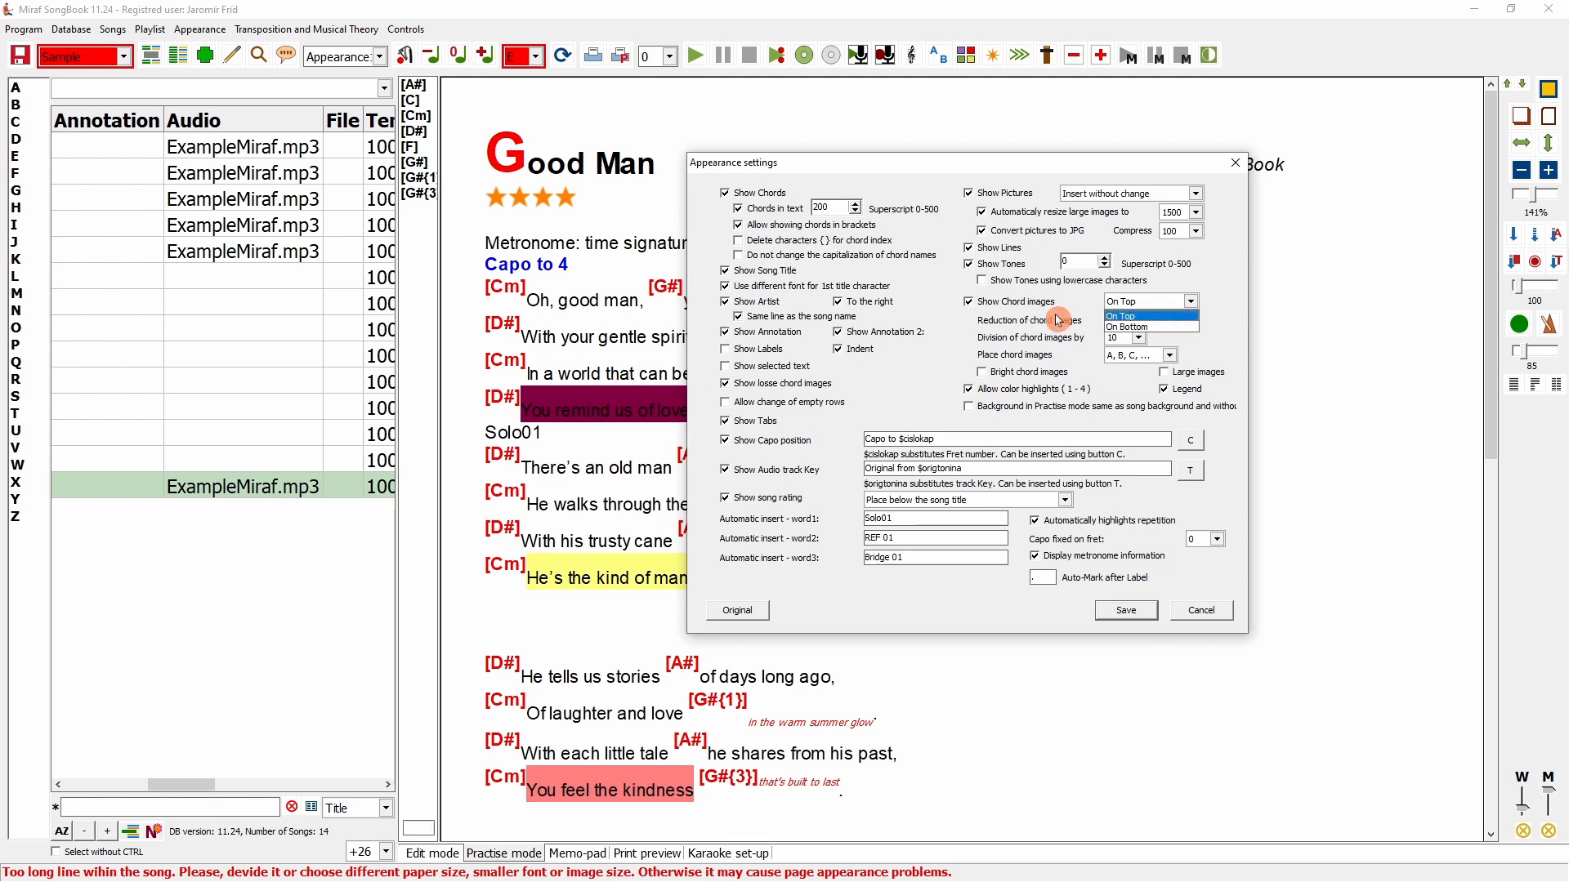
left_click(1009, 323)
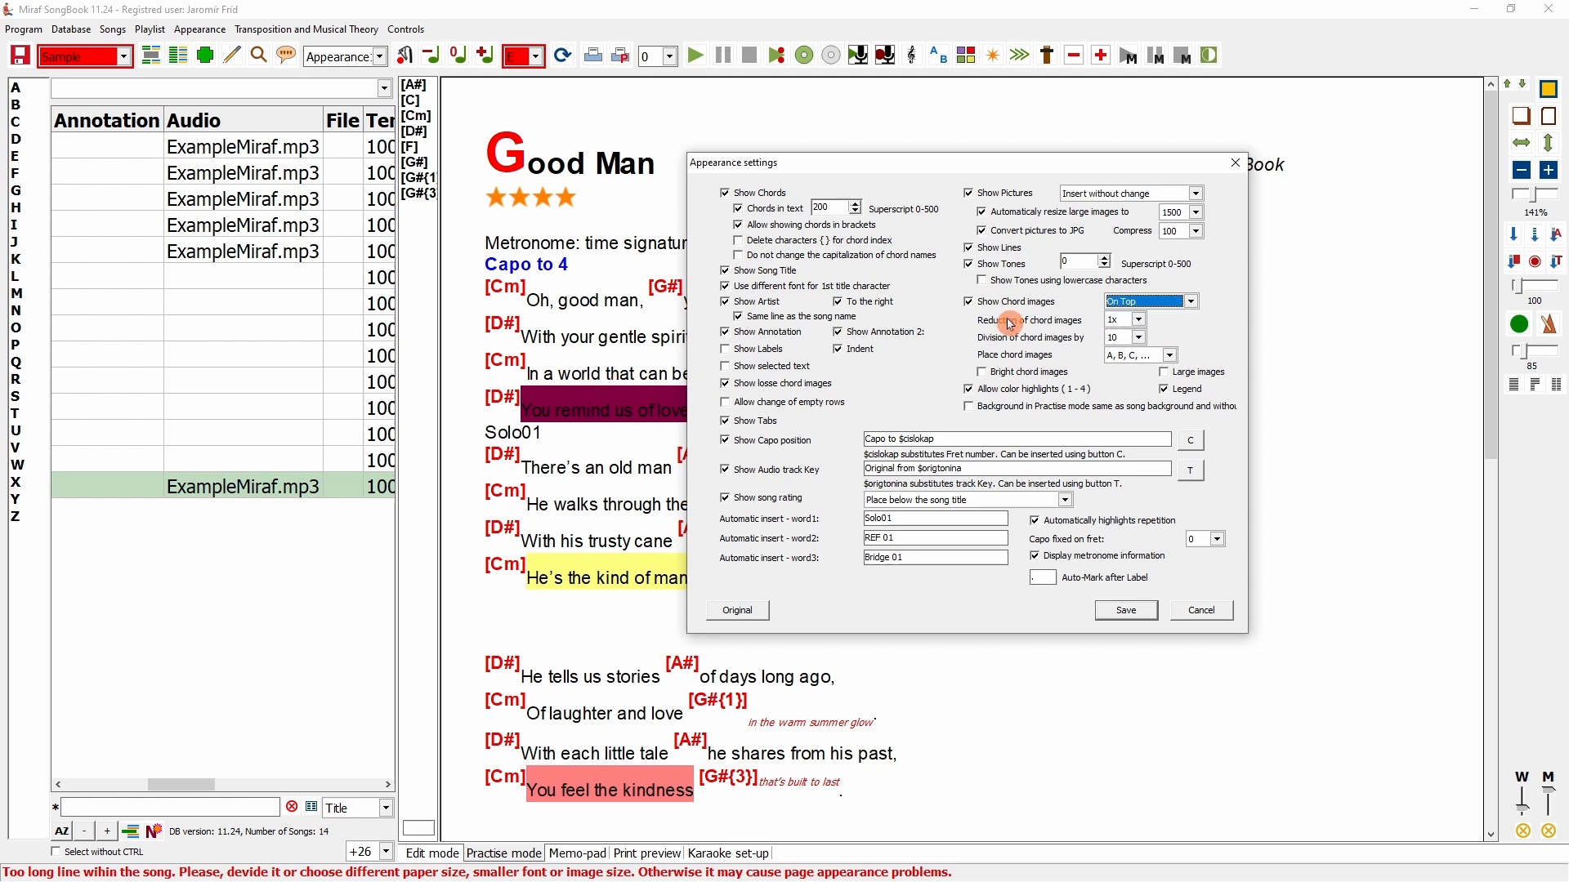
left_click(1142, 323)
left_click(1187, 325)
left_click(1125, 611)
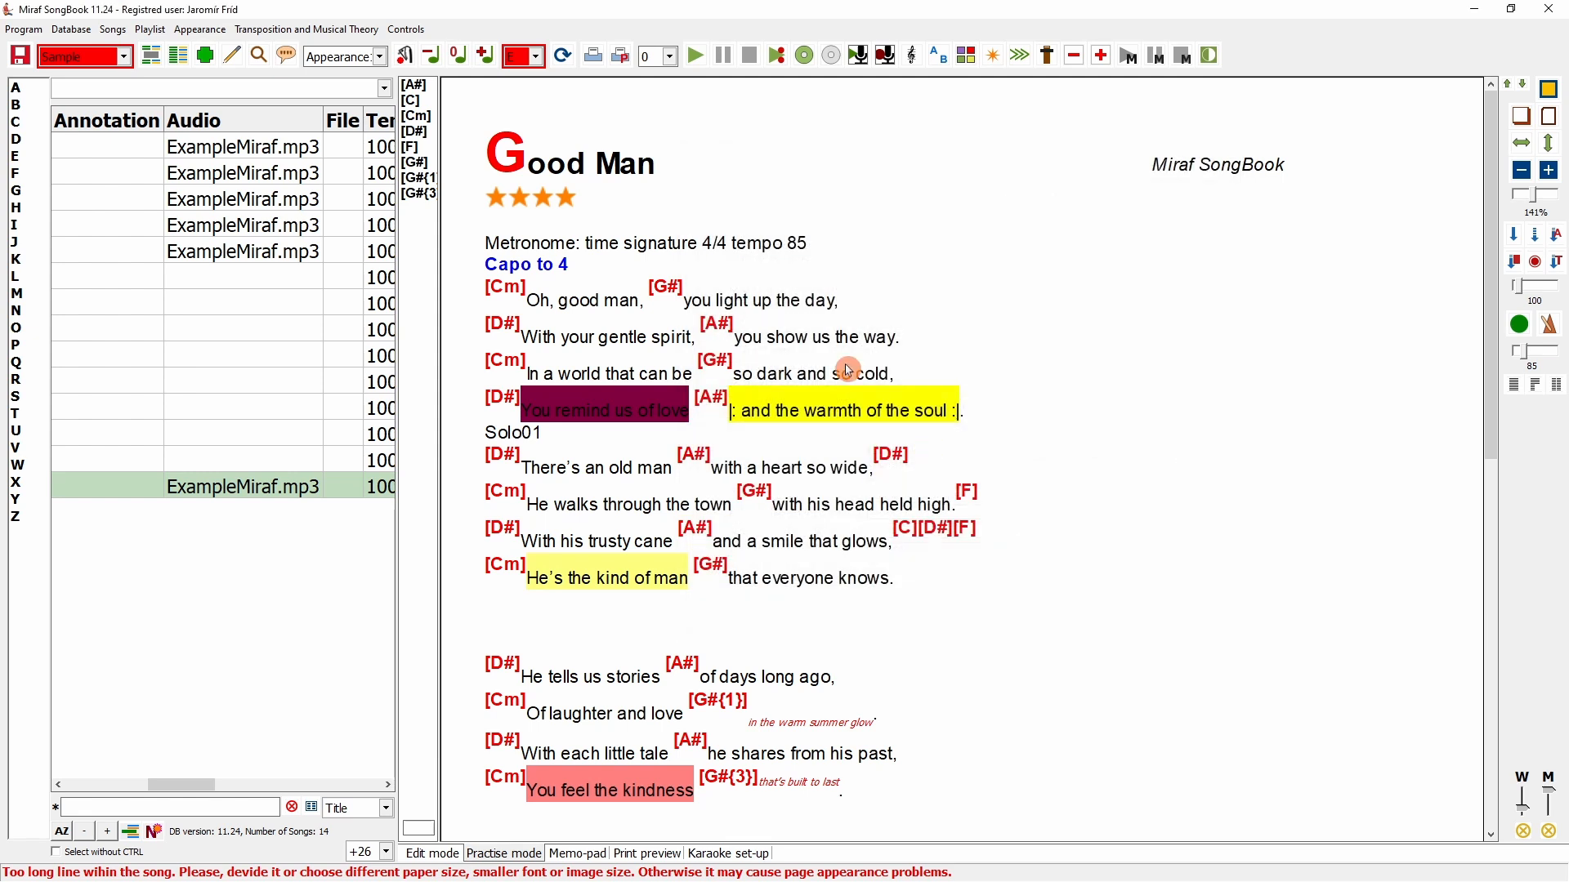
- Delete the PictureChord, OriginalMP3Key and Bridge 01 lines at the end of the song's source text and refresh the song
left_click(439, 856)
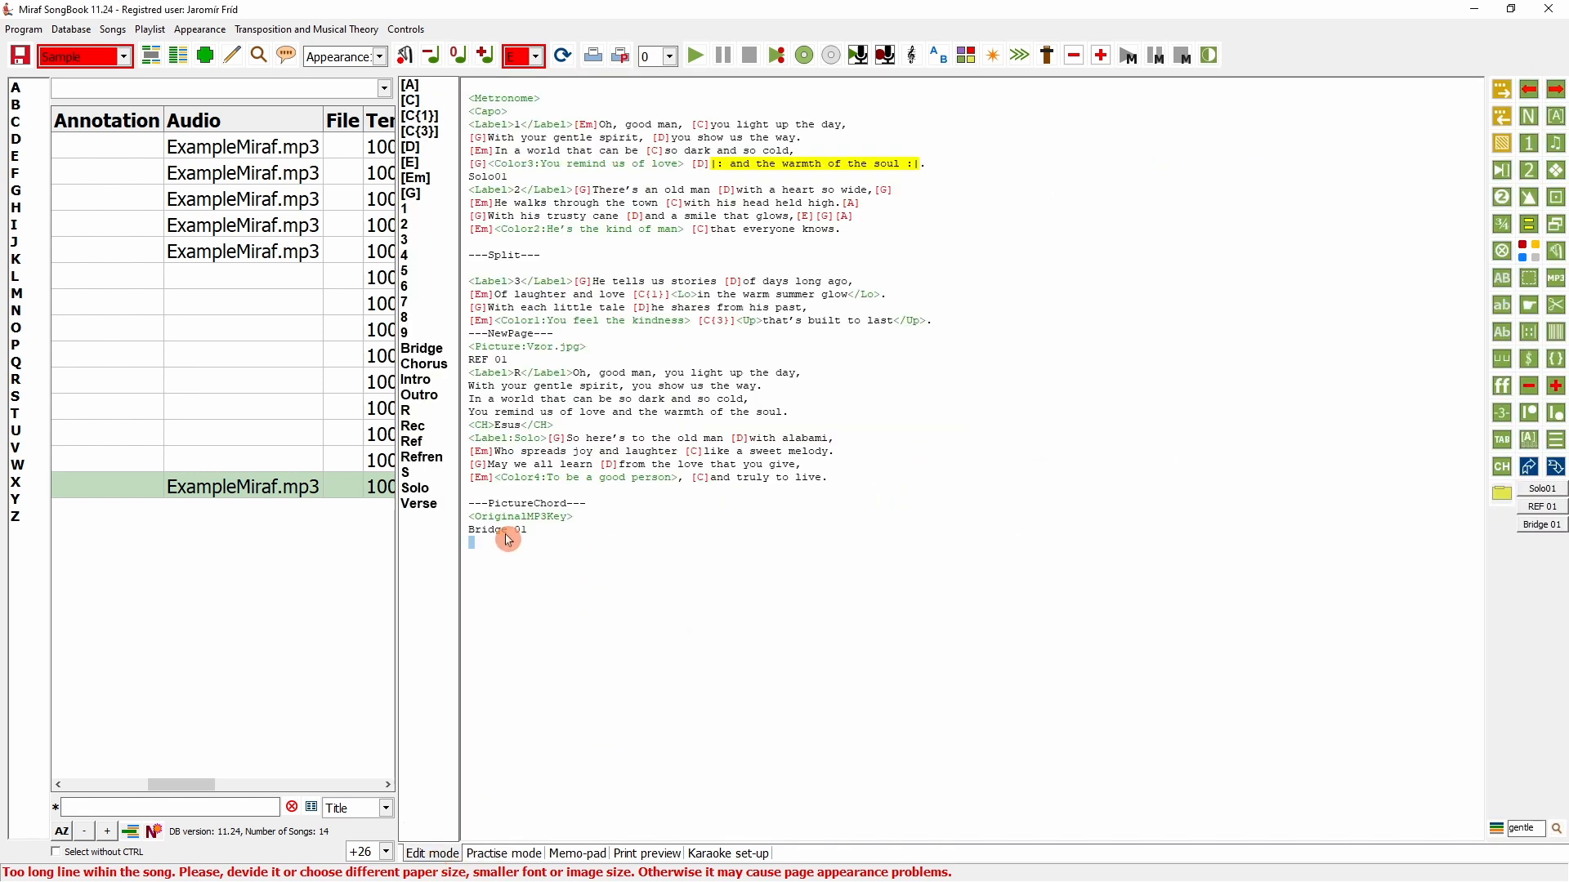
left_click_drag(508, 539, 455, 495)
key("Delete")
left_click(562, 55)
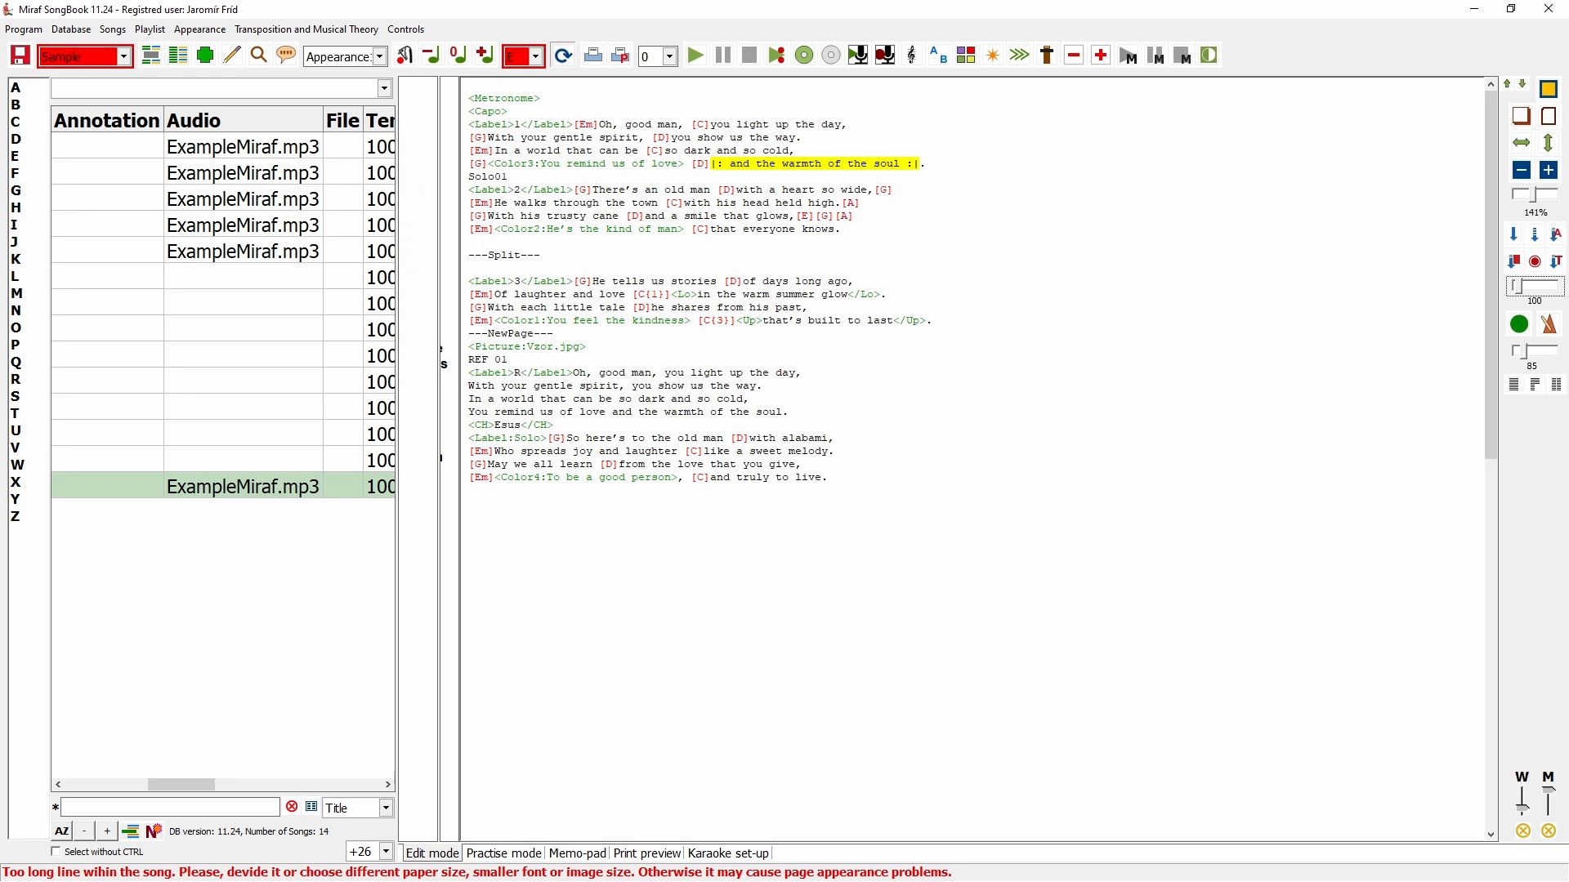
- Set the reduction of chord images to 2x in the appearance settings and save
left_click(302, 49)
left_click(233, 115)
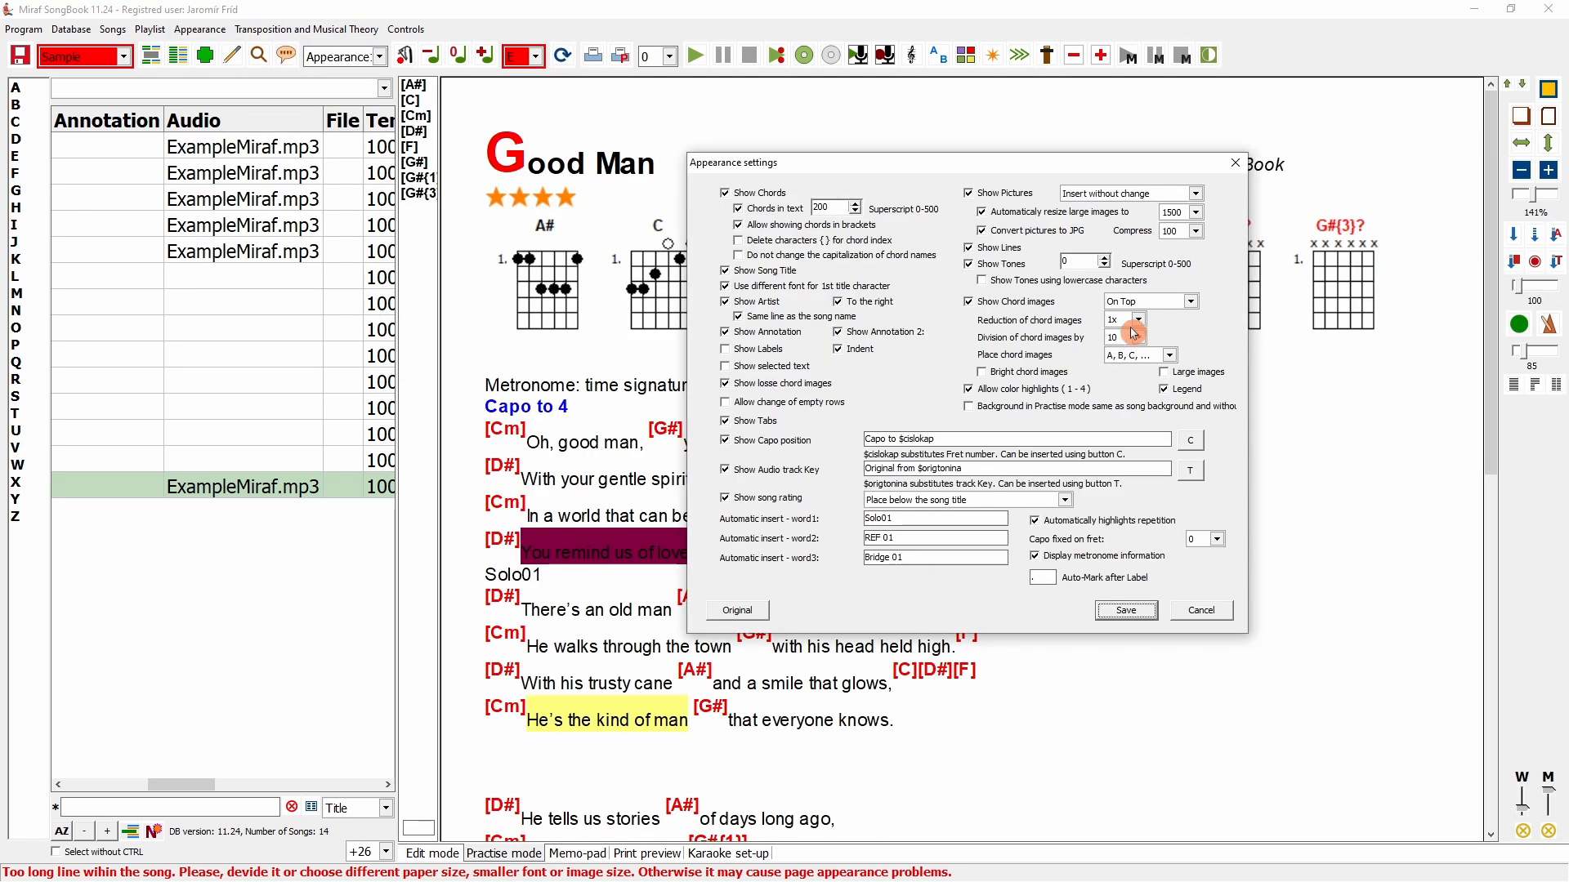
left_click(1138, 320)
left_click(1121, 343)
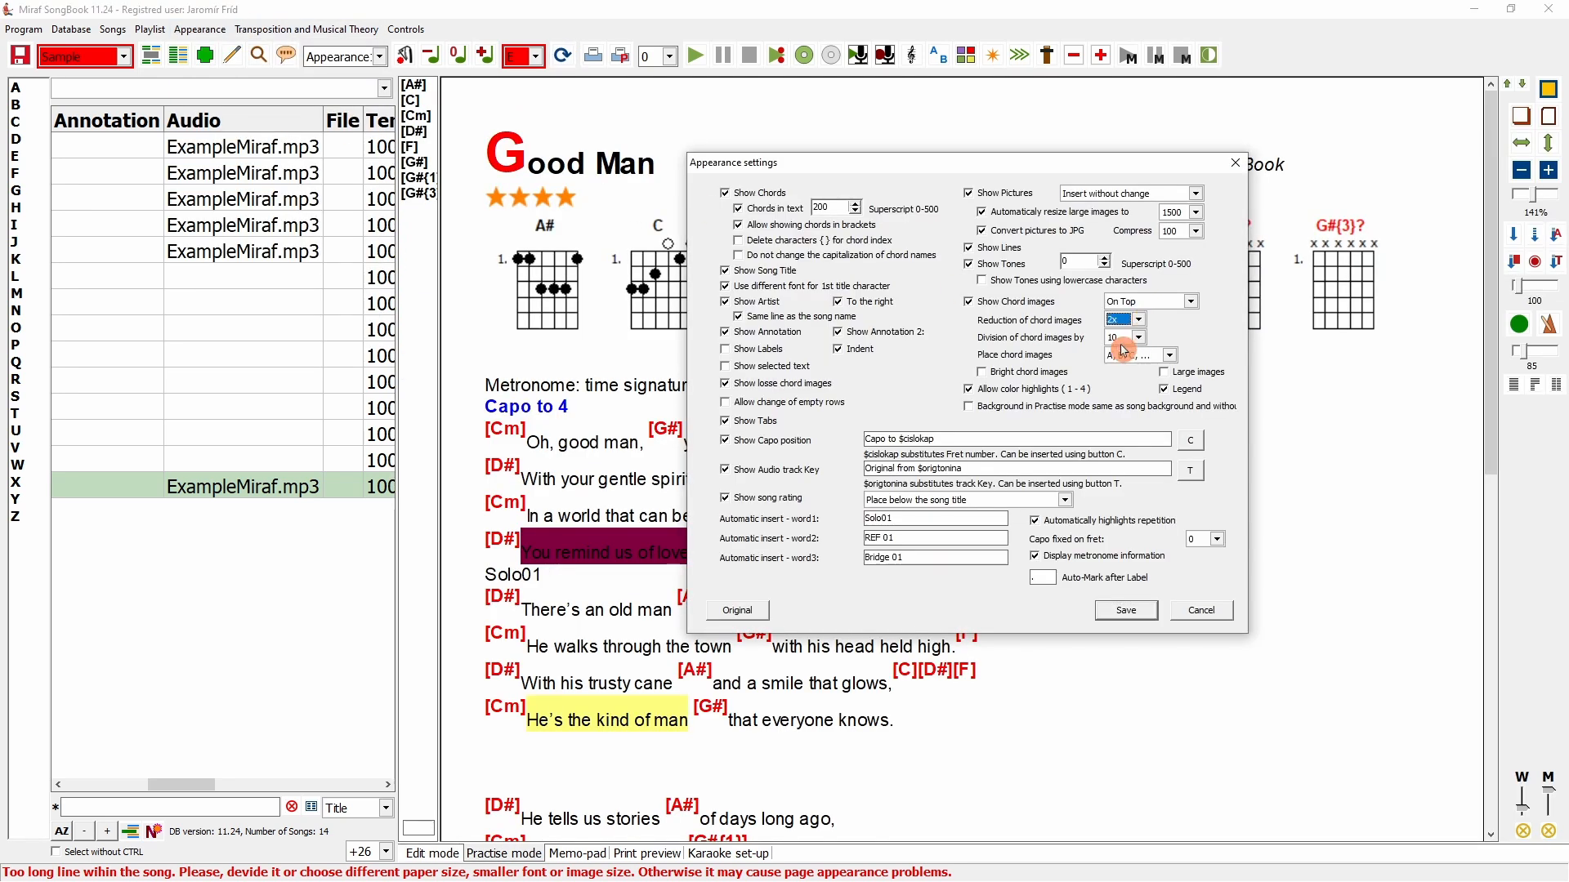
left_click(1123, 611)
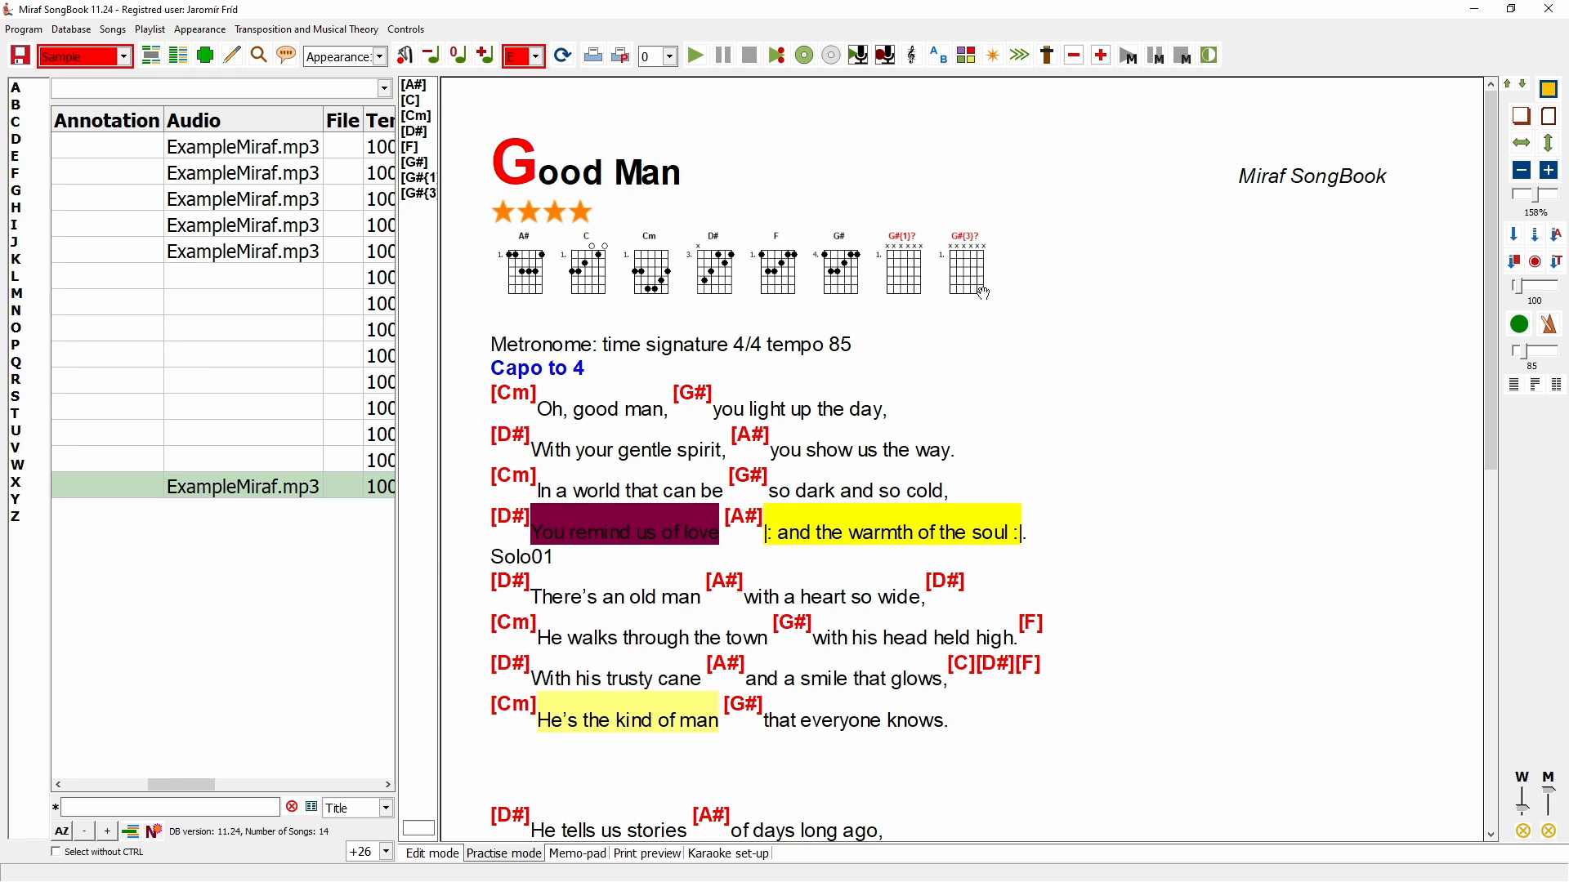
- Set the division of chord images to 3 per row in the appearance settings and save
left_click(199, 30)
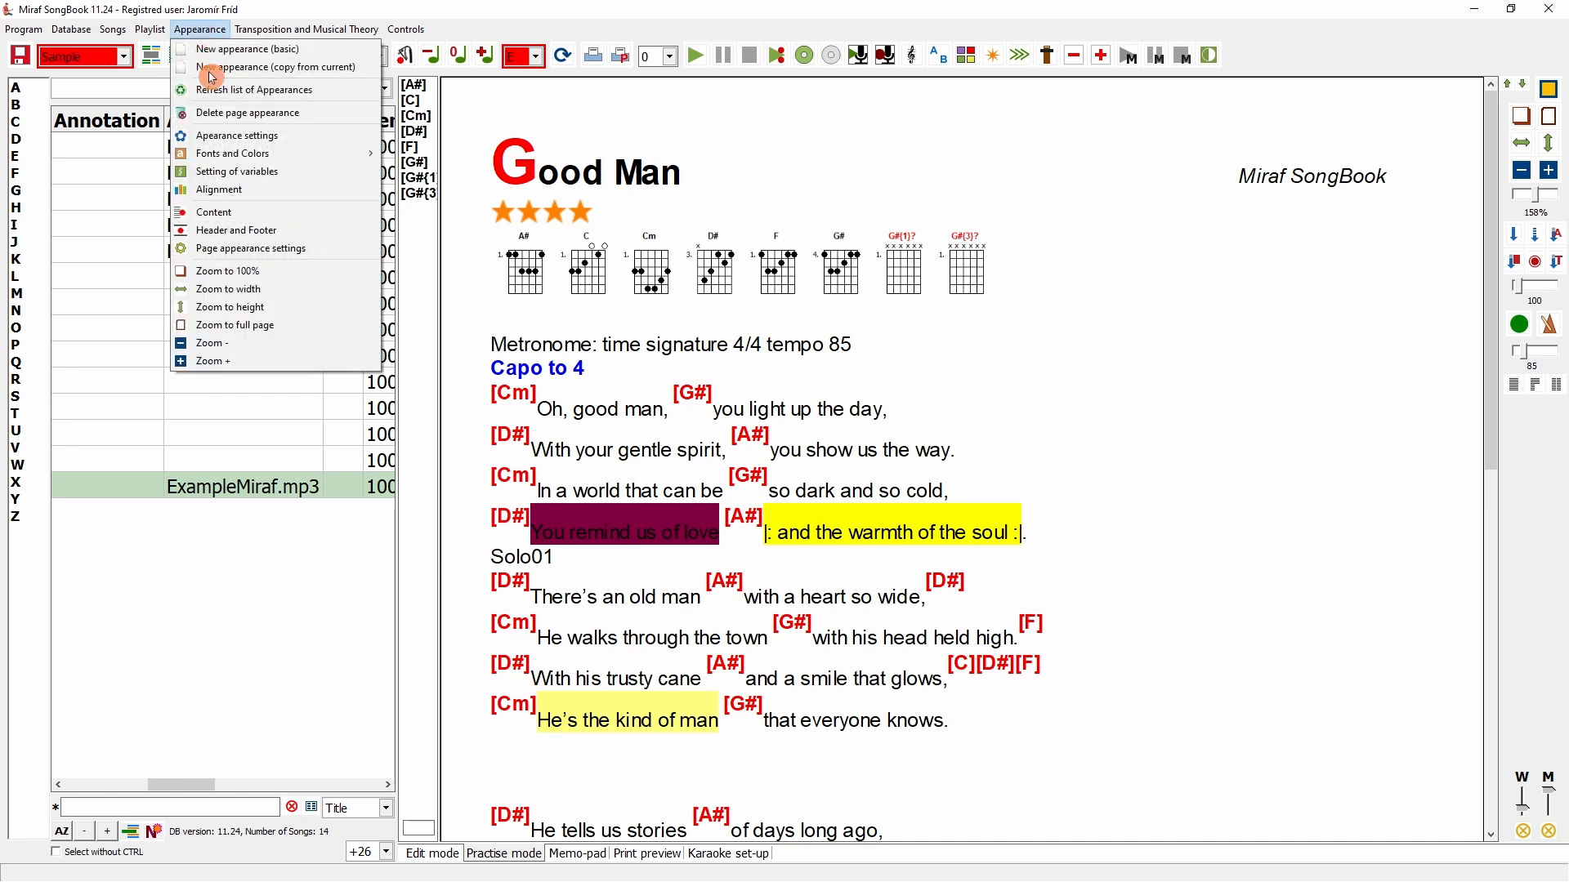
left_click(237, 134)
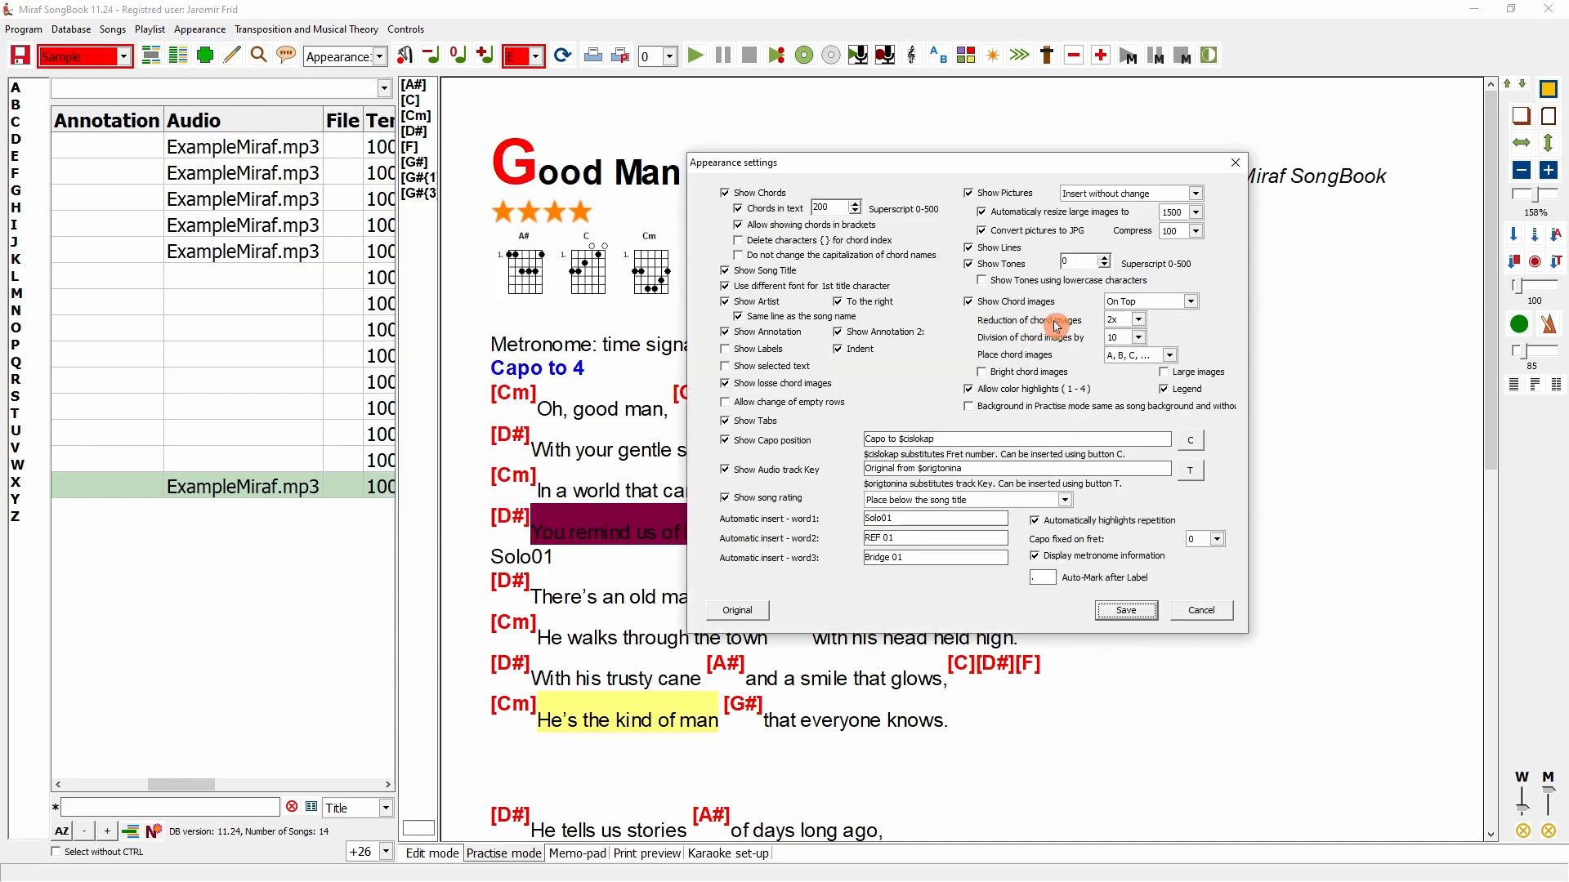
left_click(1138, 338)
left_click(1136, 338)
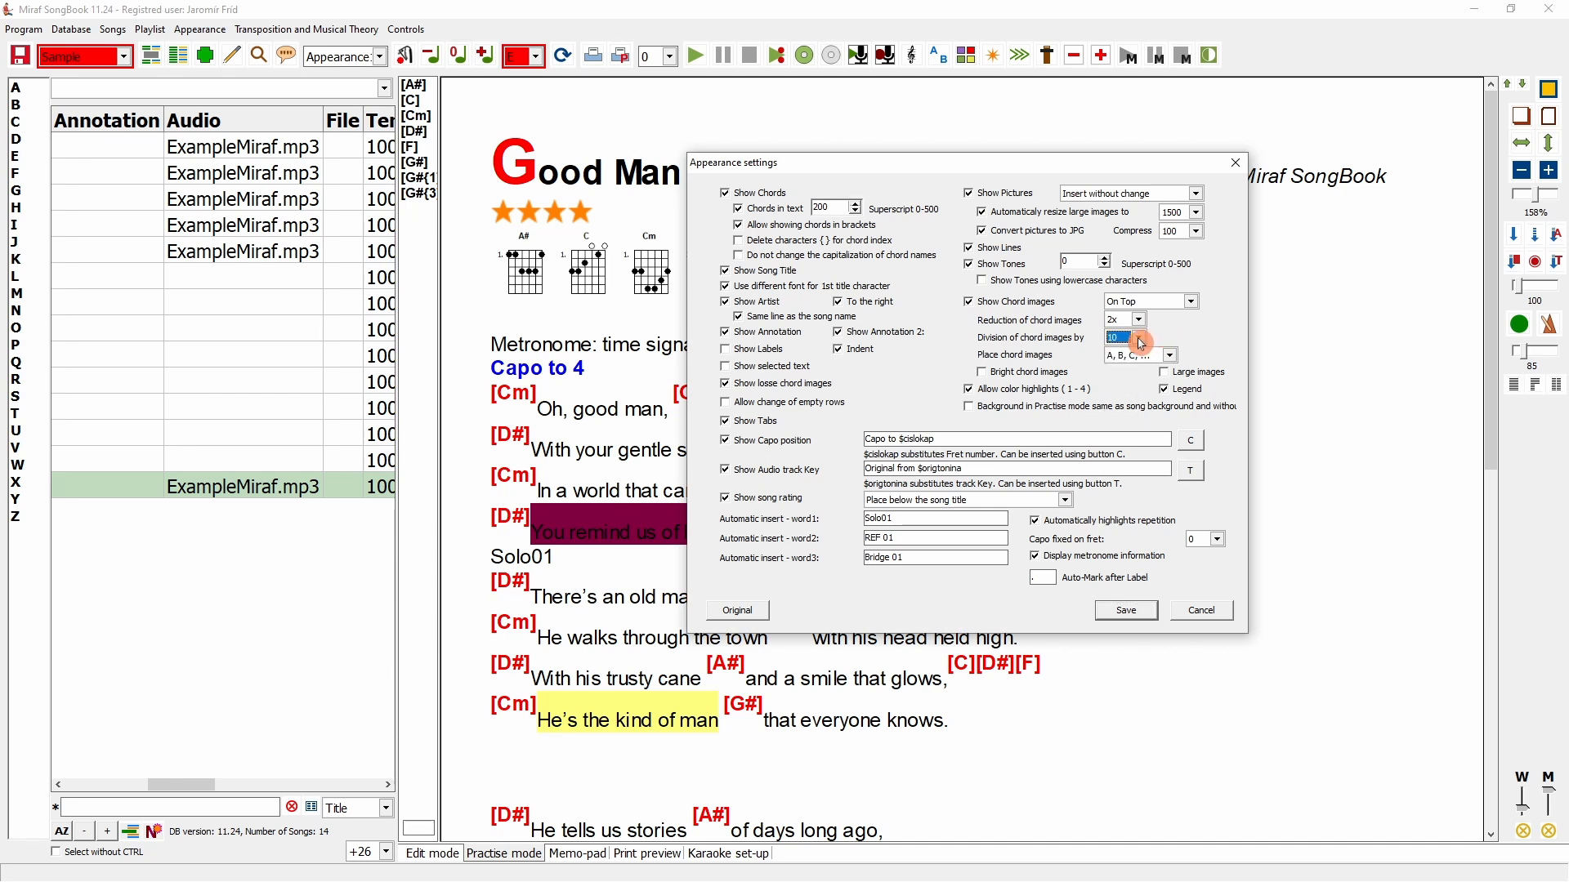
left_click(1137, 338)
left_click(1124, 377)
left_click(1127, 616)
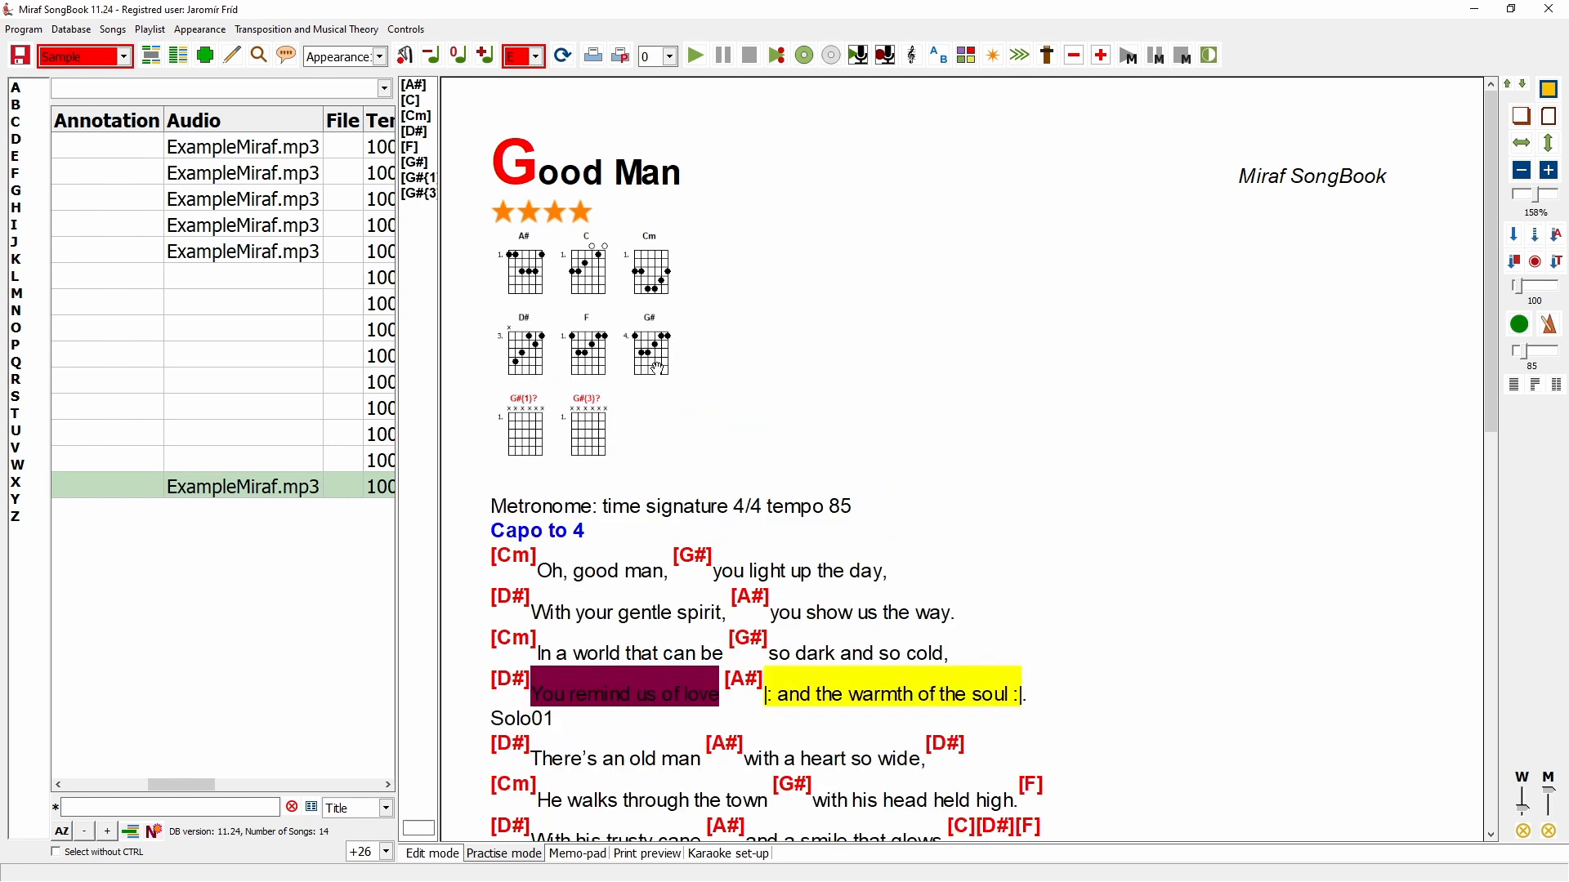
- Check the chord image order choices, turn on Bright chord images in the appearance settings, and save
left_click(200, 29)
left_click(241, 139)
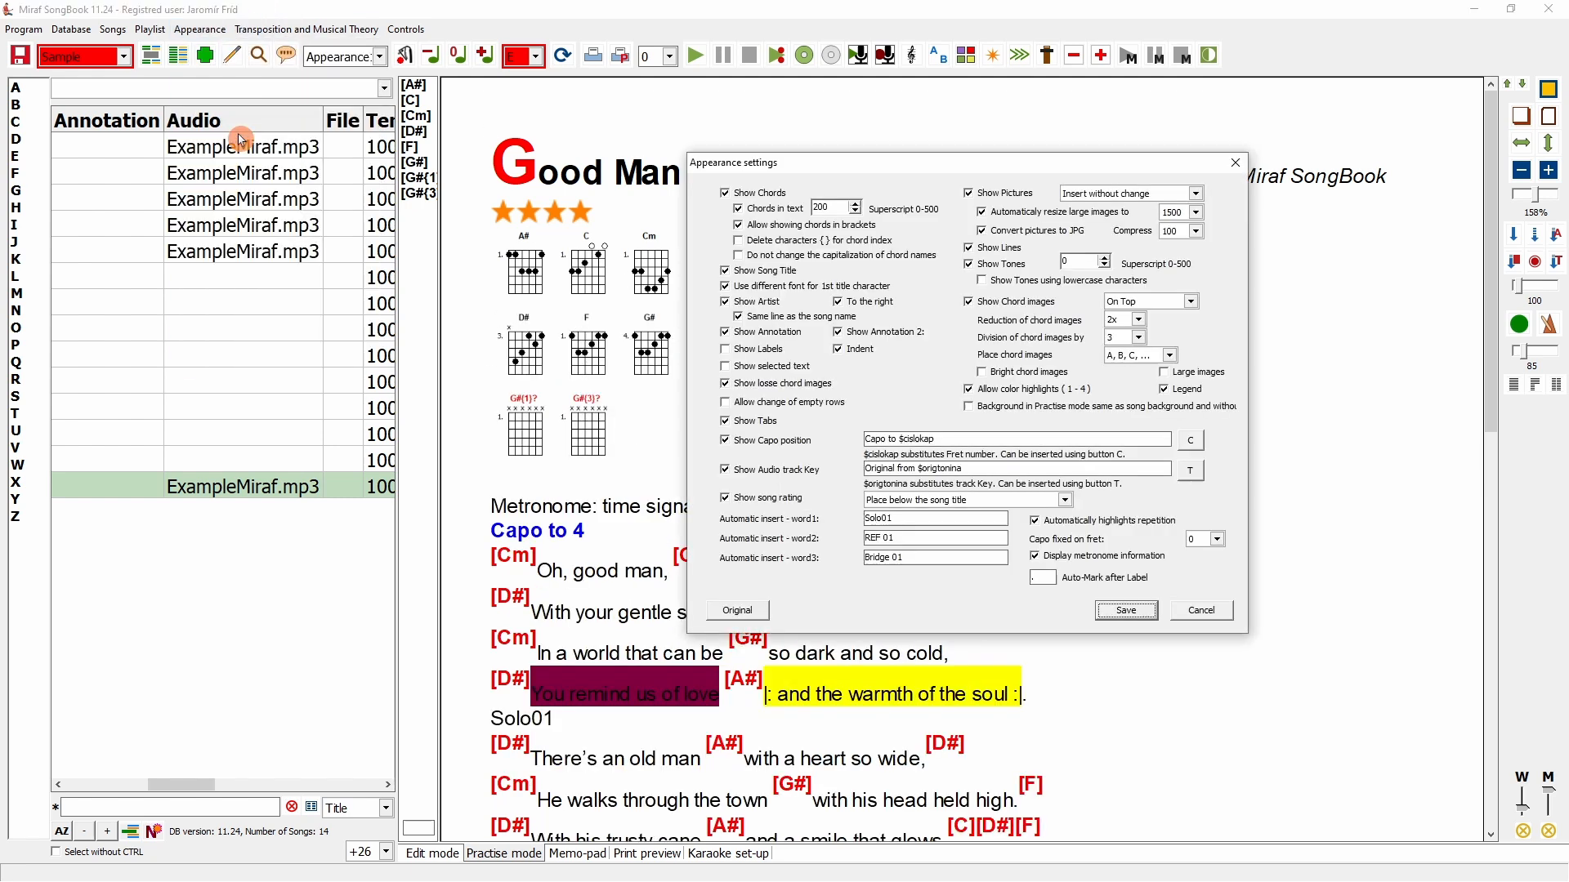
left_click(1171, 357)
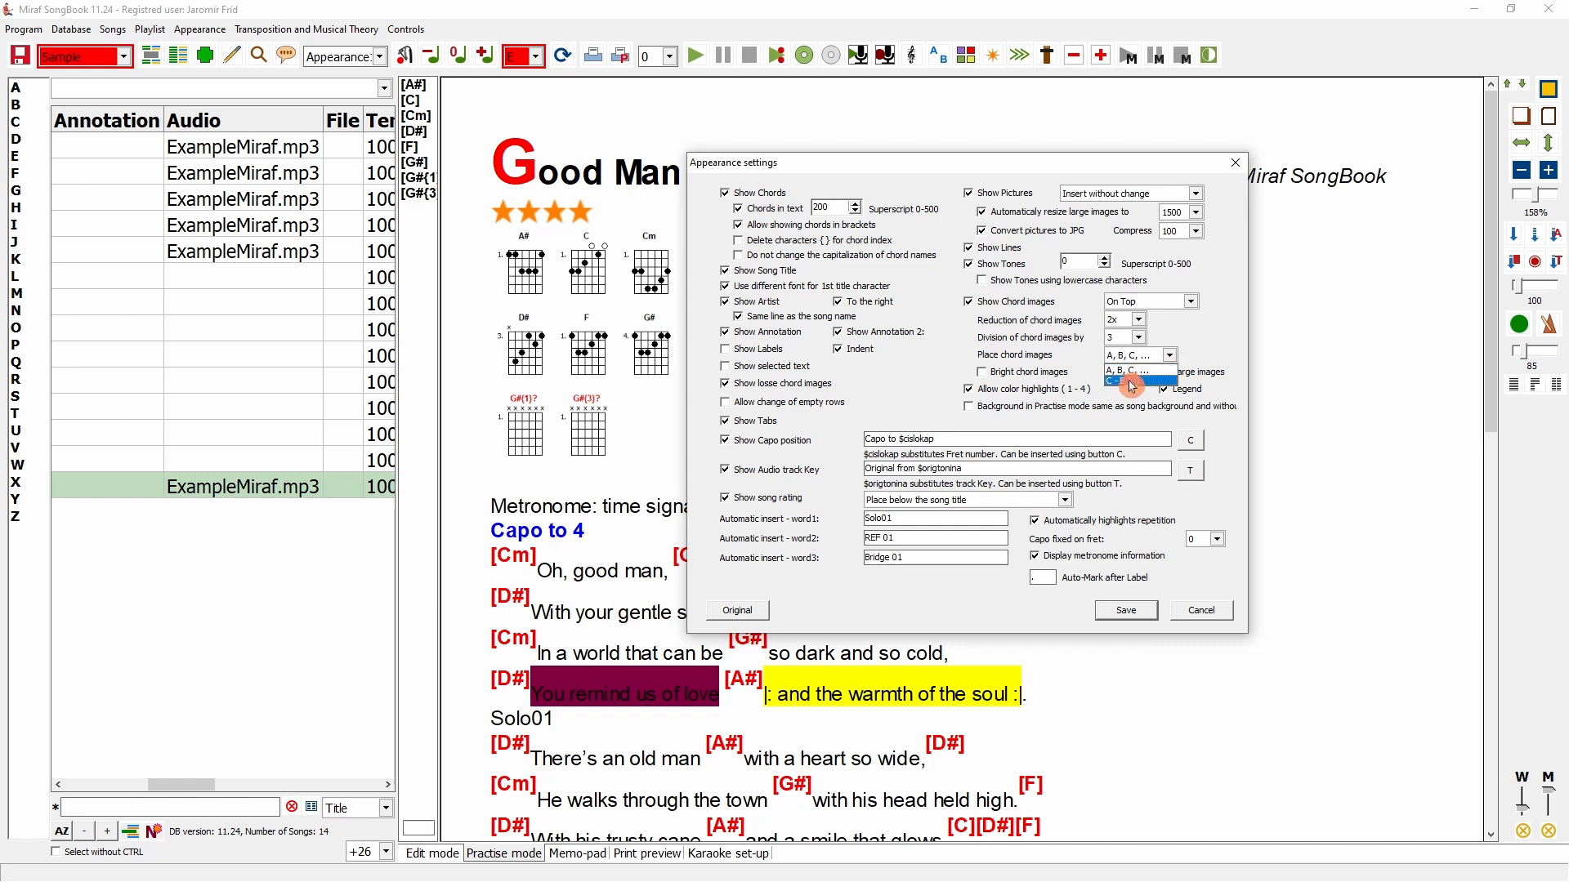
left_click(1215, 330)
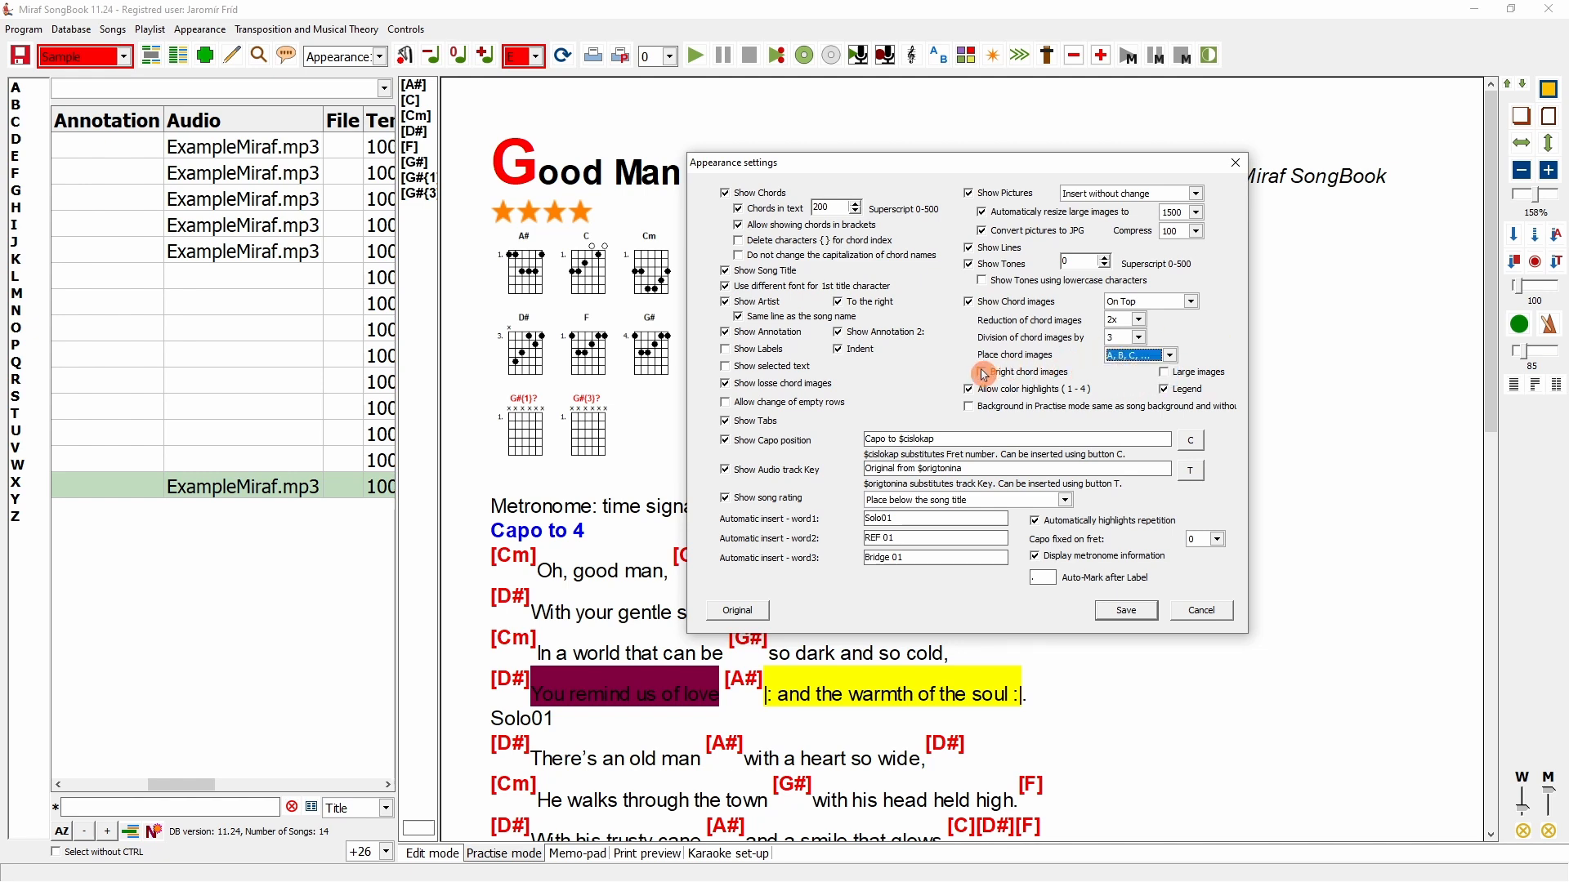
left_click(1122, 610)
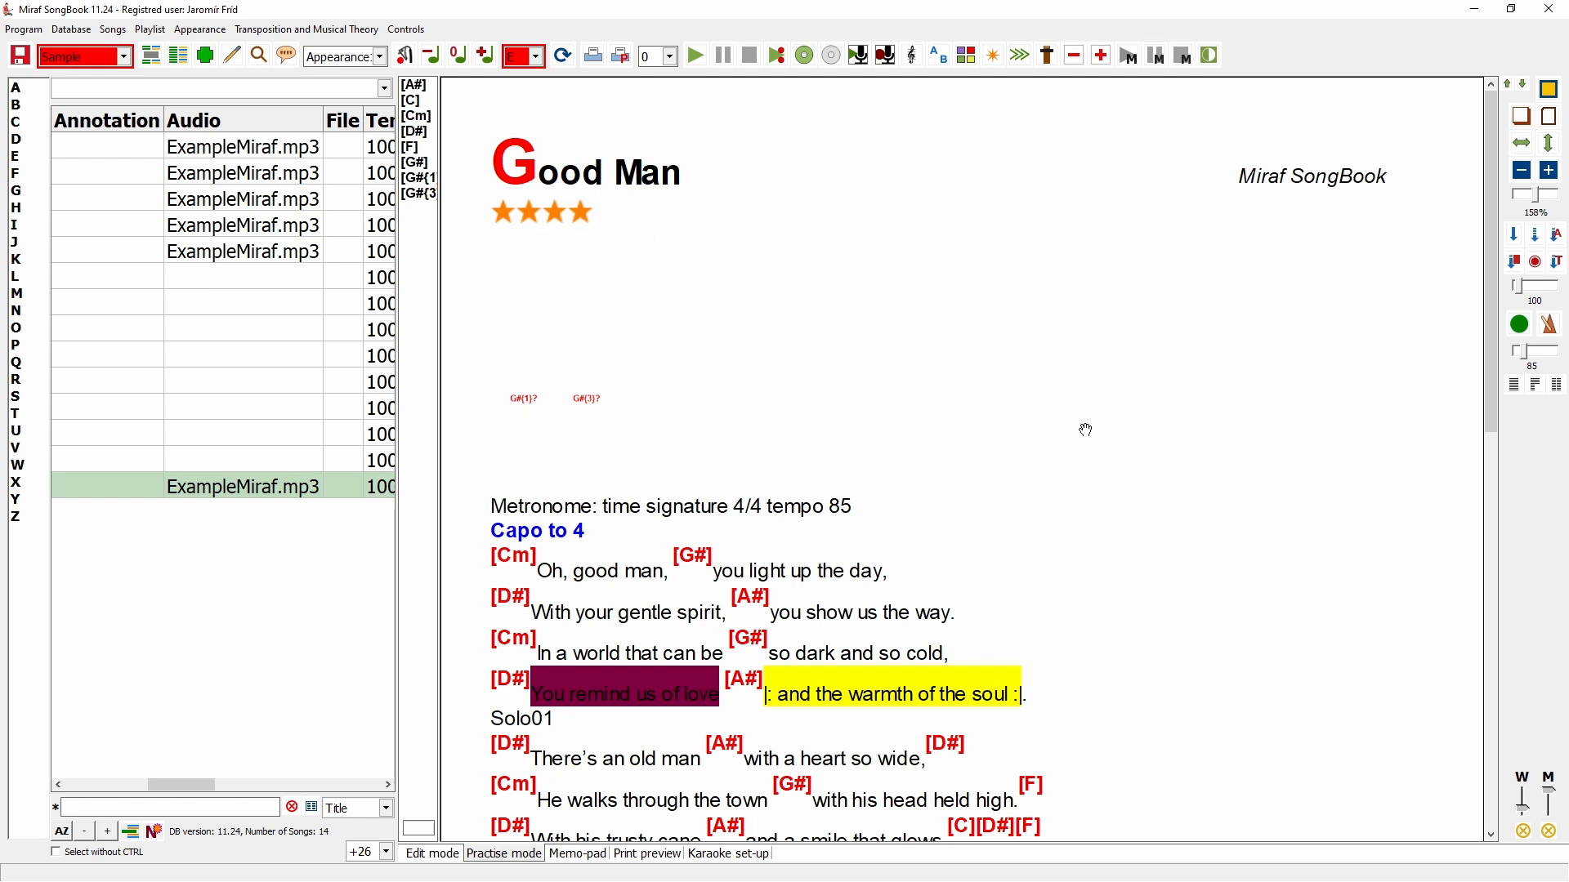
- Switch the song to the dark Appearance7, turn on Bright chord images in its settings, and save
left_click(200, 29)
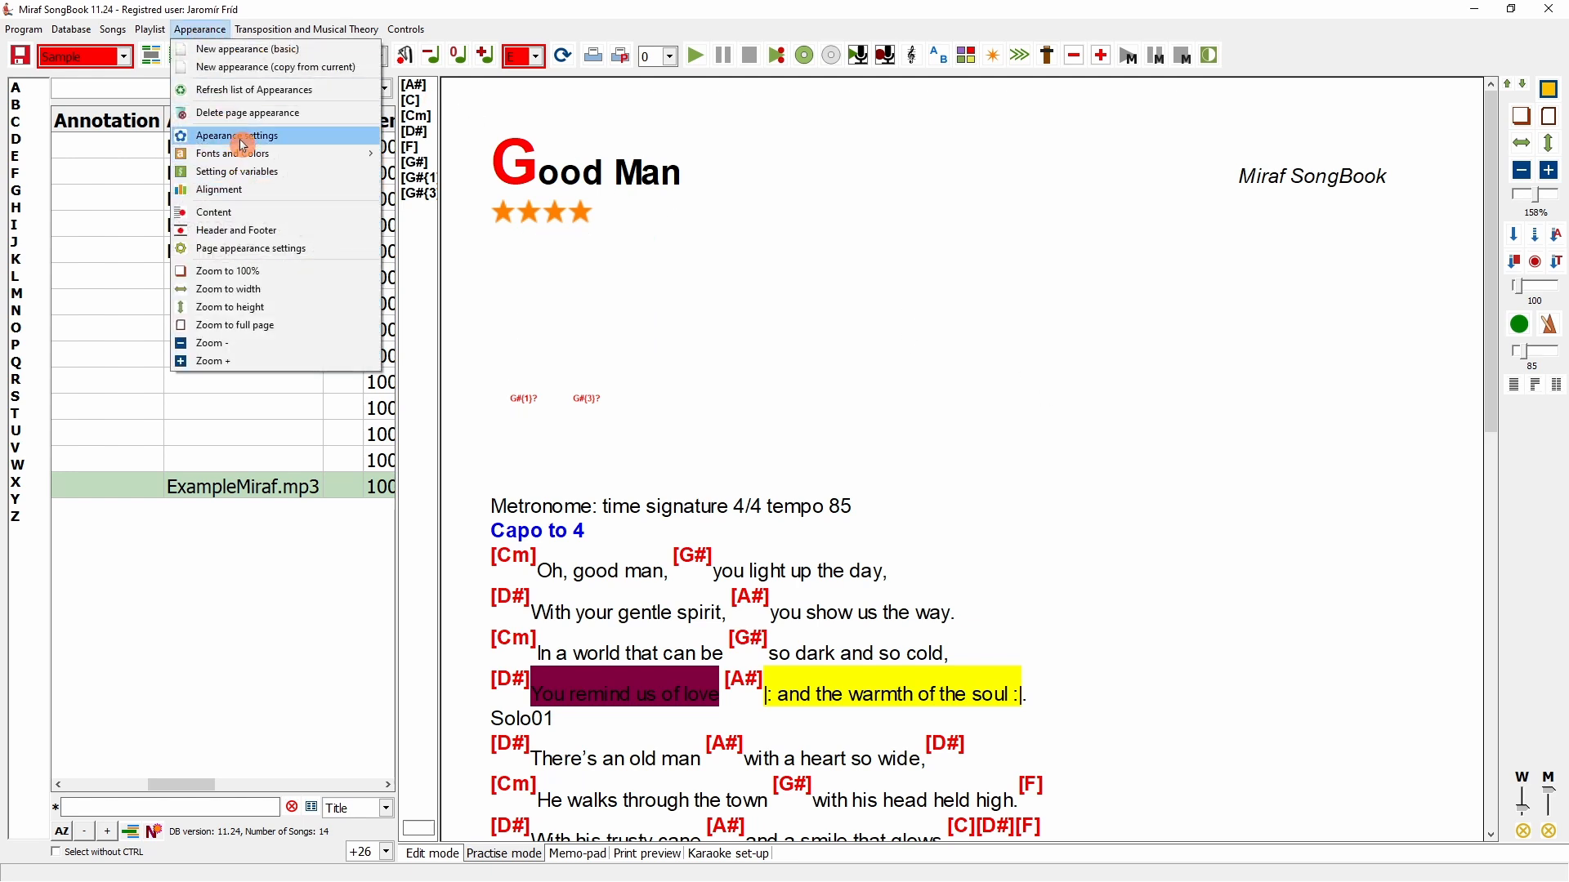
left_click(311, 6)
left_click(318, 61)
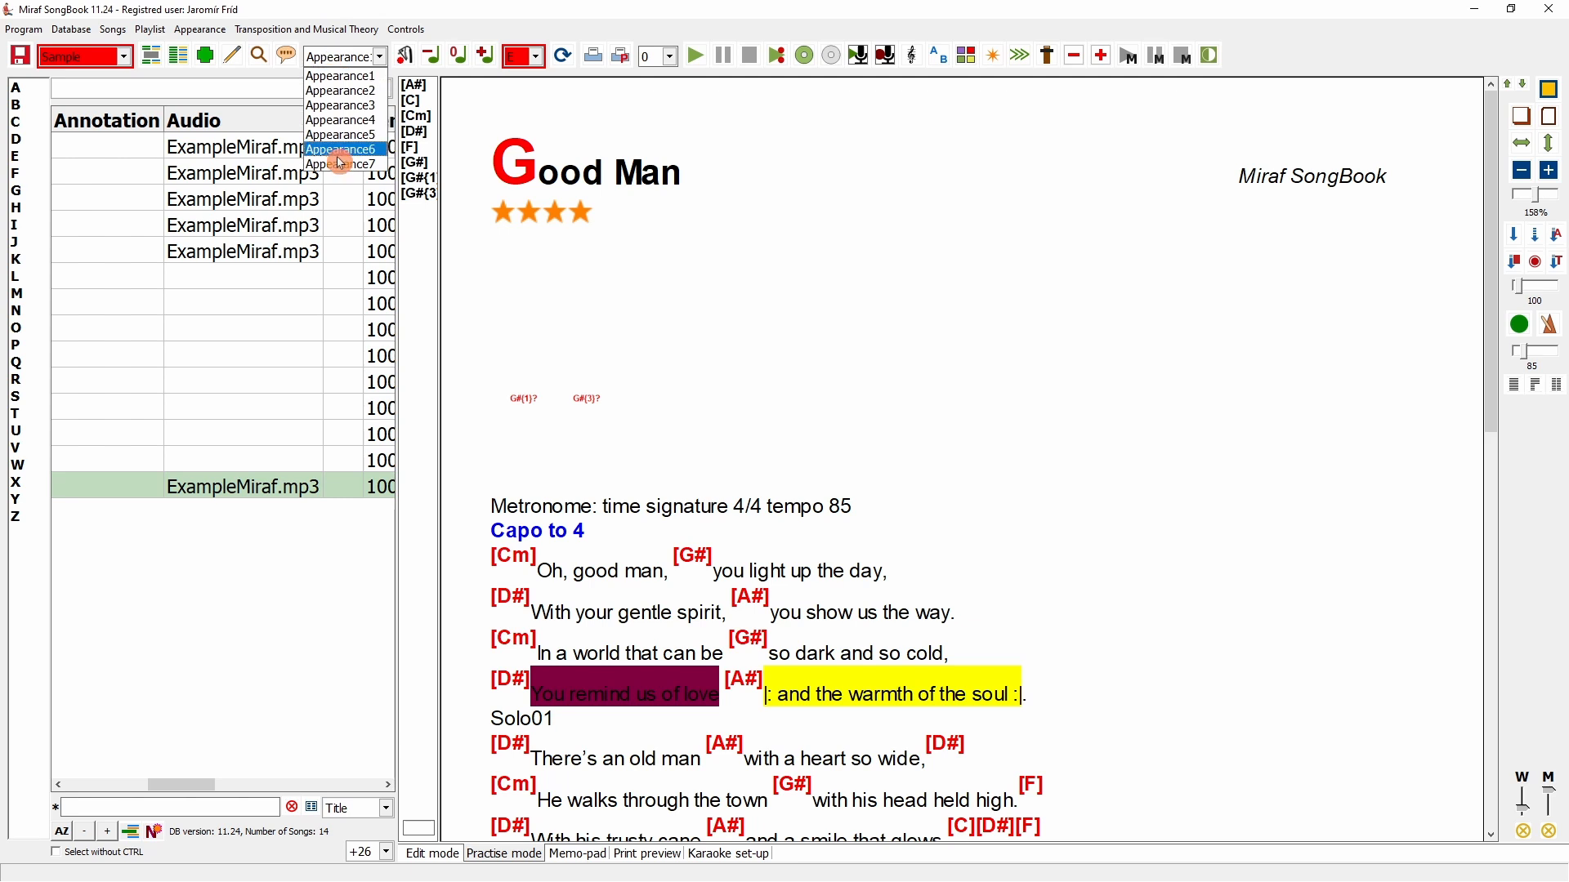
left_click(340, 162)
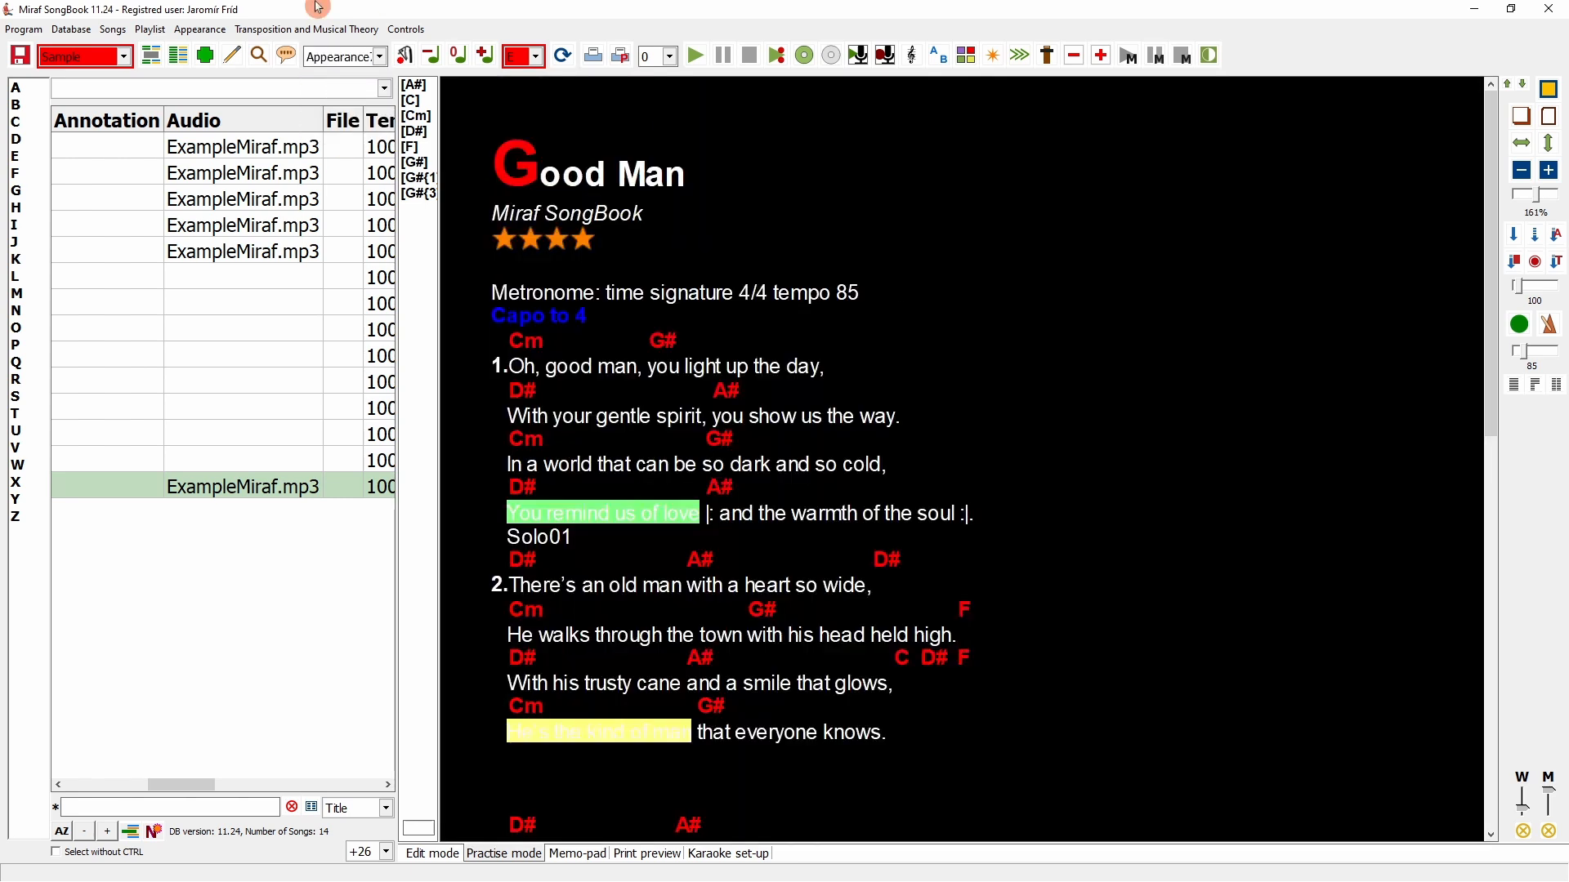
left_click(200, 29)
left_click(245, 133)
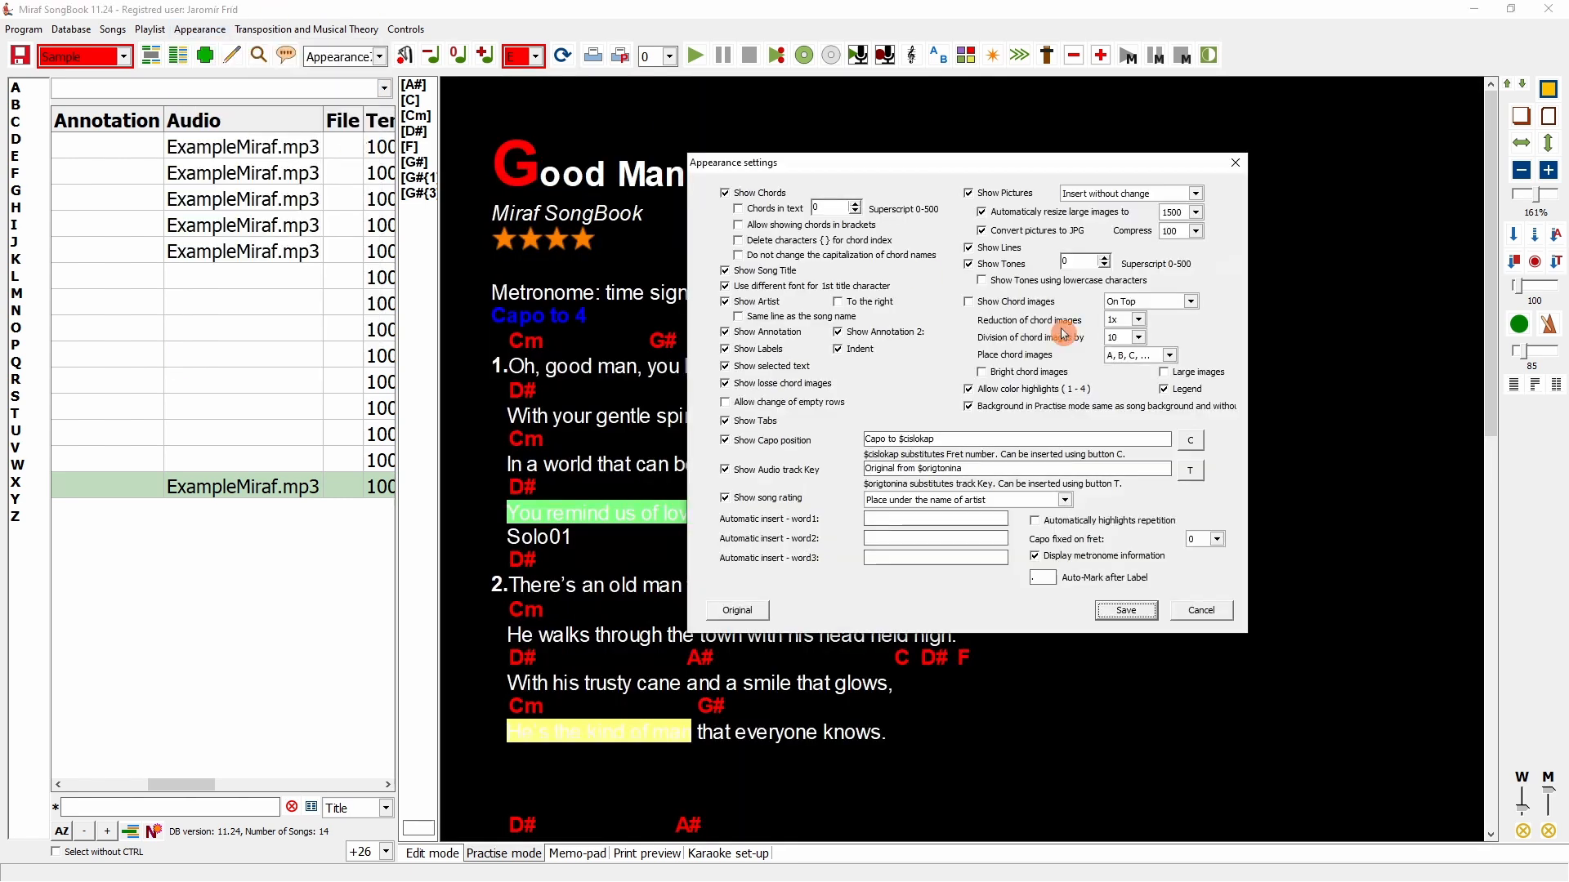
left_click(988, 374)
left_click(1126, 610)
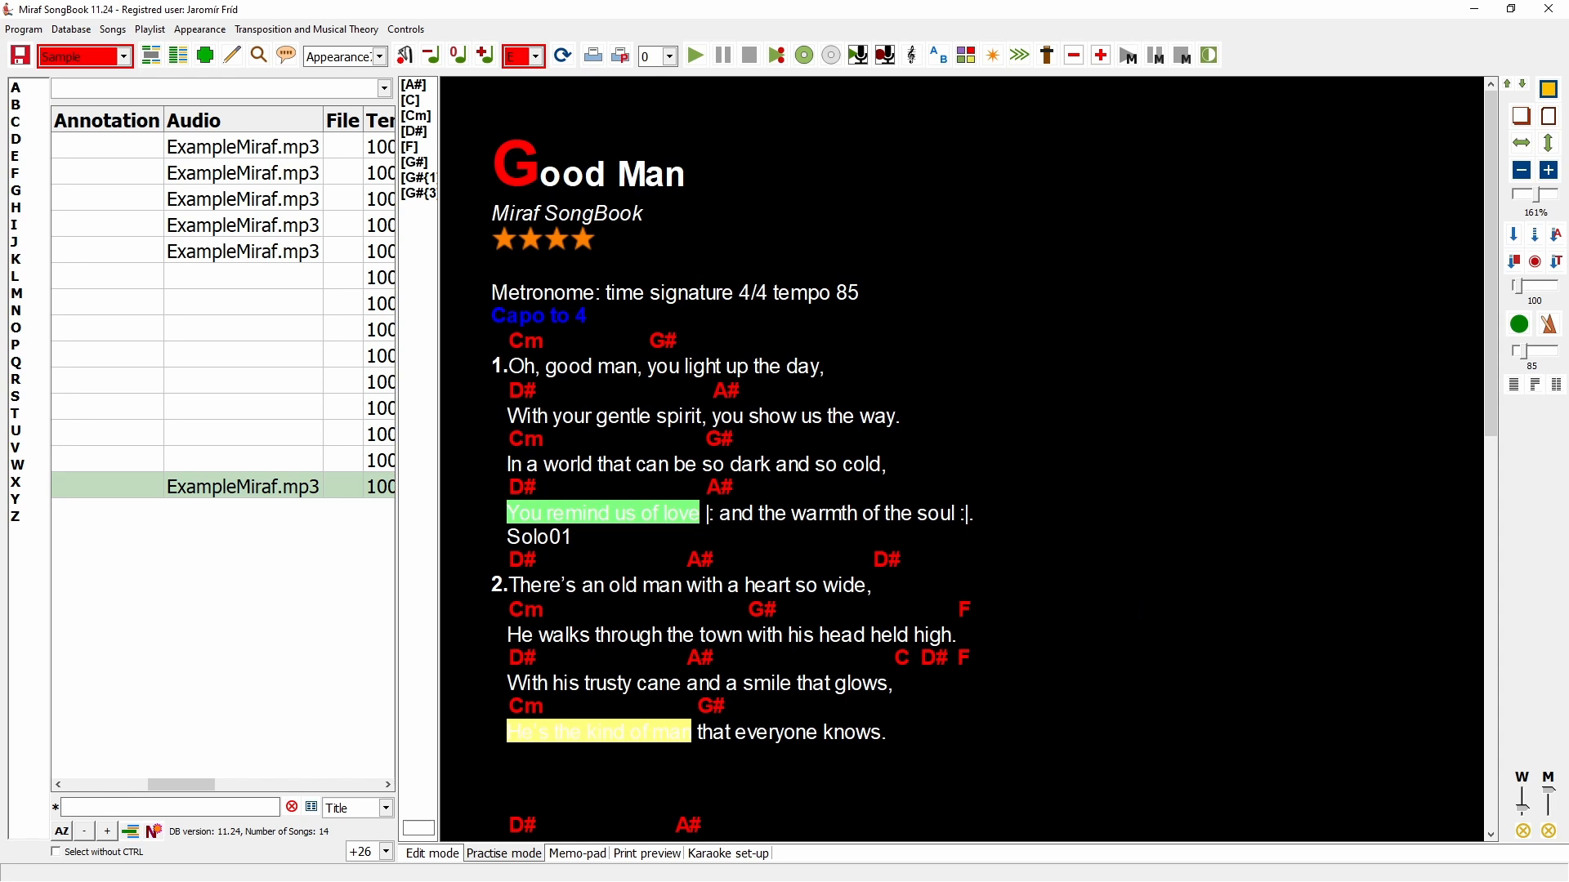
- Turn on Show Chord images in the Appearance7 settings and save
left_click(199, 29)
left_click(245, 139)
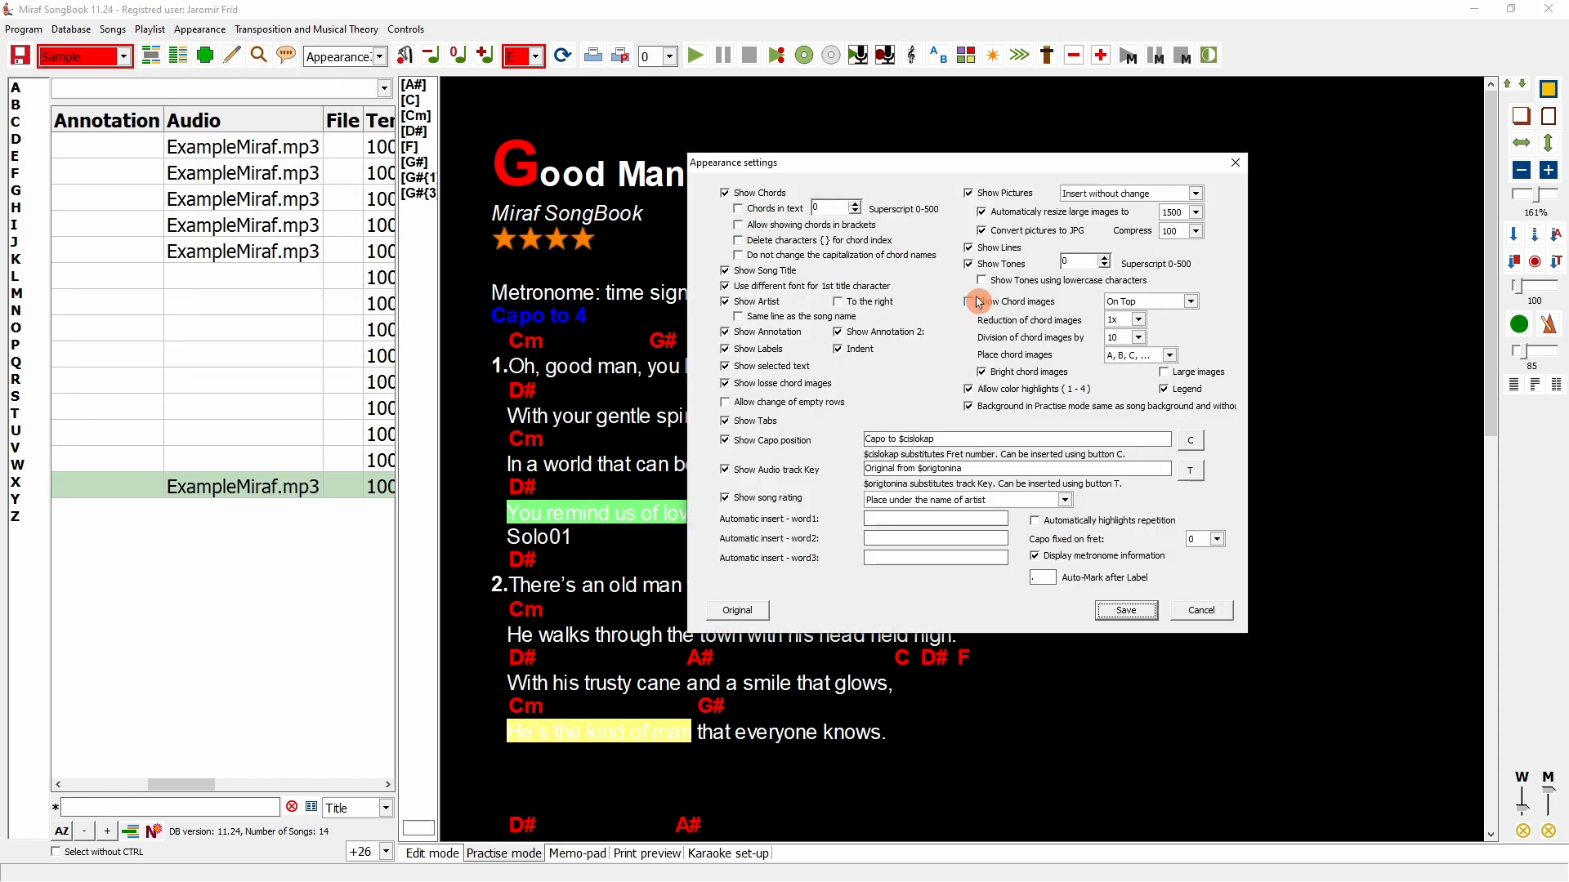
left_click(1121, 610)
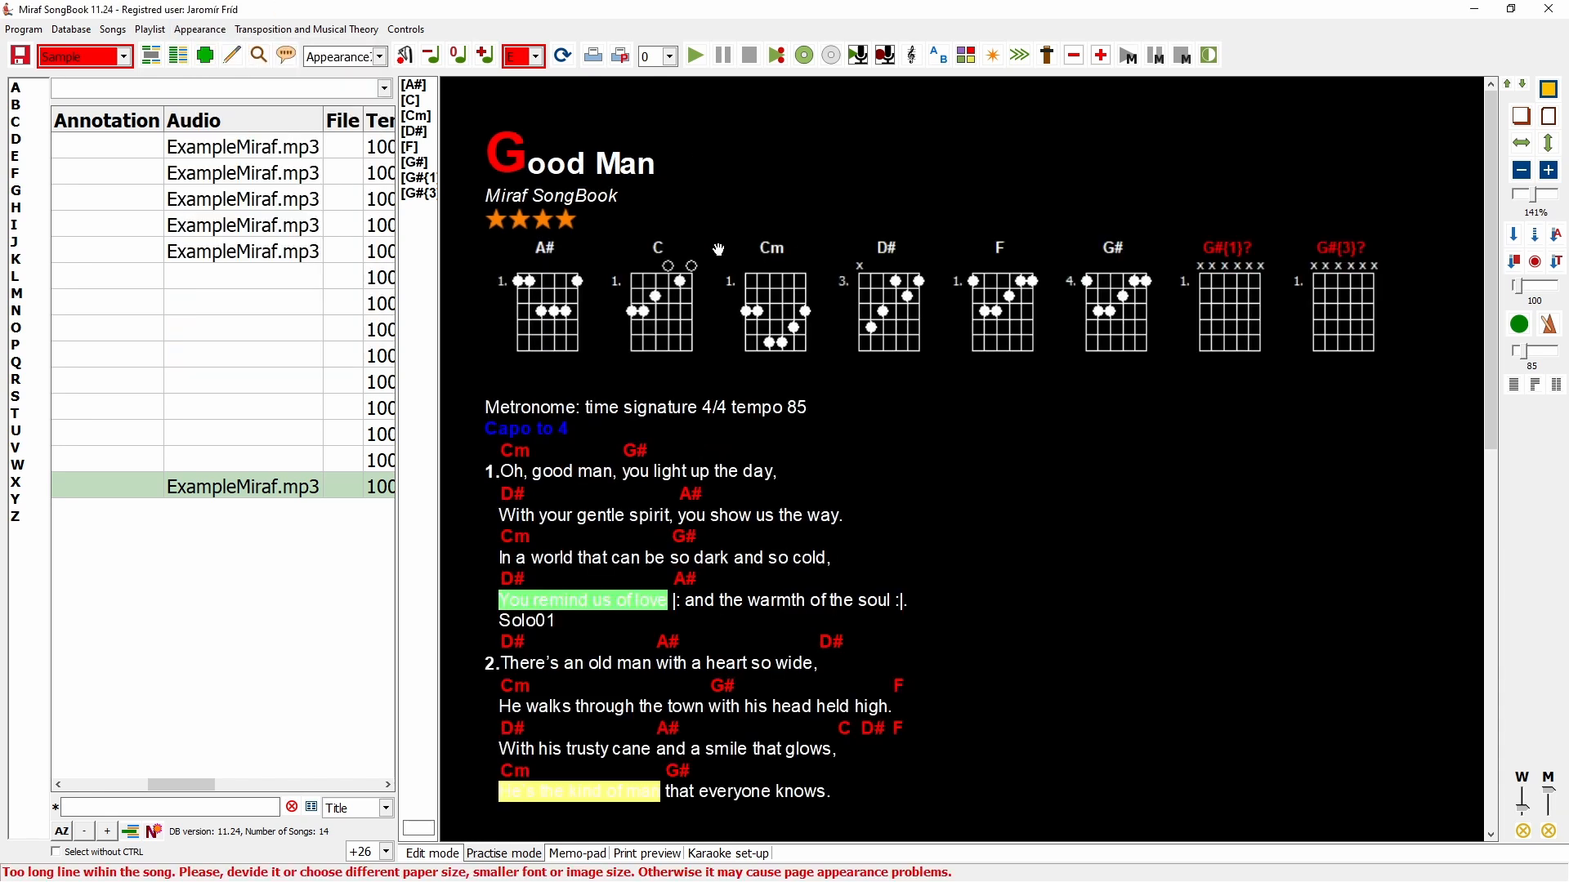
- Switch the song back to the white-background appearance, turn off Bright chord images in its settings, and save
left_click(349, 55)
left_click(343, 76)
left_click(202, 30)
left_click(248, 135)
left_click(985, 372)
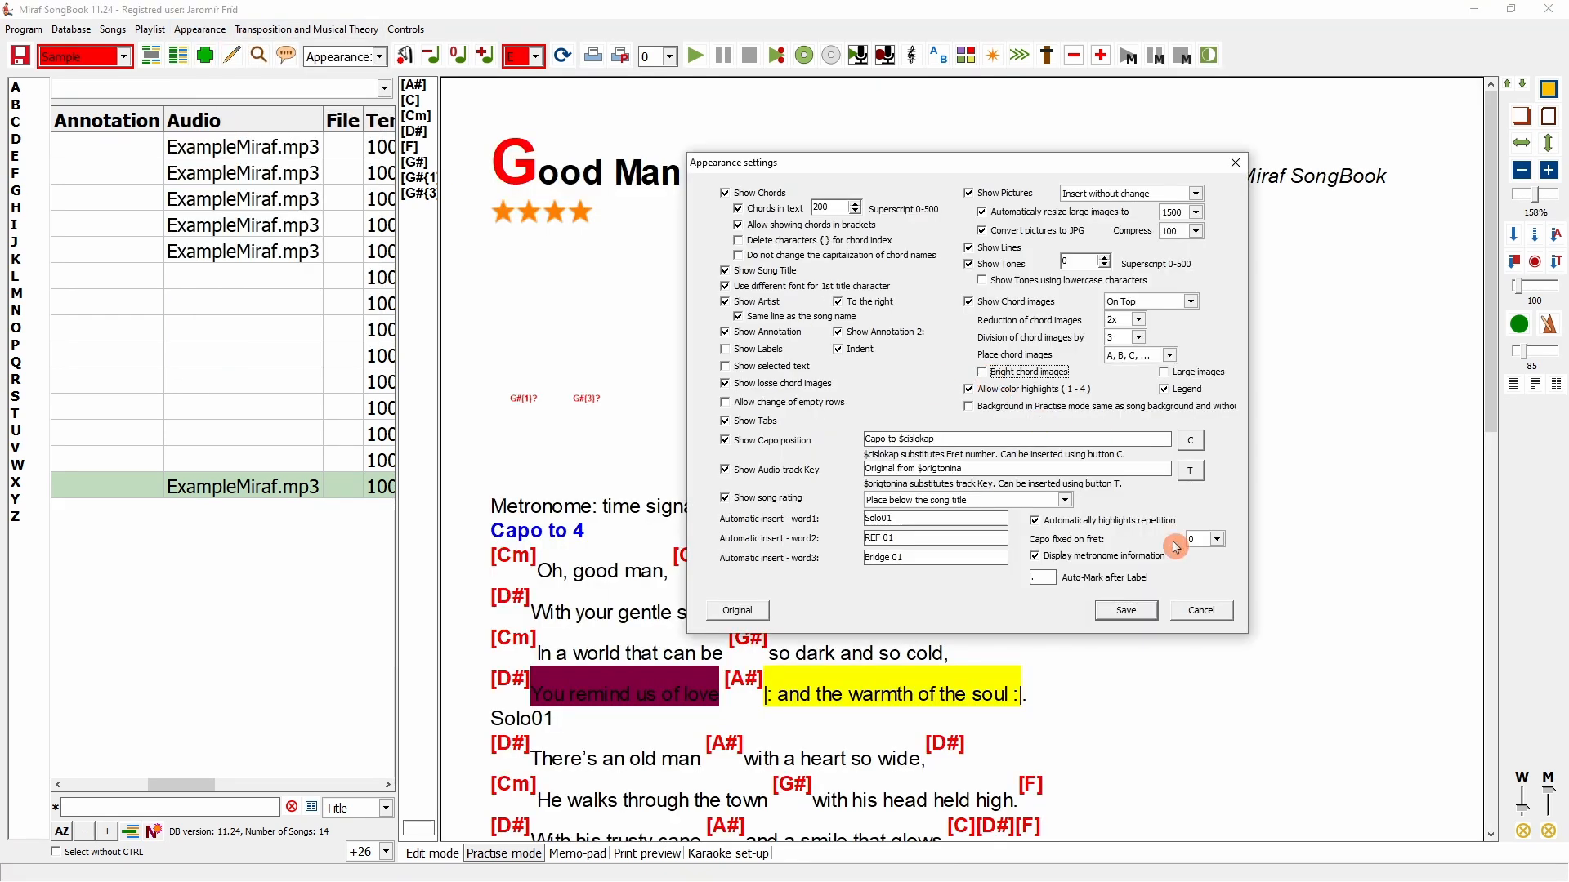
left_click(1126, 611)
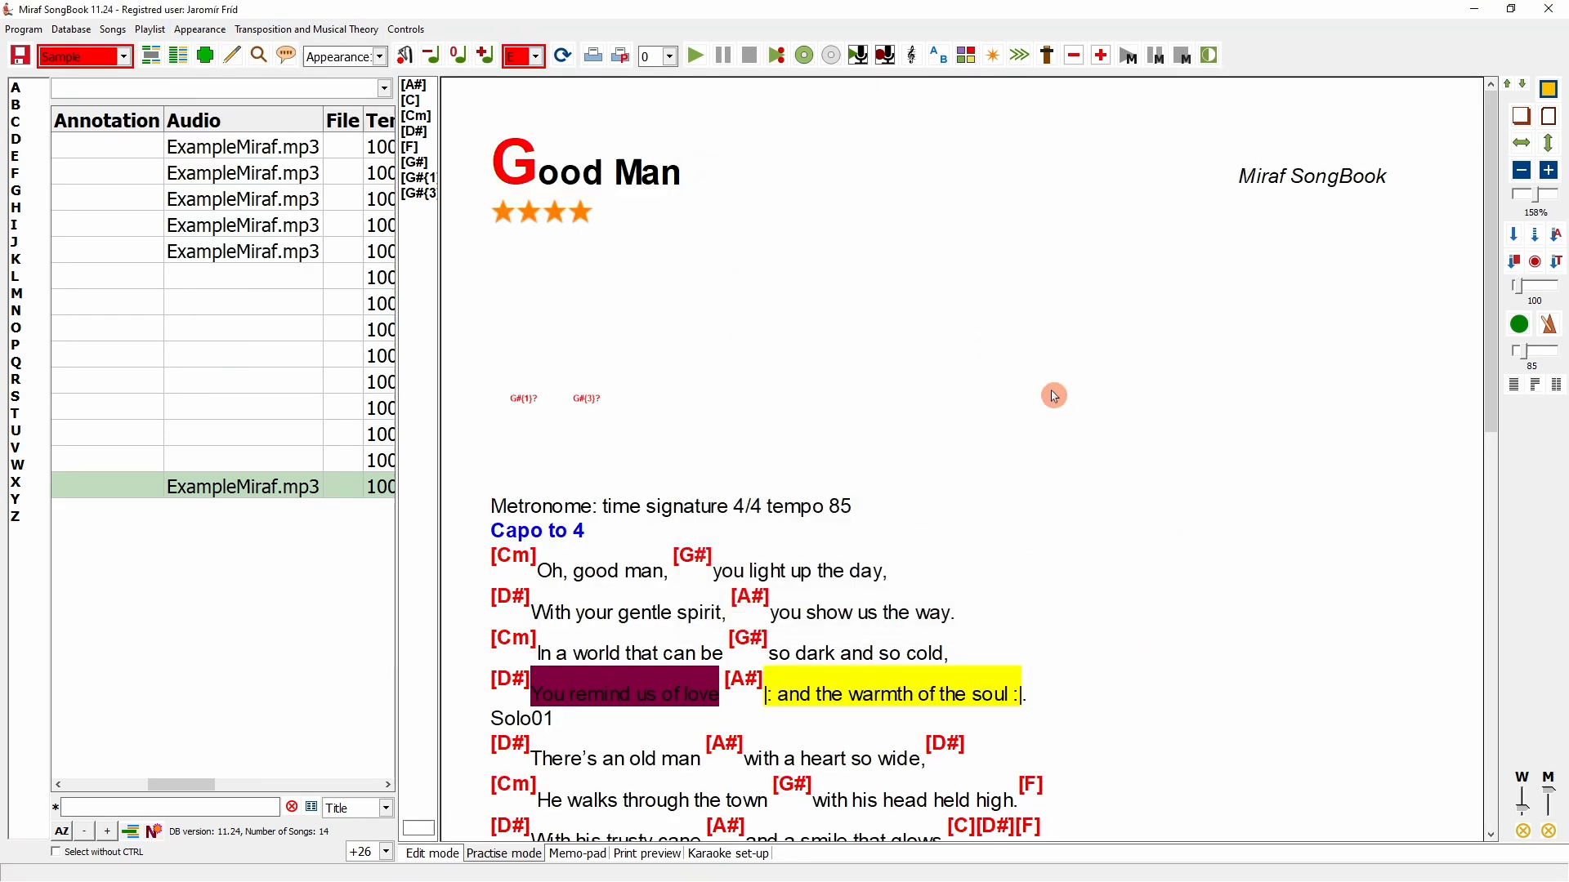
- Turn off Allow color highlights (1 - 4) in the appearance settings, save, and check the song text
left_click(200, 29)
left_click(221, 141)
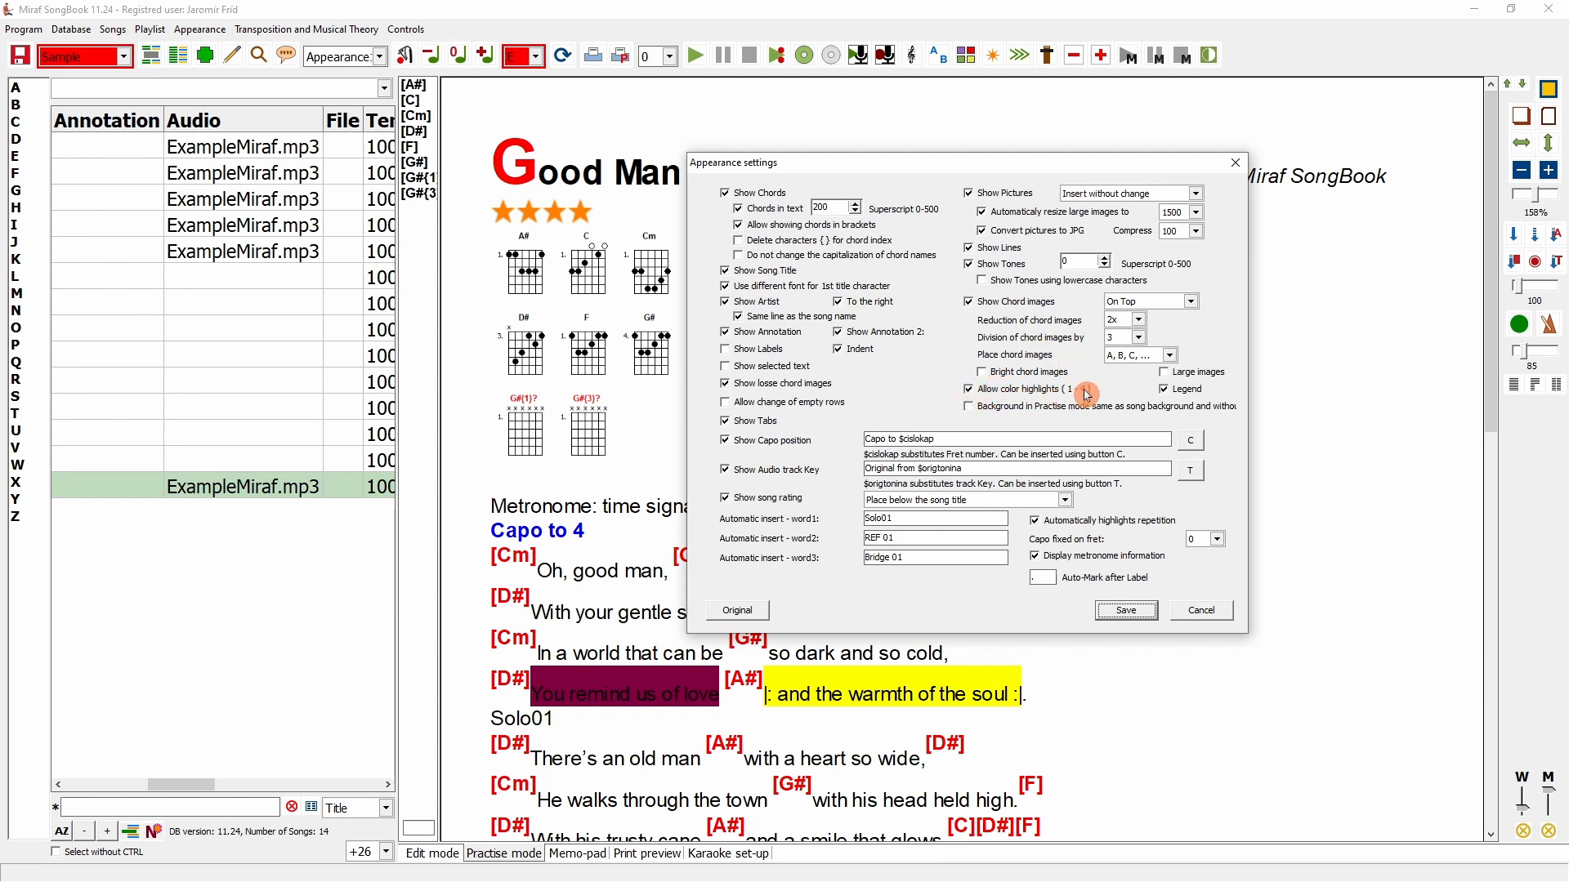
left_click(970, 390)
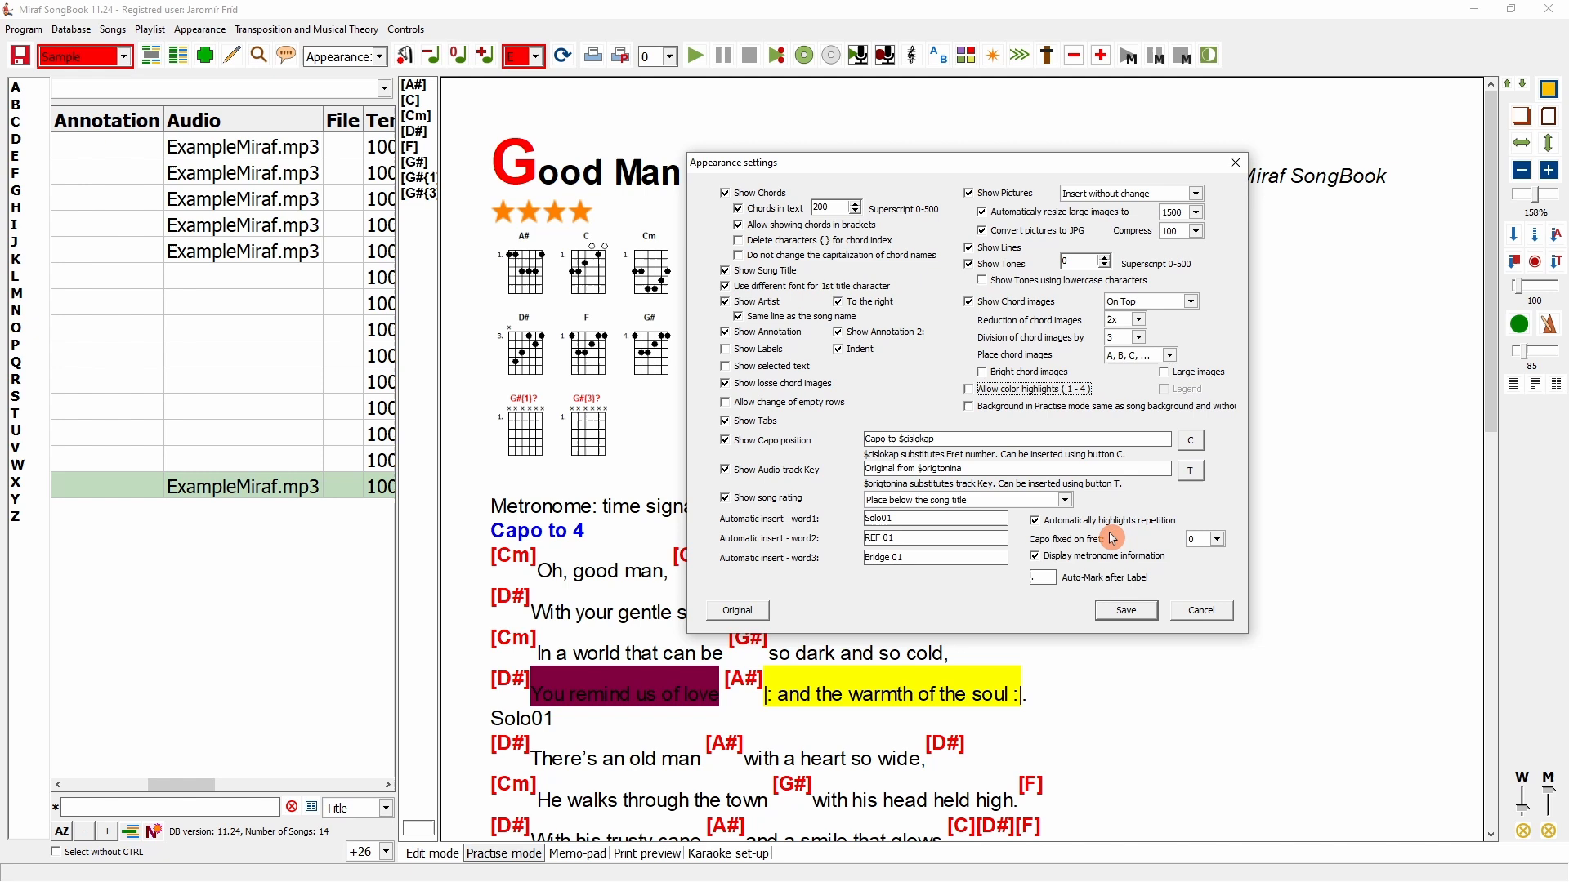
left_click(1126, 610)
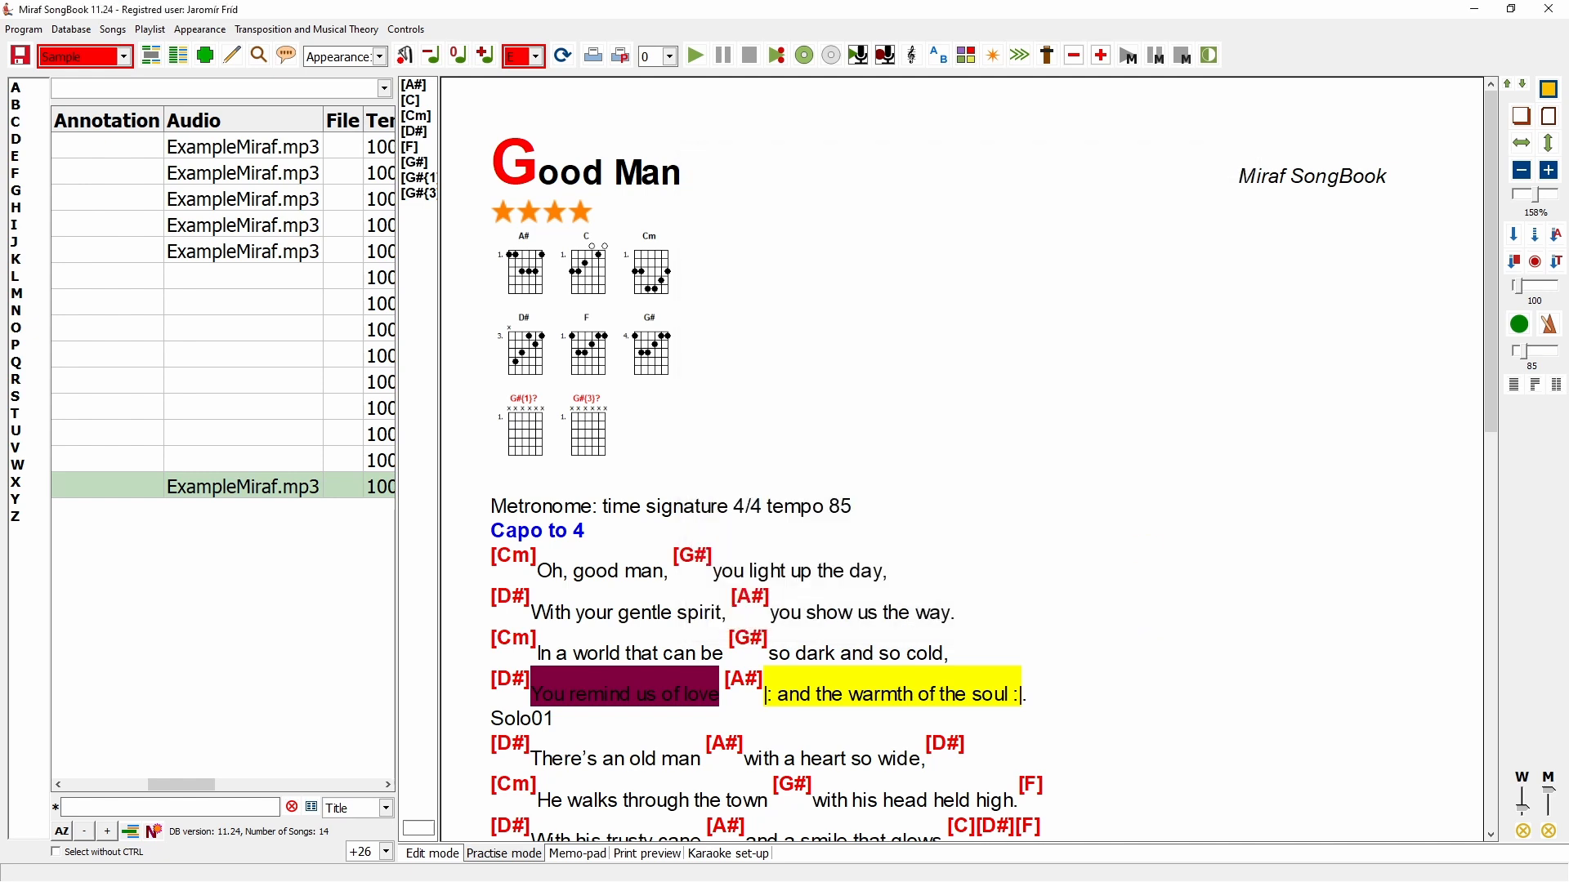
scroll(895, 660, "down", 5)
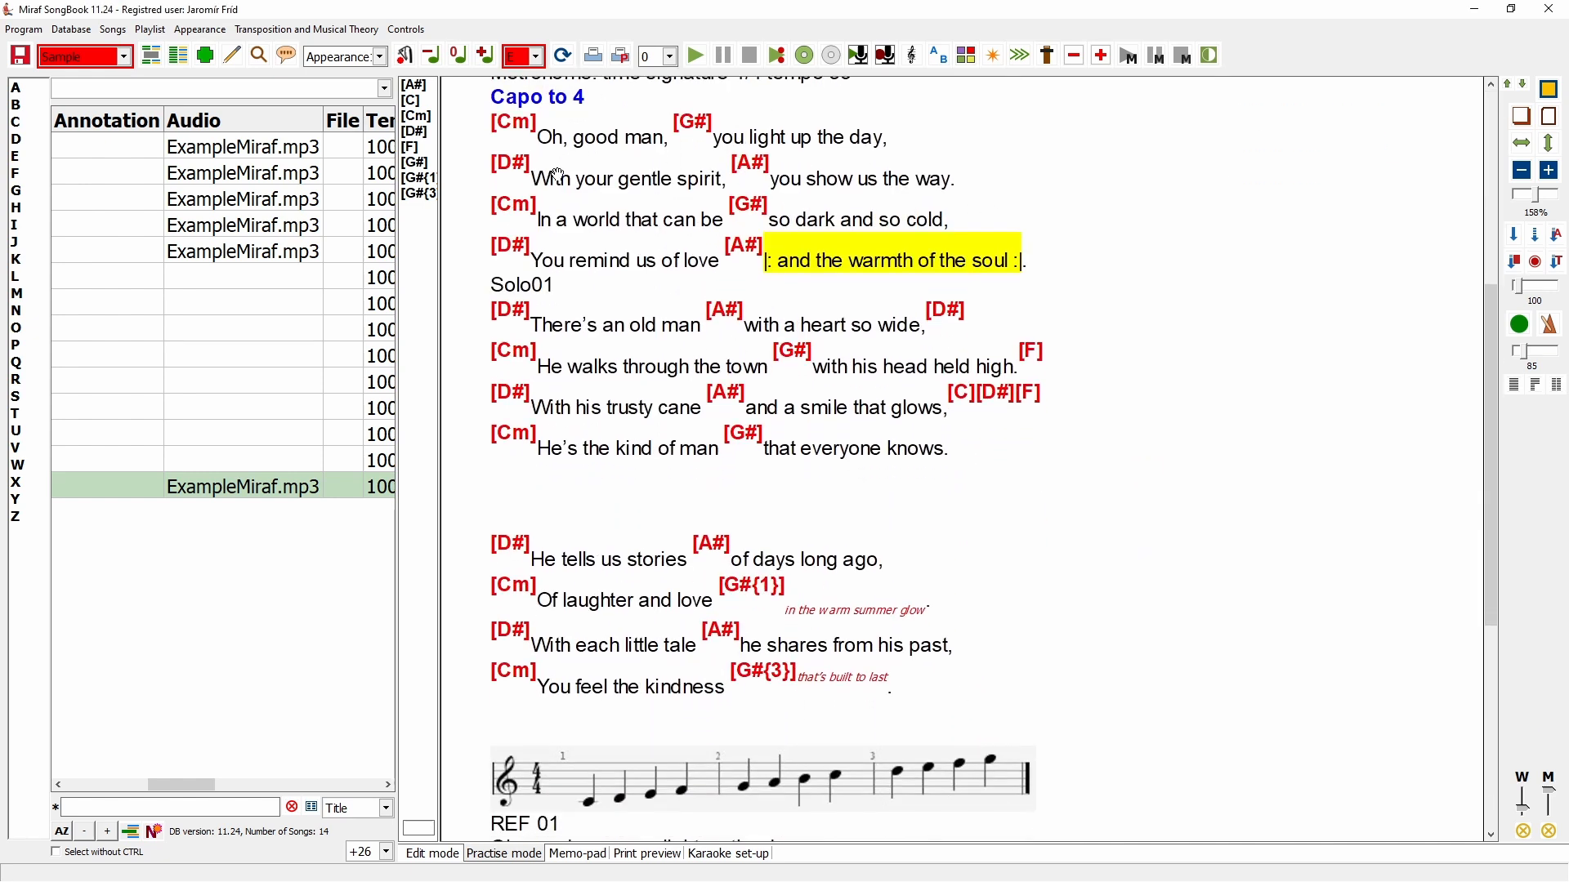
scroll(642, 568, "down", 5)
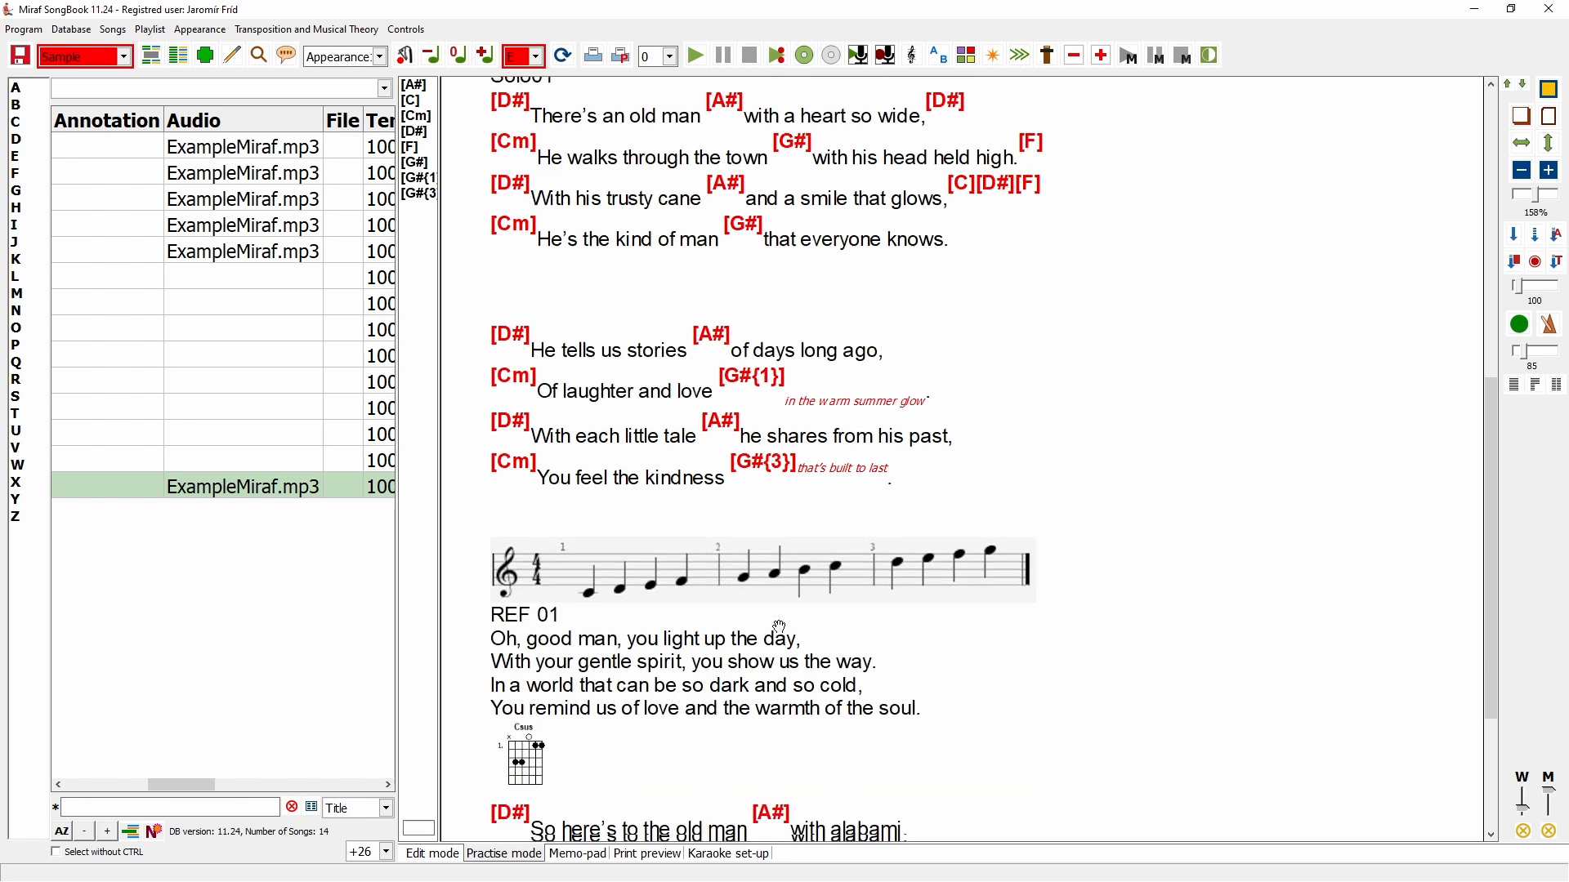
scroll(776, 623, "up", 9)
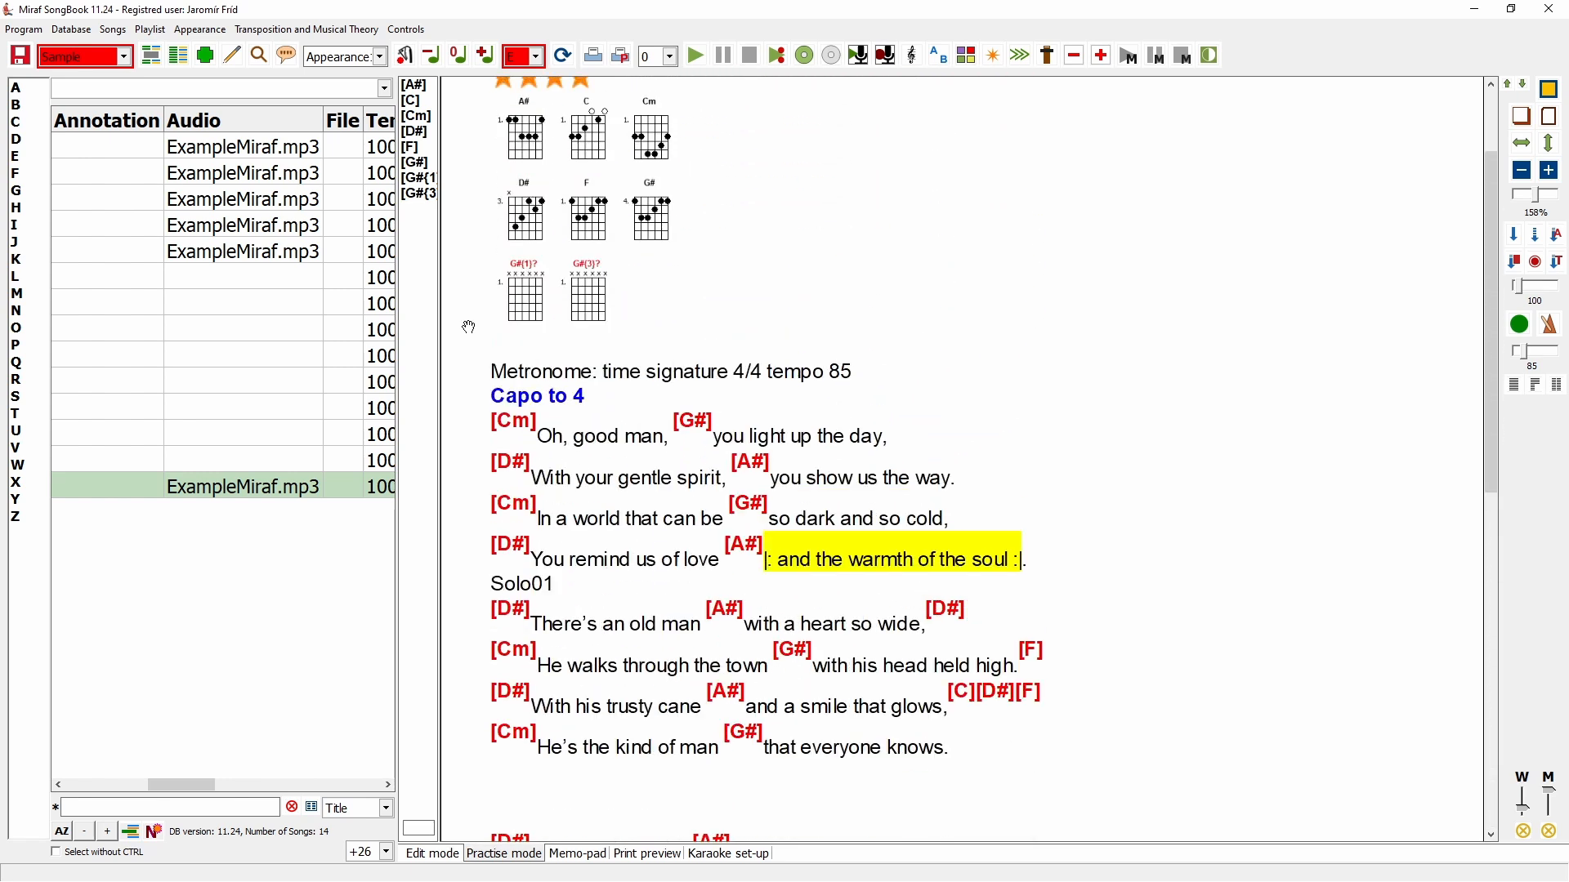
- Turn Allow color highlights (1 - 4) back on in the appearance settings, save, and check the highlighted lyrics
left_click(200, 30)
left_click(237, 135)
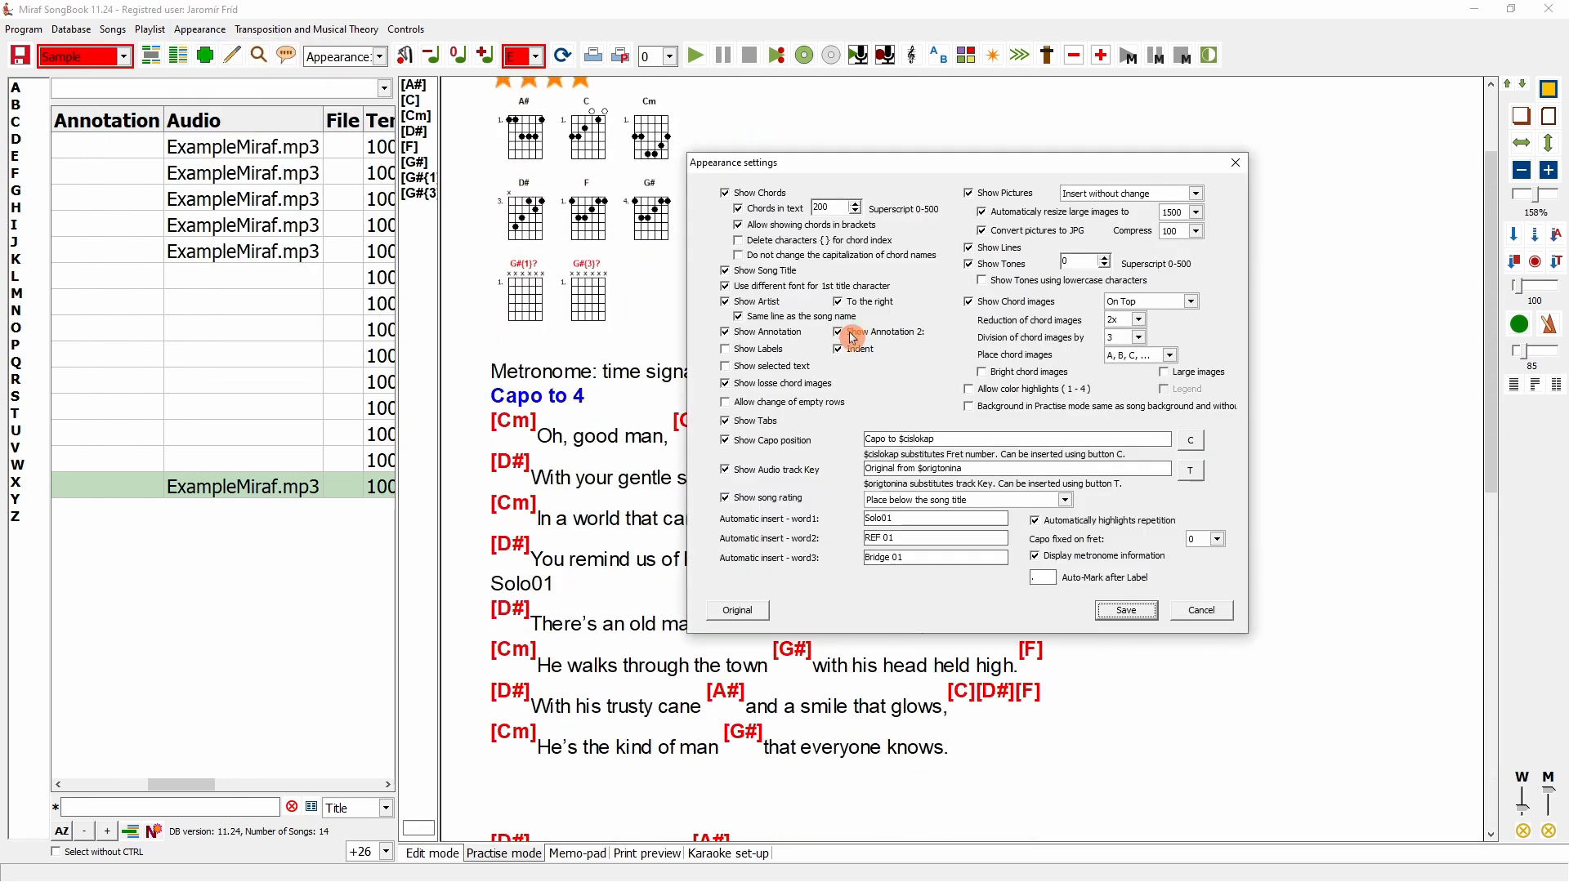
left_click(969, 390)
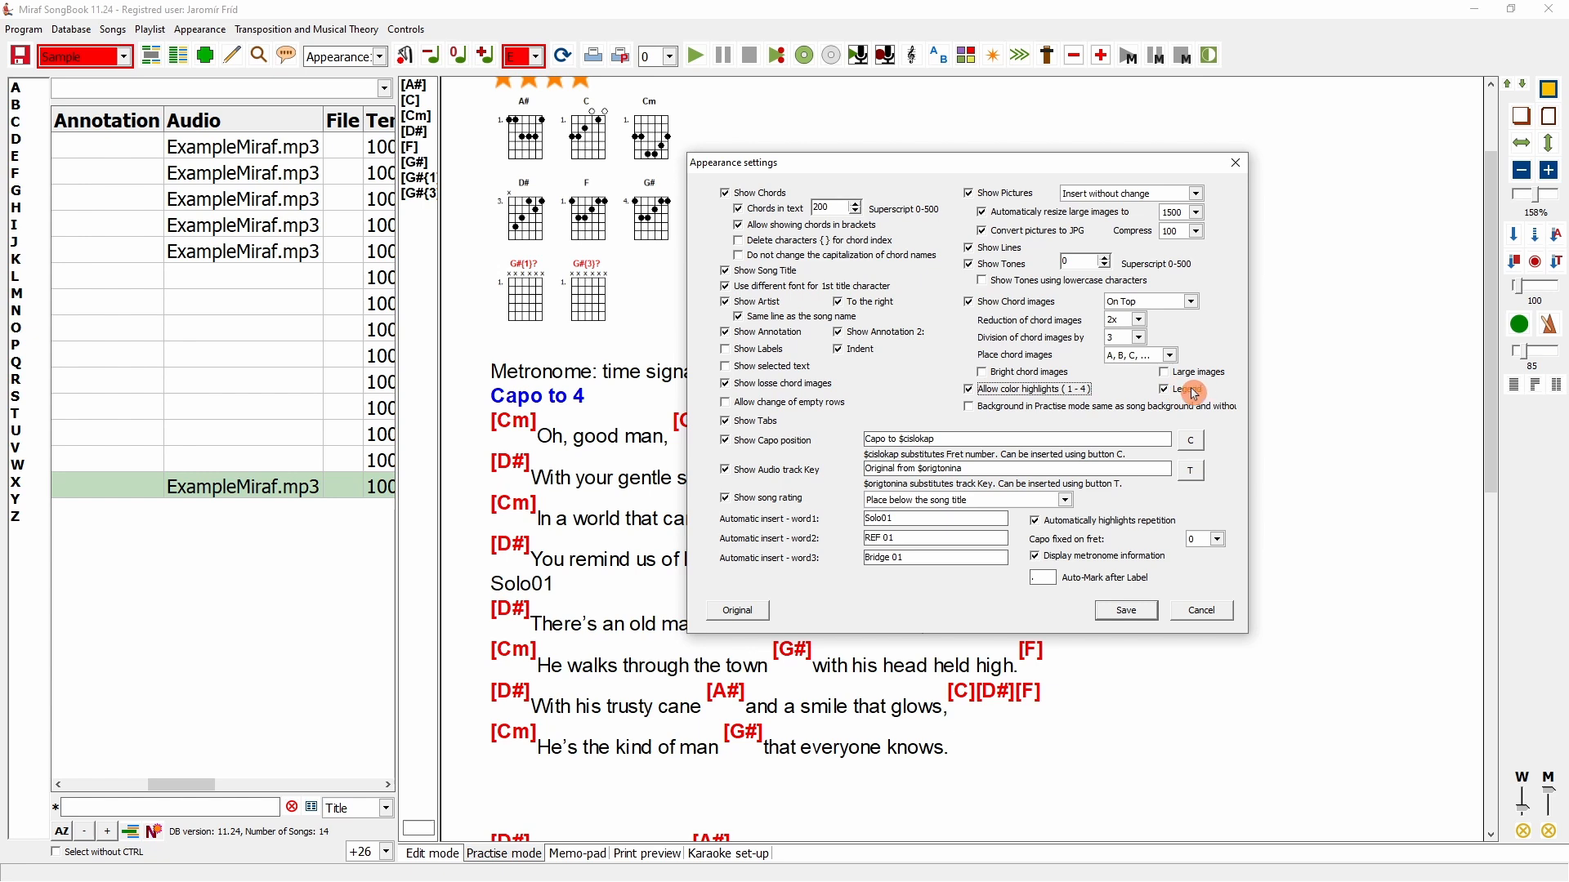
left_click(1120, 610)
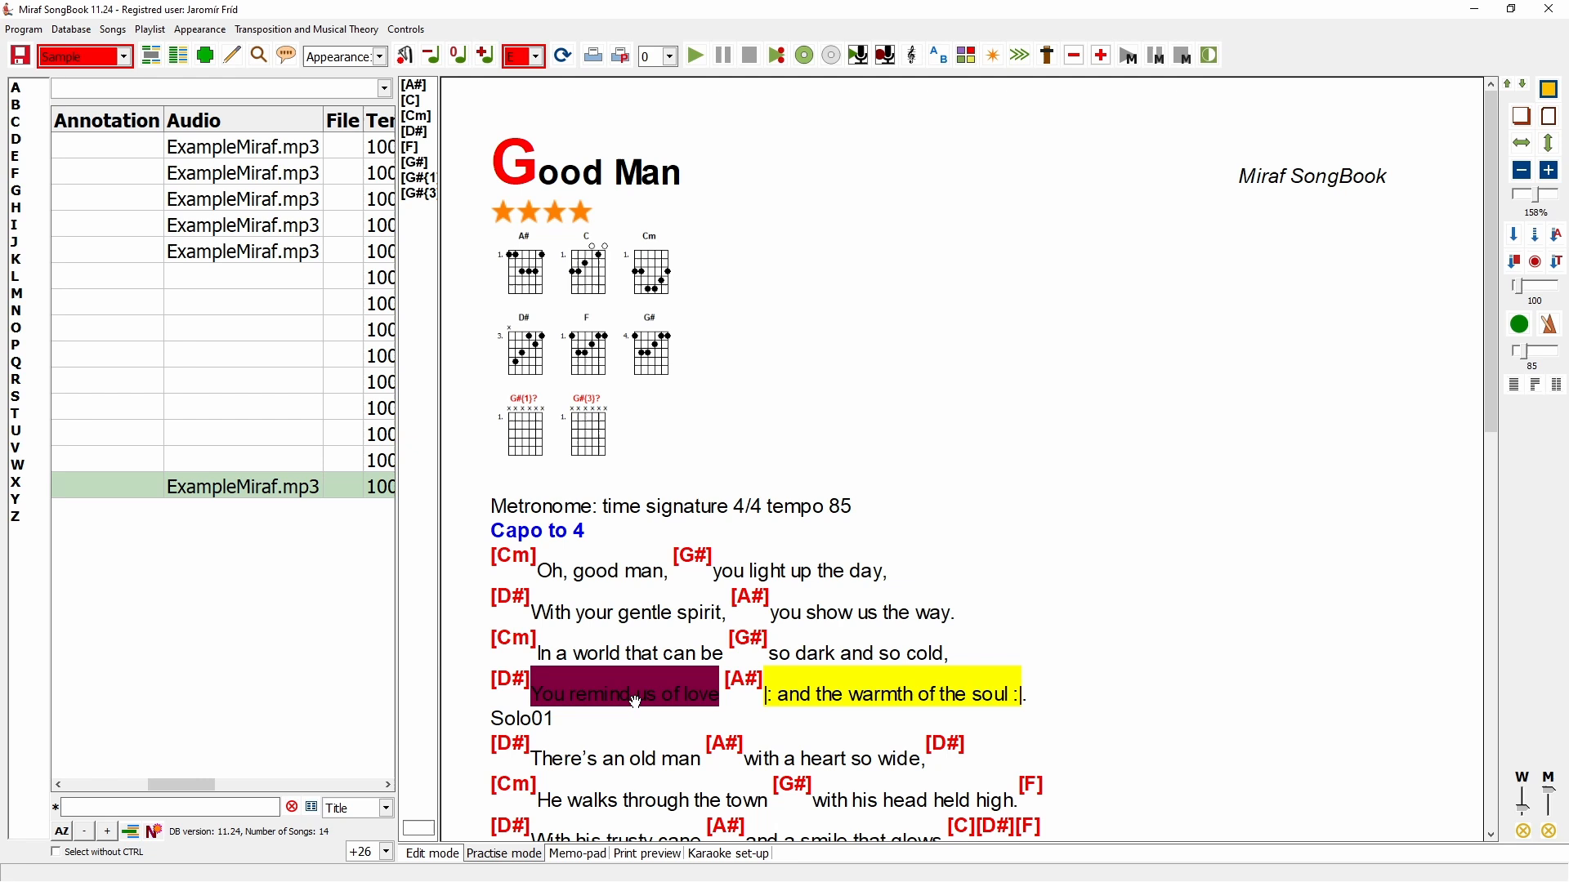
scroll(636, 702, "down", 5)
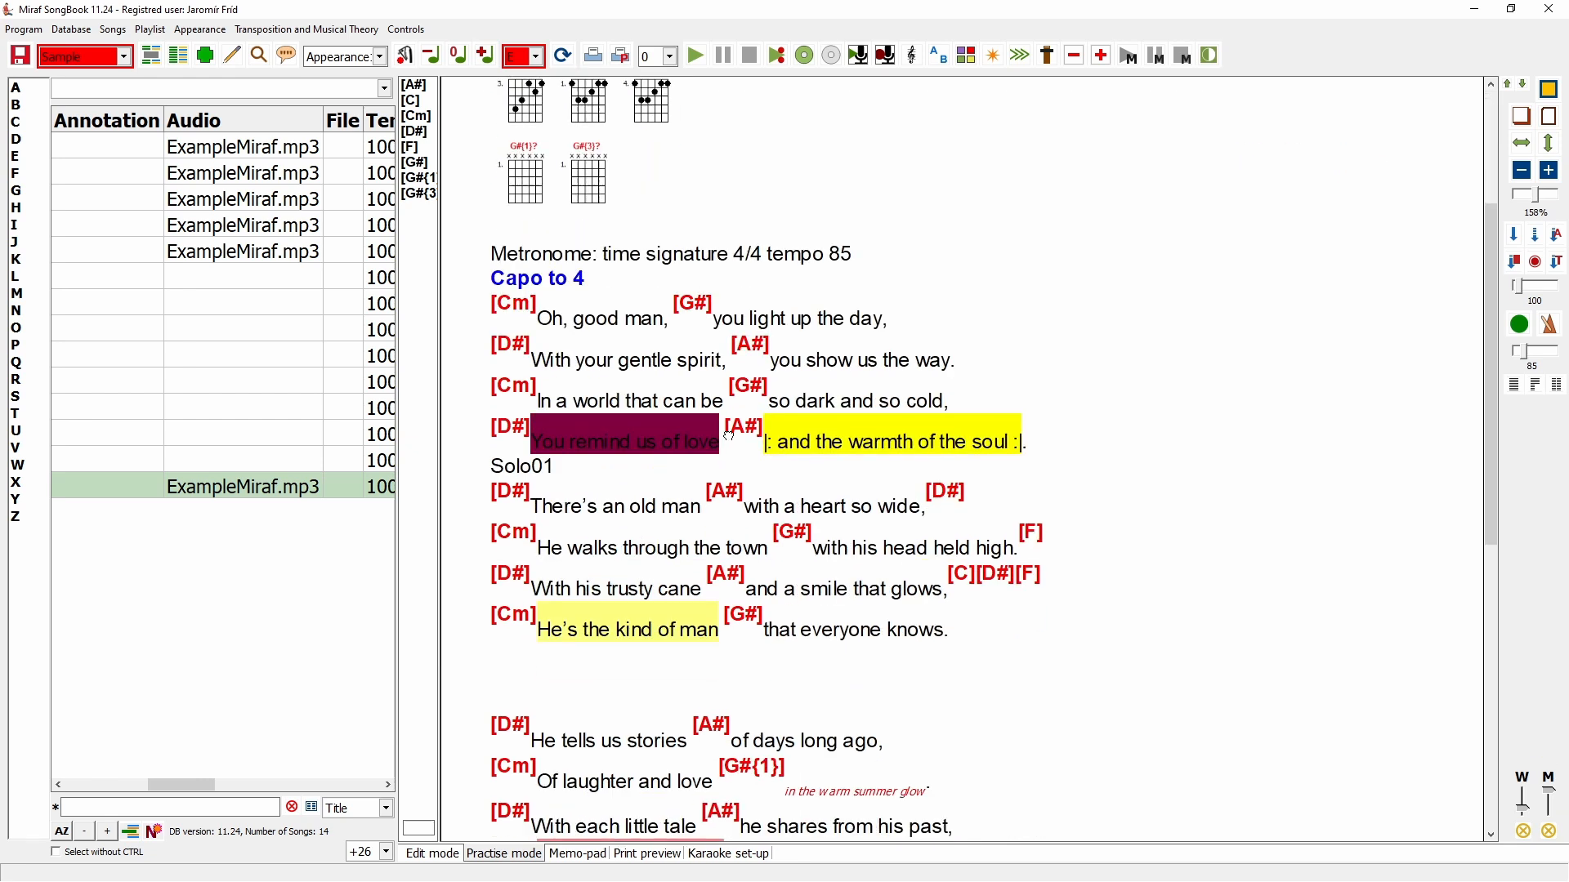
- Turn on Show Labels and set Auto-Mark after Label to a hyphen (-) in the appearance settings, and save
left_click(201, 30)
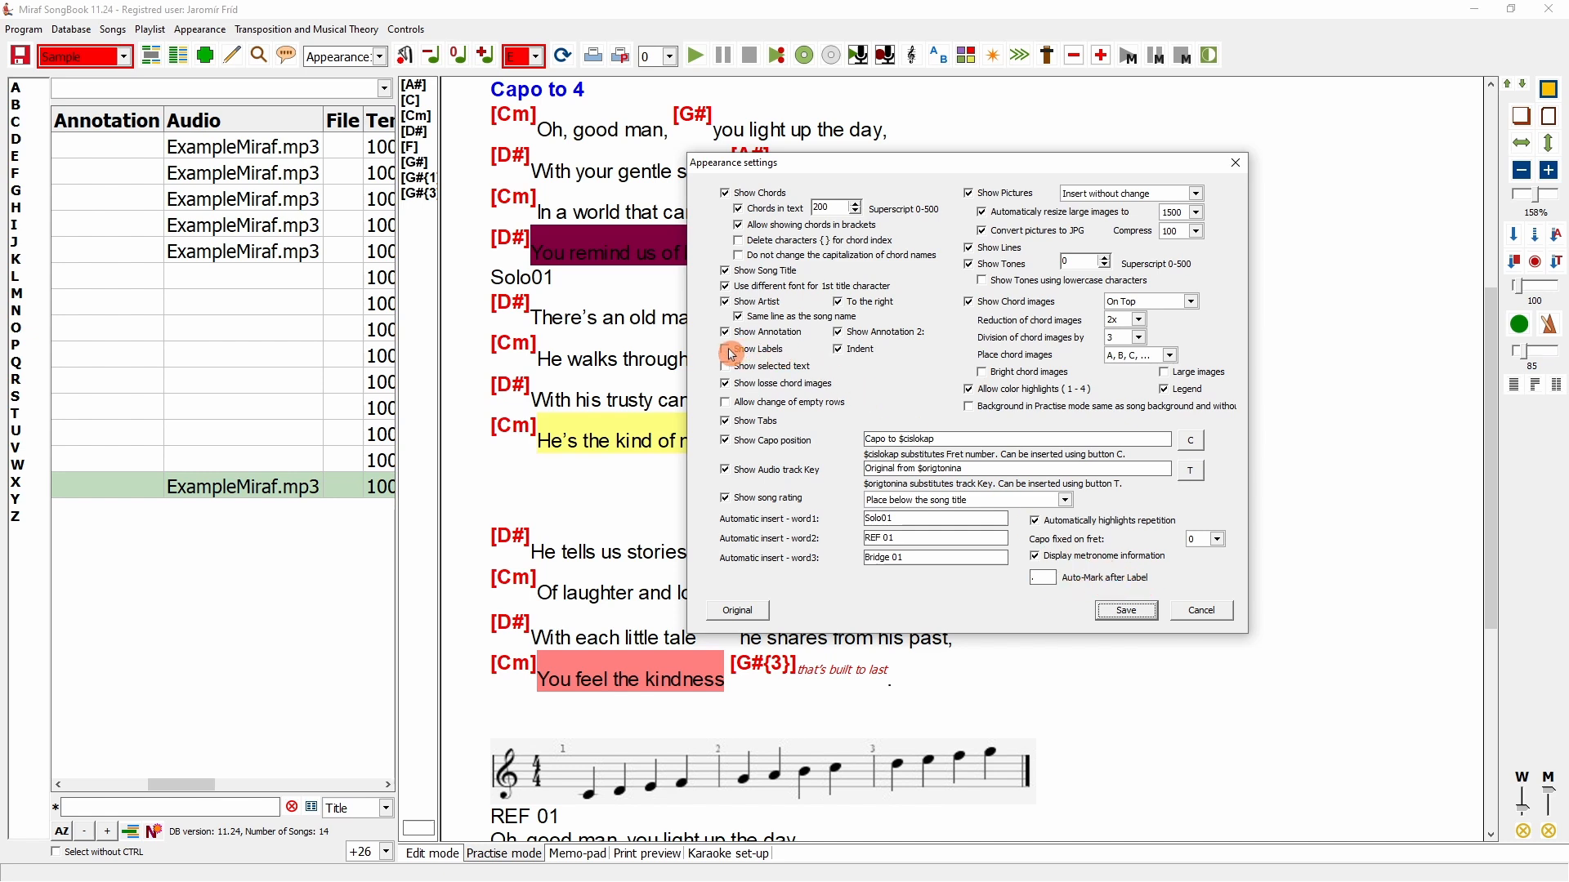
left_click_drag(1044, 579, 1018, 575)
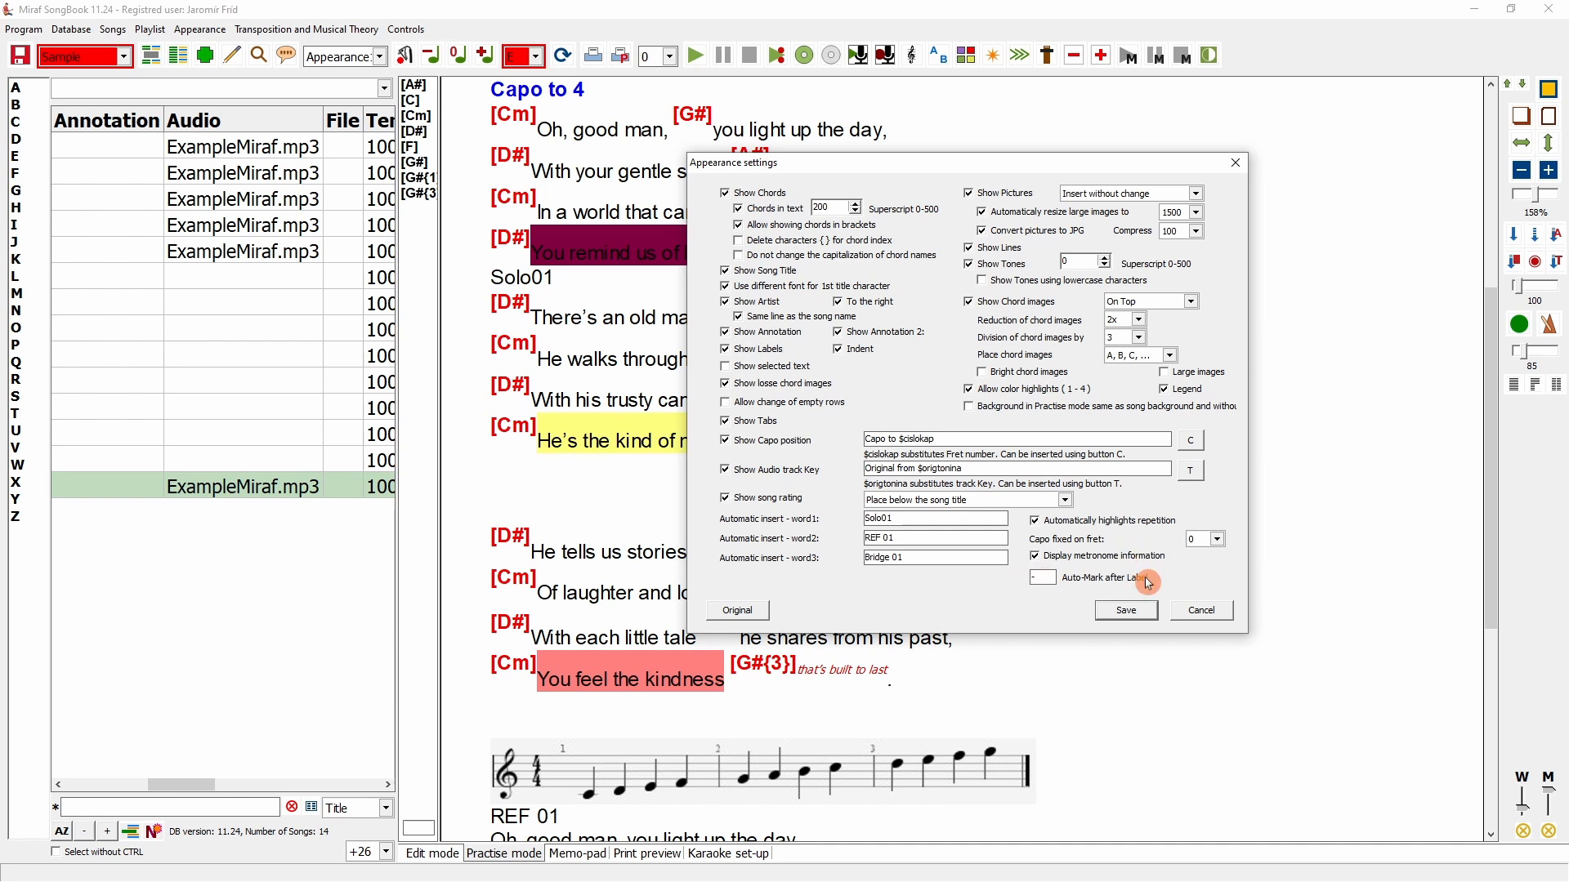
left_click(1127, 611)
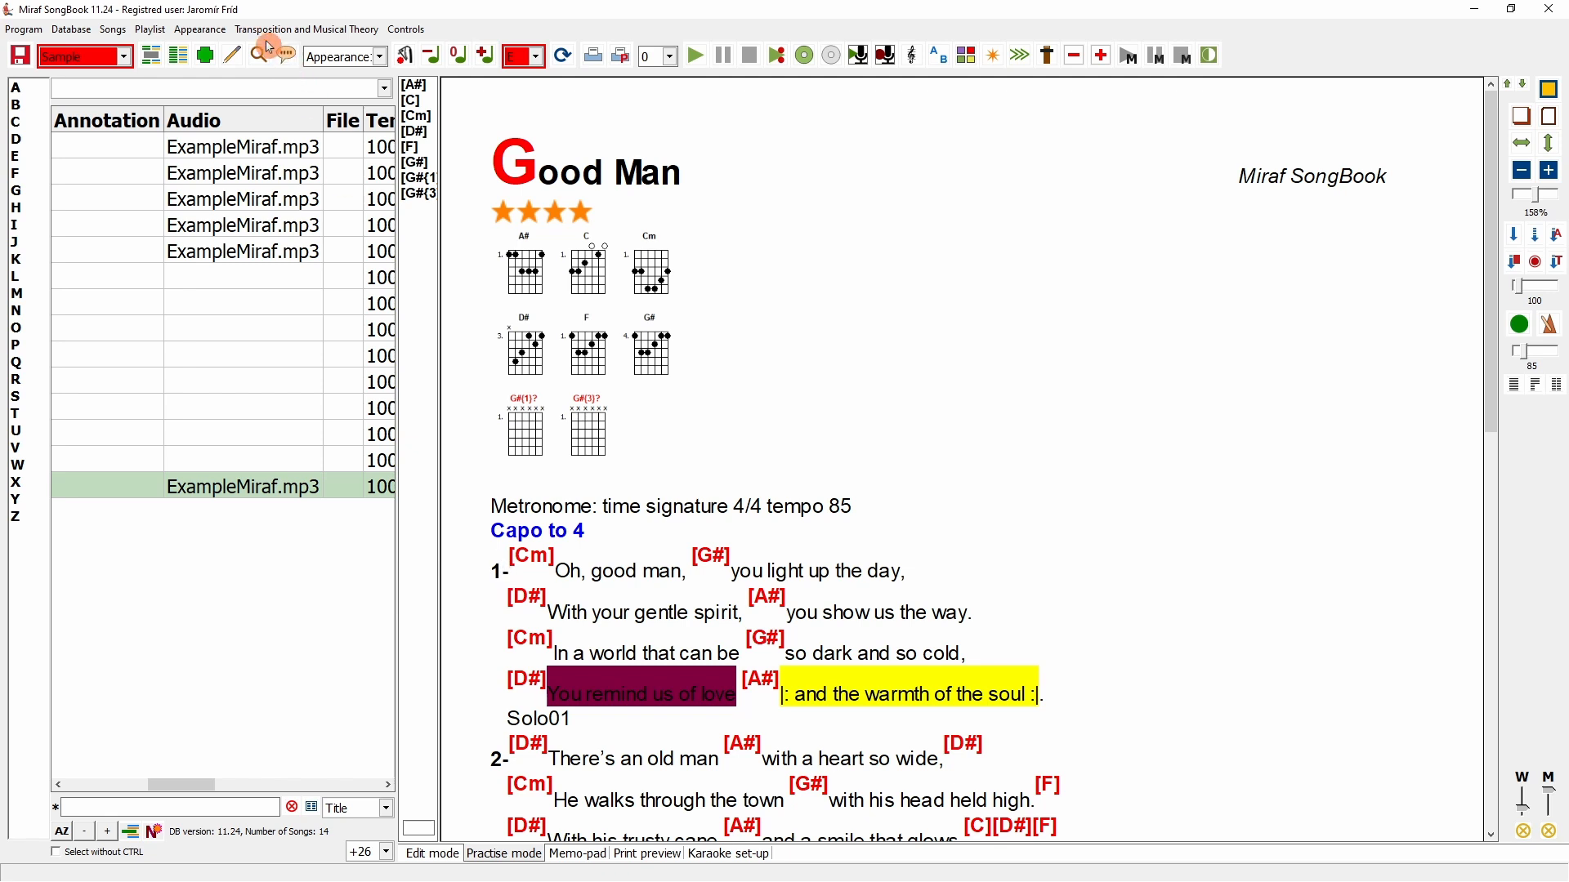
- Set Auto-Mark after Label to a period (.), restore the original values of the appearance settings, and save
left_click(201, 29)
left_click(227, 144)
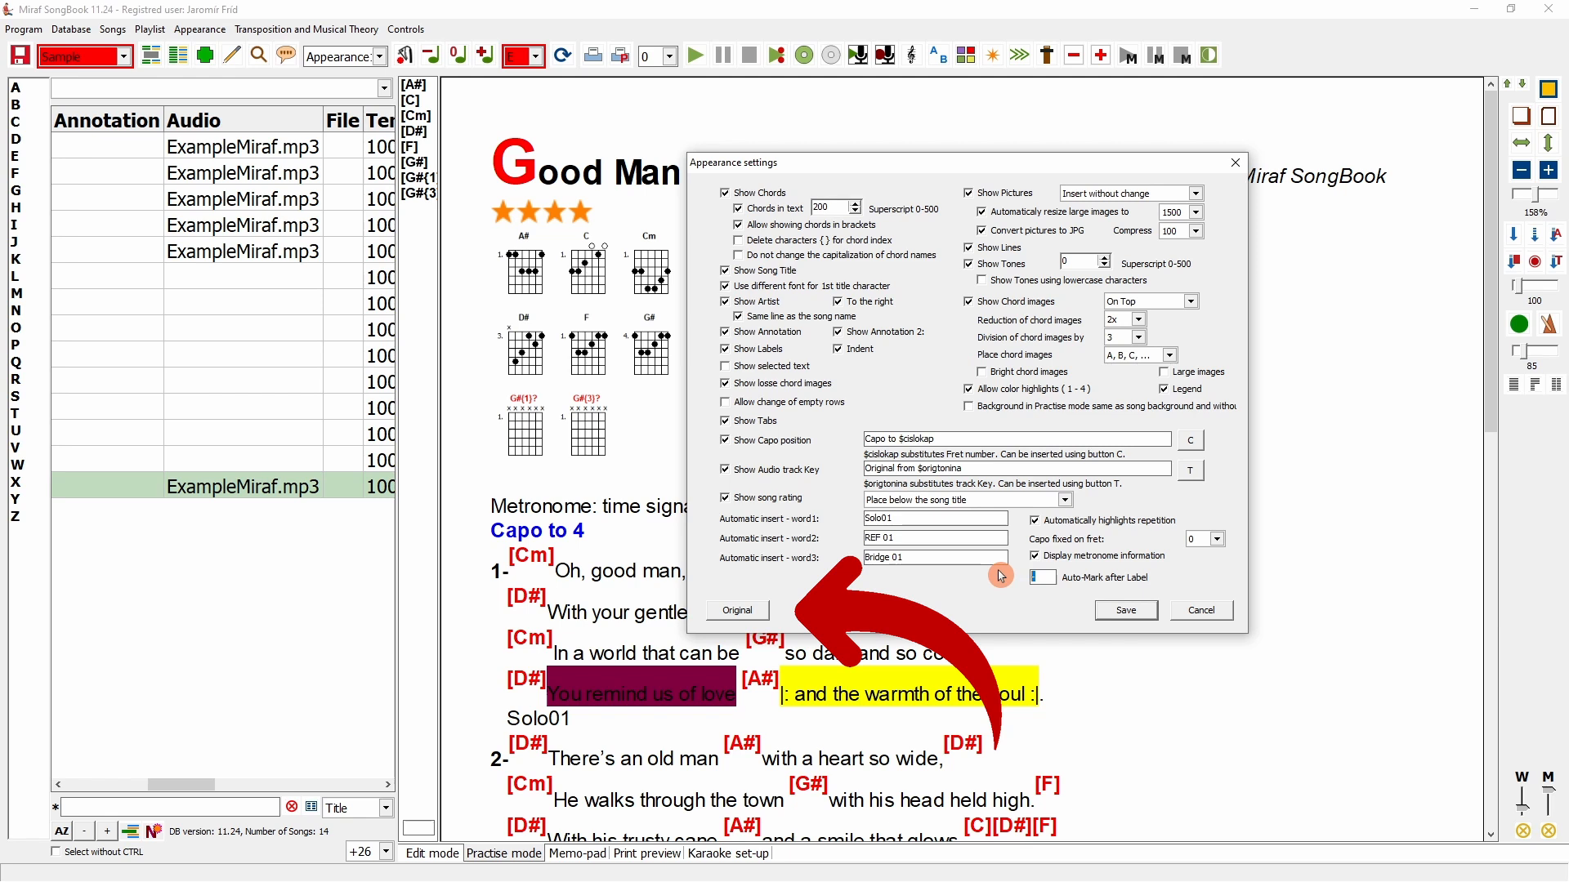
type(".")
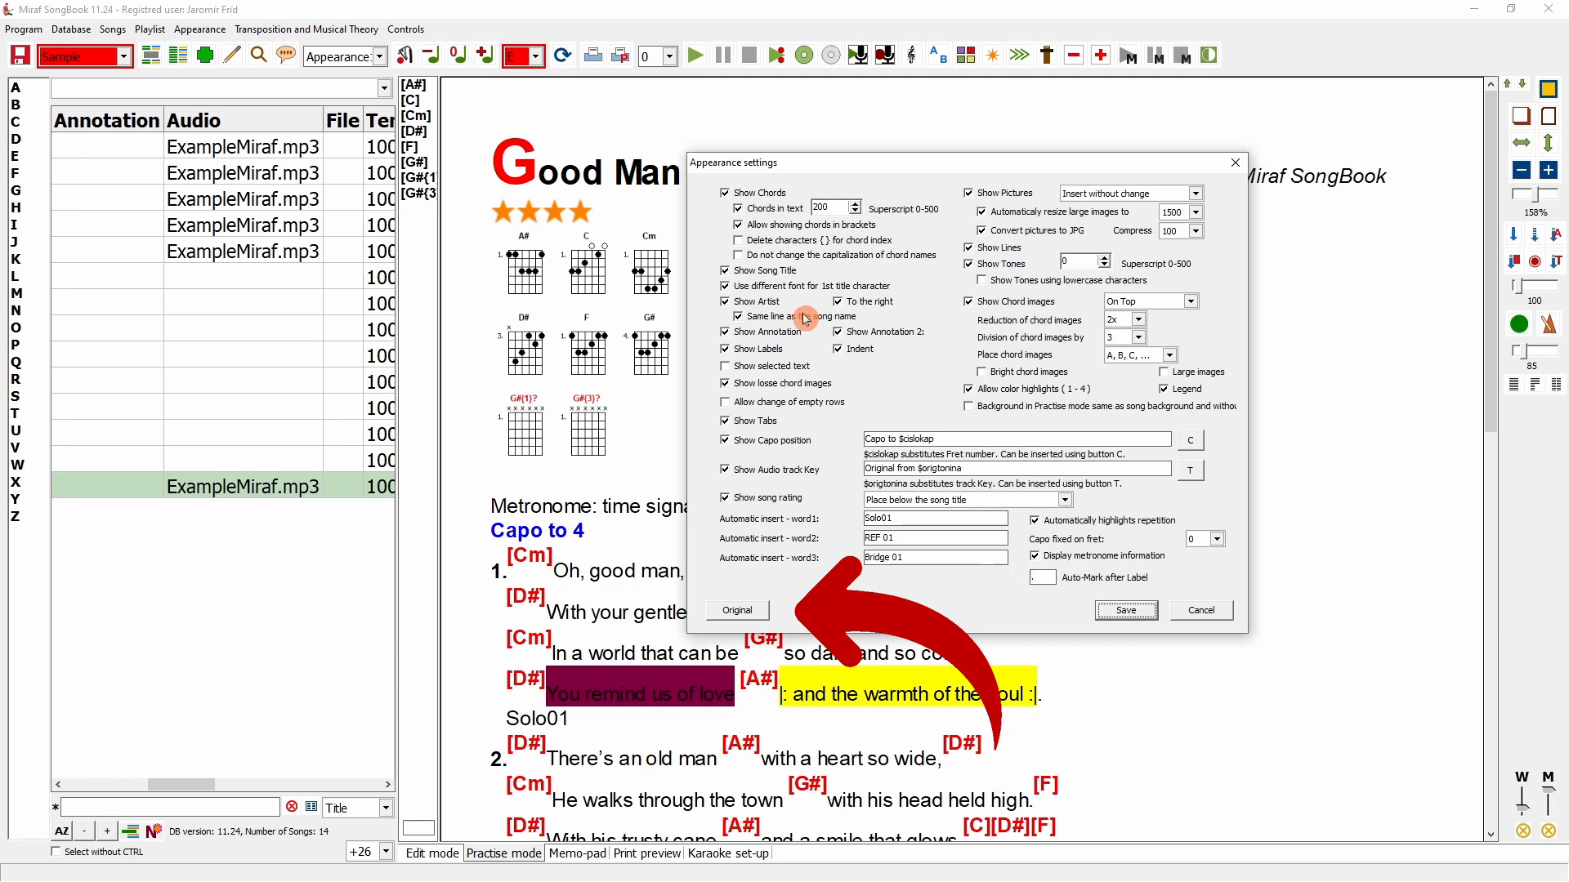
left_click(738, 610)
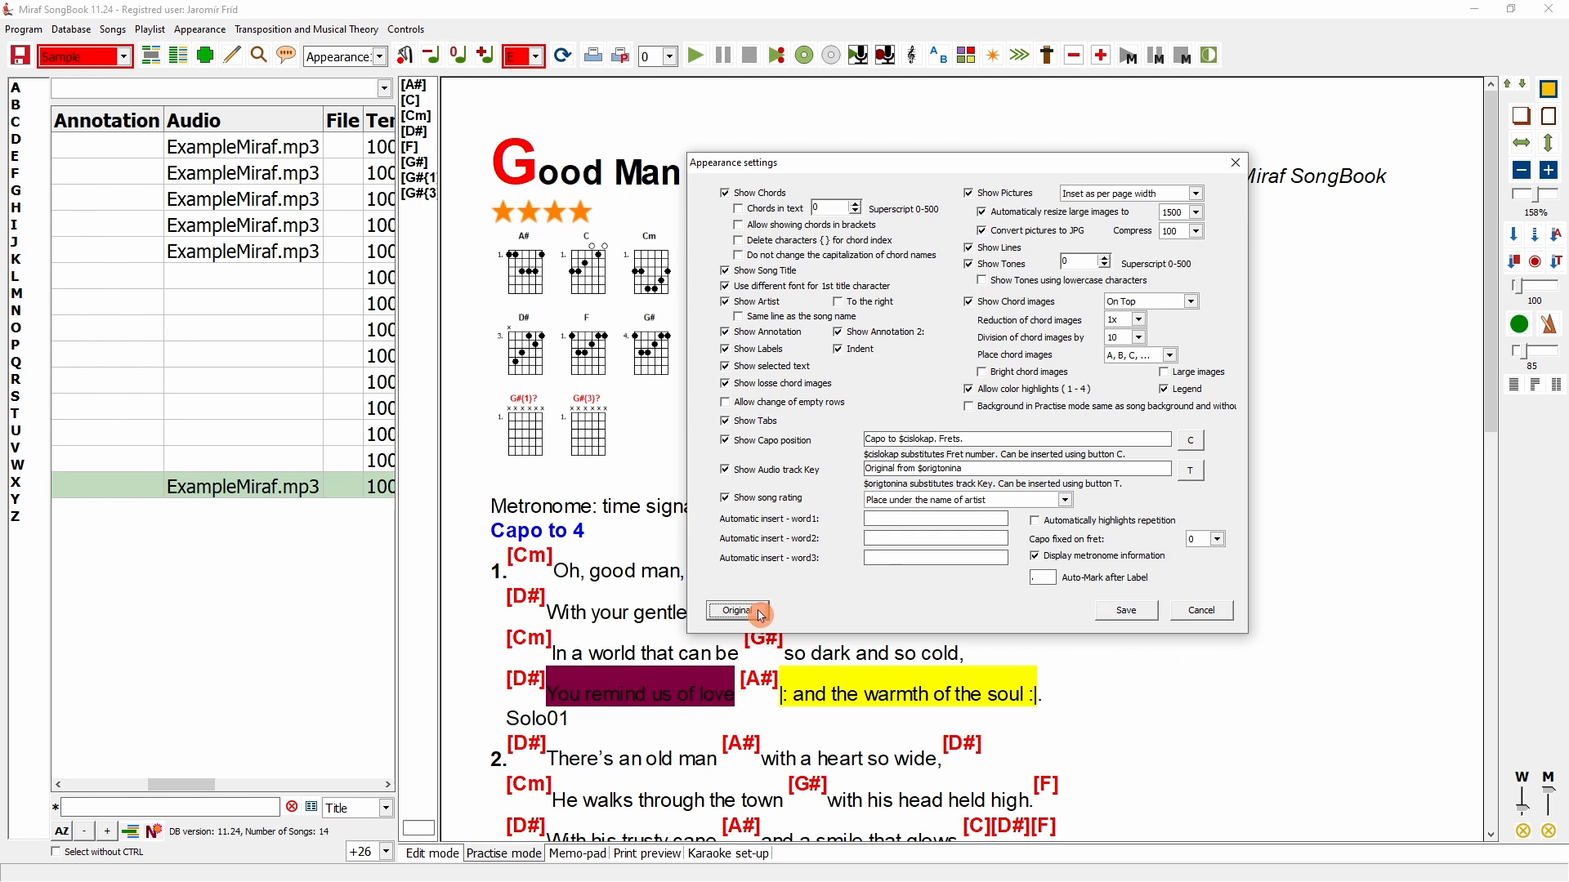
left_click(1131, 611)
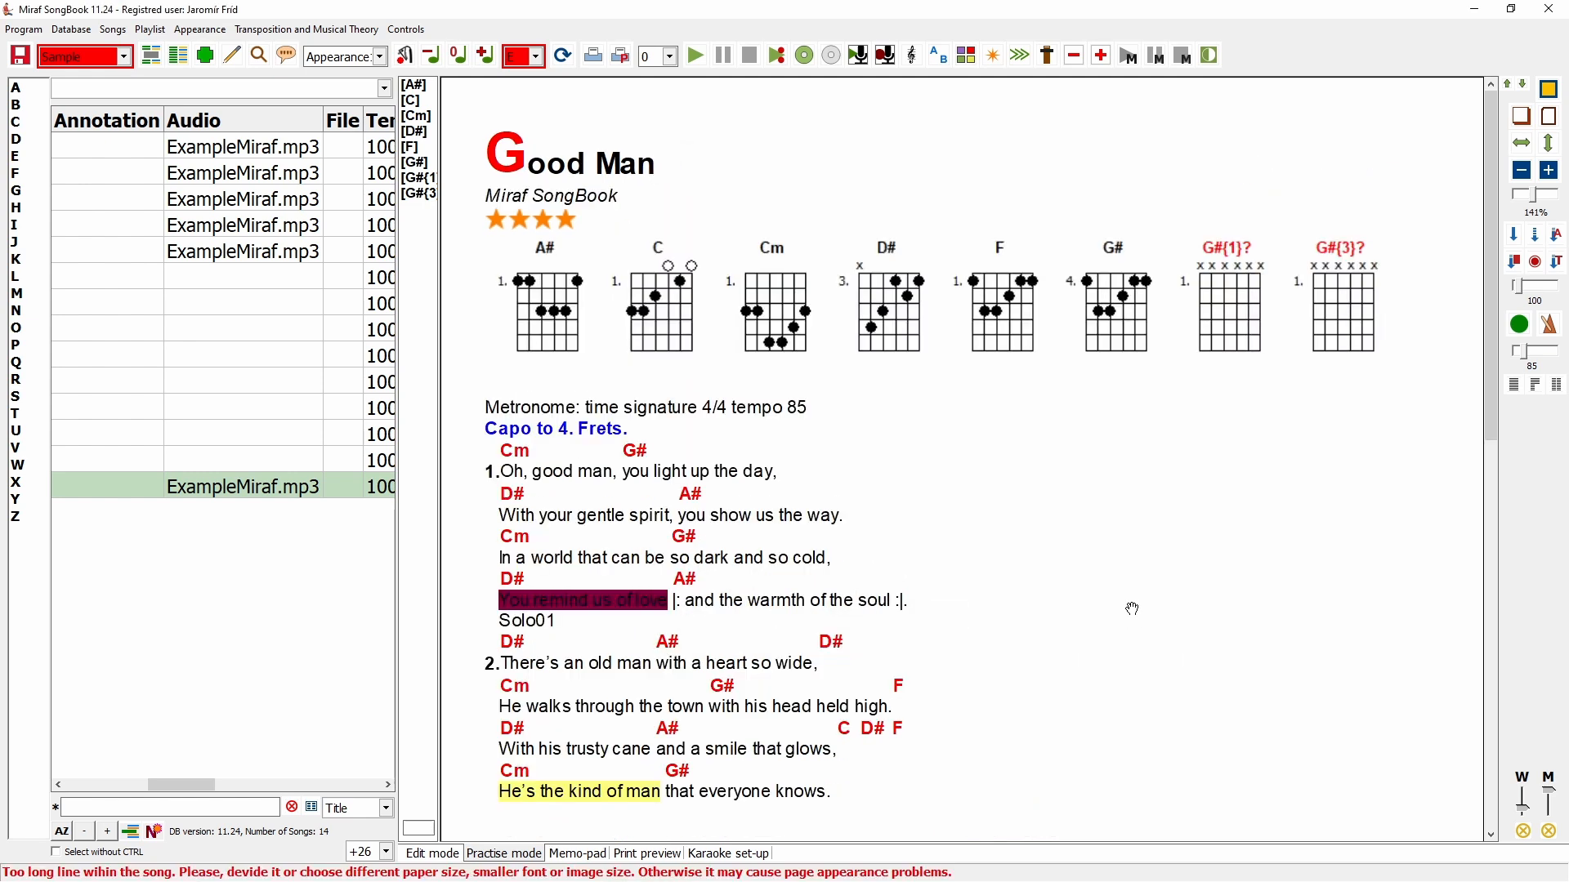
- Create a new basic appearance template named MySong and check it in the list of appearances
left_click(204, 31)
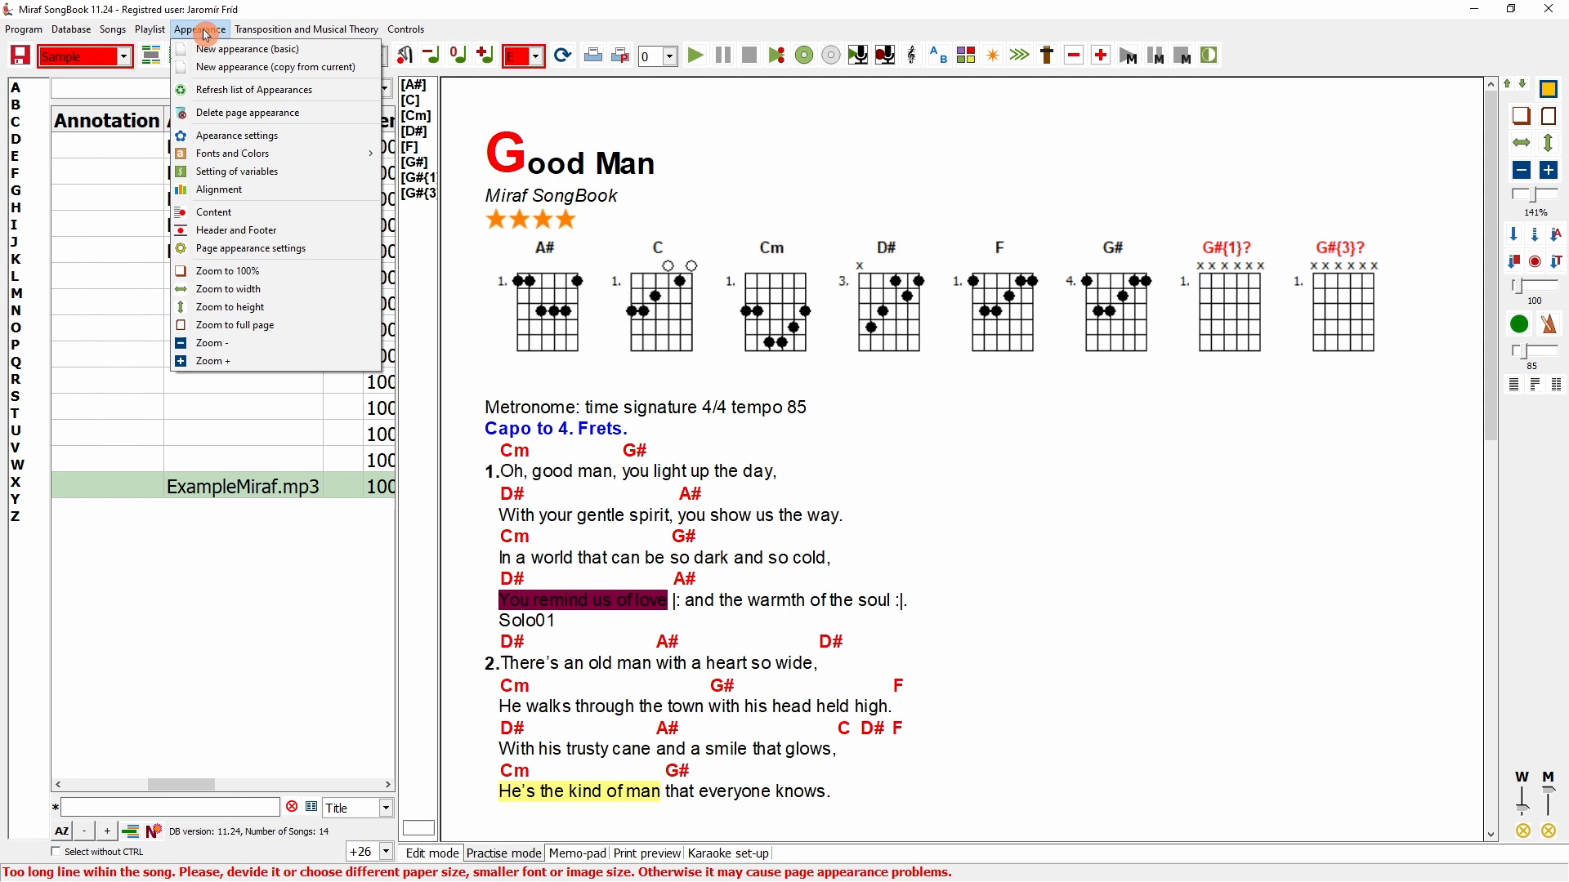
left_click(282, 51)
left_click(360, 57)
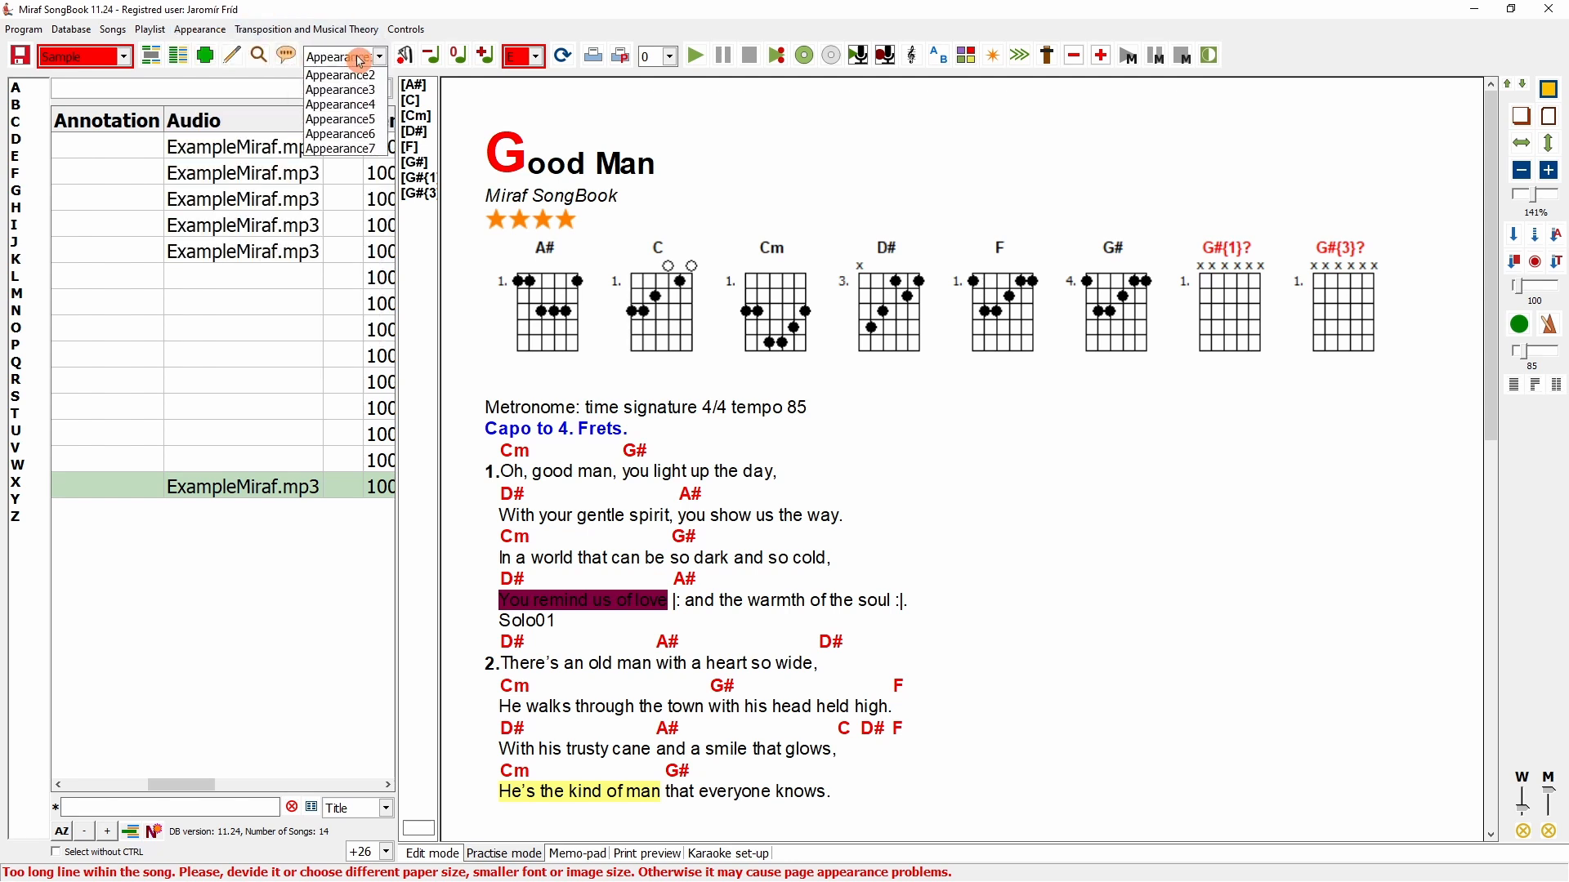
left_click(199, 36)
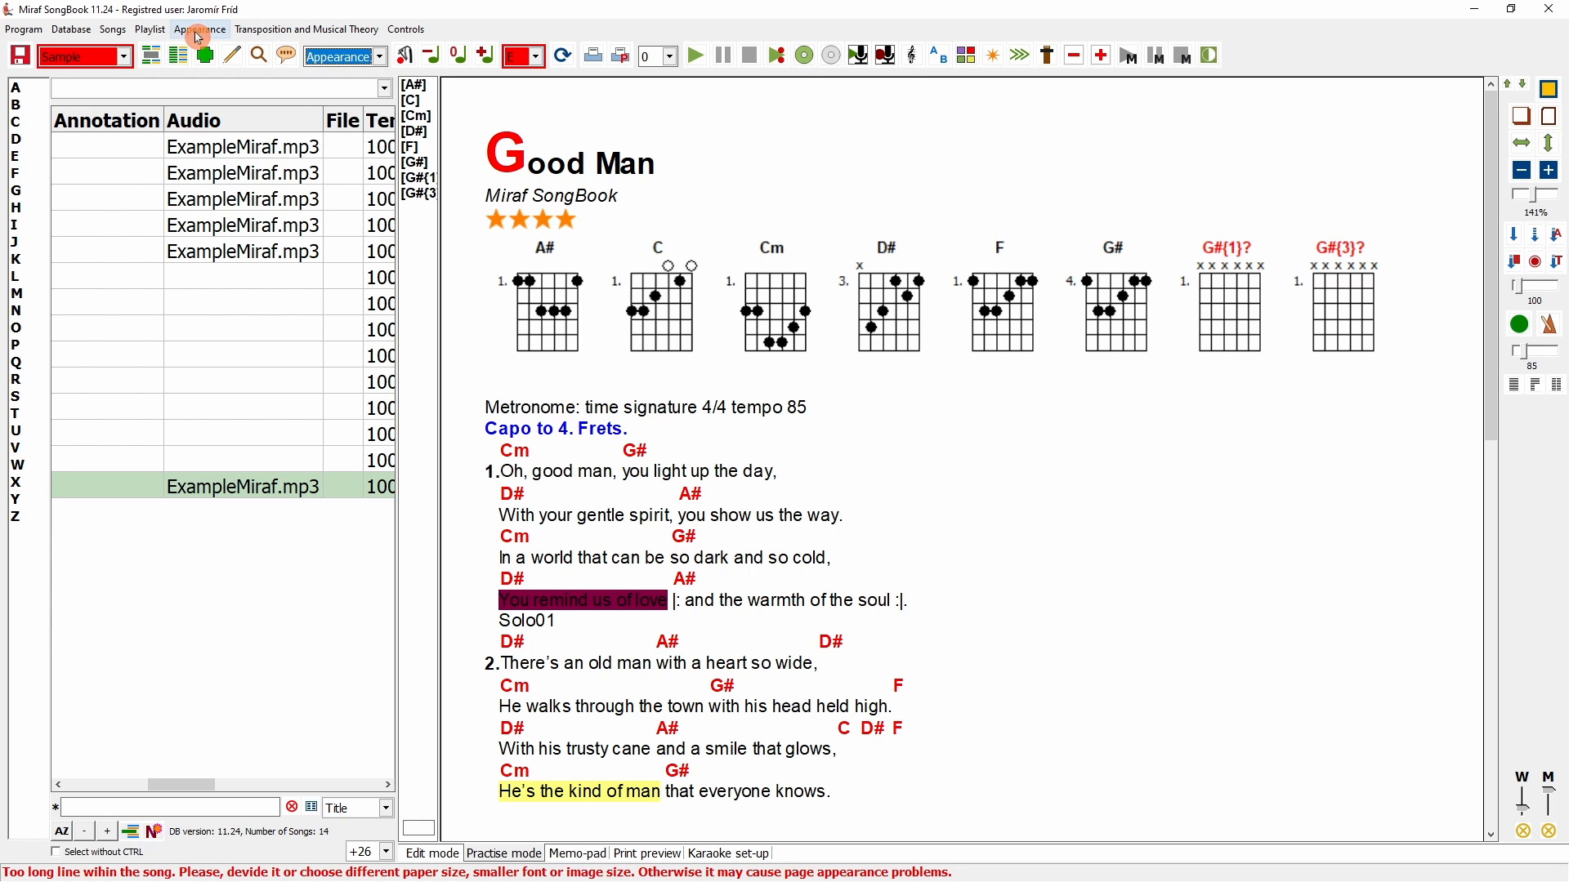
left_click(199, 36)
left_click(245, 62)
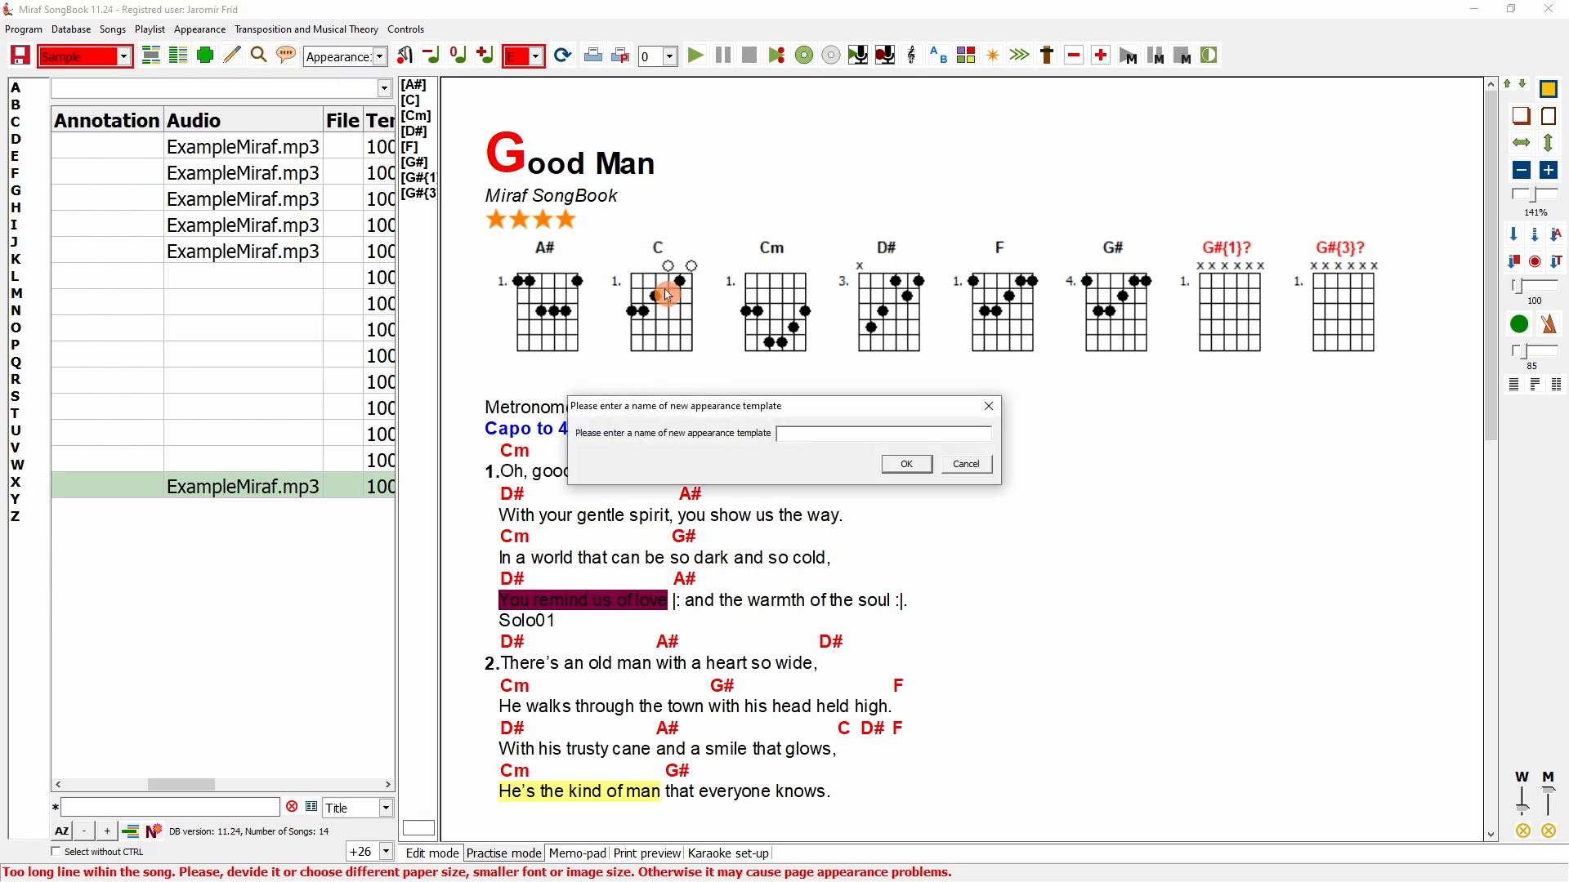
type("MySong")
left_click(907, 466)
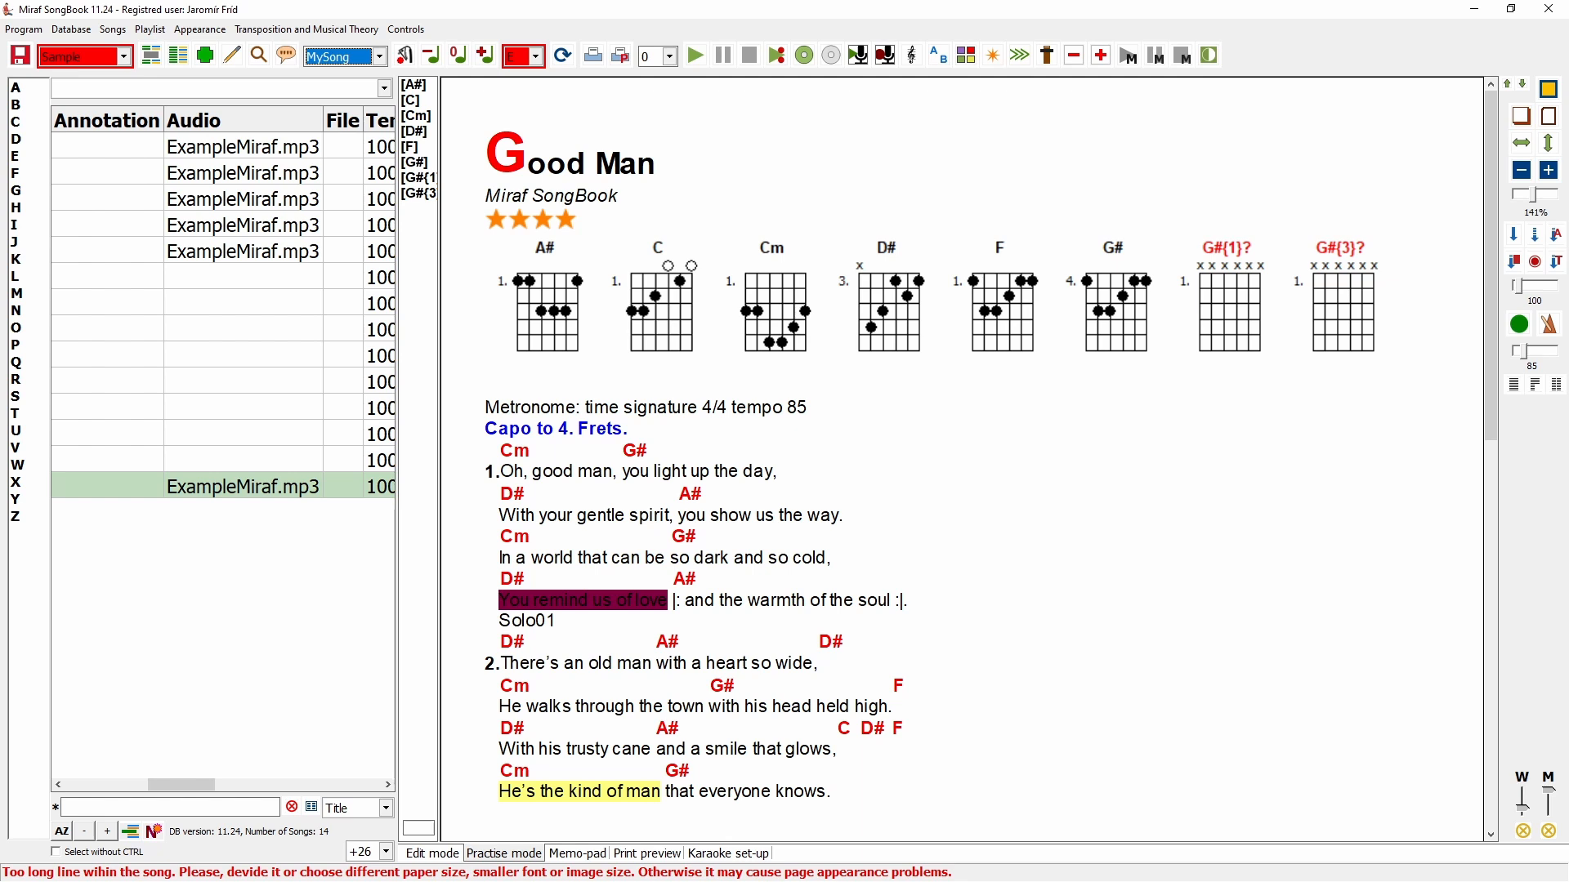
left_click(347, 57)
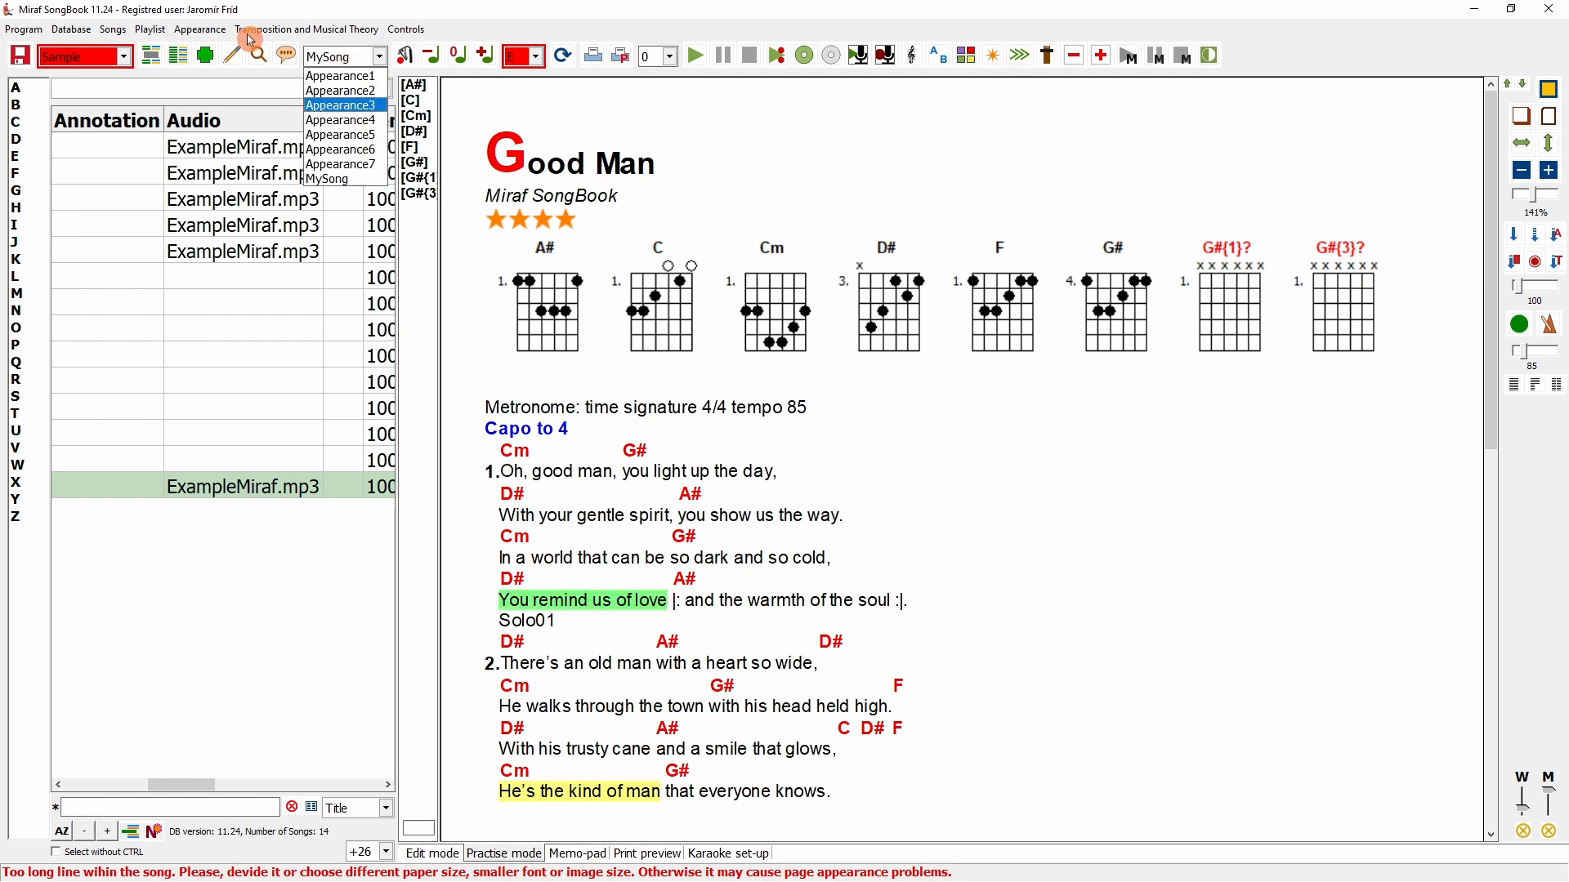
- Try to delete the currently used MySong page appearance
left_click(201, 29)
left_click(201, 30)
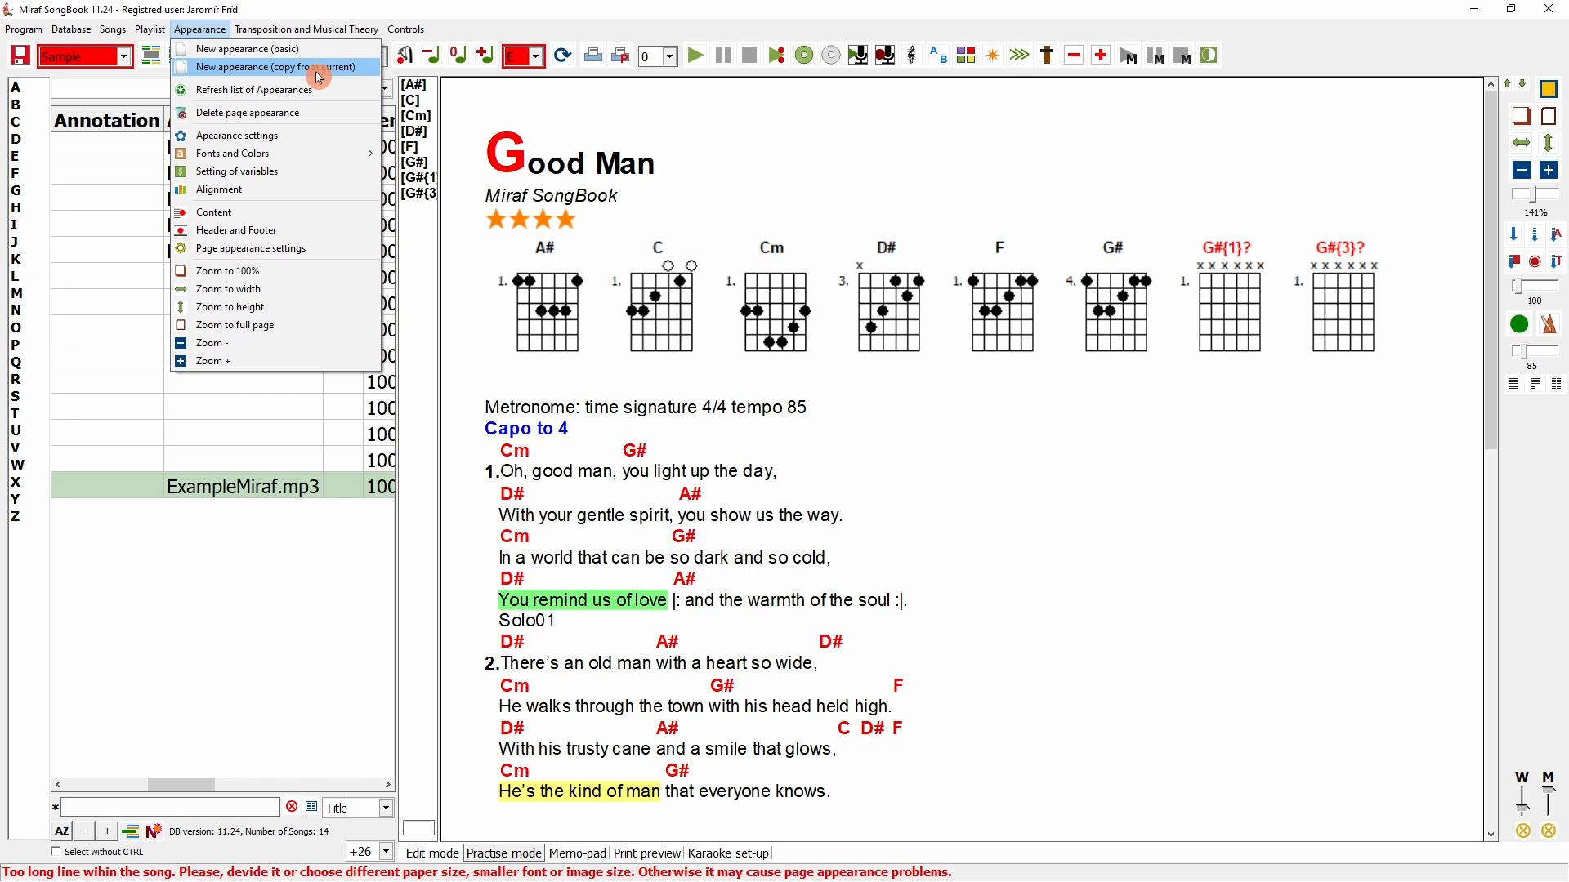
left_click(298, 114)
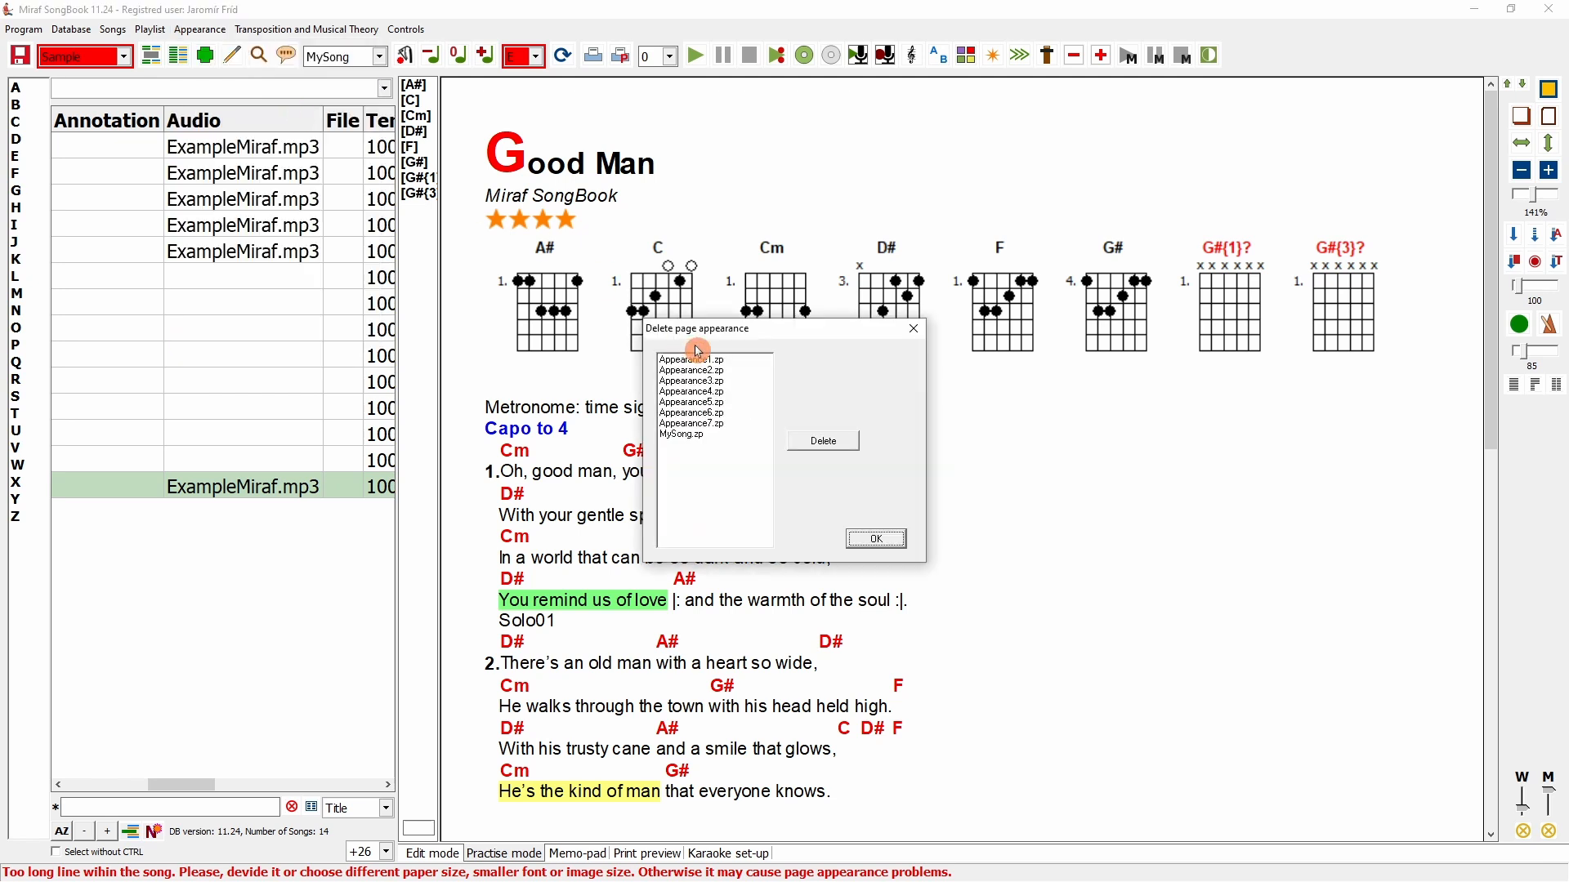
left_click(685, 435)
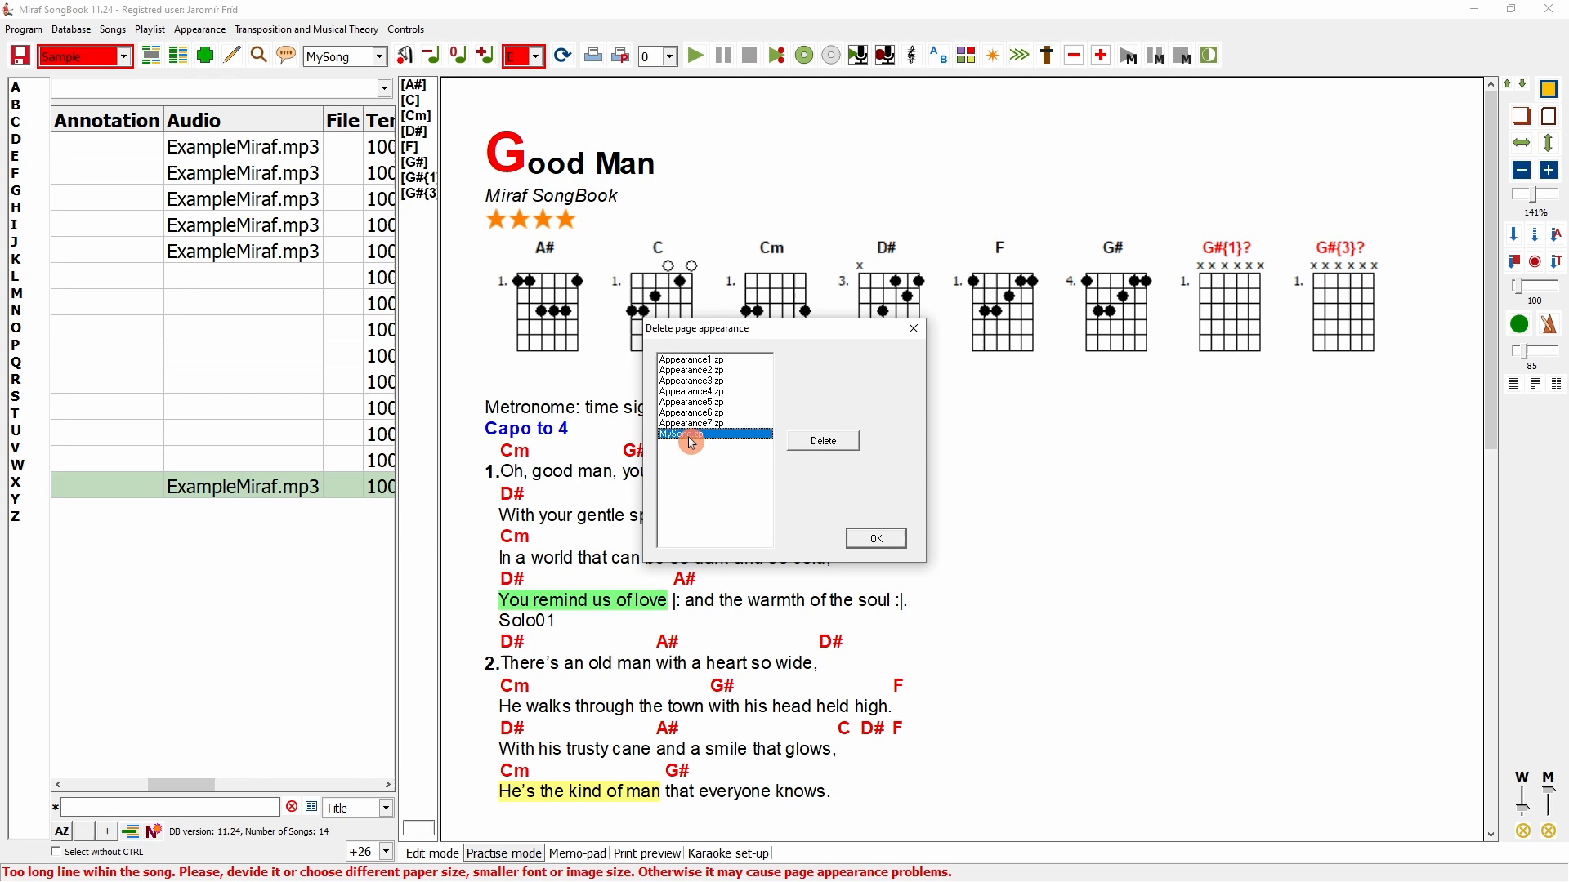
left_click(824, 442)
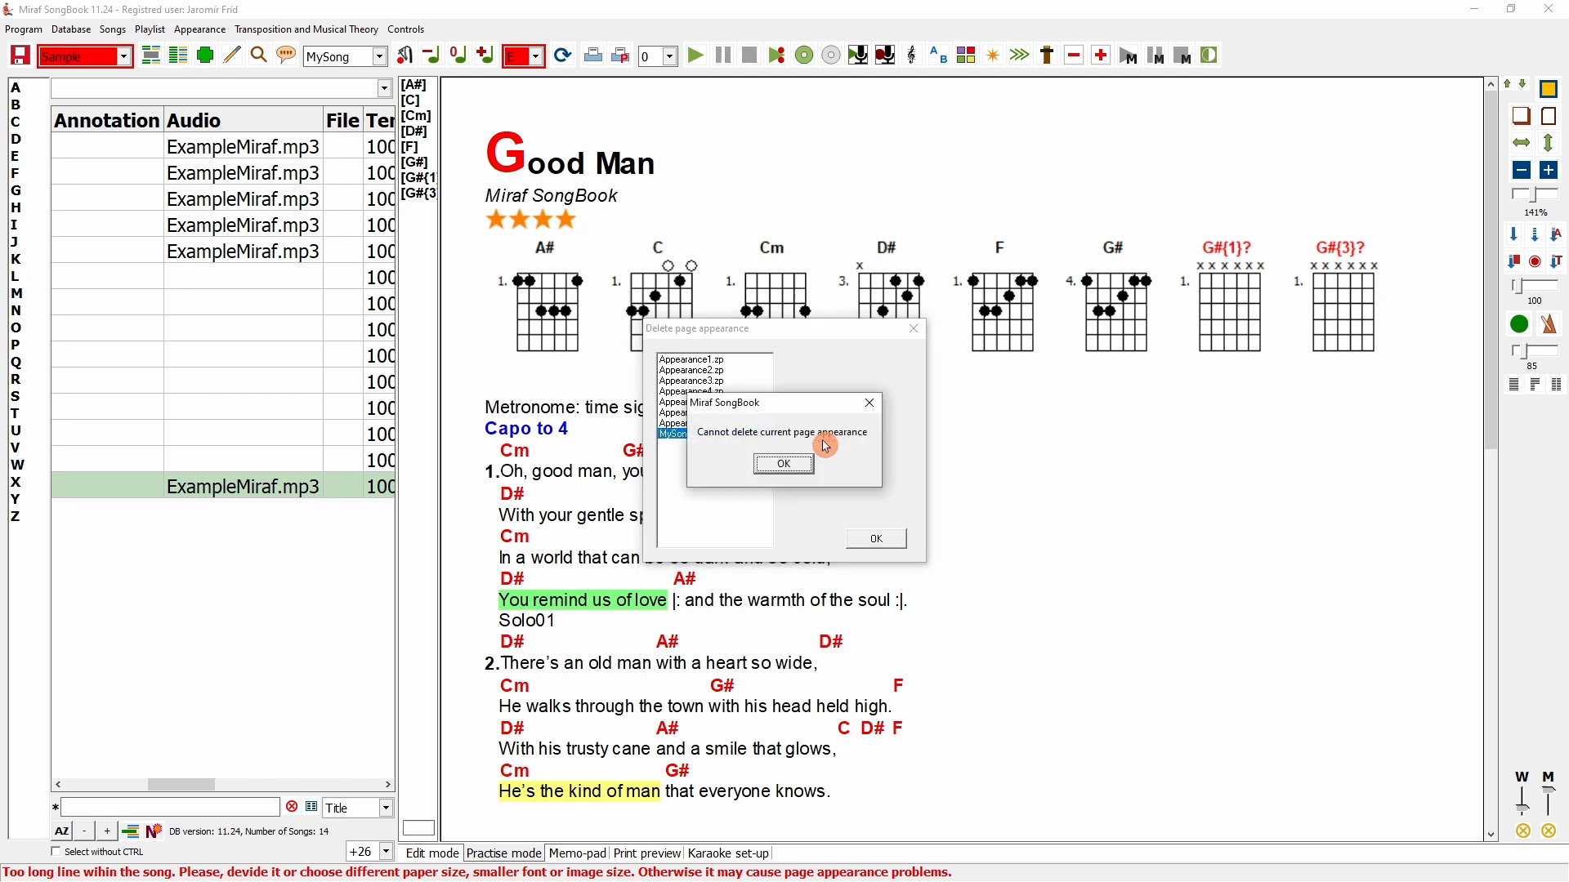
left_click(783, 463)
left_click(820, 448)
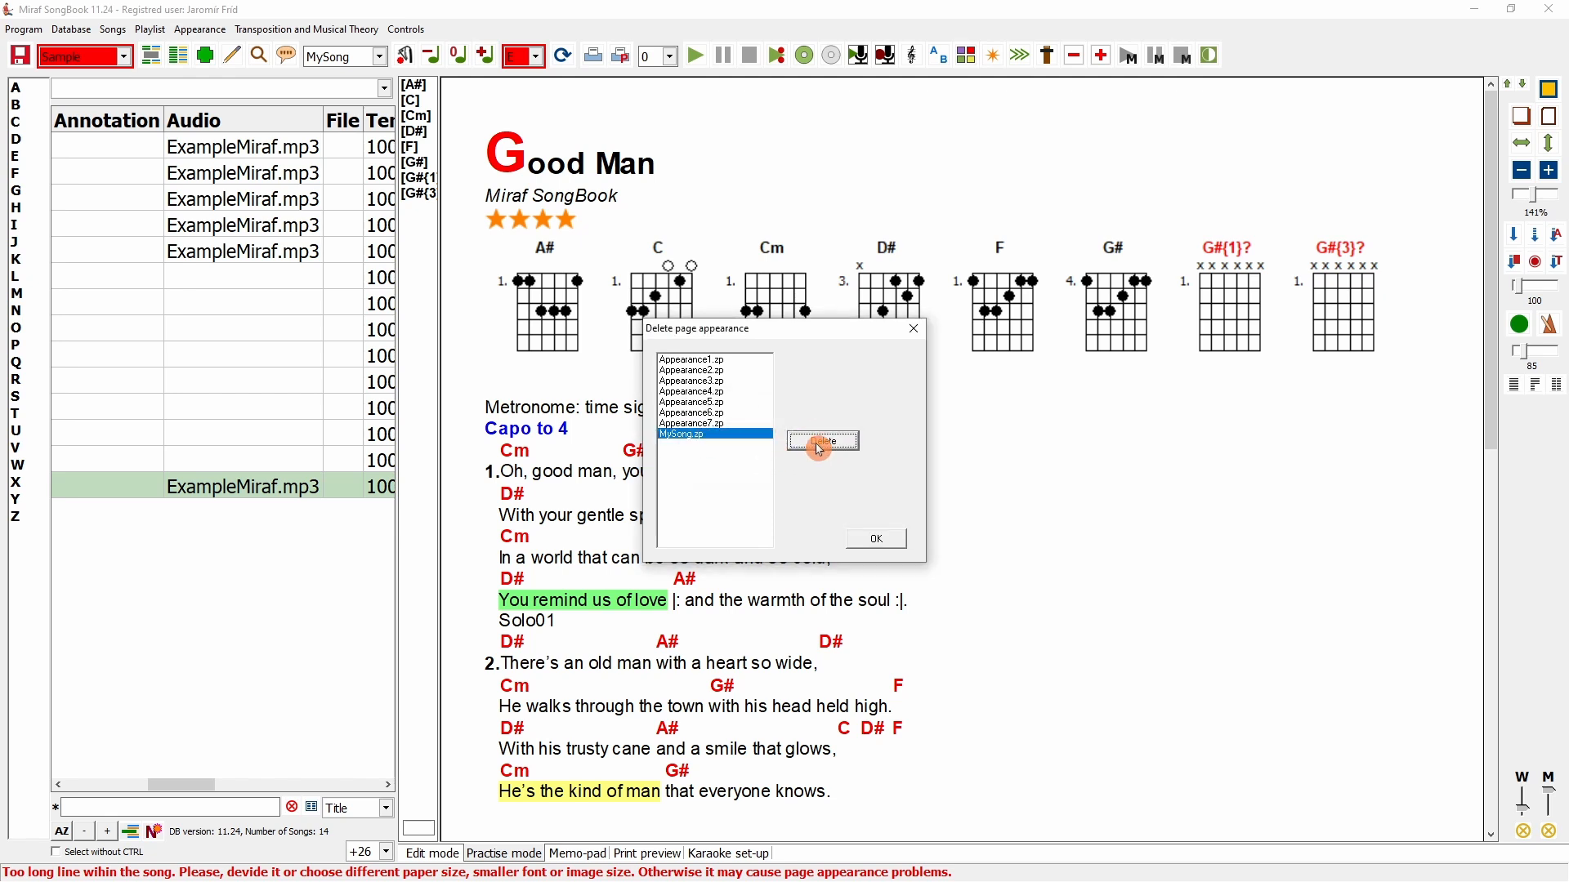
- Delete the Appearance6 page appearance, confirm the deletion, and check the list of appearances
left_click(704, 413)
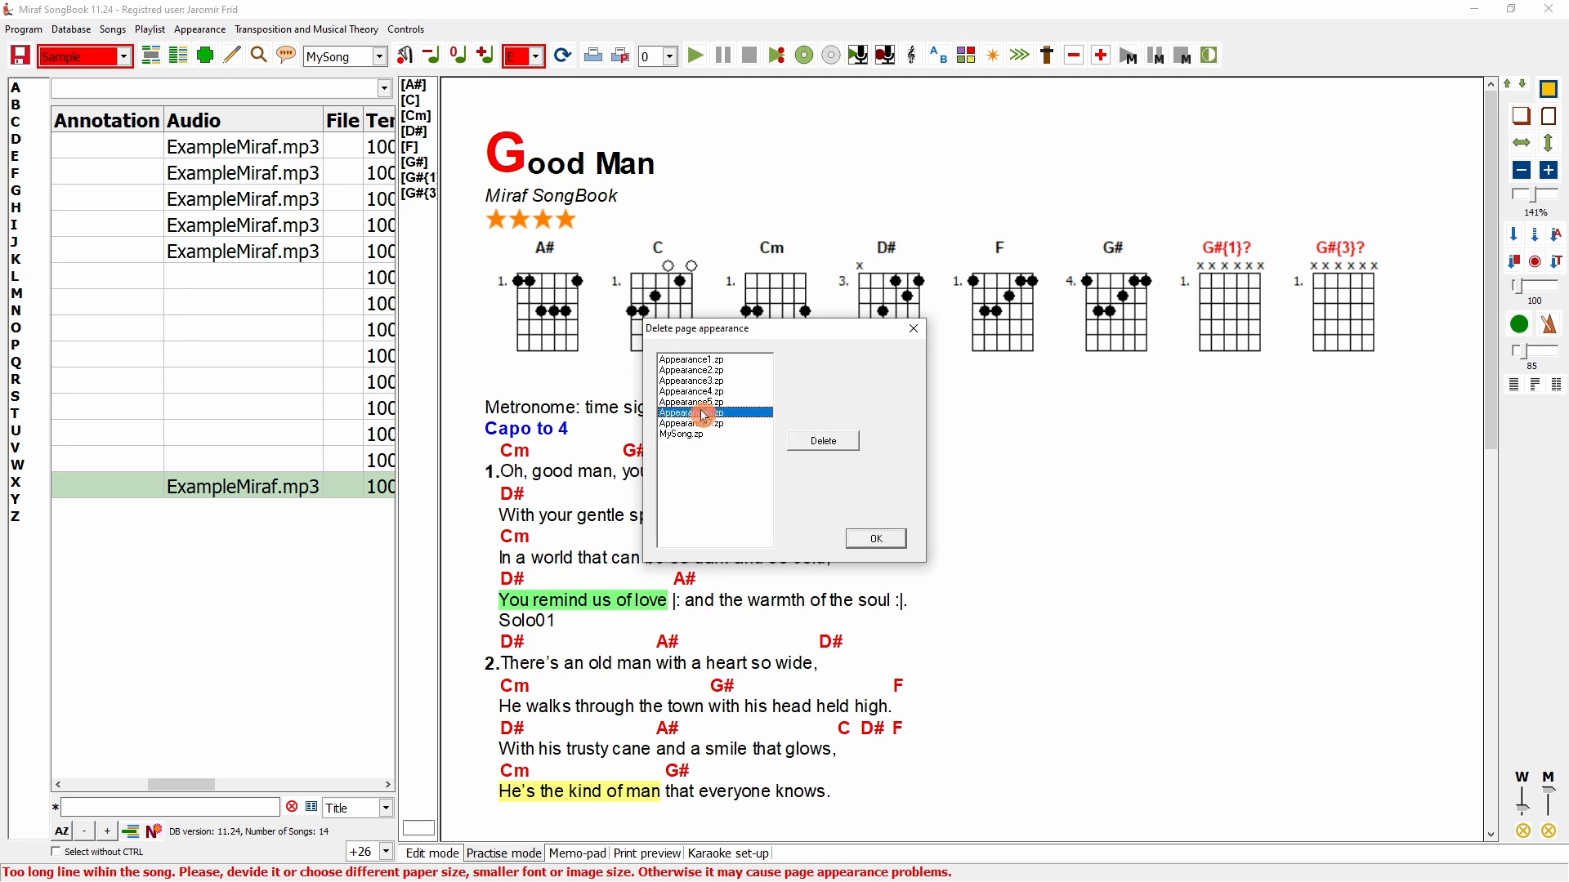
left_click(809, 441)
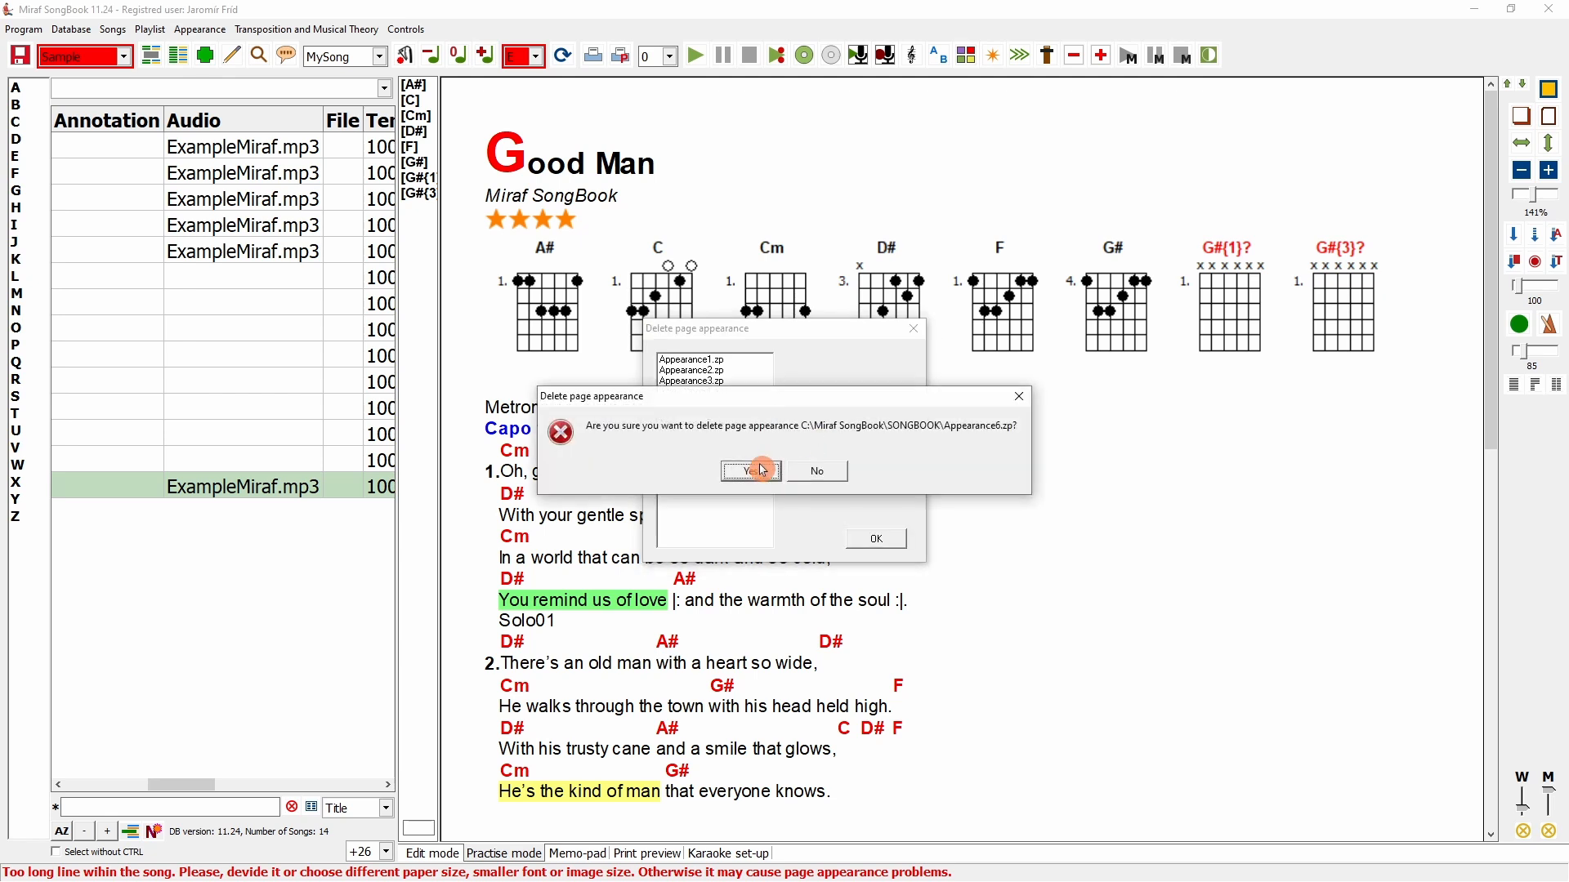
left_click(758, 474)
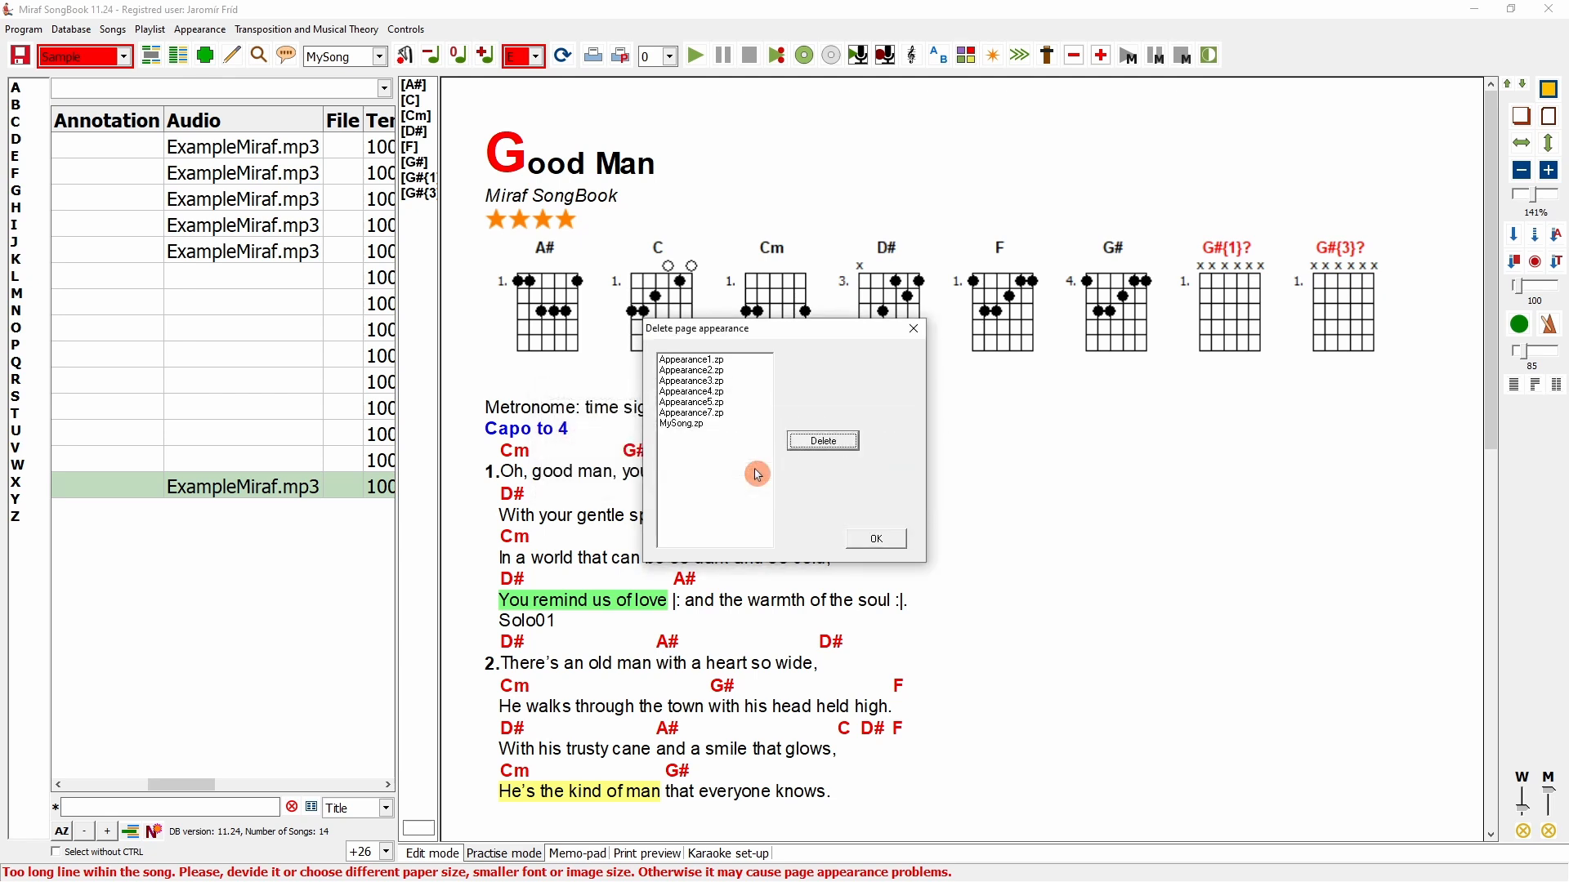
left_click(875, 537)
left_click(345, 55)
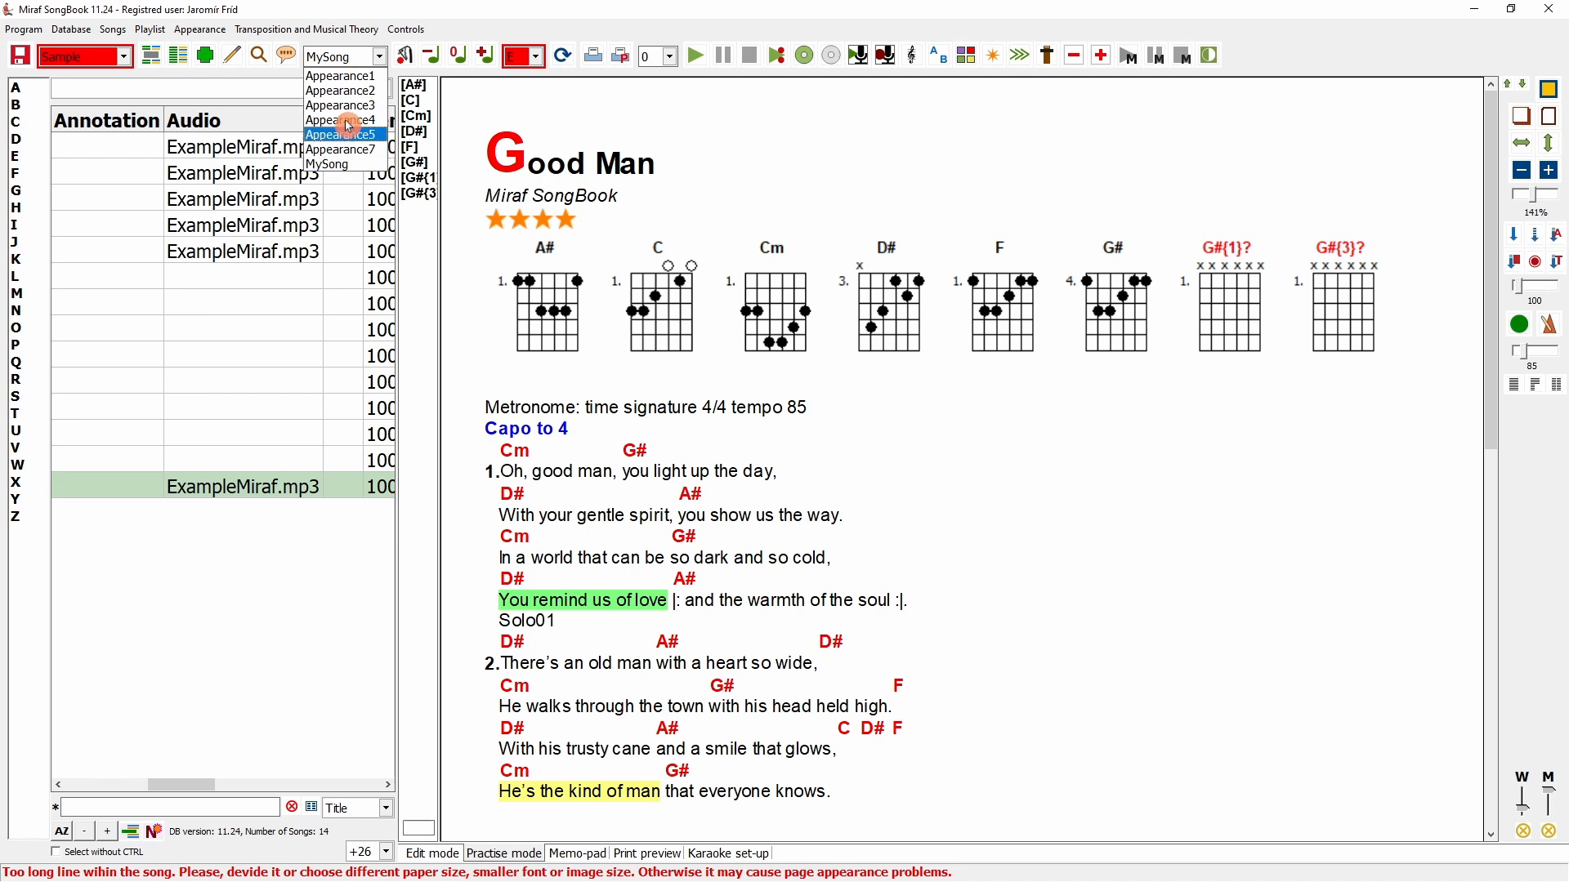
left_click(206, 31)
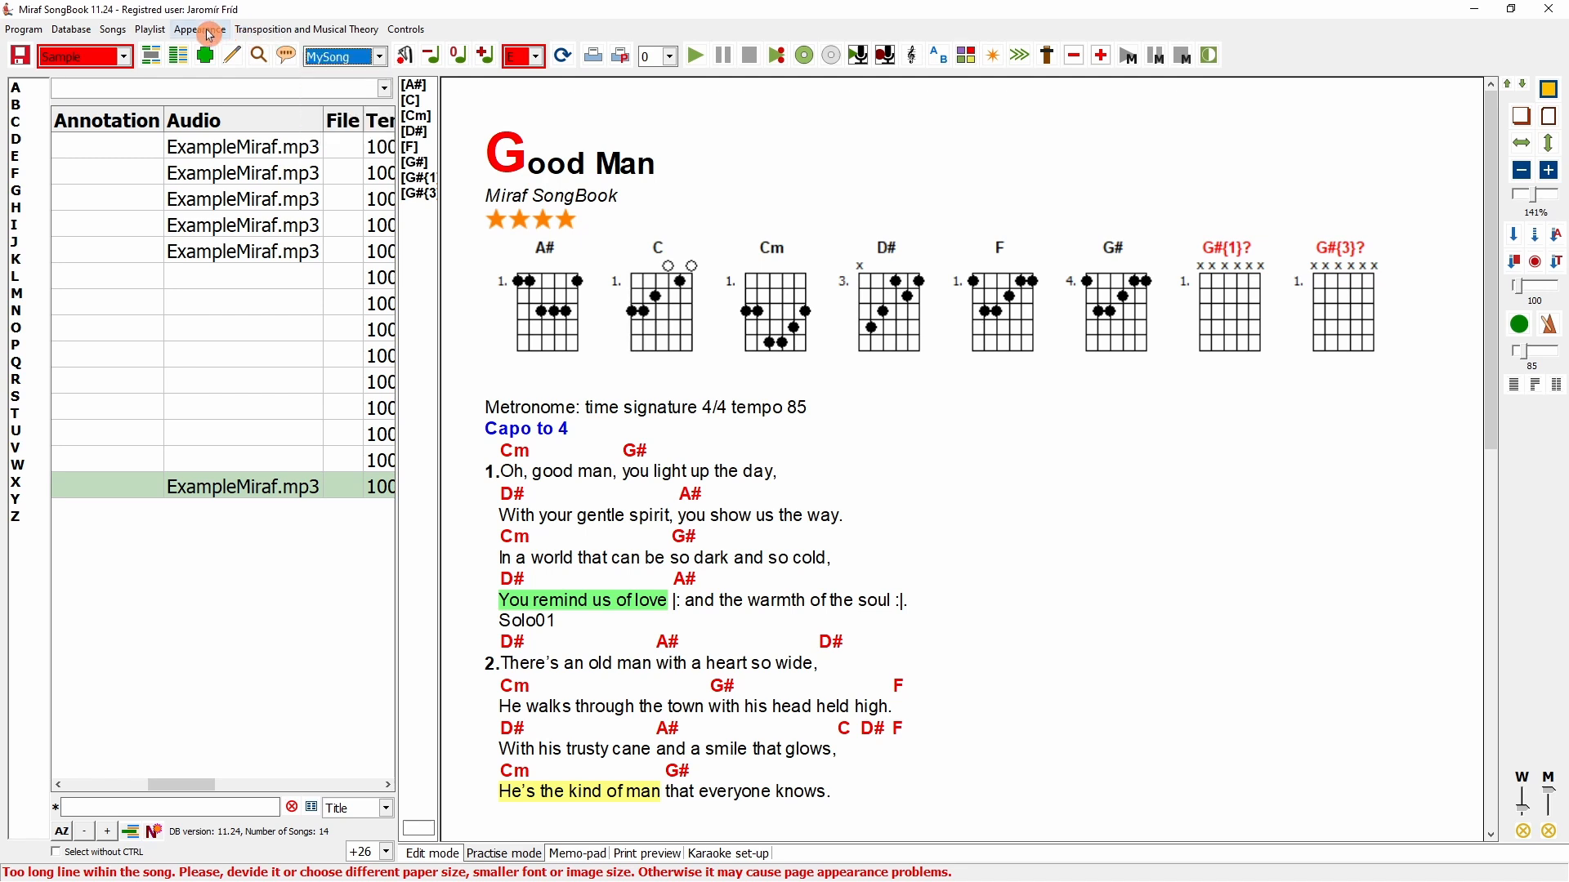
- Change the font colour of the chord names to blue (Modrá)
left_click(210, 34)
mouse_move(269, 159)
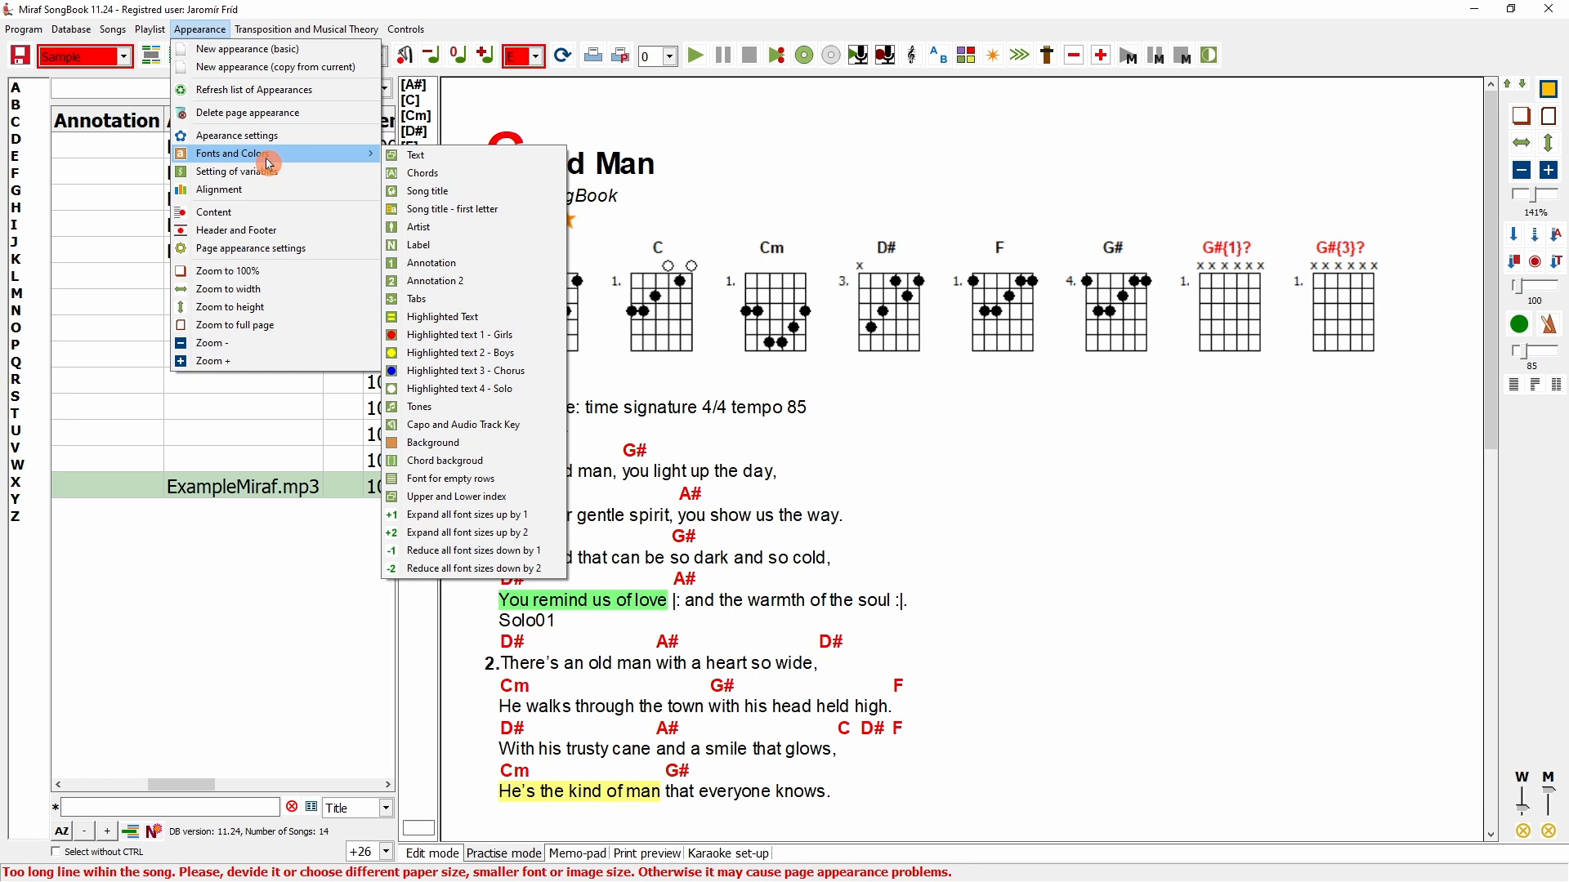
left_click(451, 171)
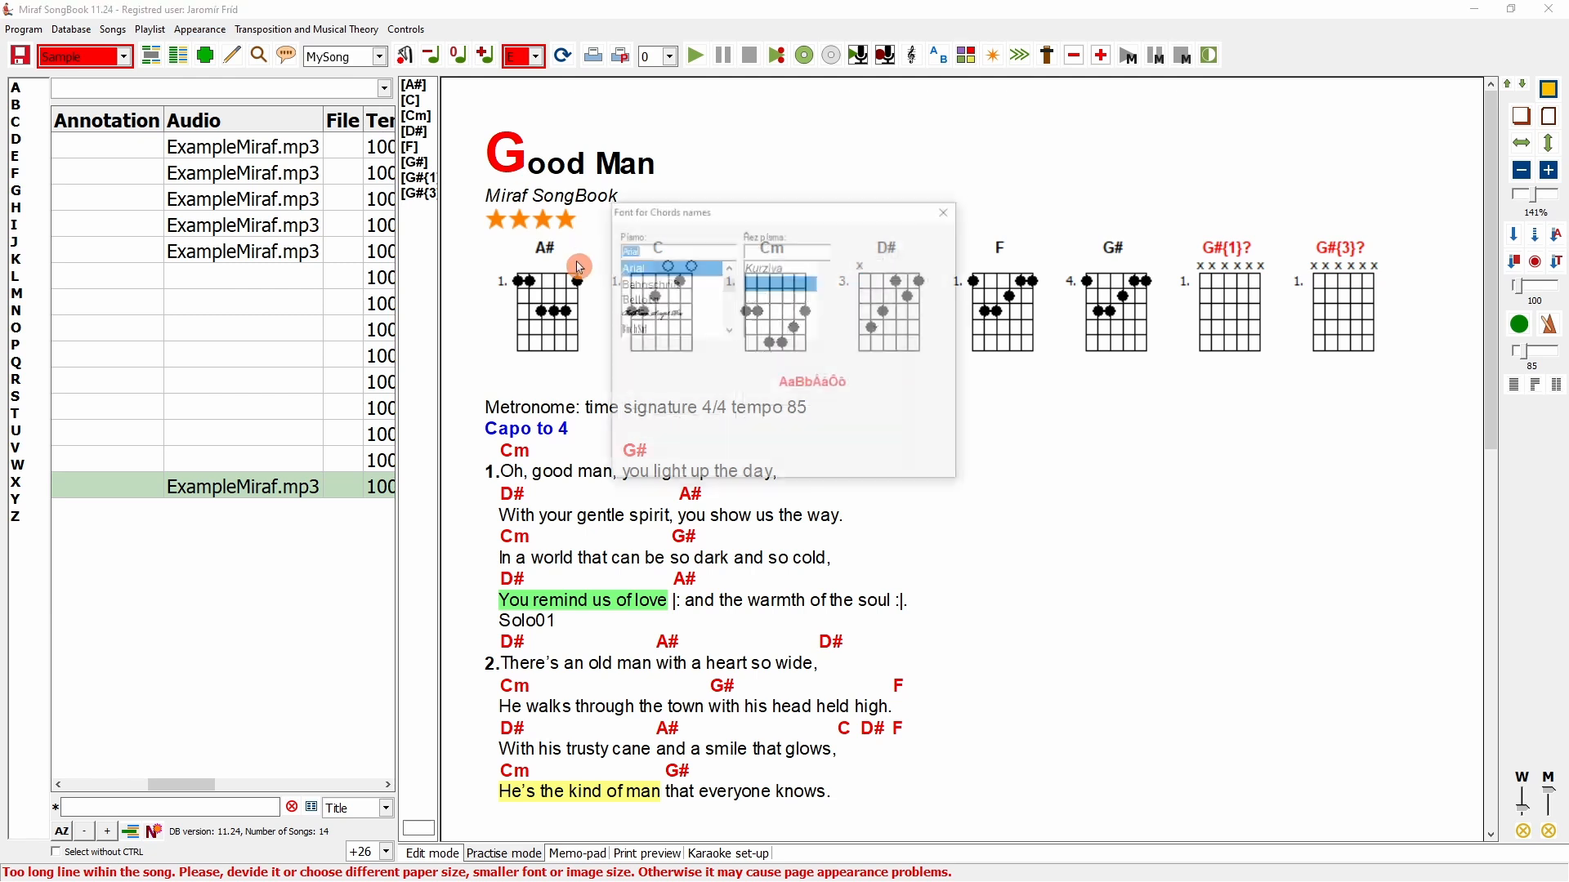
left_click(670, 423)
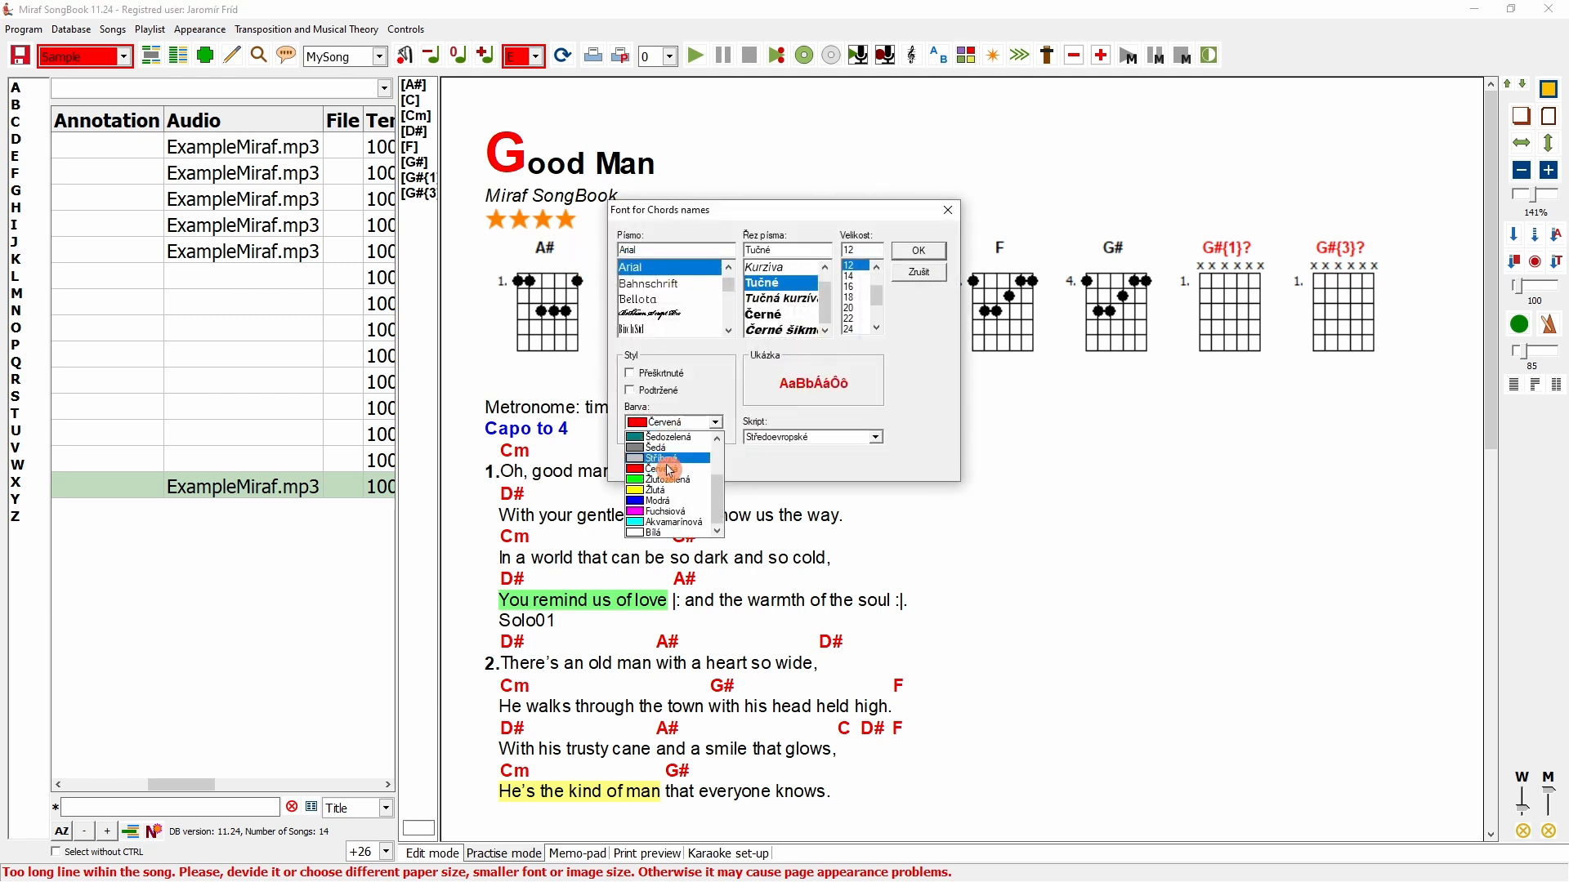
left_click(666, 502)
left_click(907, 276)
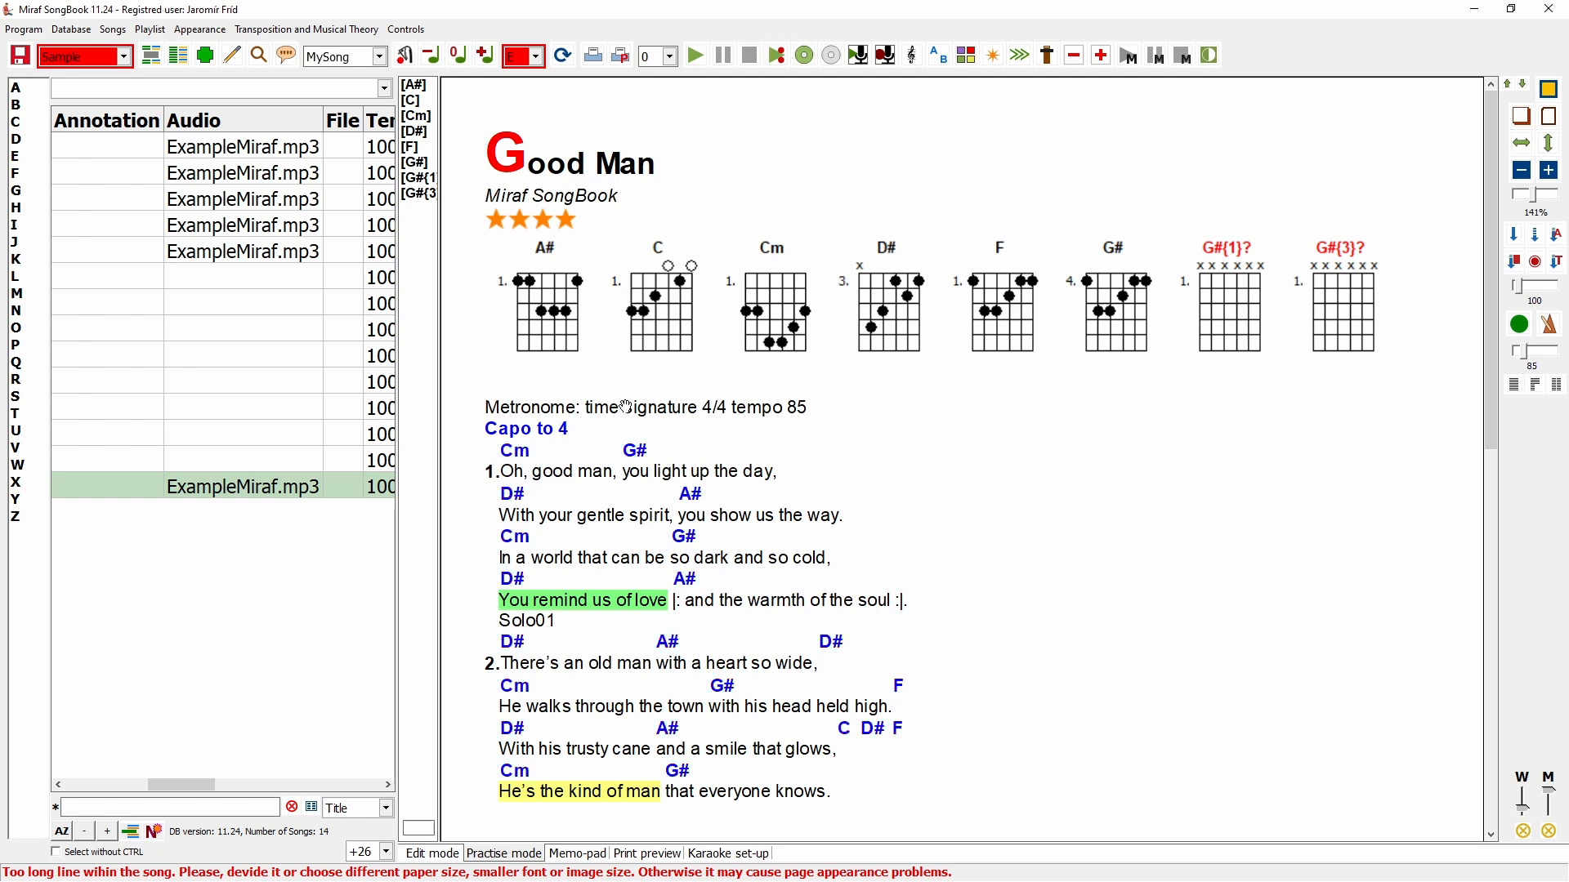
- Set the label font to the Černé style, red colour (Červená) and size 28
left_click(200, 29)
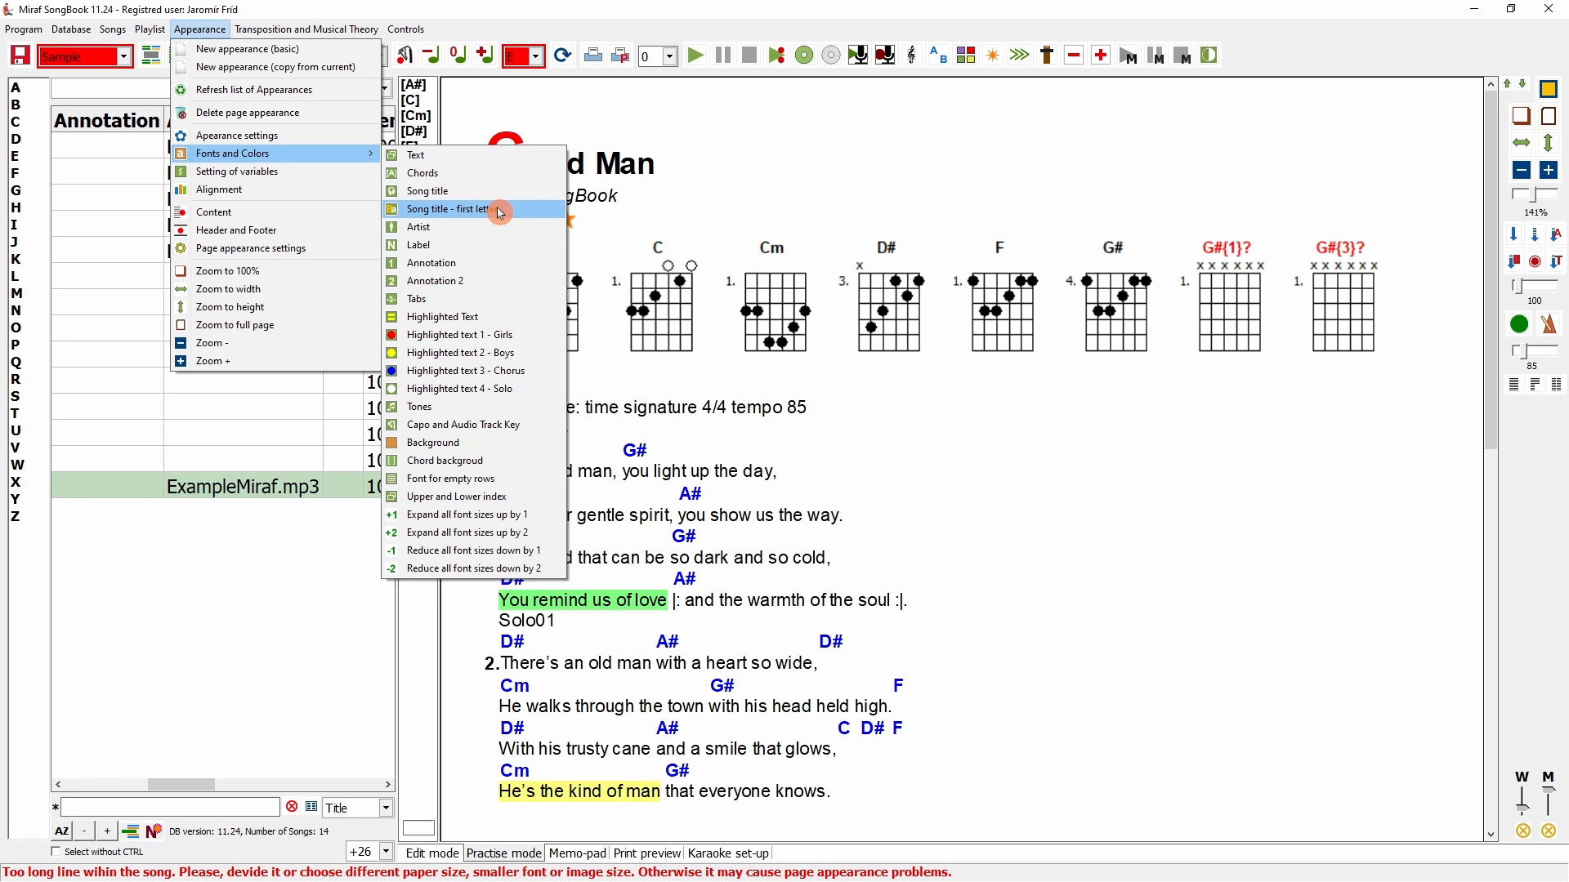
left_click(460, 248)
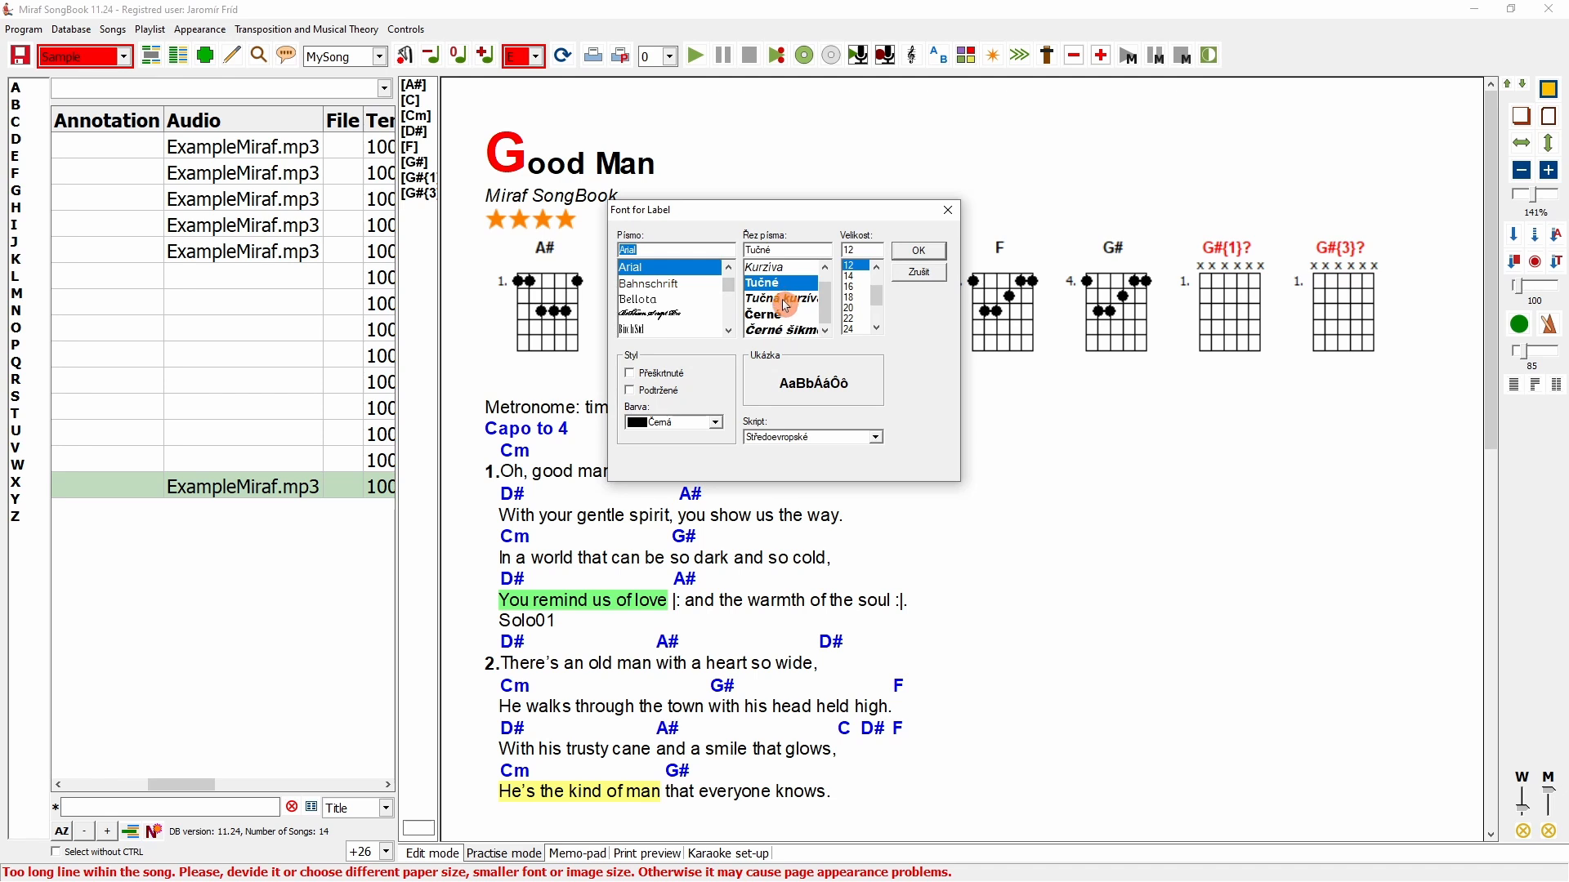
left_click(765, 318)
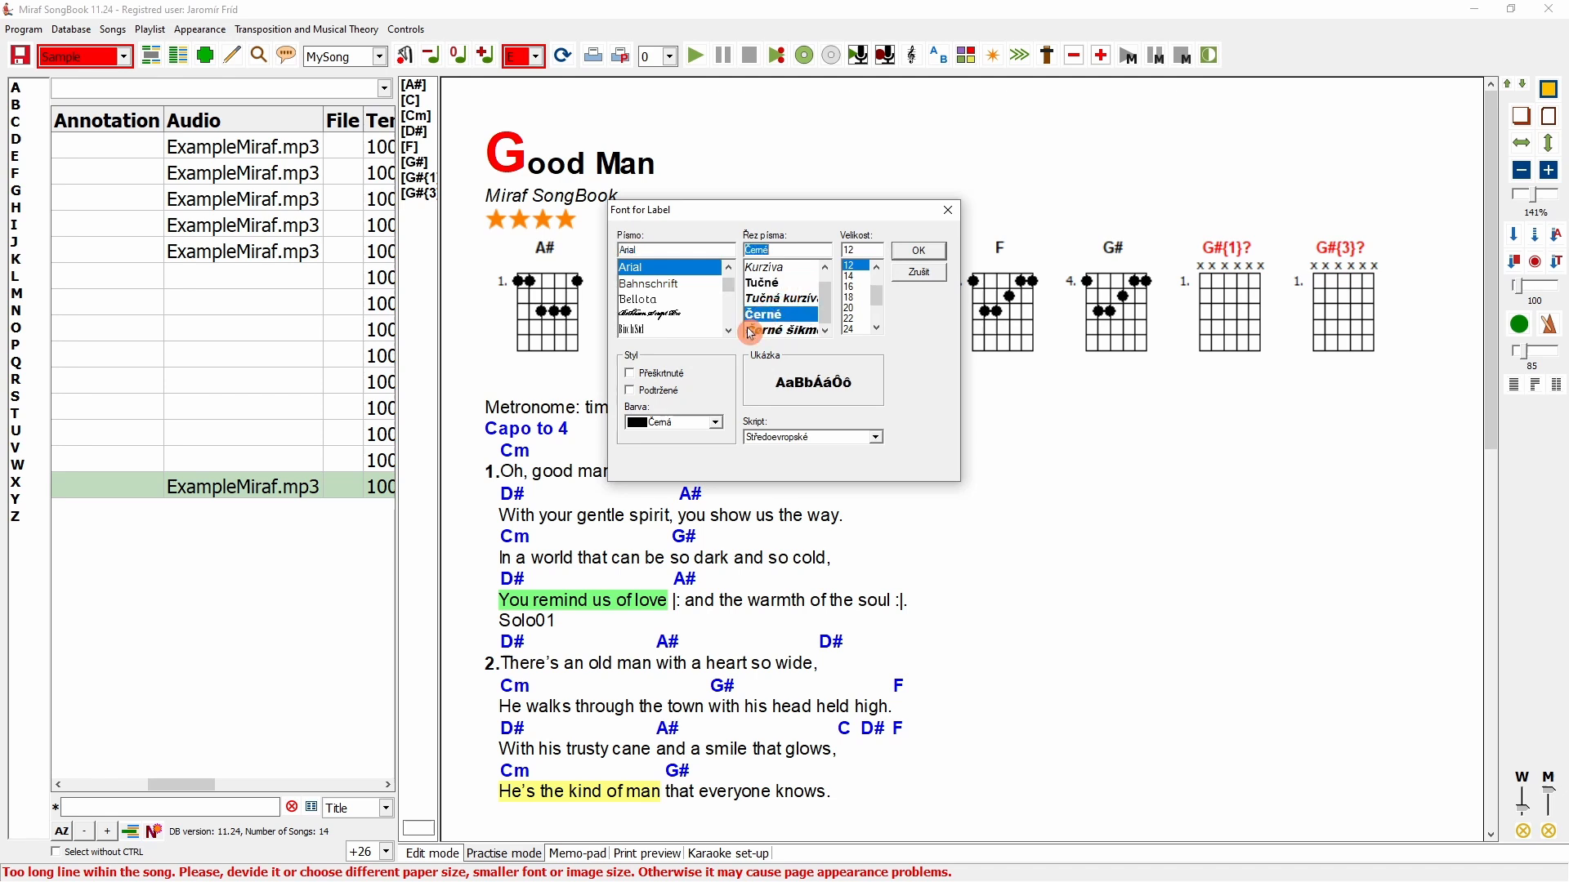
left_click(716, 423)
left_click(674, 533)
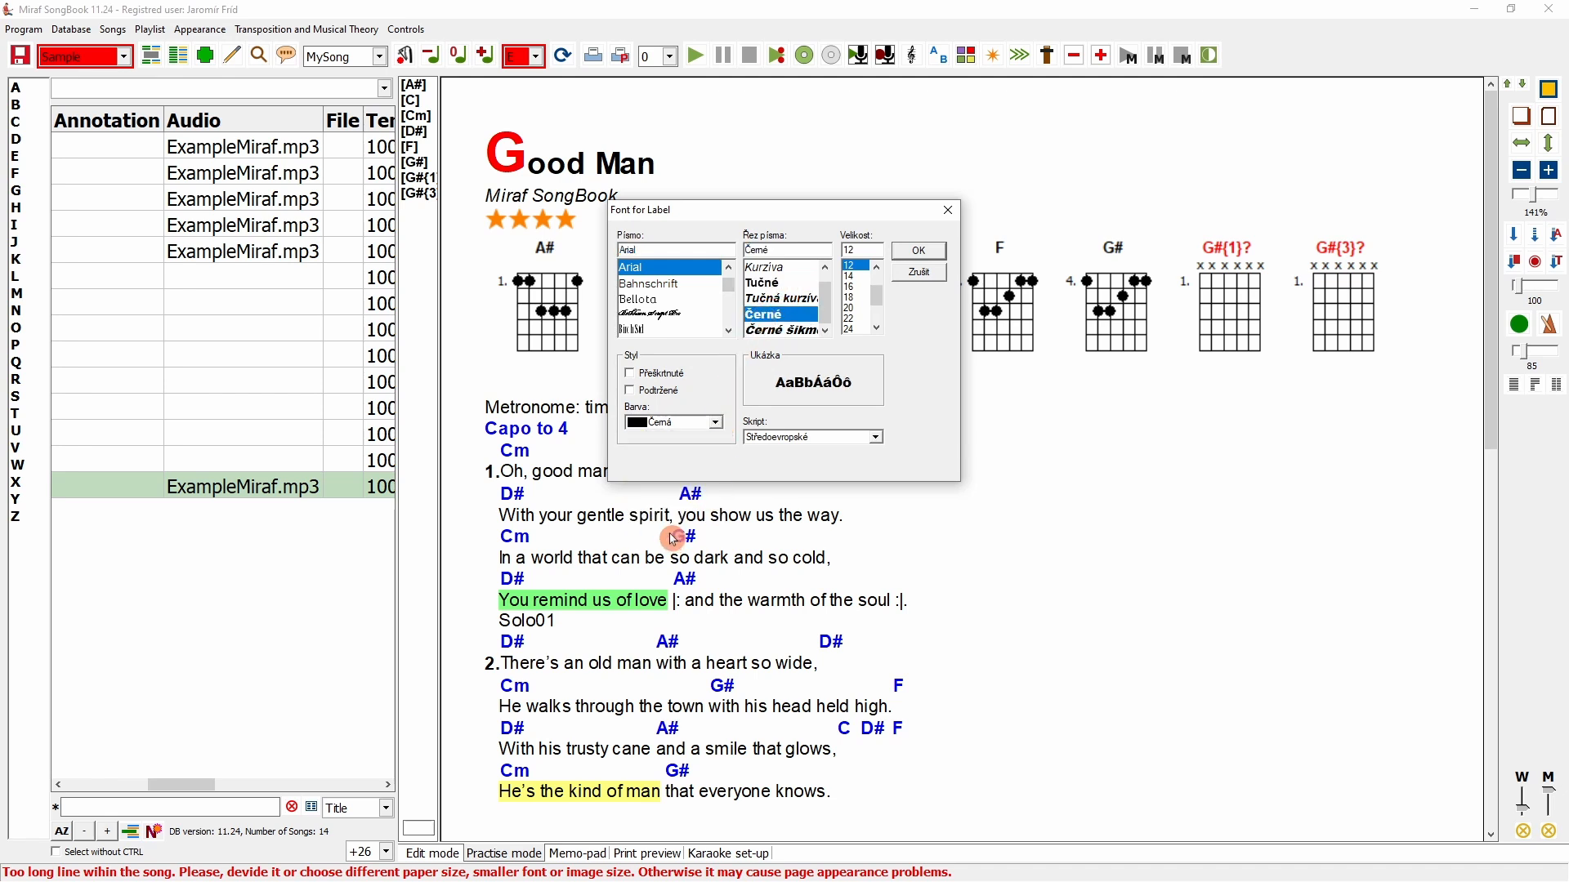
scroll(860, 326, "down", 2)
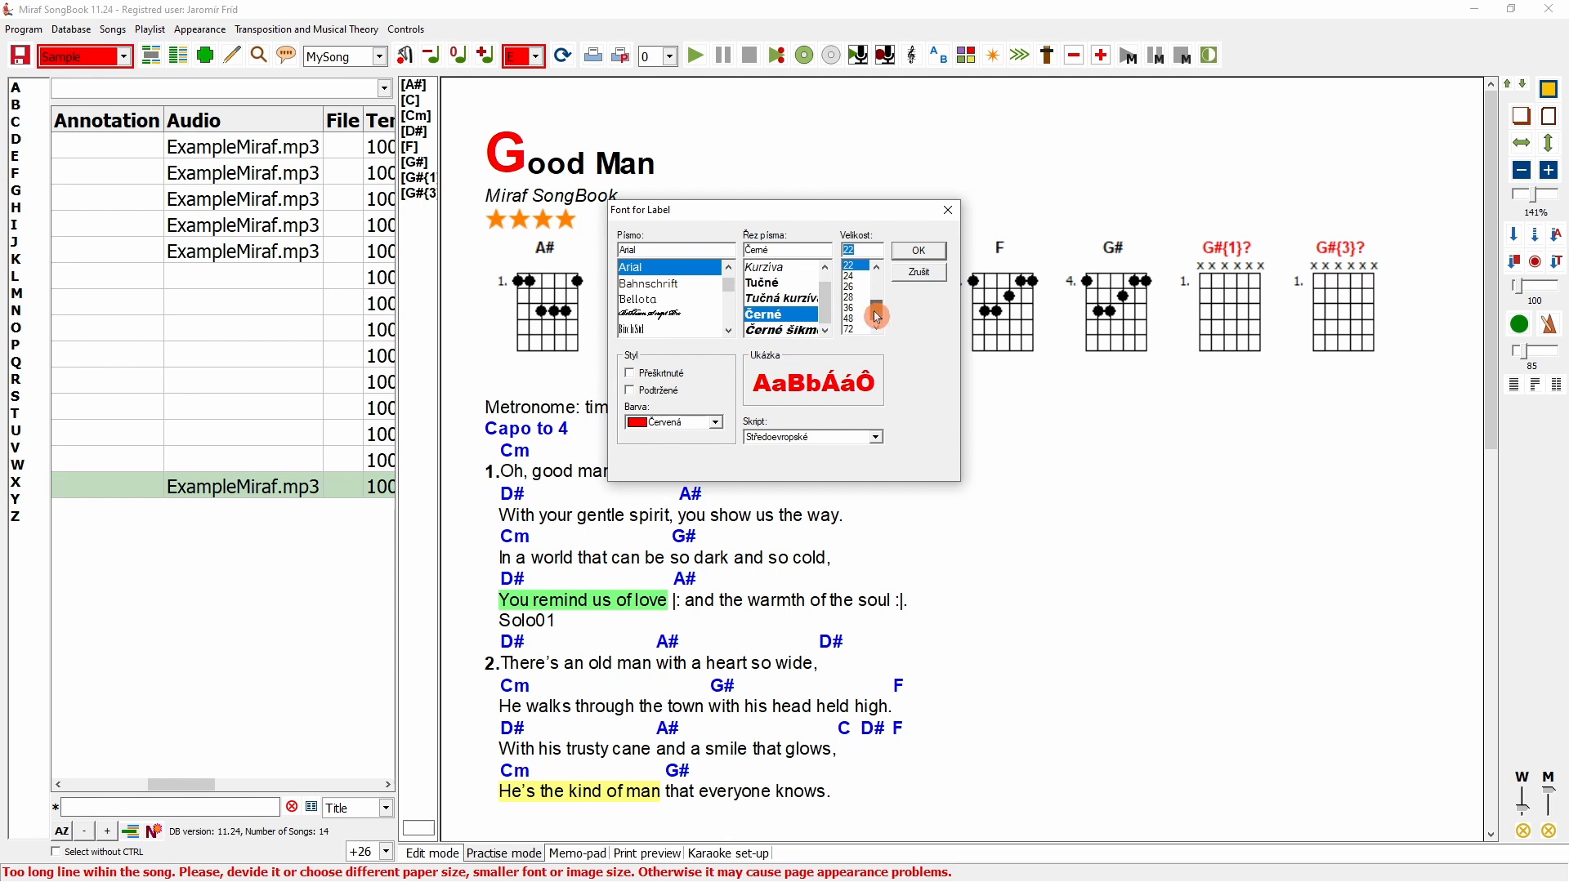
left_click(849, 298)
left_click(920, 253)
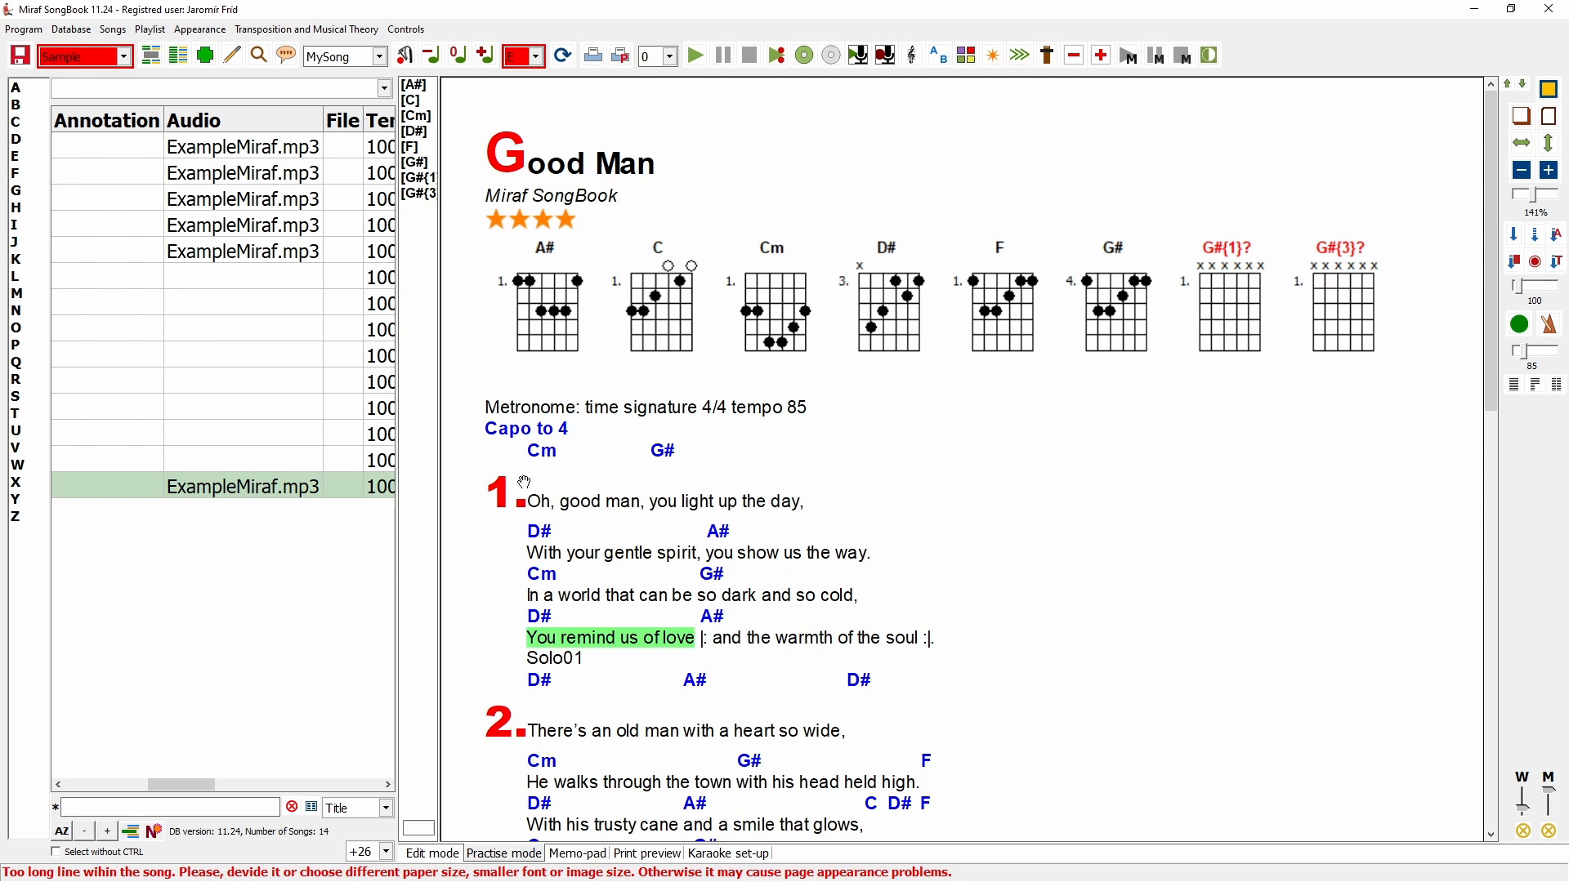
- Change the song page's background colour to a light pink
left_click(200, 30)
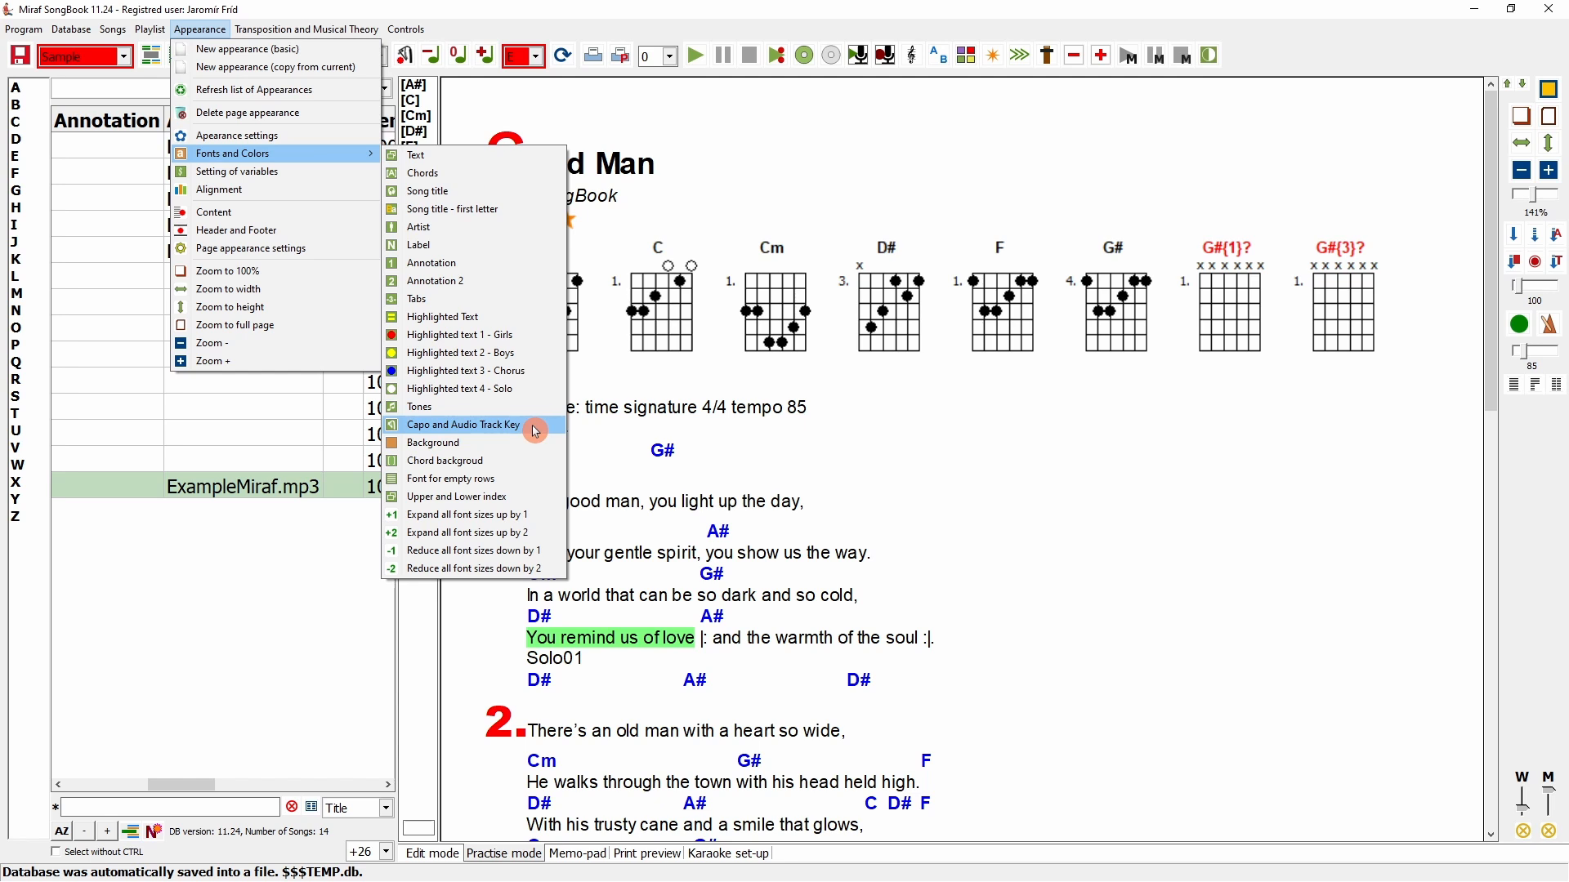
left_click(489, 445)
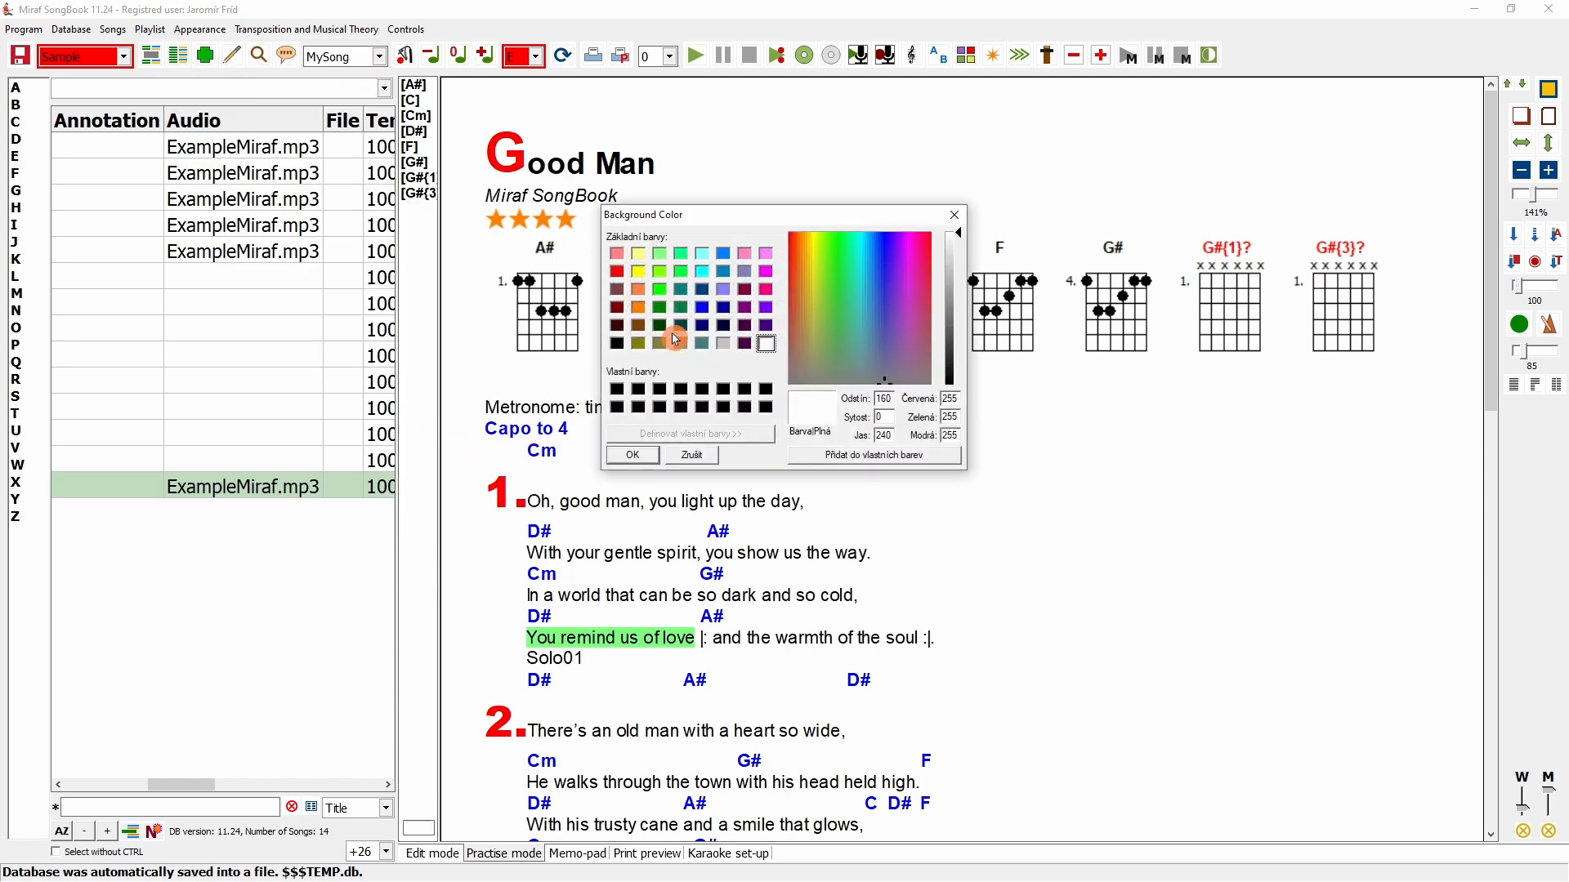
left_click(924, 241)
left_click(950, 249)
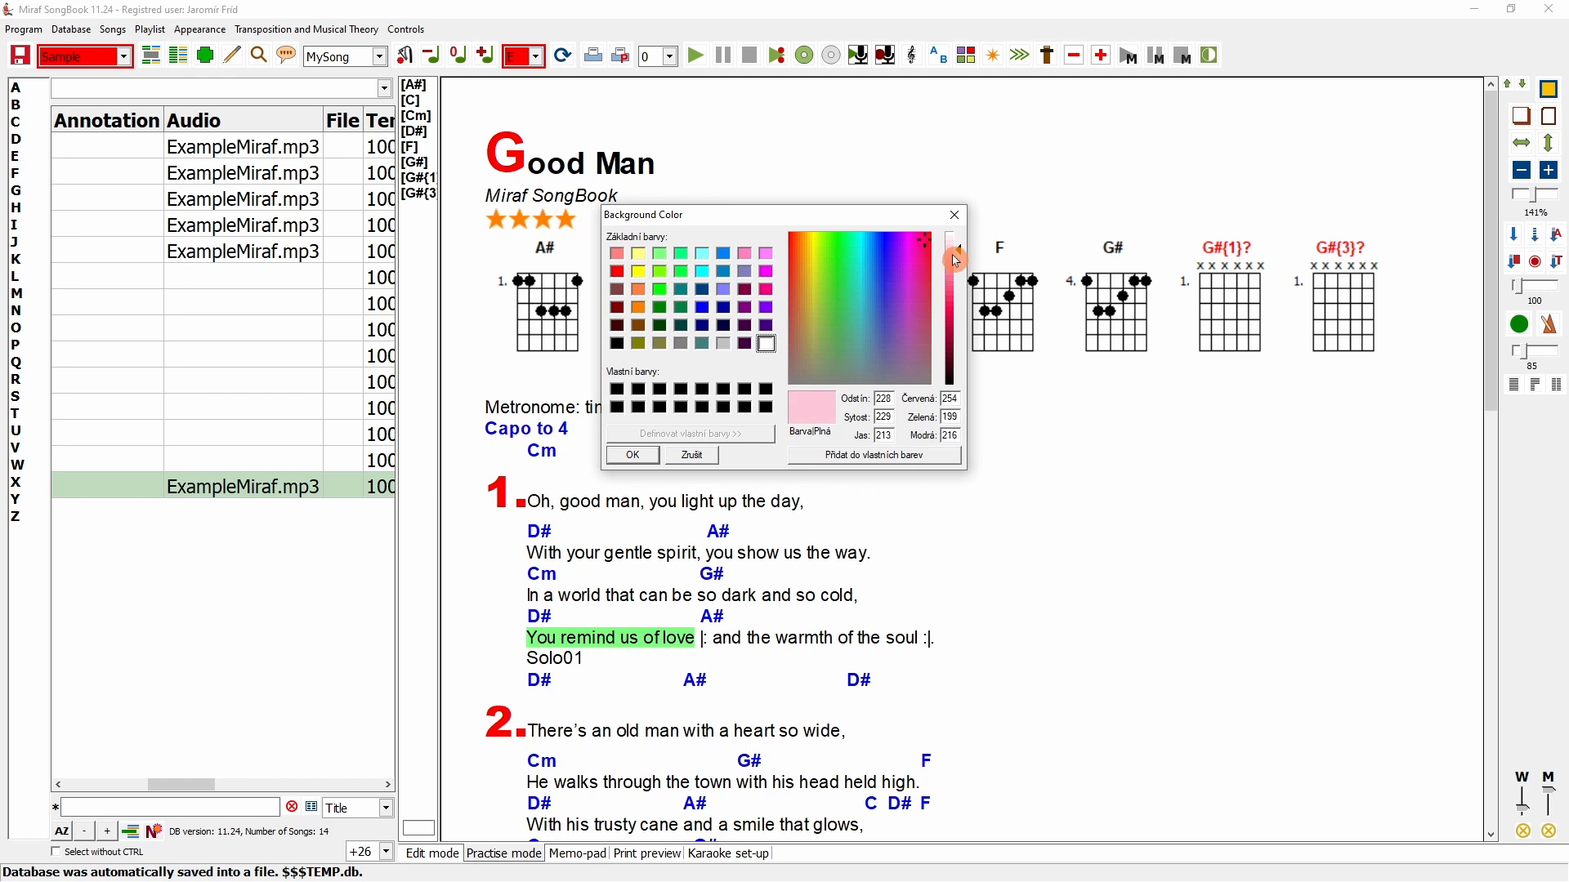
left_click(633, 456)
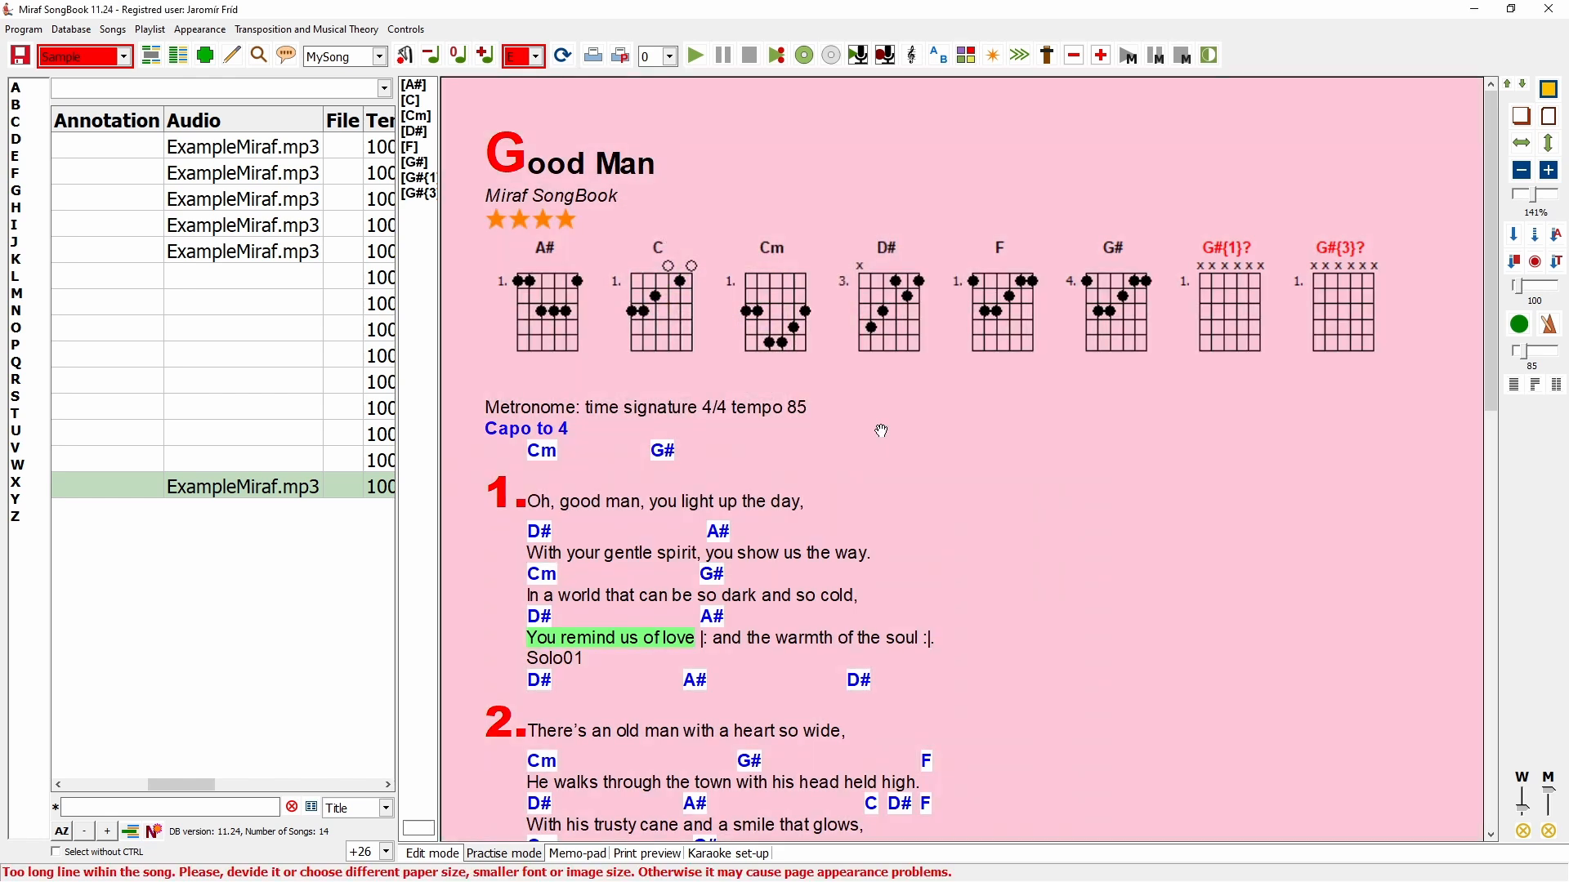
- Set the chord background colour to the basic pink with RGB 255, 128, 192
left_click(199, 33)
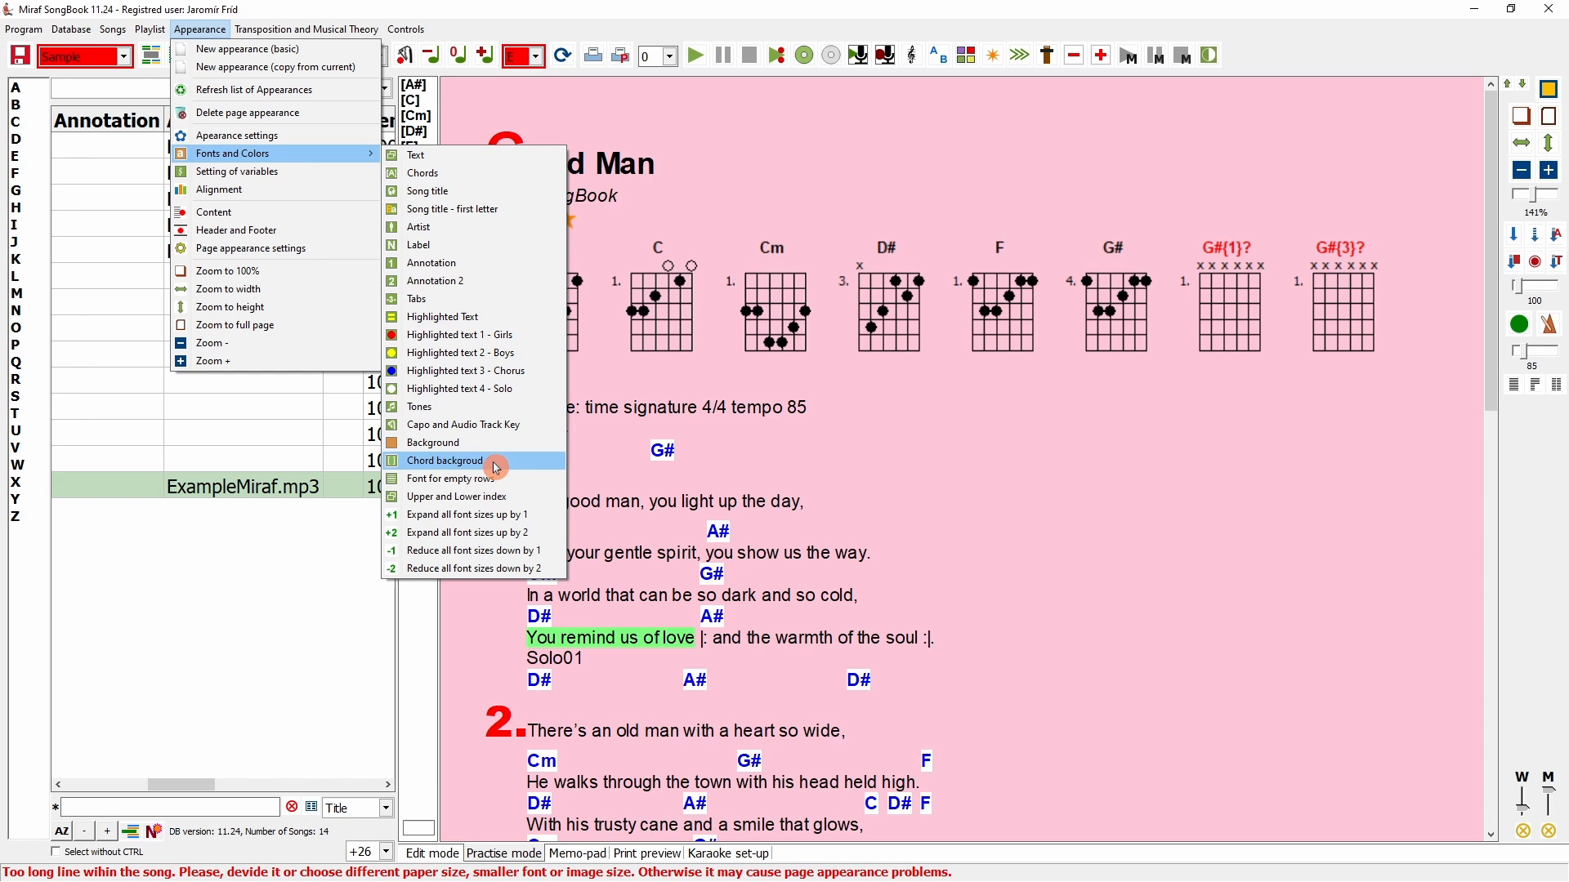
left_click(498, 465)
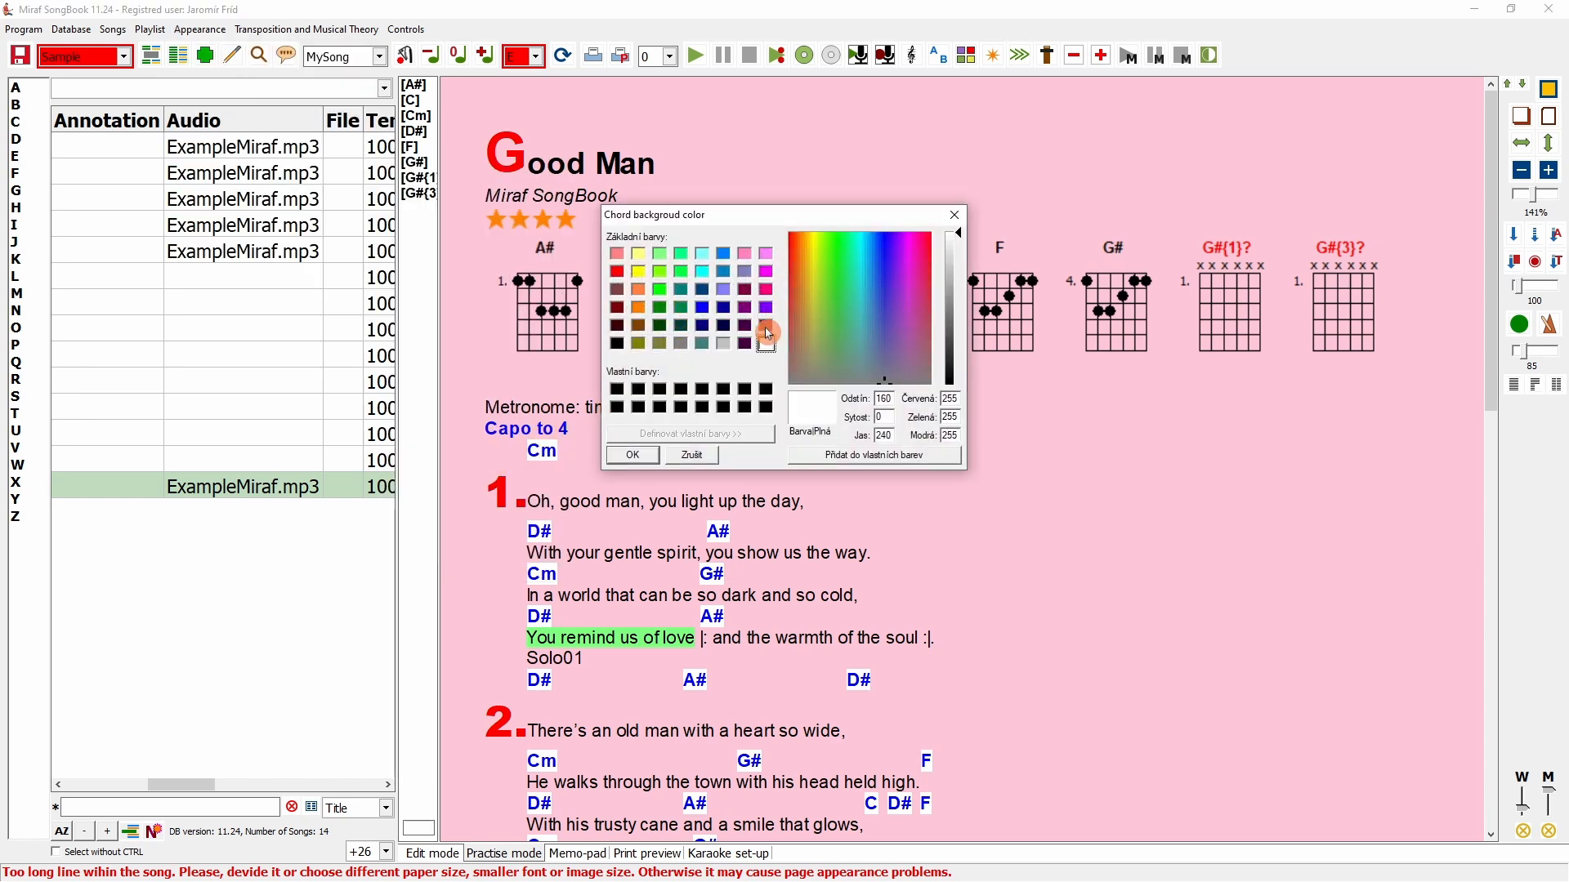
left_click(743, 262)
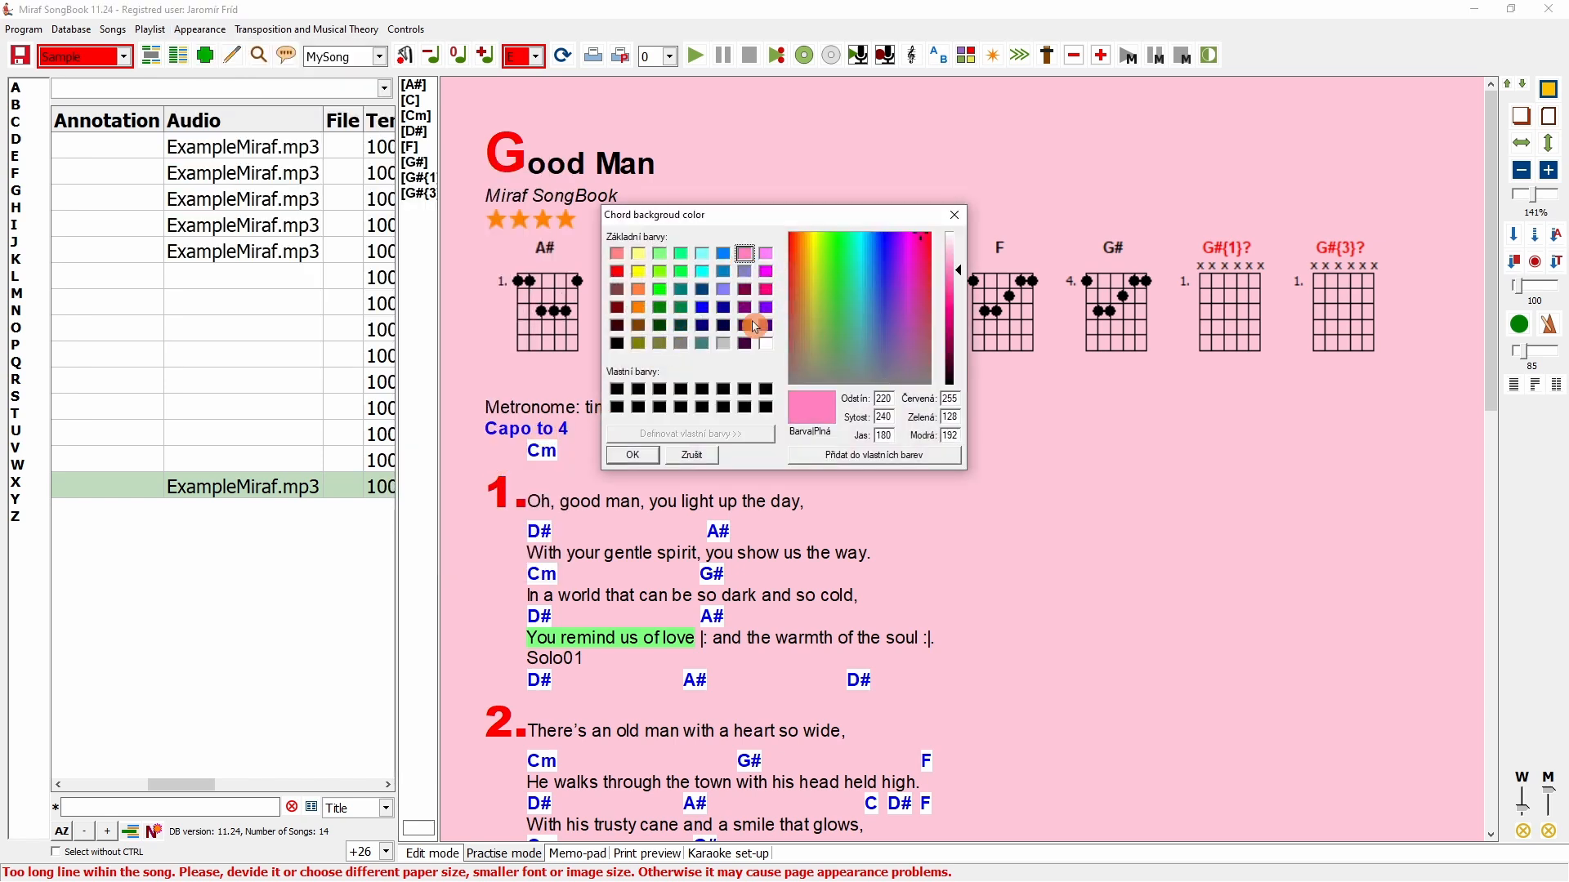
left_click(634, 455)
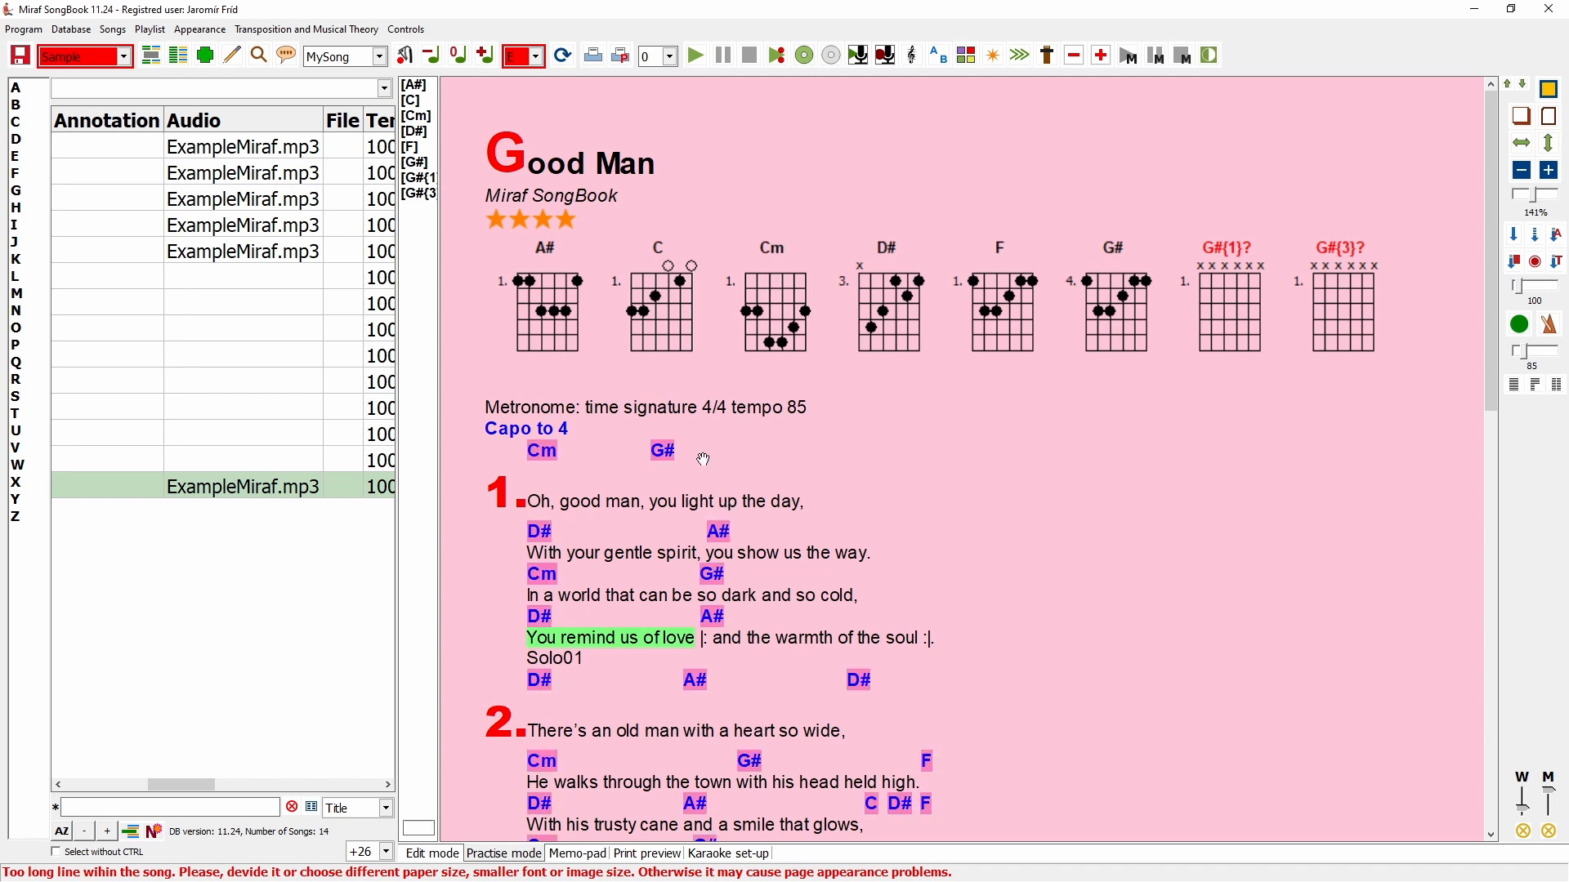
- Set the song text font to Bickham Script Pro, bold (Tučné), size 20, and check the lyrics on the page
left_click(201, 30)
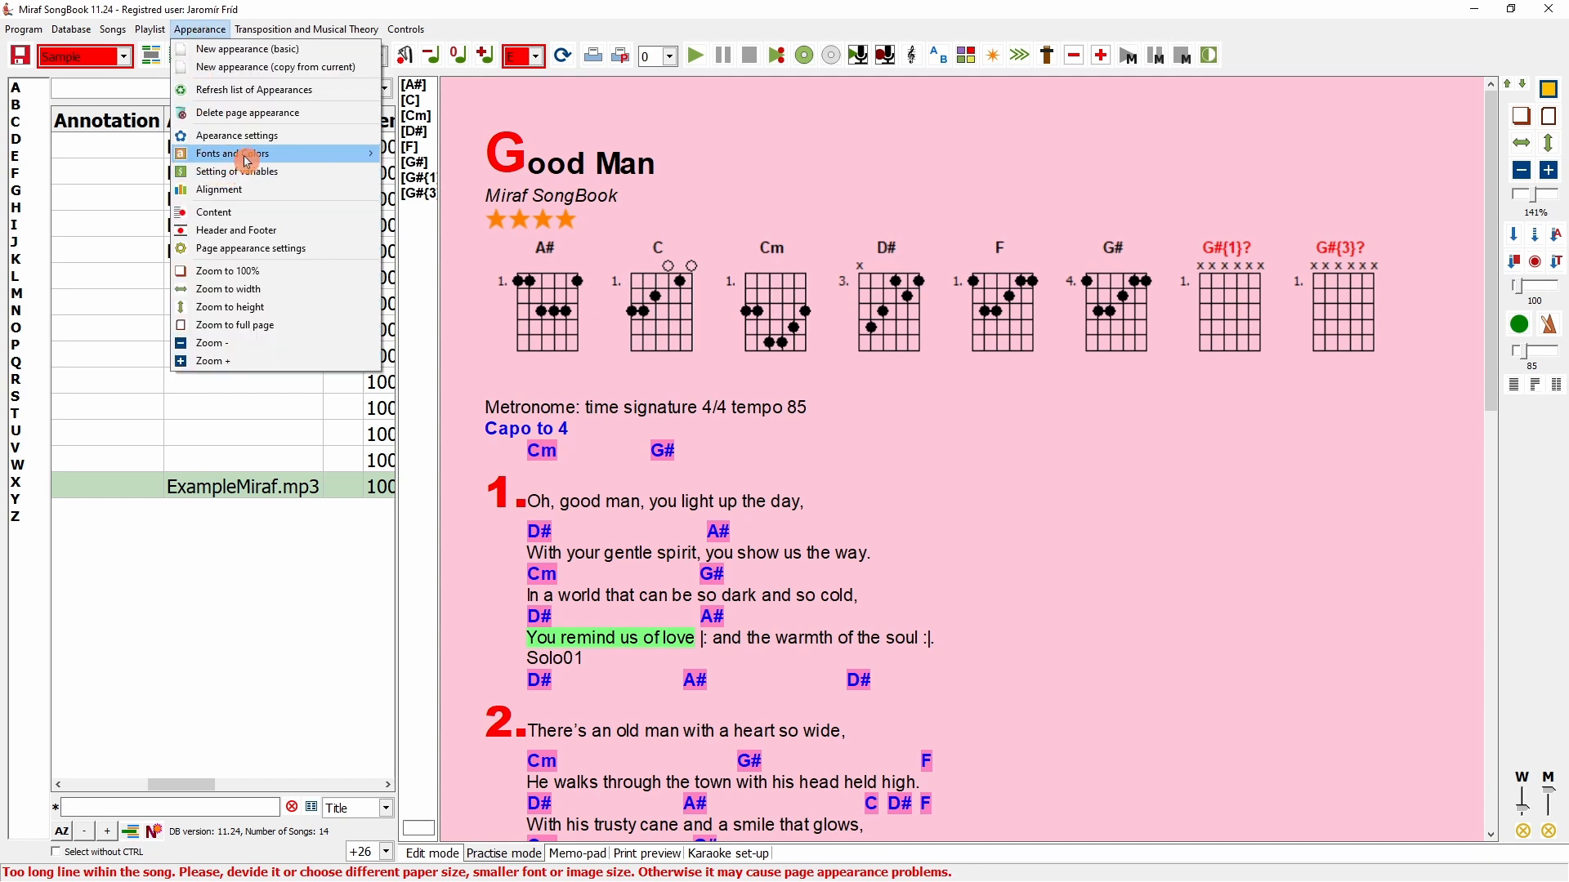
mouse_move(249, 155)
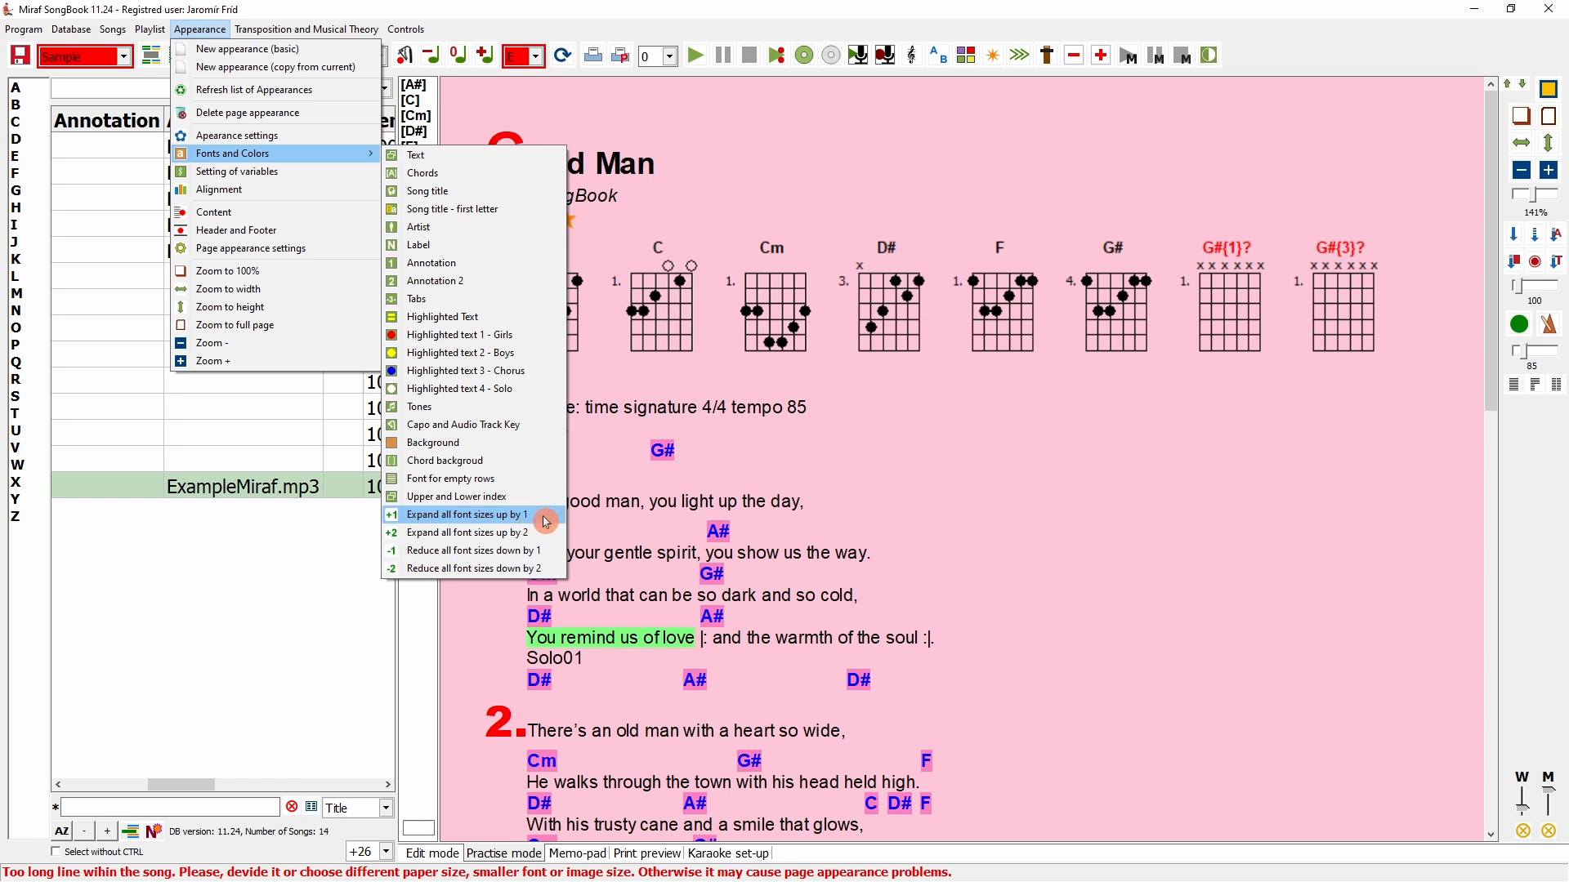
left_click(456, 162)
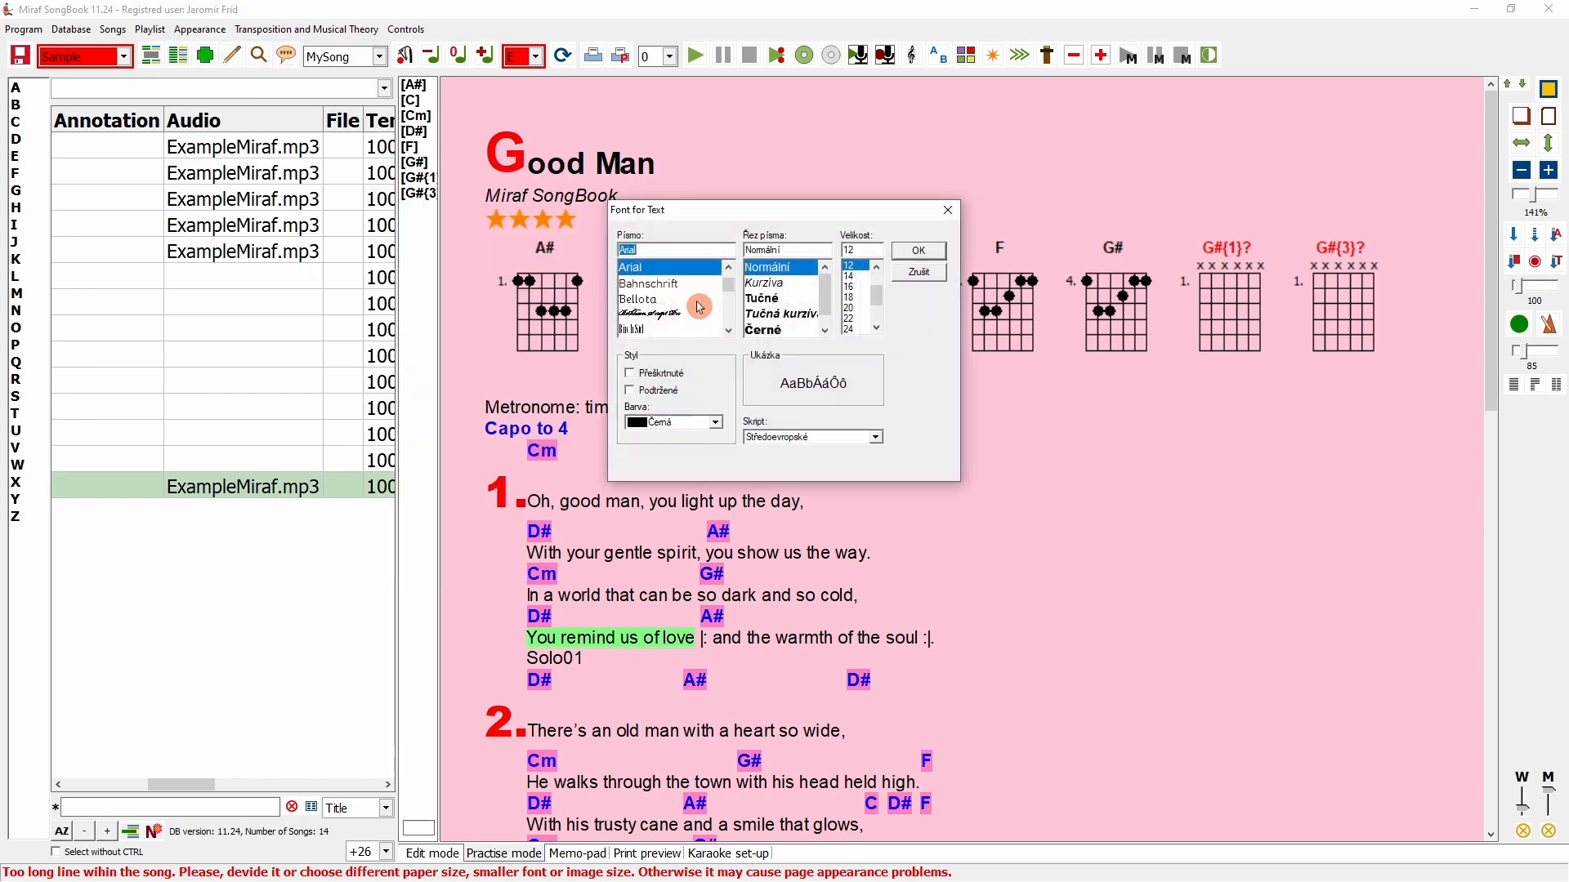
left_click(852, 308)
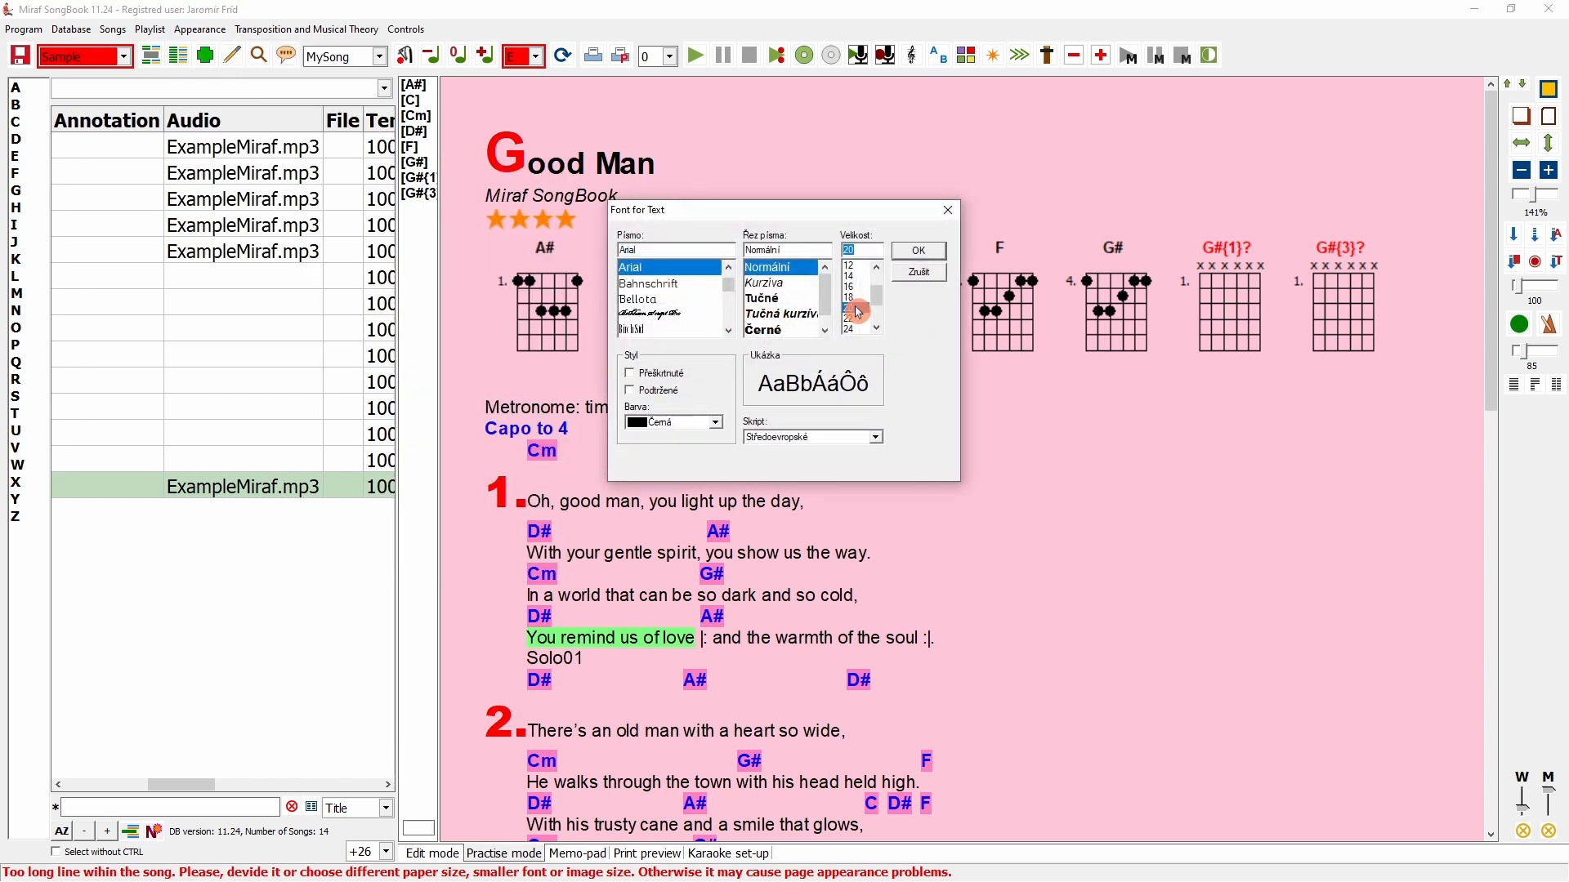
left_click(651, 317)
left_click(768, 282)
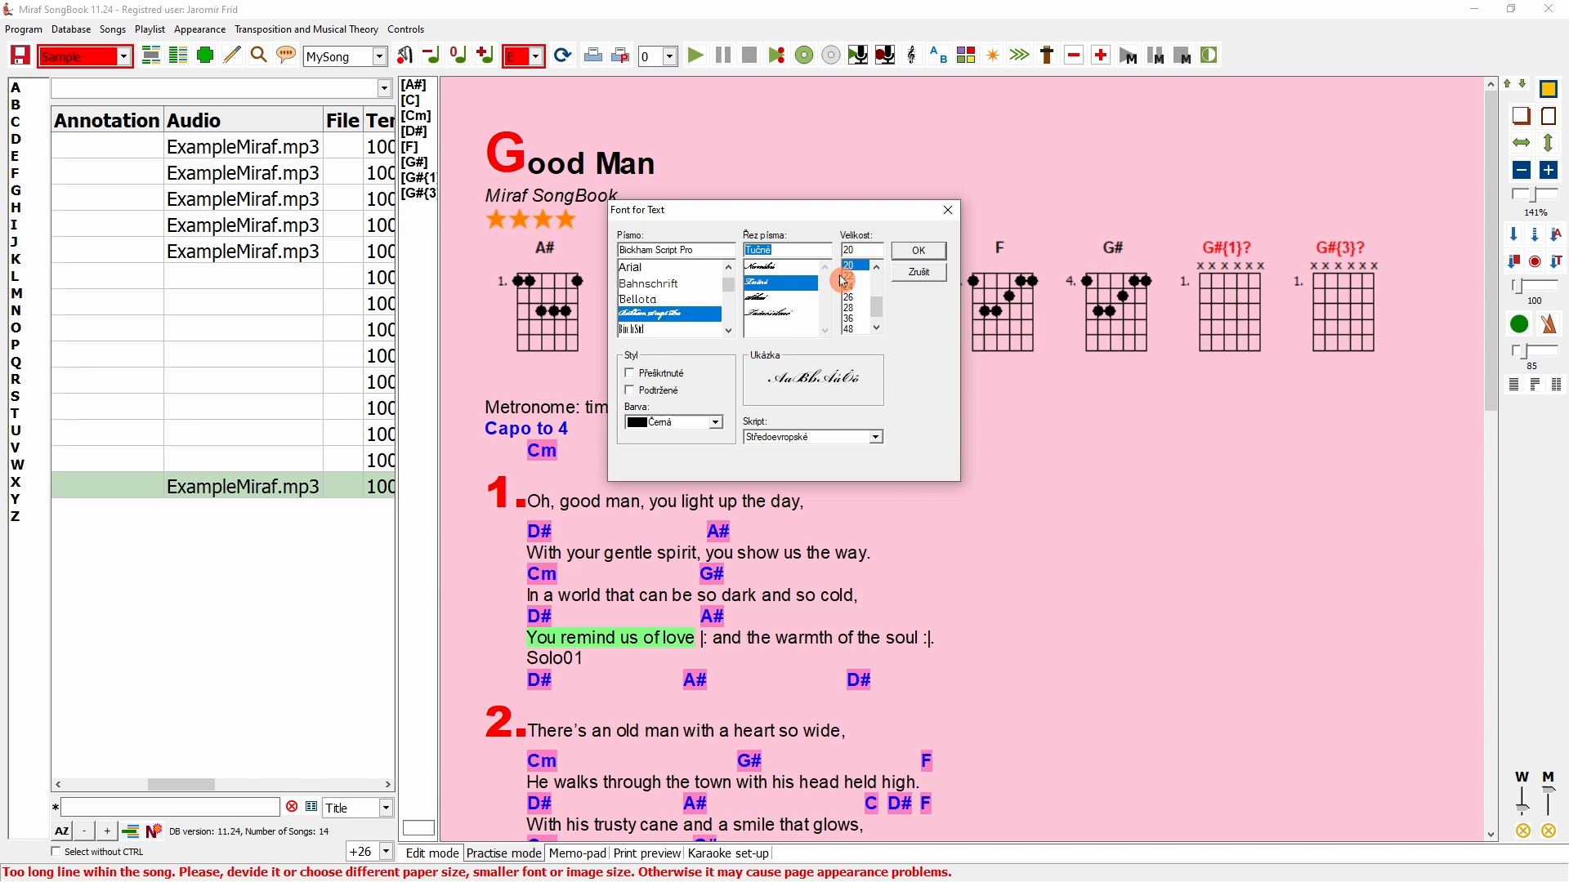
left_click(920, 252)
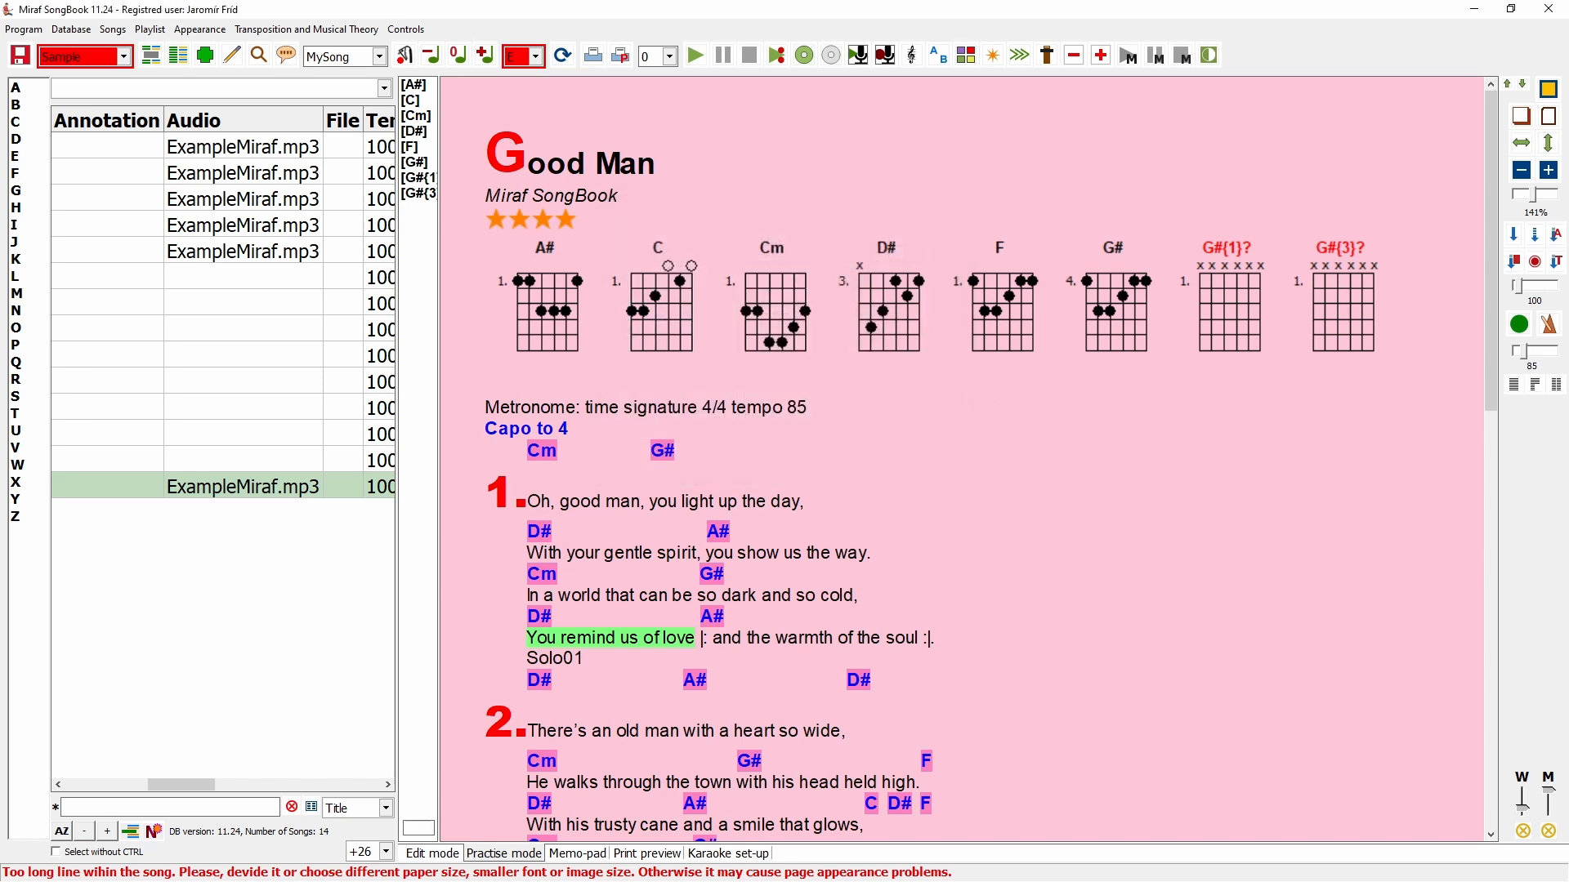
left_click_drag(870, 617, 912, 223)
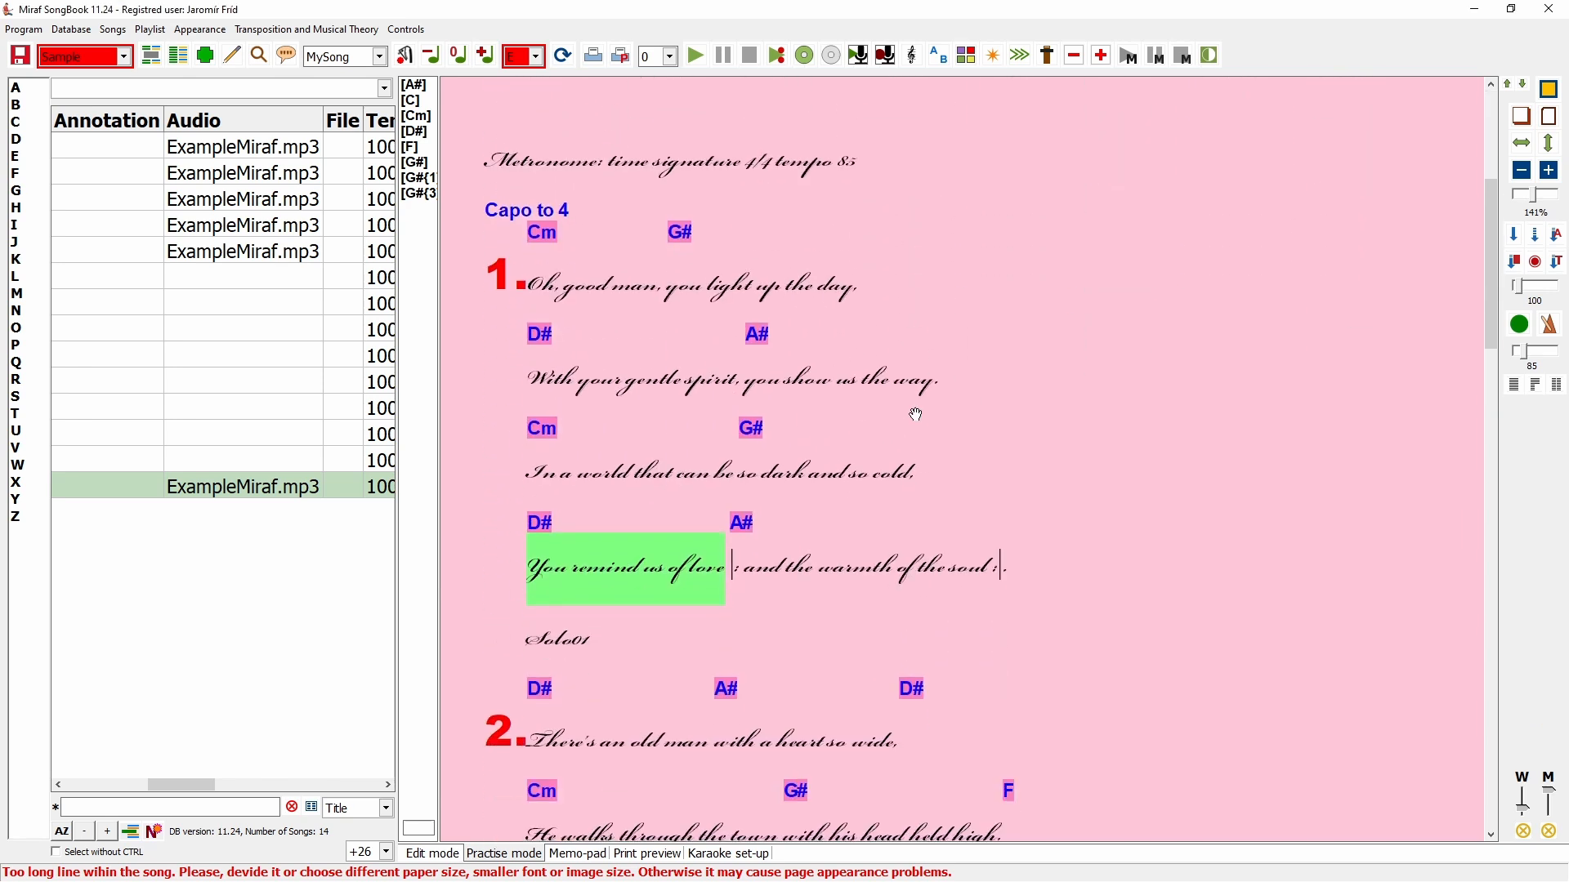
left_click_drag(917, 415, 932, 373)
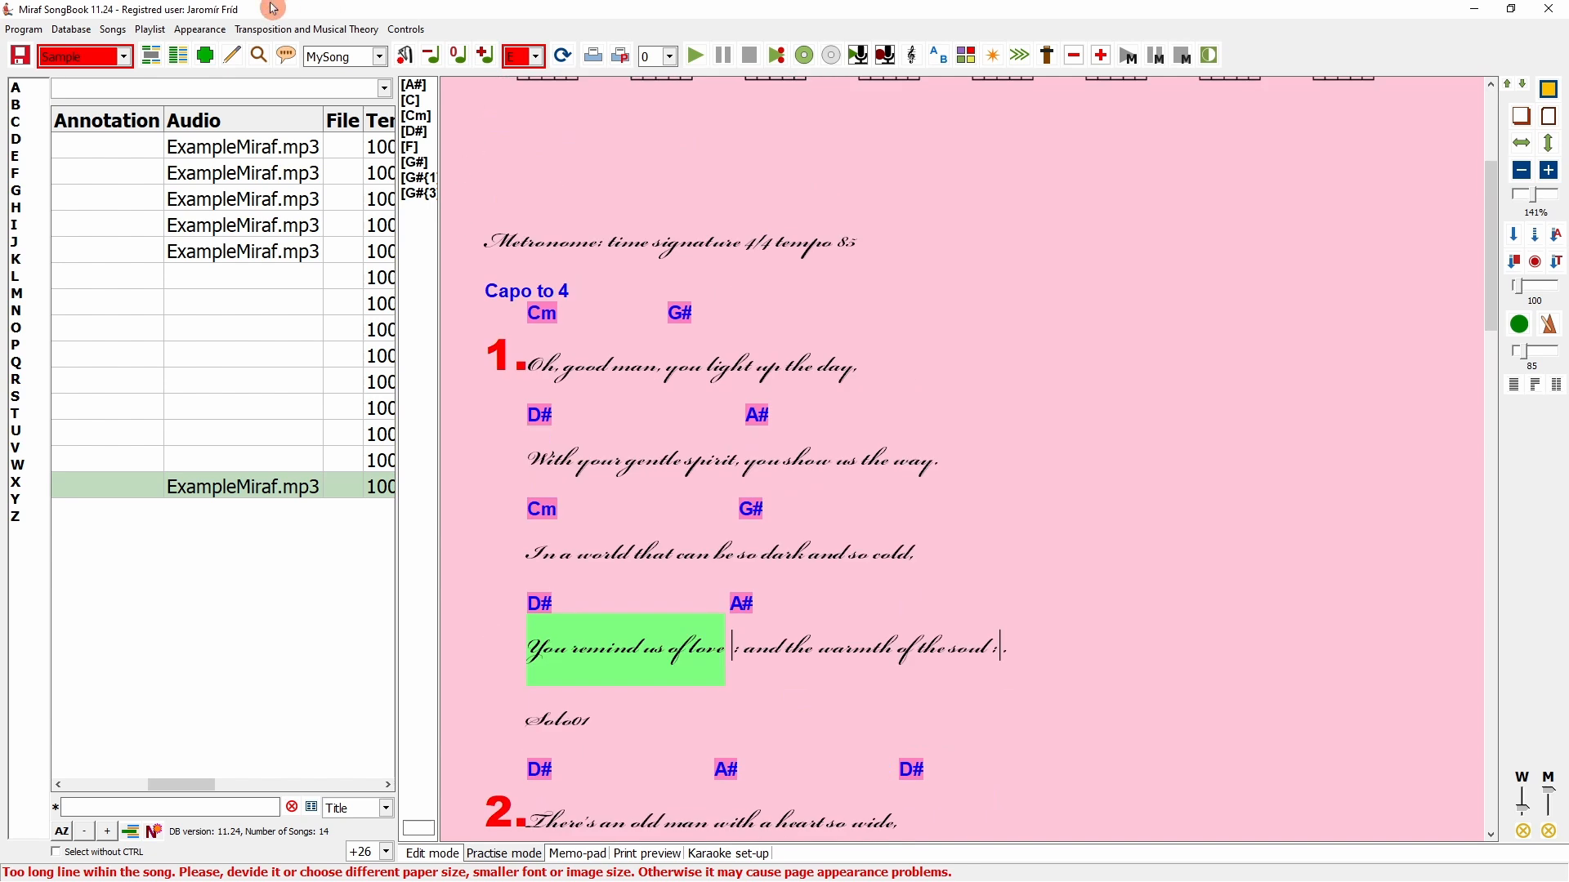
- Look through the alignment settings, including the choices for the song title, and close them without saving
left_click(200, 29)
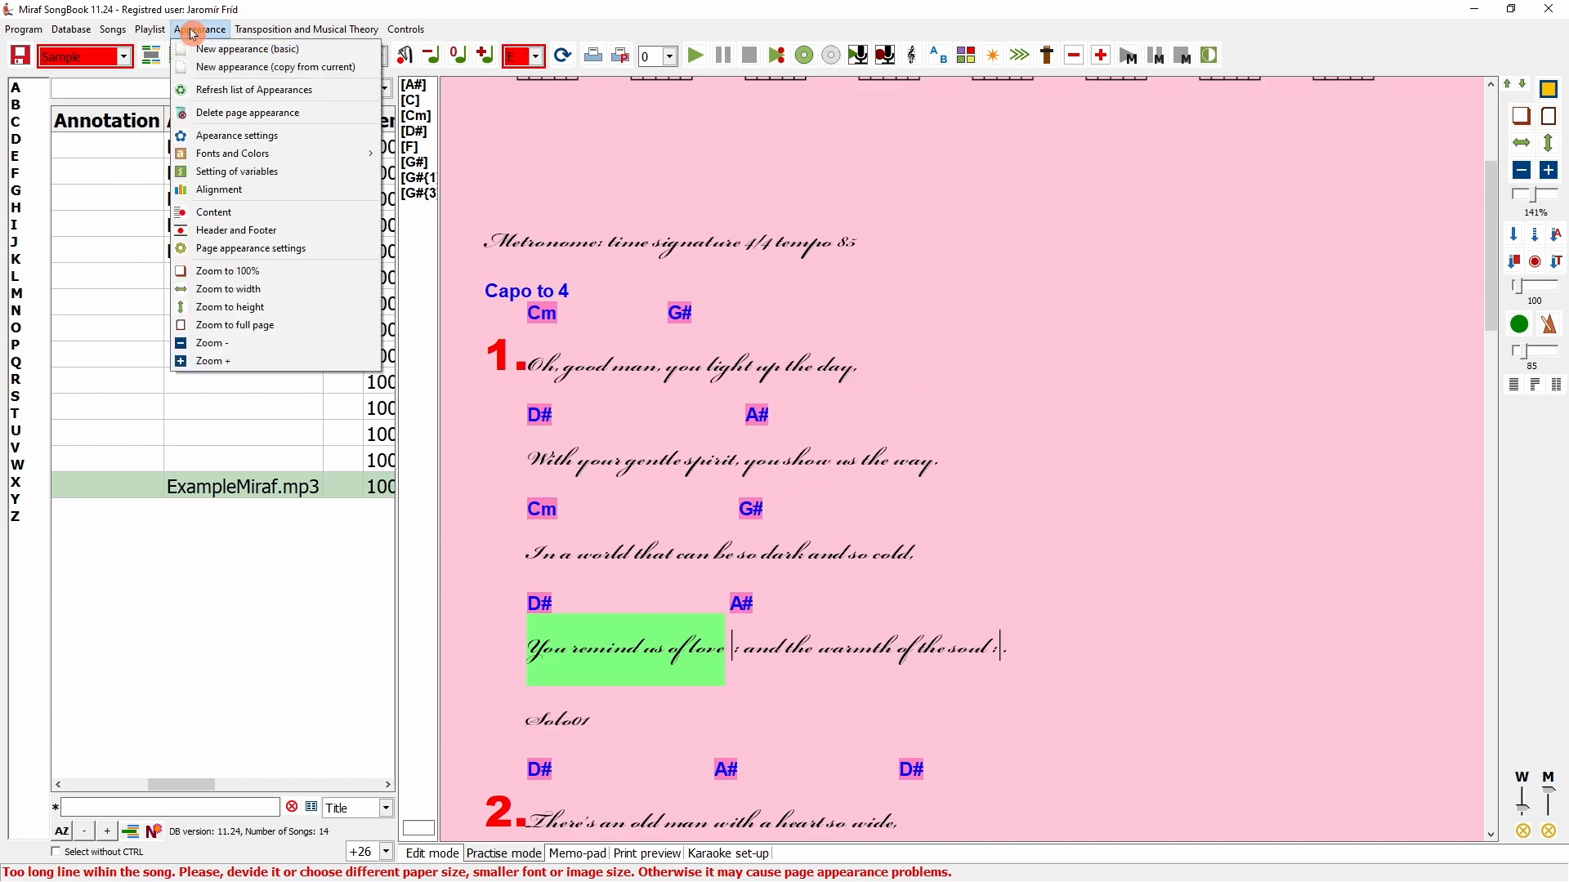
left_click(298, 191)
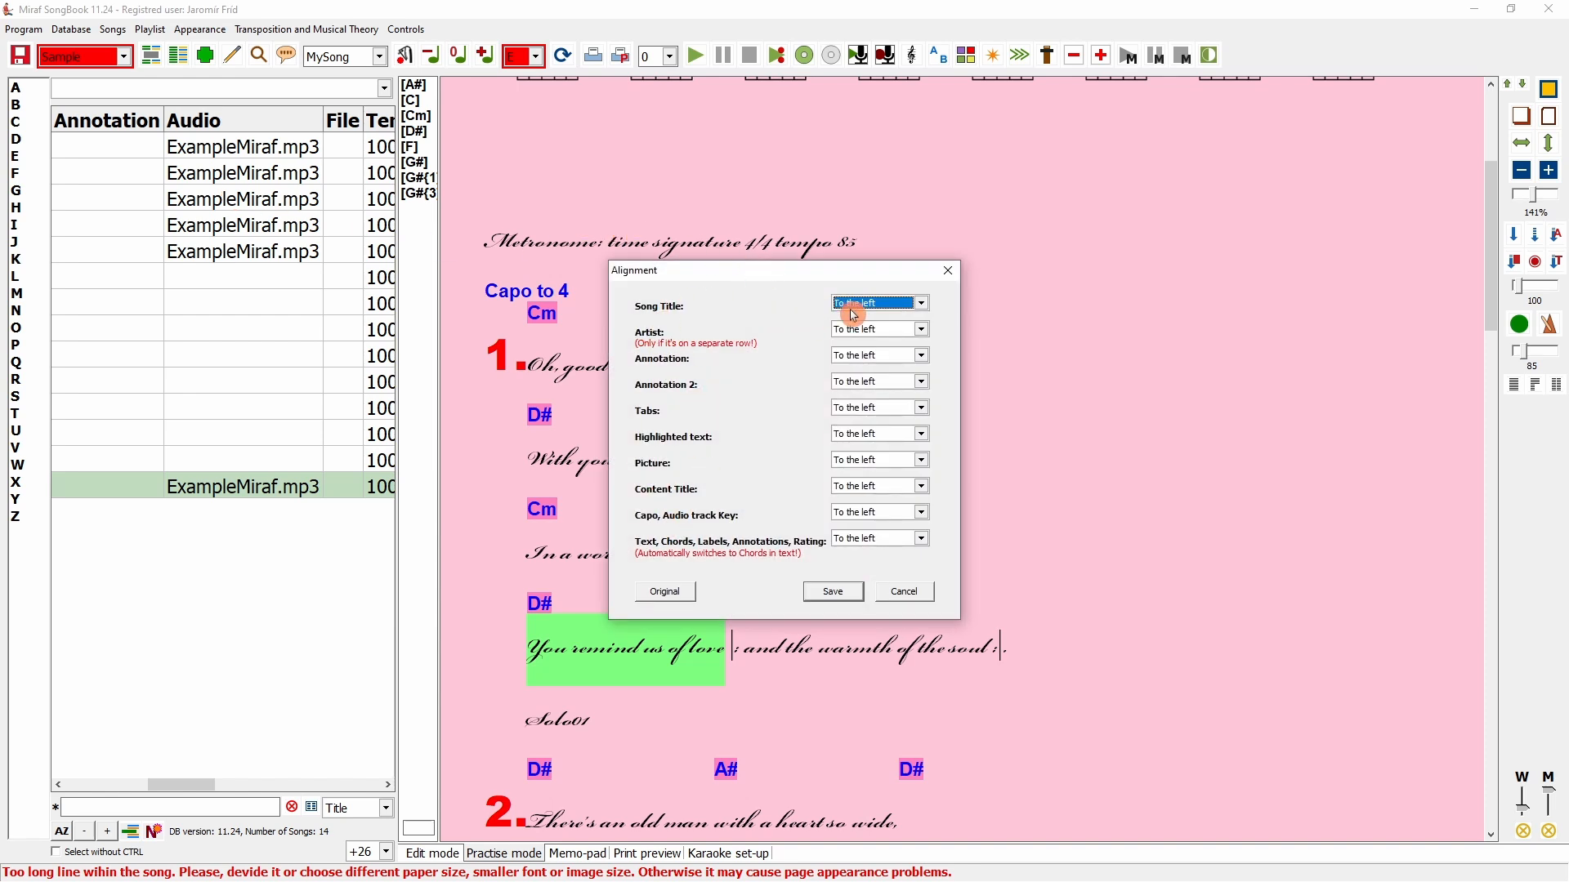
left_click(887, 305)
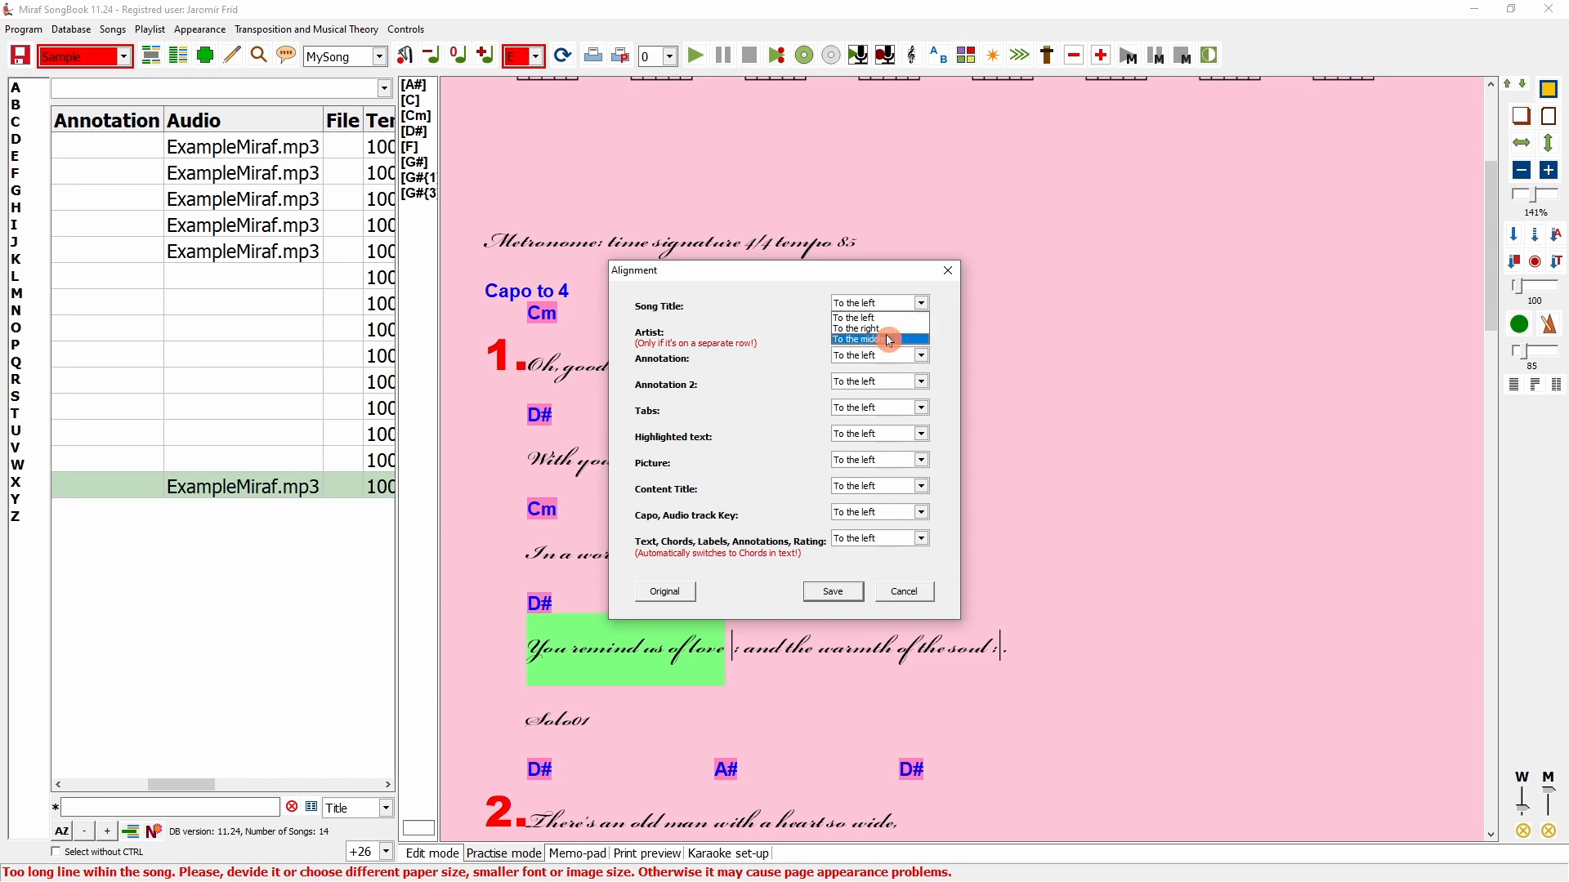
left_click(911, 285)
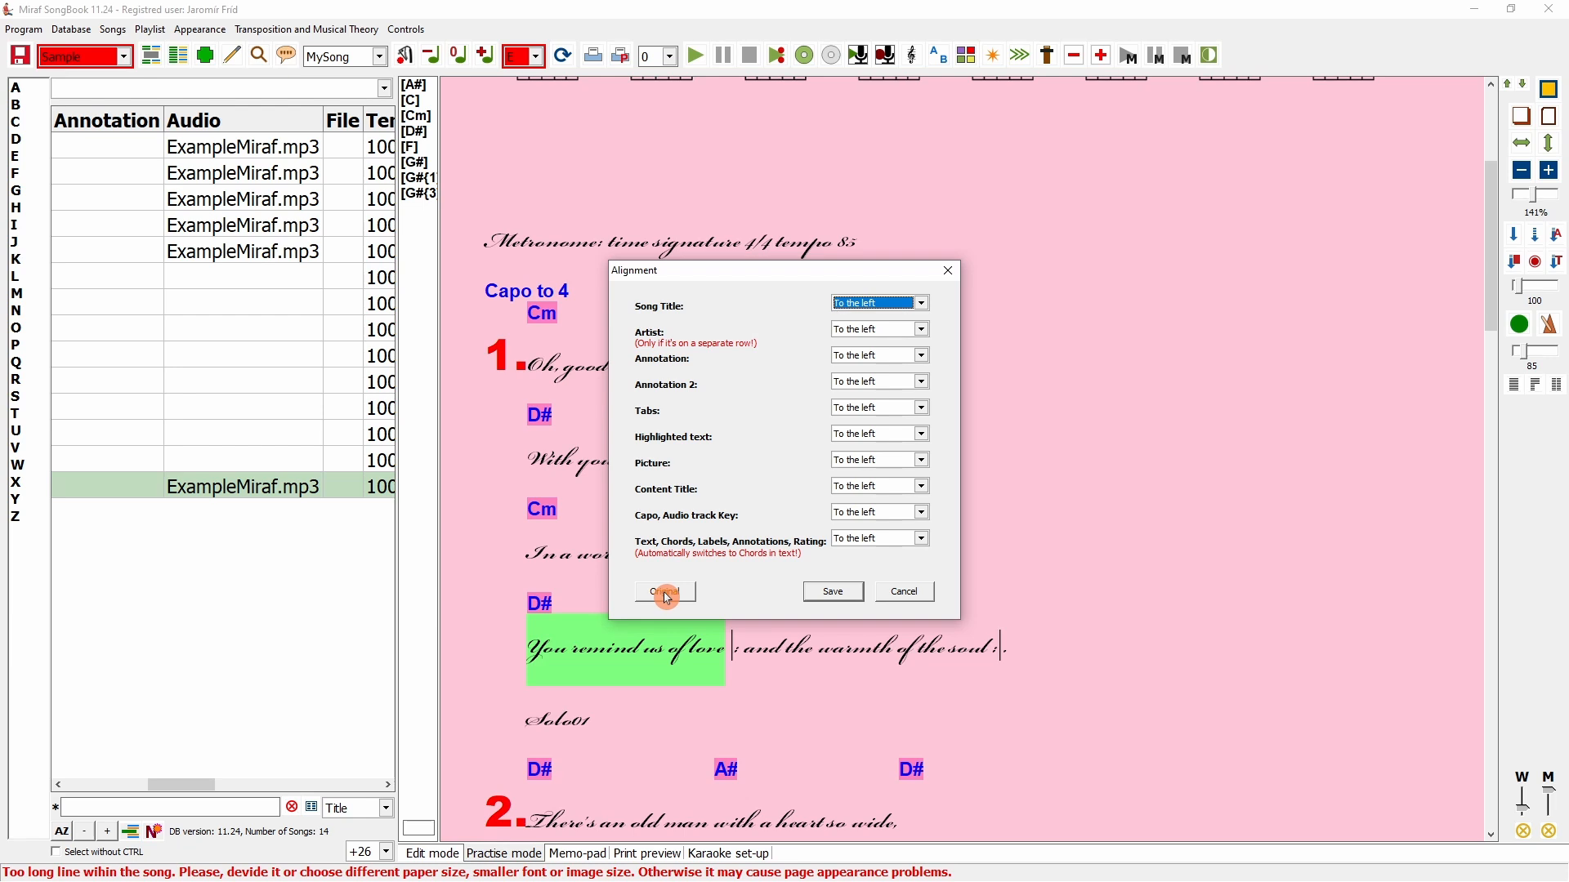
left_click(907, 592)
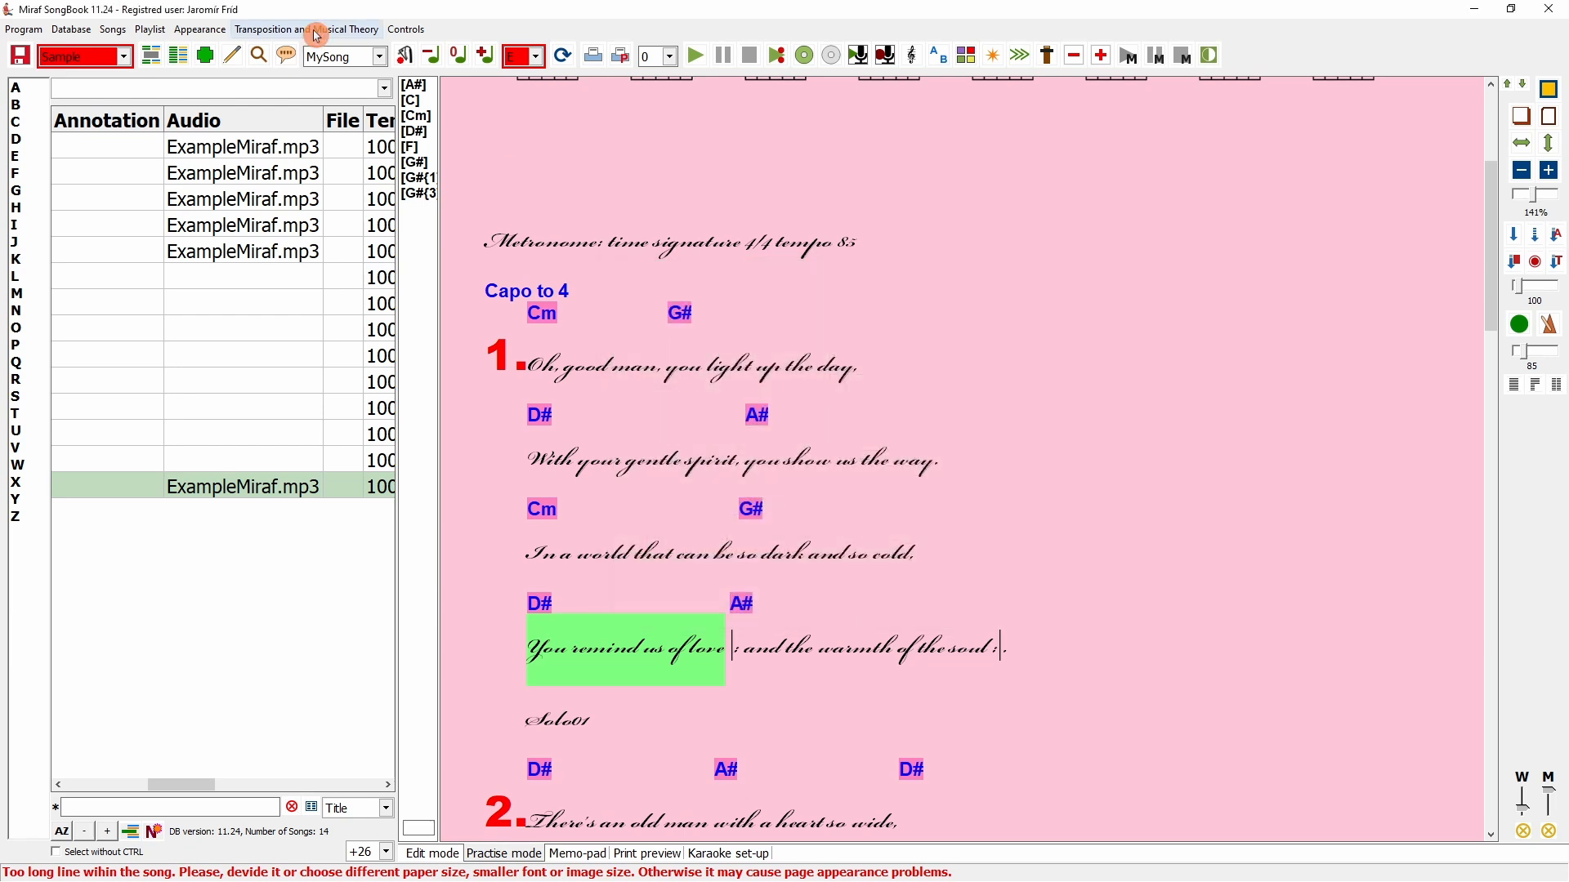
- Review the settings for the songbook's content page and close them without saving
left_click(206, 33)
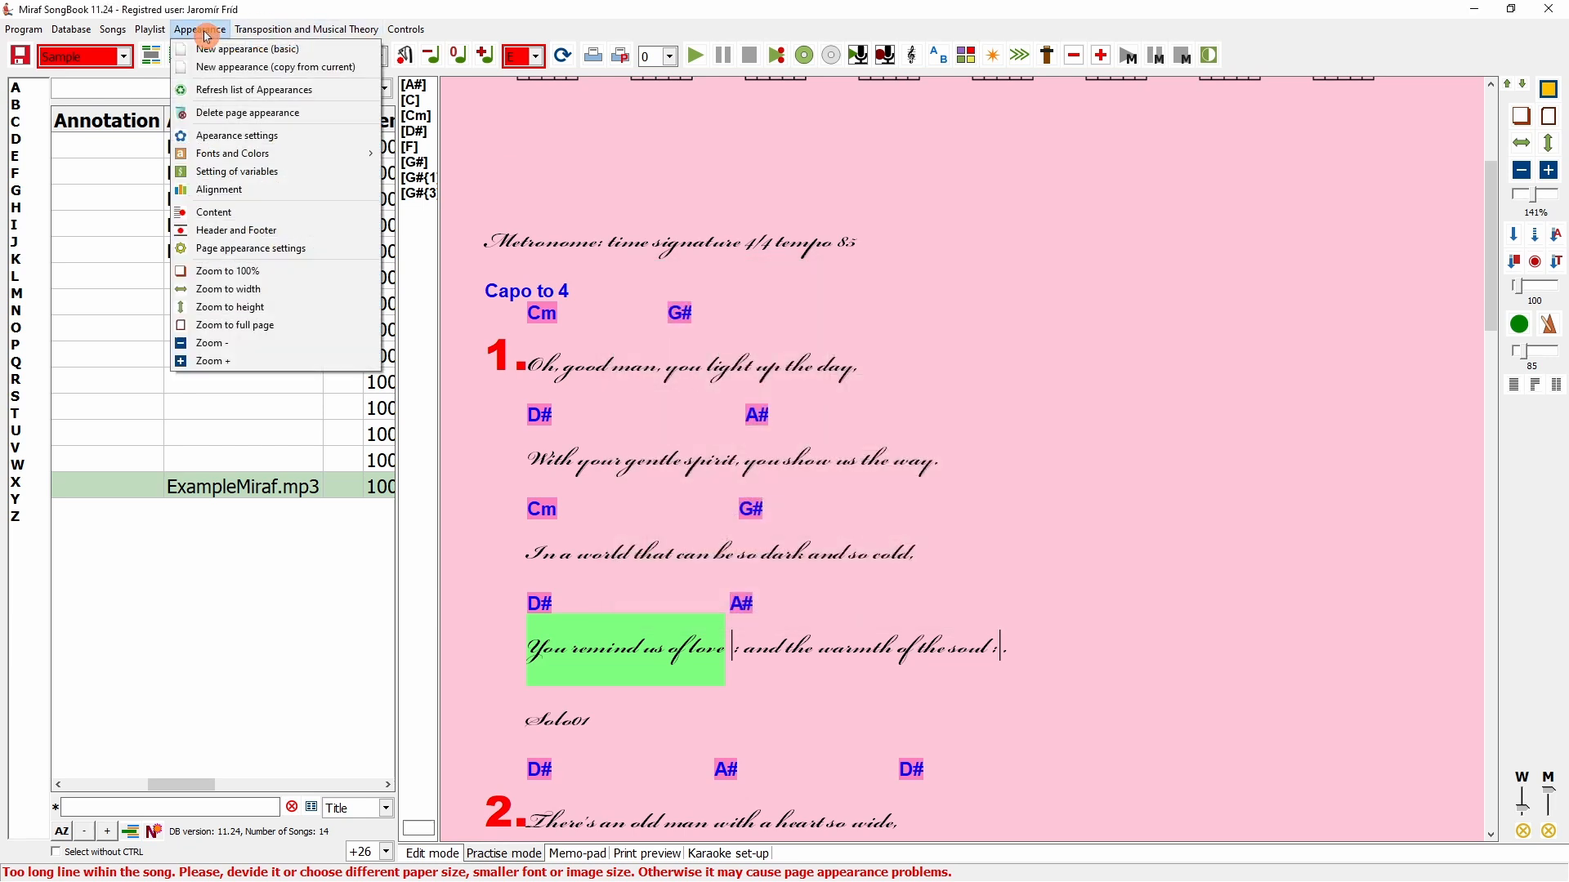
left_click(262, 213)
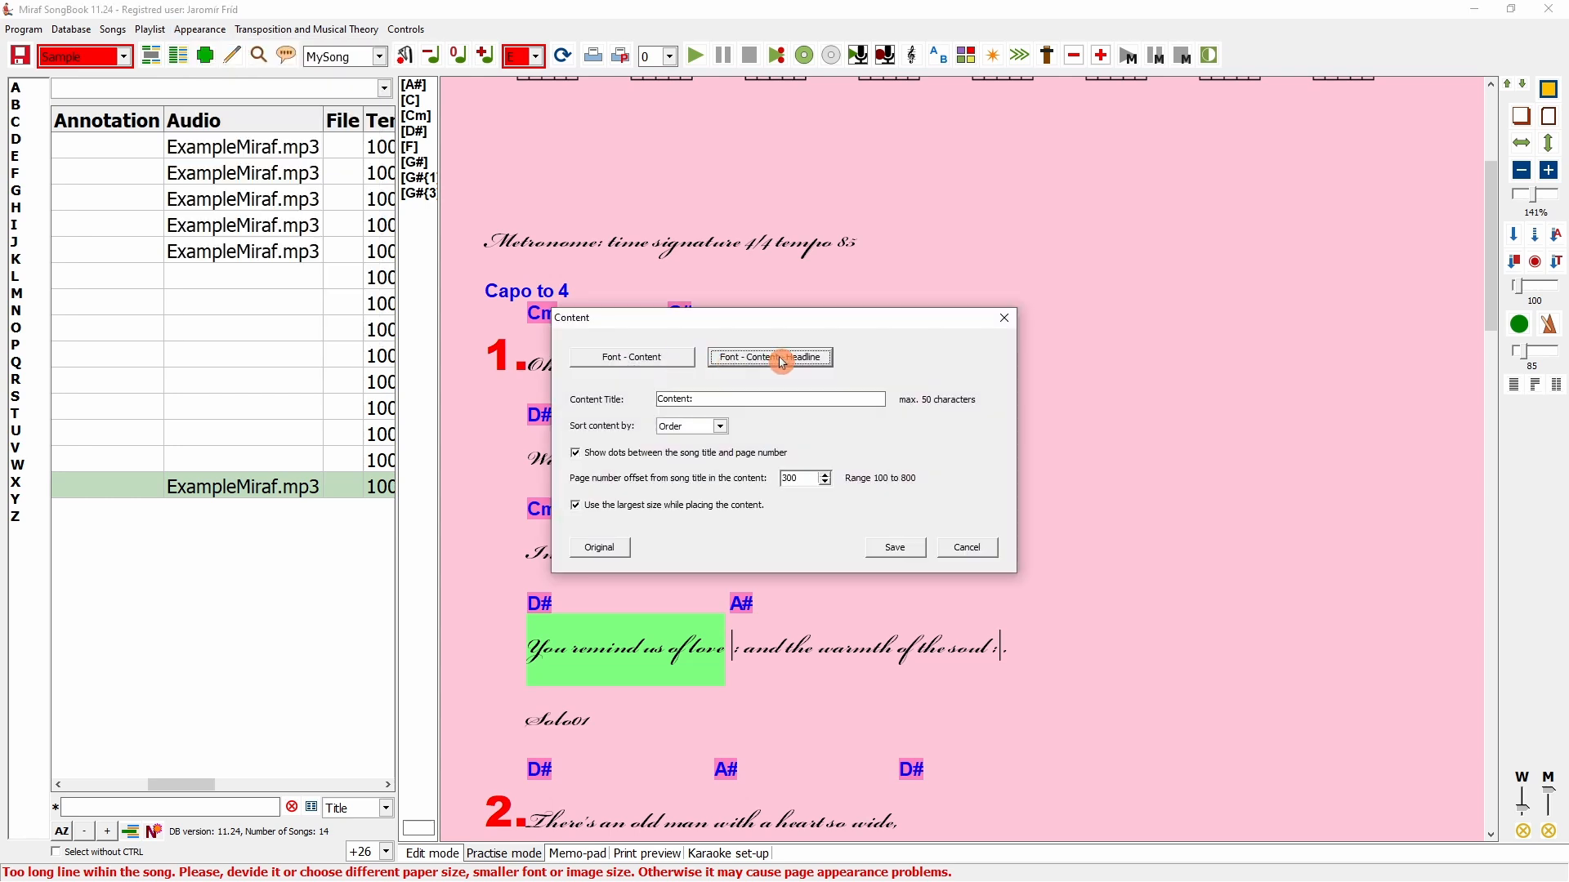
left_click(663, 358)
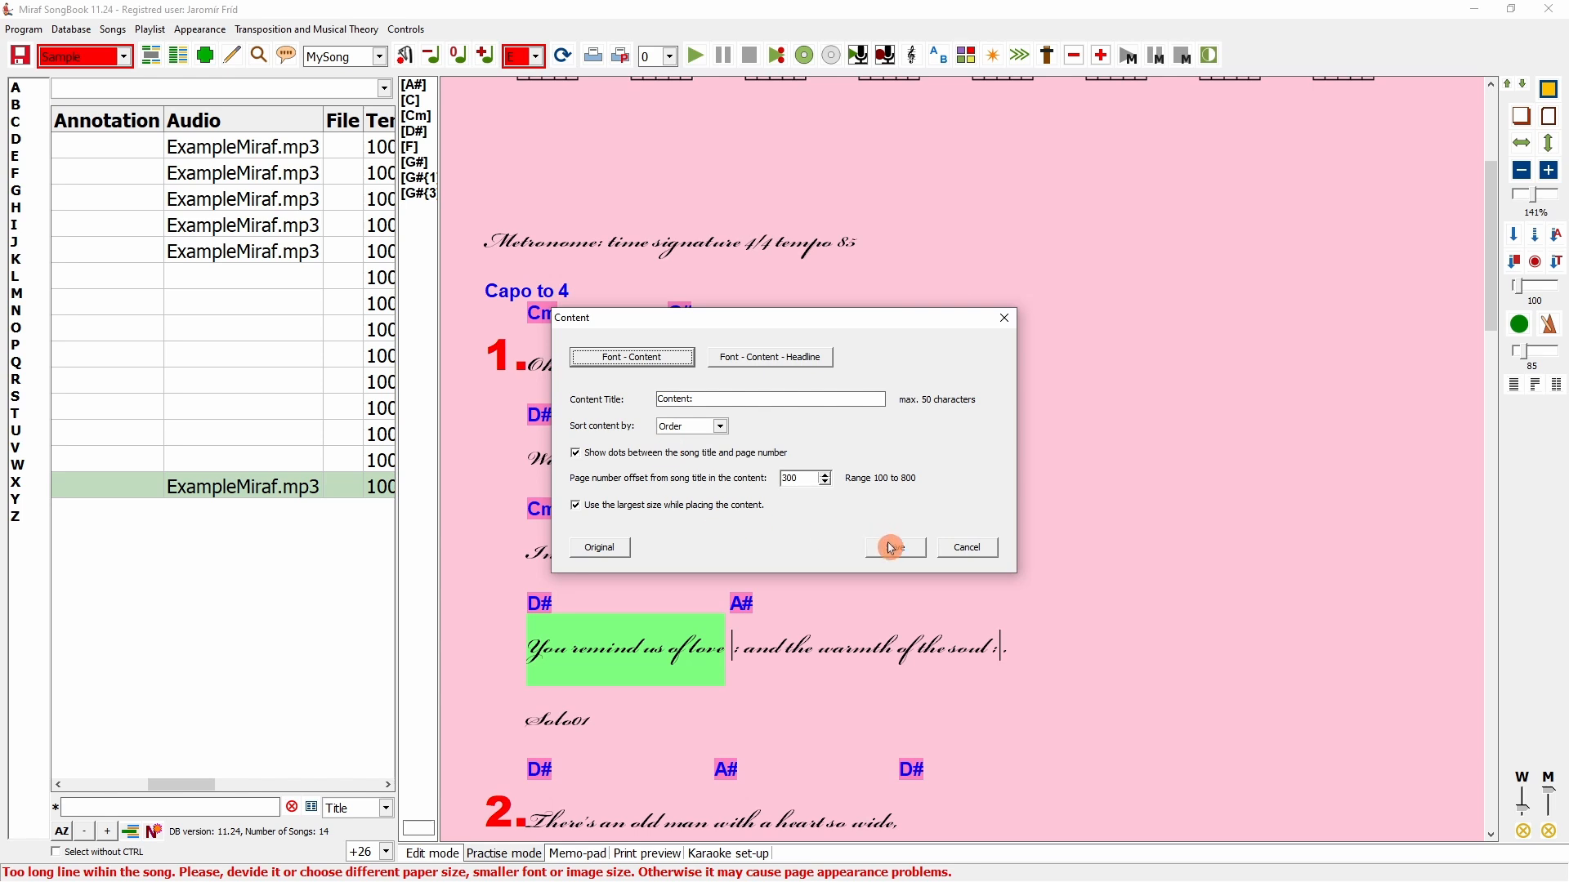
left_click(972, 549)
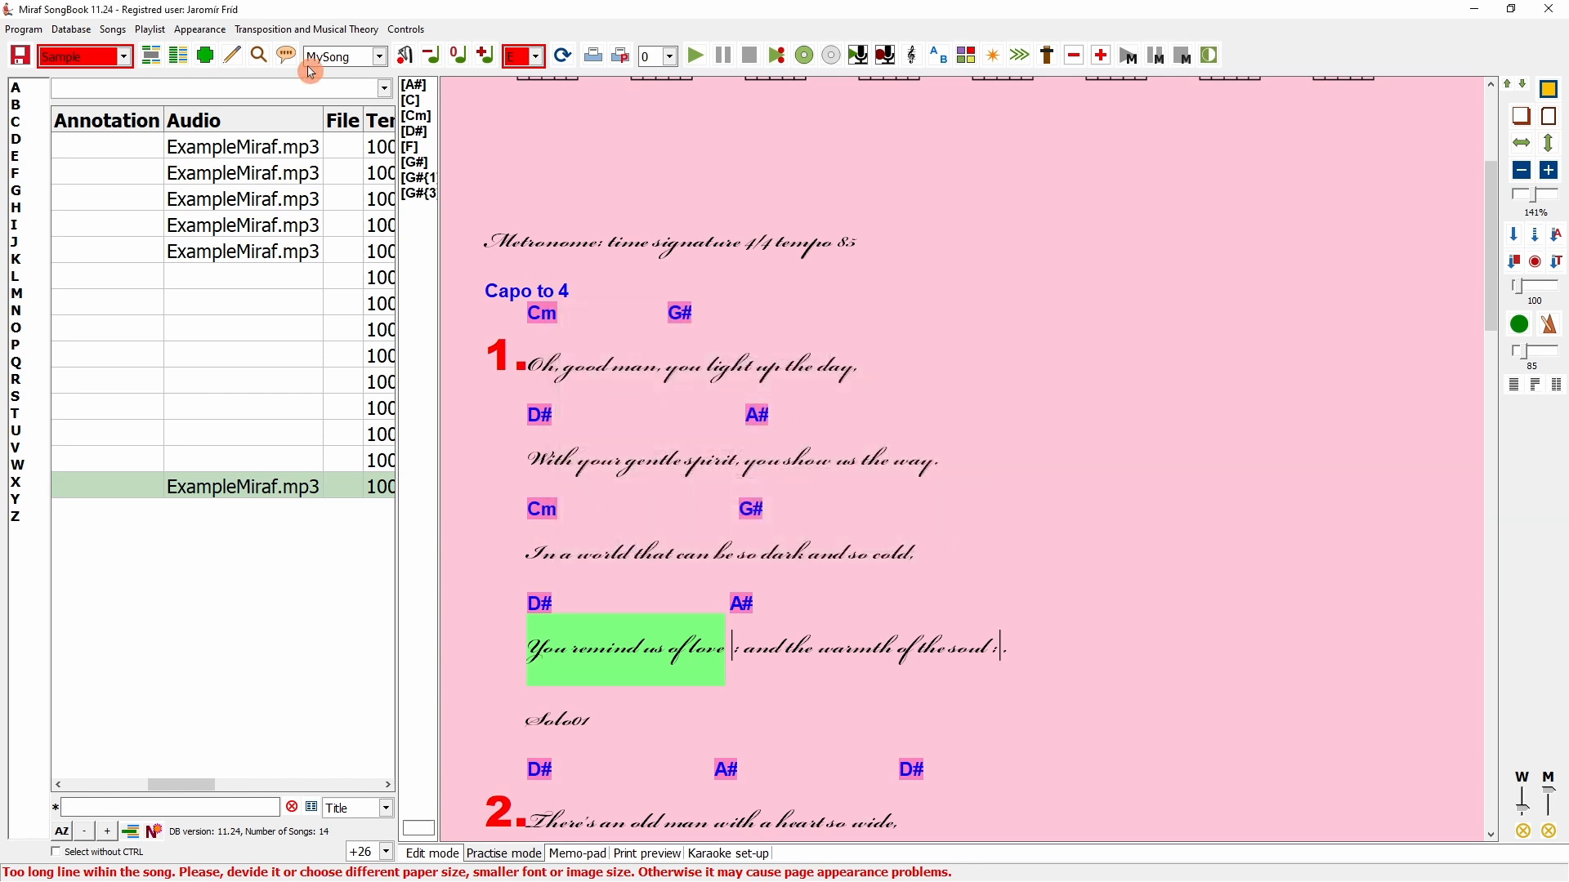
- Review the page size, orientation and margin settings, close them without saving, and look through the page zoom options
left_click(214, 32)
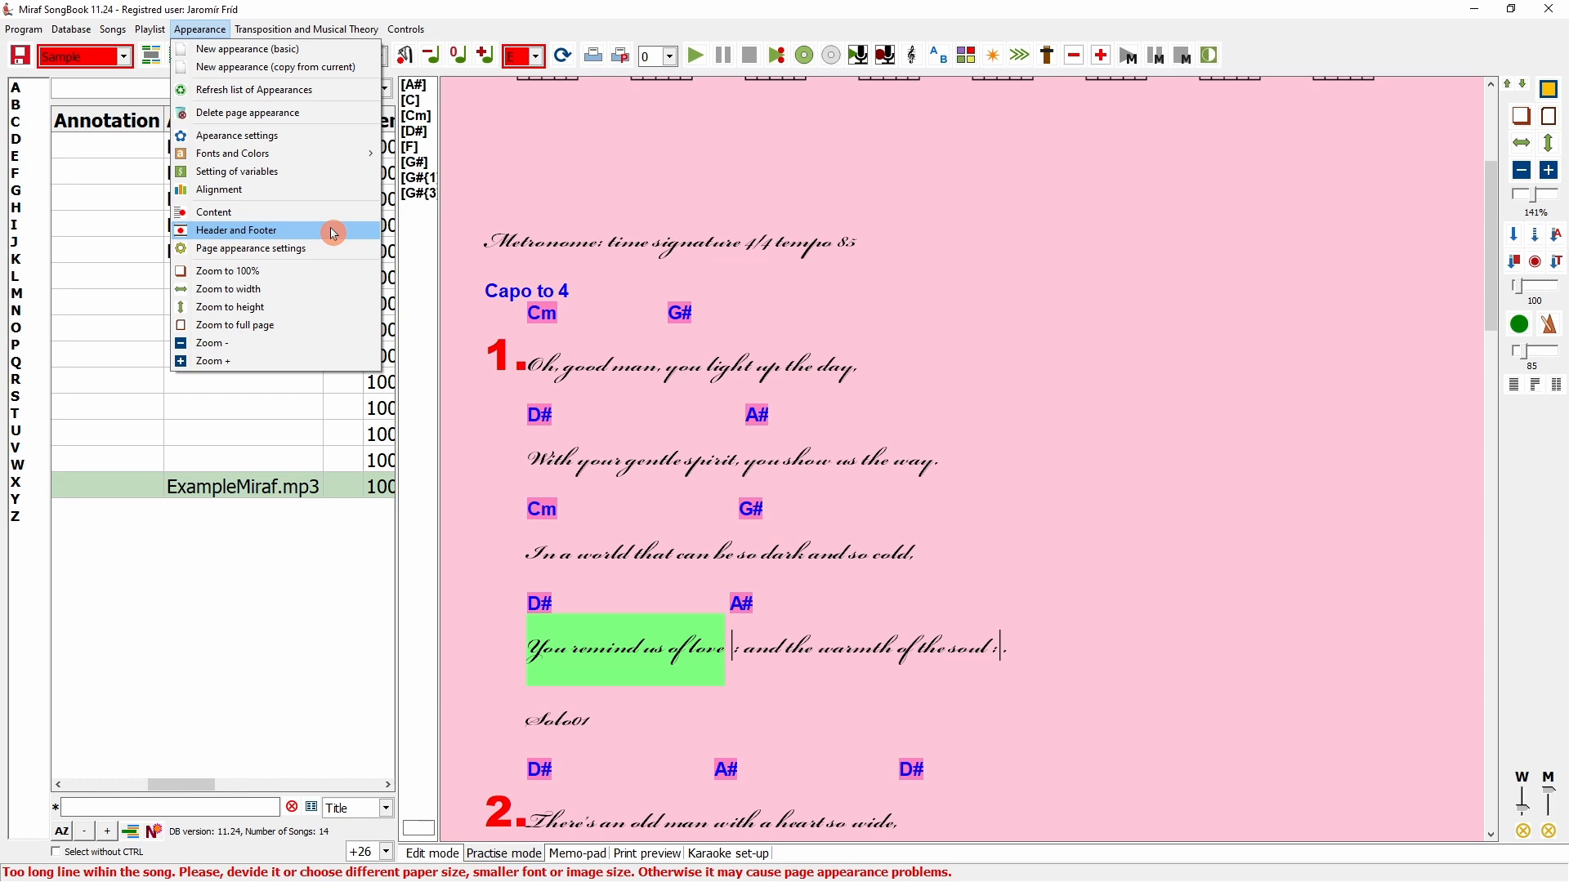
left_click(307, 248)
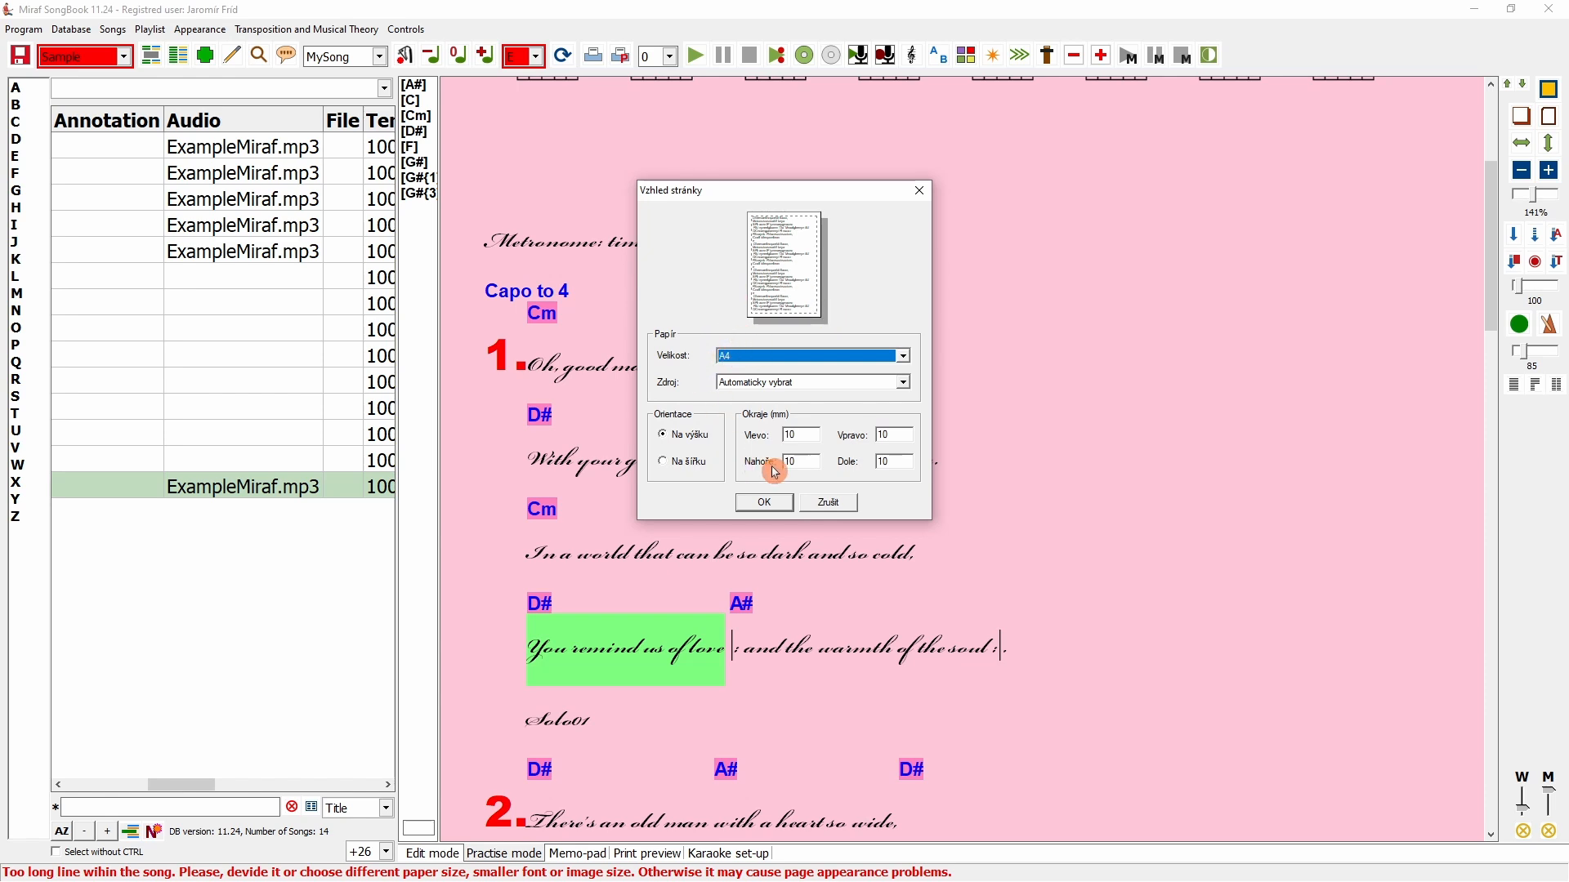
left_click(830, 505)
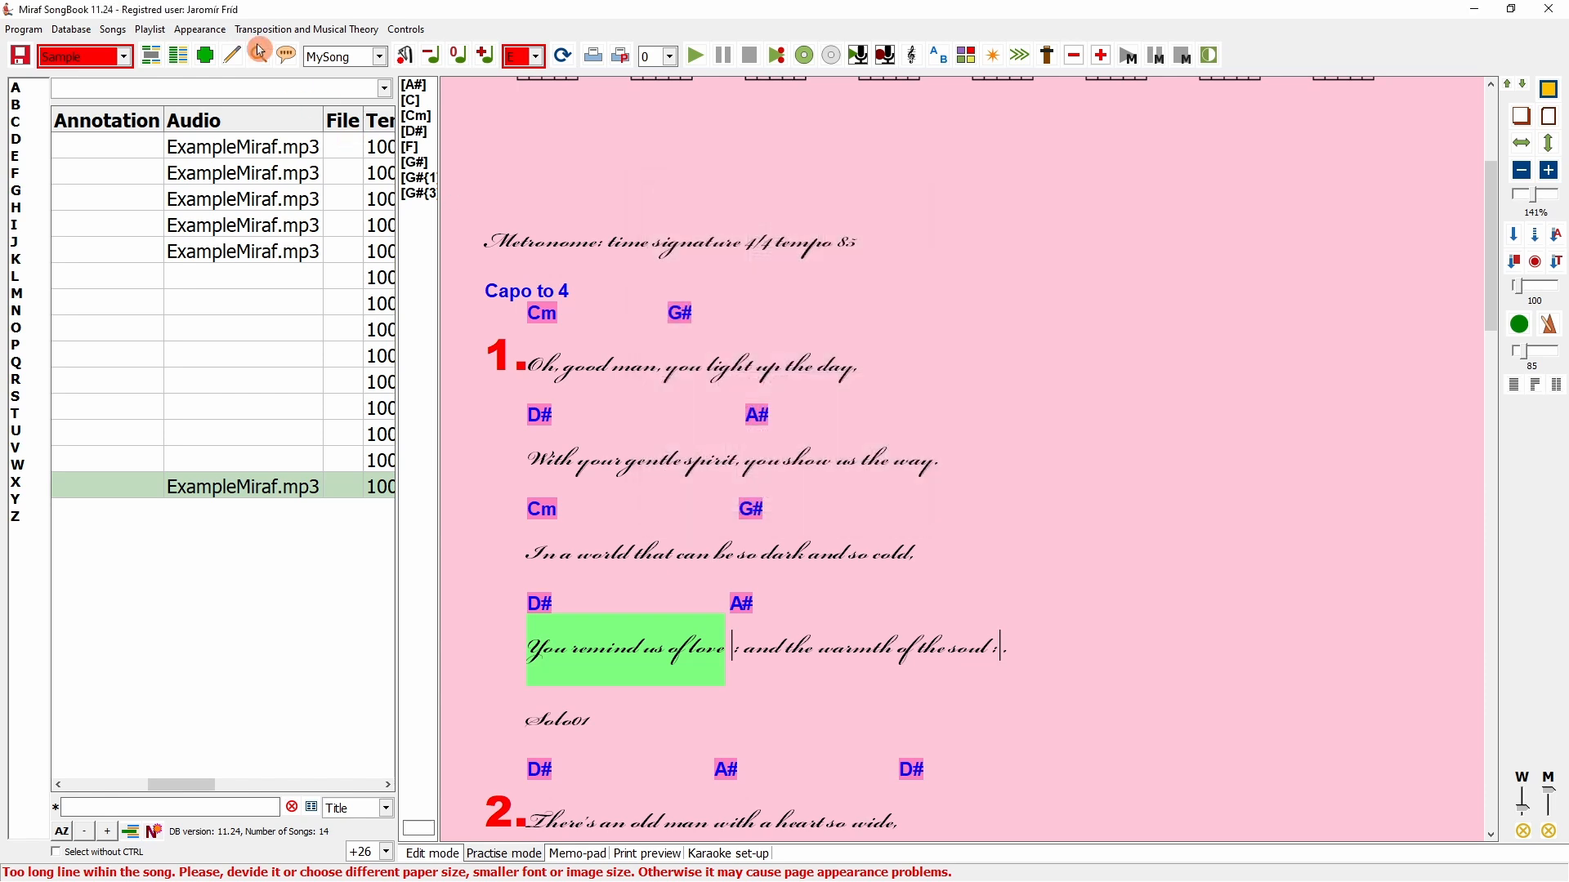
left_click(200, 29)
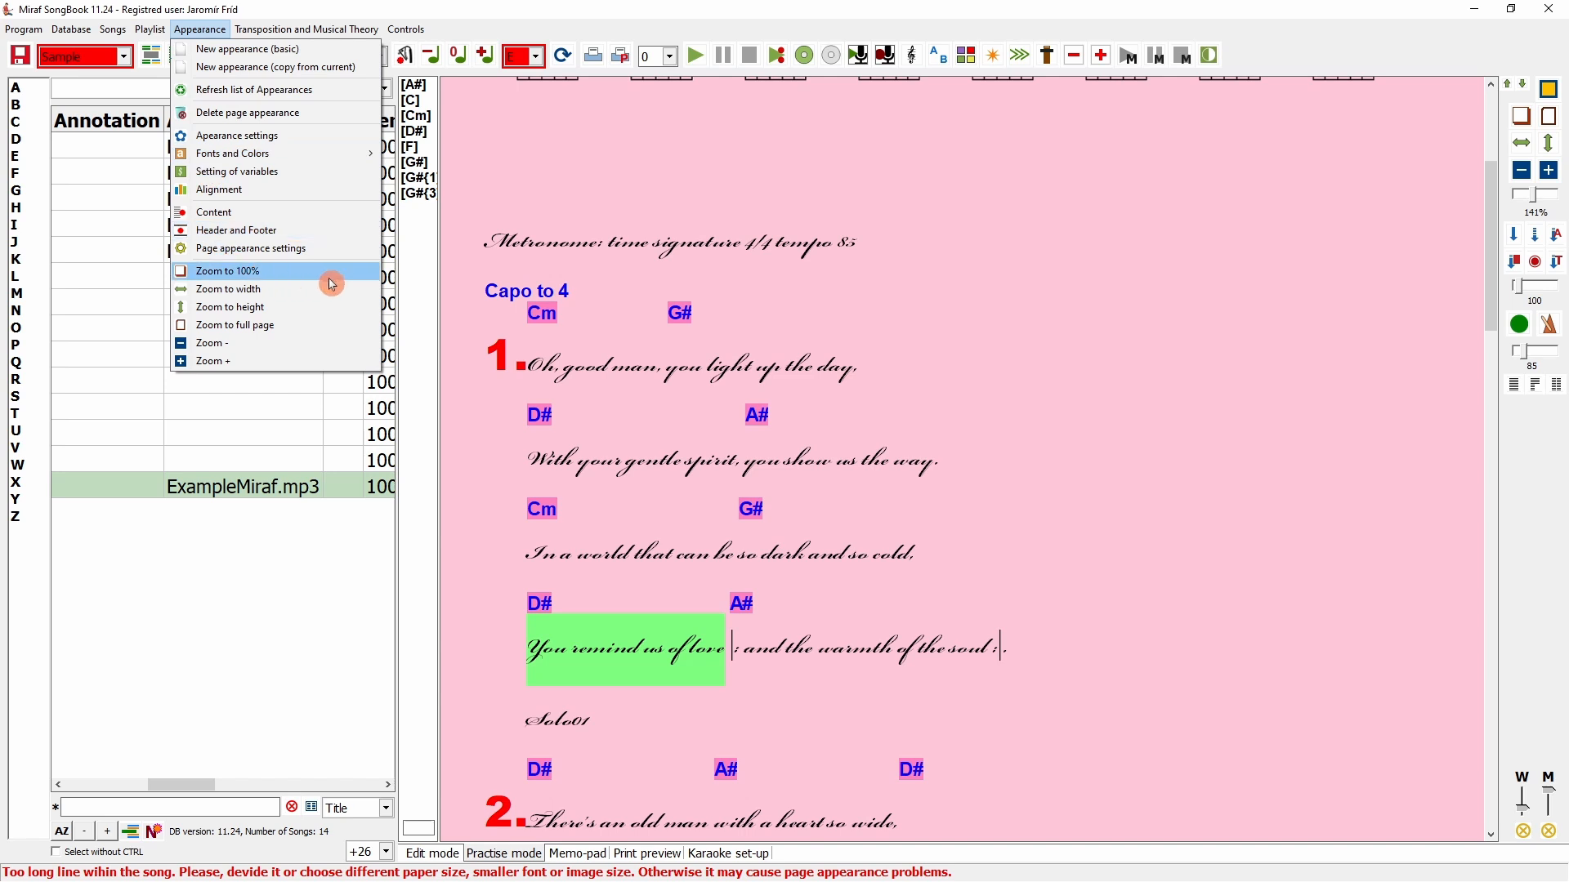
left_click(280, 277)
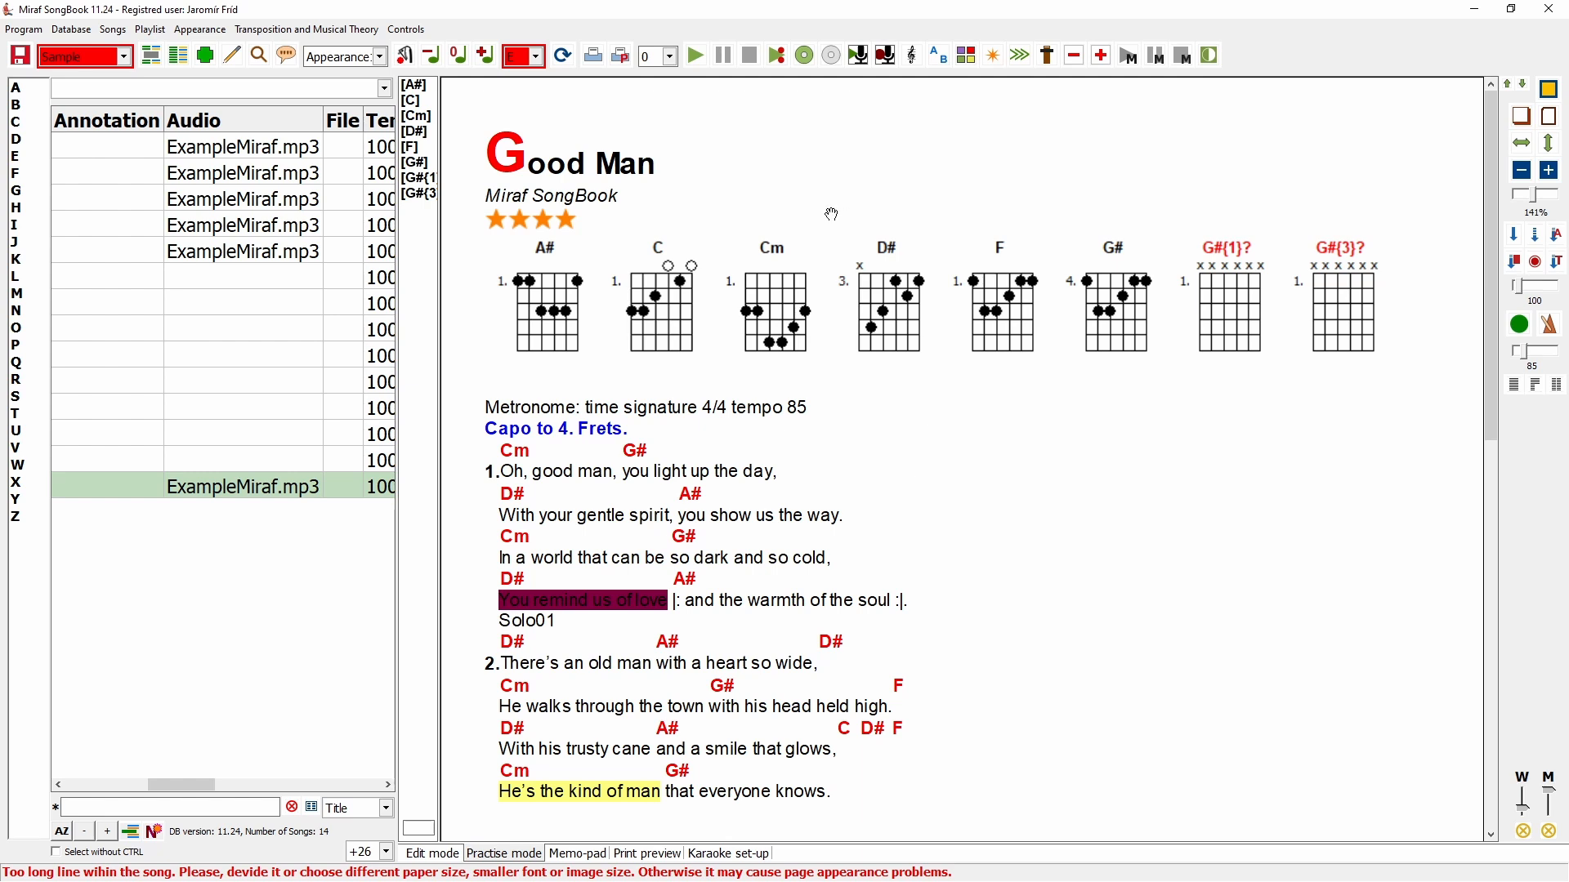
- Open the properties of the song Good Man for editing and enter MyBand as its annotation
left_click(234, 58)
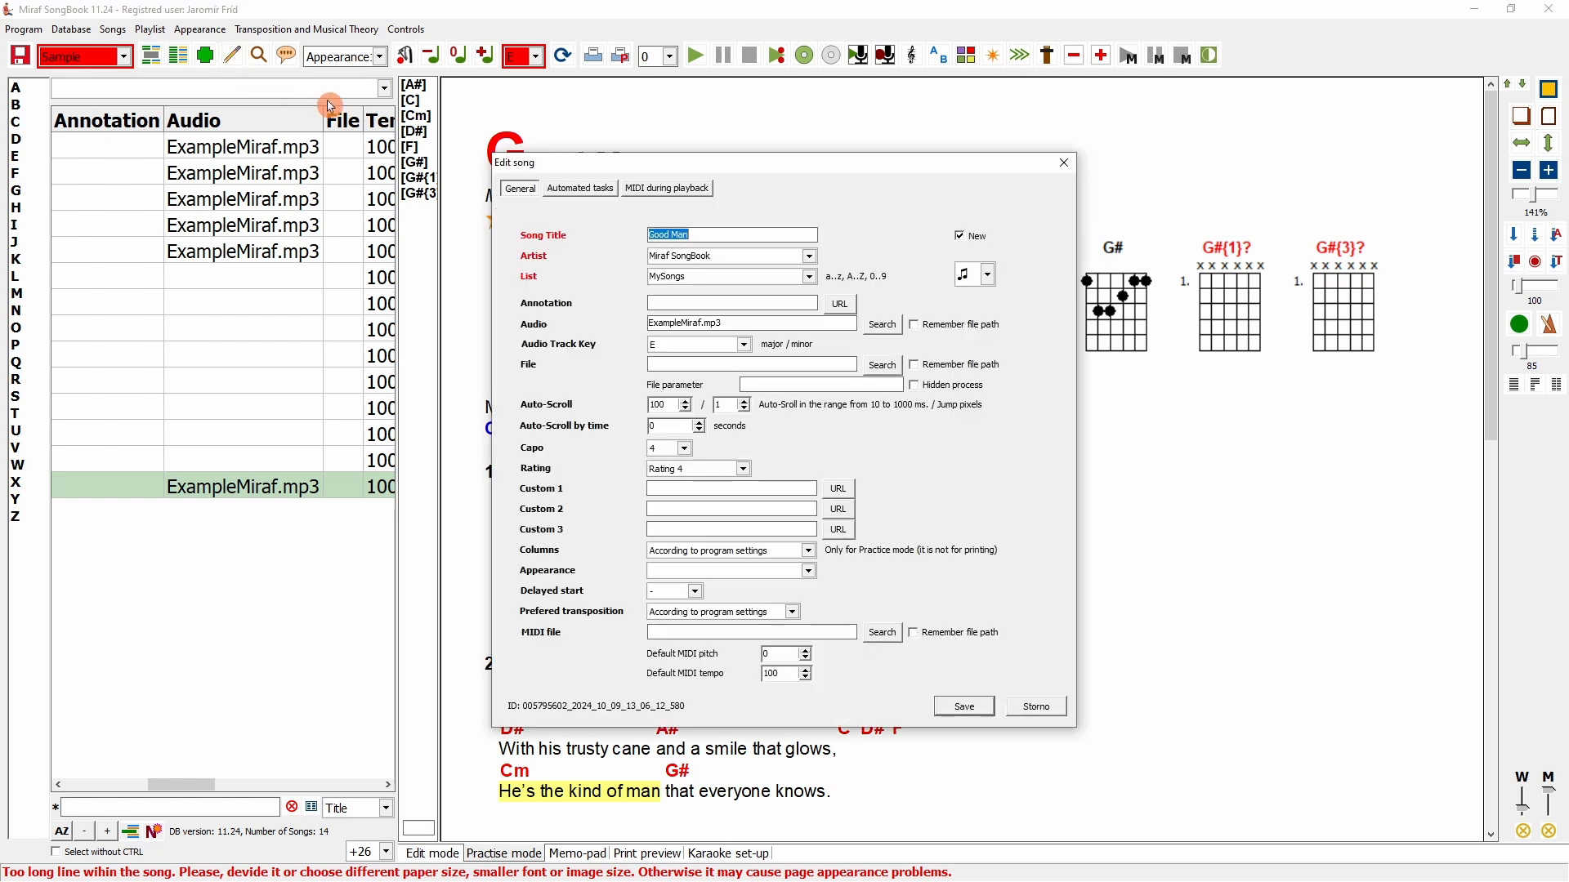
left_click_drag(772, 170, 814, 146)
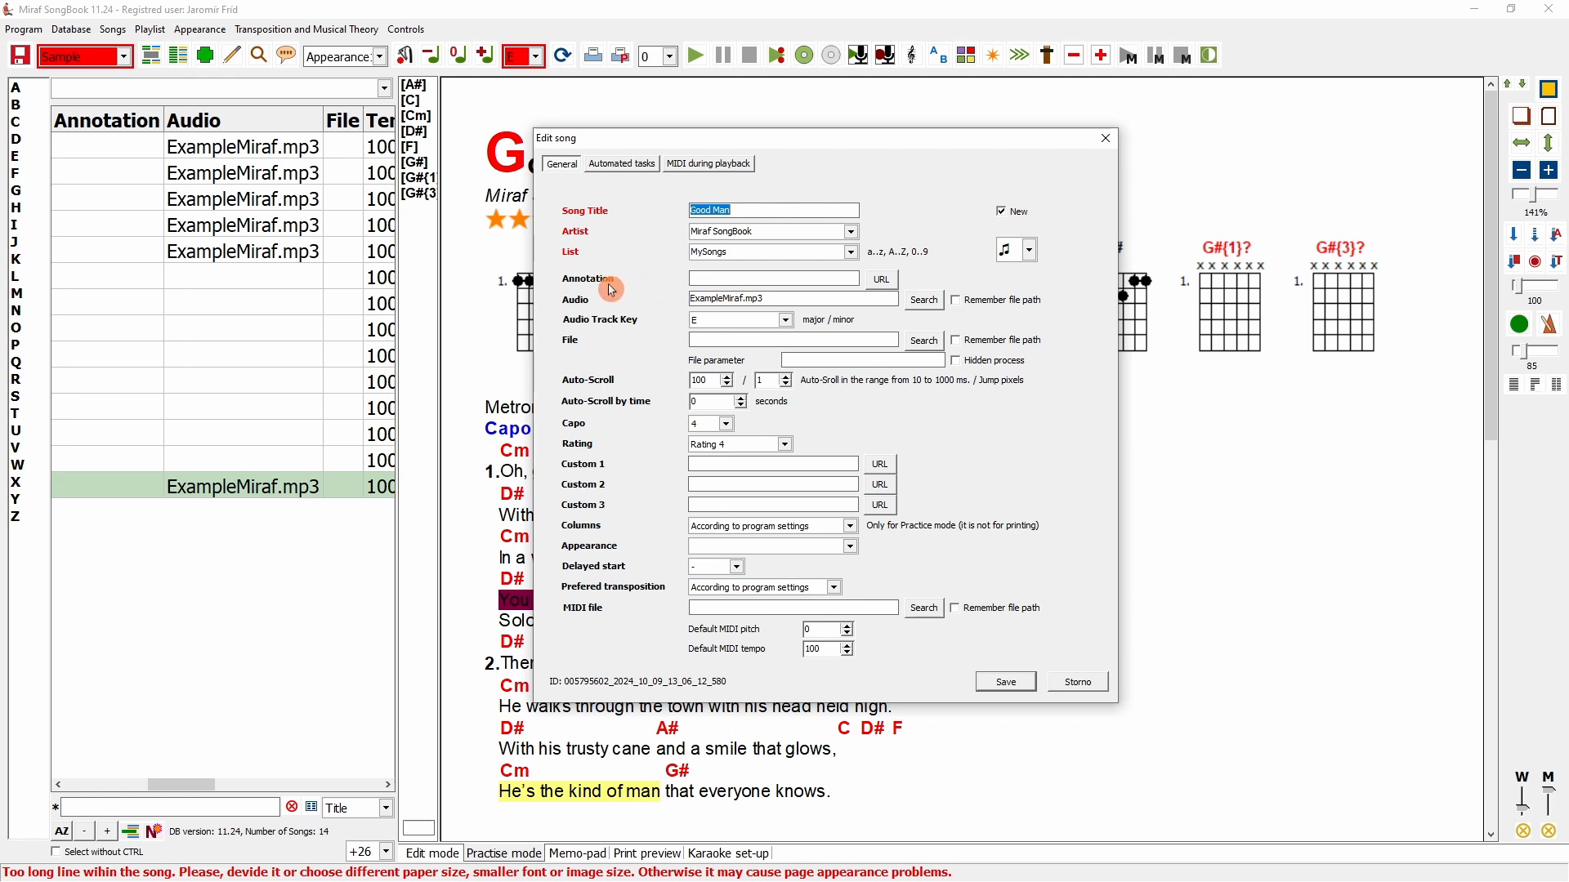
left_click(649, 286)
type("MyBand")
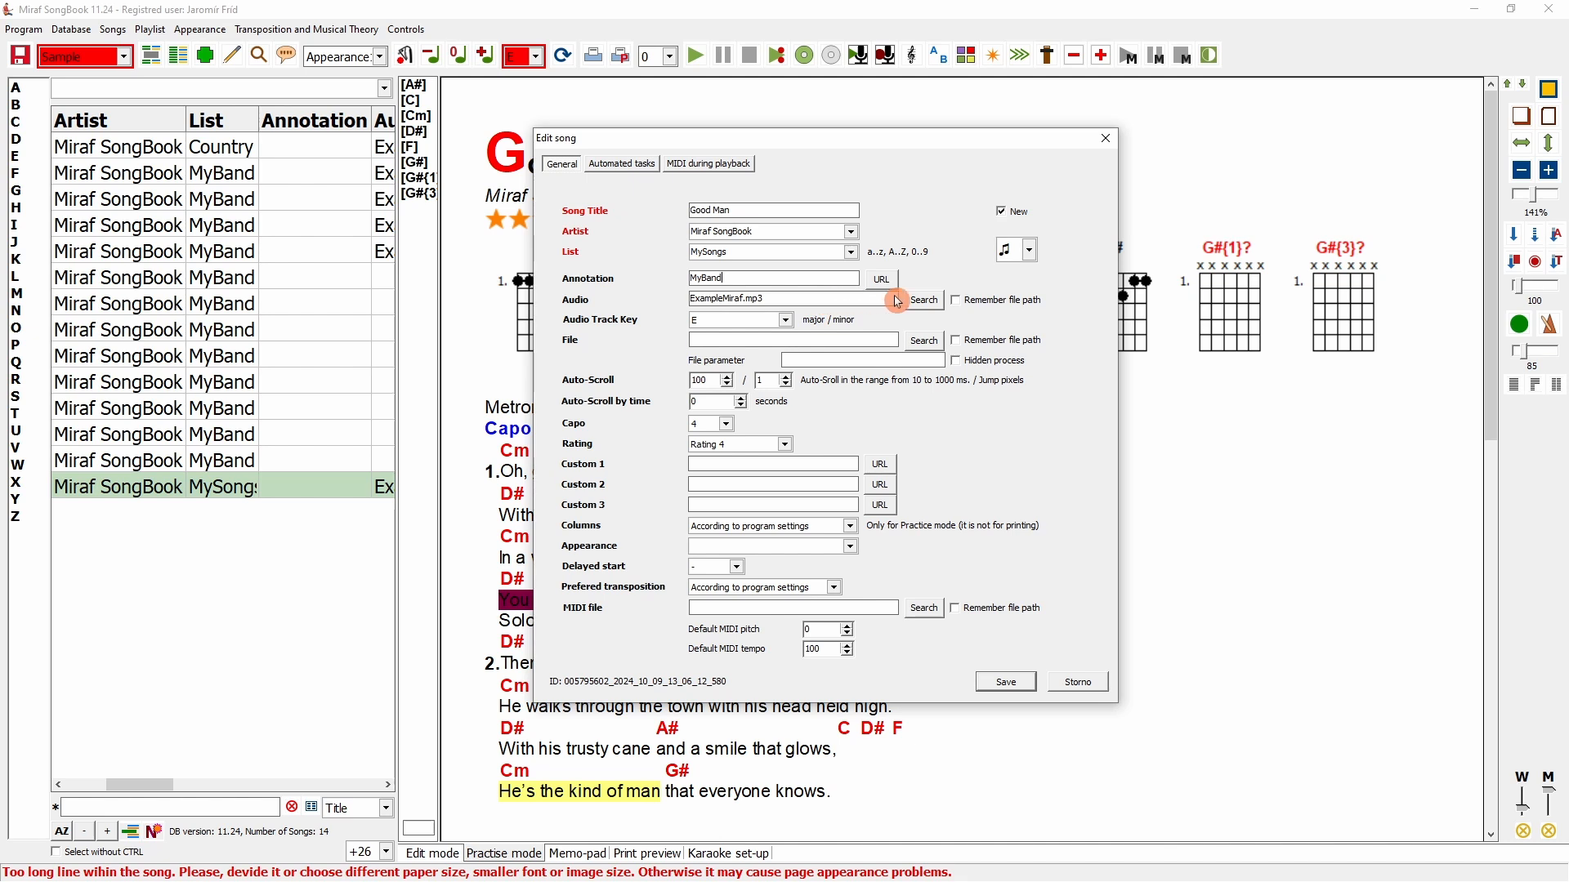
- Look through the song's audio file selection, audio track key choices, and file and file parameter fields without changing them
left_click(924, 302)
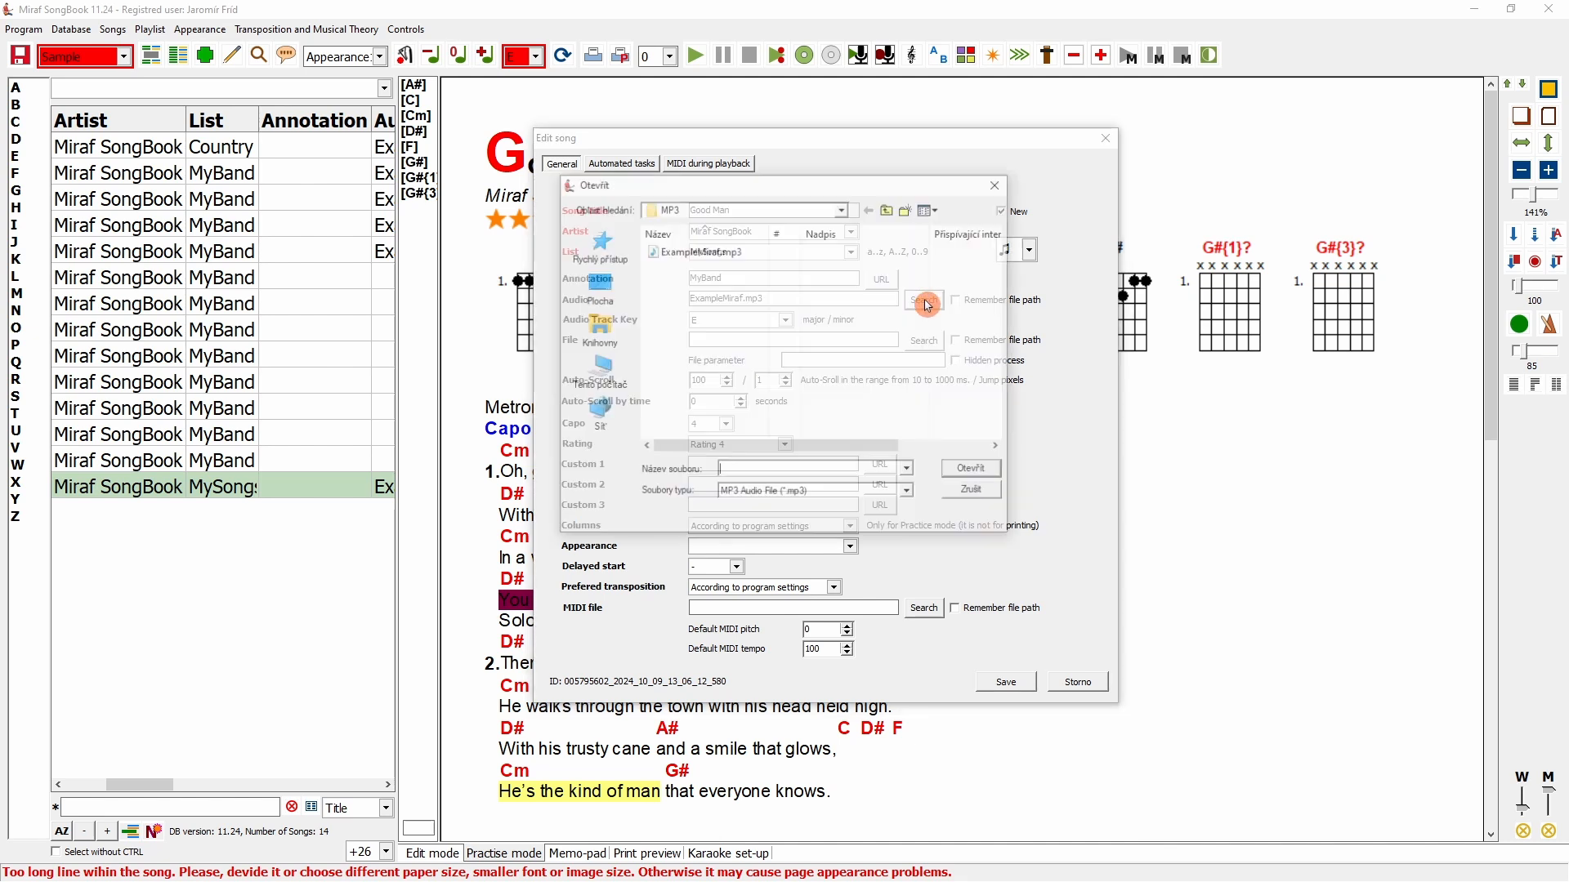
left_click(979, 495)
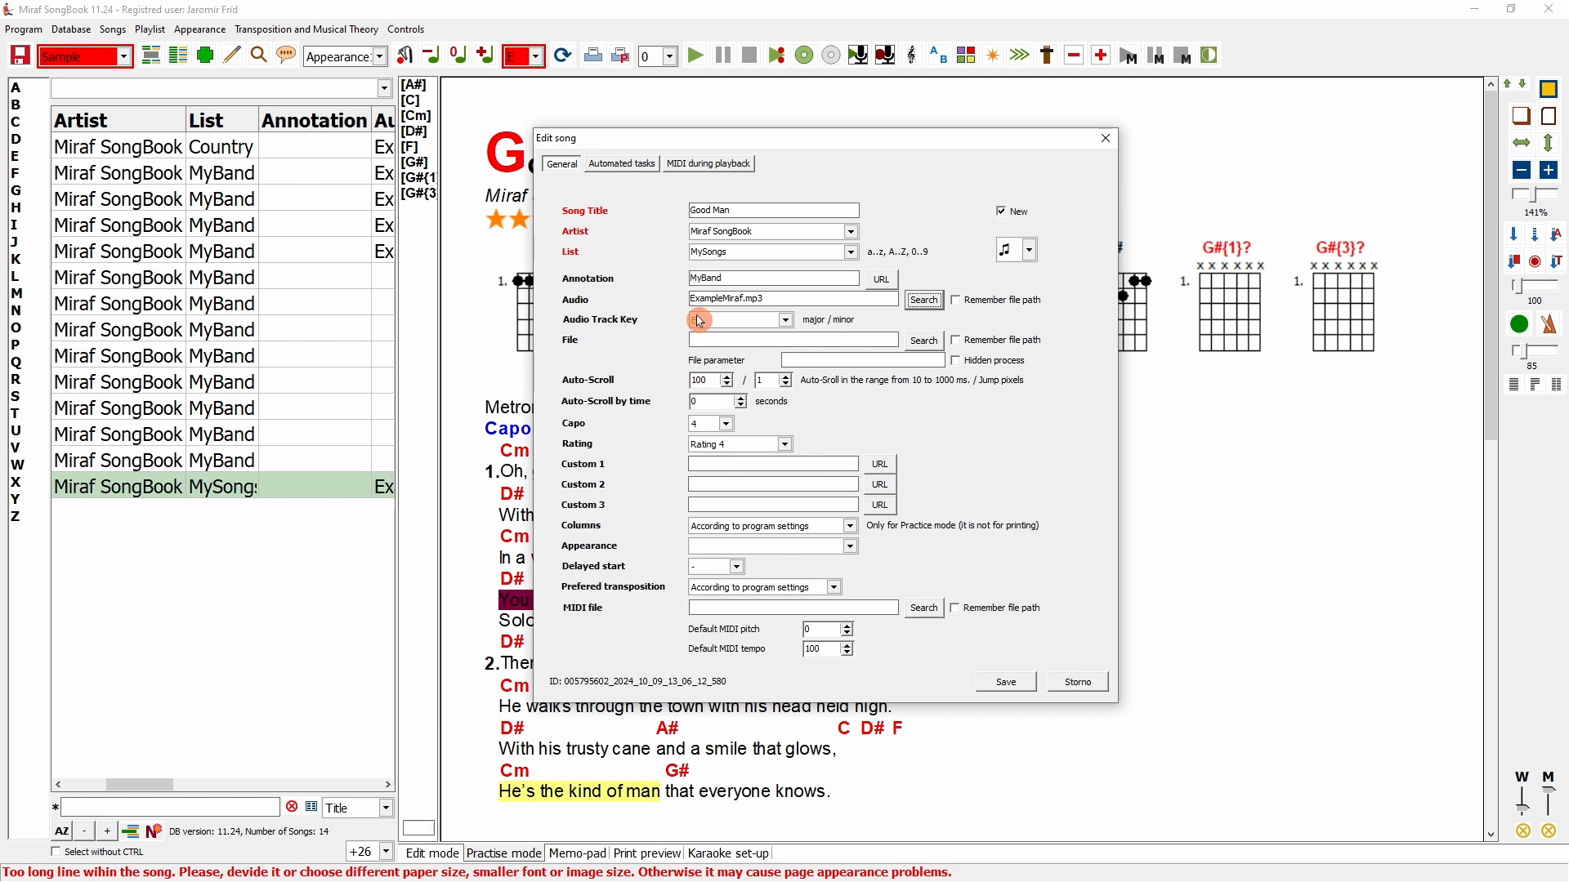
left_click(789, 322)
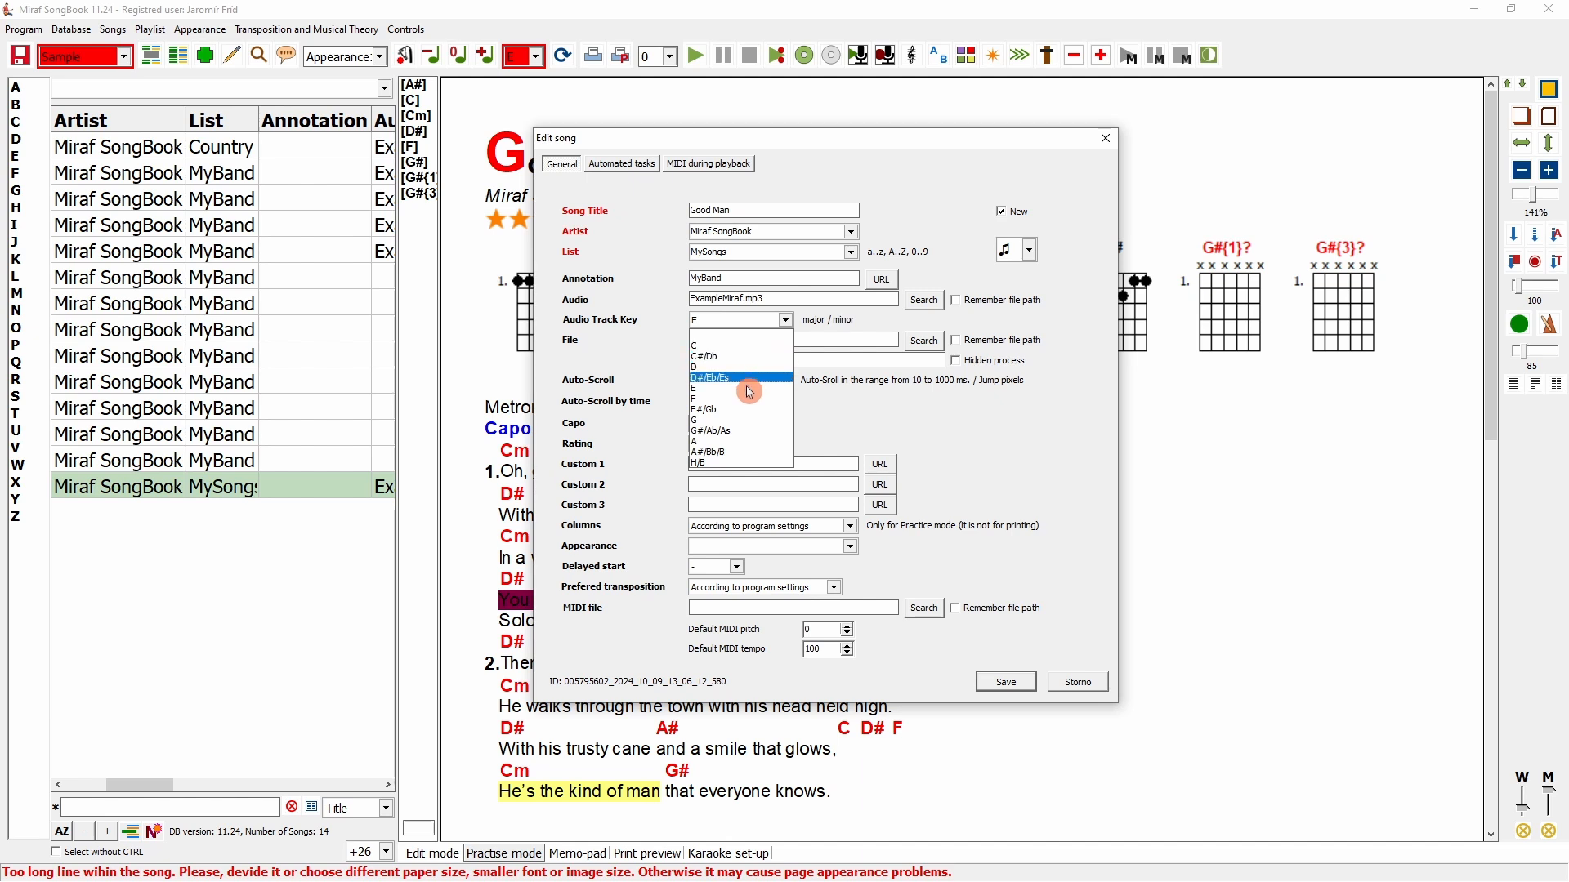
left_click(865, 402)
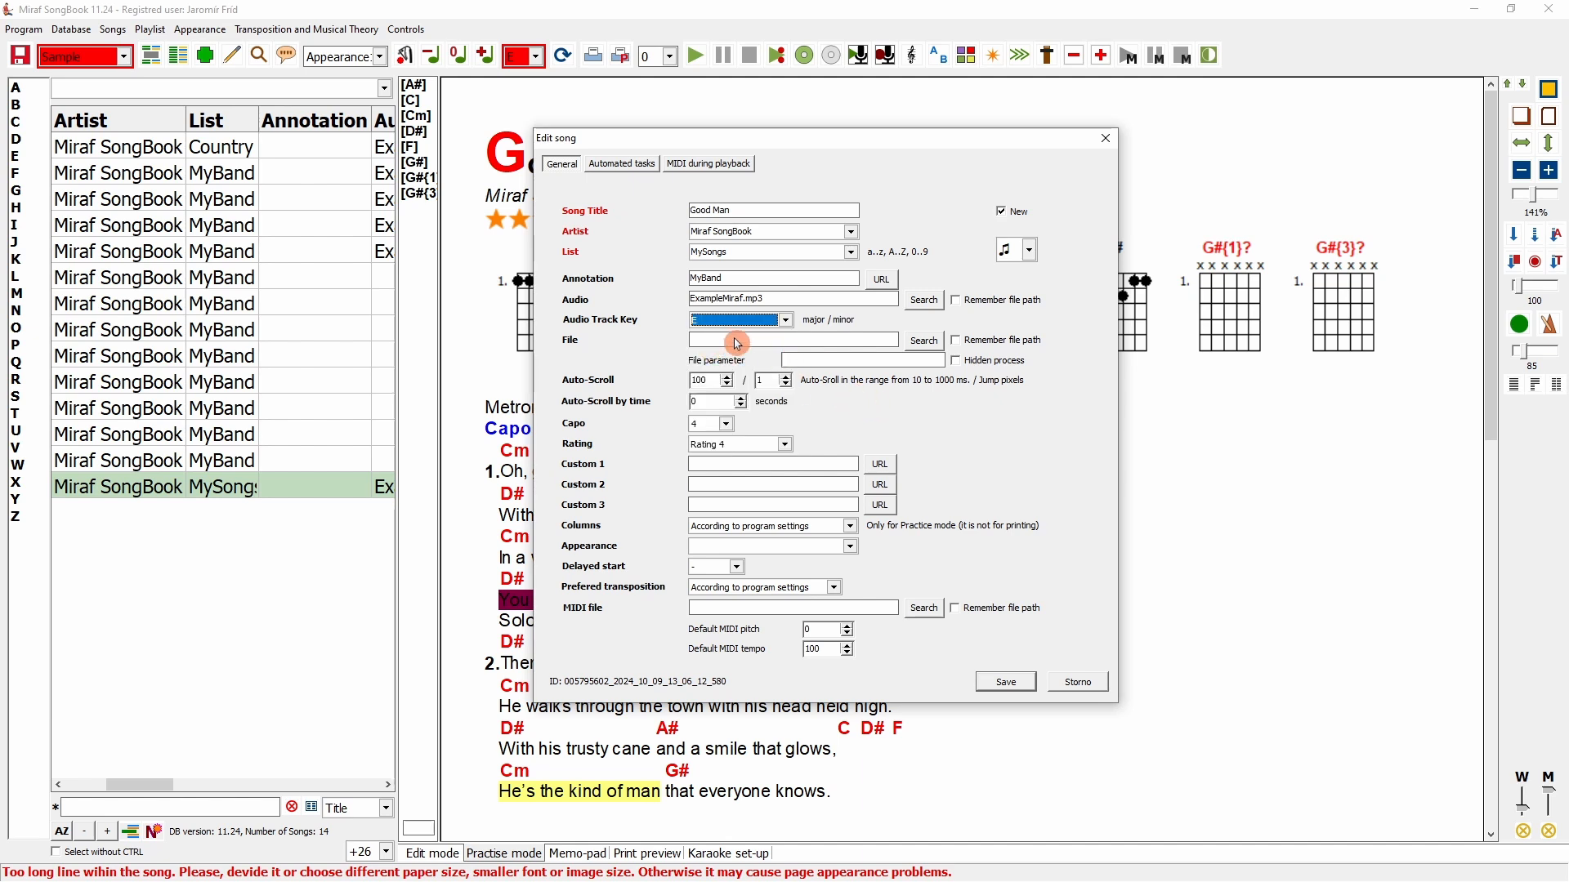
left_click(768, 341)
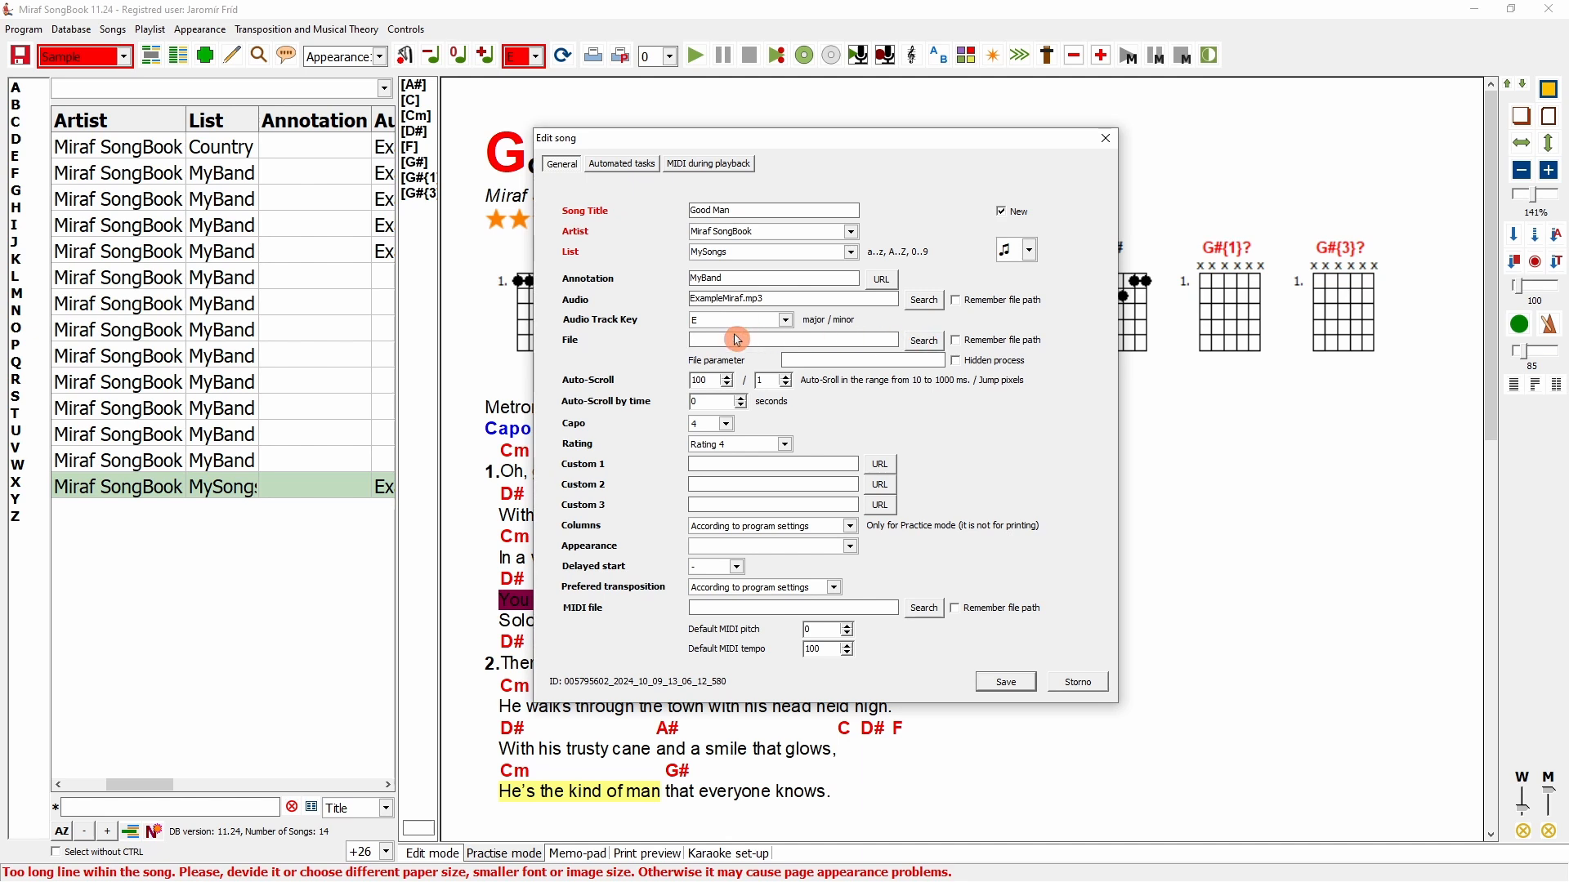
left_click(863, 362)
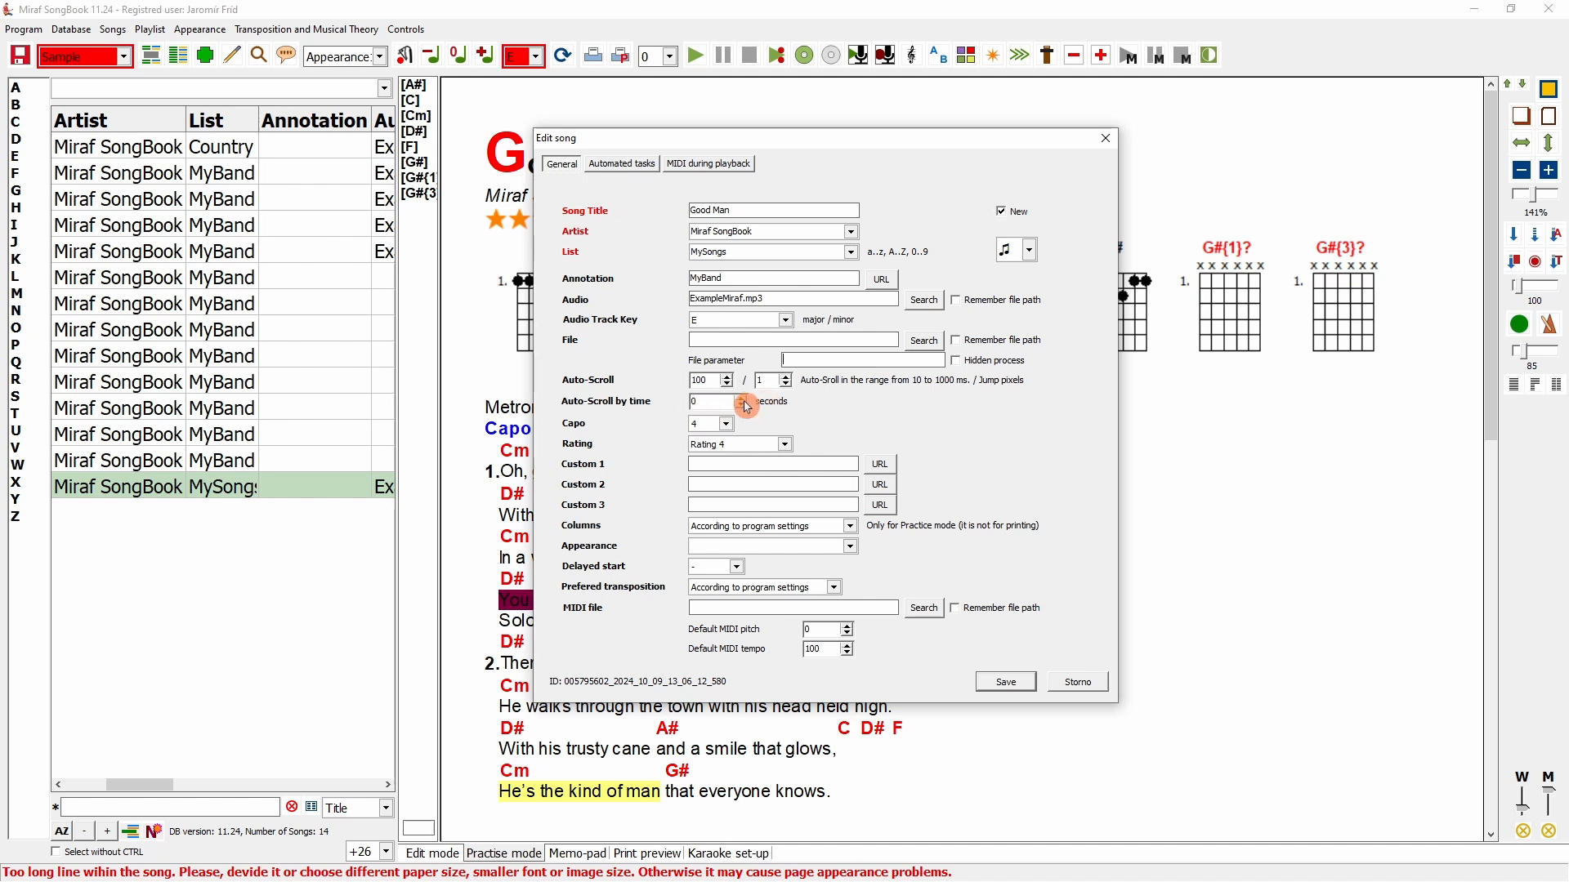
- Look through the available capo positions and rating levels for the song without changing either
left_click(726, 423)
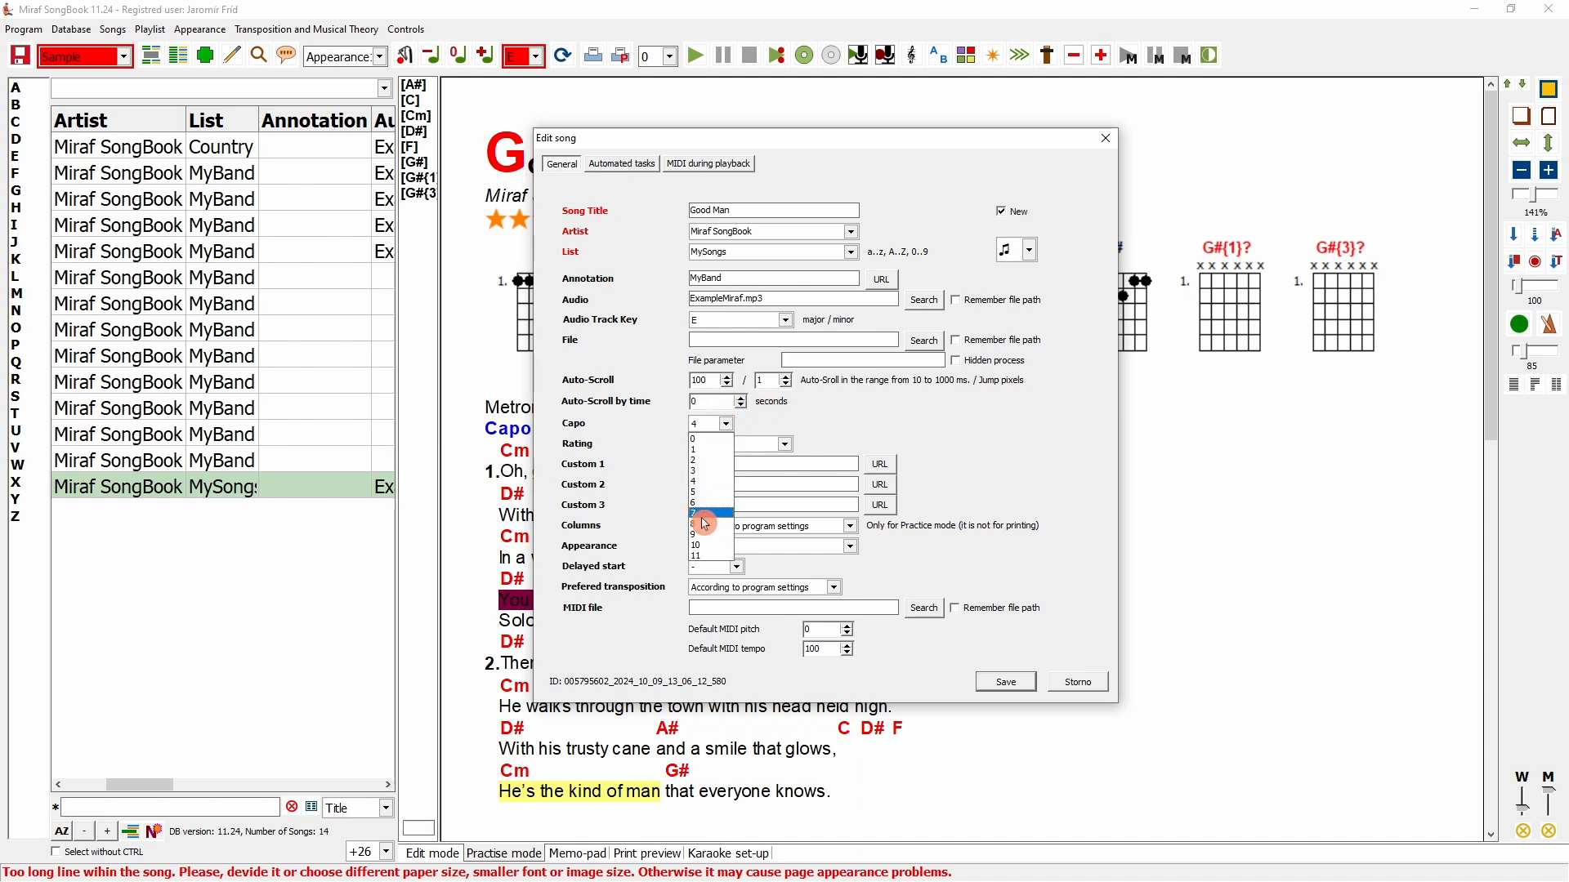
left_click(850, 424)
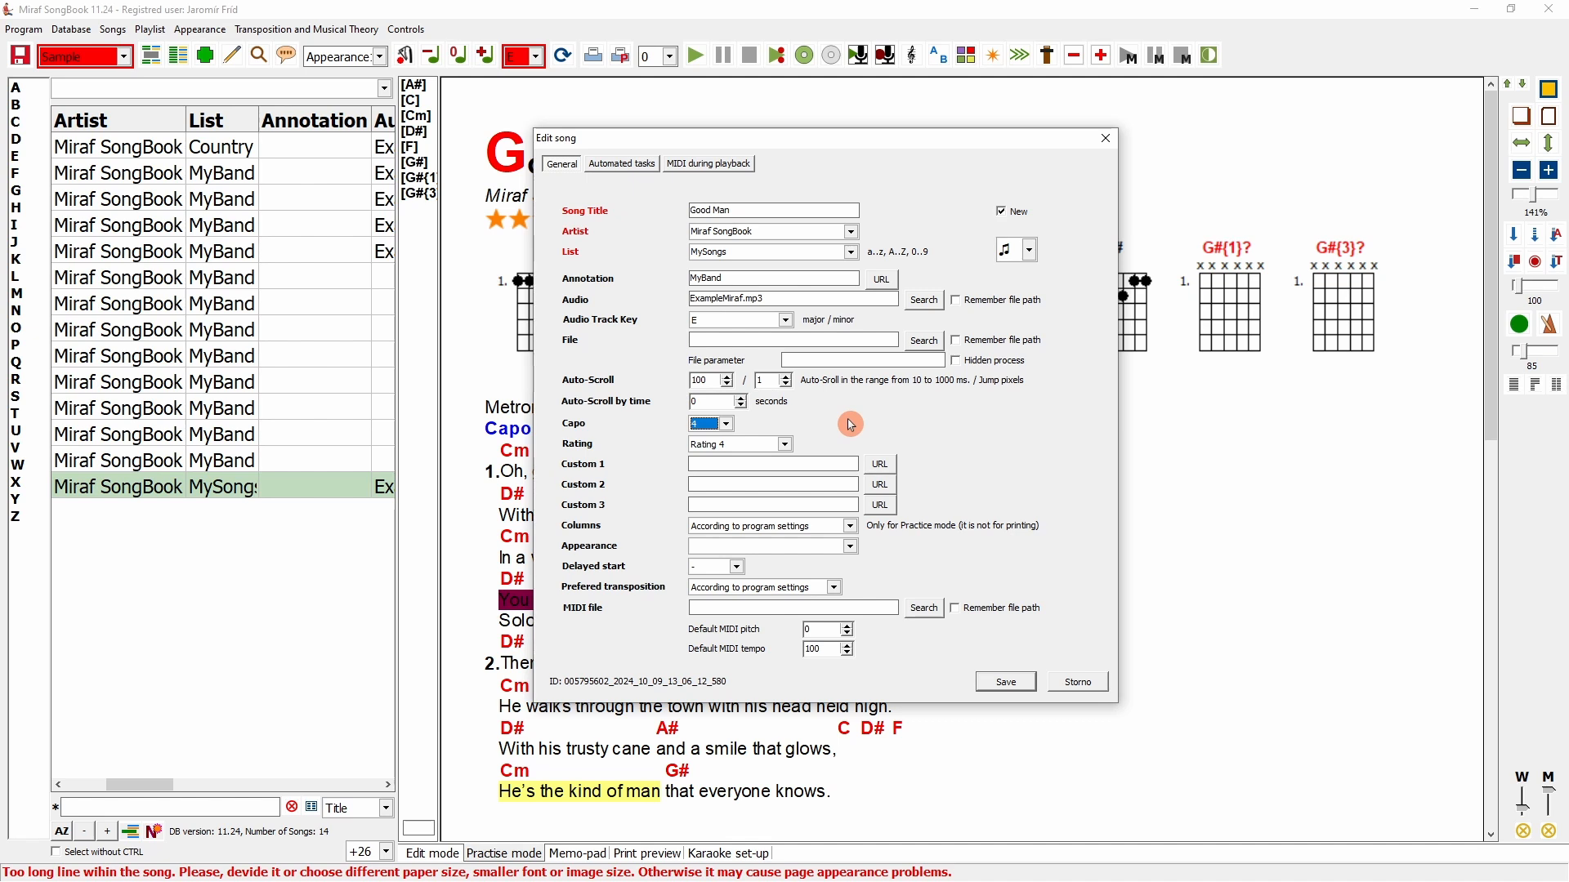
left_click(784, 445)
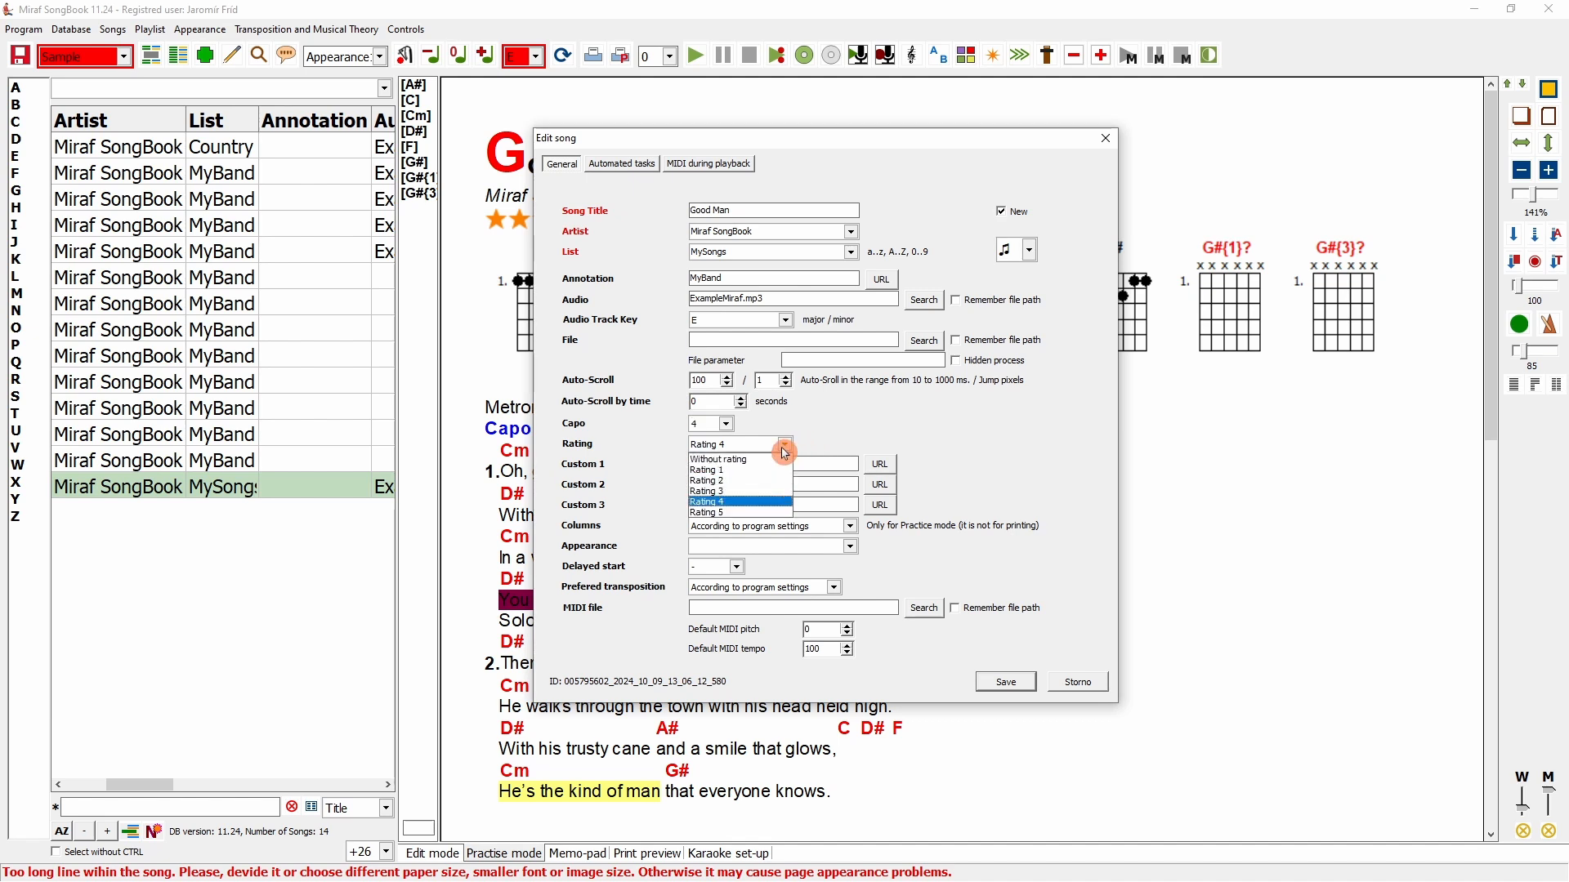
left_click(909, 435)
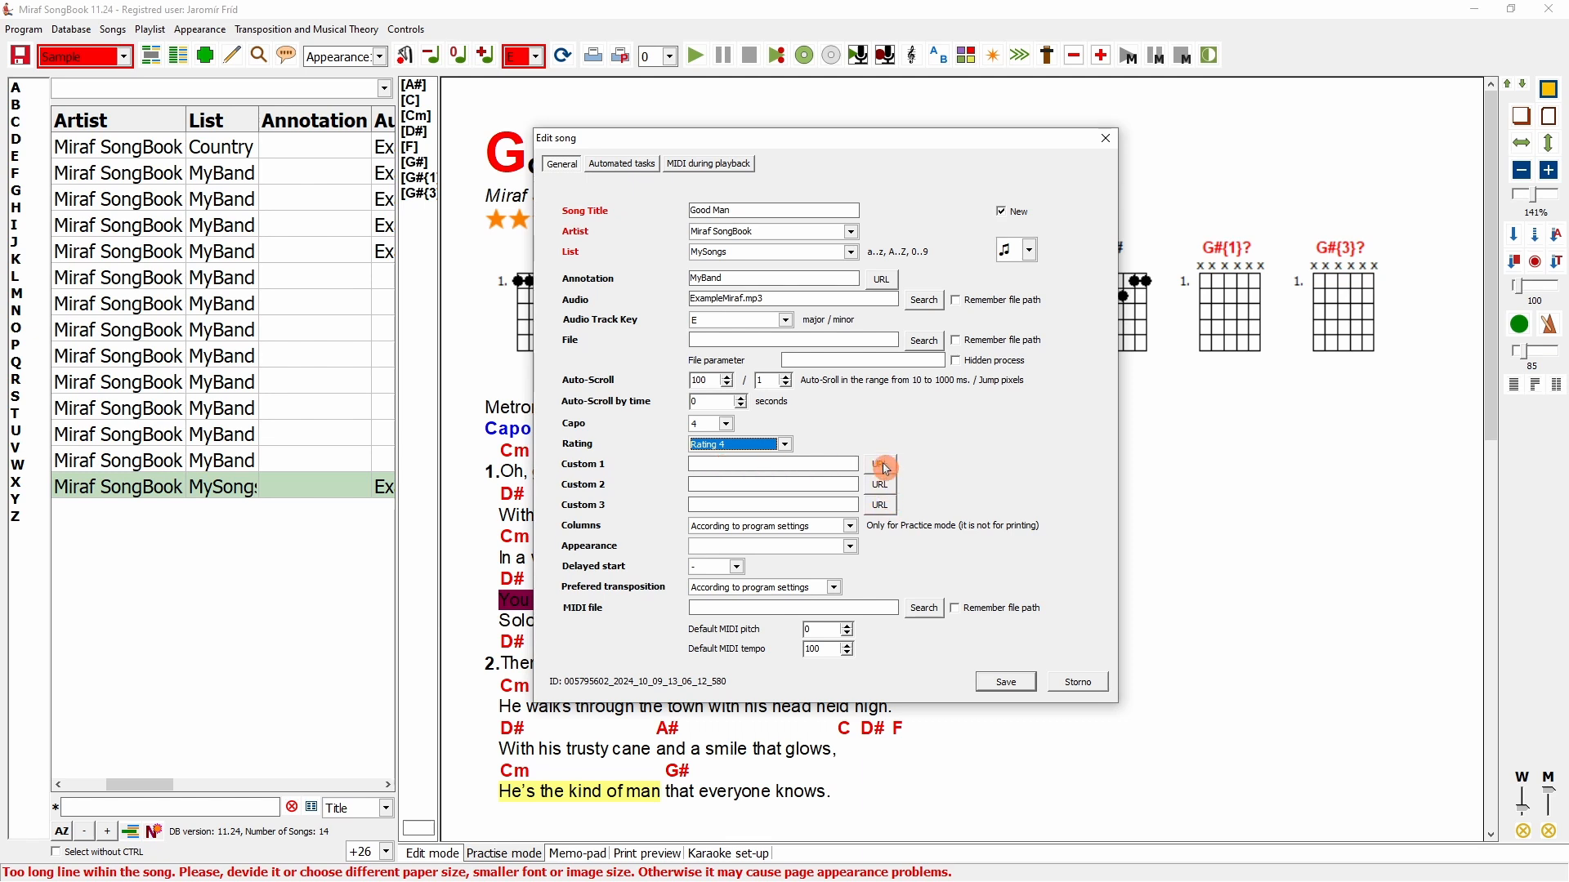
- Enter 2024 in Custom 1 and Miraf in Custom 2, and keep the columns set according to program settings
left_click(735, 465)
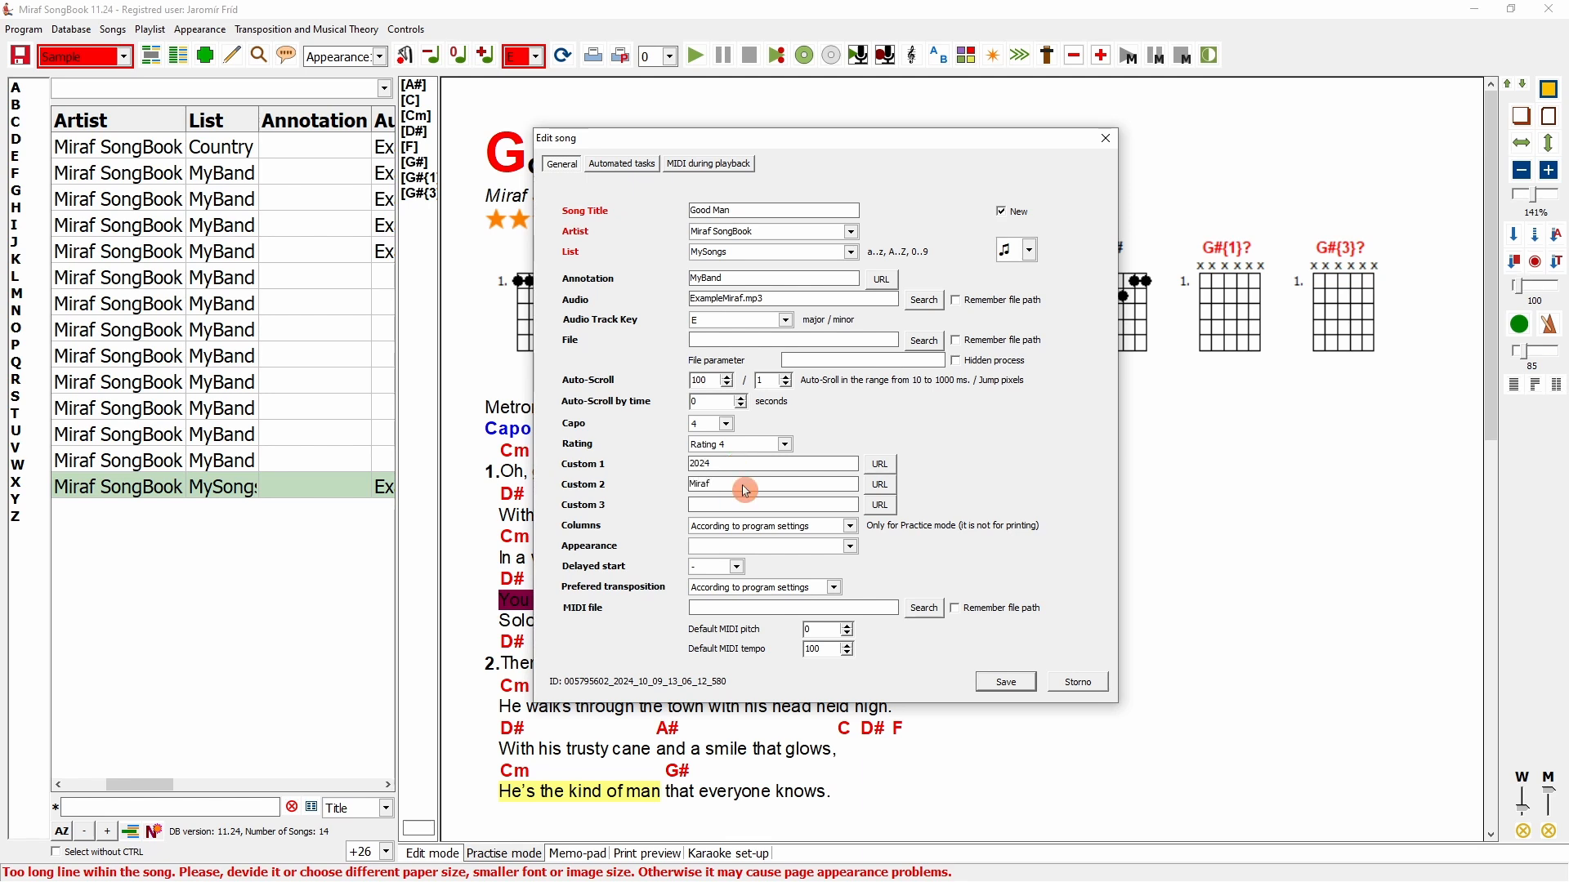
left_click(855, 532)
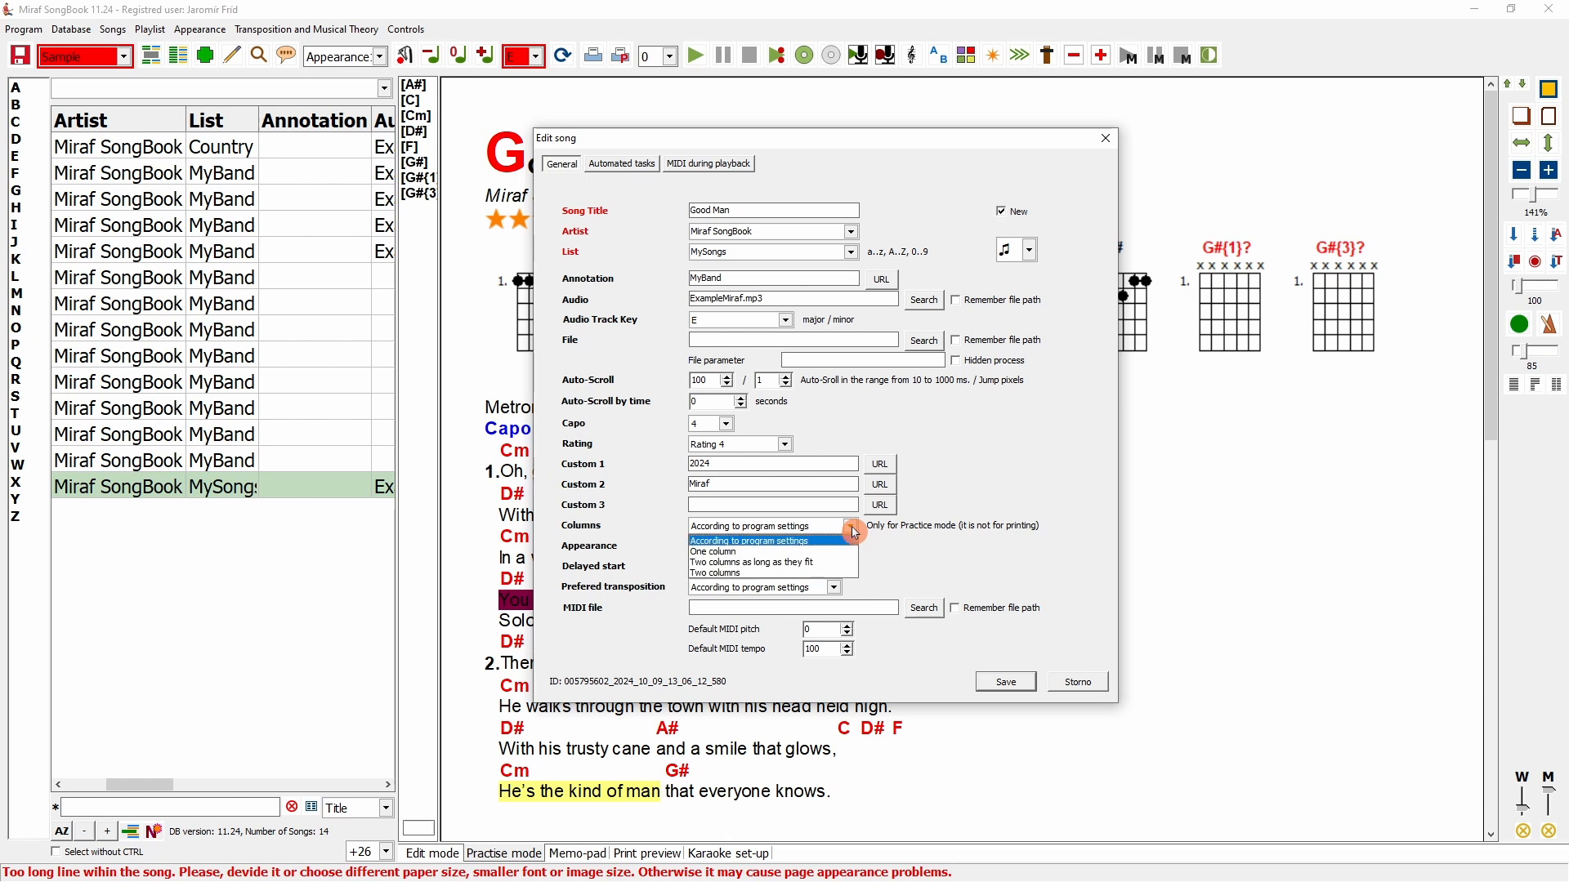
left_click(747, 542)
- Look through the song's appearance, delayed start and preferred transposition choices and its MIDI file field without changing them
left_click(851, 547)
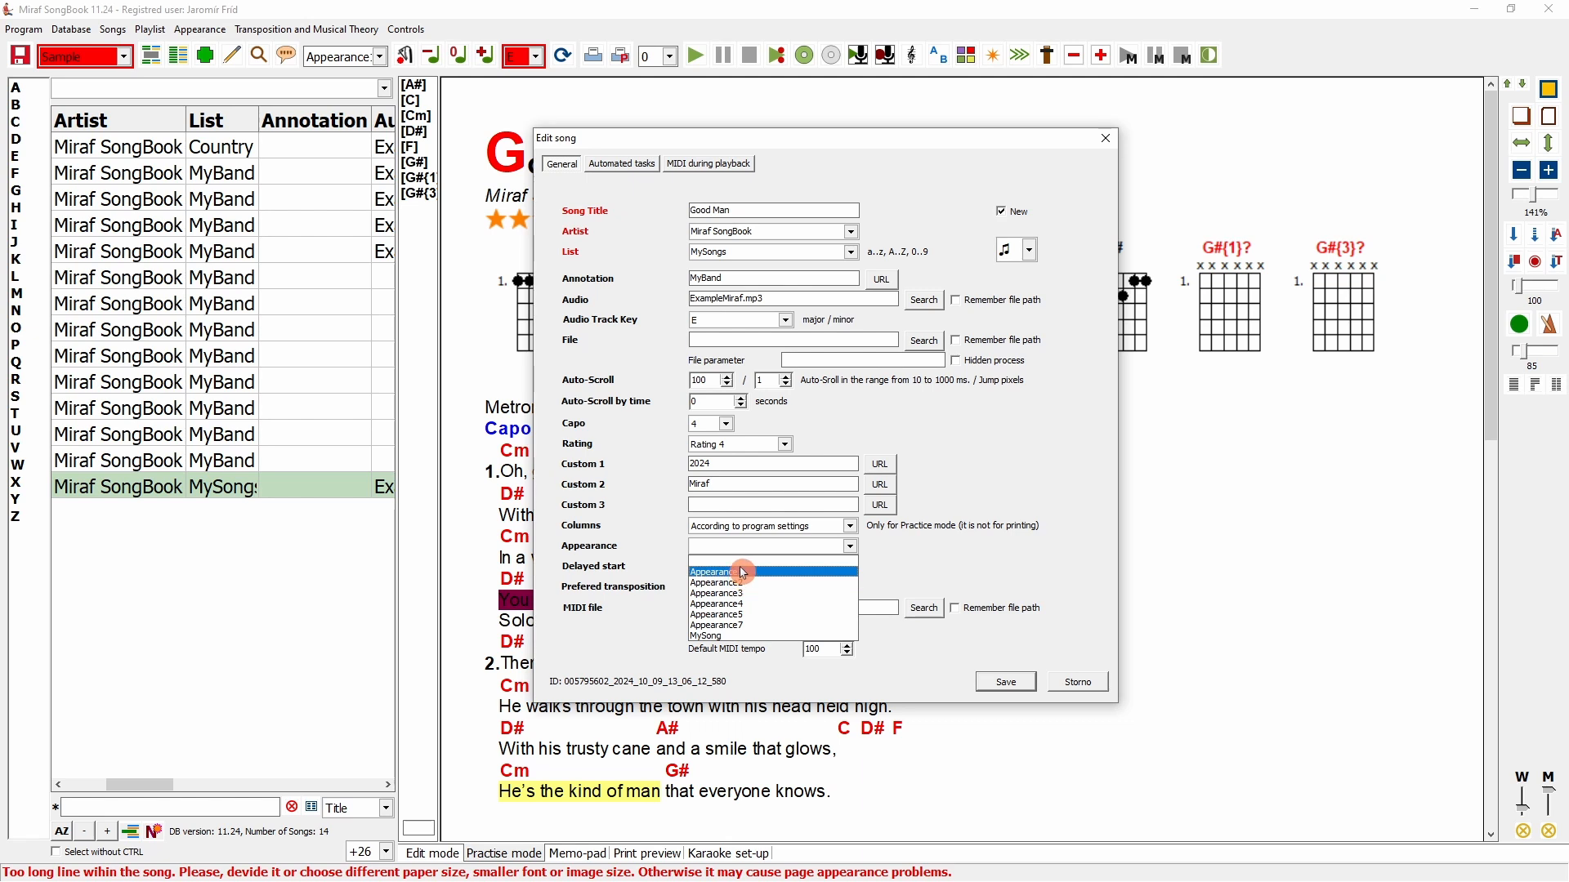
left_click(905, 558)
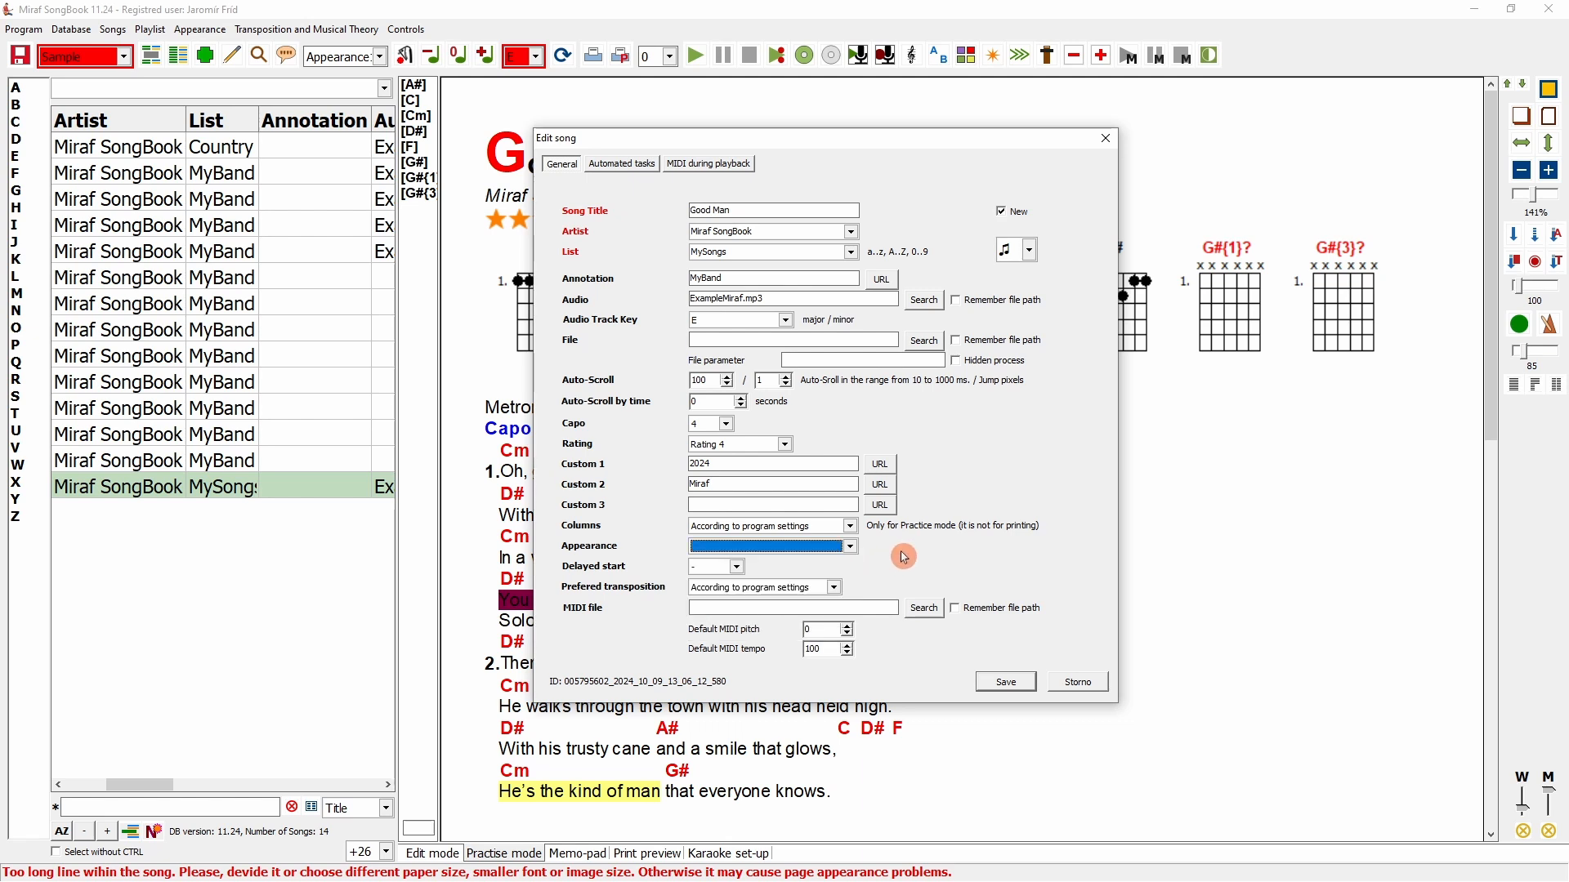
left_click(739, 571)
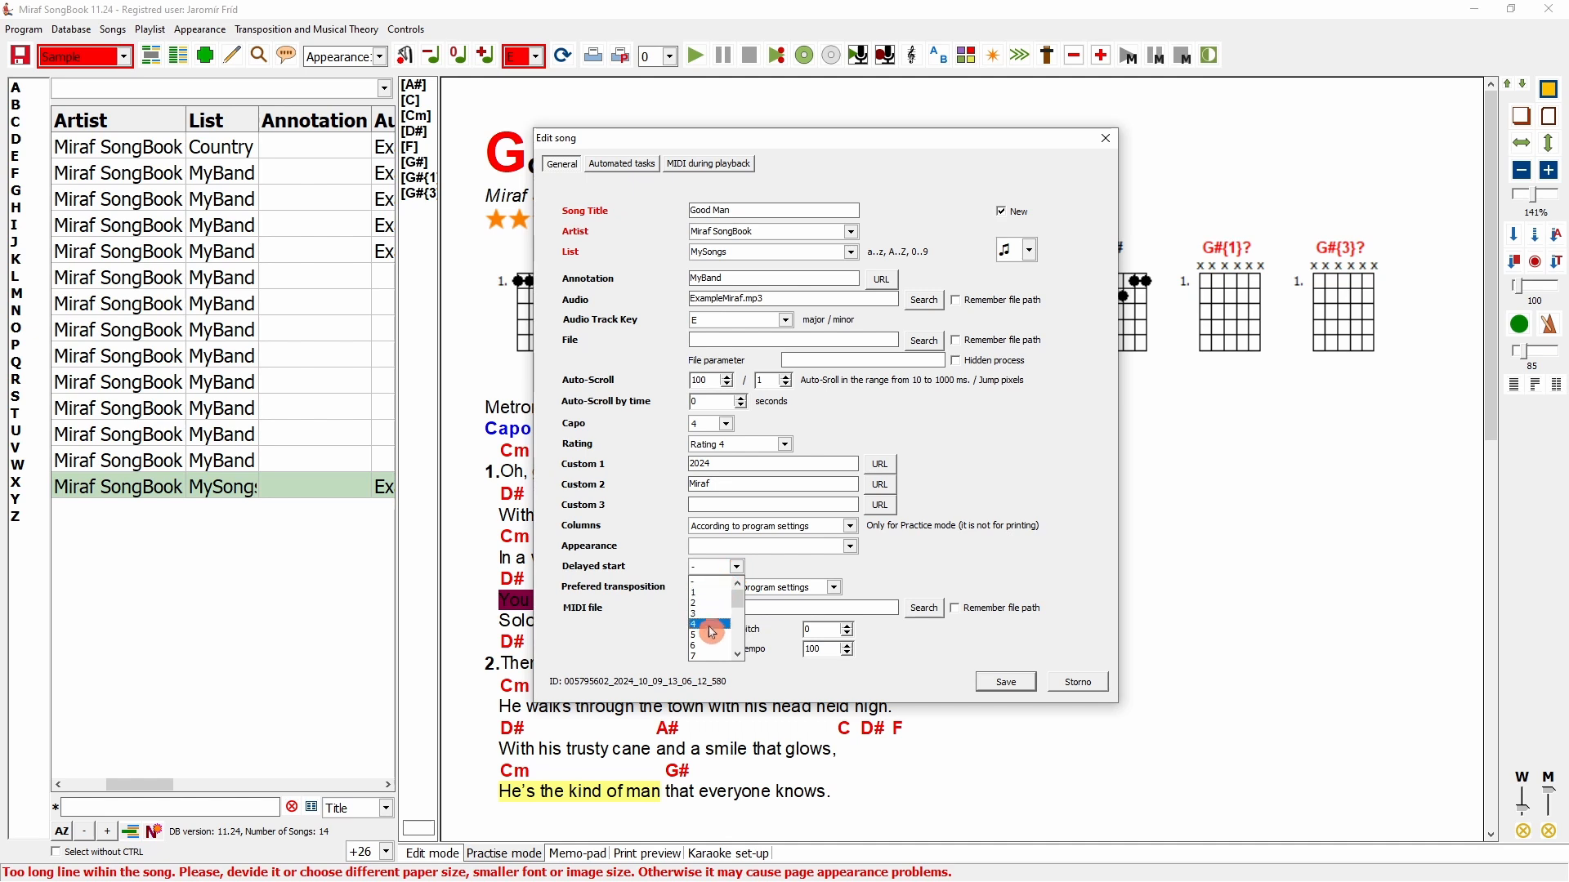
left_click(760, 588)
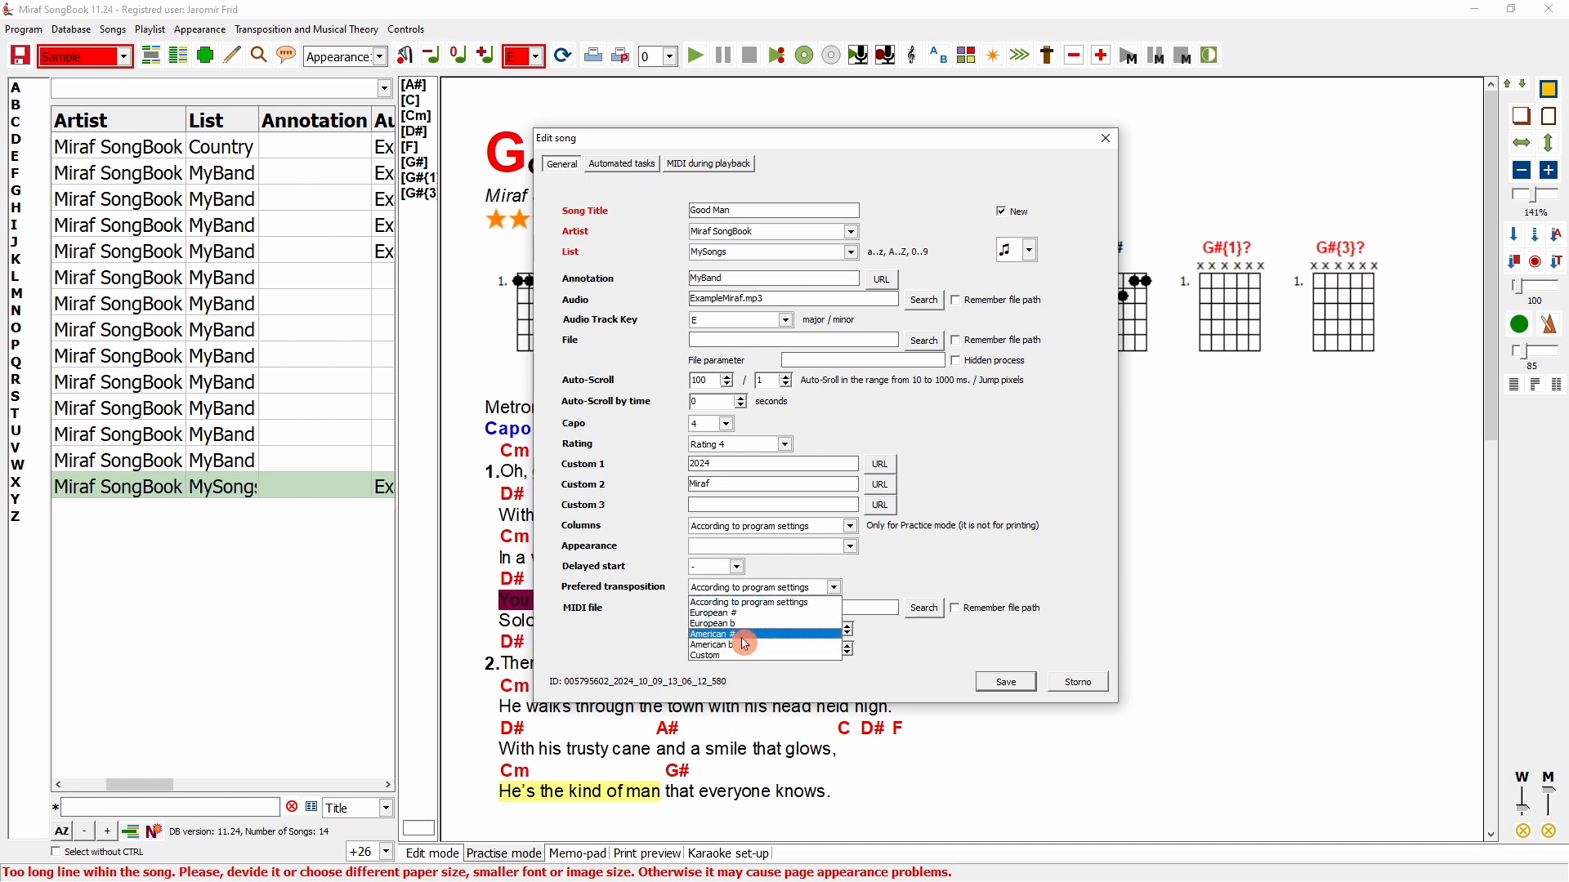
left_click(905, 565)
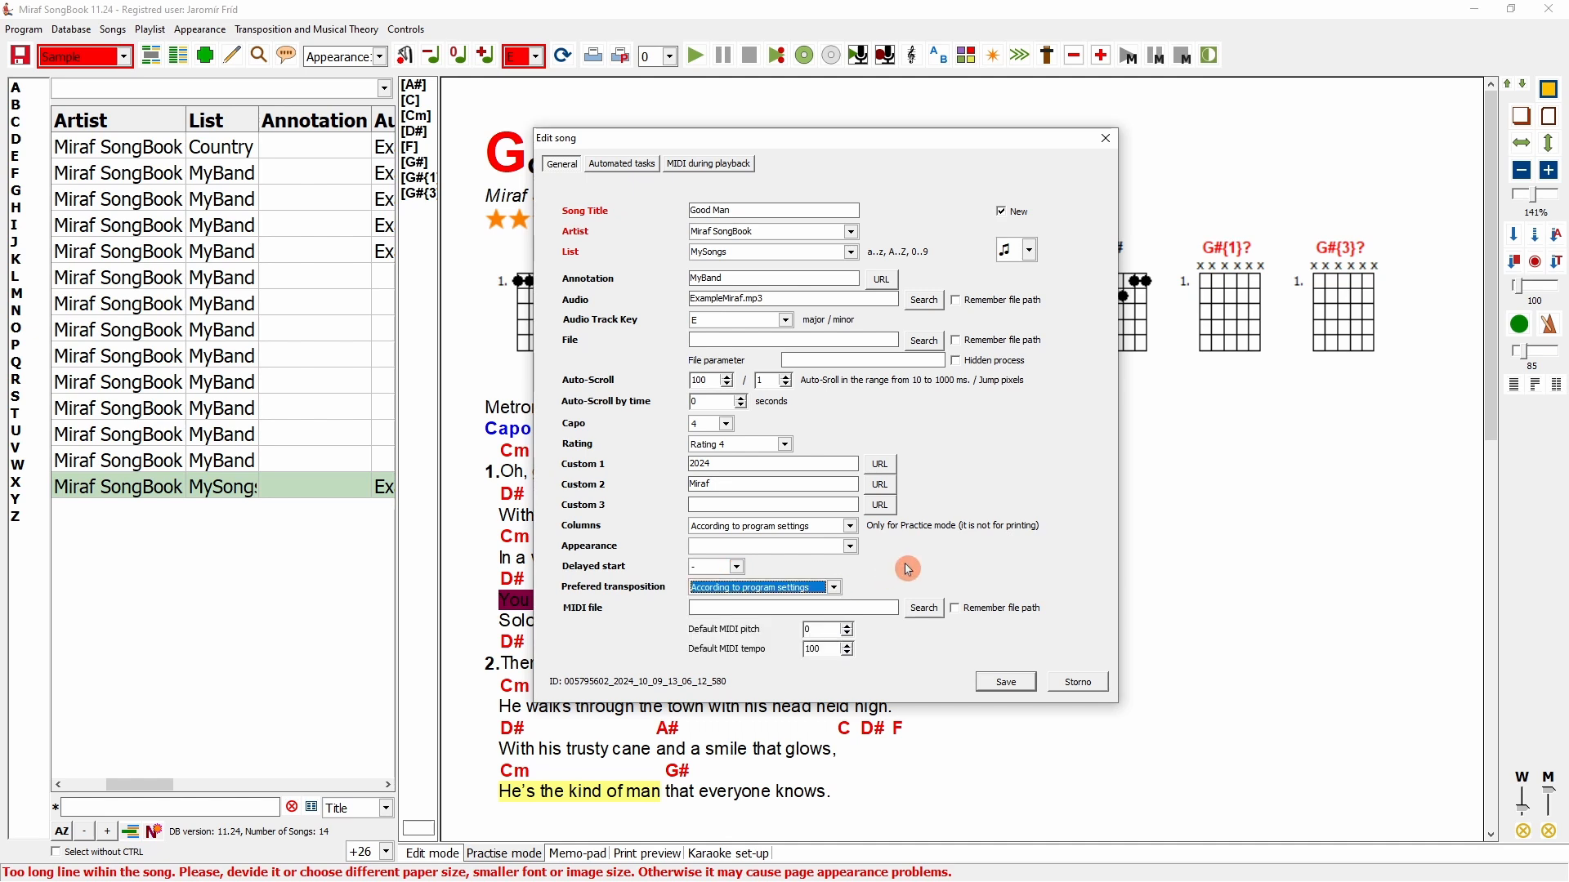
left_click(709, 612)
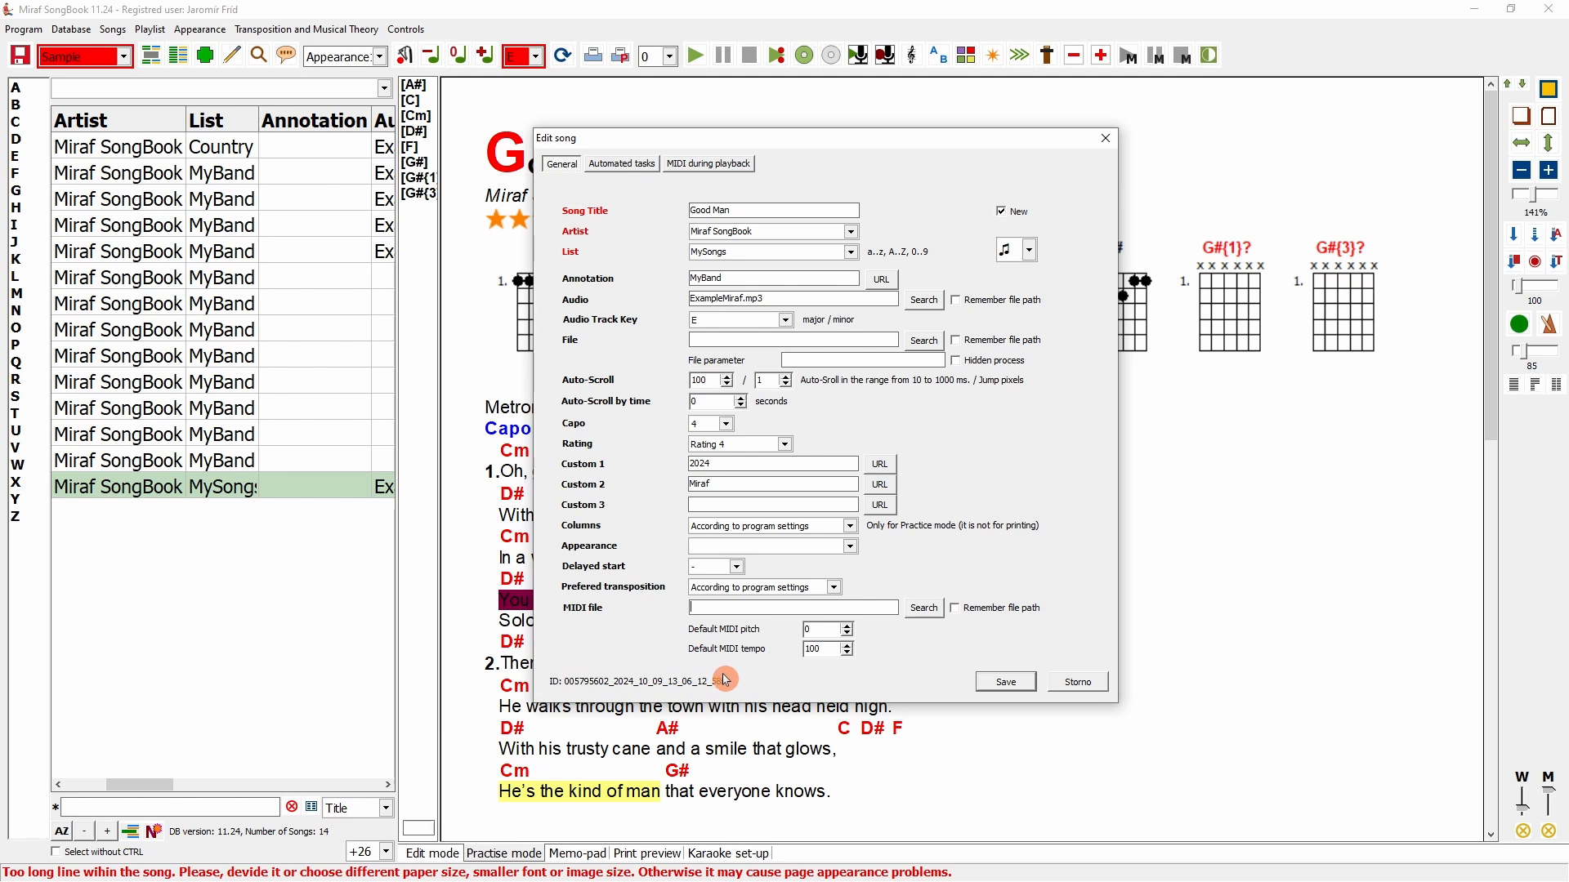
- Review the song's automated tasks and MIDI during playback settings, and return to its general properties
left_click(637, 170)
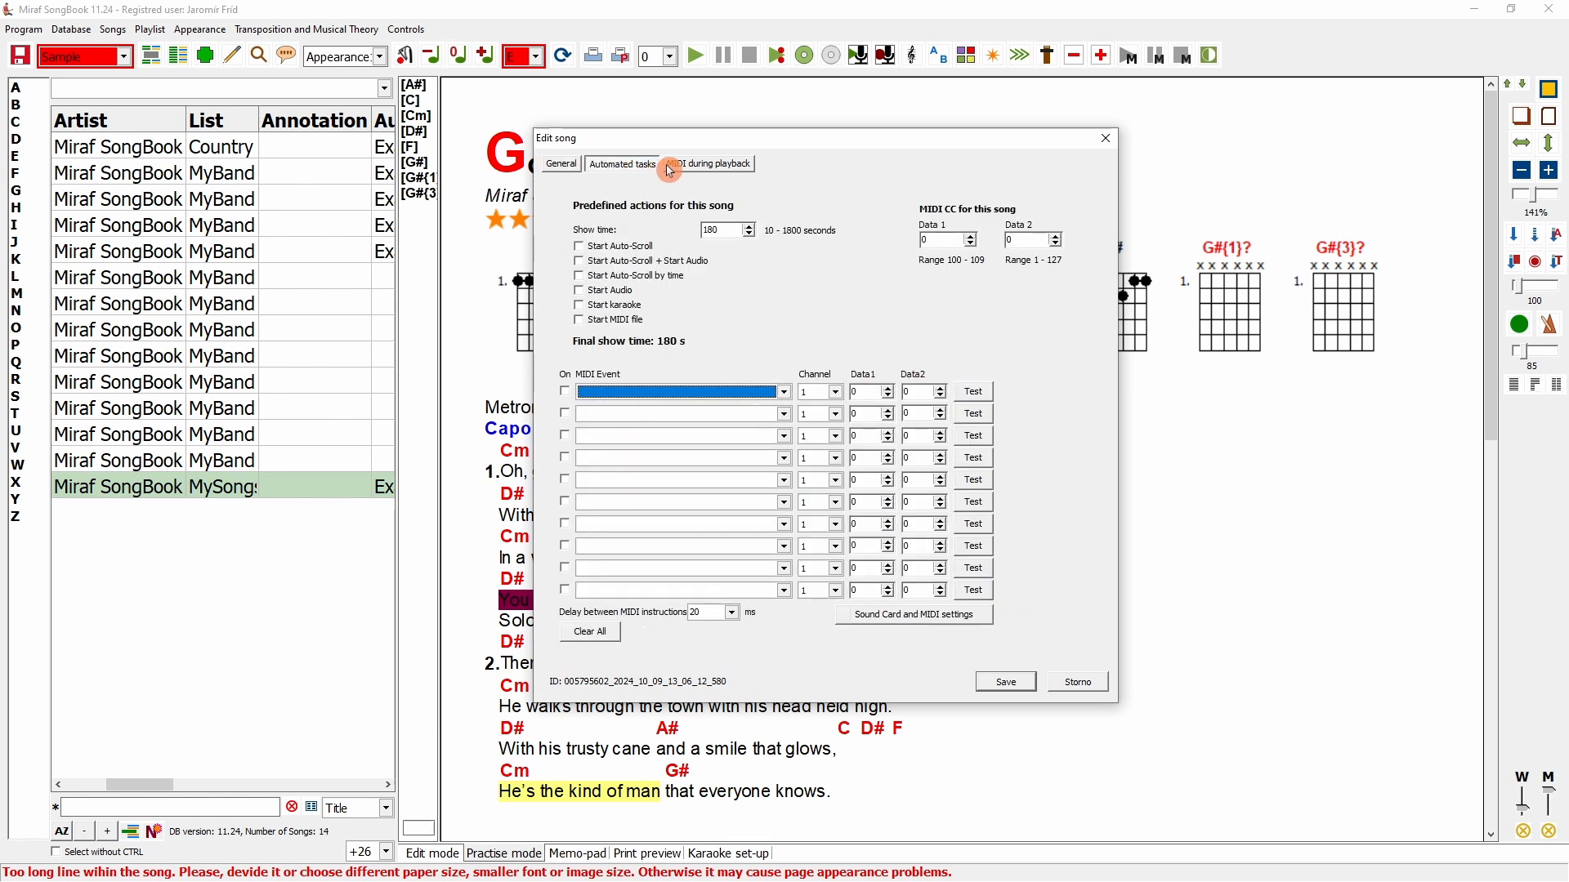
left_click(723, 164)
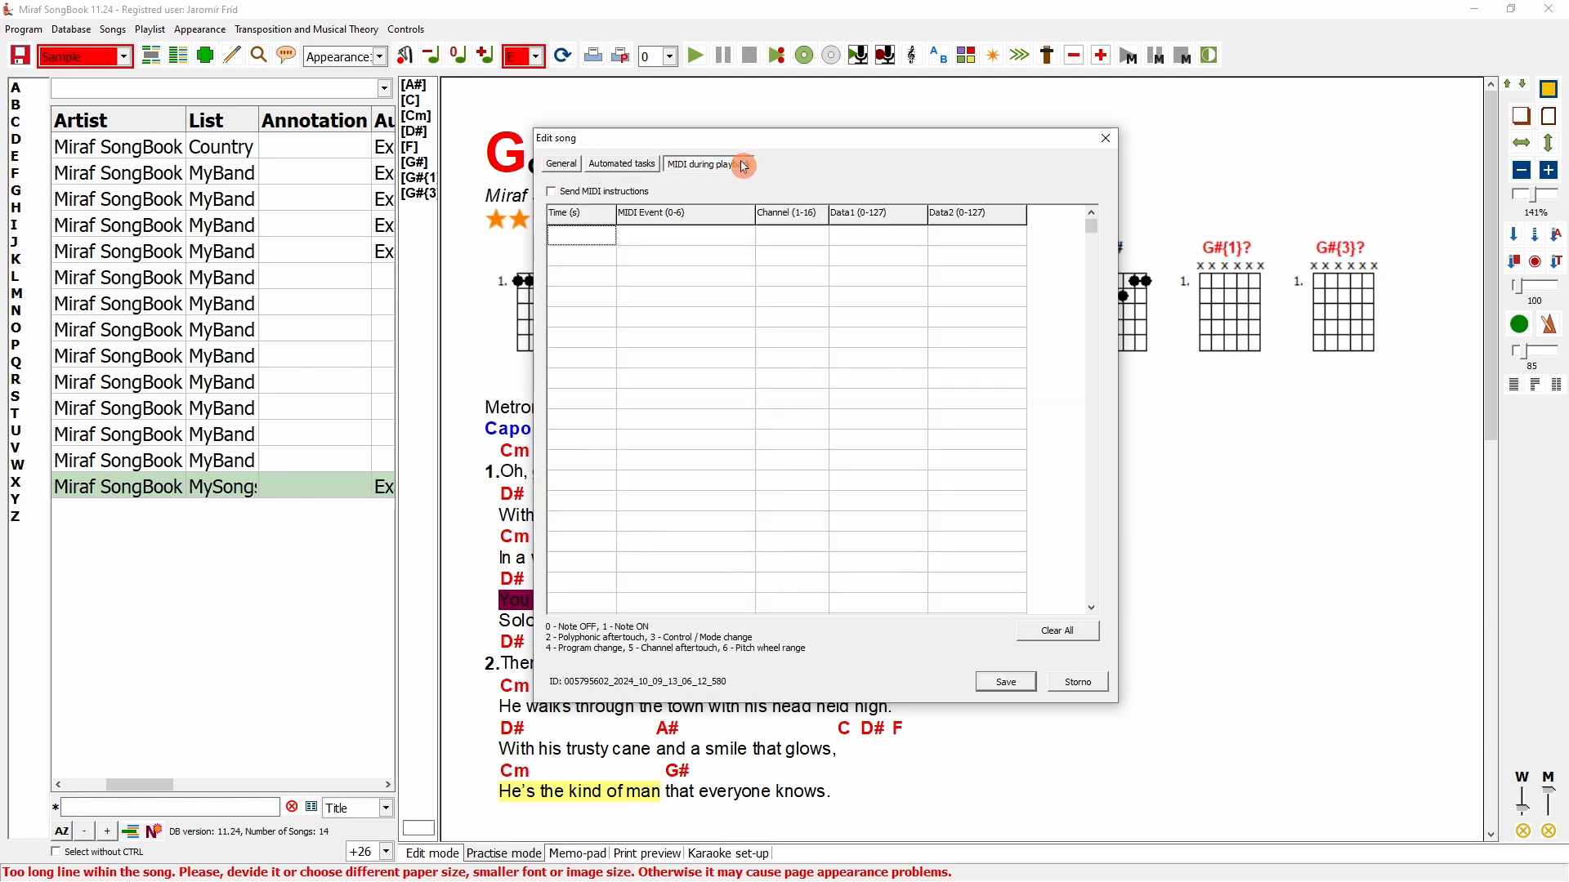
left_click(625, 167)
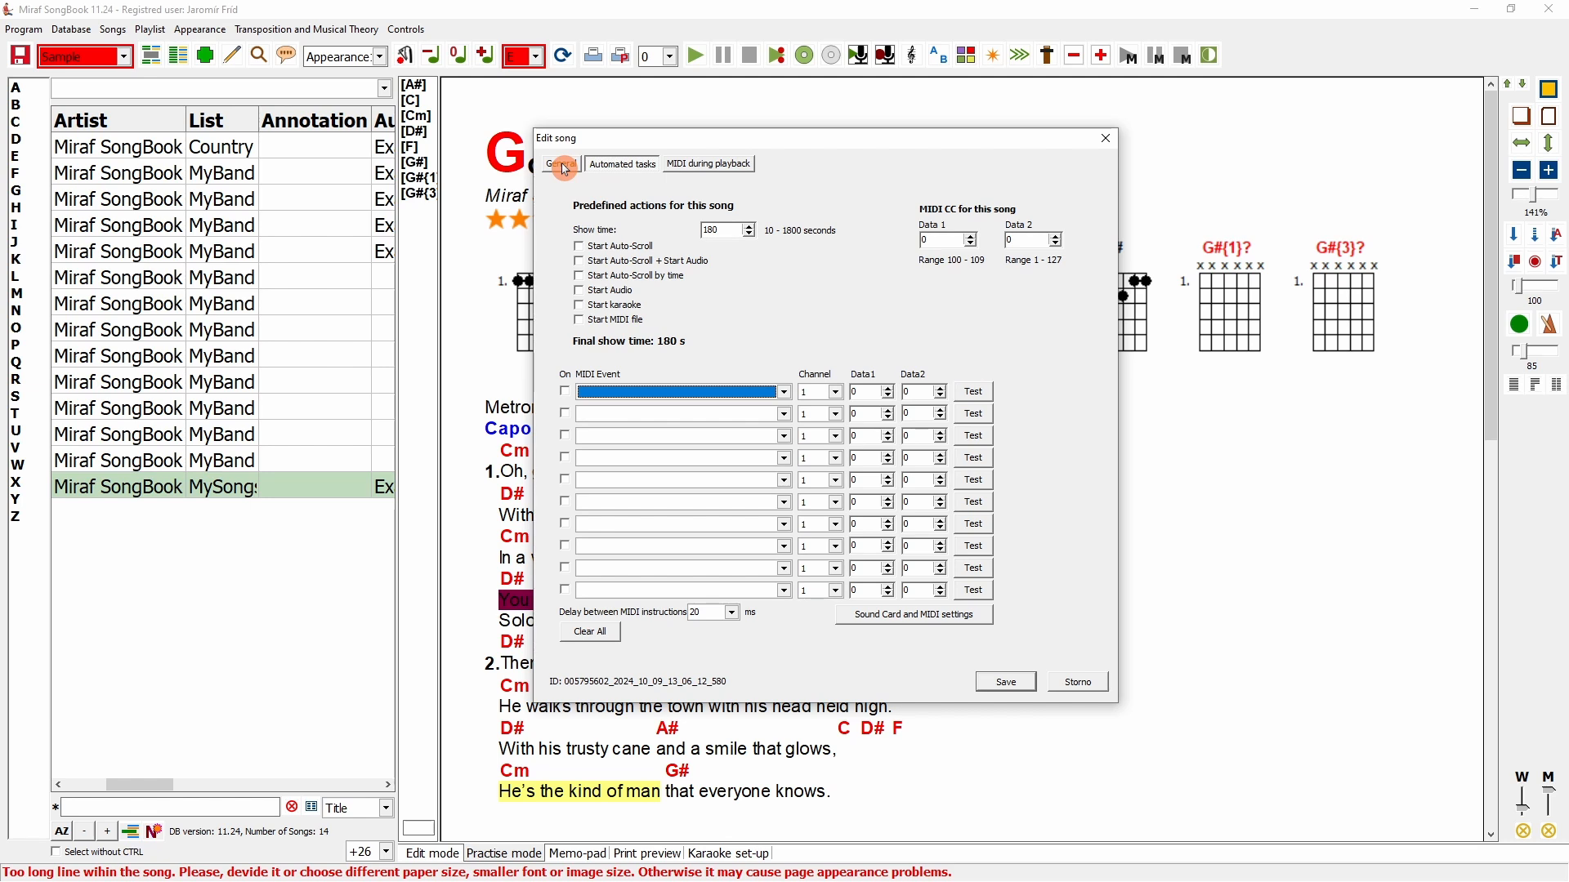
left_click(565, 167)
- Add the cloud symbol to the end of the song title Good Man and save the song together with the database
left_click(1011, 217)
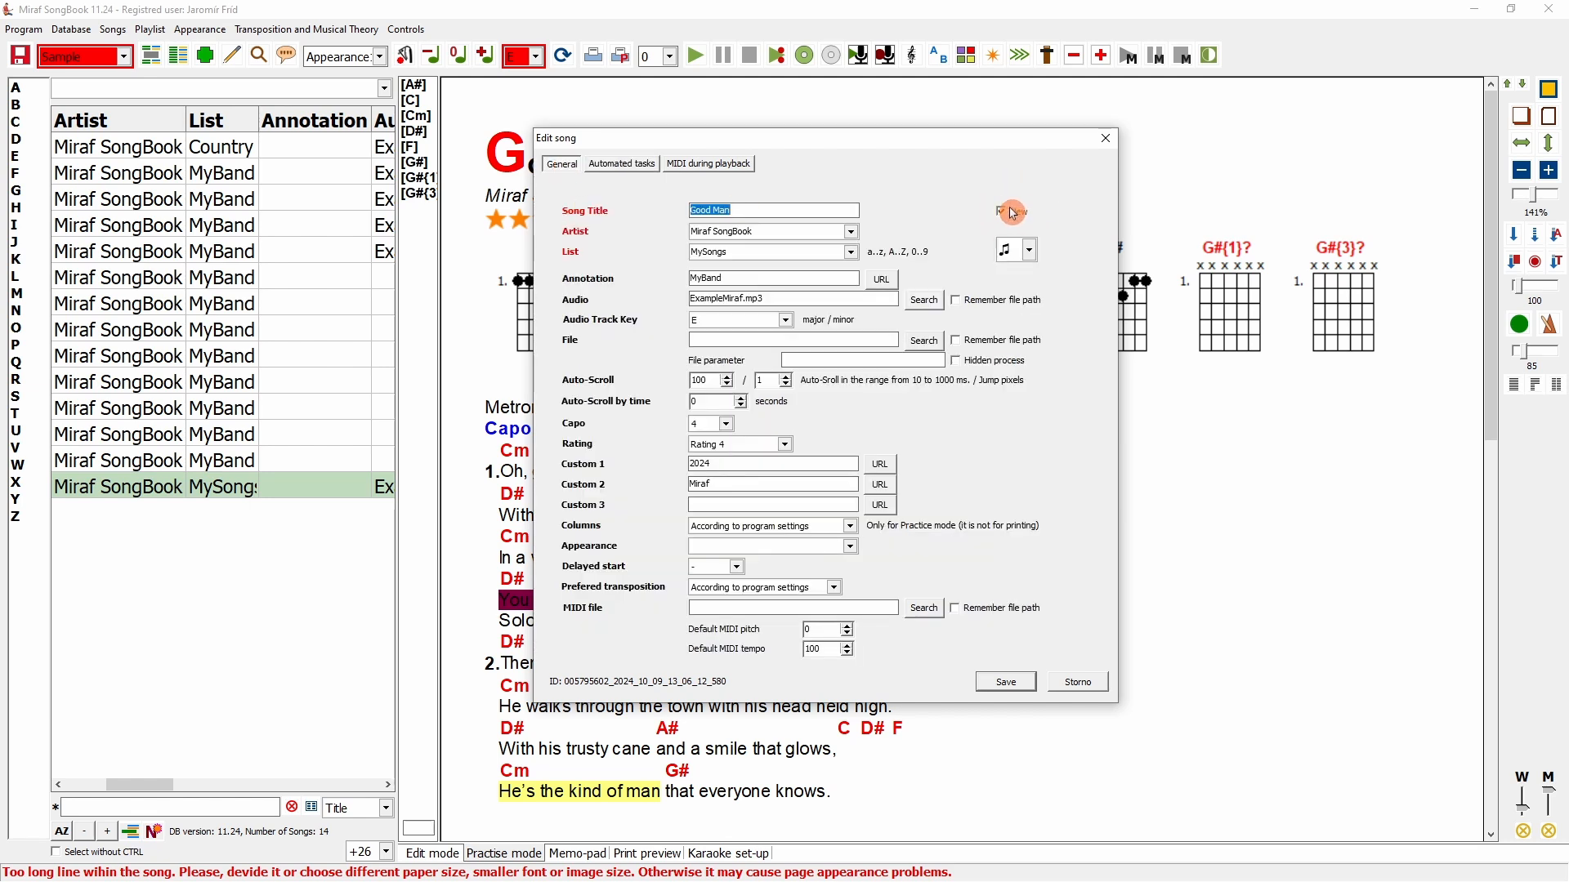
left_click(1029, 251)
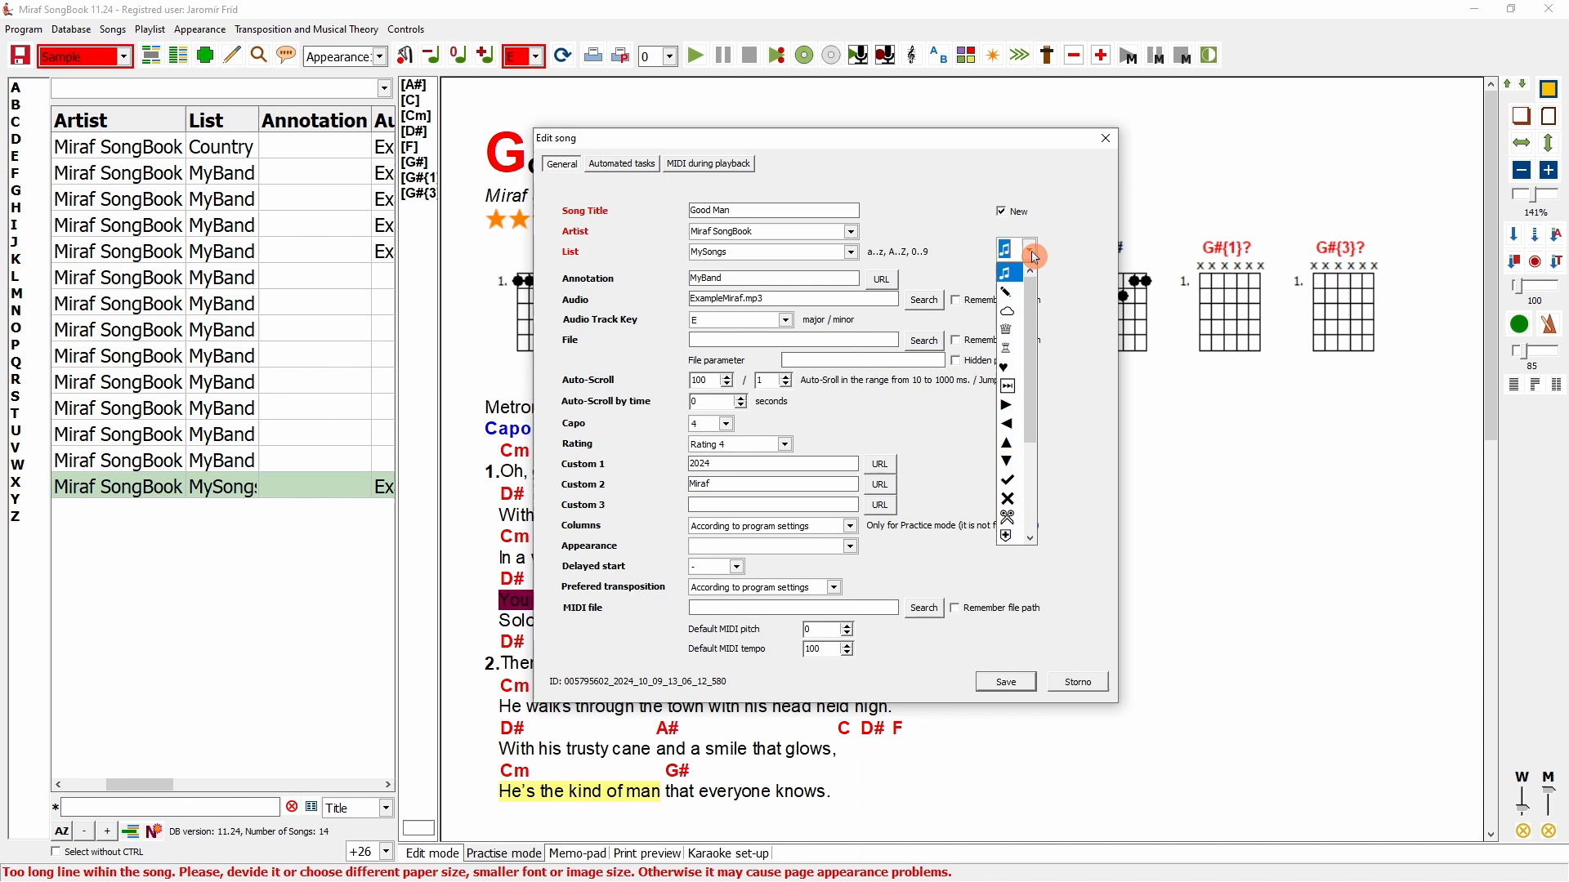
left_click_drag(1026, 324, 1035, 287)
left_click(1009, 319)
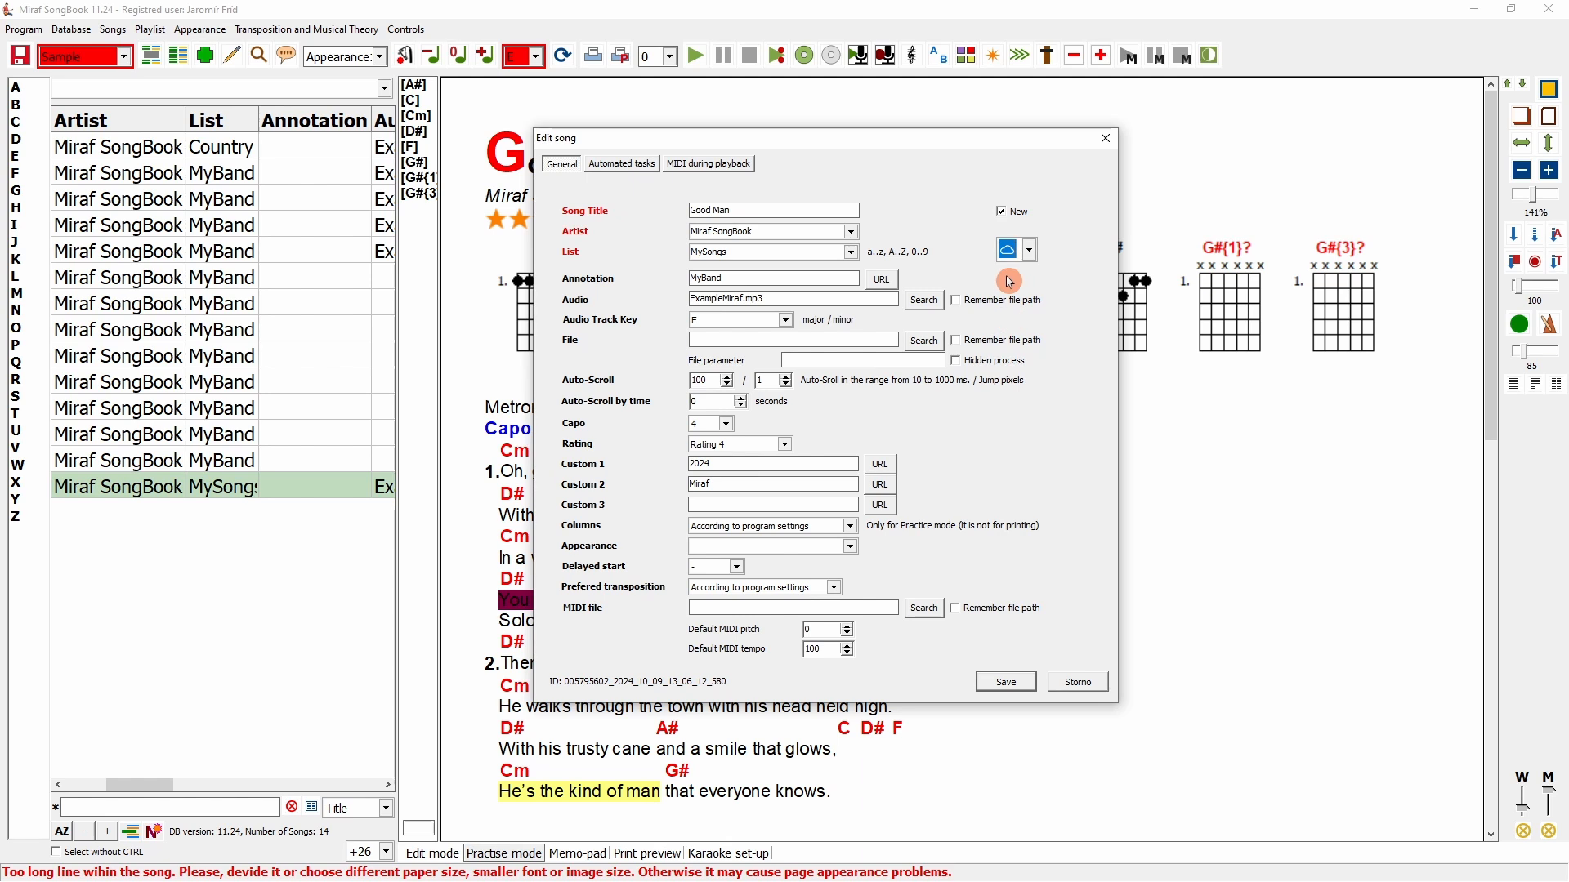
left_click(765, 210)
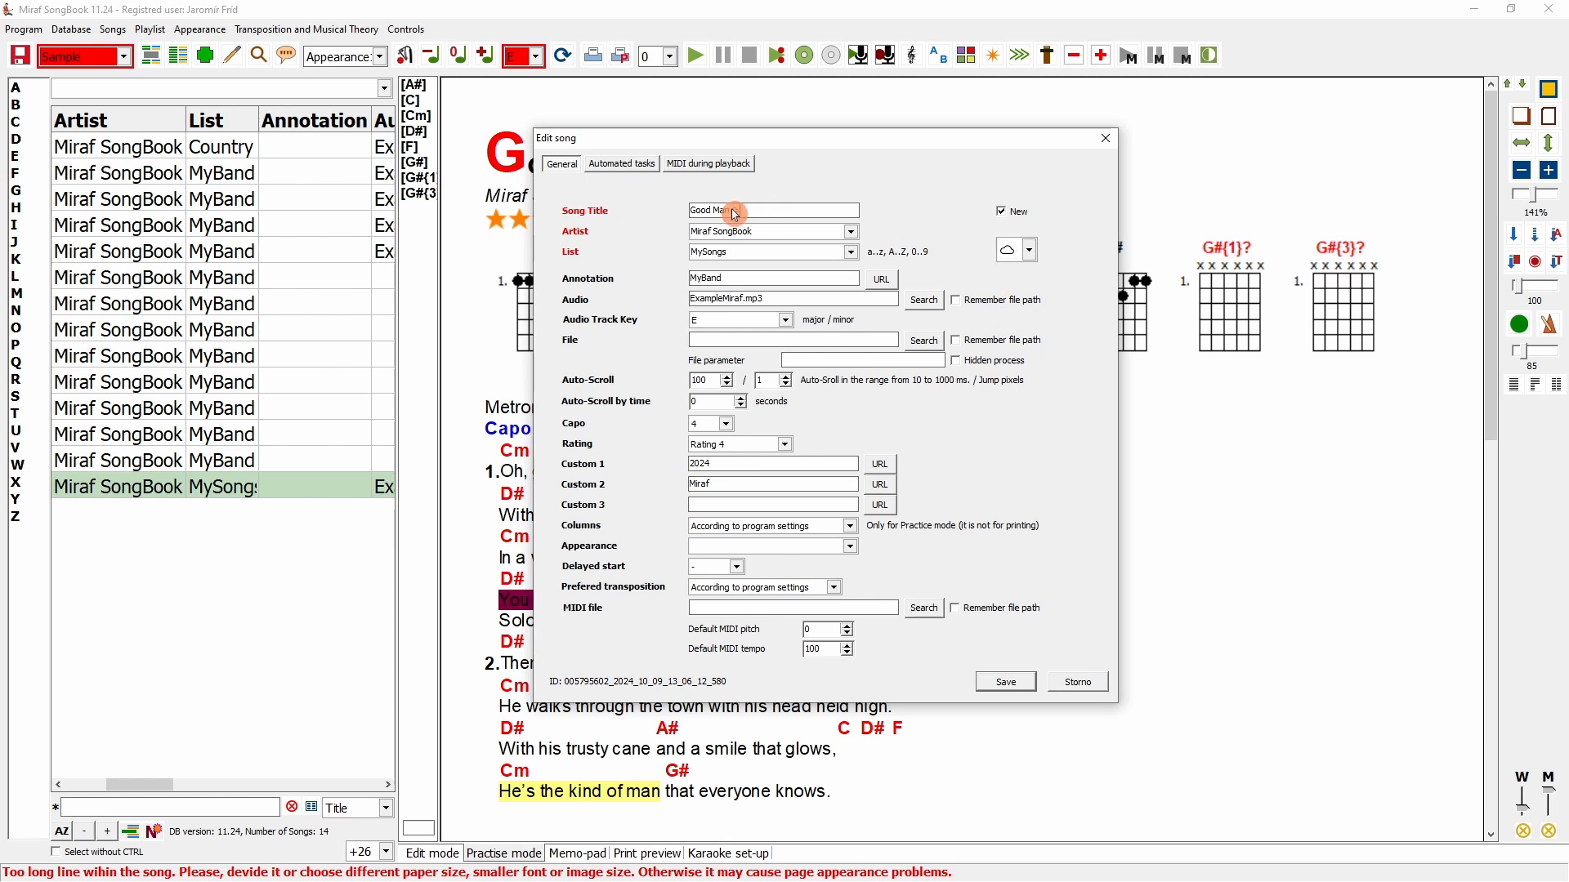
left_click(1010, 683)
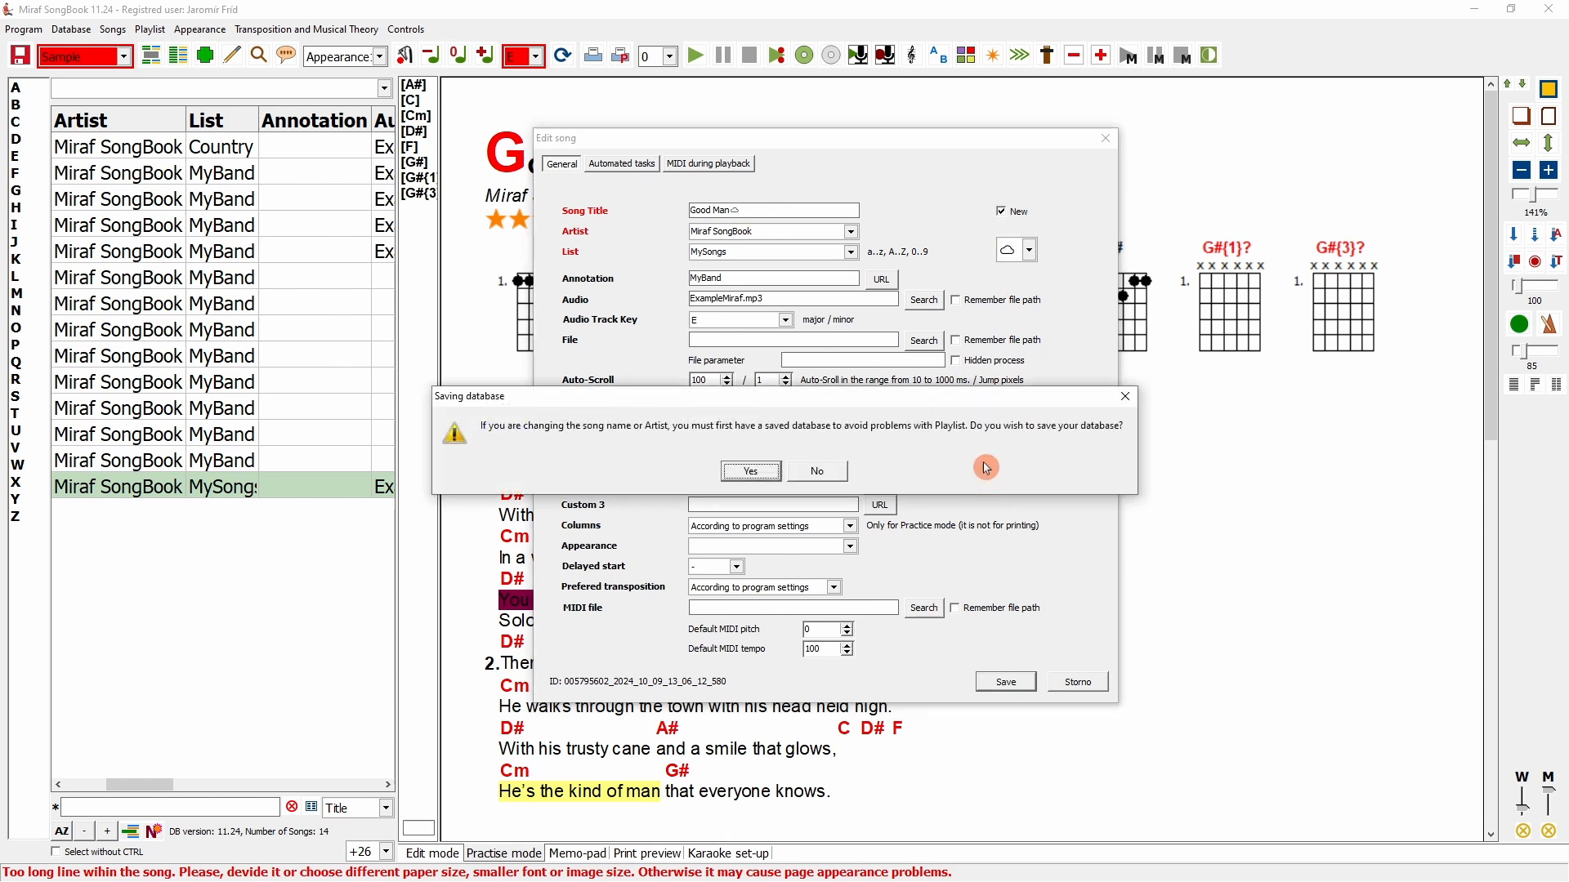
left_click(739, 476)
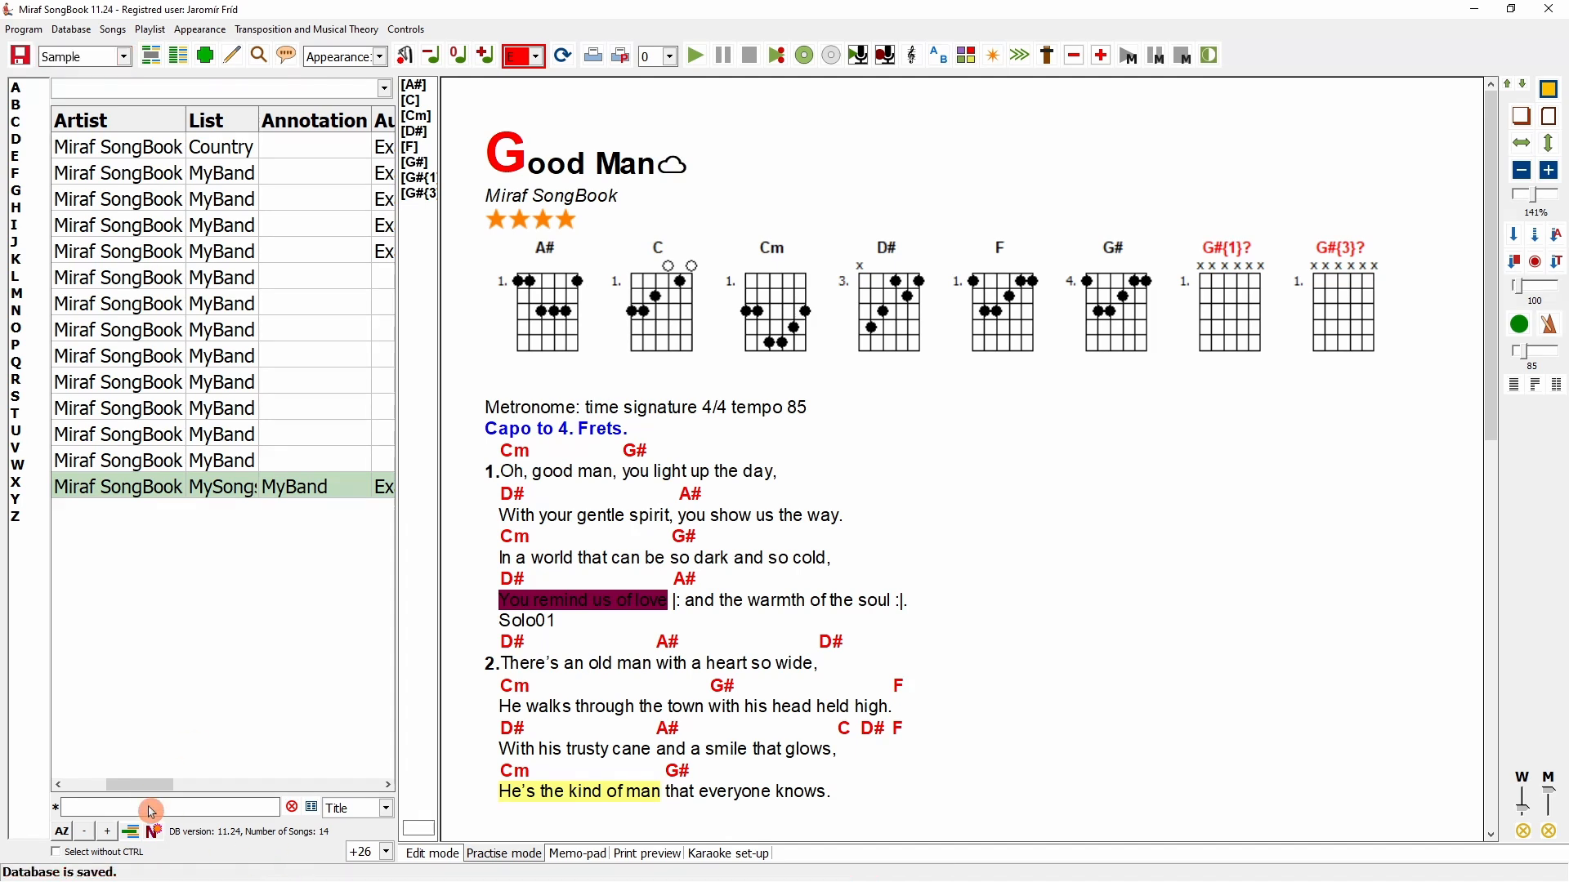
- Look through the available title symbols in the song properties of Good Man and close them without saving
left_click_drag(140, 786, 70, 785)
left_click(144, 497)
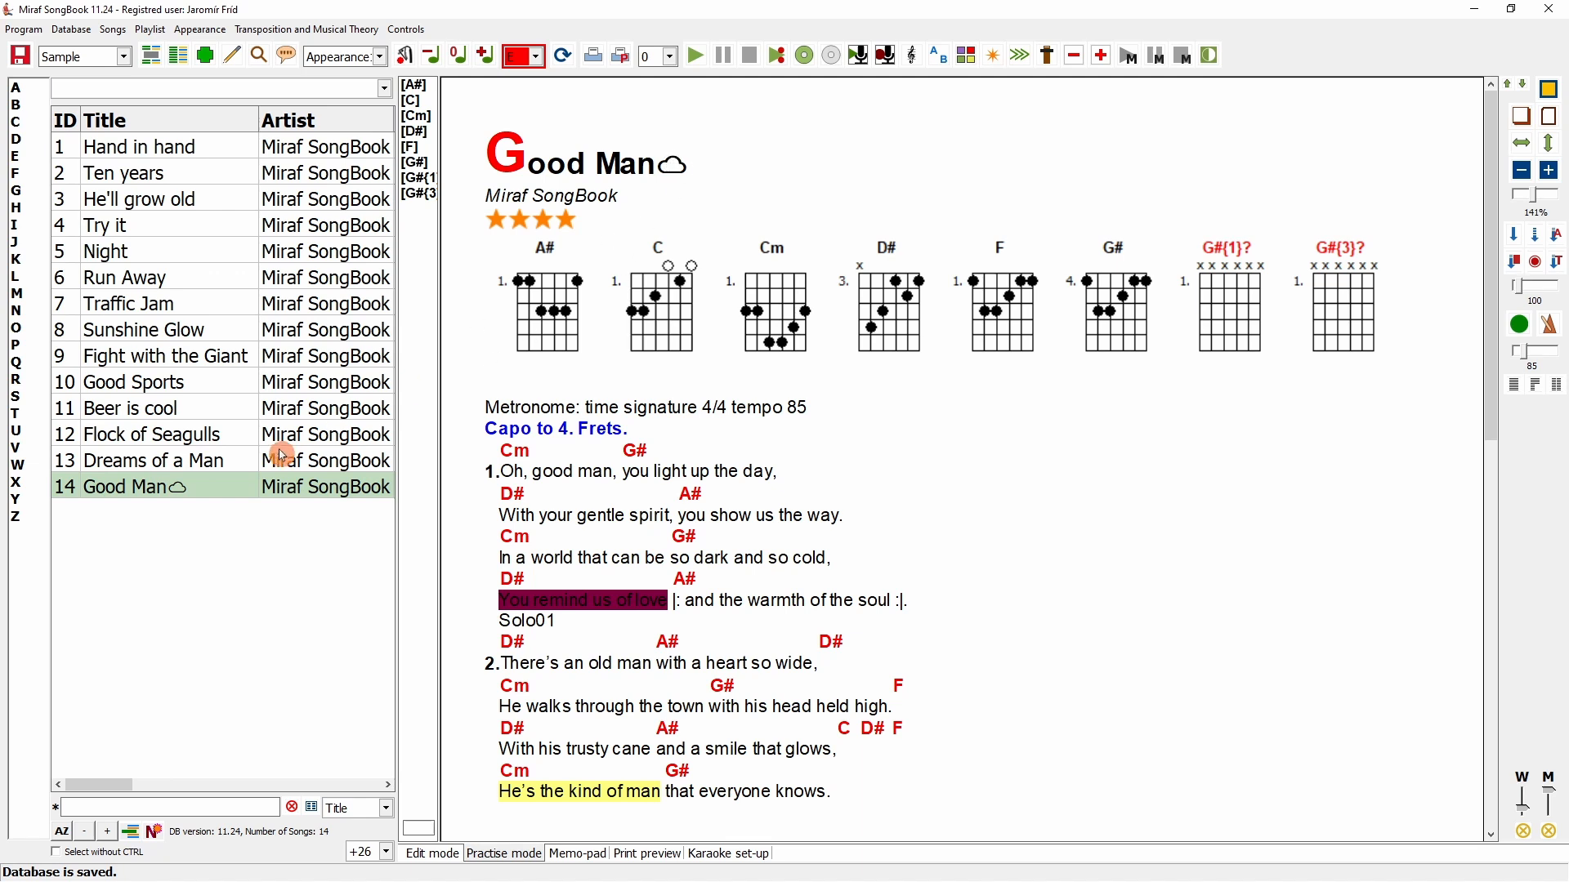
key("ctrl+e")
left_click(1030, 250)
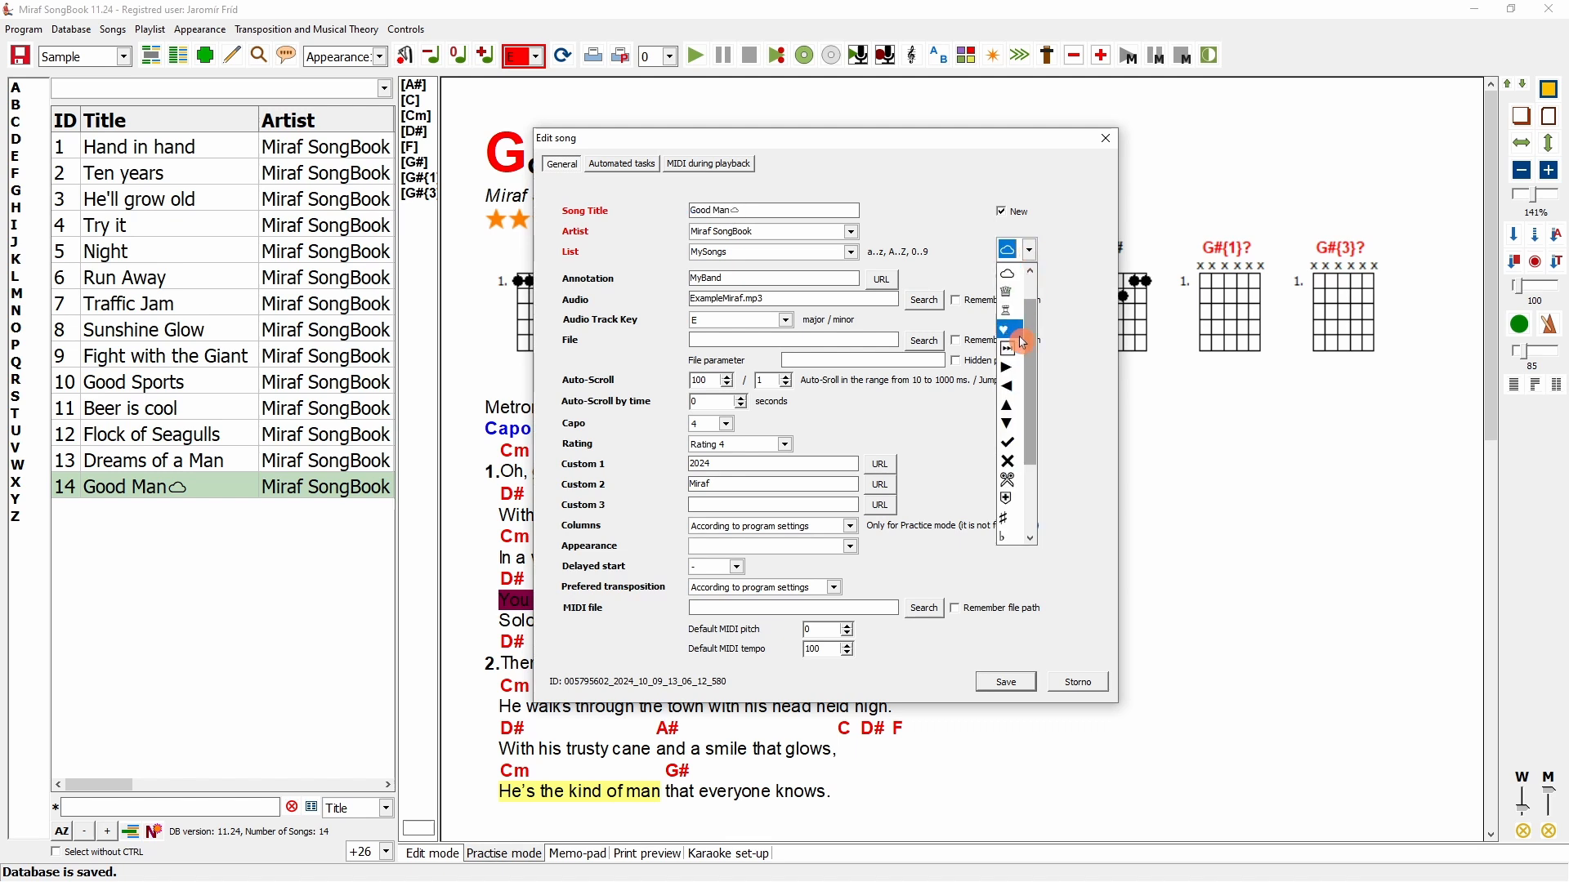
left_click_drag(1037, 378, 1038, 310)
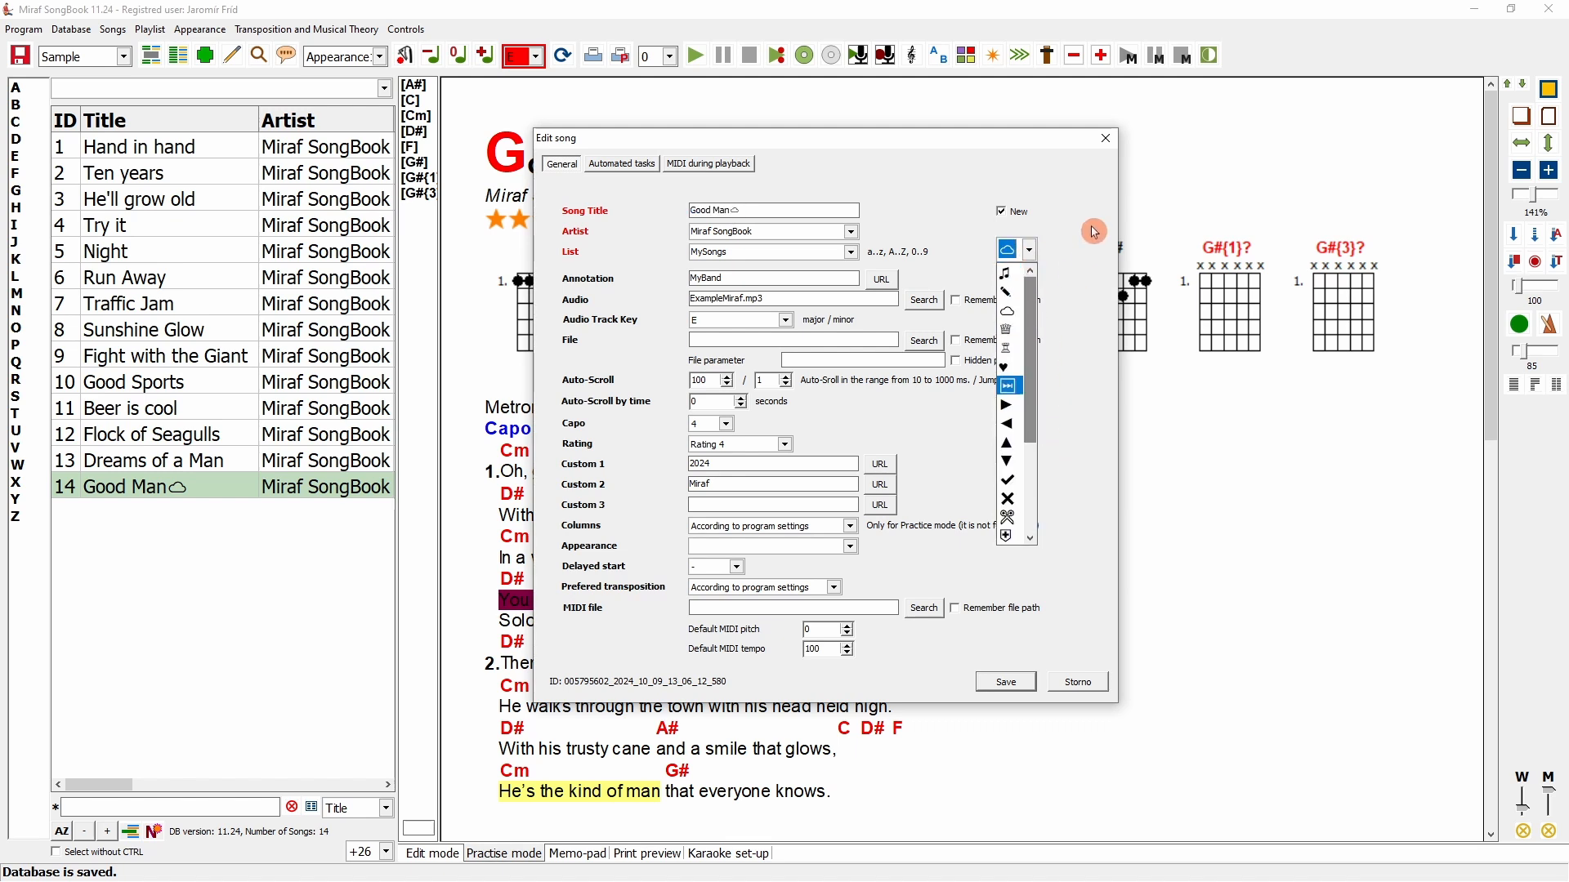
left_click(1095, 228)
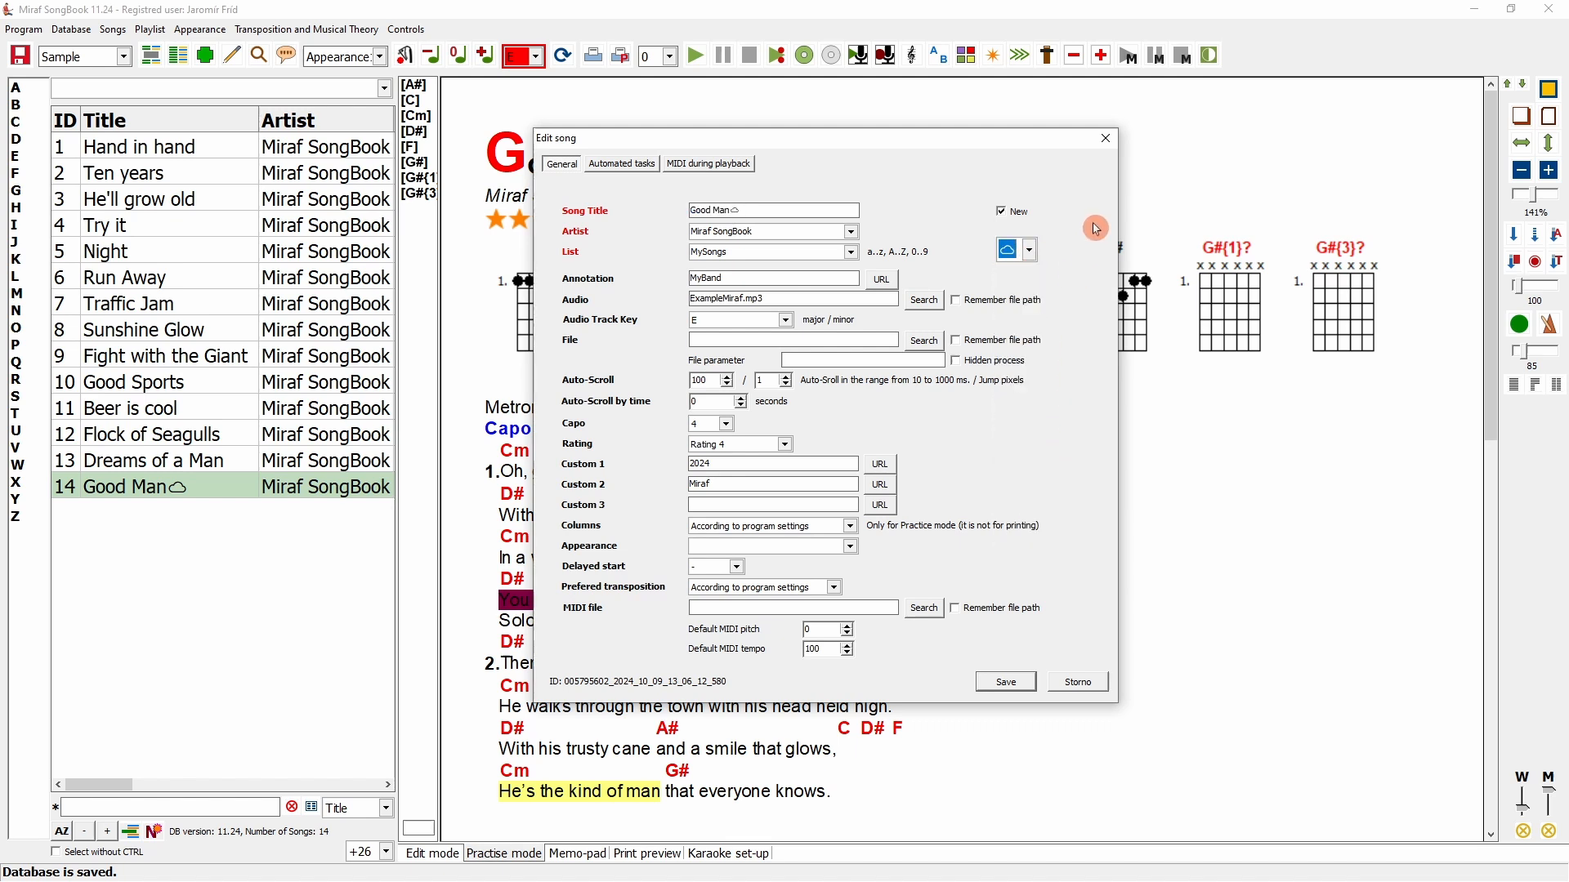
left_click(1080, 683)
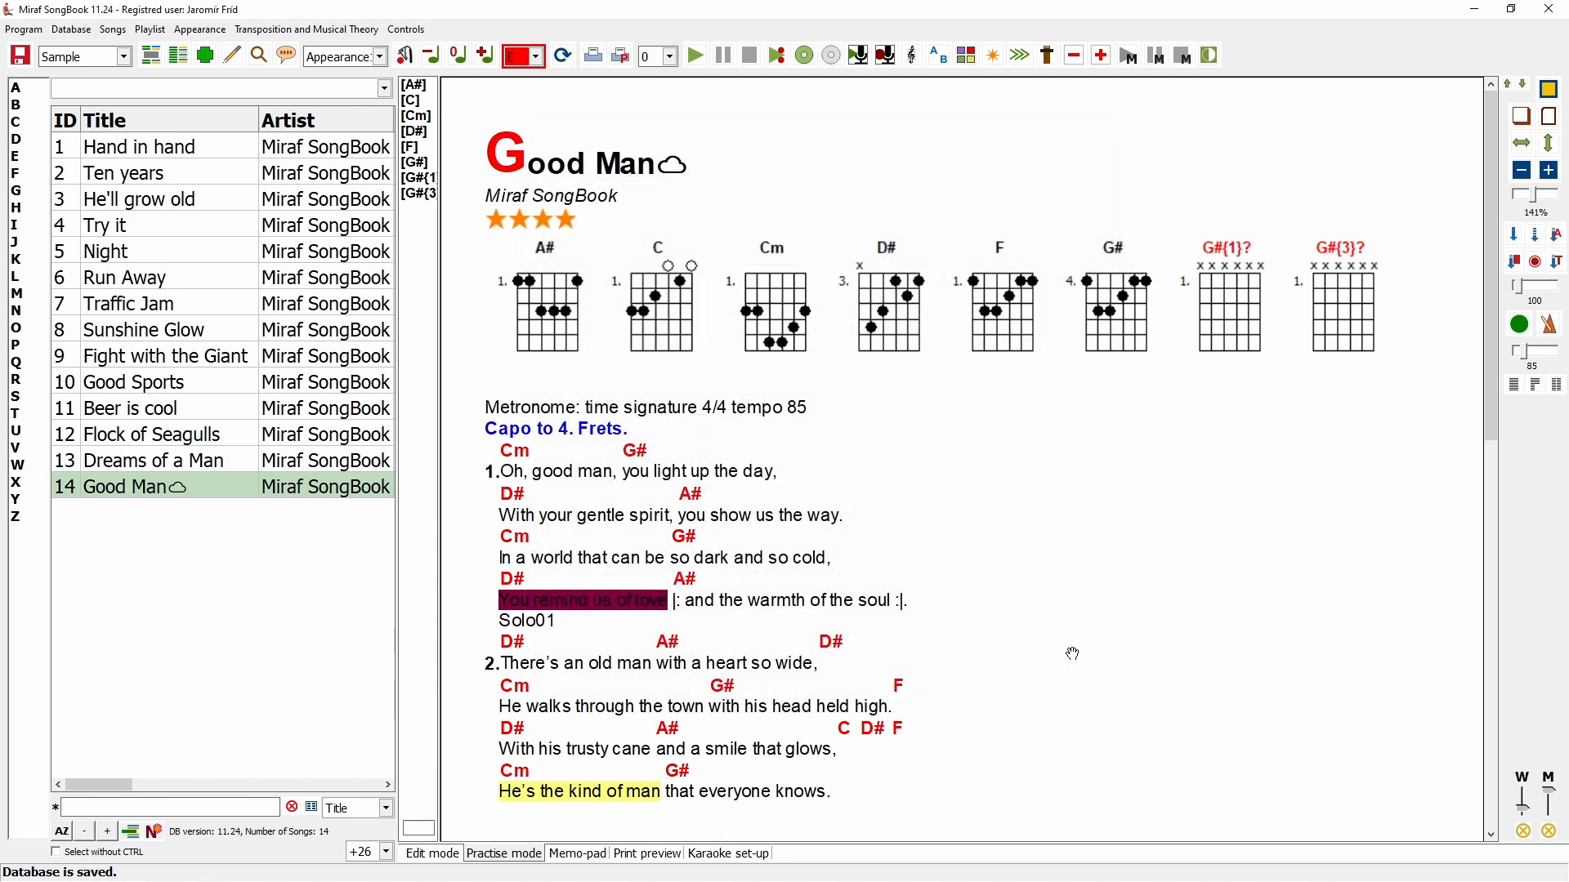
left_click(207, 58)
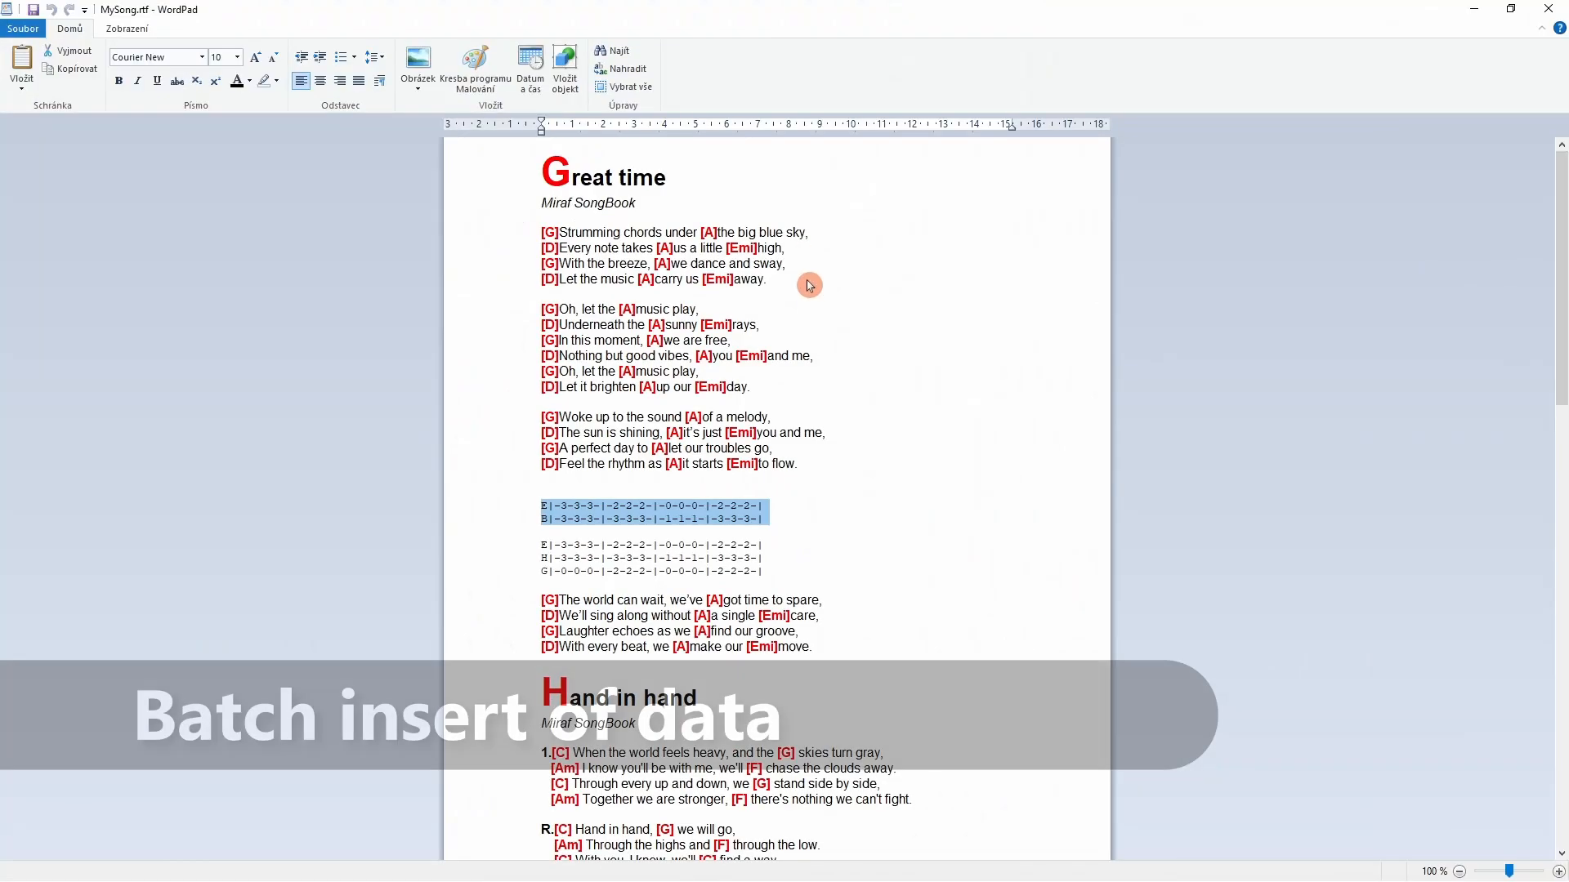
- In WordPad, copy the text of all songs in MySong.rtf, from Great time to the end of He'll grow old, and return to Miraf SongBook
scroll(807, 286, "down", 3)
scroll(917, 343, "down", 20)
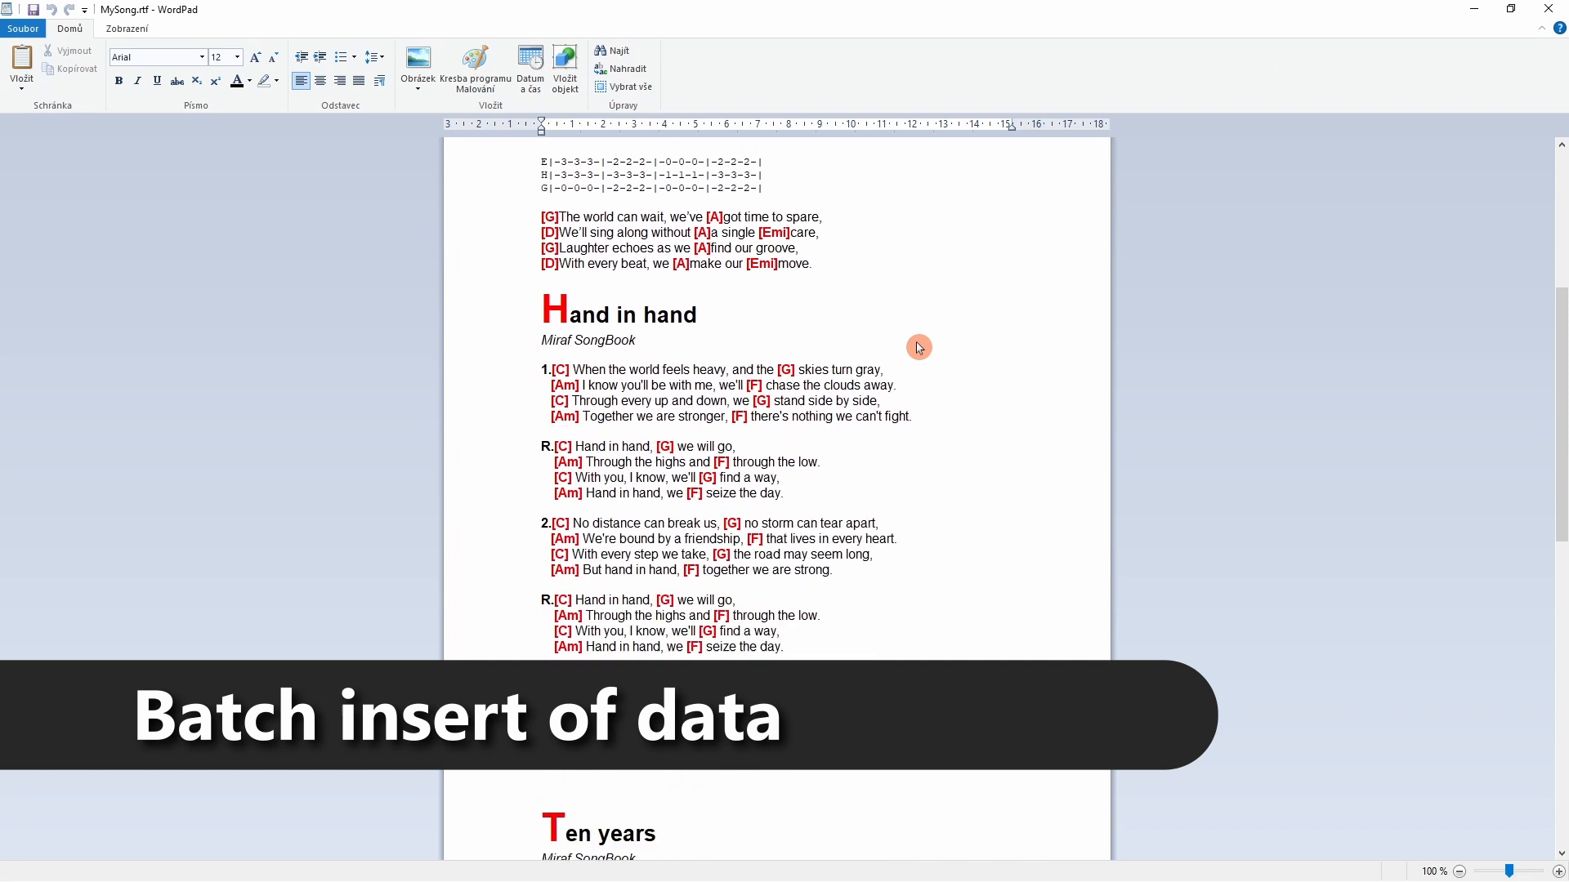
scroll(919, 347, "up", 14)
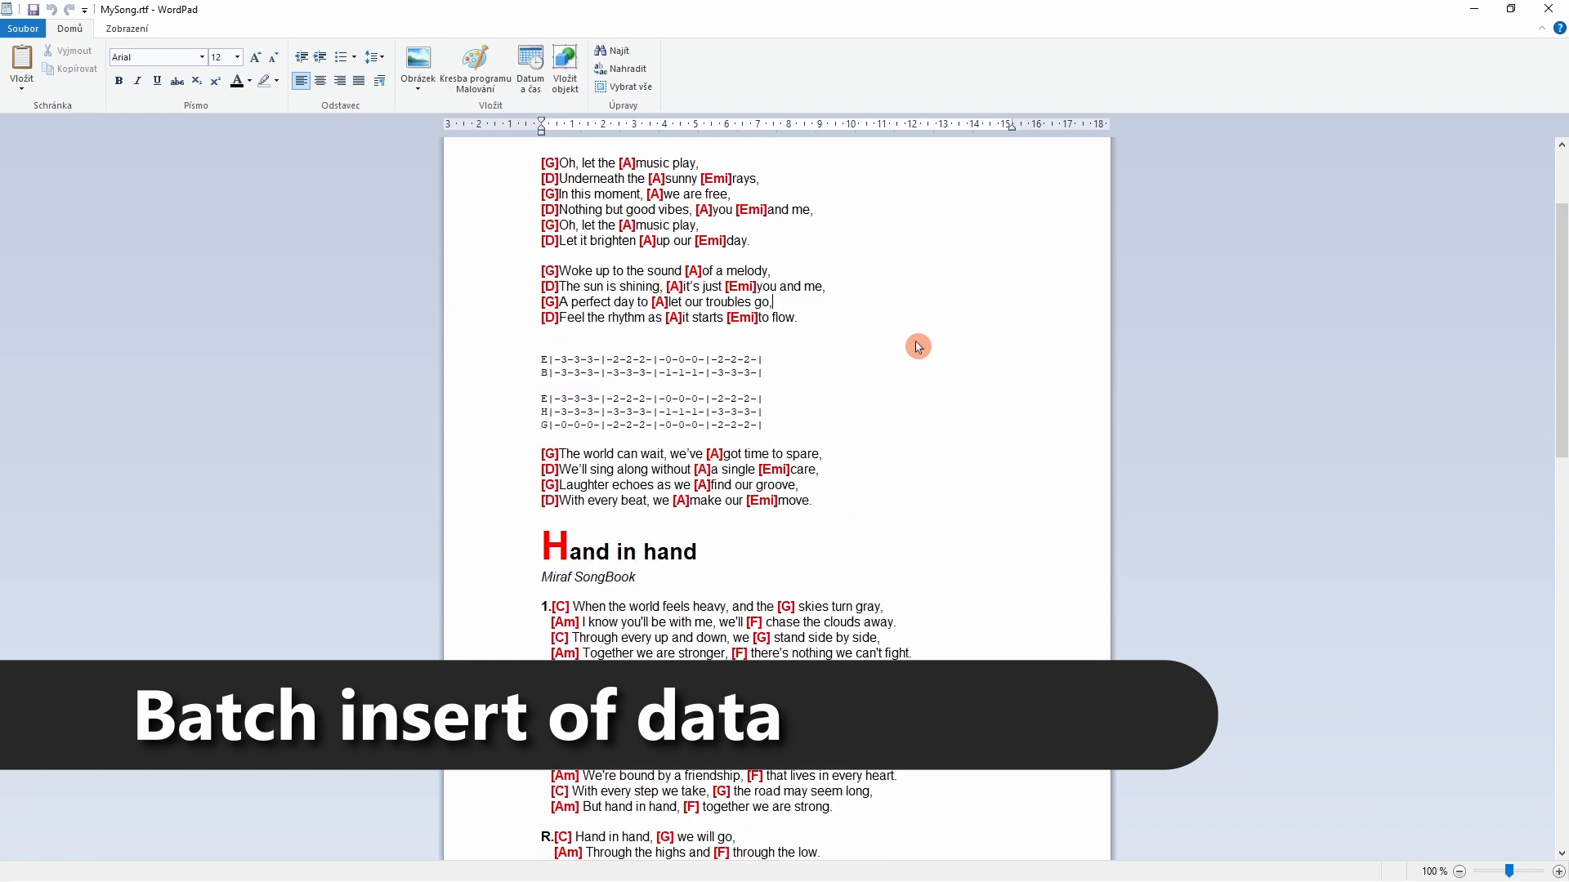
scroll(917, 347, "down", 4)
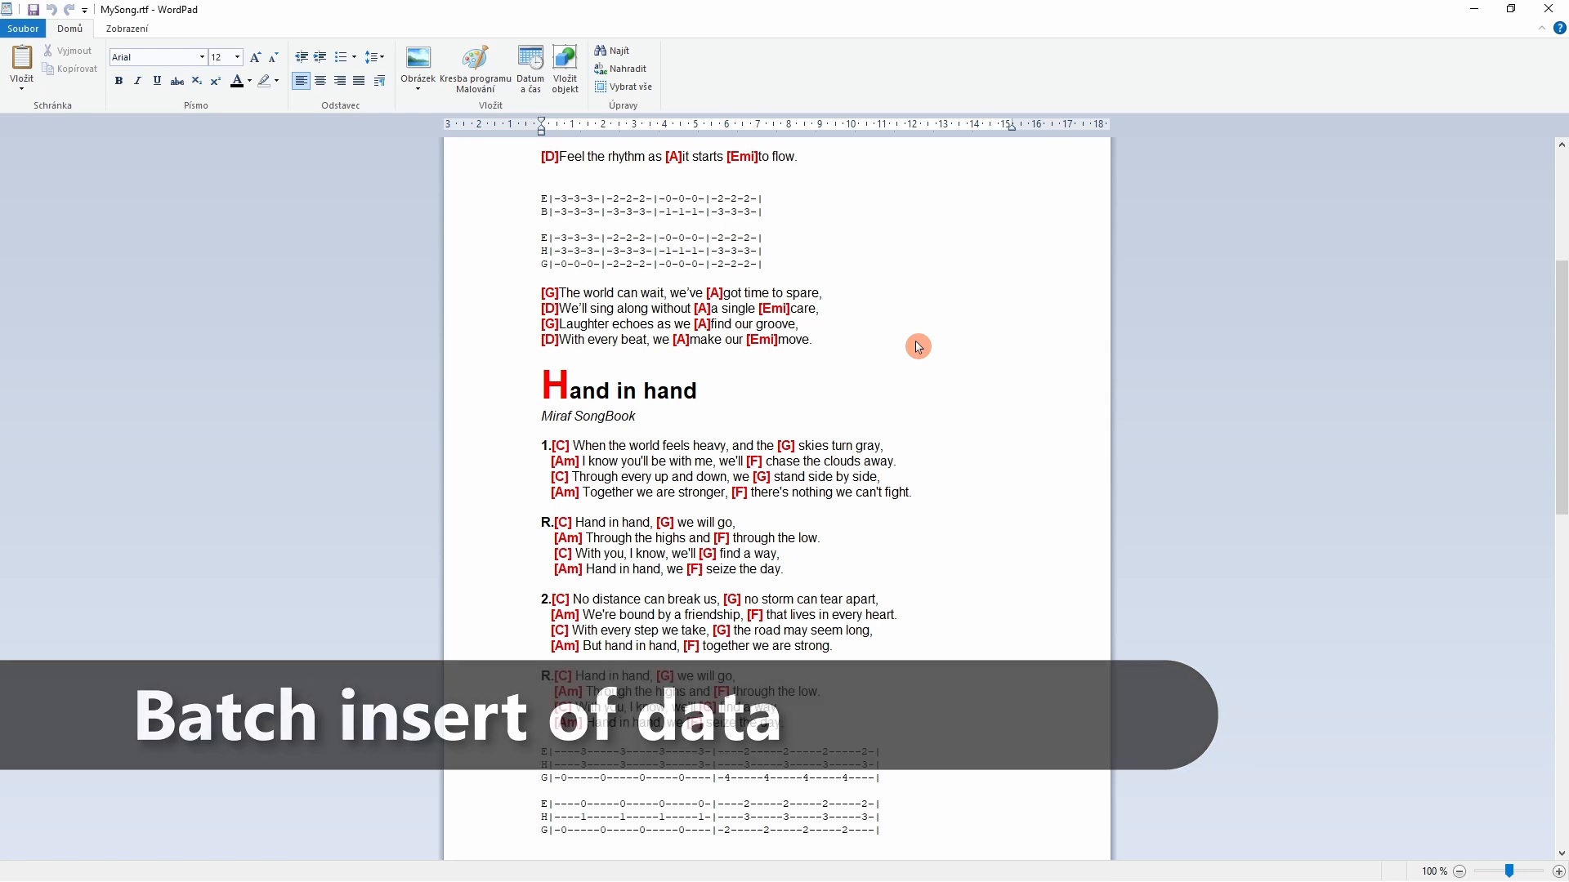
scroll(915, 352, "down", 2)
scroll(915, 353, "down", 4)
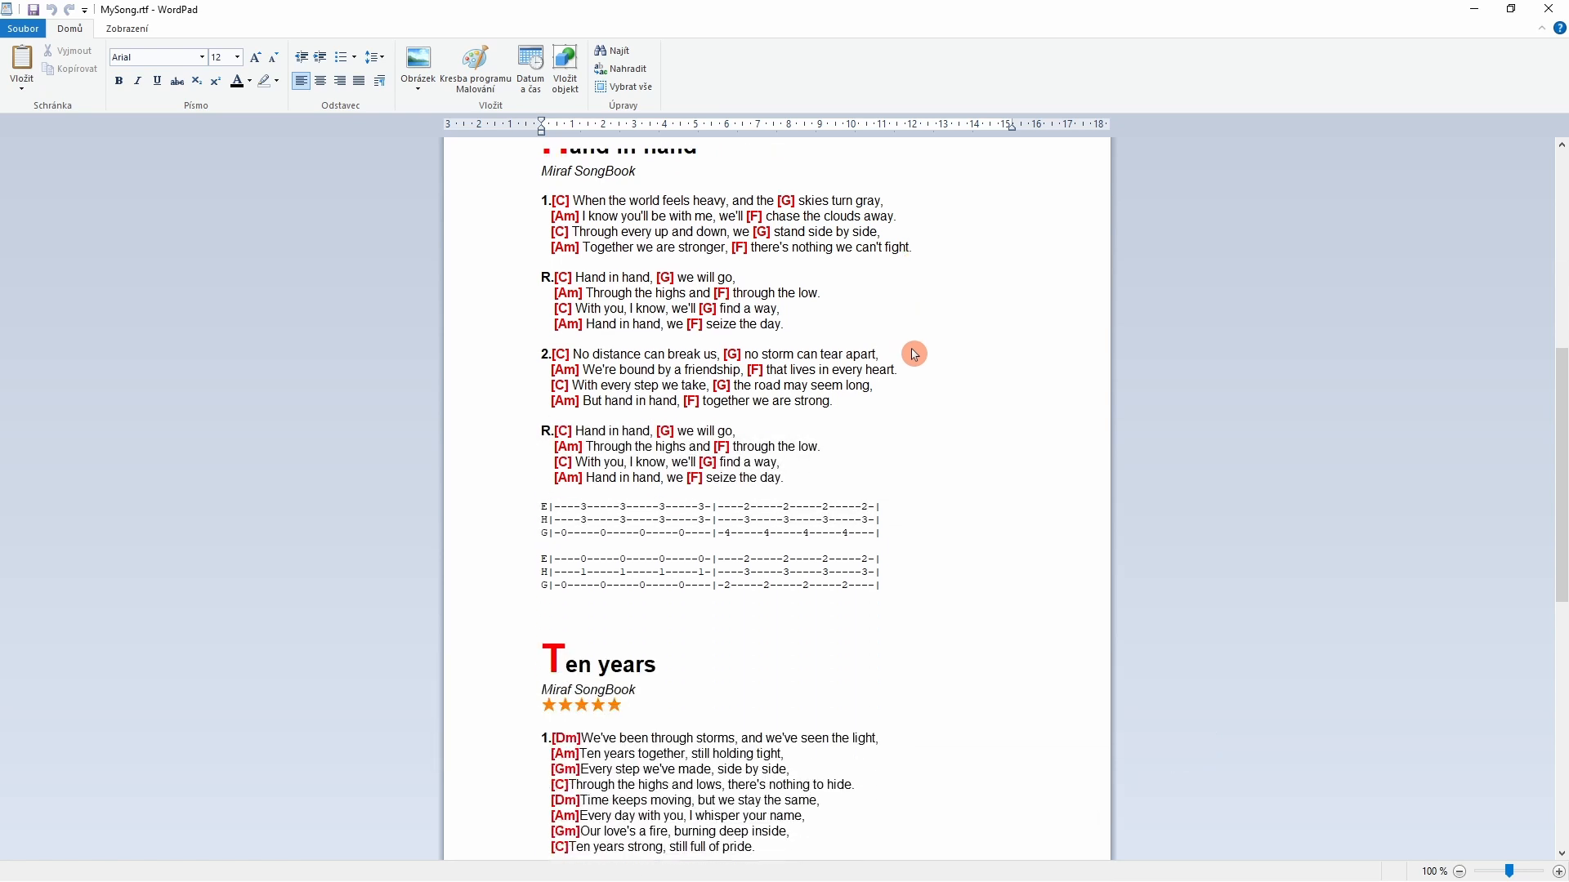
scroll(915, 352, "up", 14)
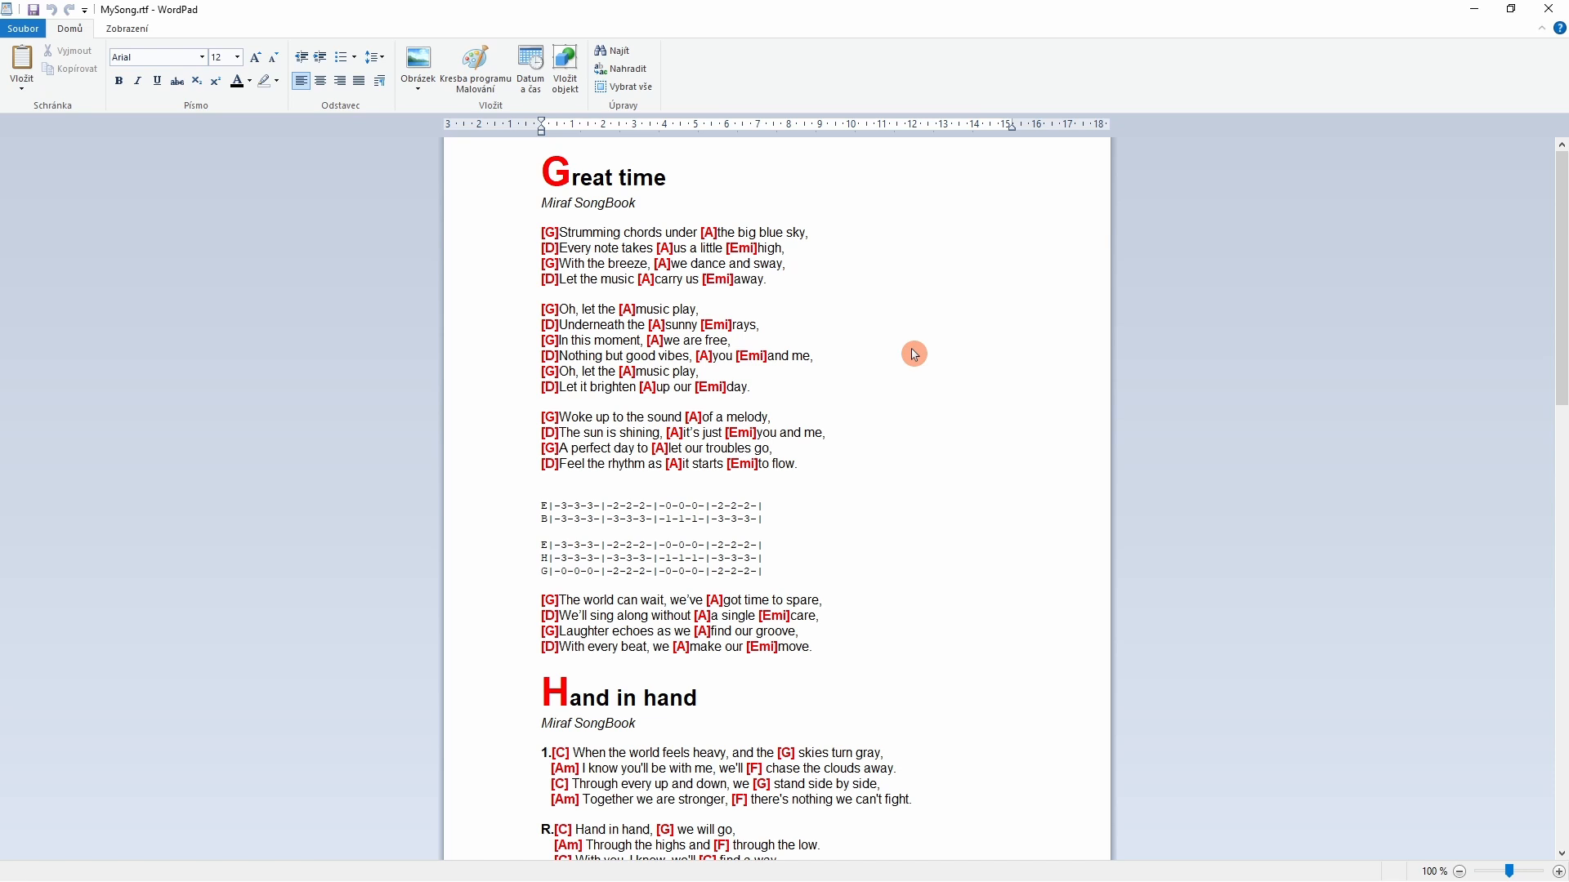
left_click_drag(541, 163, 830, 838)
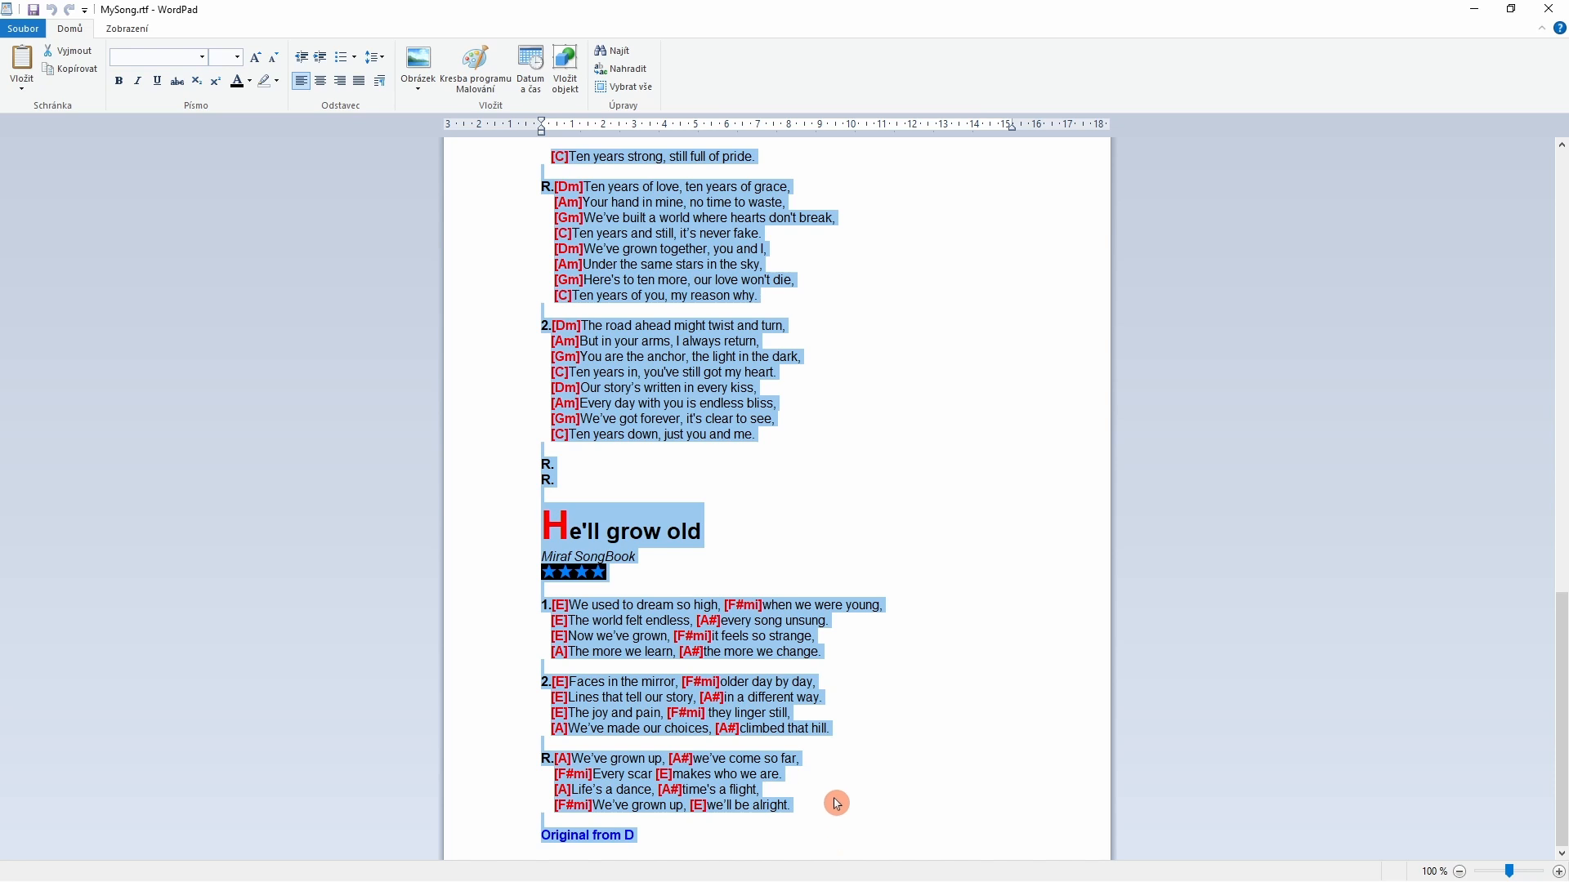
left_click(1474, 14)
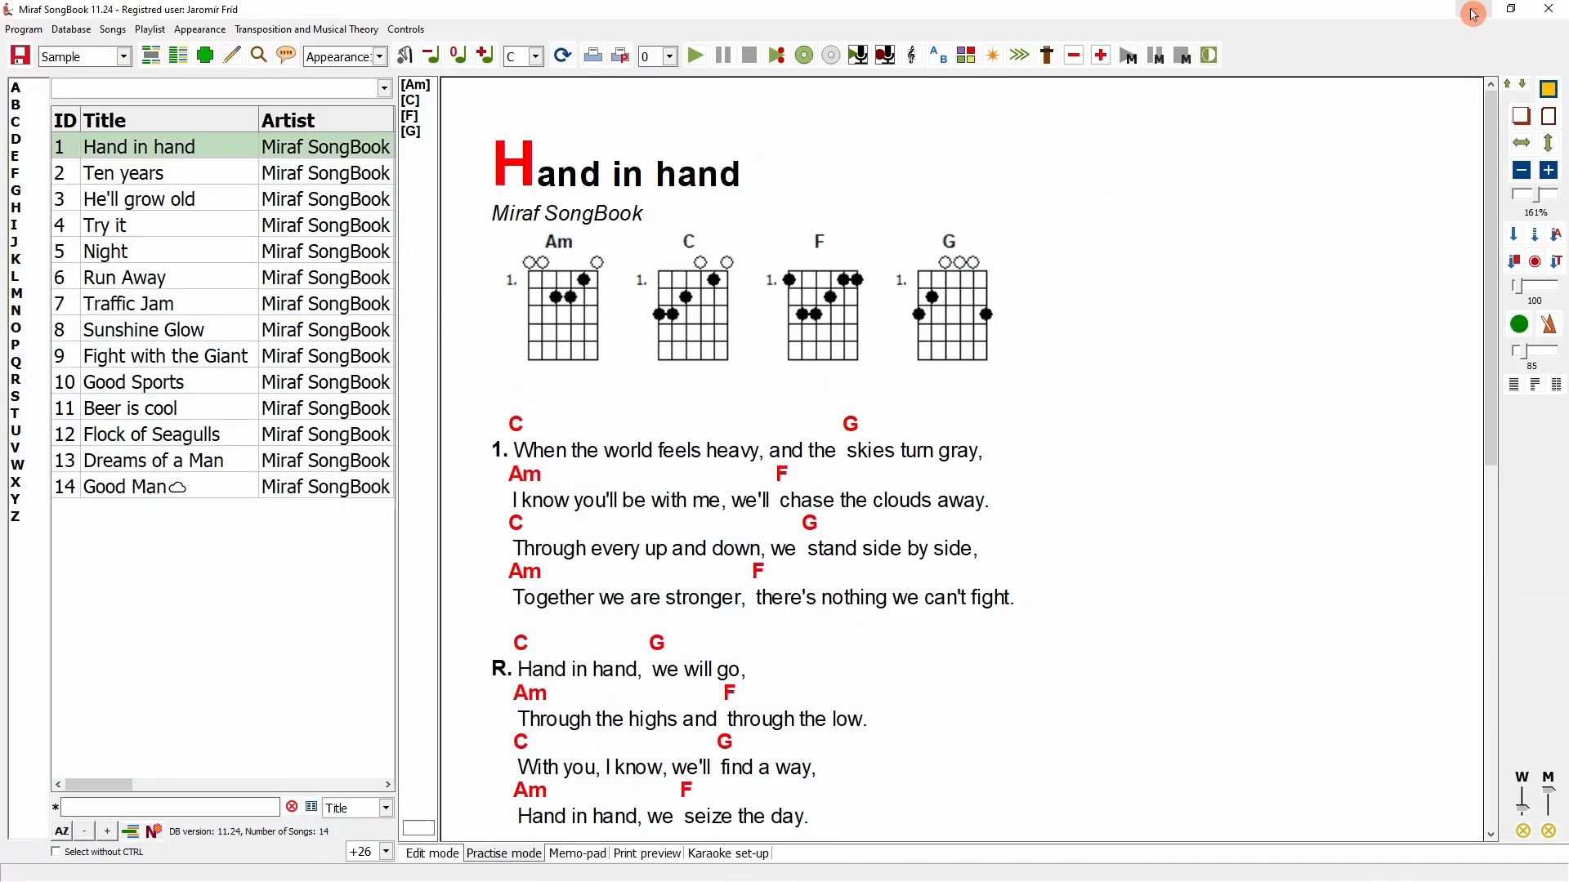
- Start a batch insert of songs, paste the copied song texts as source and return to the beginning of the text
left_click(116, 34)
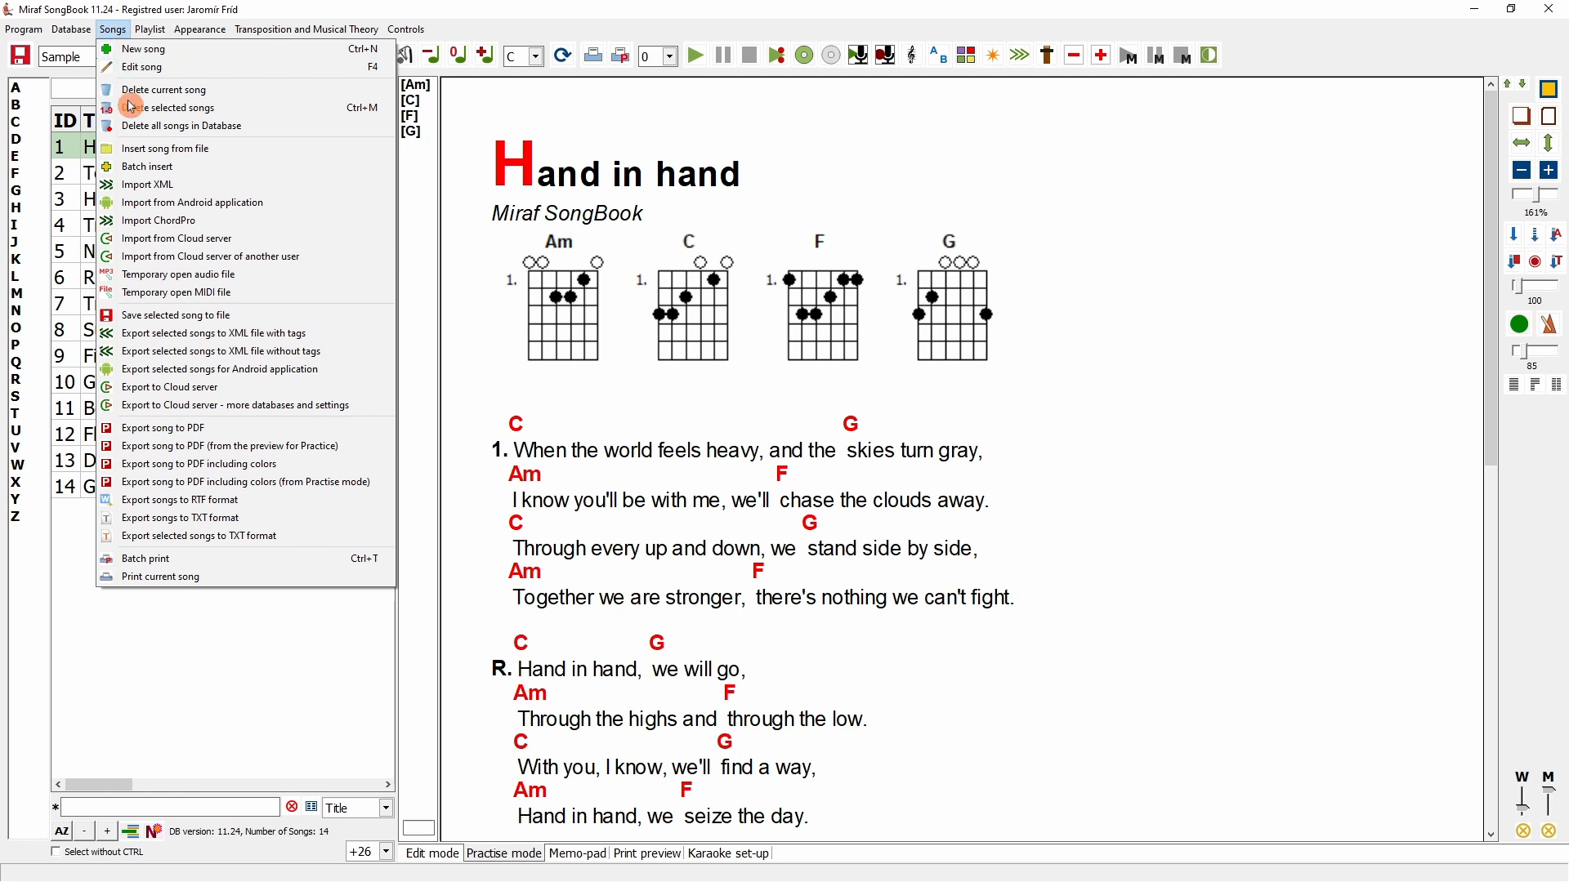
left_click(200, 173)
left_click_drag(568, 209, 529, 199)
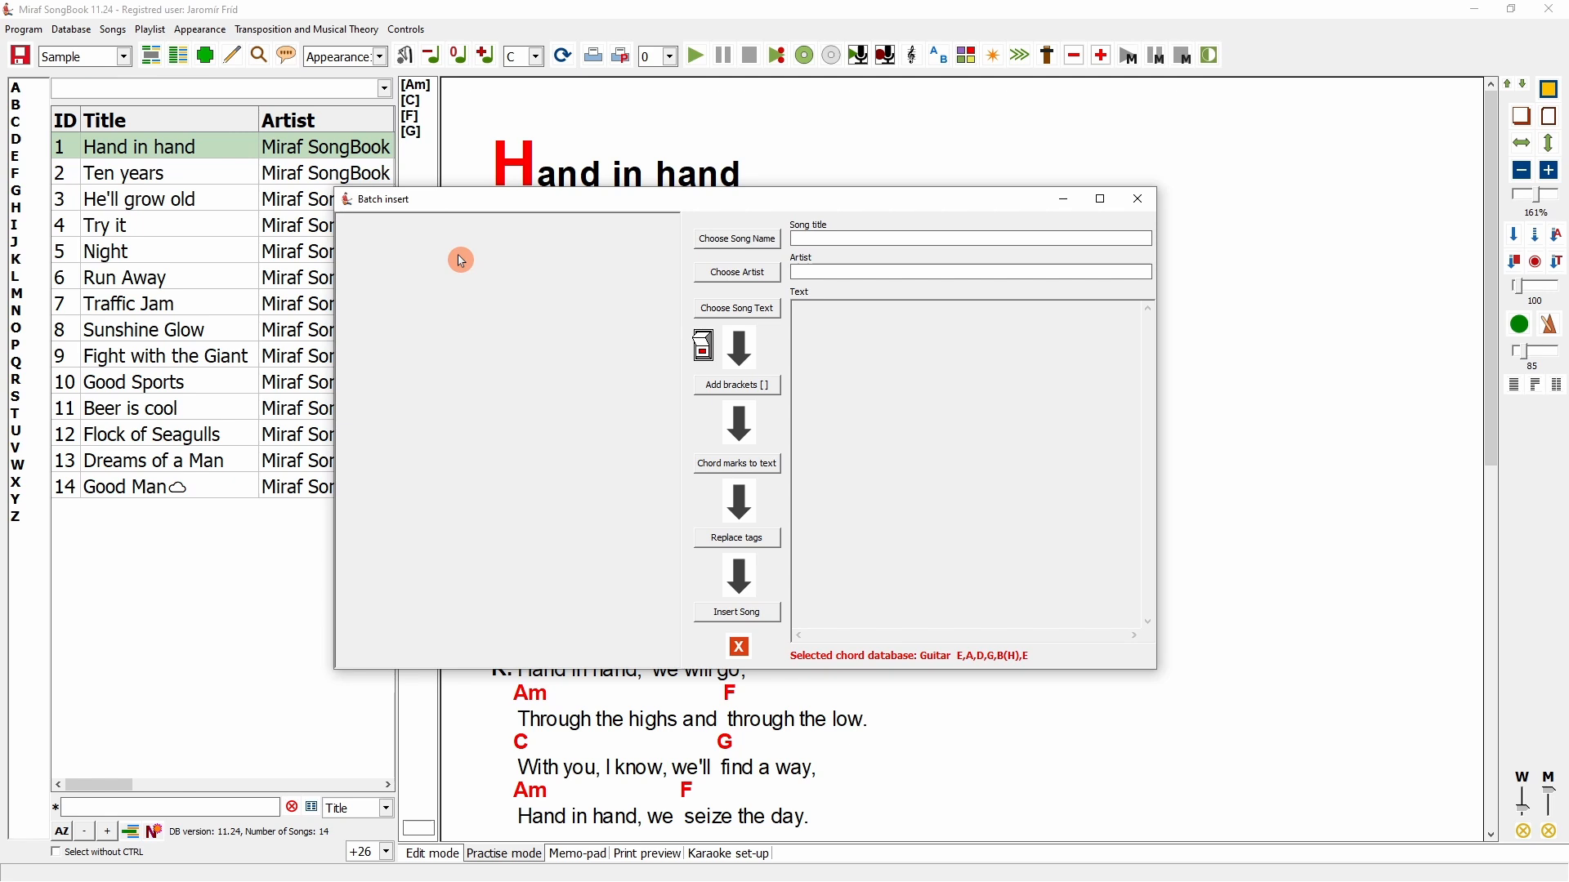
key("ctrl+v")
scroll(543, 521, "up", 10)
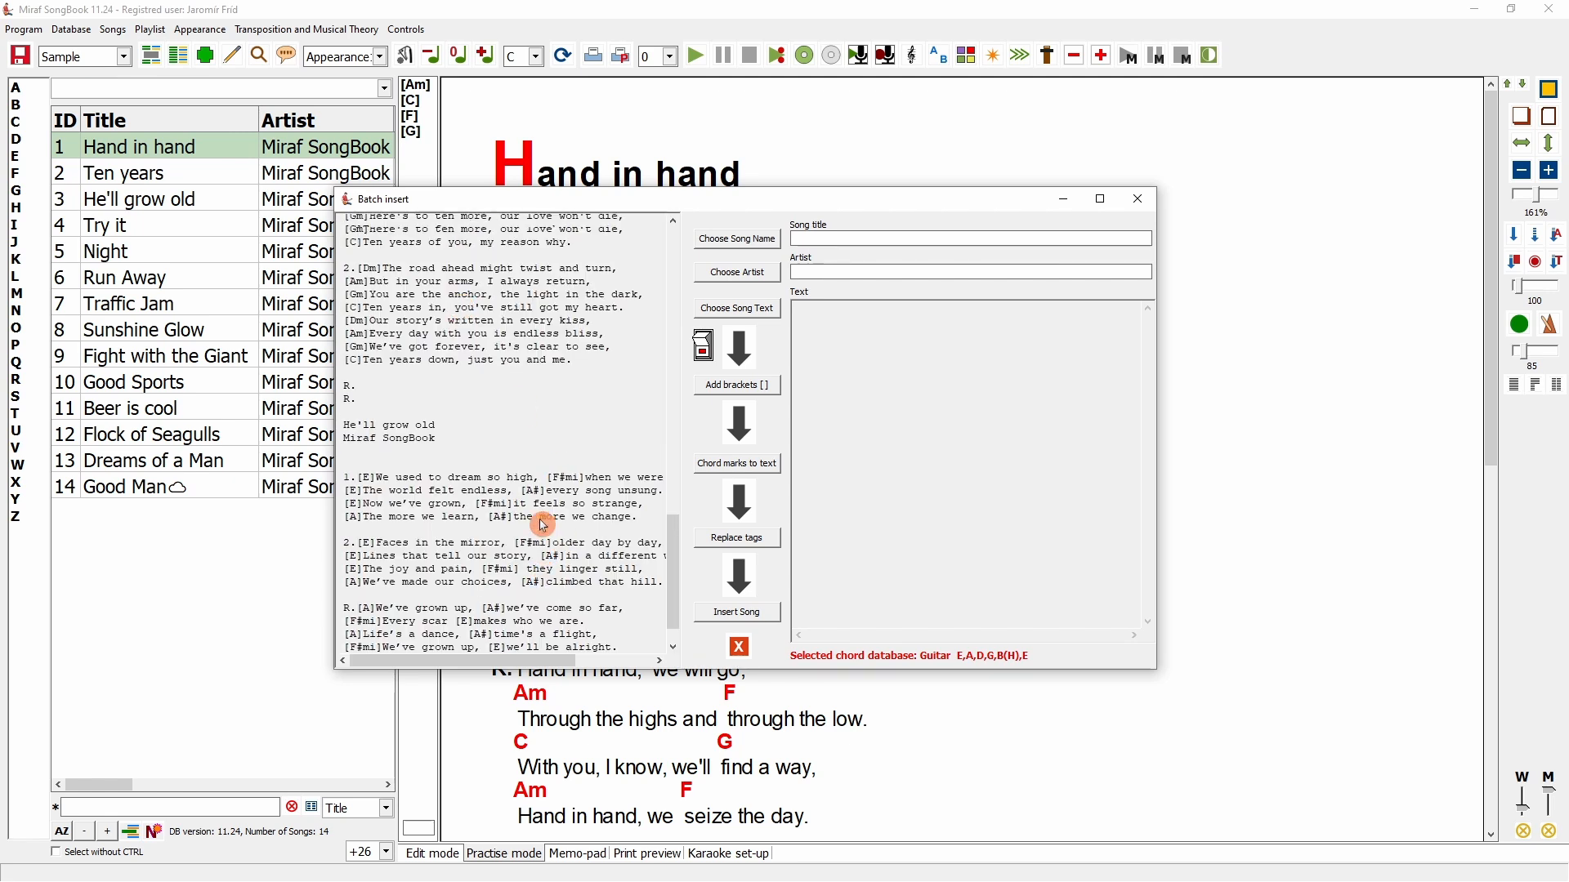
scroll(544, 520, "up", 10)
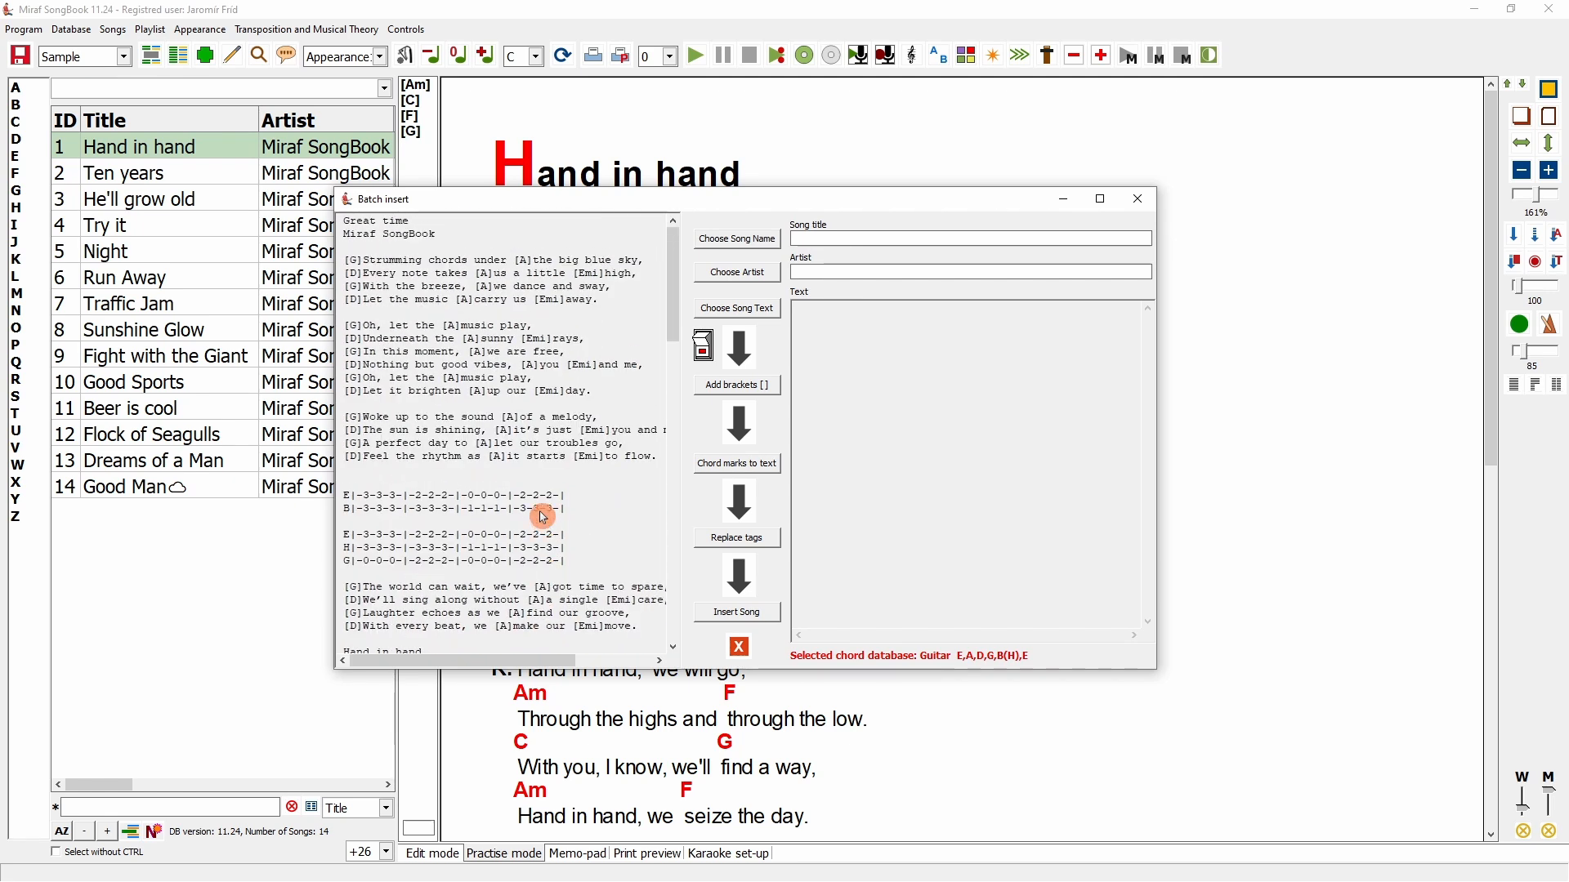
mouse_move(675, 242)
left_mouse_down()
mouse_move(673, 435)
mouse_move(675, 239)
left_mouse_up()
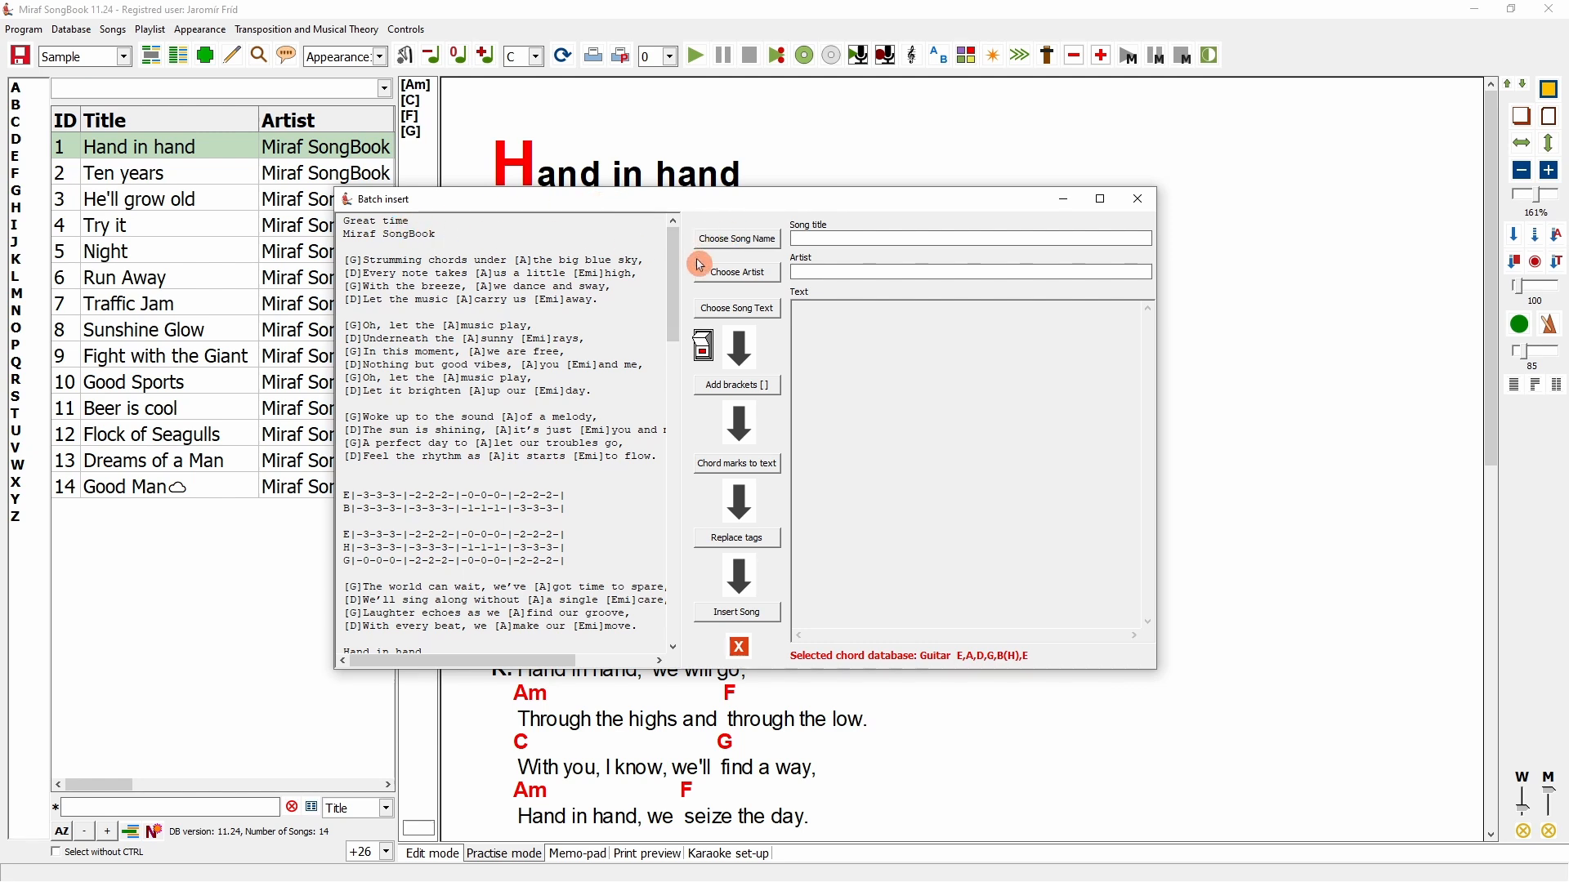
- Assign Great time from the pasted text as the song title and Miraf SongBook as the artist
left_click_drag(344, 221, 415, 221)
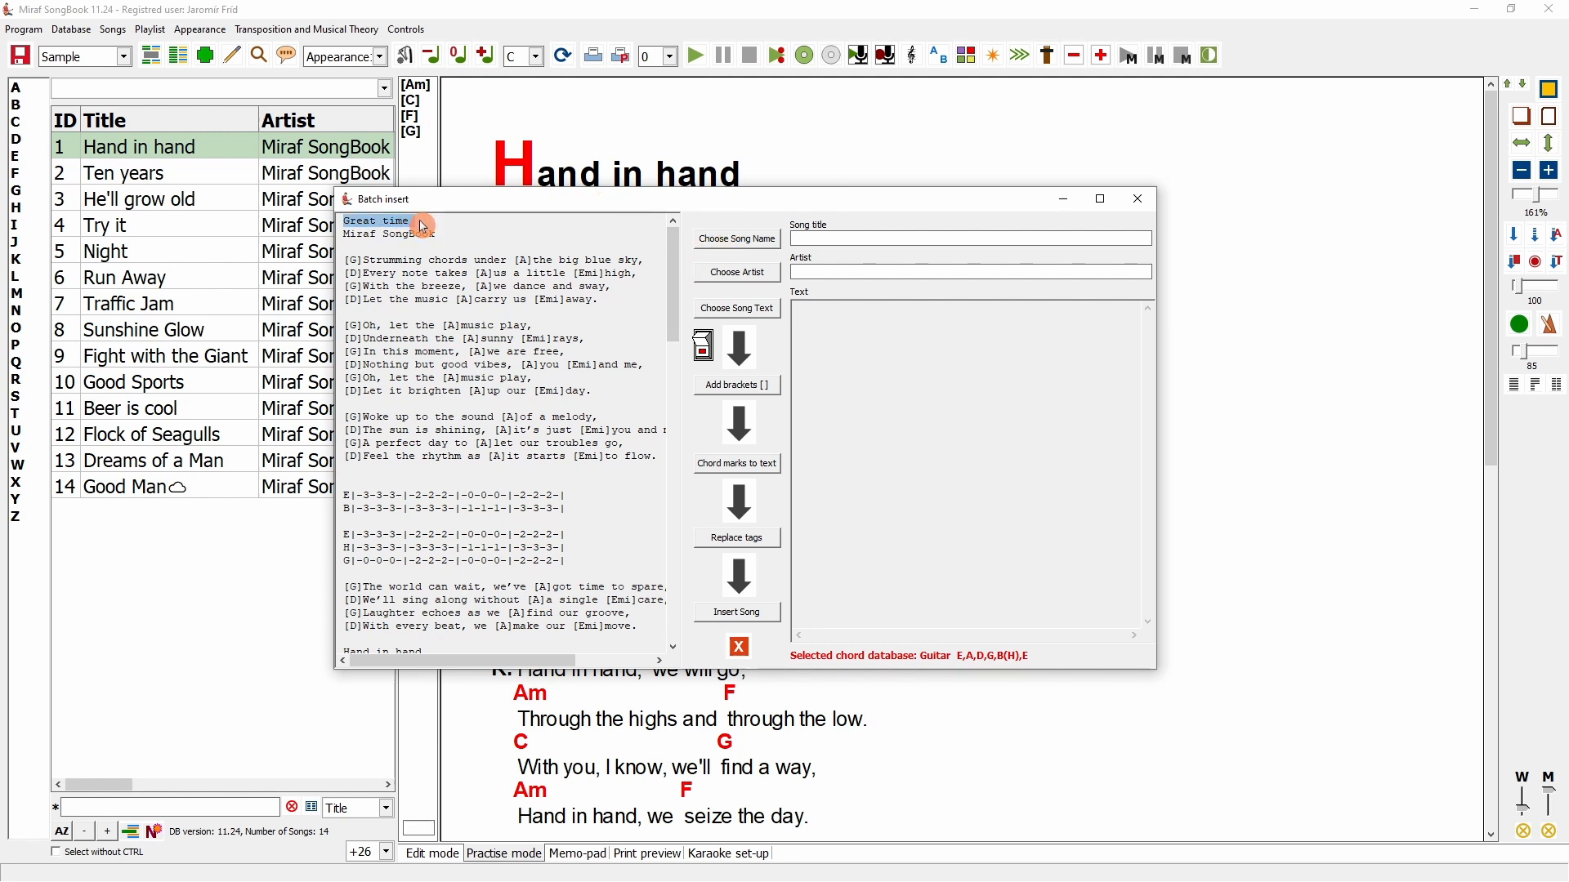
left_click(745, 240)
left_click(384, 237)
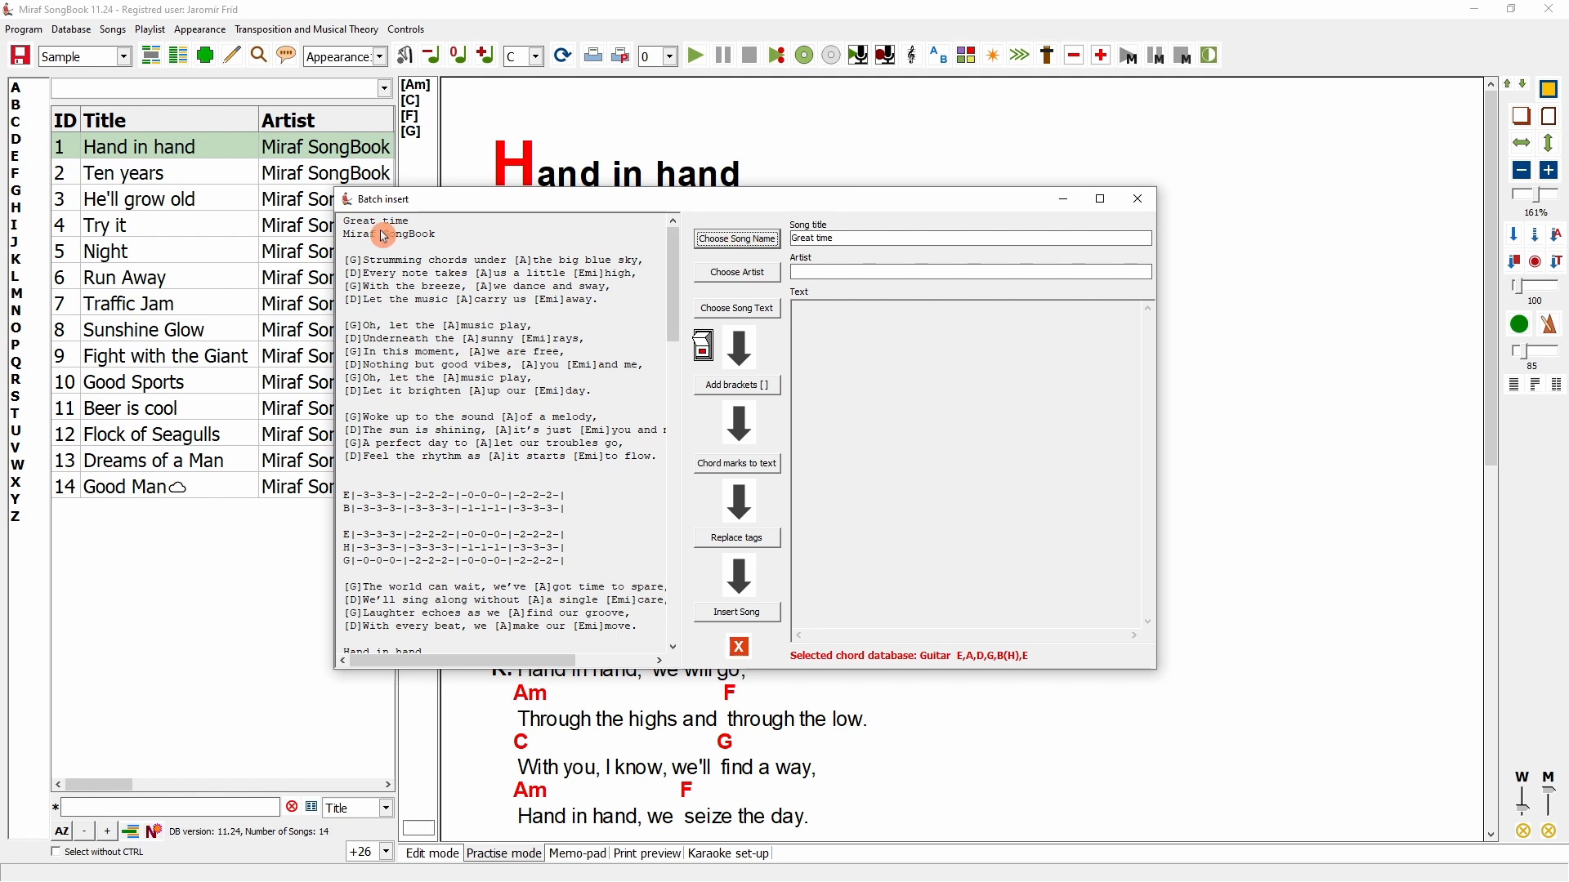
left_click_drag(346, 234, 449, 235)
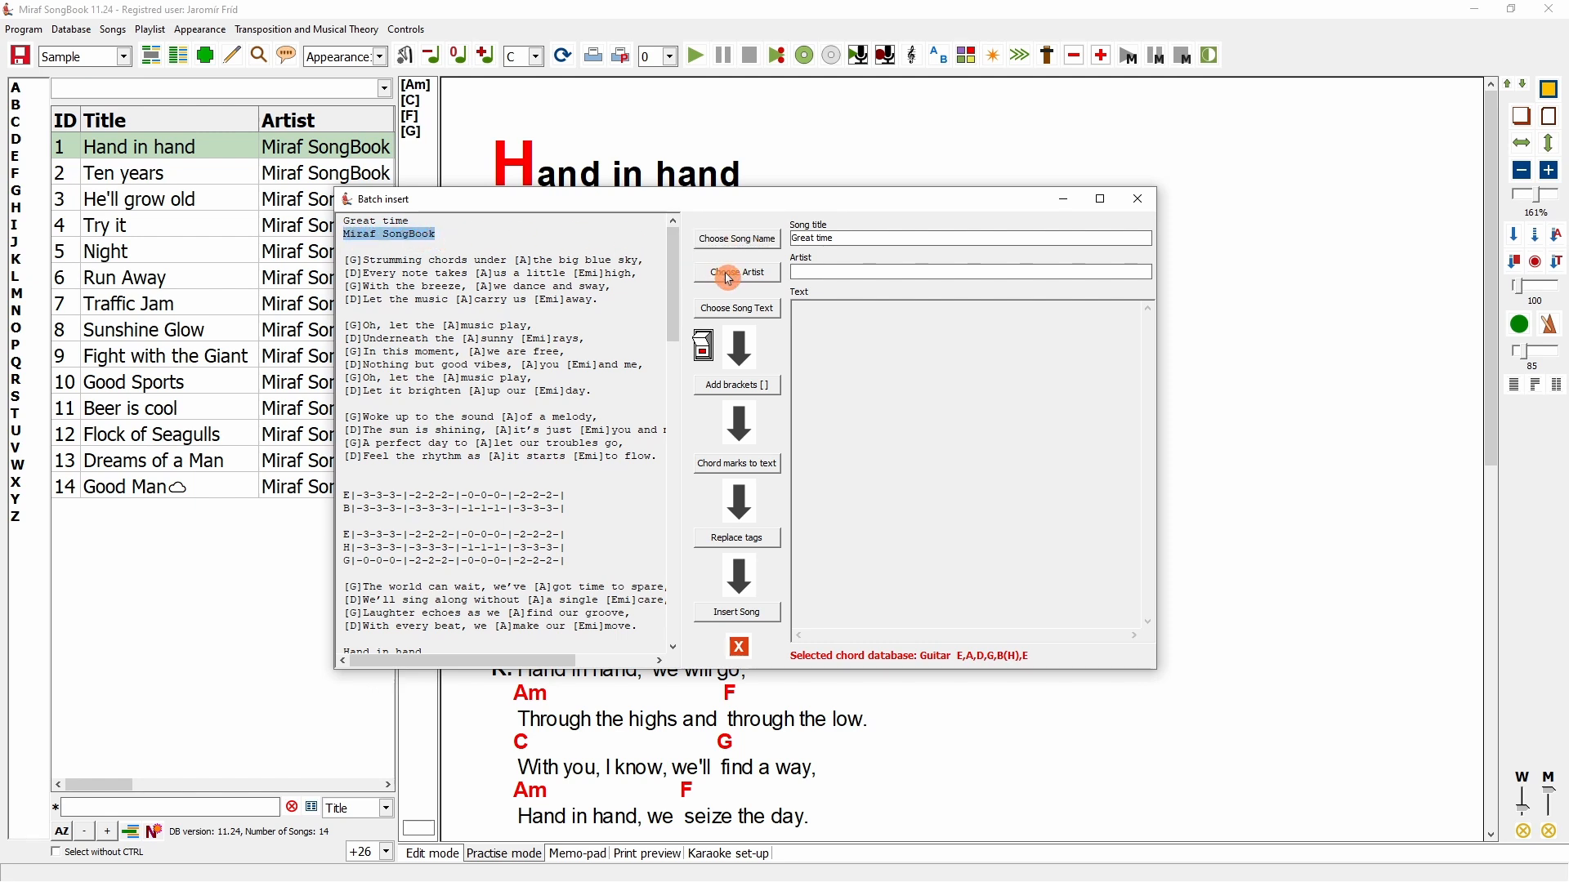
left_click(757, 278)
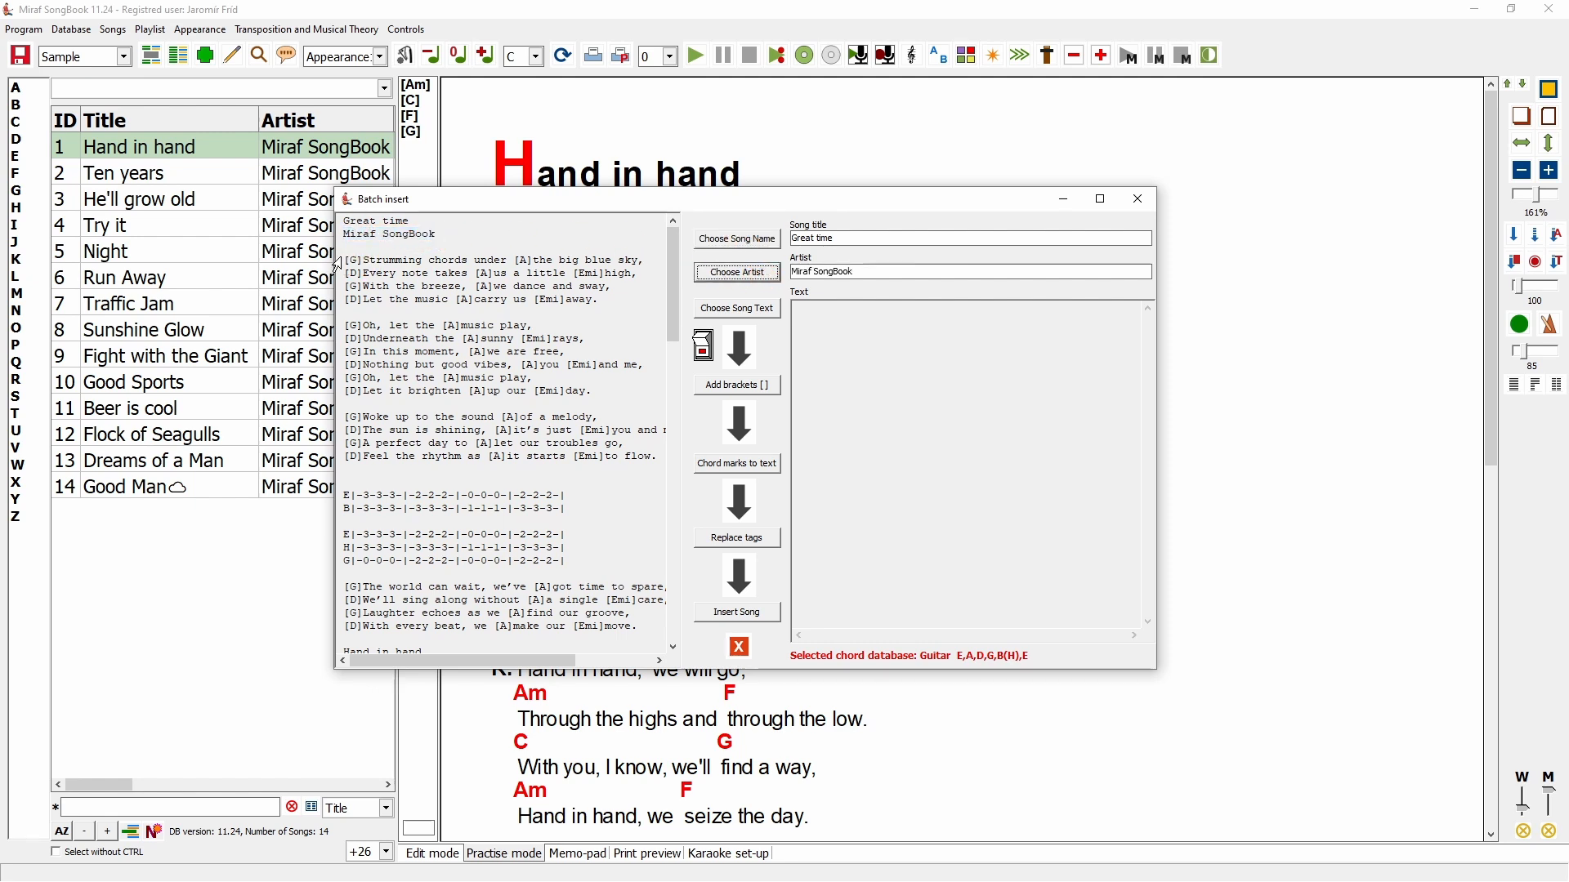
- Assign the lyrics and tablature of Great time as the song text and insert the song into the database
left_click_drag(347, 264, 645, 632)
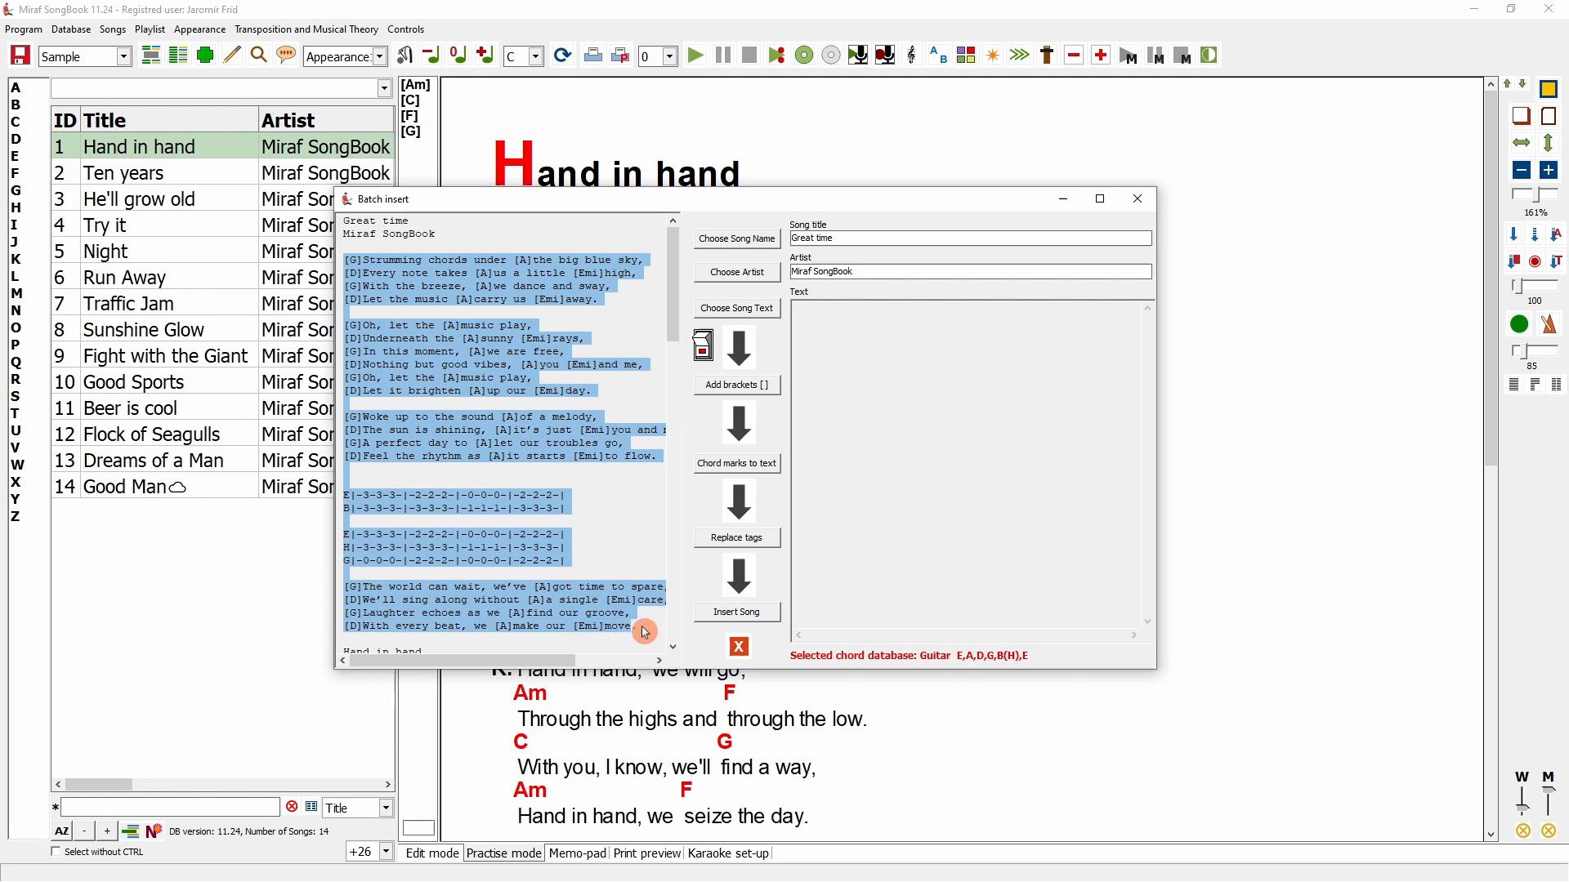
left_click(743, 311)
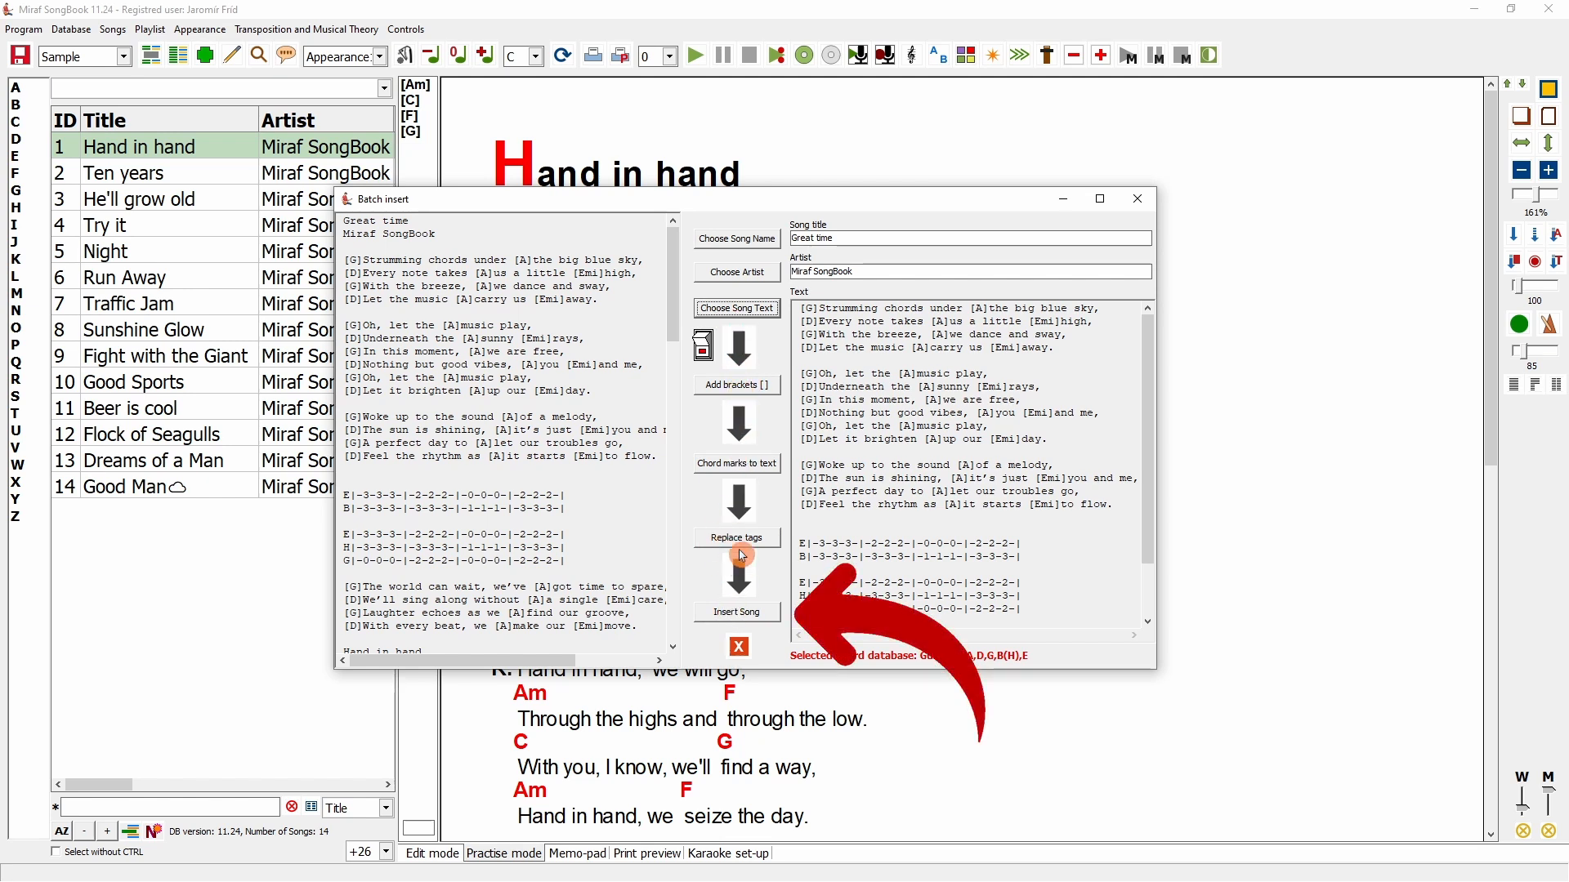
left_click(737, 615)
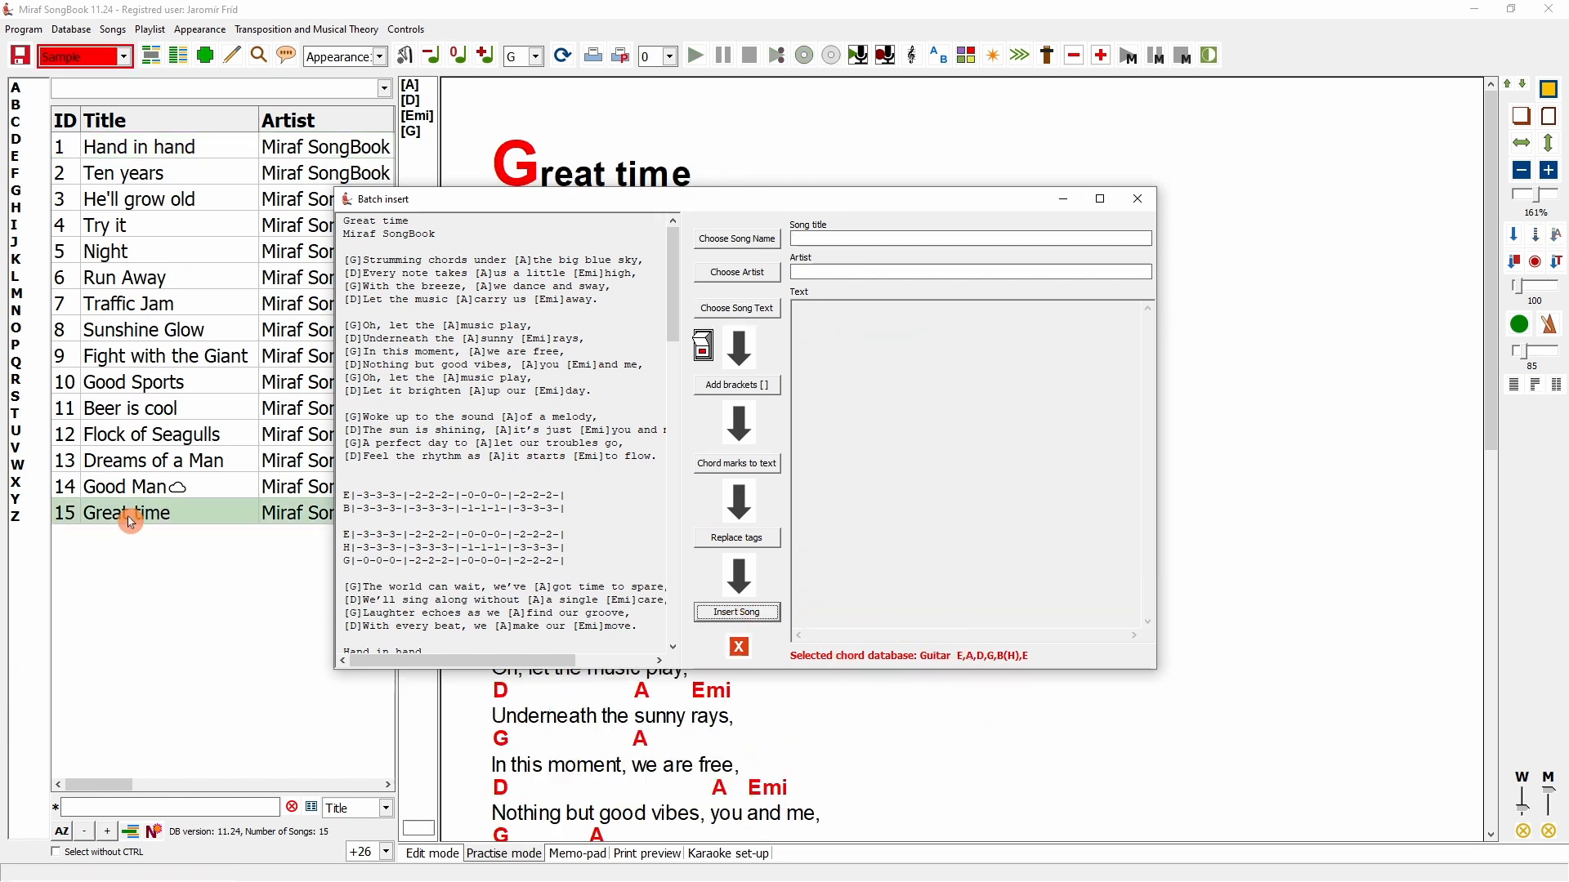
- Assign Hand in hand from the pasted text as the next song's title and Miraf SongBook as its artist
scroll(490, 395, "down", 9)
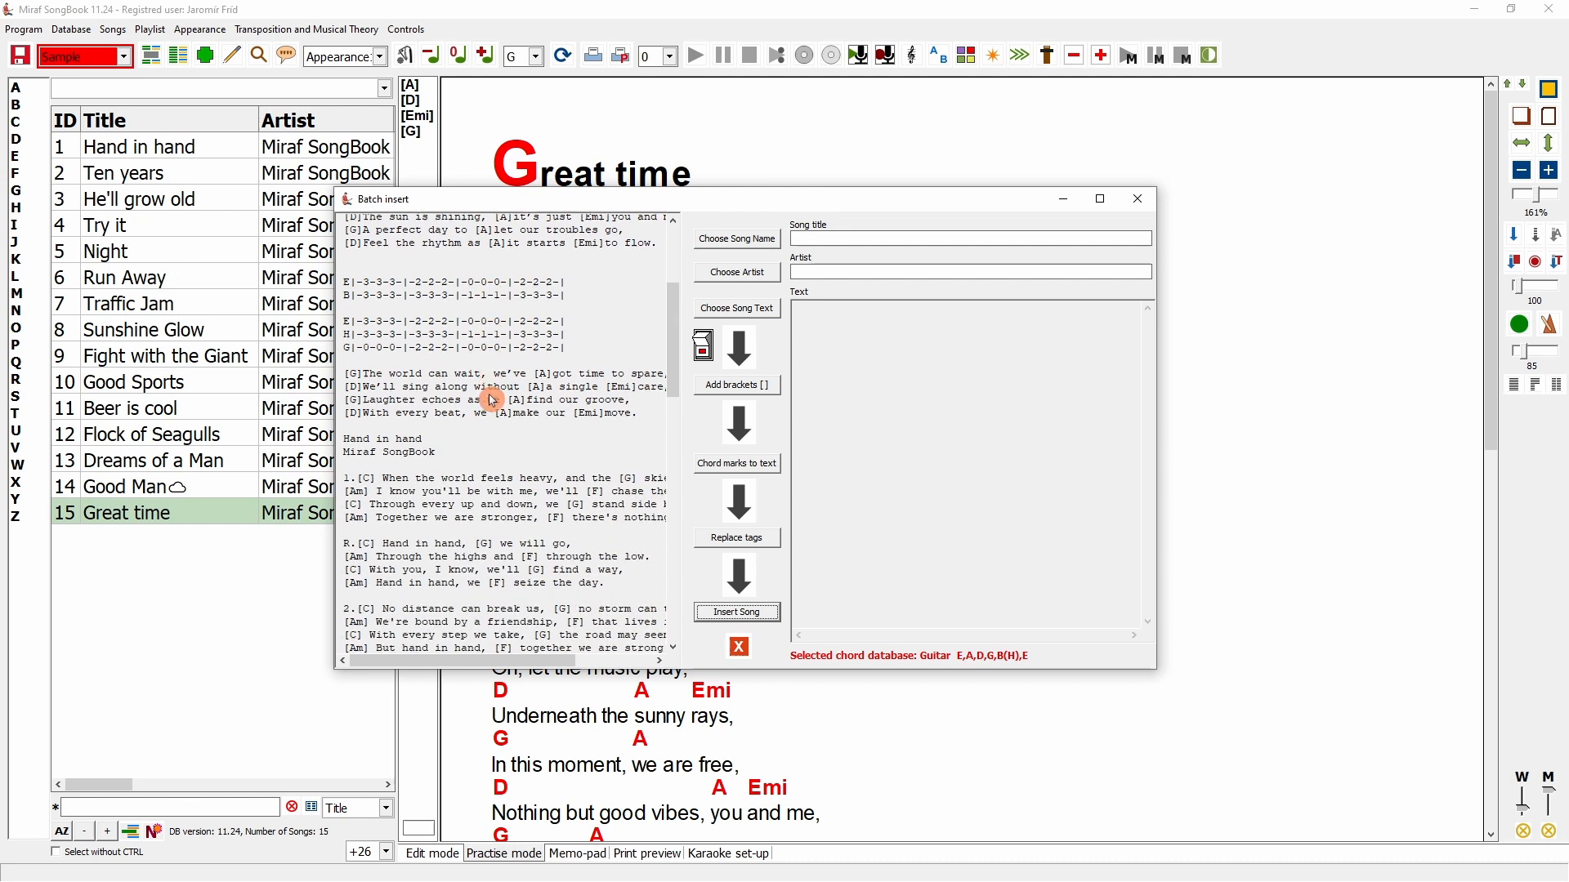
left_click_drag(346, 314, 441, 325)
left_click(737, 239)
left_click(738, 275)
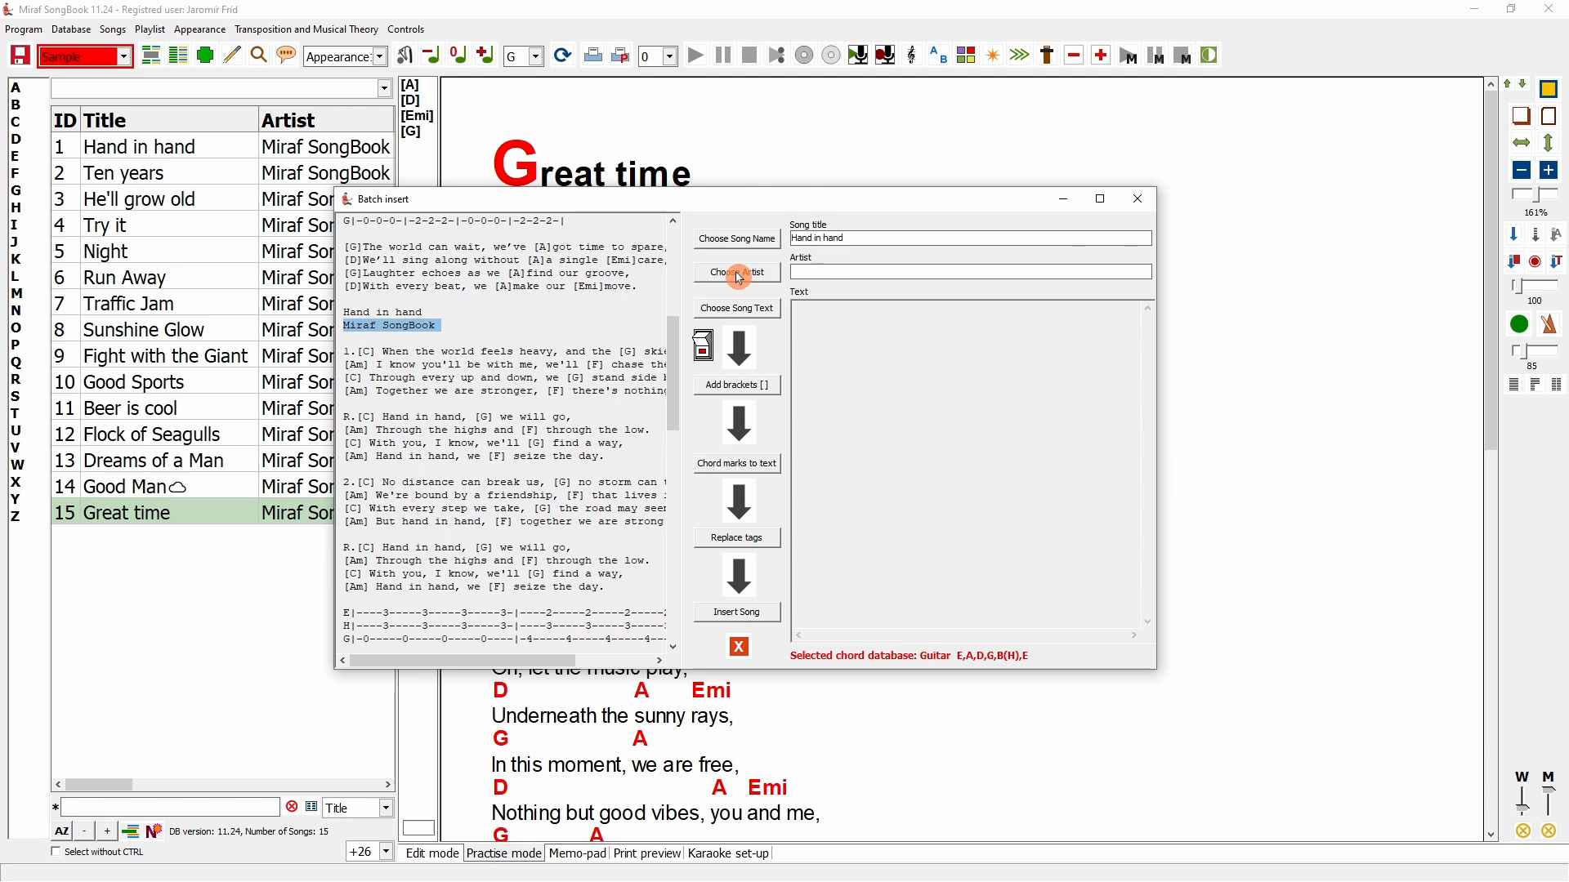
- Assign the verses and choruses of Hand in hand, without the tablature, as the song text and insert the song
left_click(339, 357)
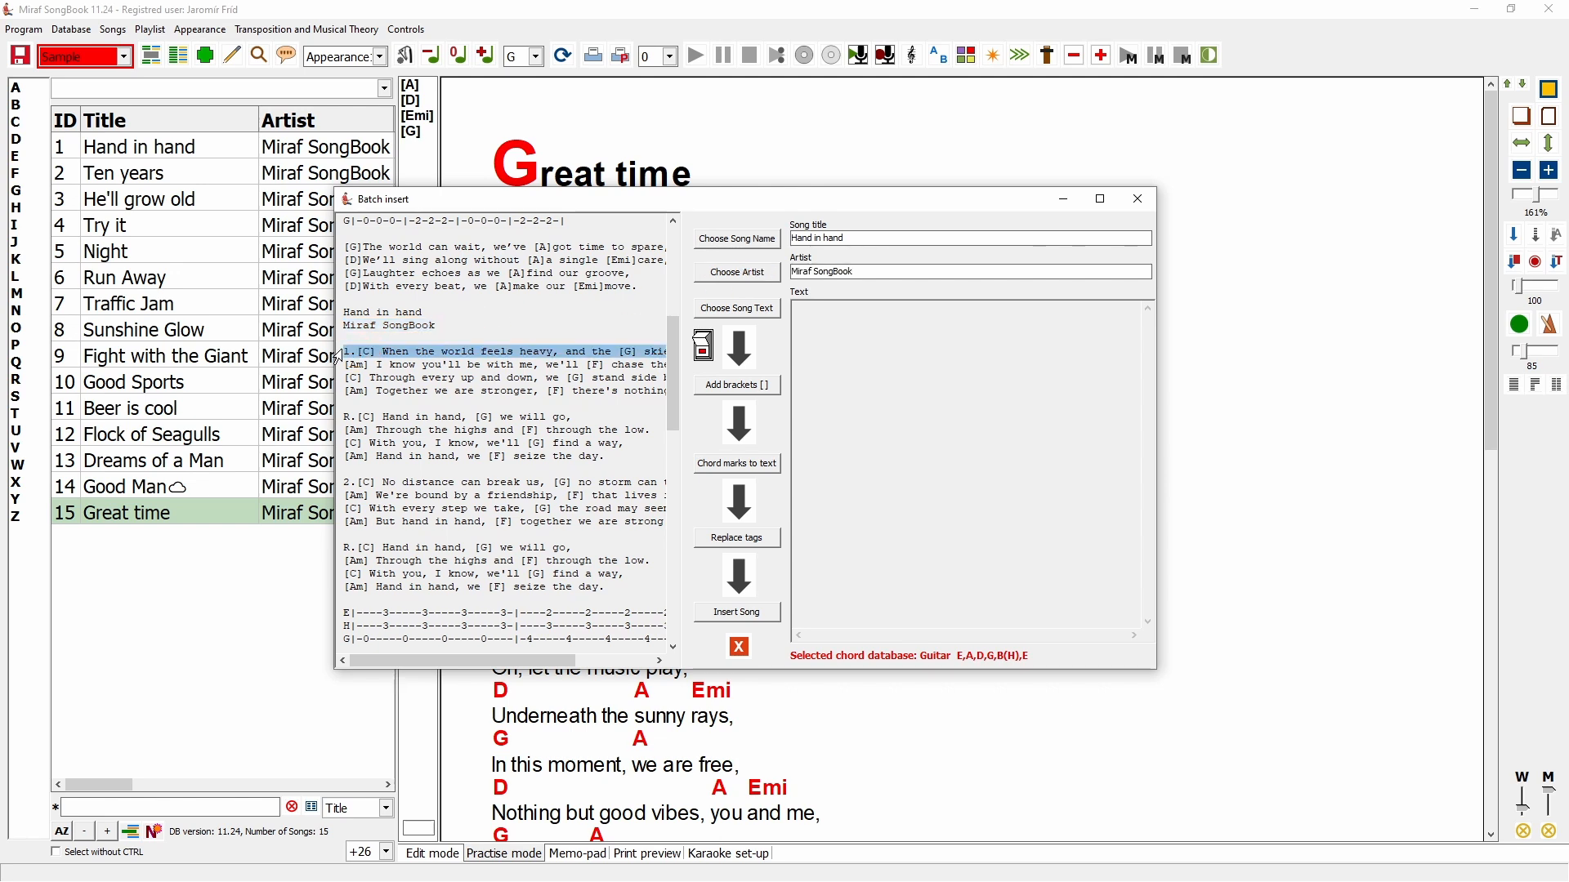
left_click_drag(339, 357, 364, 599)
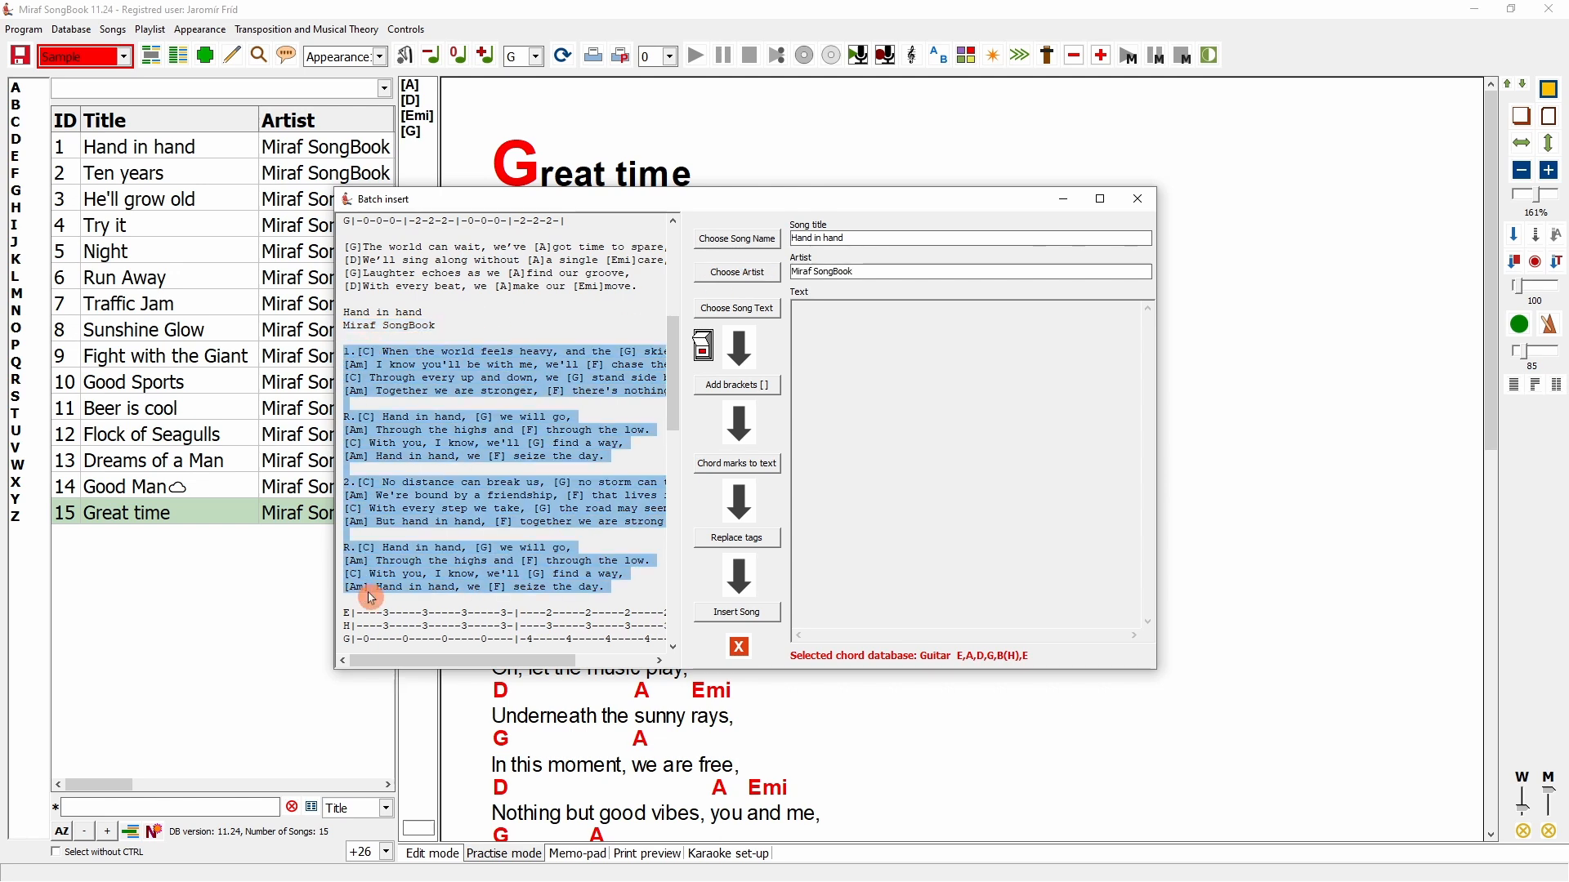
left_click(736, 310)
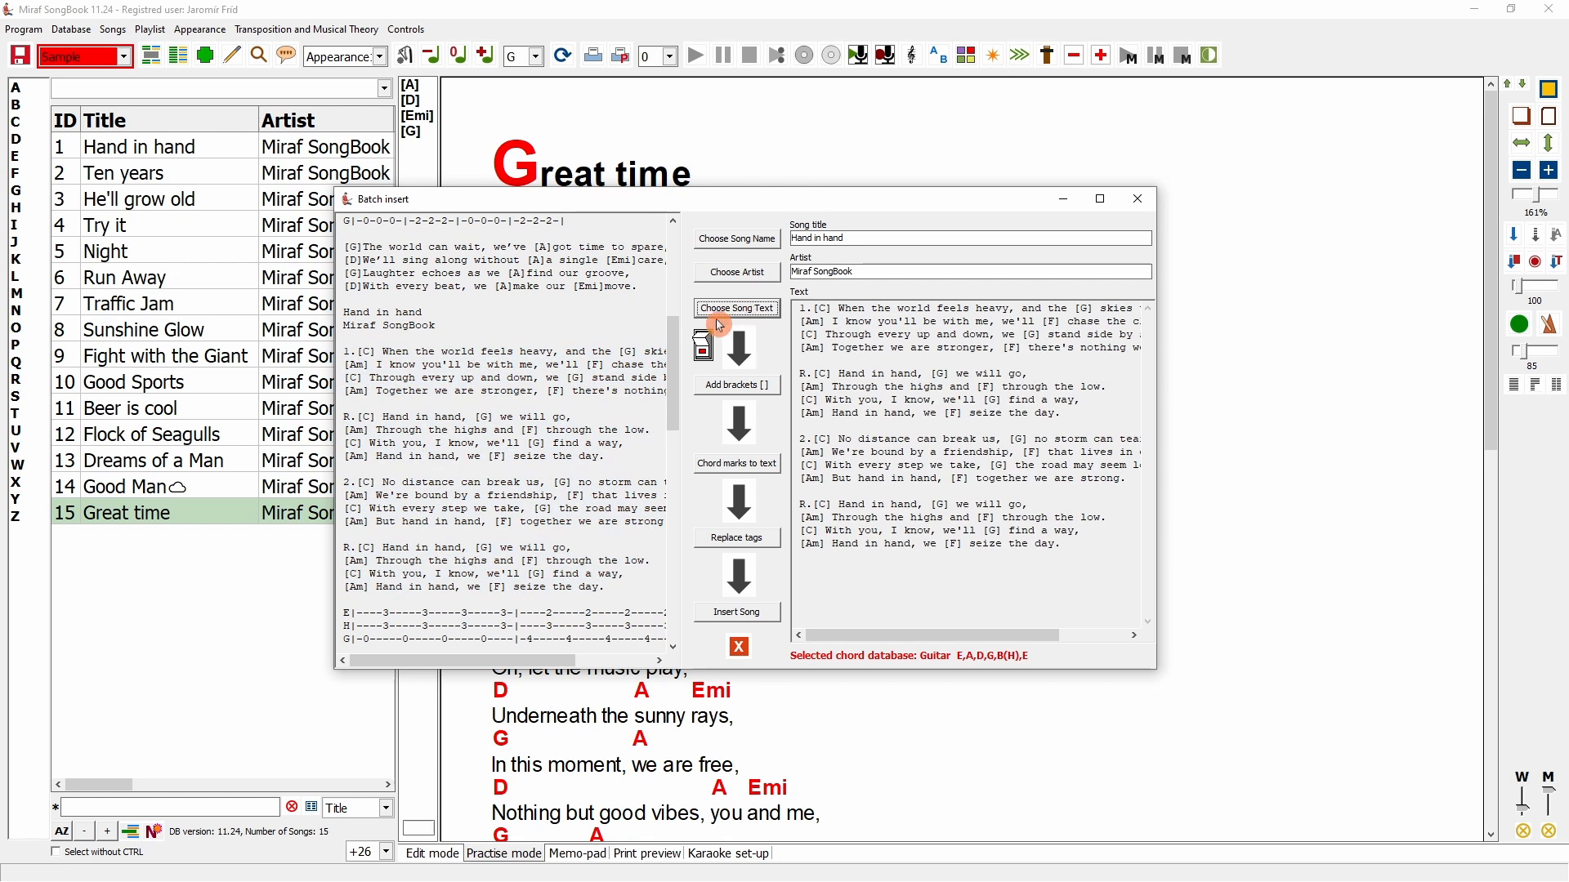
left_click(739, 614)
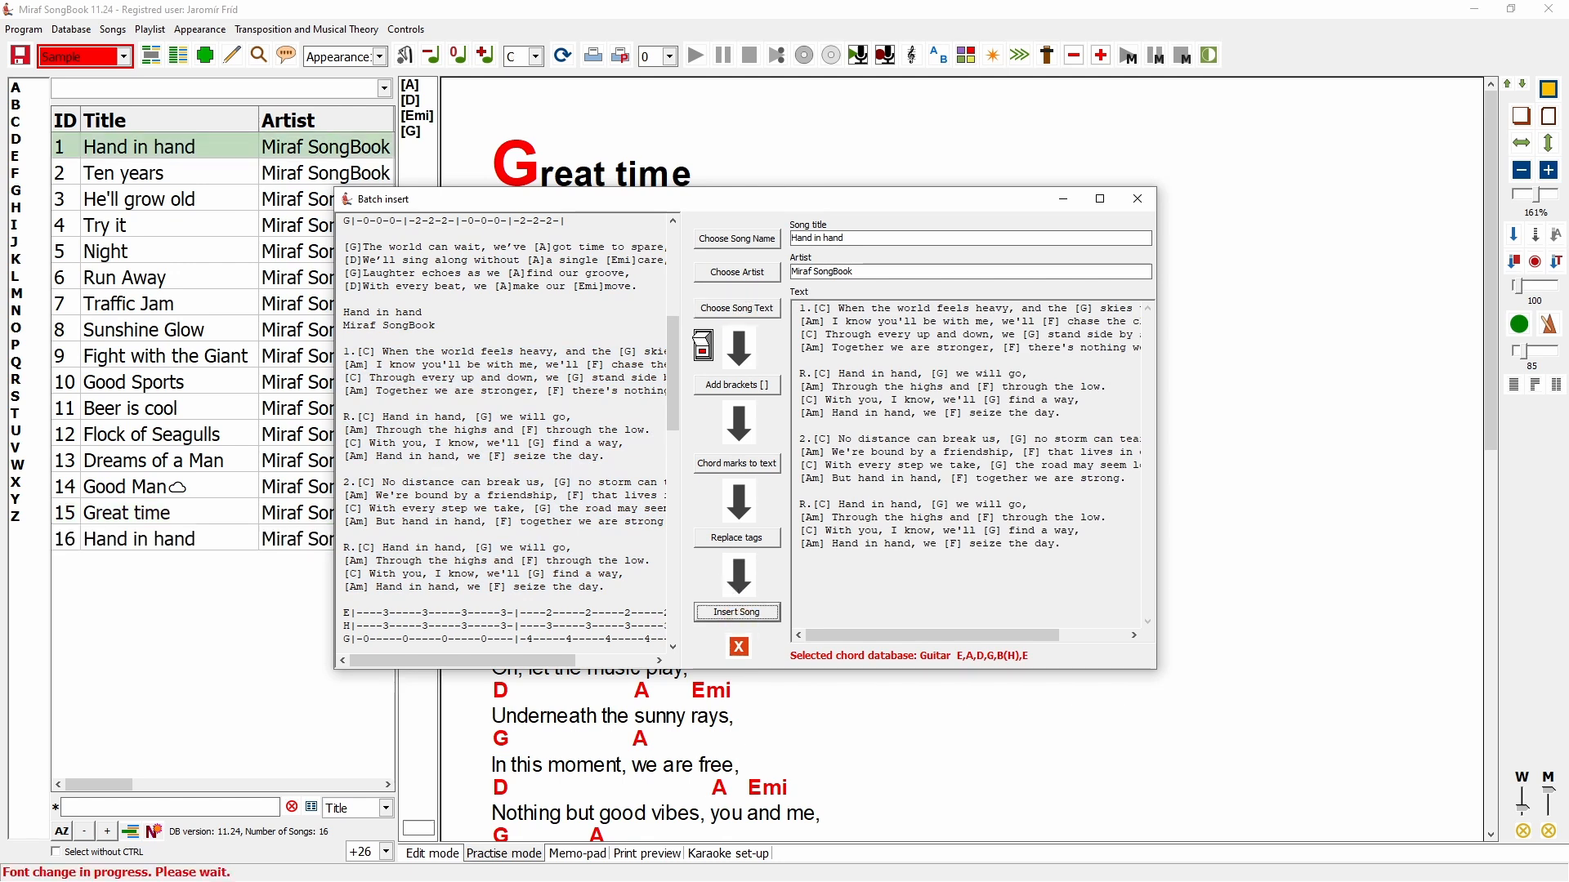
- Assign Ten years from the pasted text as the next song's title and Miraf SongBook as its artist
scroll(519, 470, "down", 10)
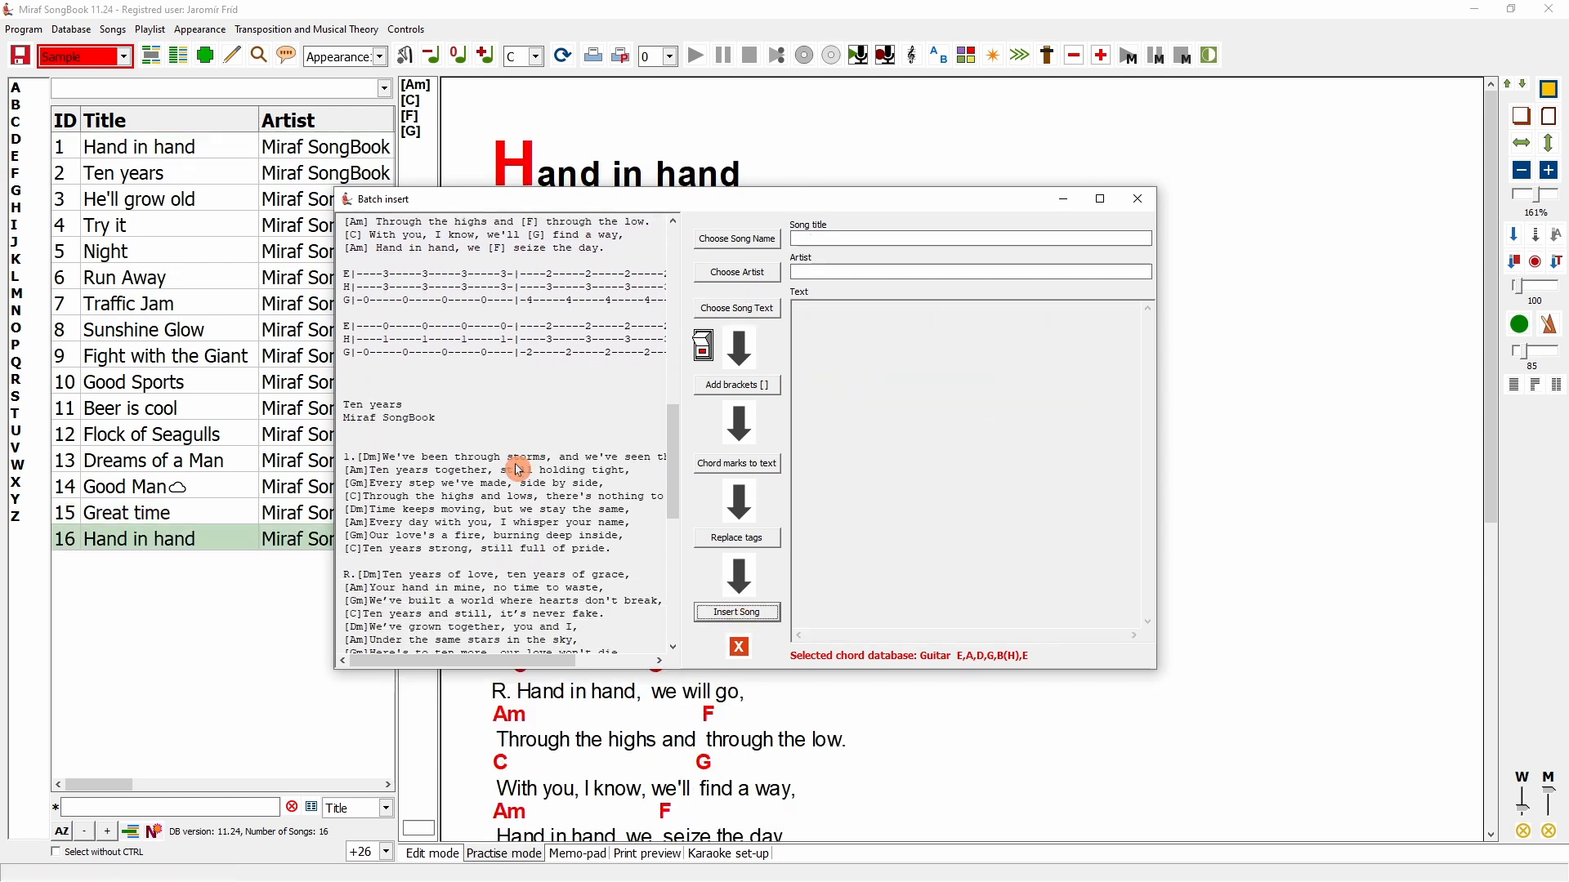
left_click_drag(344, 353, 396, 353)
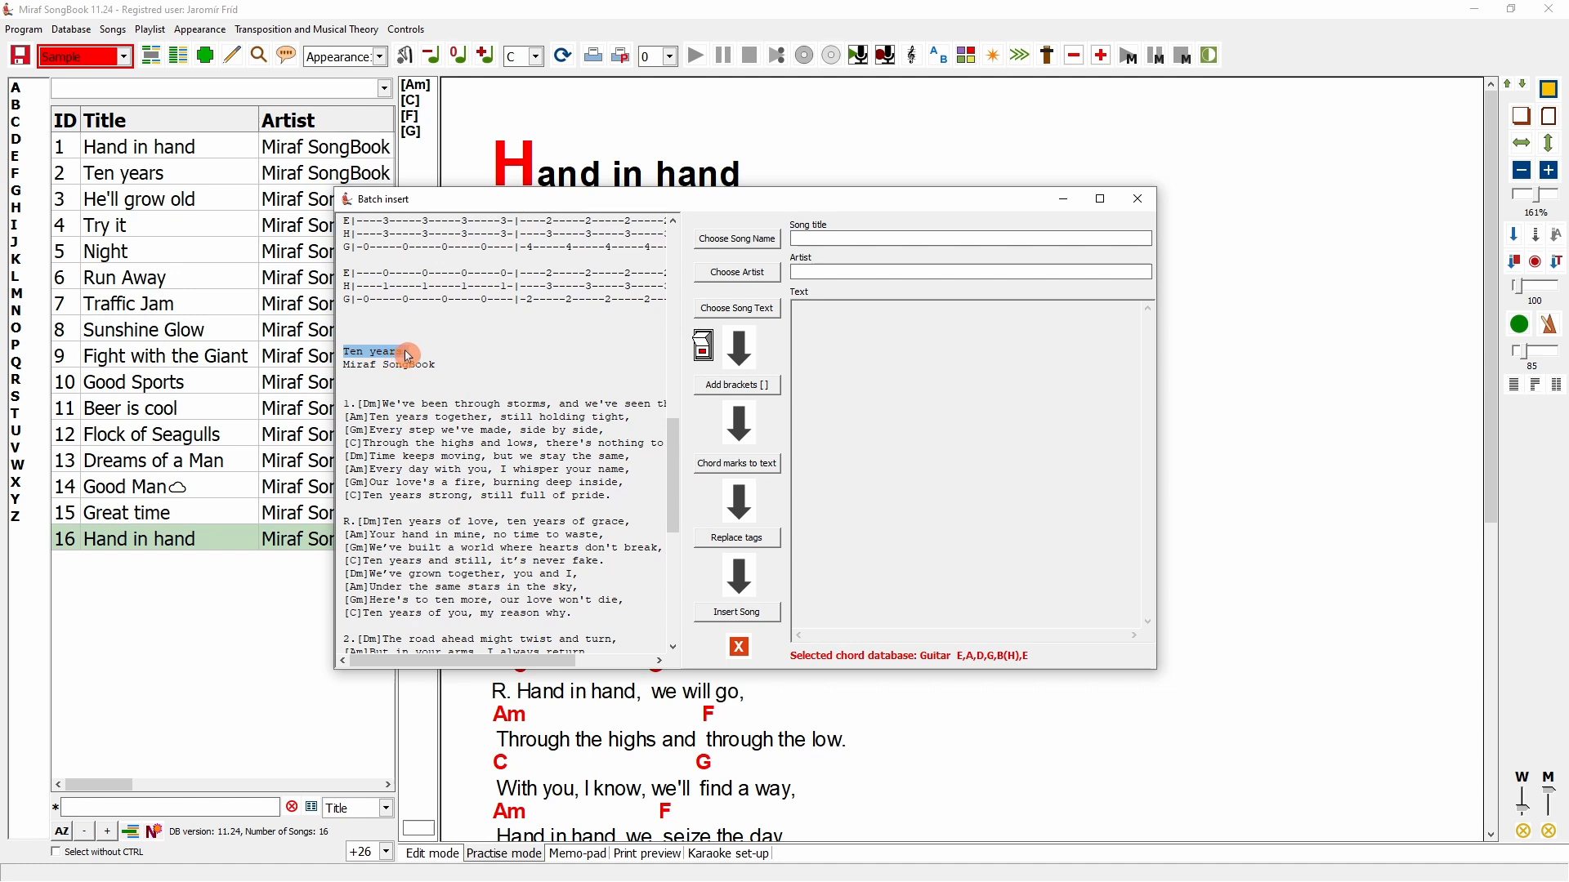
left_click(706, 252)
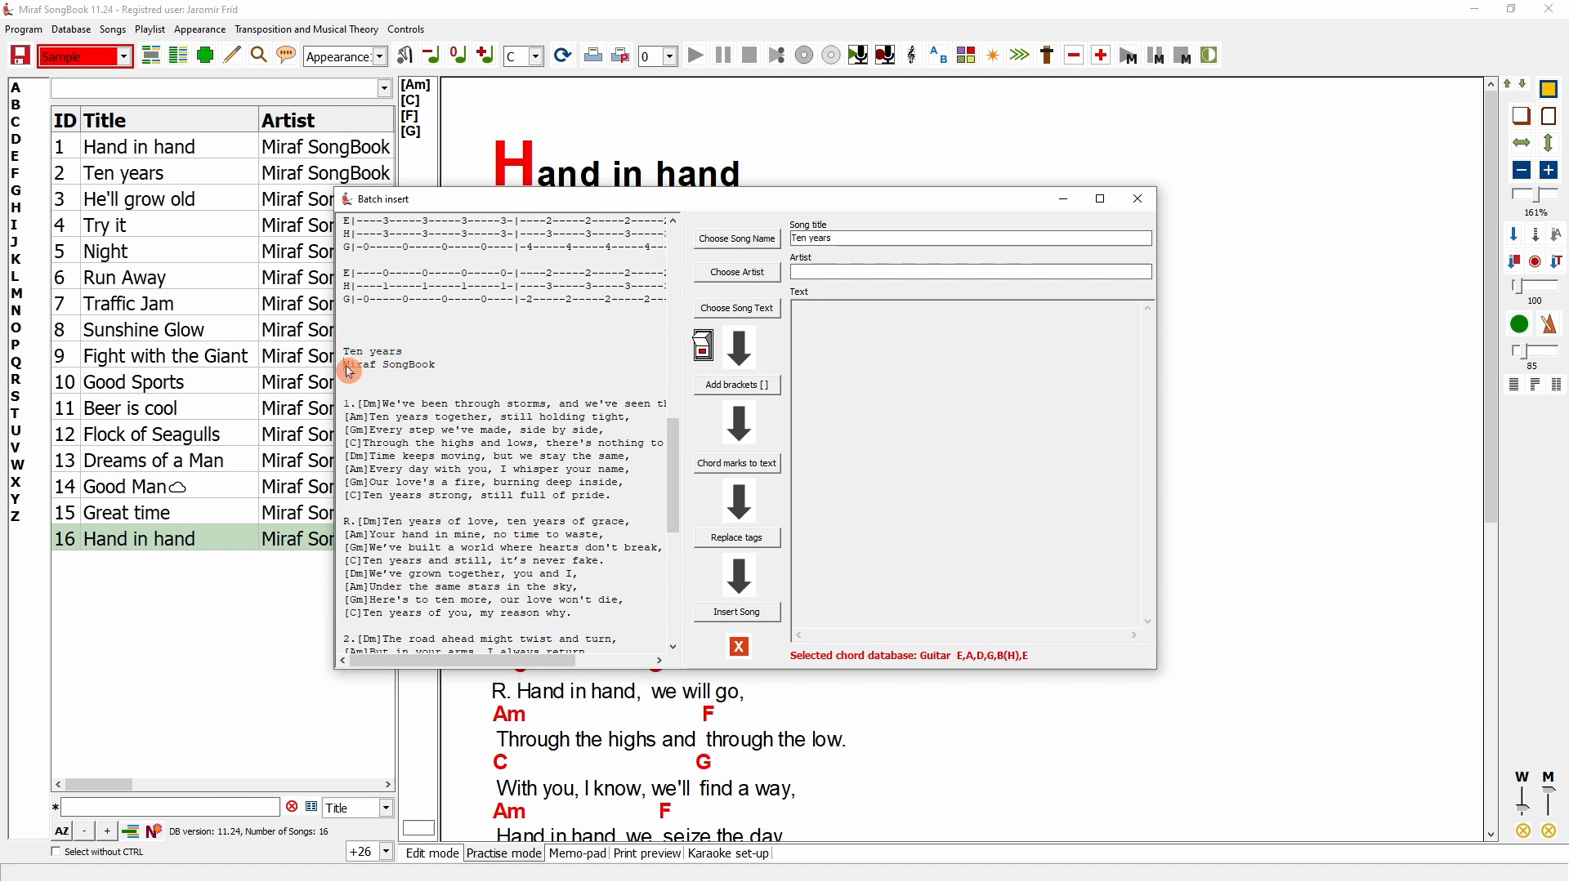
left_click_drag(350, 372, 442, 369)
left_click(751, 274)
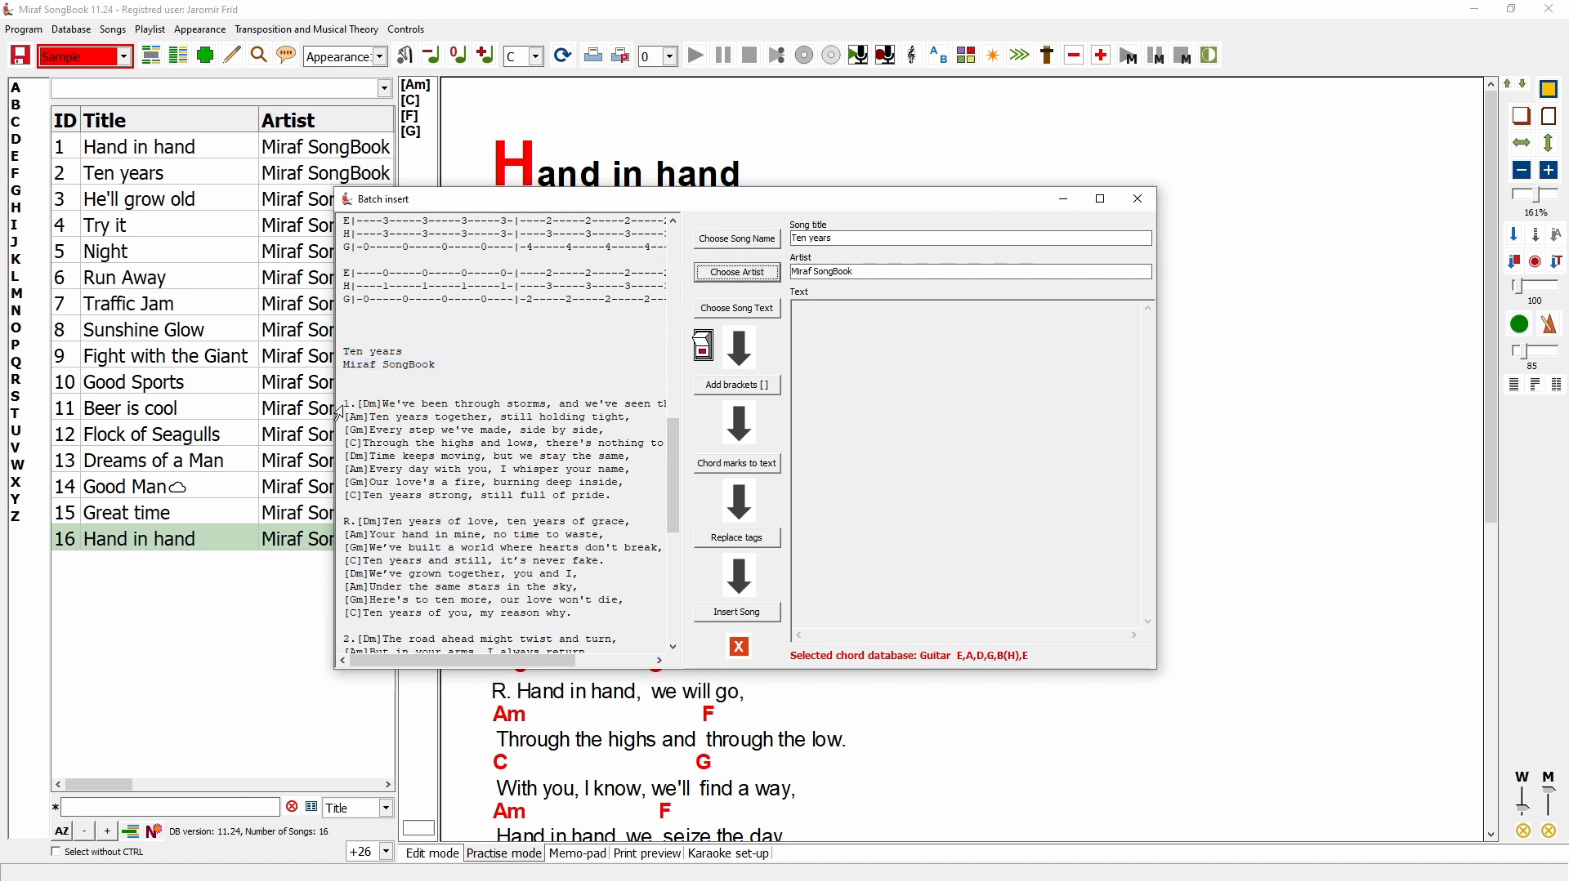
- Assign the verses and choruses of Ten years as the song text, insert the song, and close the batch insert window
left_click_drag(338, 406, 545, 478)
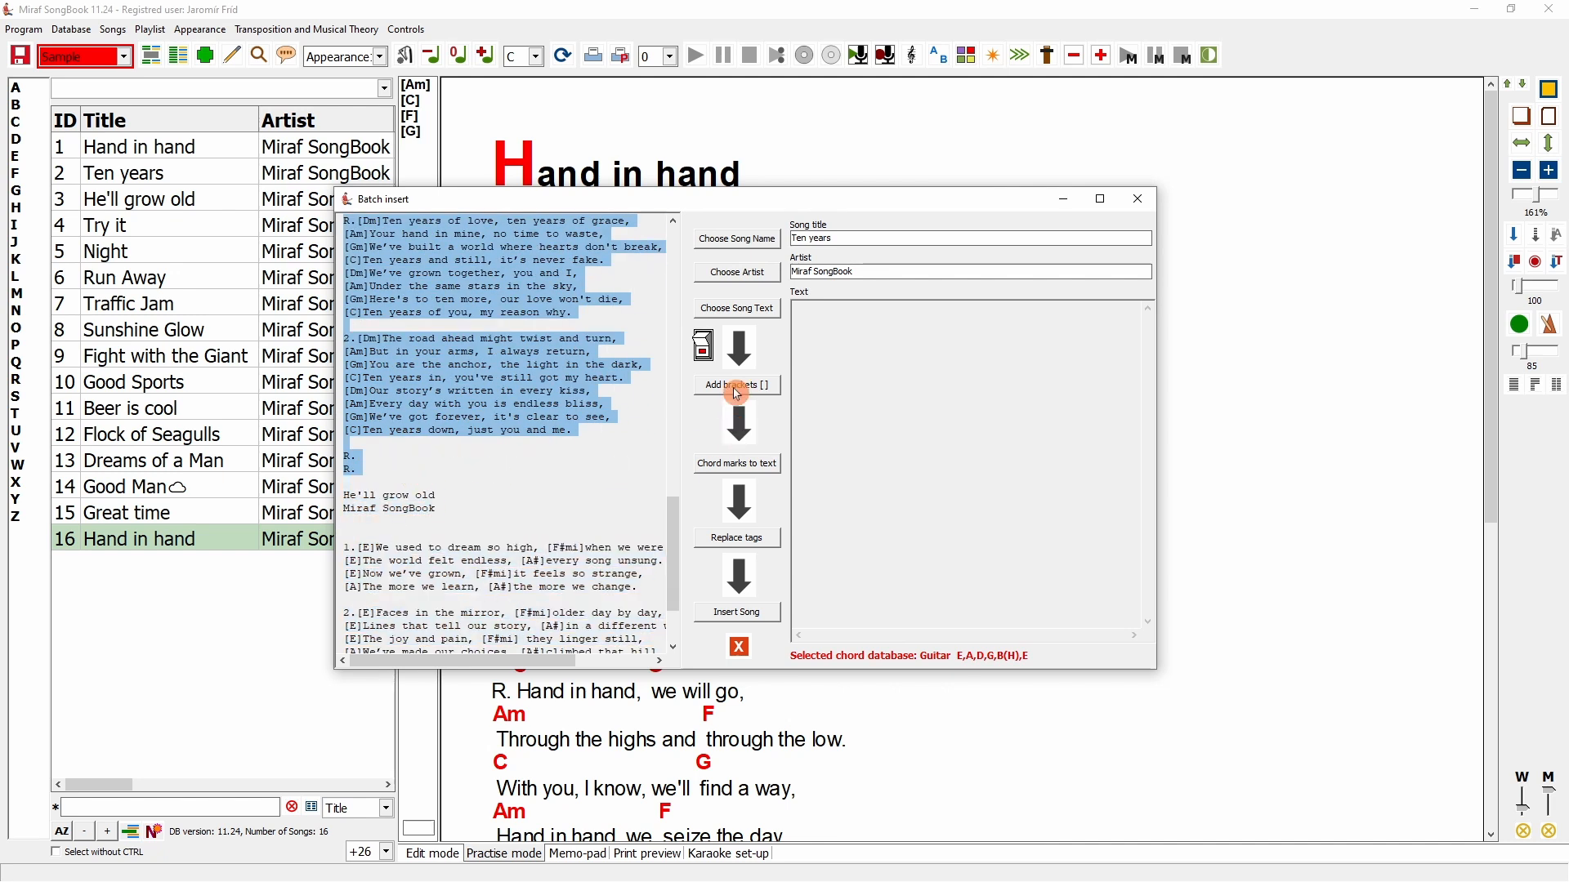
left_click(739, 308)
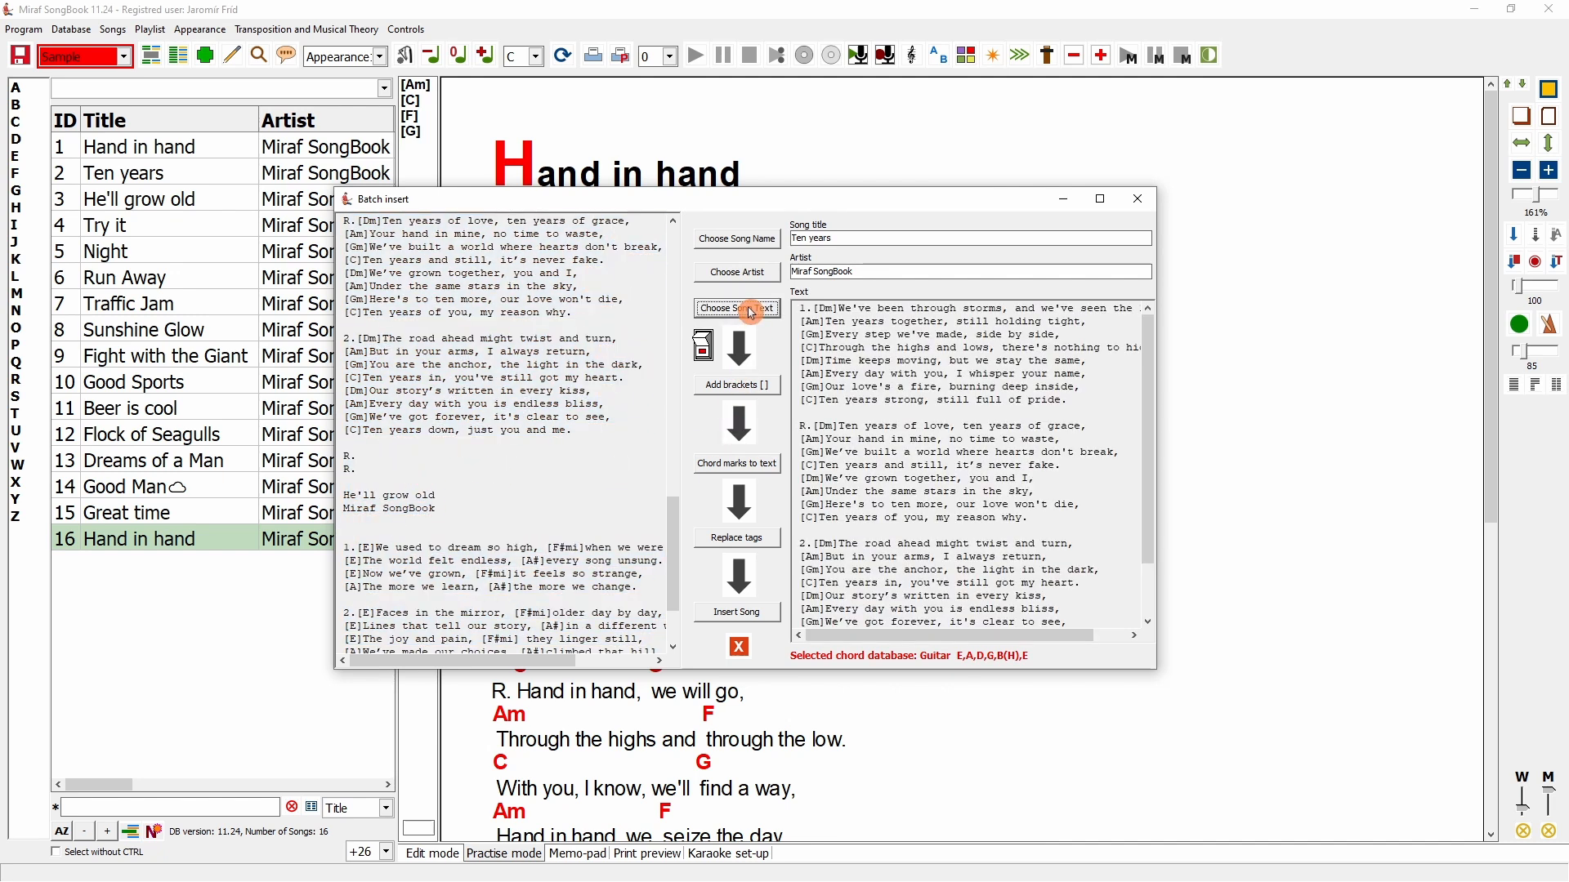
left_click(735, 613)
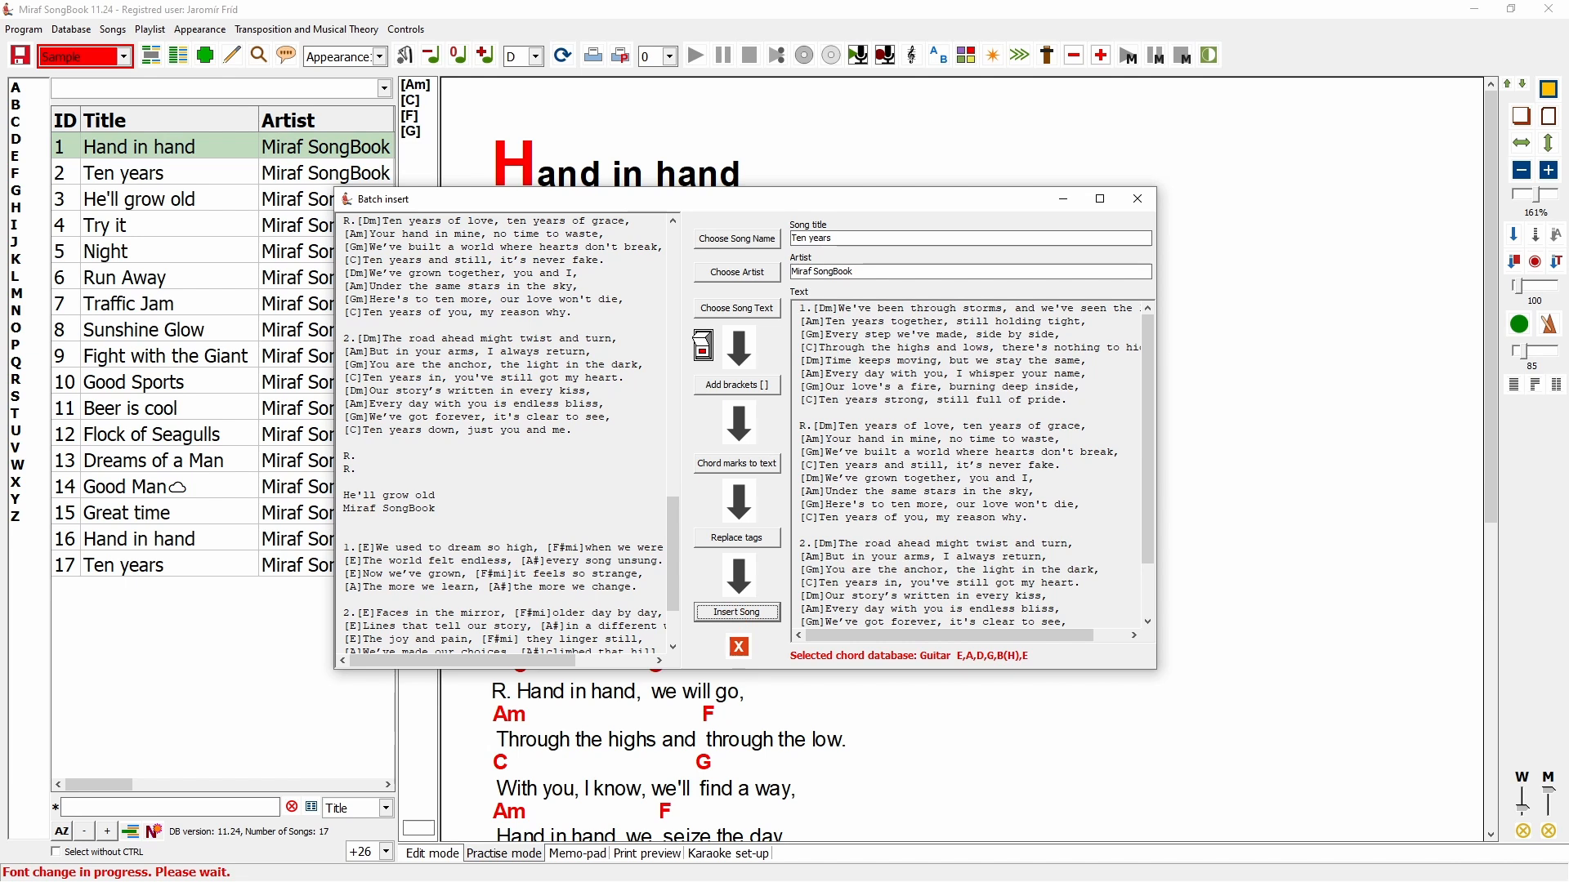
scroll(470, 523, "down", 2)
scroll(519, 478, "up", 15)
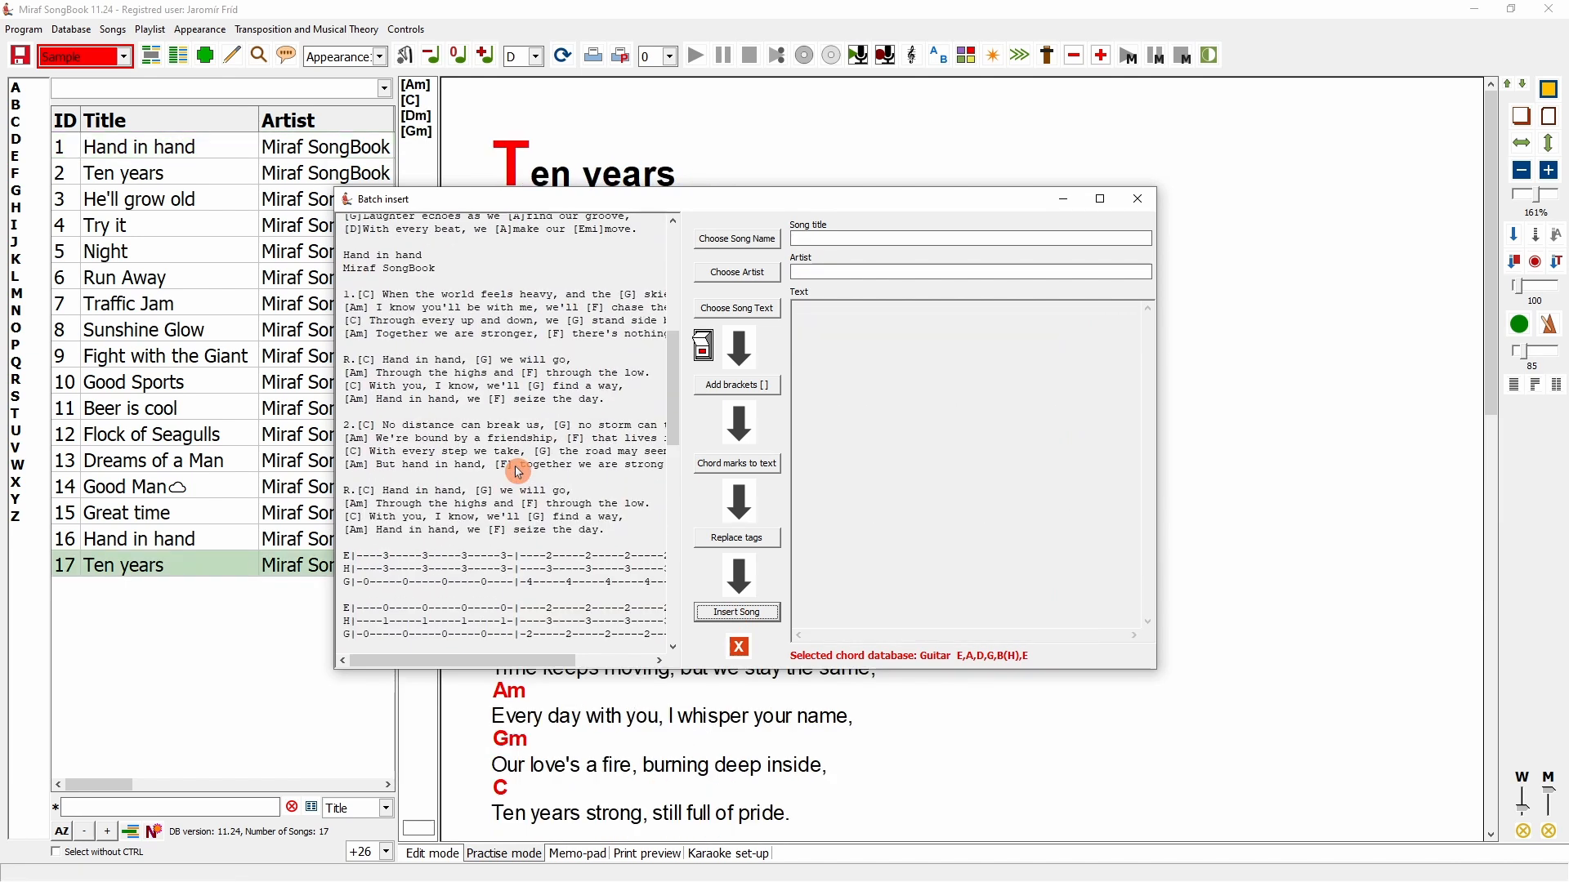
left_click(1136, 198)
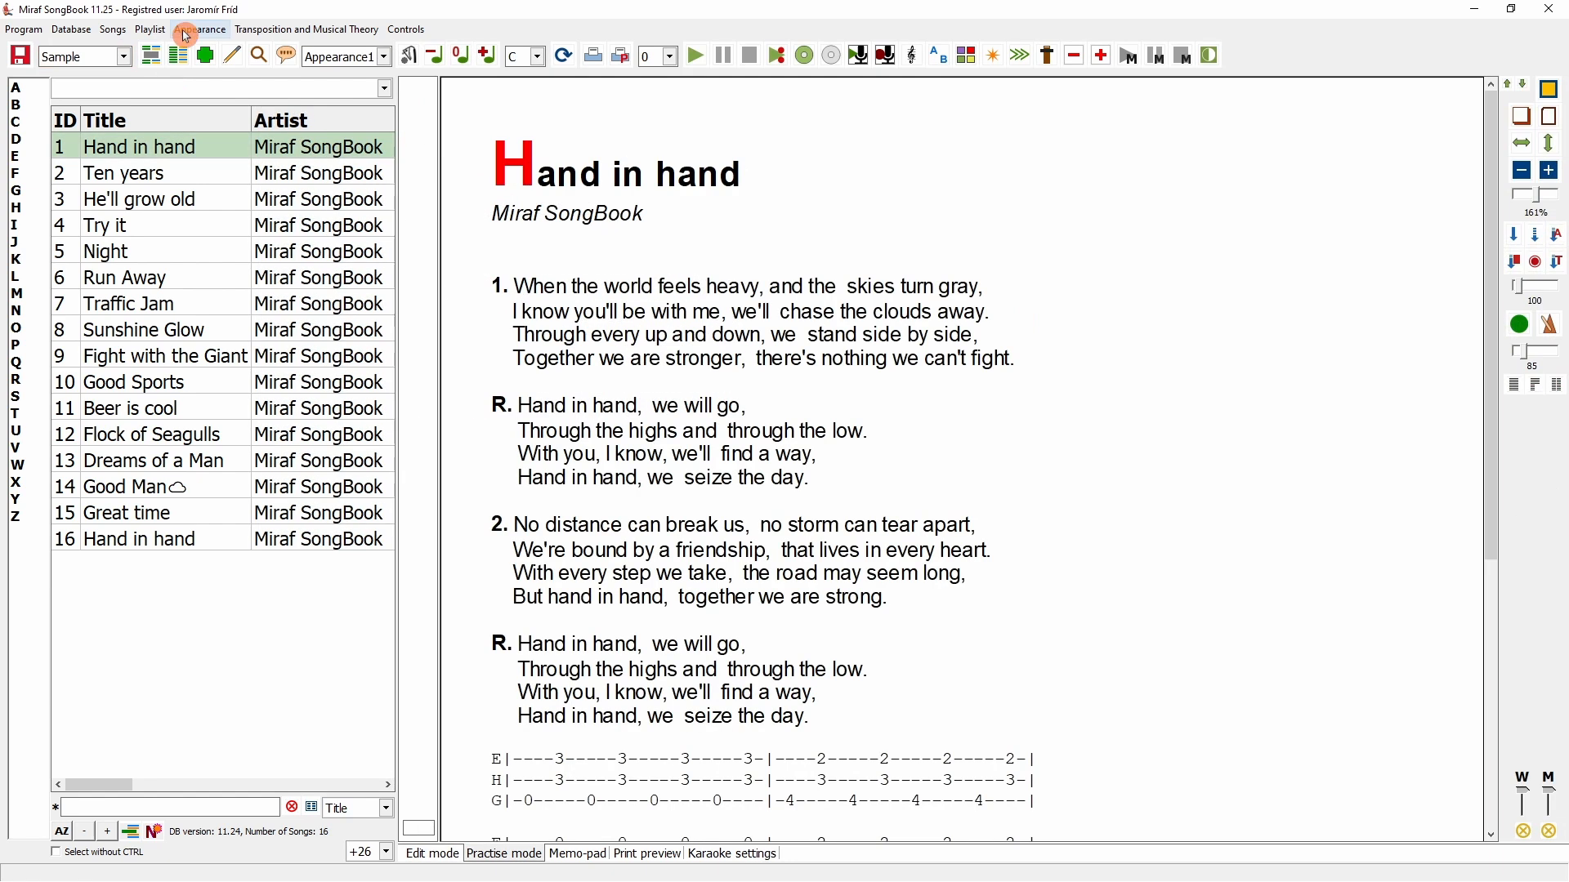
- Open batch insert and toggle its switch between the separate conversion steps and the combined Fix and Insert mode
left_click(112, 29)
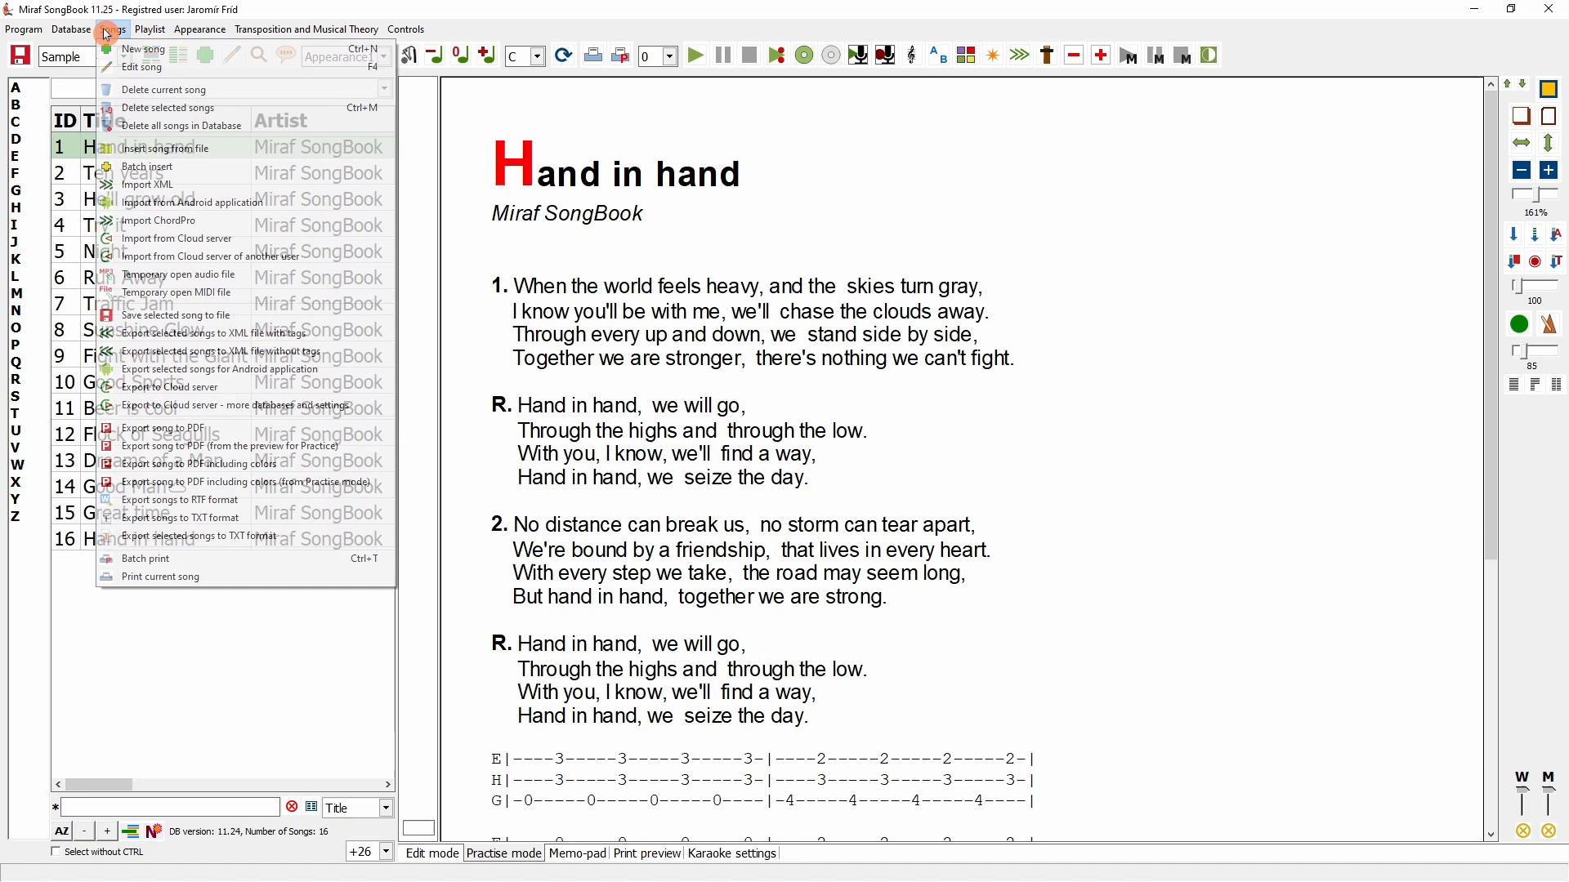
left_click(132, 170)
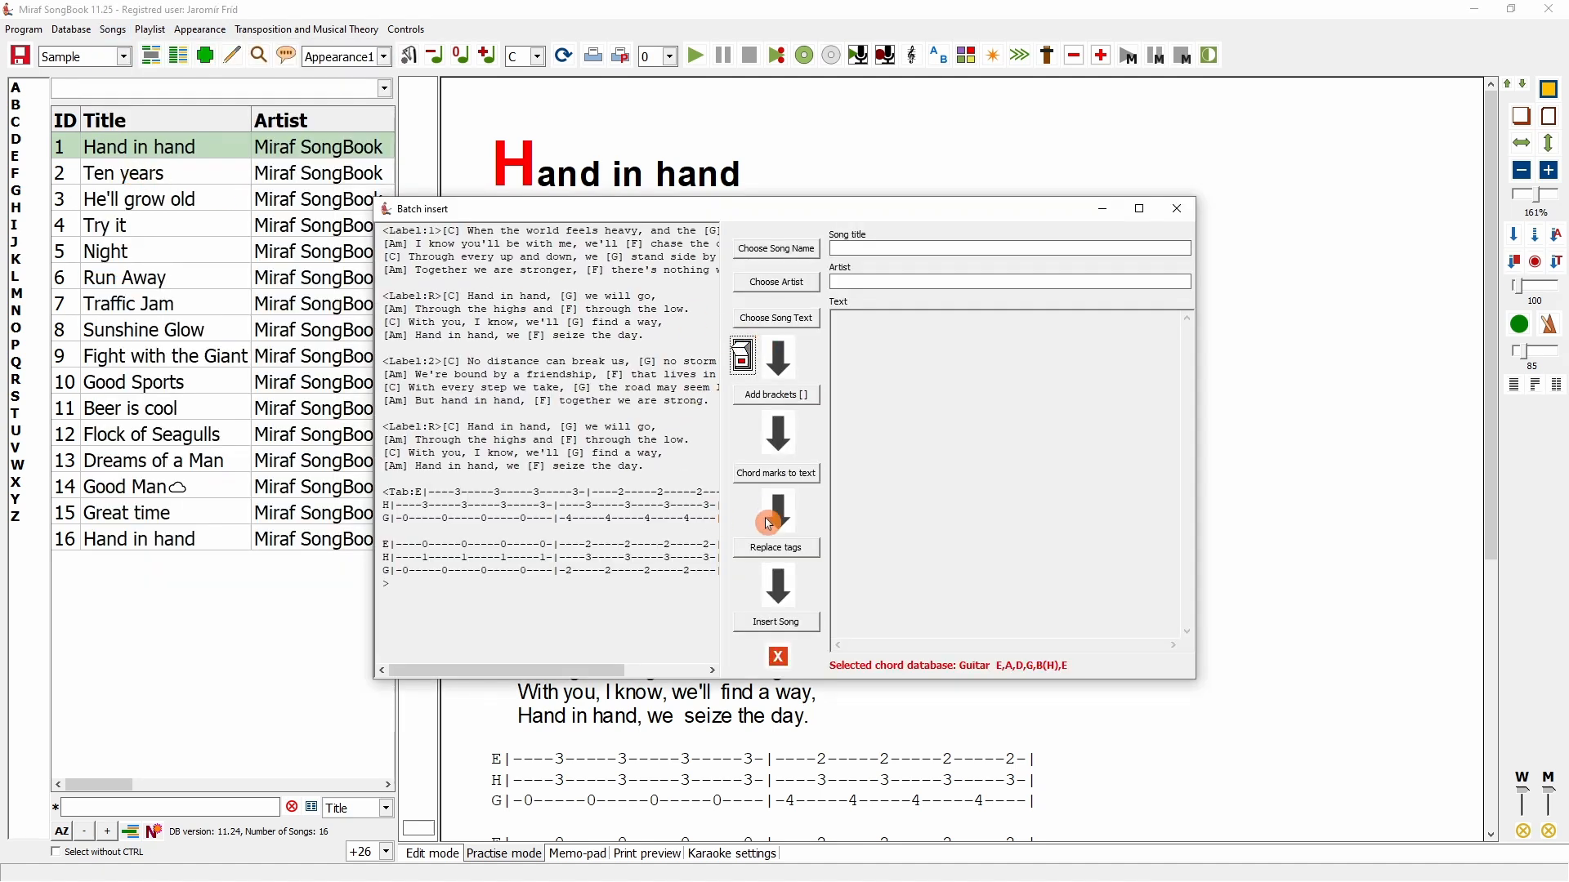
left_click(743, 356)
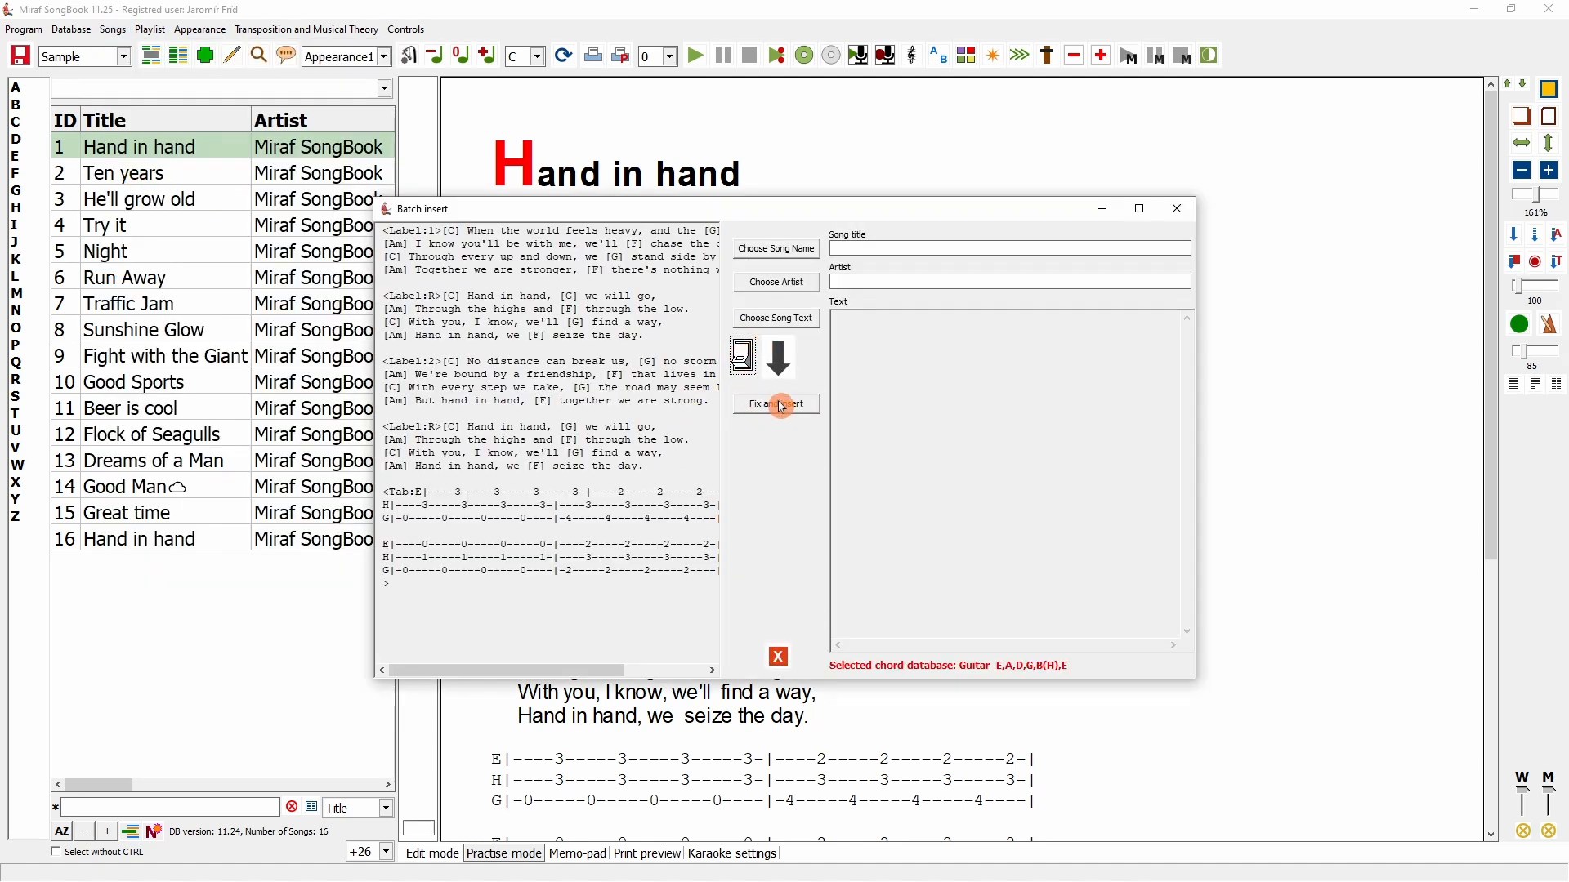
left_click(742, 364)
left_click(742, 362)
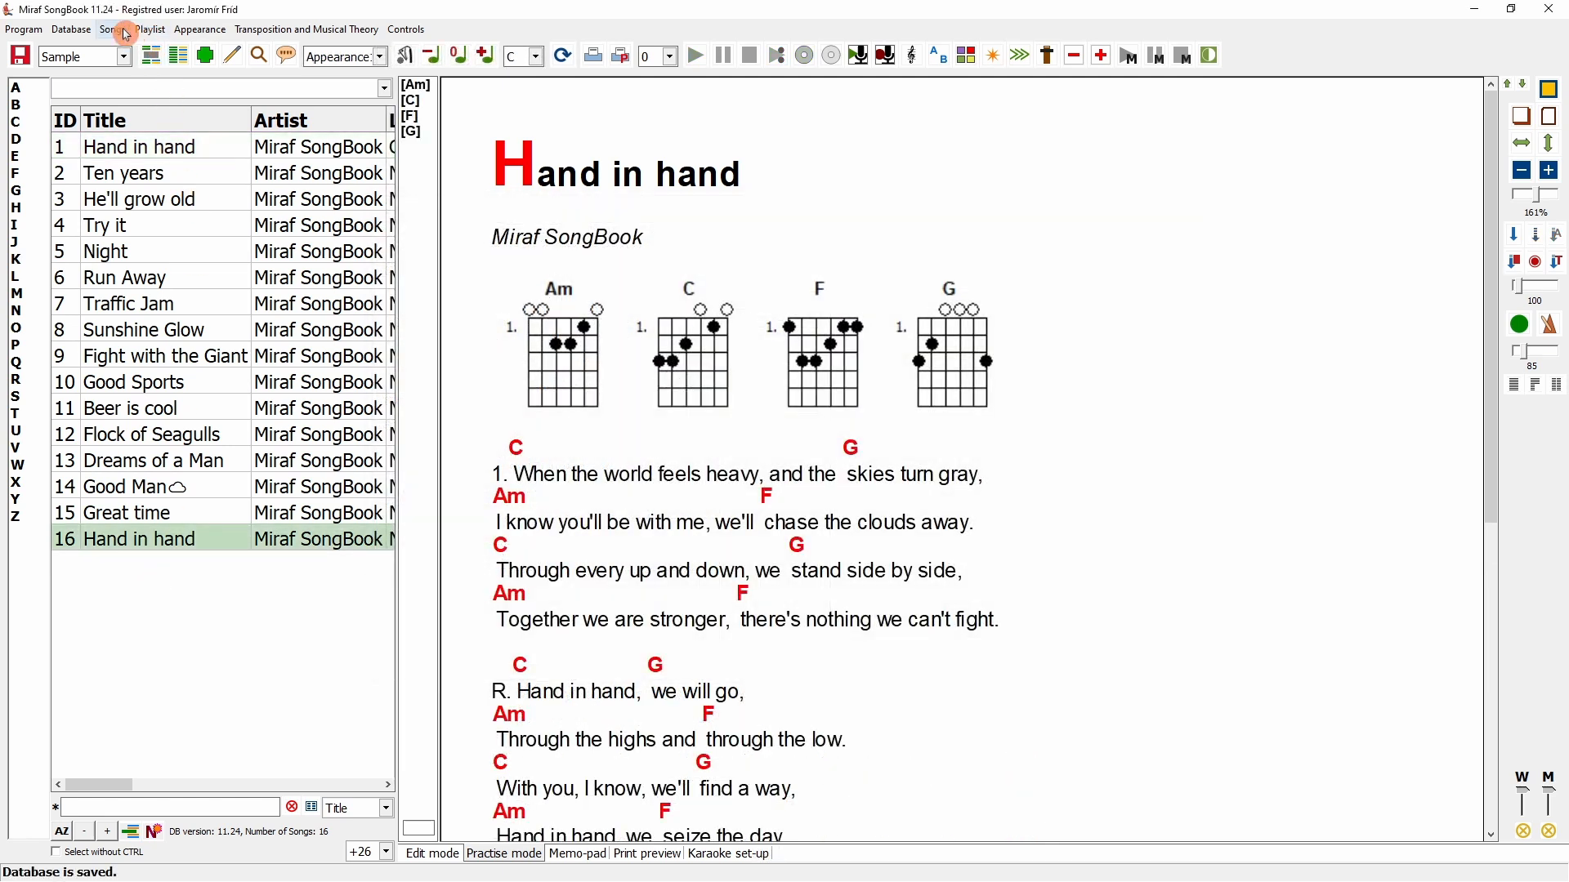
- Save the selected song Hand in hand to the file Hand in hand.msbs in the TEMP folder
left_click(125, 34)
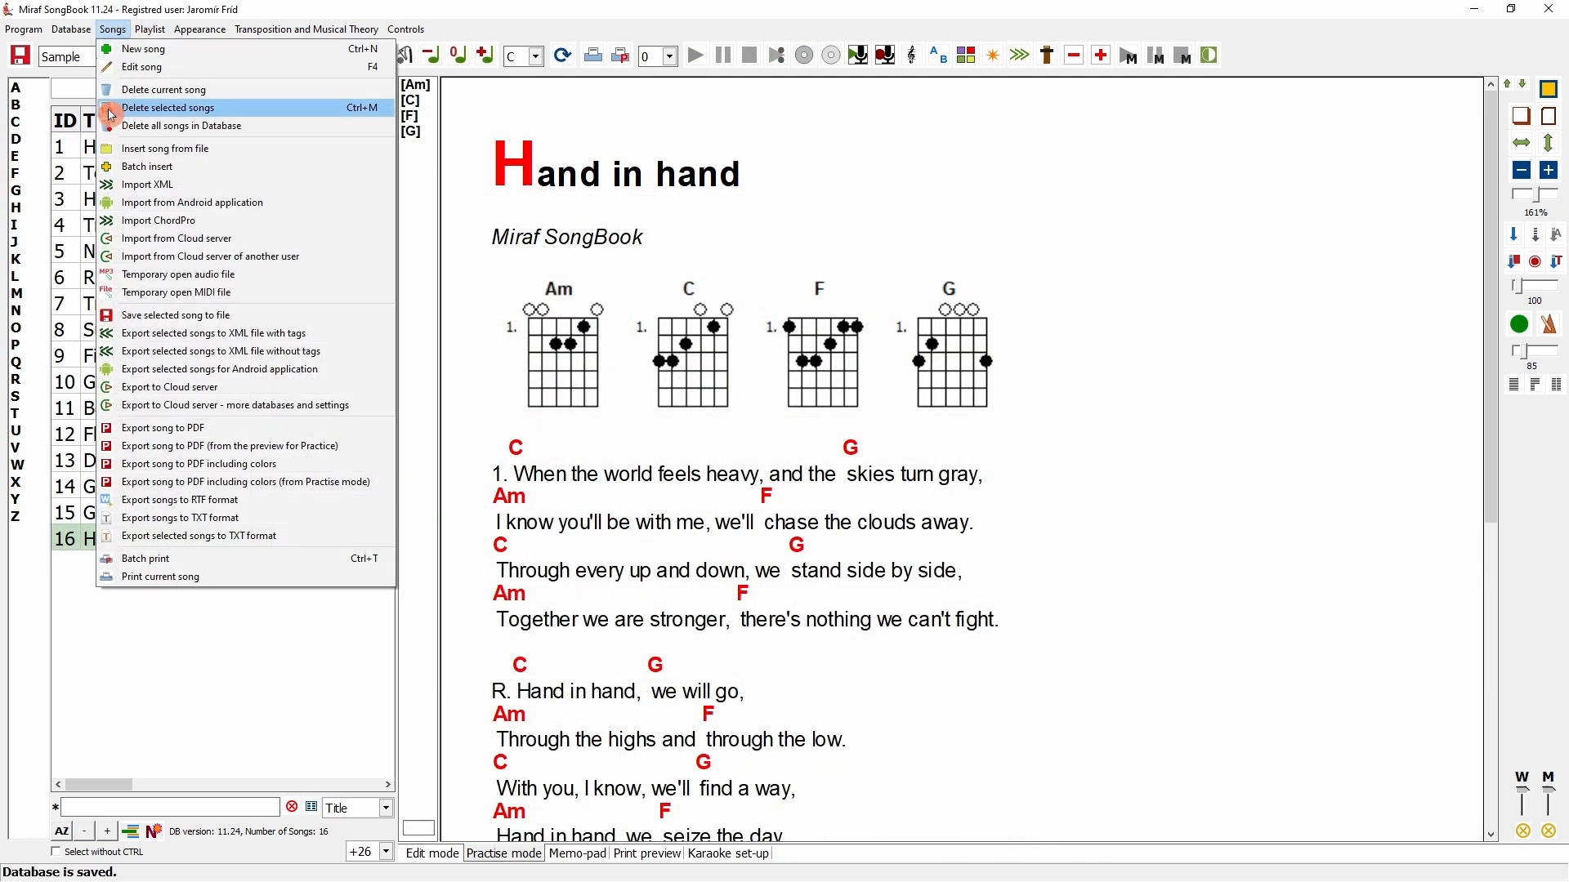
left_click(187, 317)
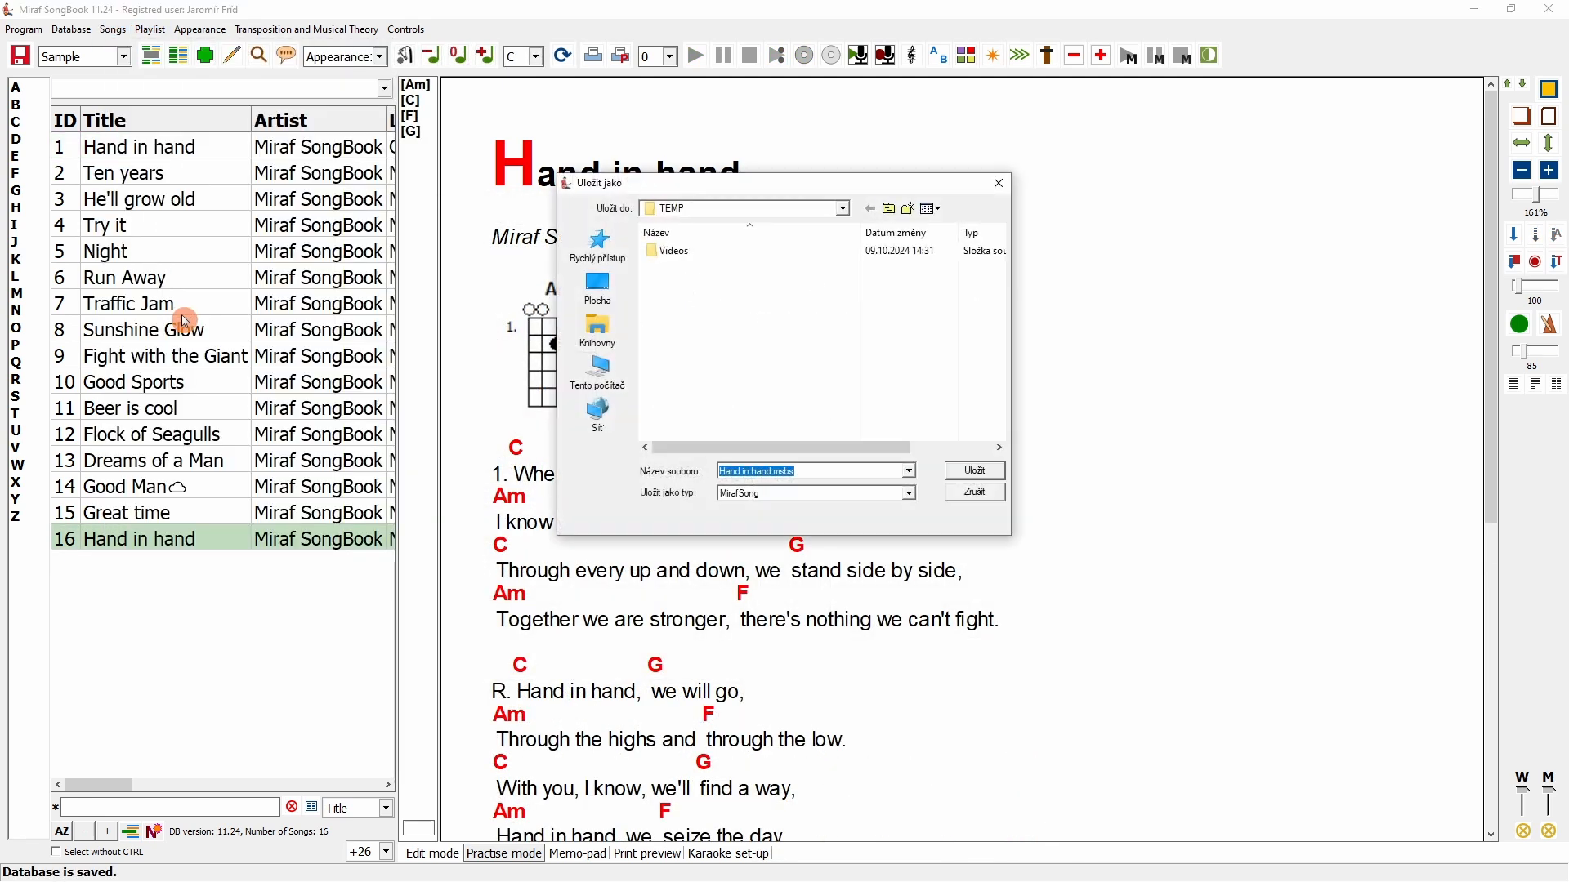
left_click(972, 472)
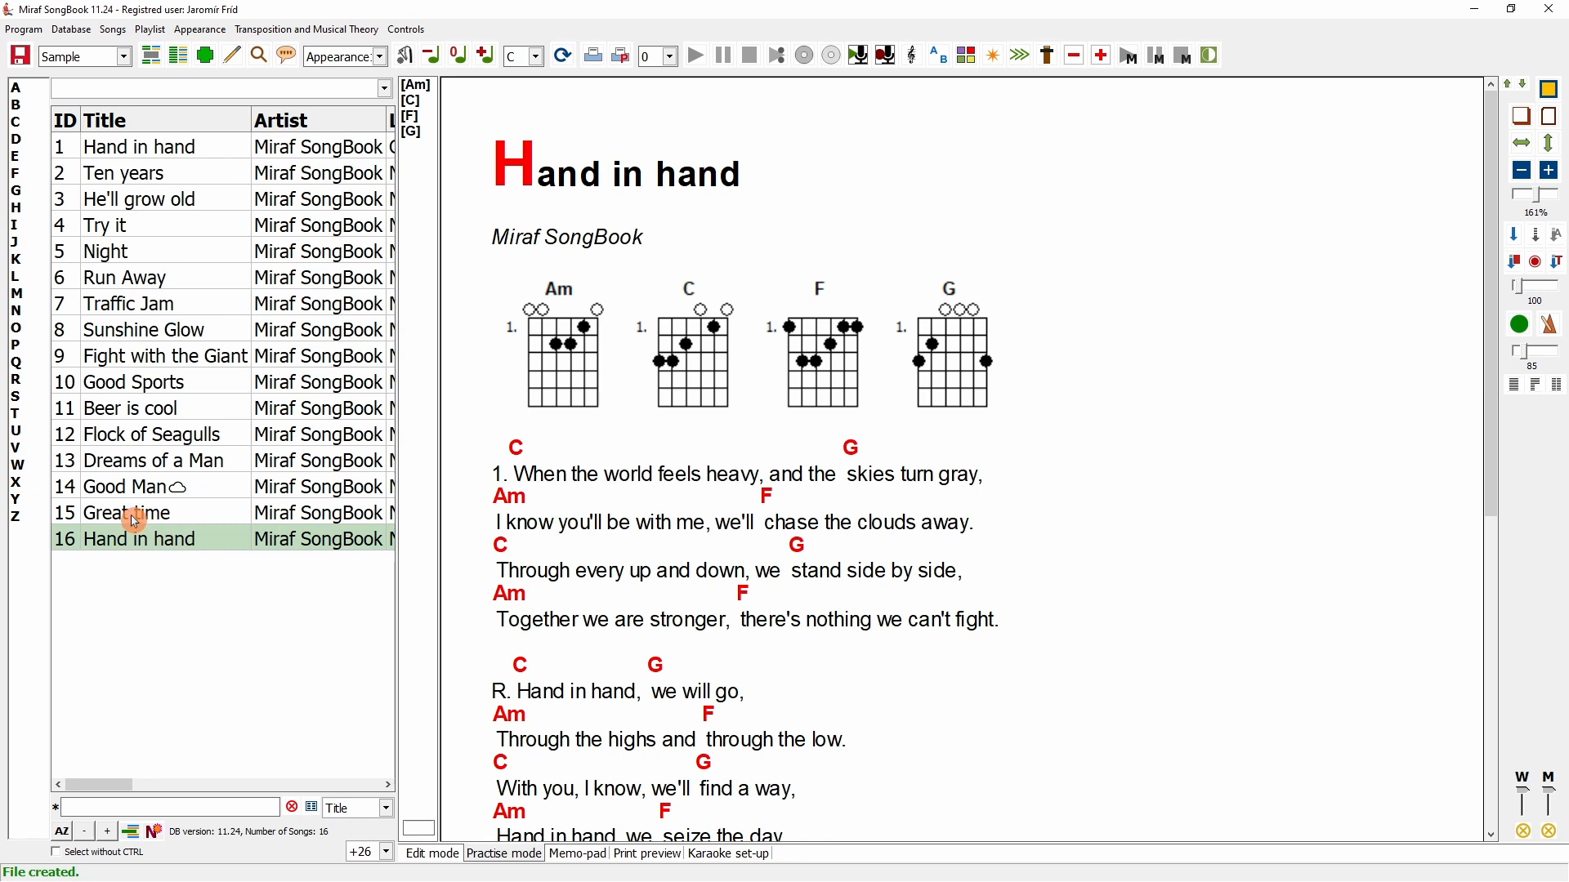
- Delete the last song in the list, Hand in hand, from the Sample database and save the database
left_click(133, 541)
key("Delete")
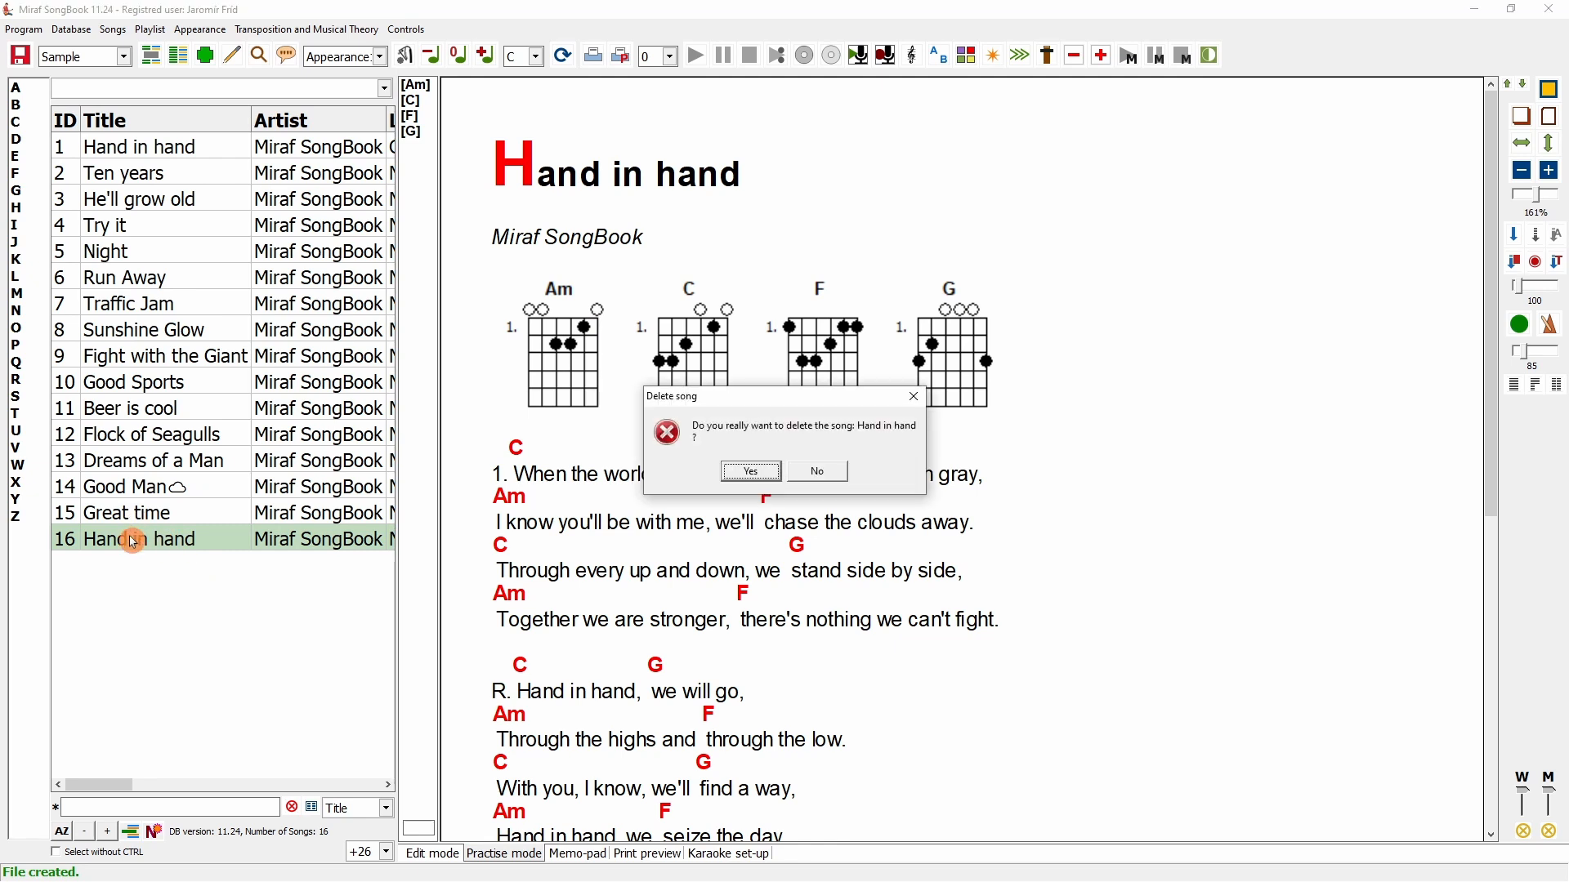
key("Return")
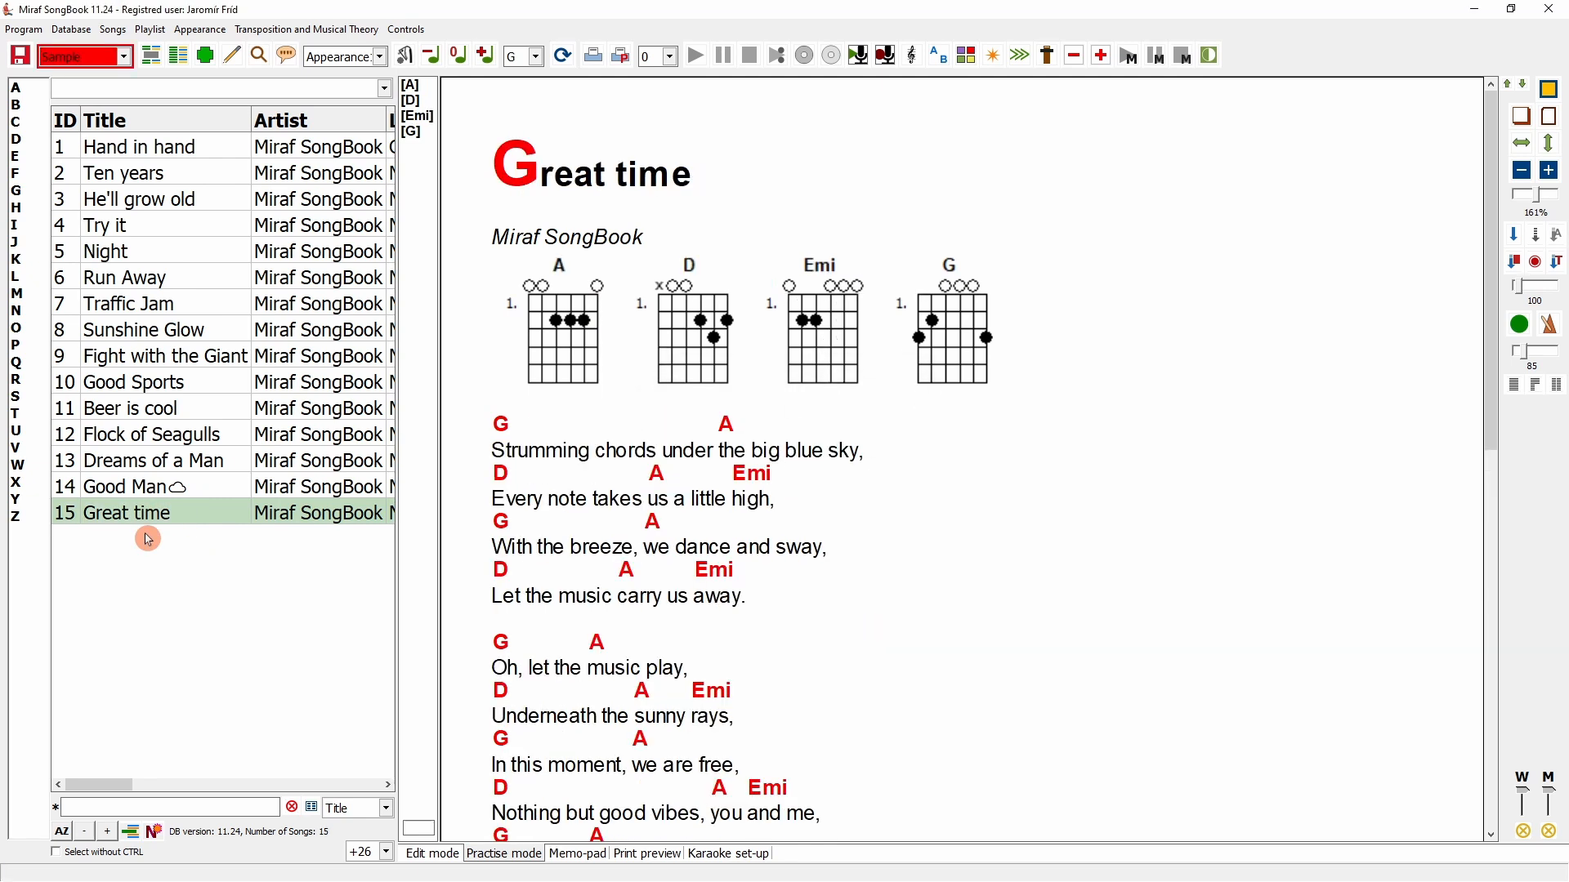
left_click(21, 55)
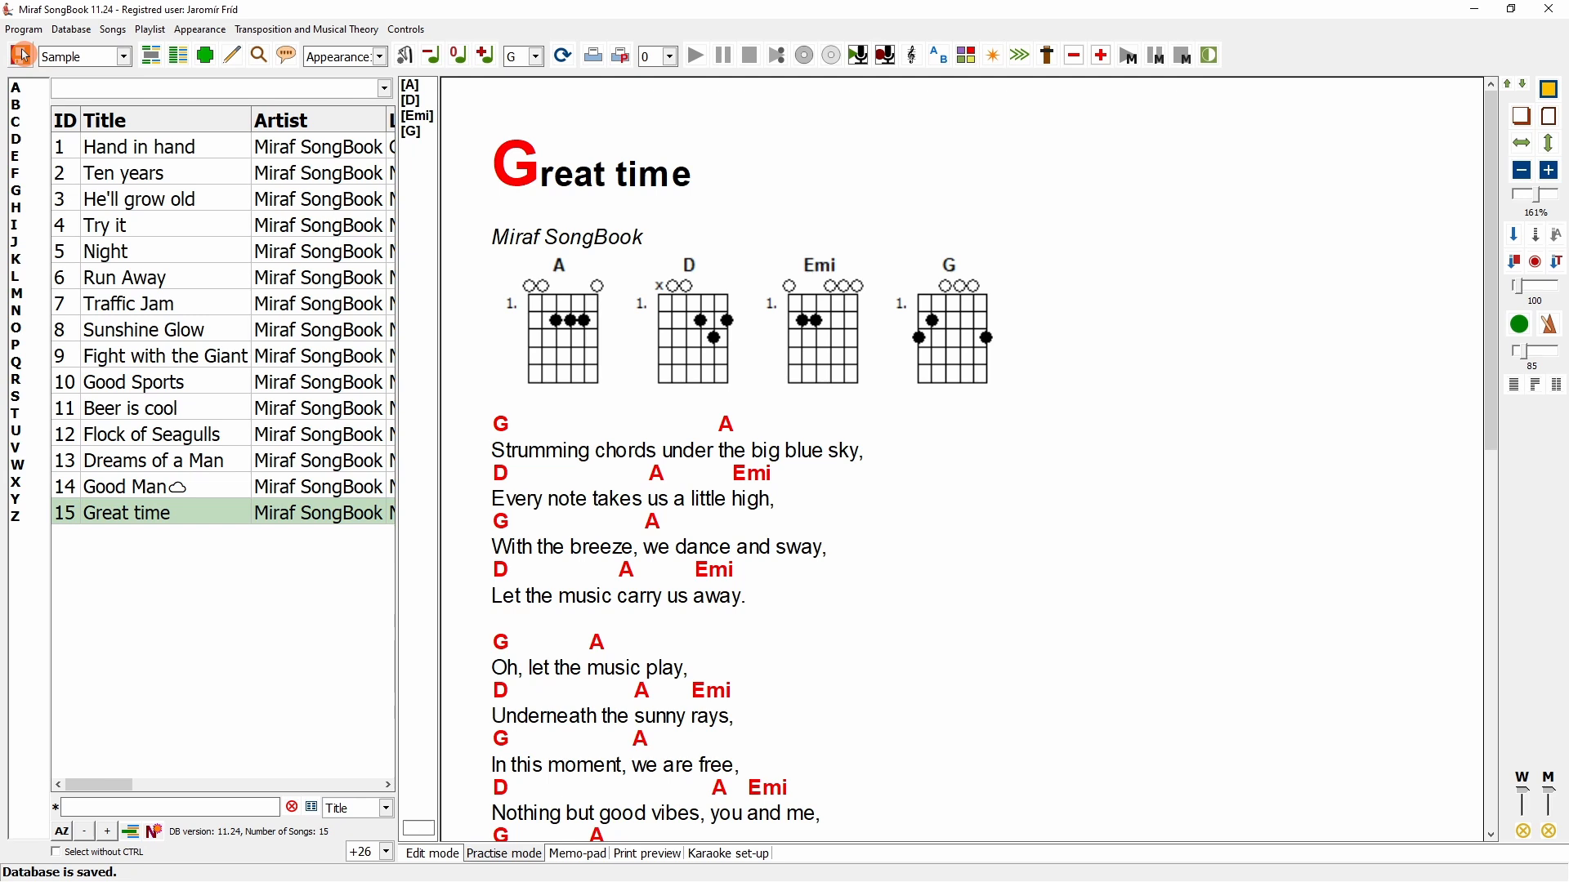
- Insert the song from the file Hand in hand.msbs, select it in the song list, and save the database
left_click(112, 29)
left_click(189, 158)
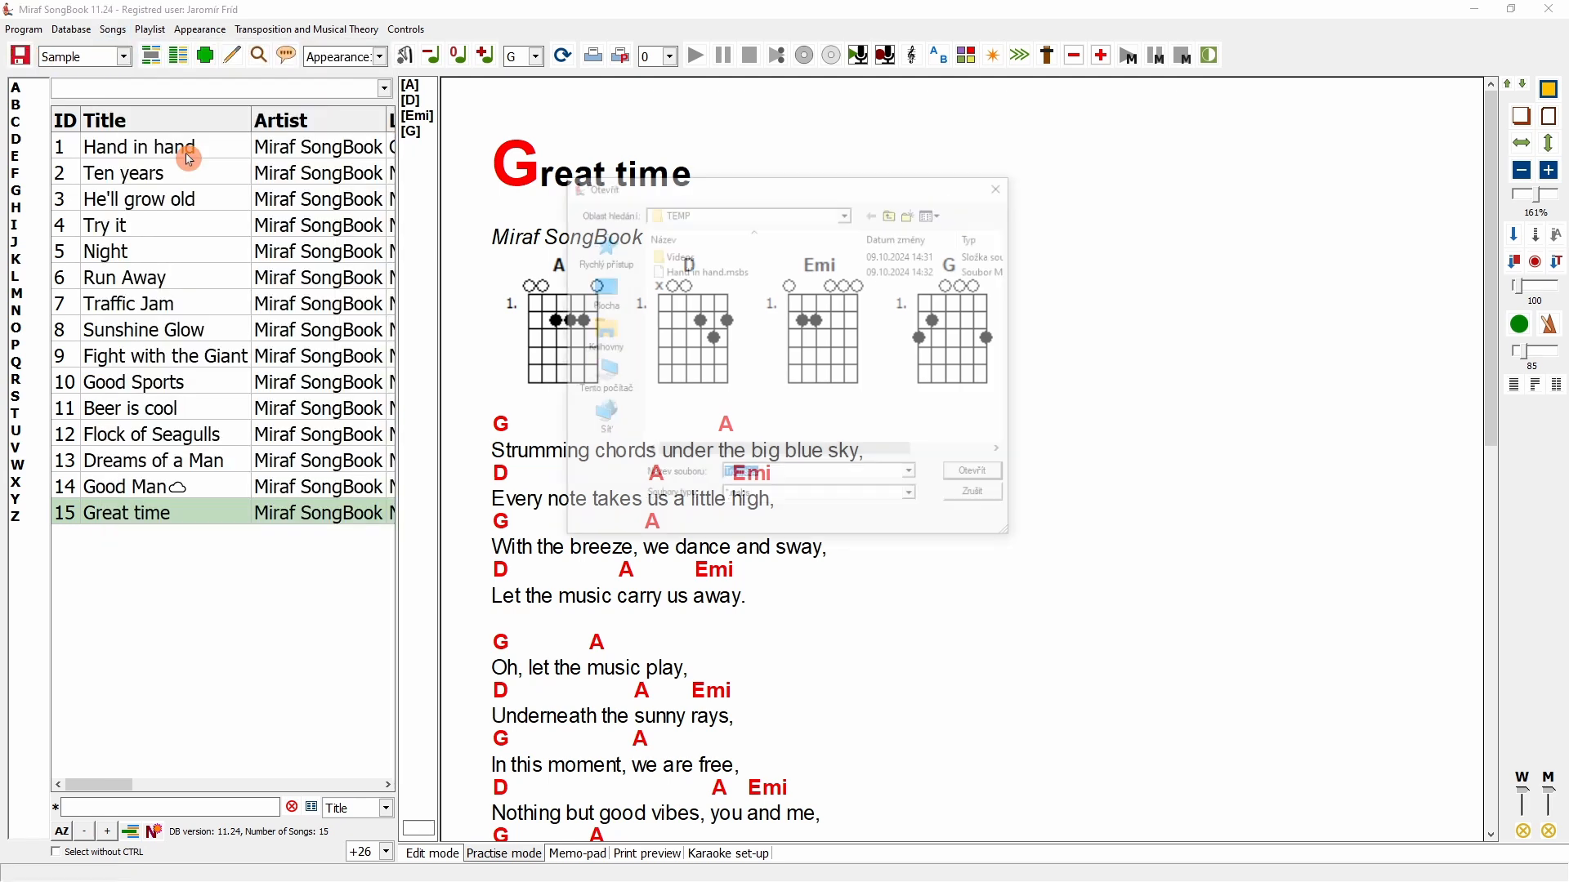
left_click(712, 271)
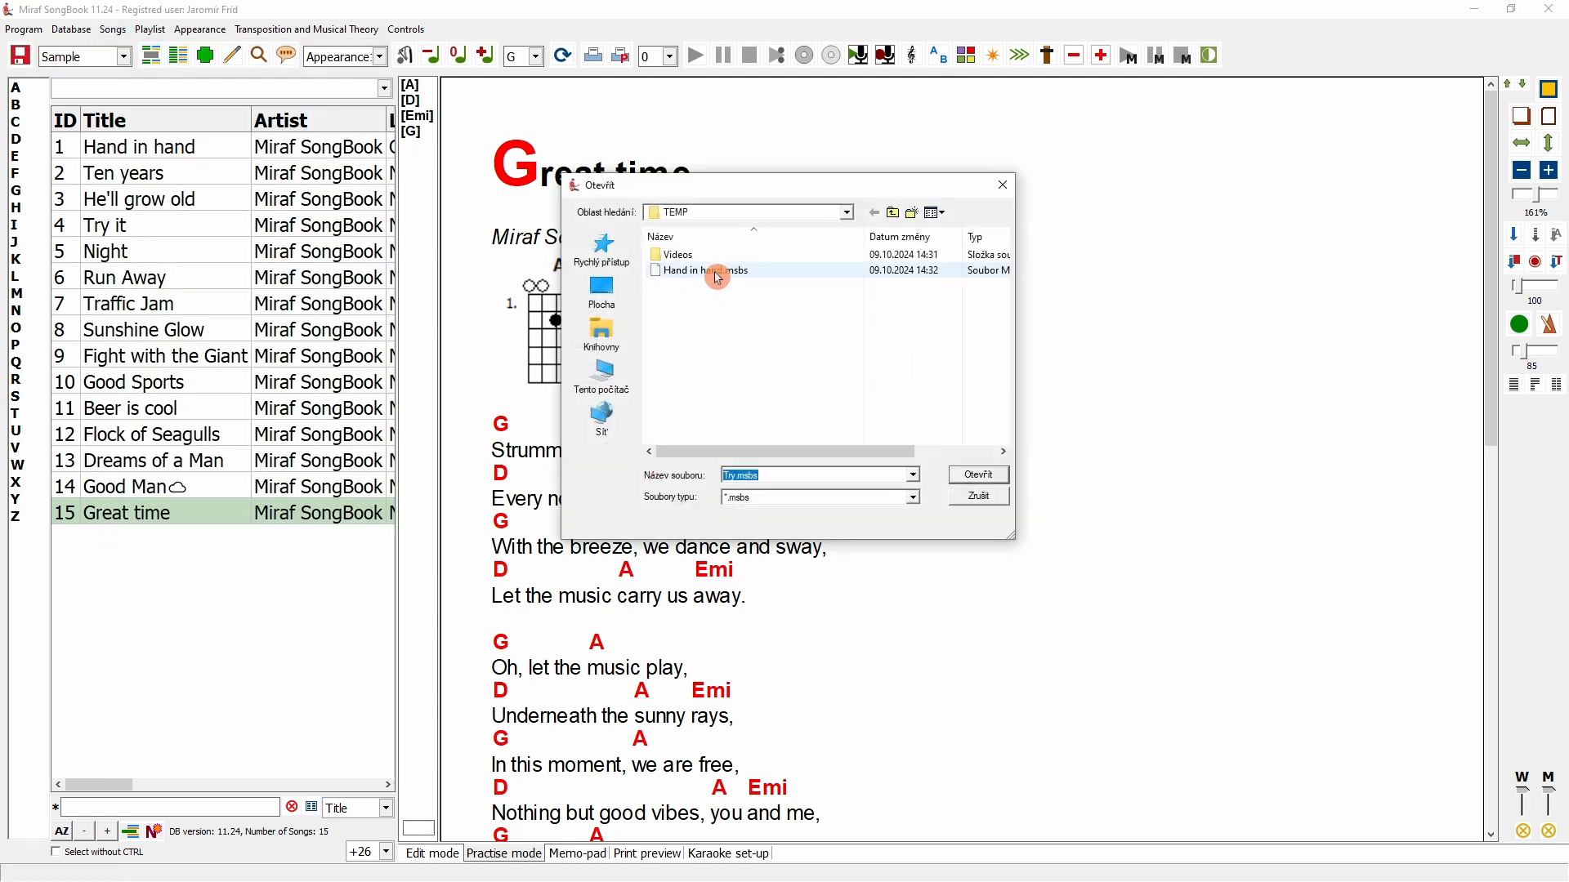
left_click(951, 477)
left_click(150, 548)
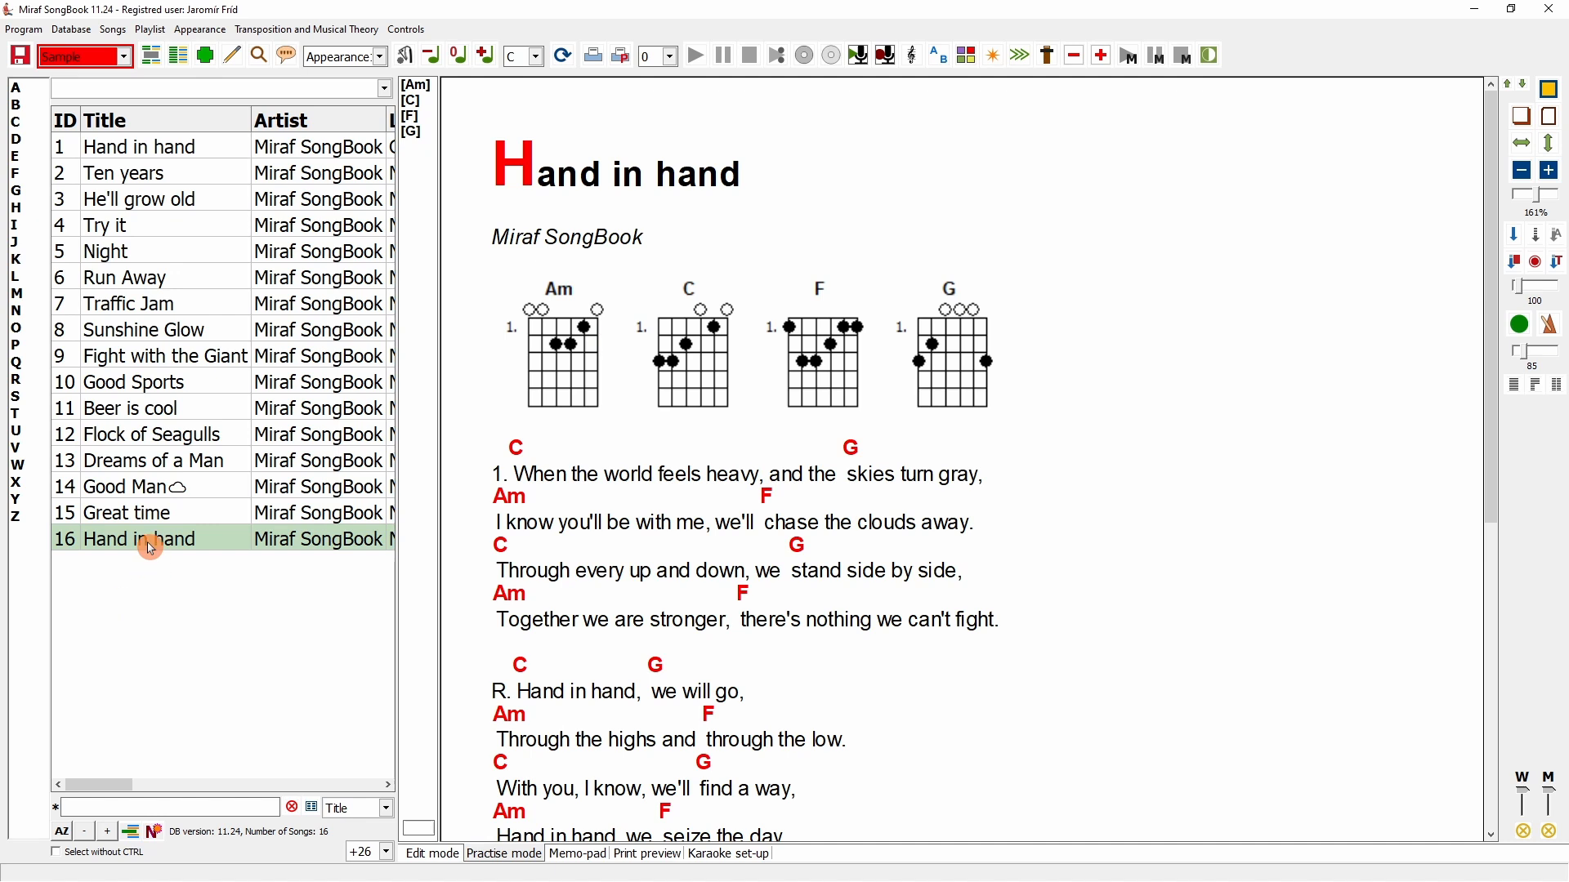
left_click(19, 57)
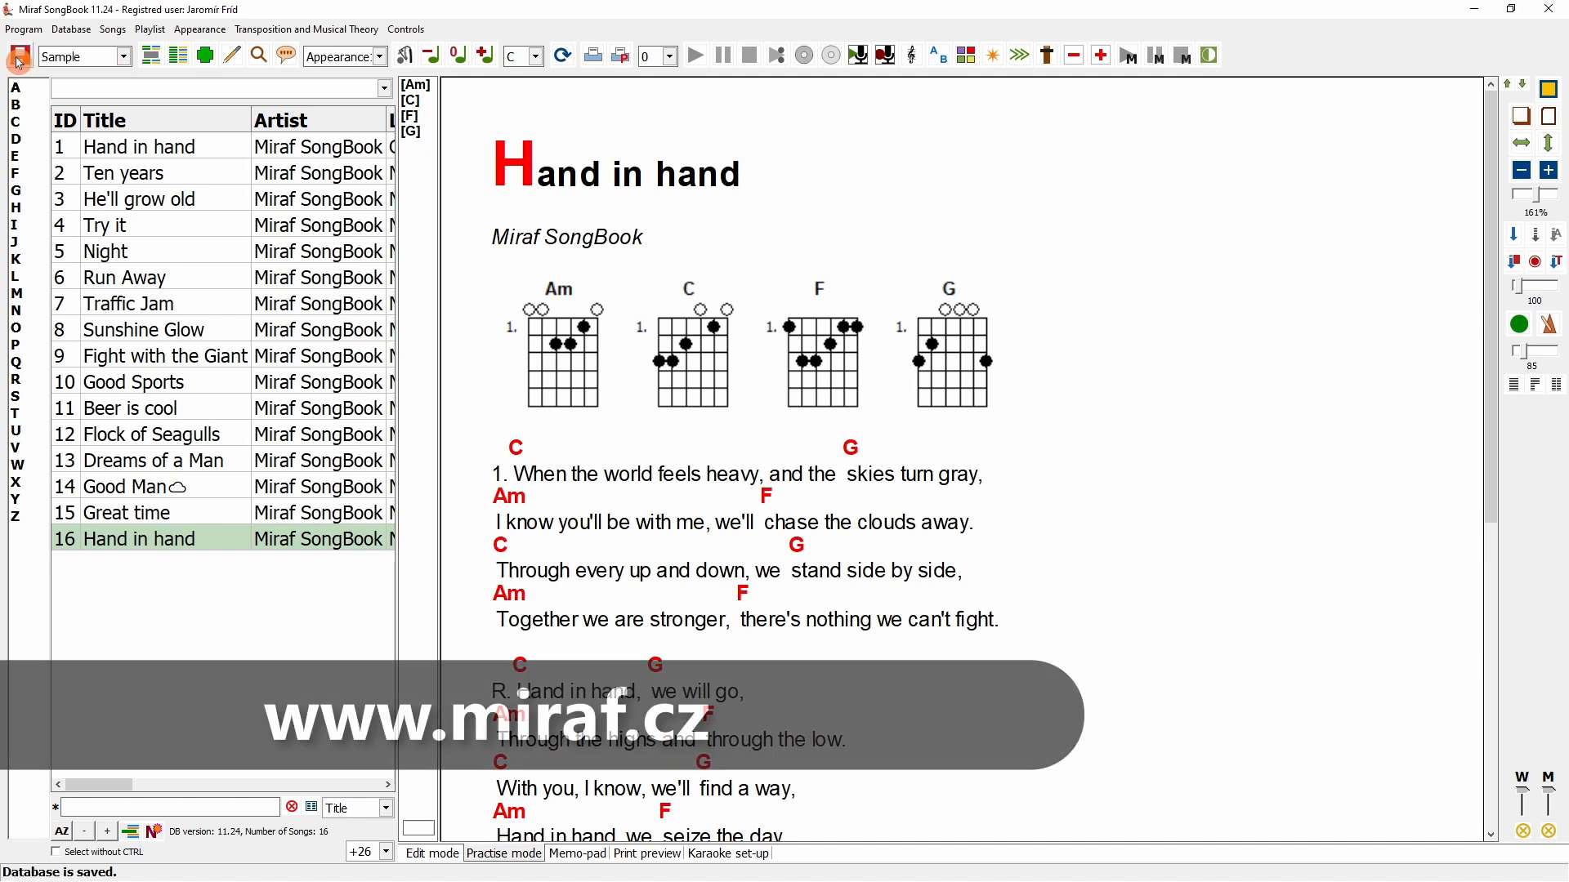